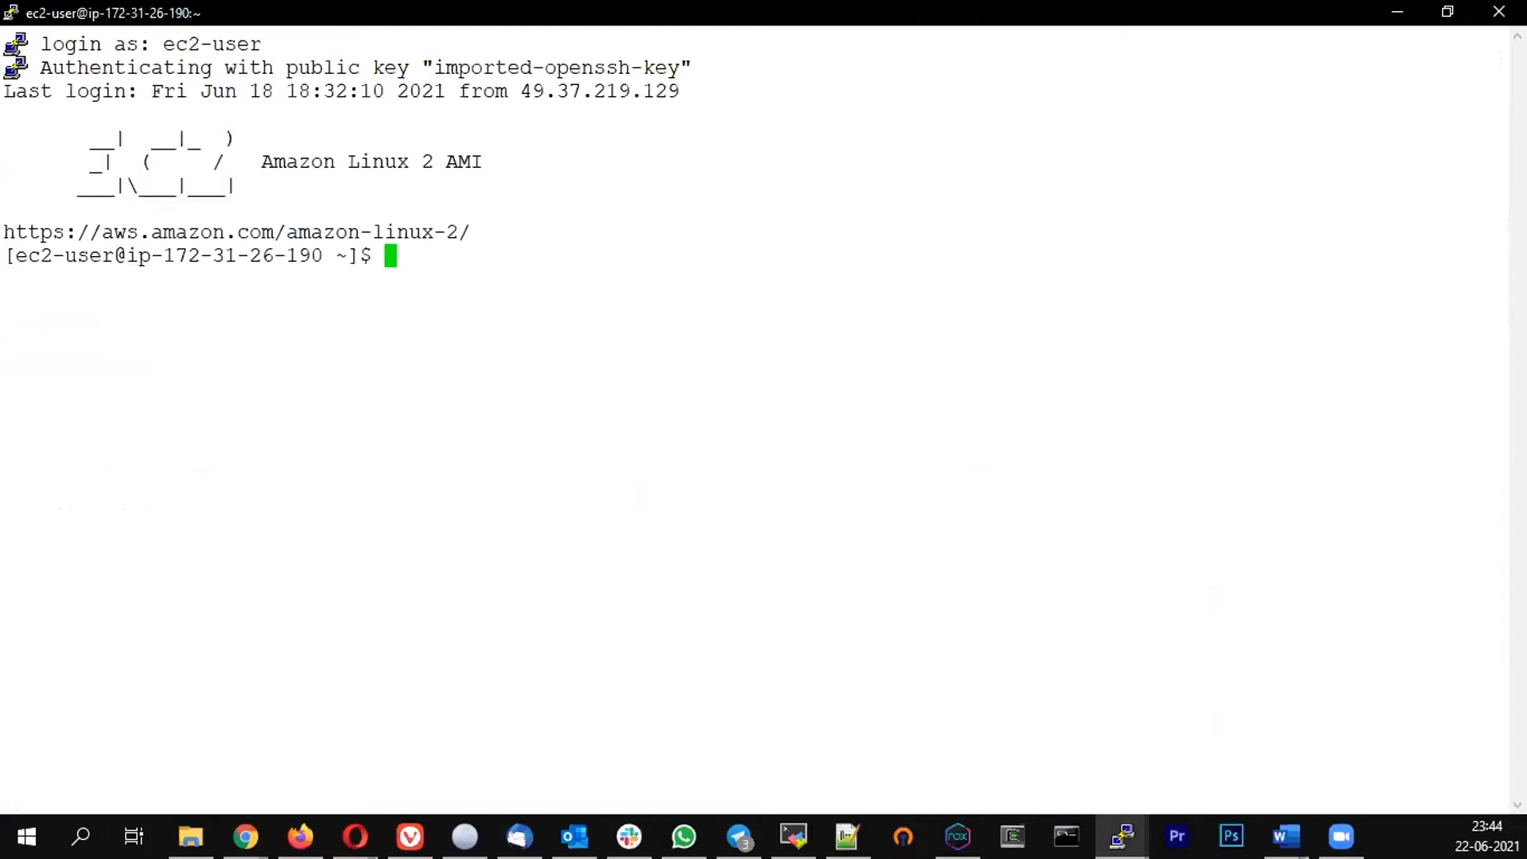
Install Docker on the EC2 instance with sudo yum install docker -y
key("alt+Tab")
left_click(570, 300)
type("sudo yum in")
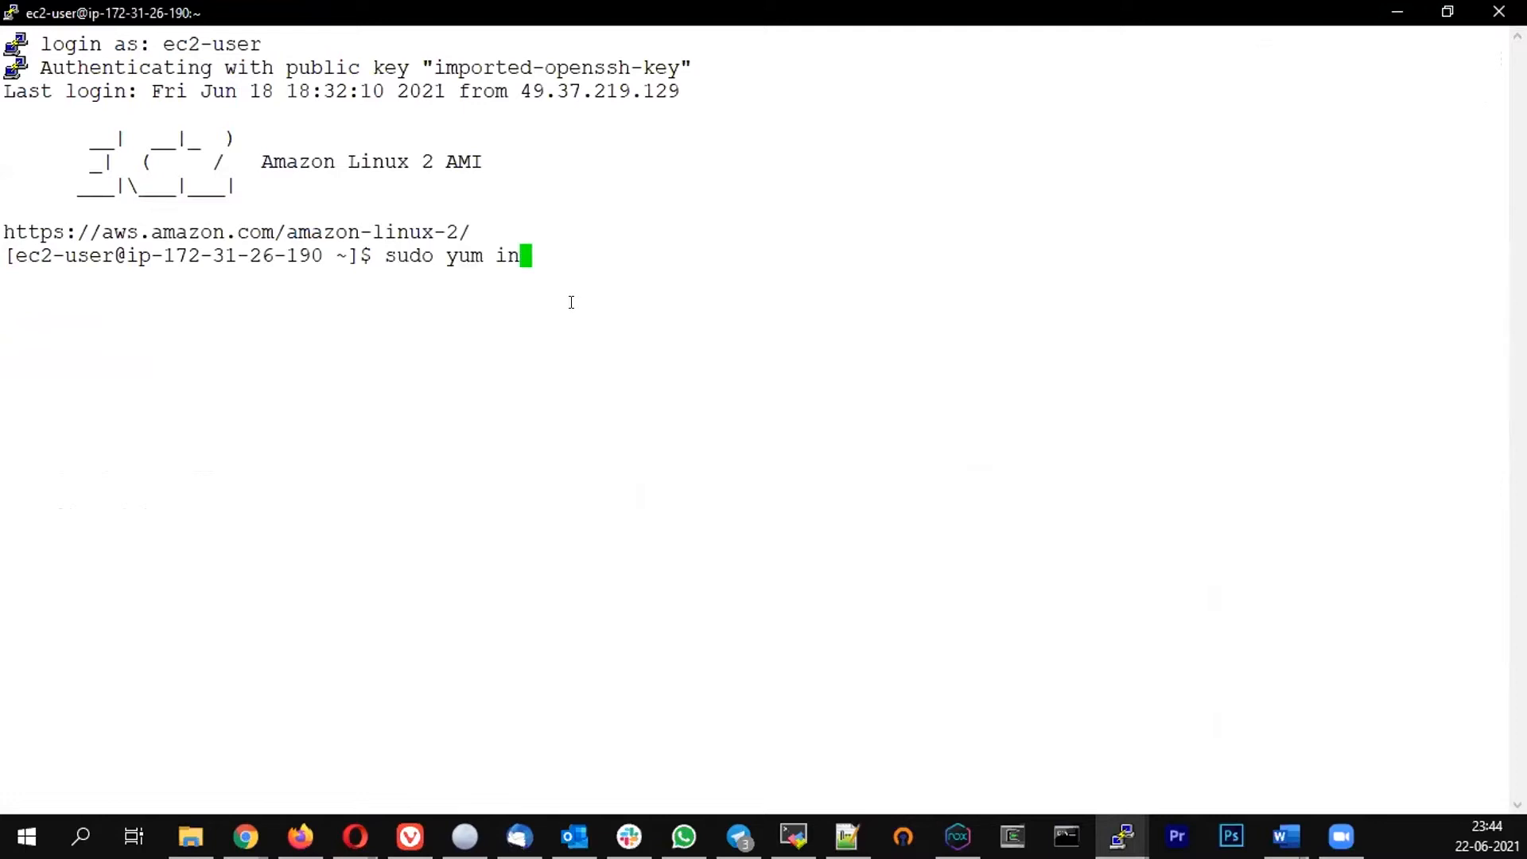
type("stall docker -")
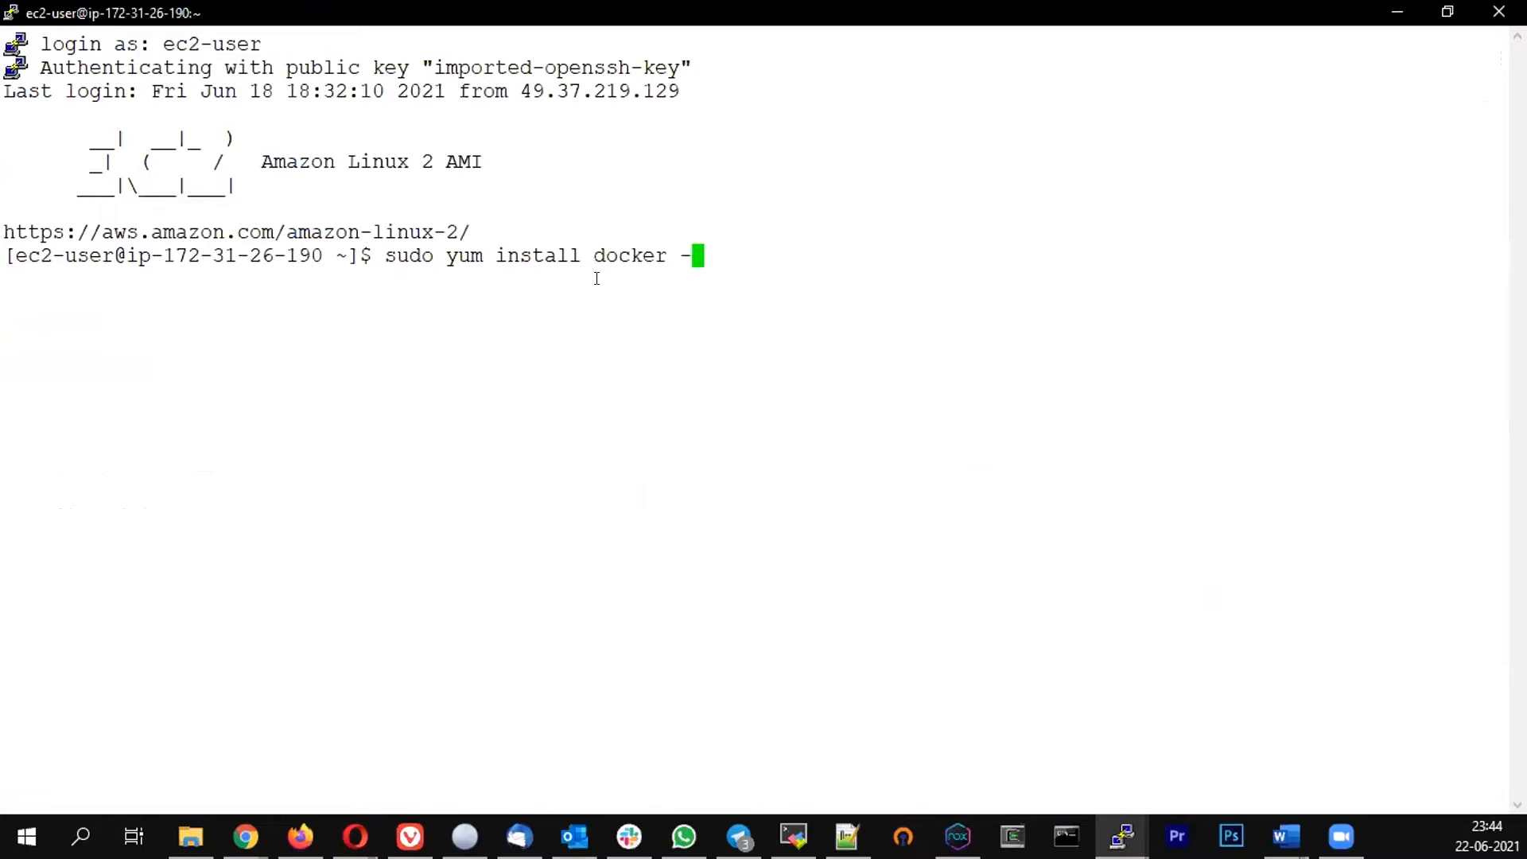
type("y")
left_click_drag(673, 252, 703, 255)
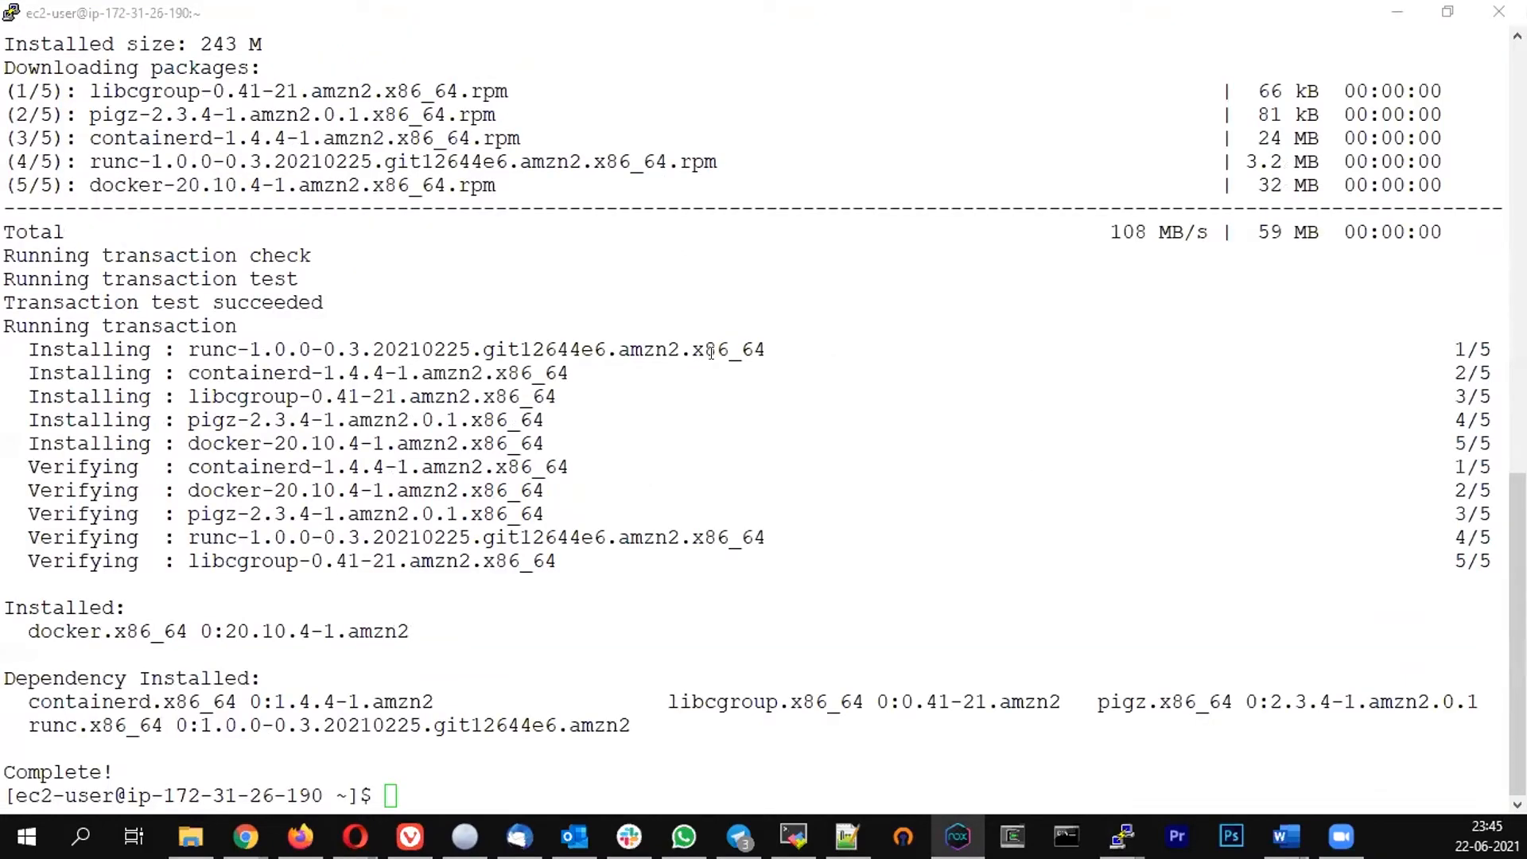
Start the Docker service with sudo systemctl start docker
left_click(714, 385)
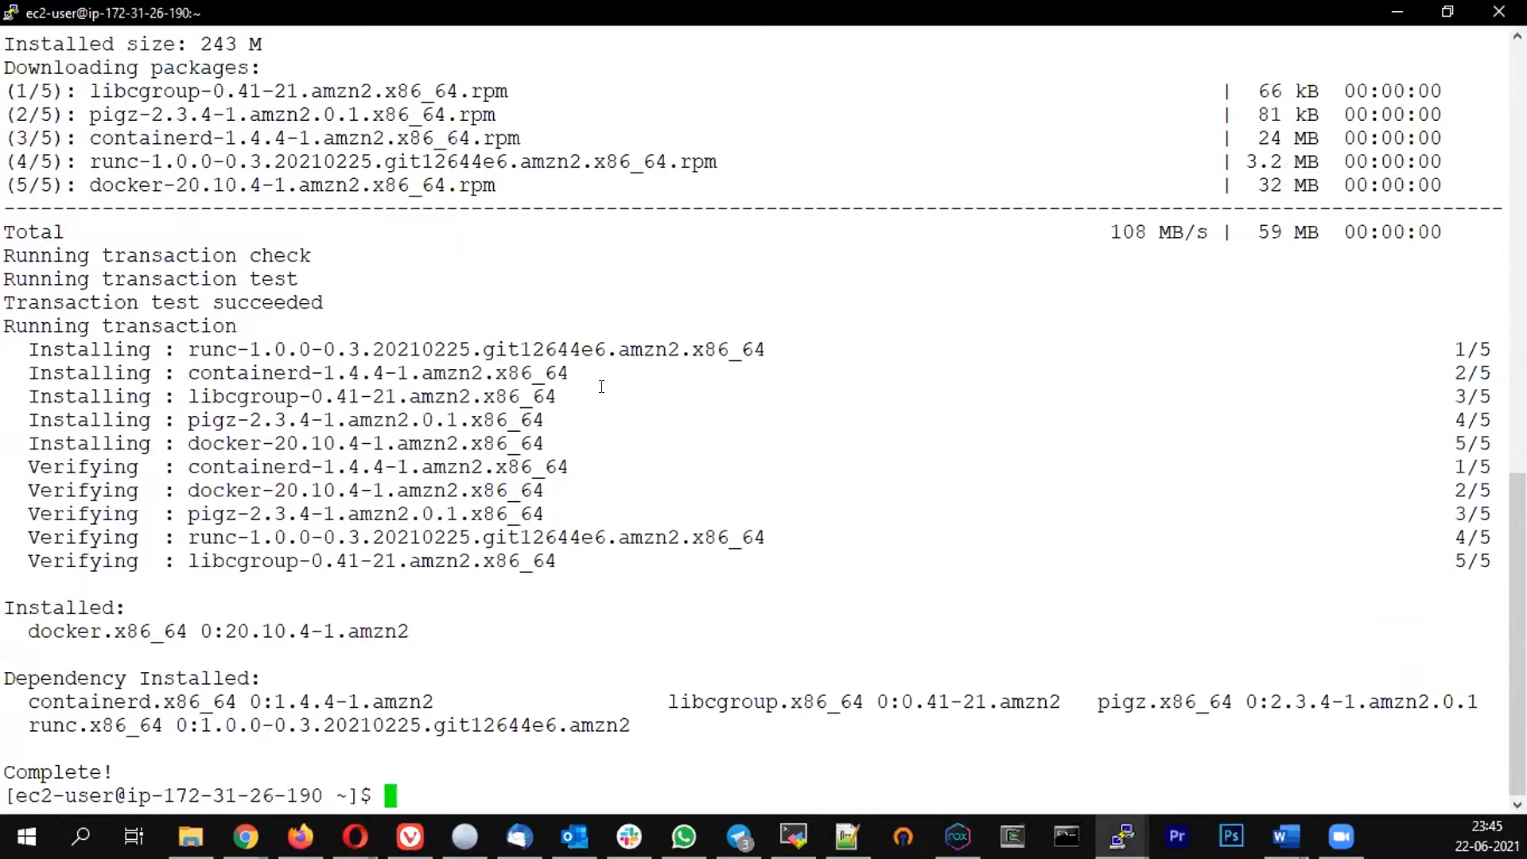
type("sudo systemctl s")
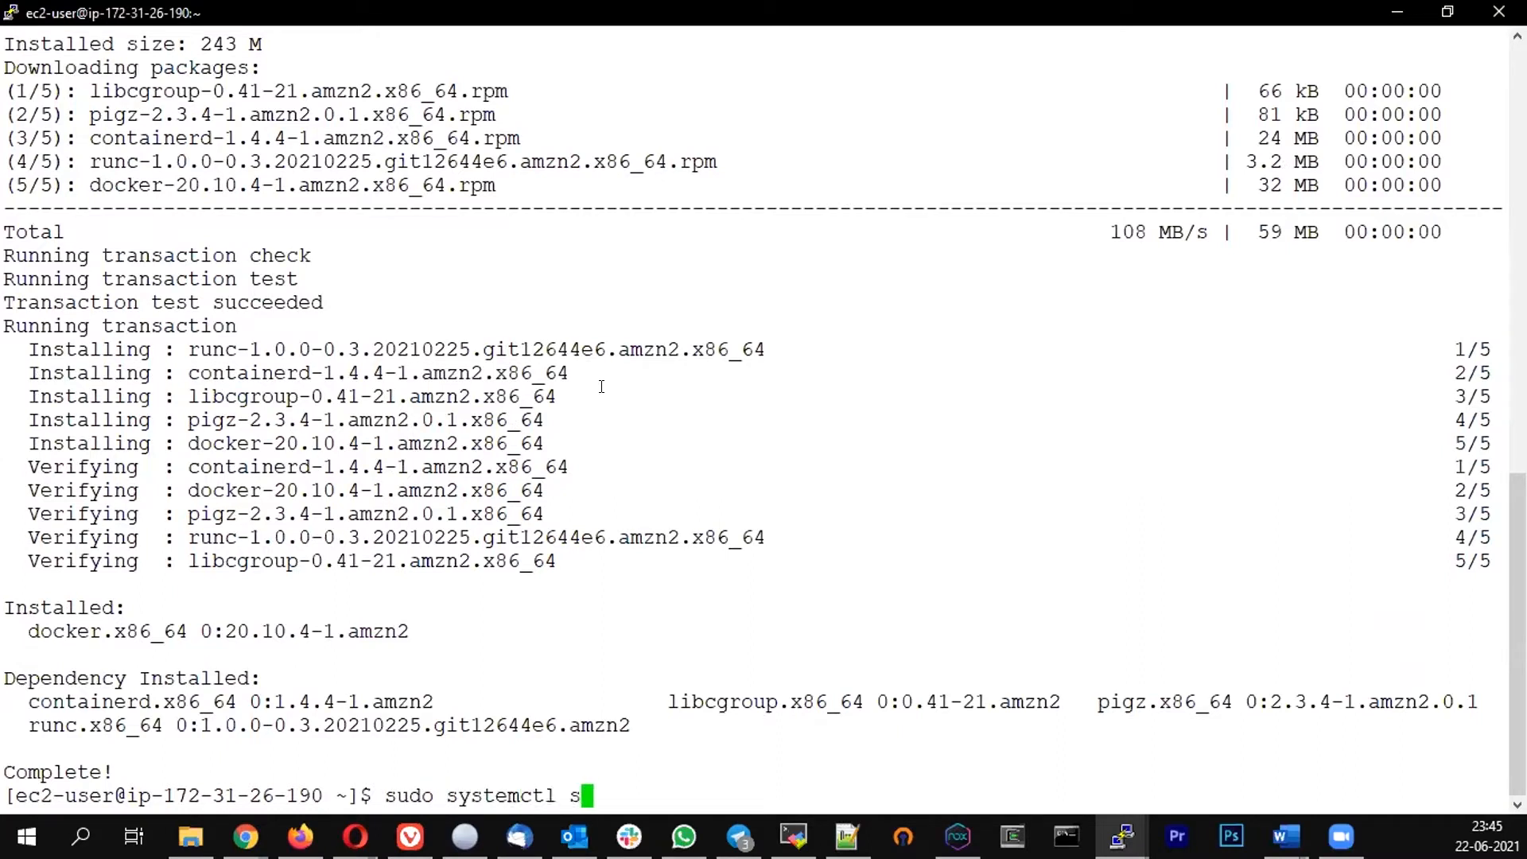
type("tart do")
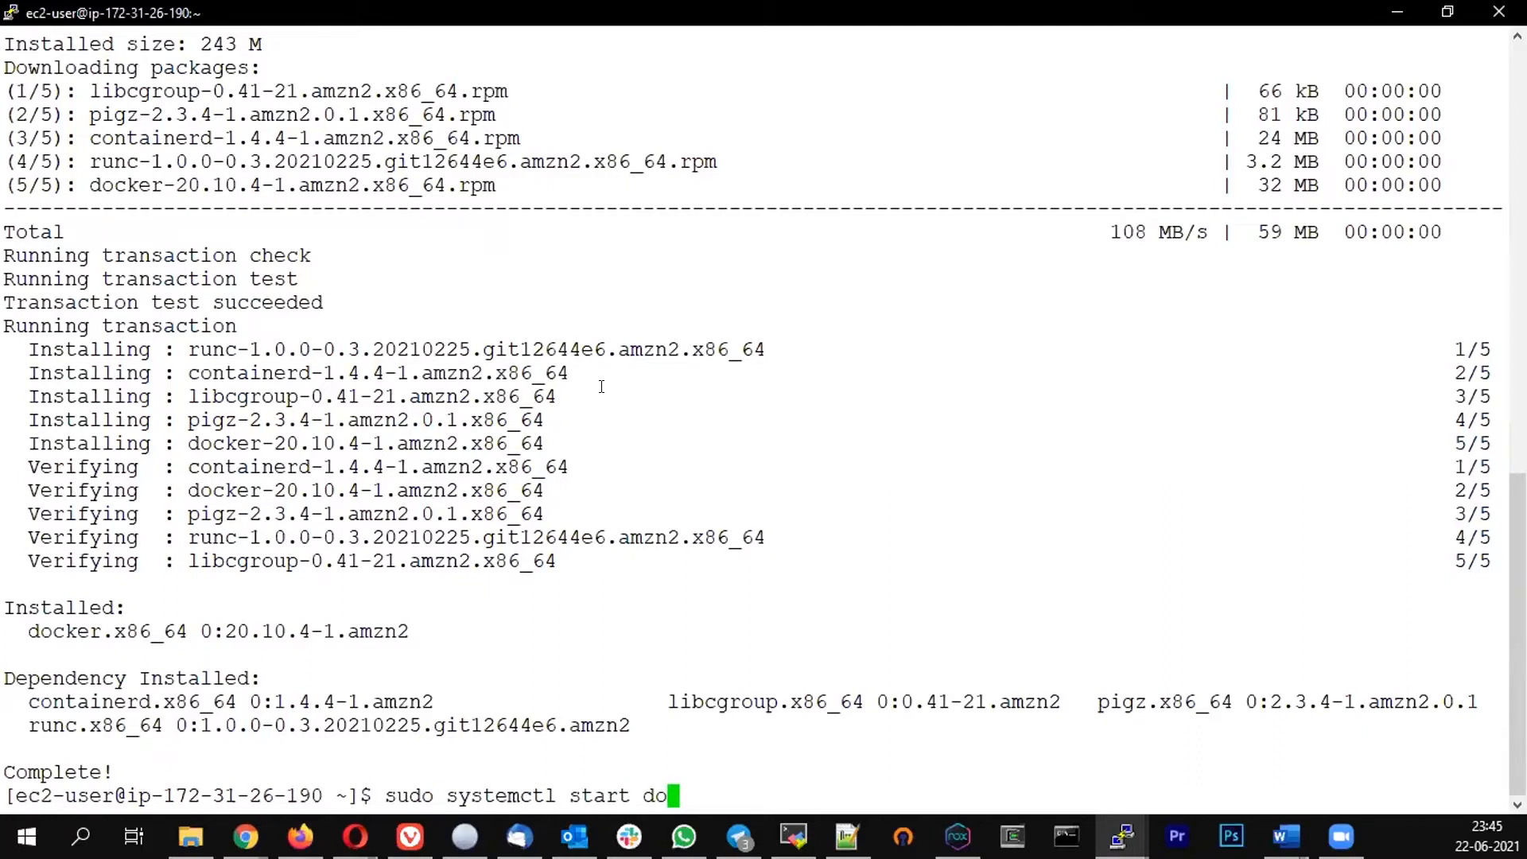
type("cker")
key("Return")
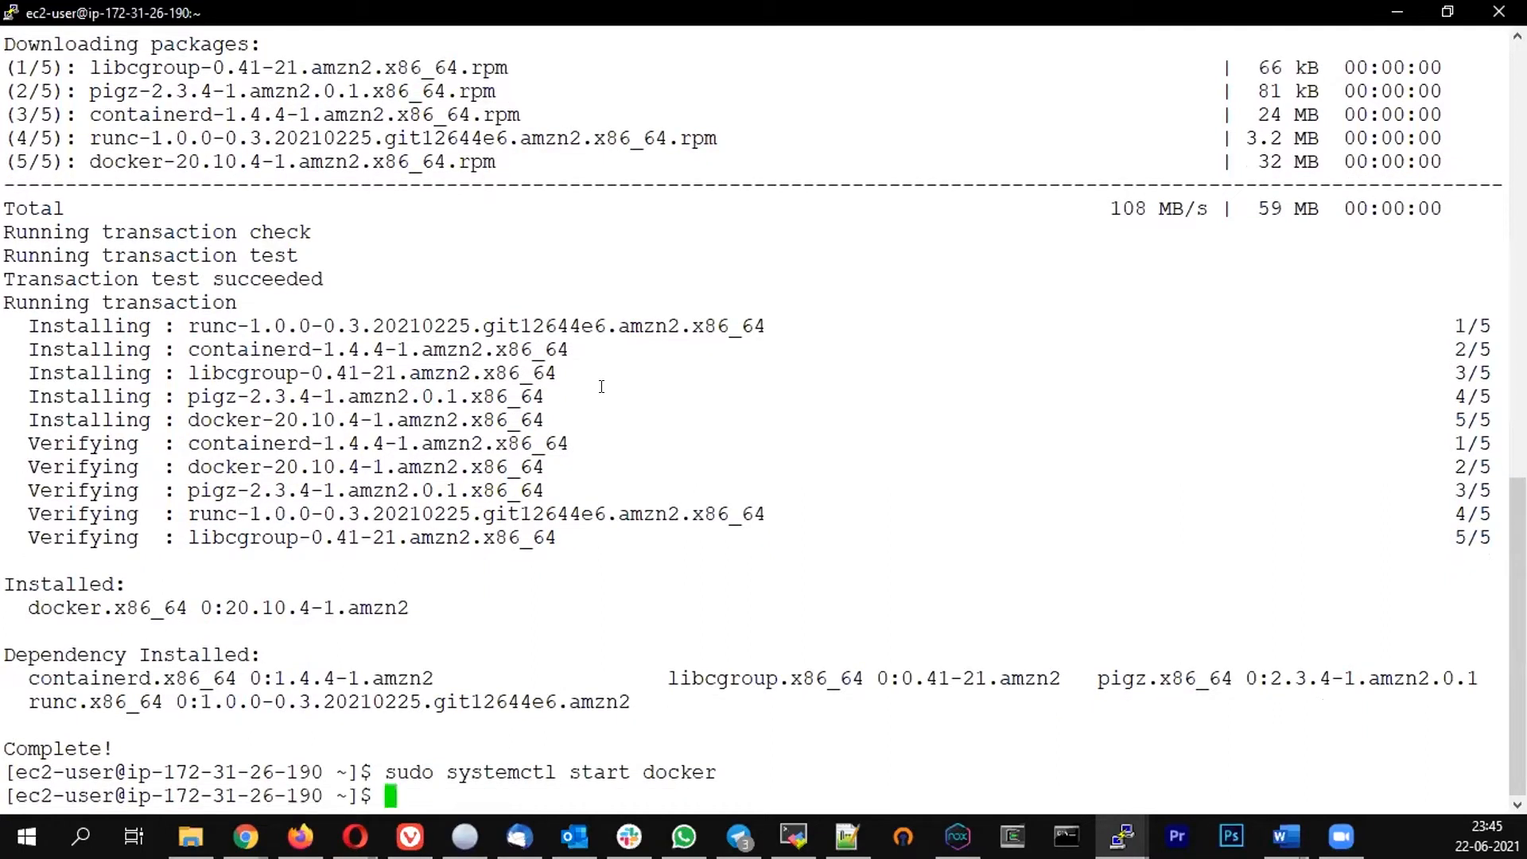
Edit the previous command into sudo systemctl enable docker to enable Docker at boot, then clear the terminal
key("Up")
key("Left")
key("Left")
key("Left")
key("Left")
key("Left")
key("Left")
key("Left")
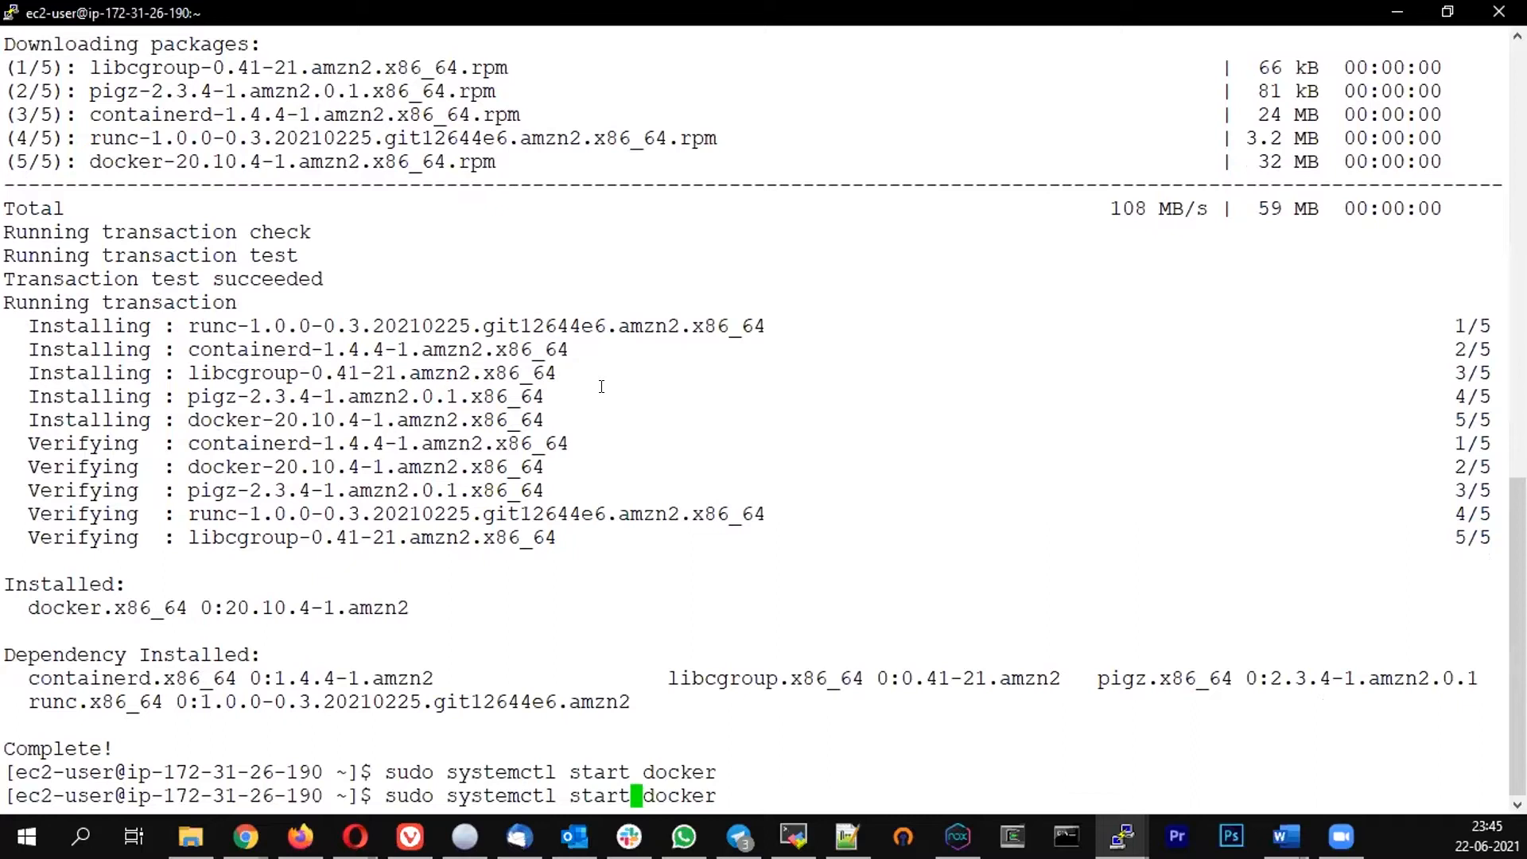
key("BackSpace")
key("BackSpace")
key("BackSpace")
key("BackSpace")
key("BackSpace")
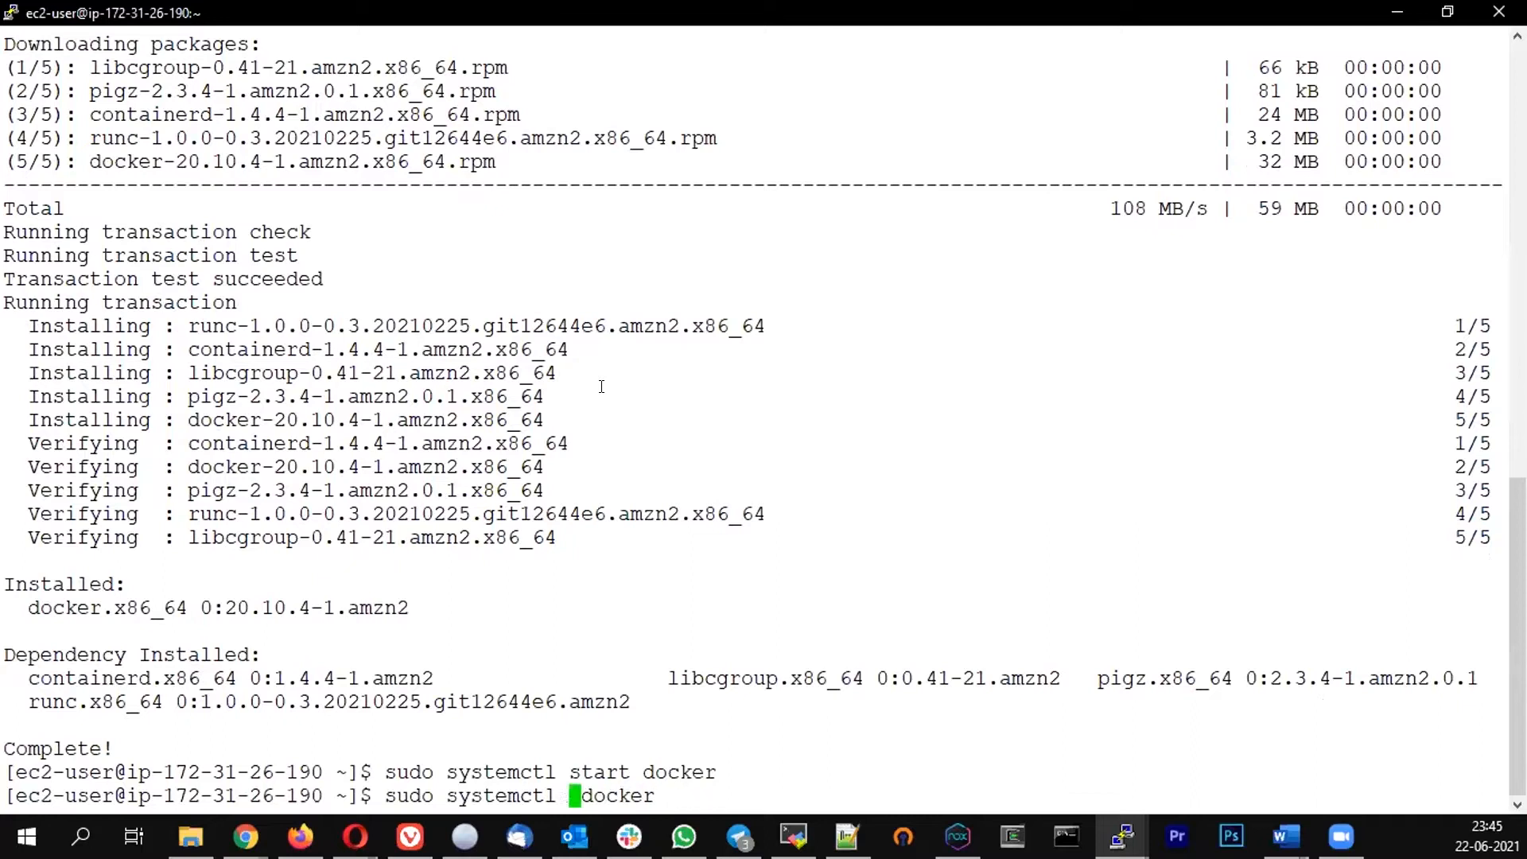
type("ena")
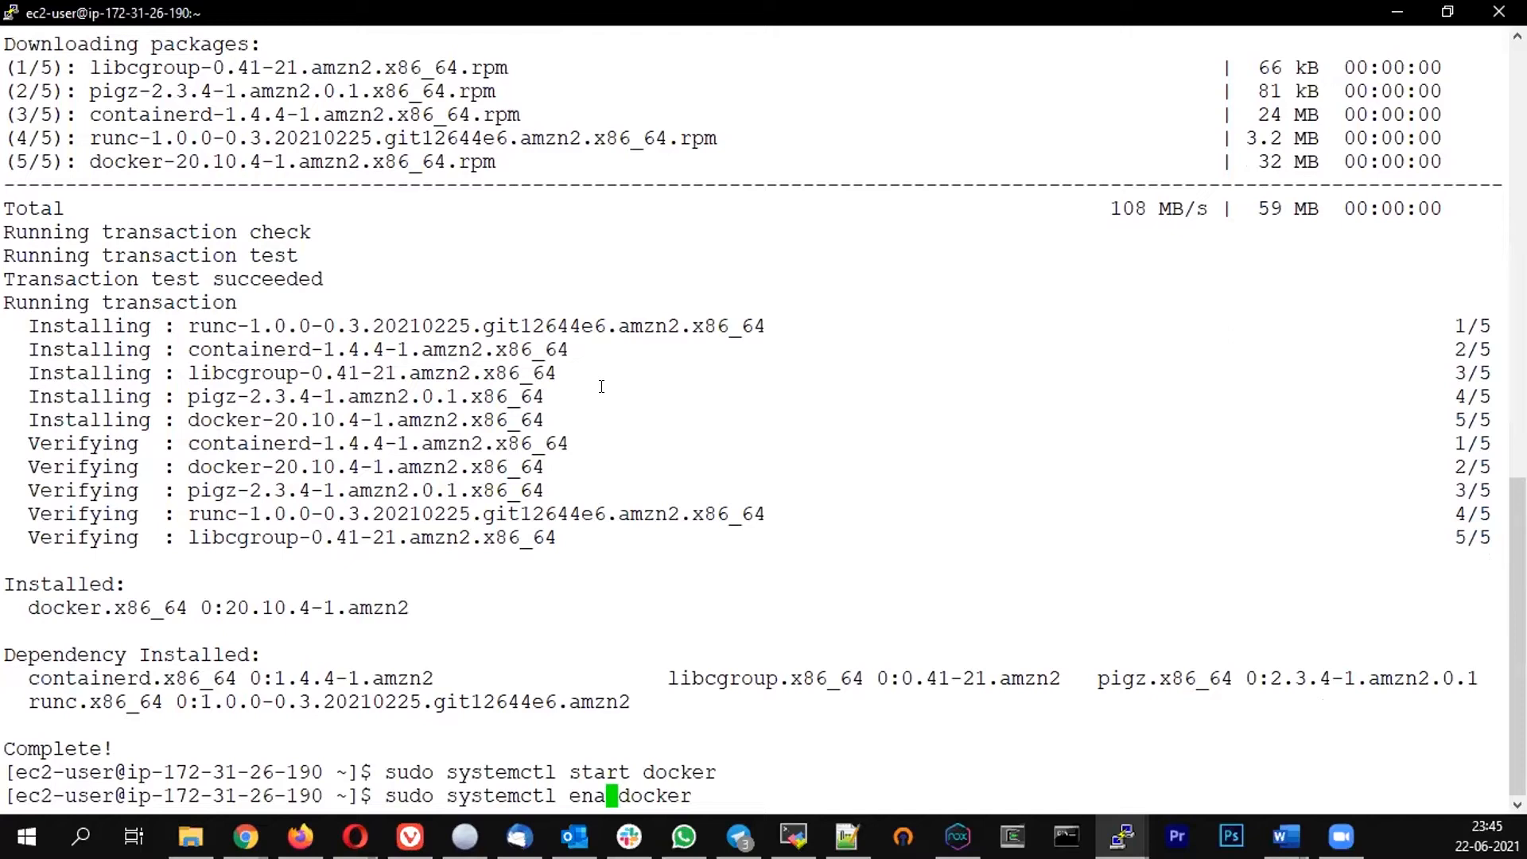
type("ble")
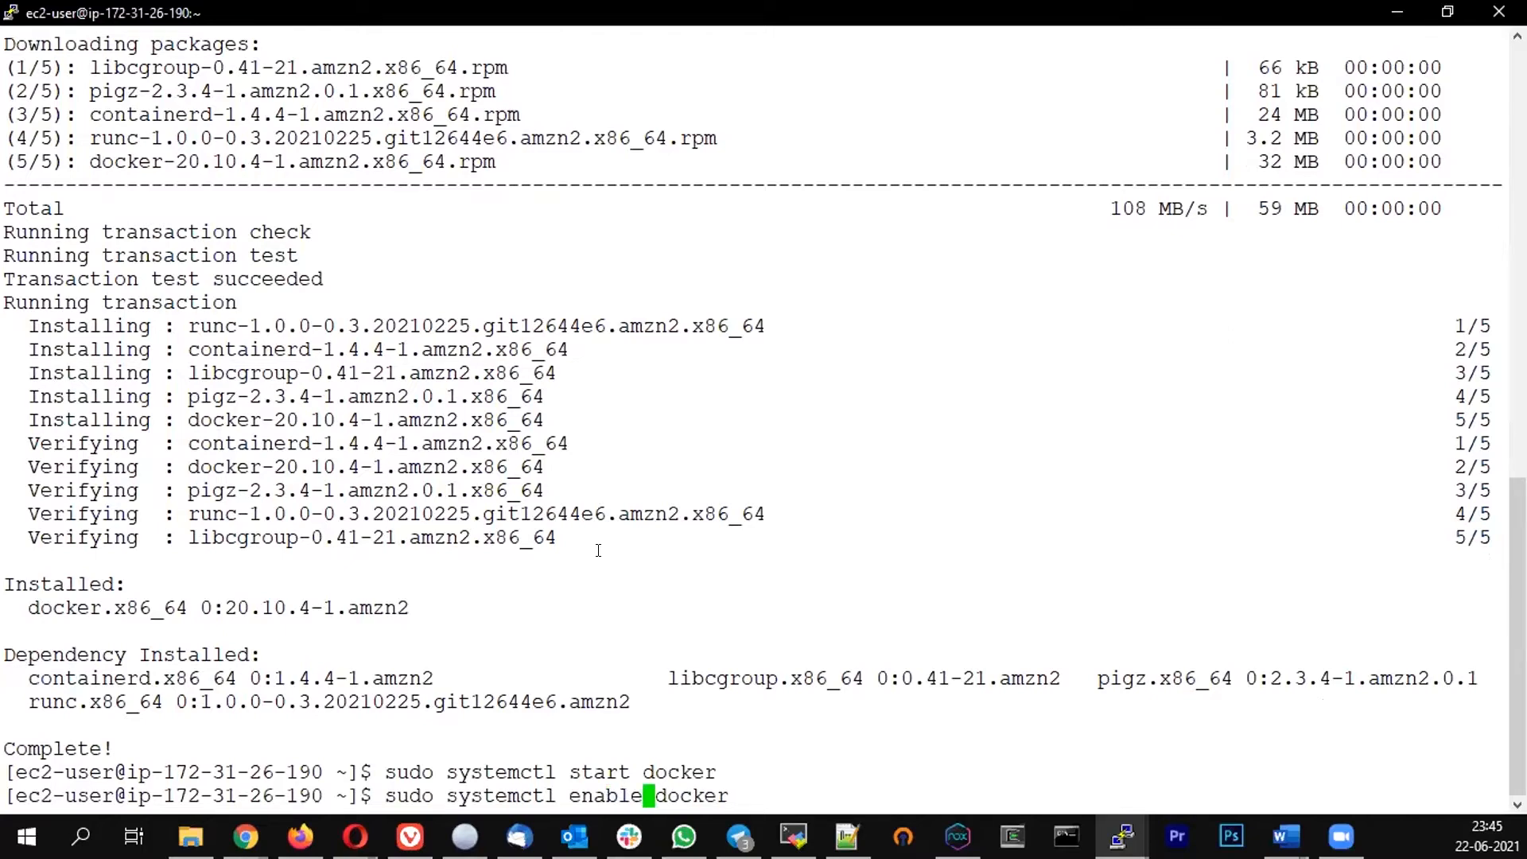
key("Return")
type("clear")
key("Return")
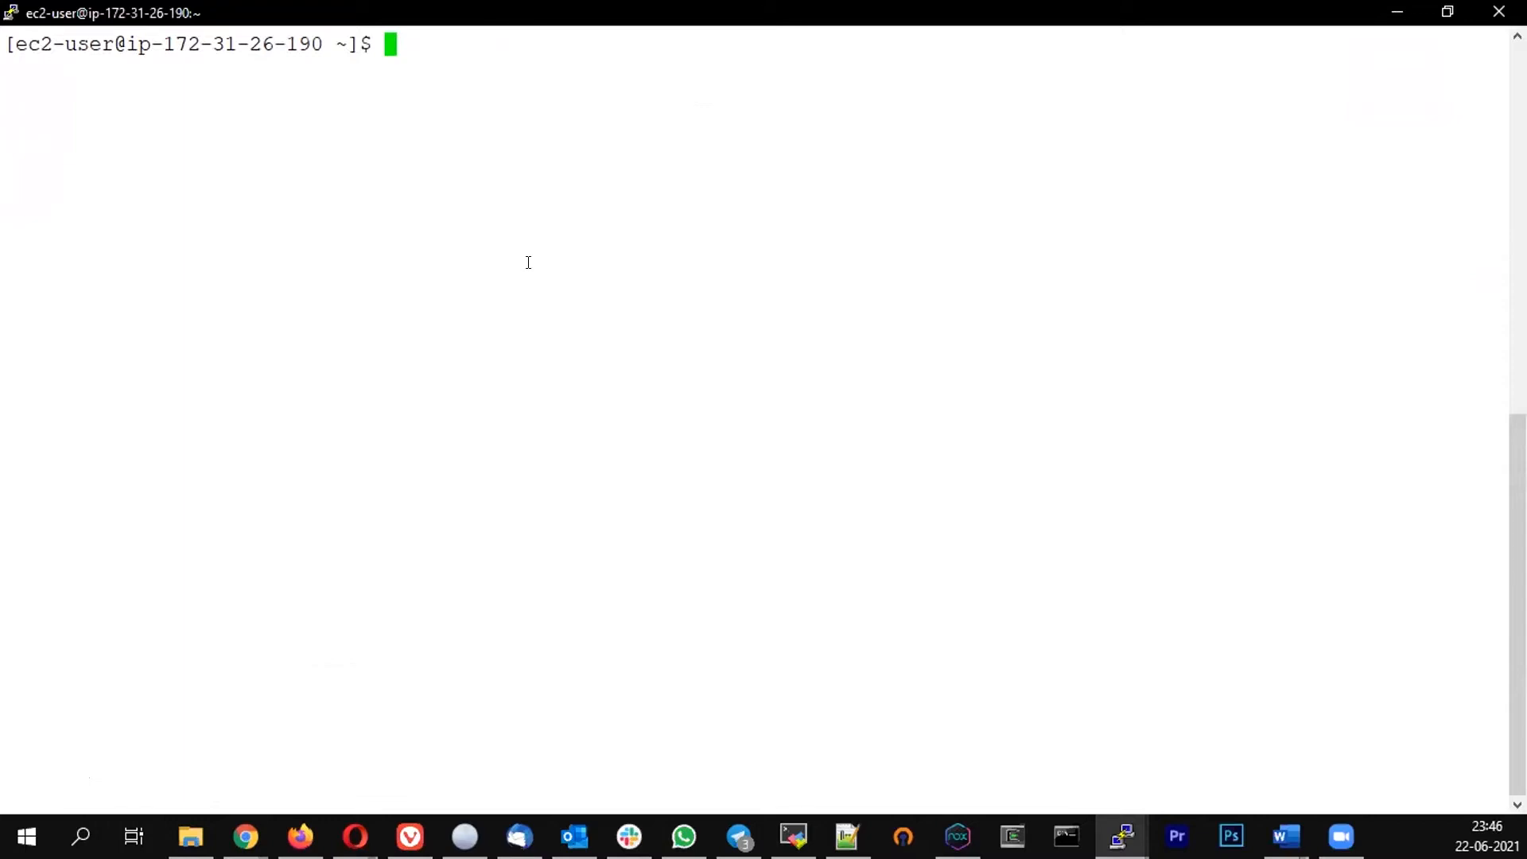
Add ec2-user to the docker group with sudo usermod -a -G docker ec2-user
type("sudo us")
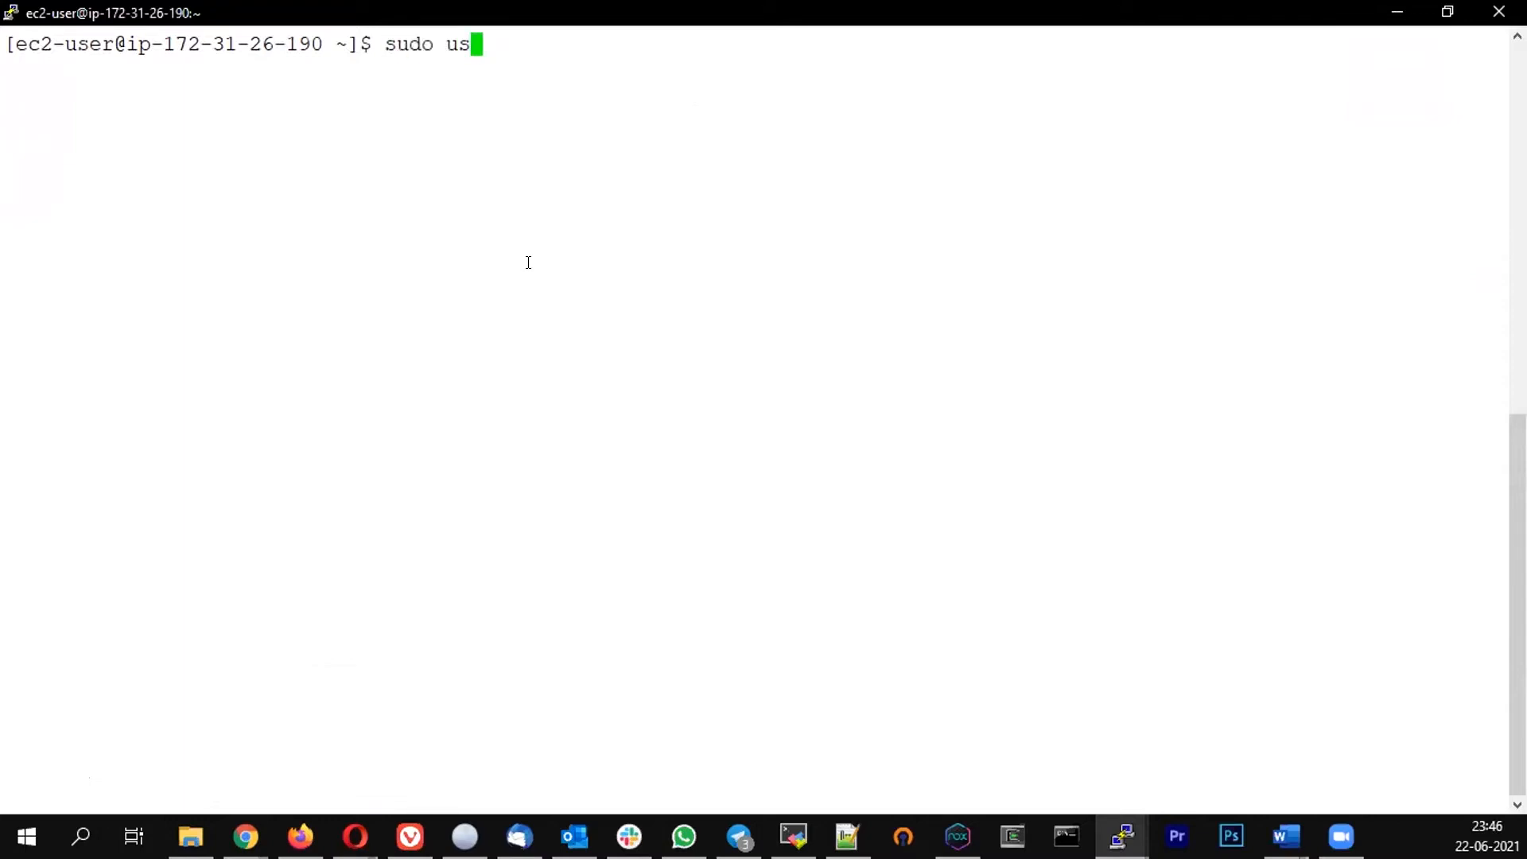
type("ermod ")
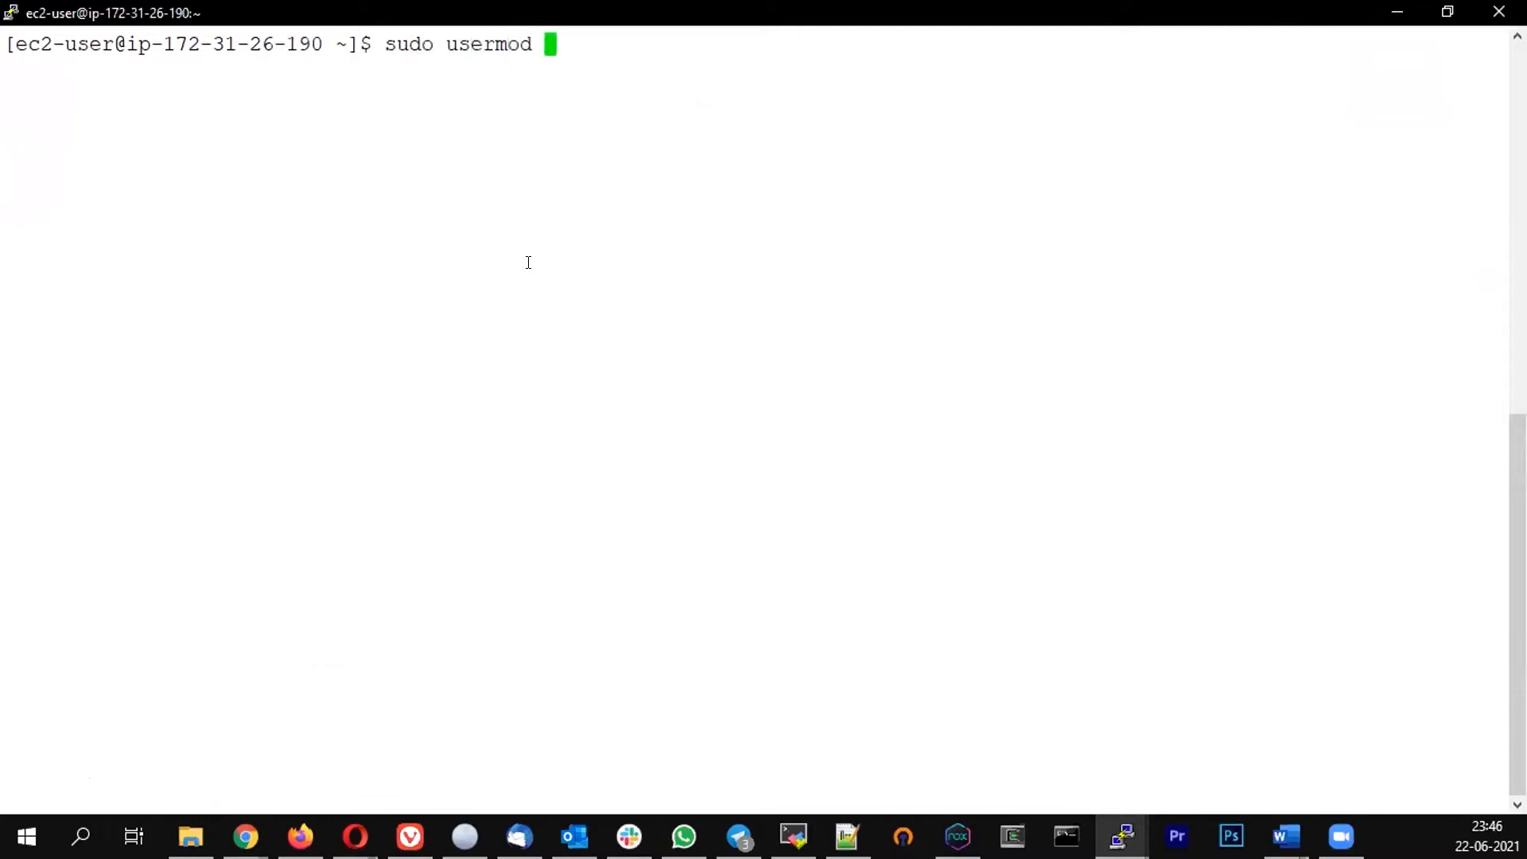
type("-a -g")
key("BackSpace")
key("BackSpace")
type("F")
key("BackSpace")
type("G do")
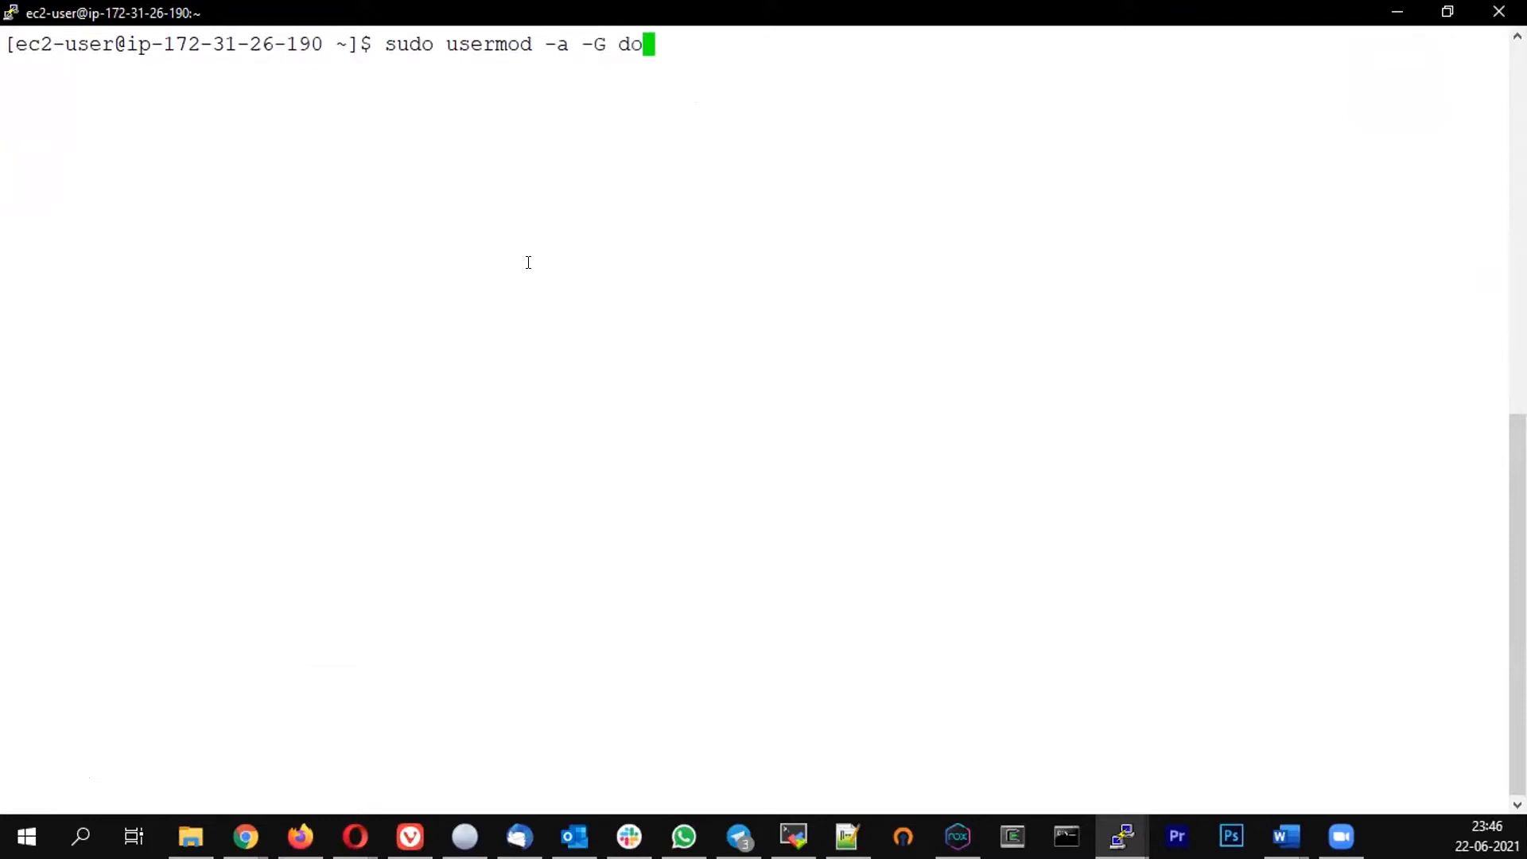
type("cker ec2")
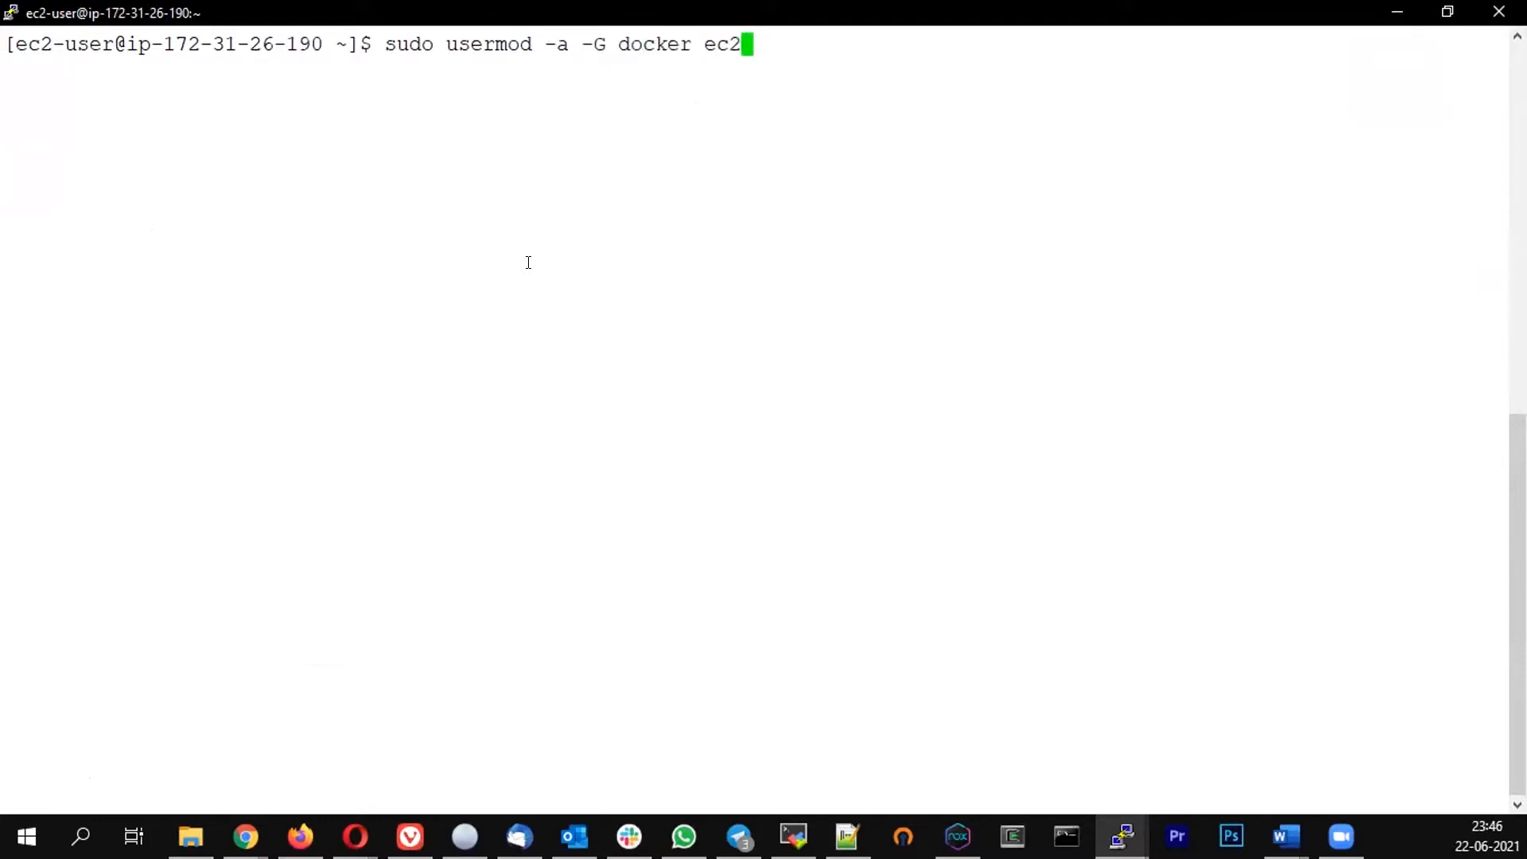
type("-user")
key("Return")
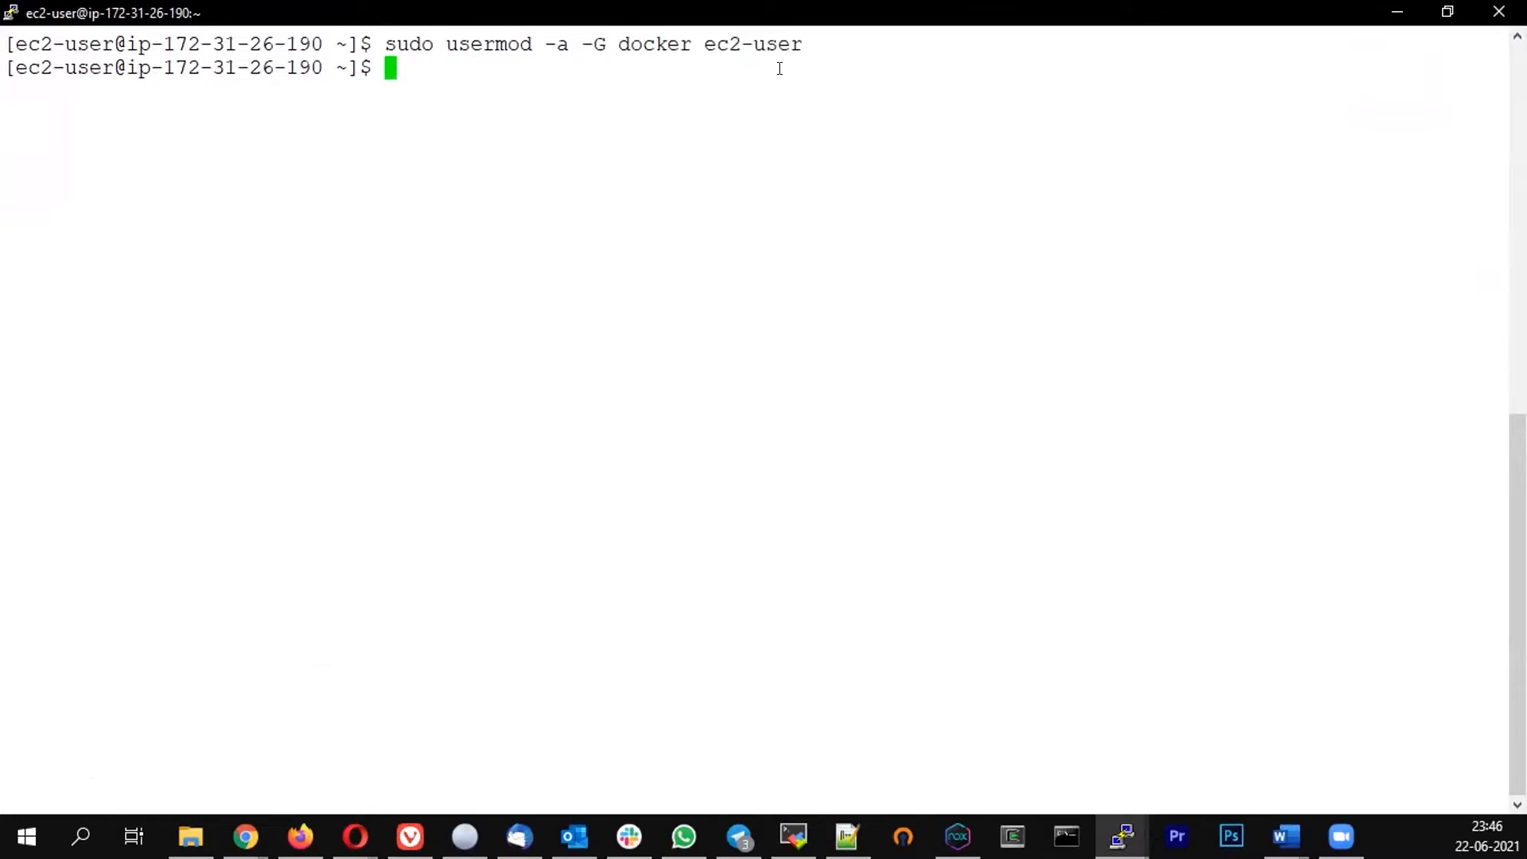
Open a duplicate session of the connection, maximize it and log in as ec2-user
left_click_drag(385, 44, 803, 44)
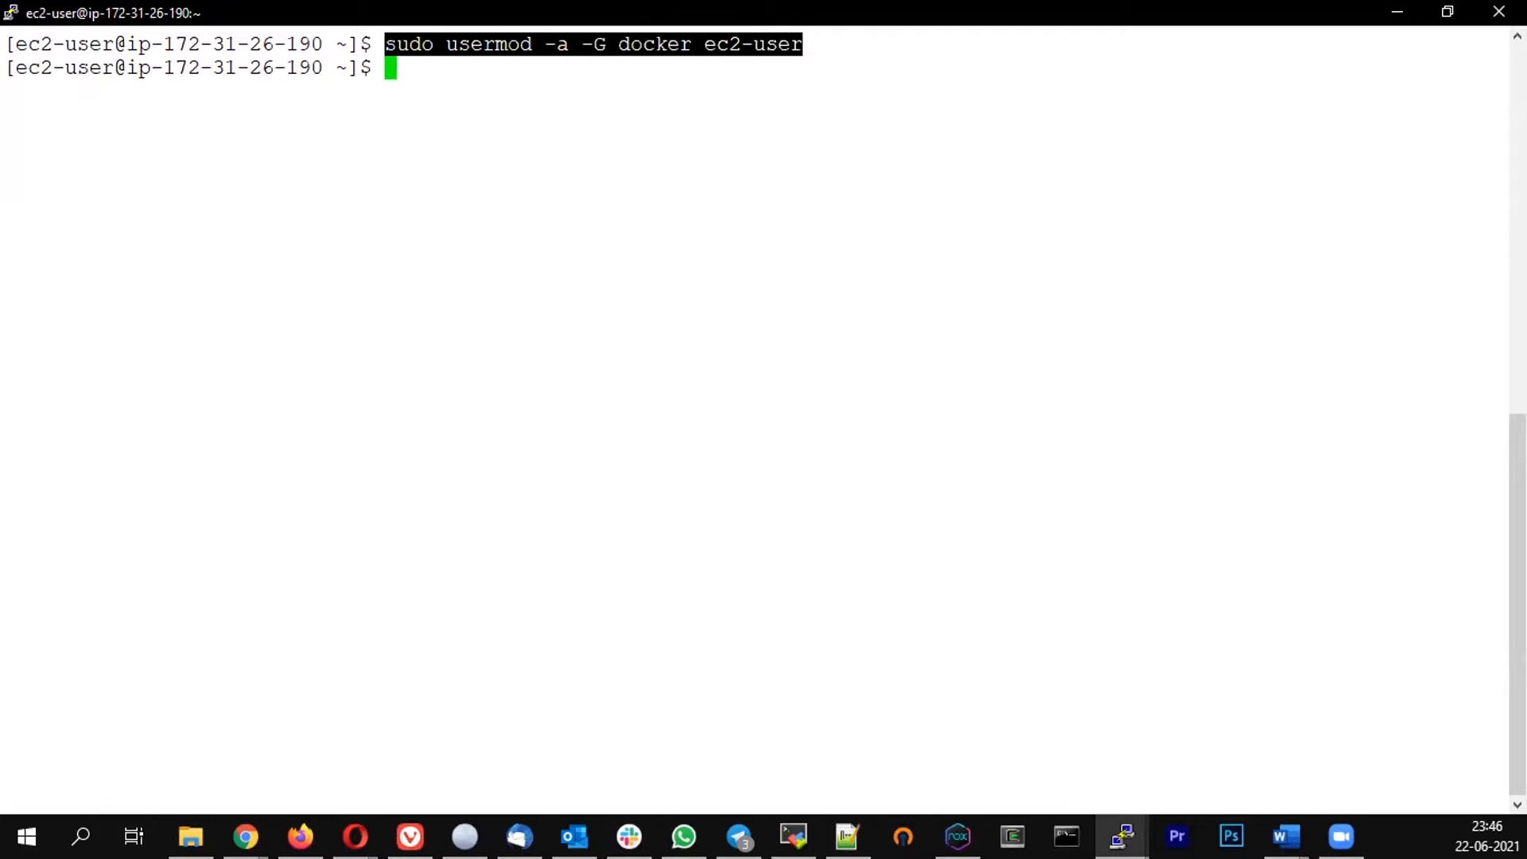
key("alt+Tab")
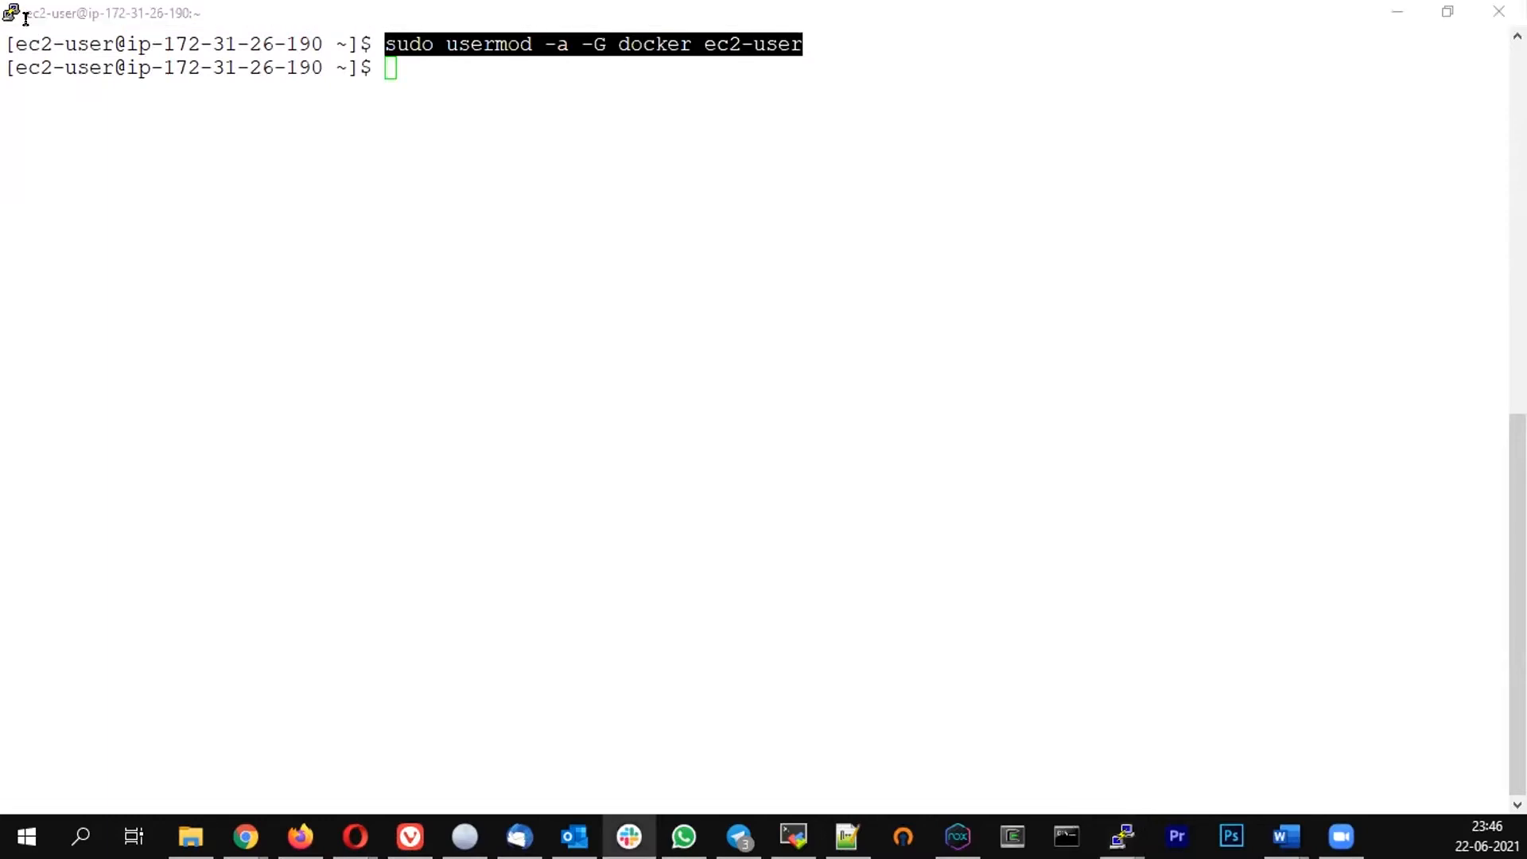
right_click(424, 11)
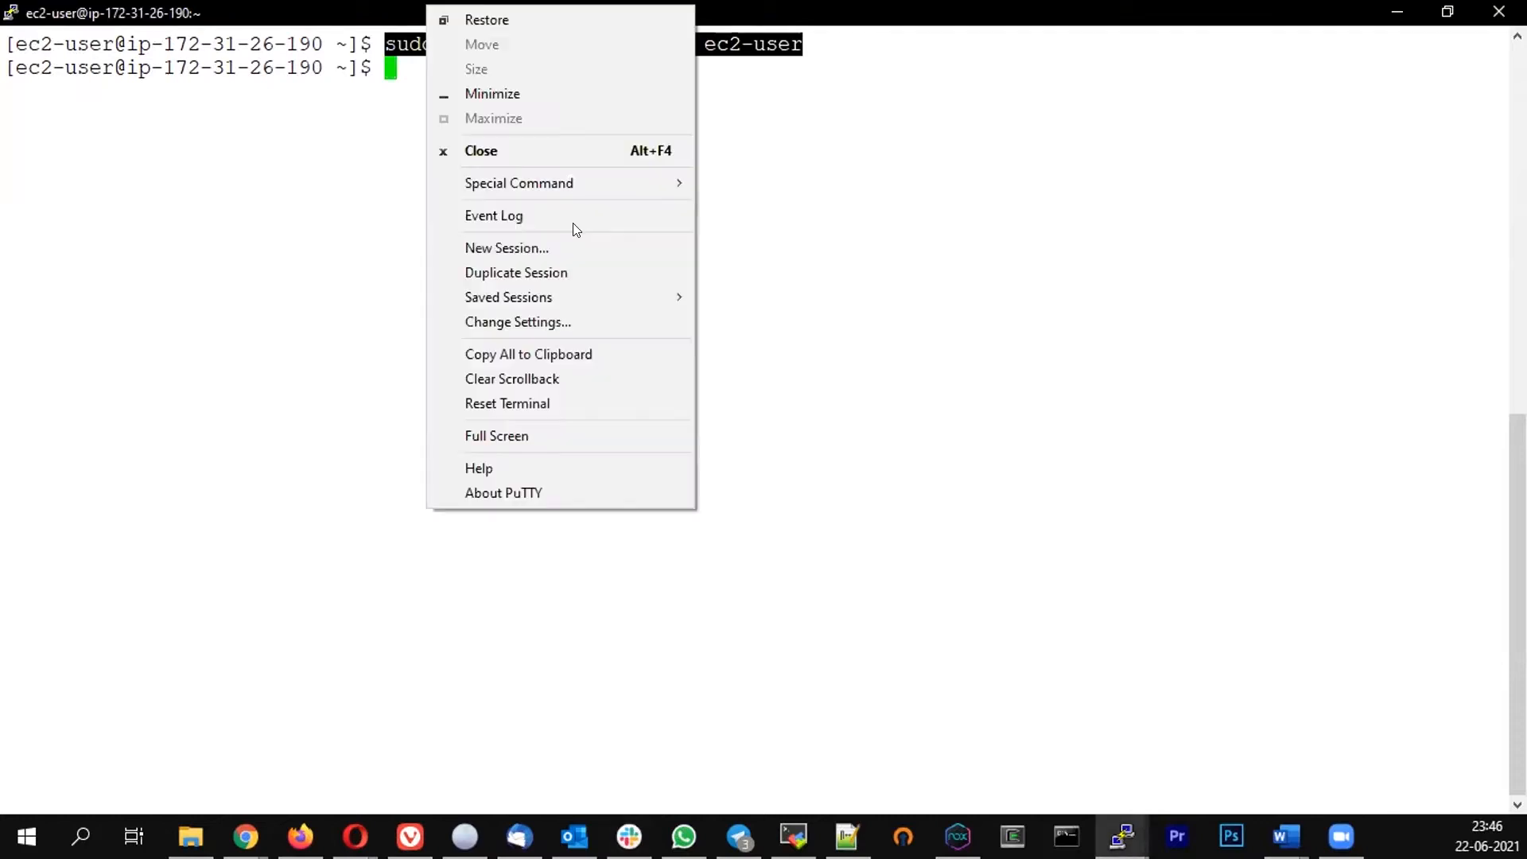
left_click(509, 273)
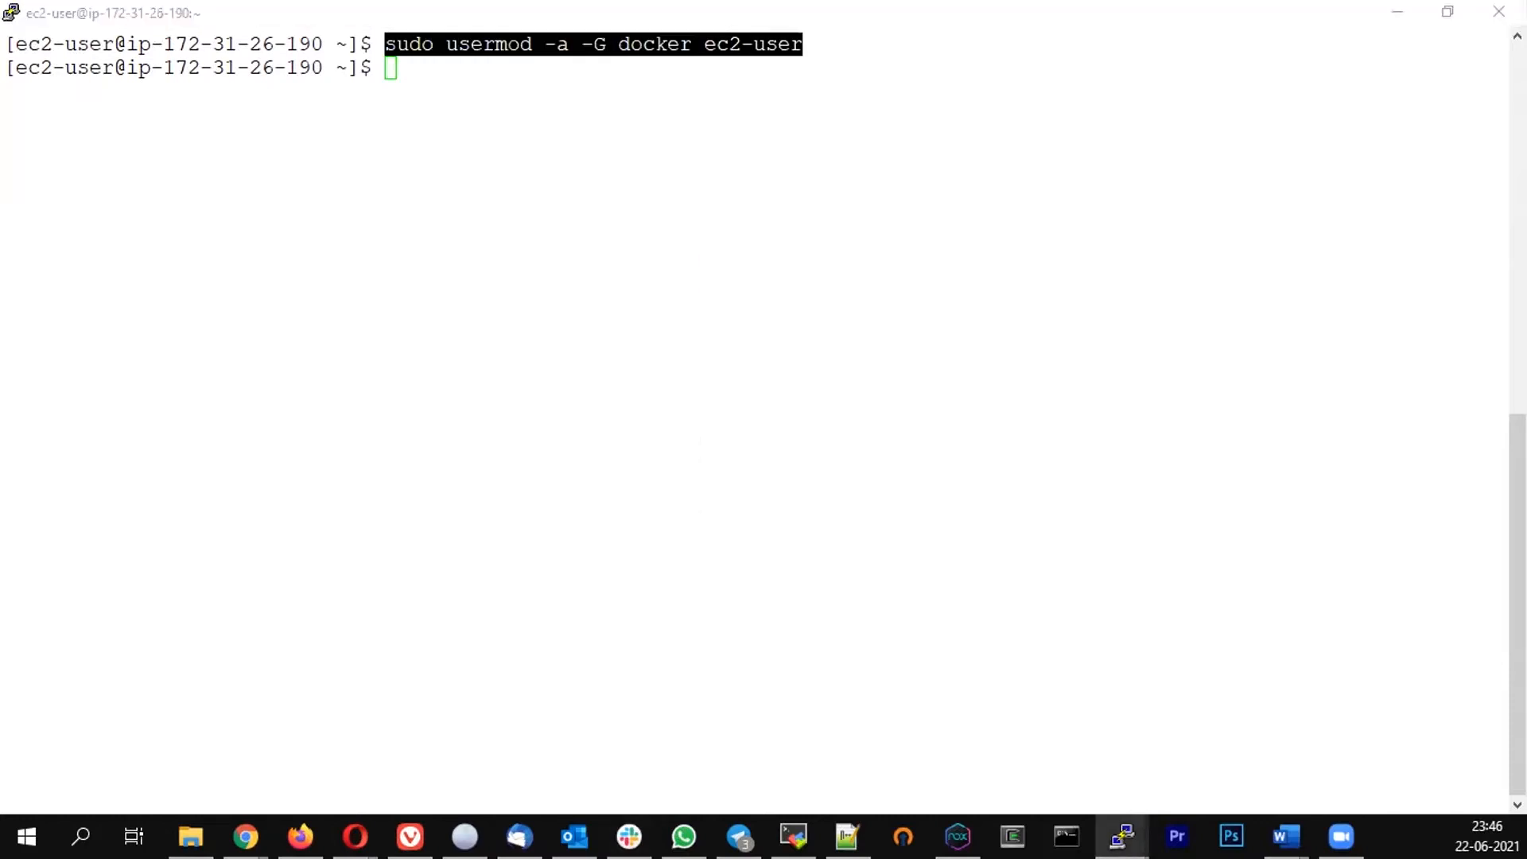
double_click(276, 8)
type("ec")
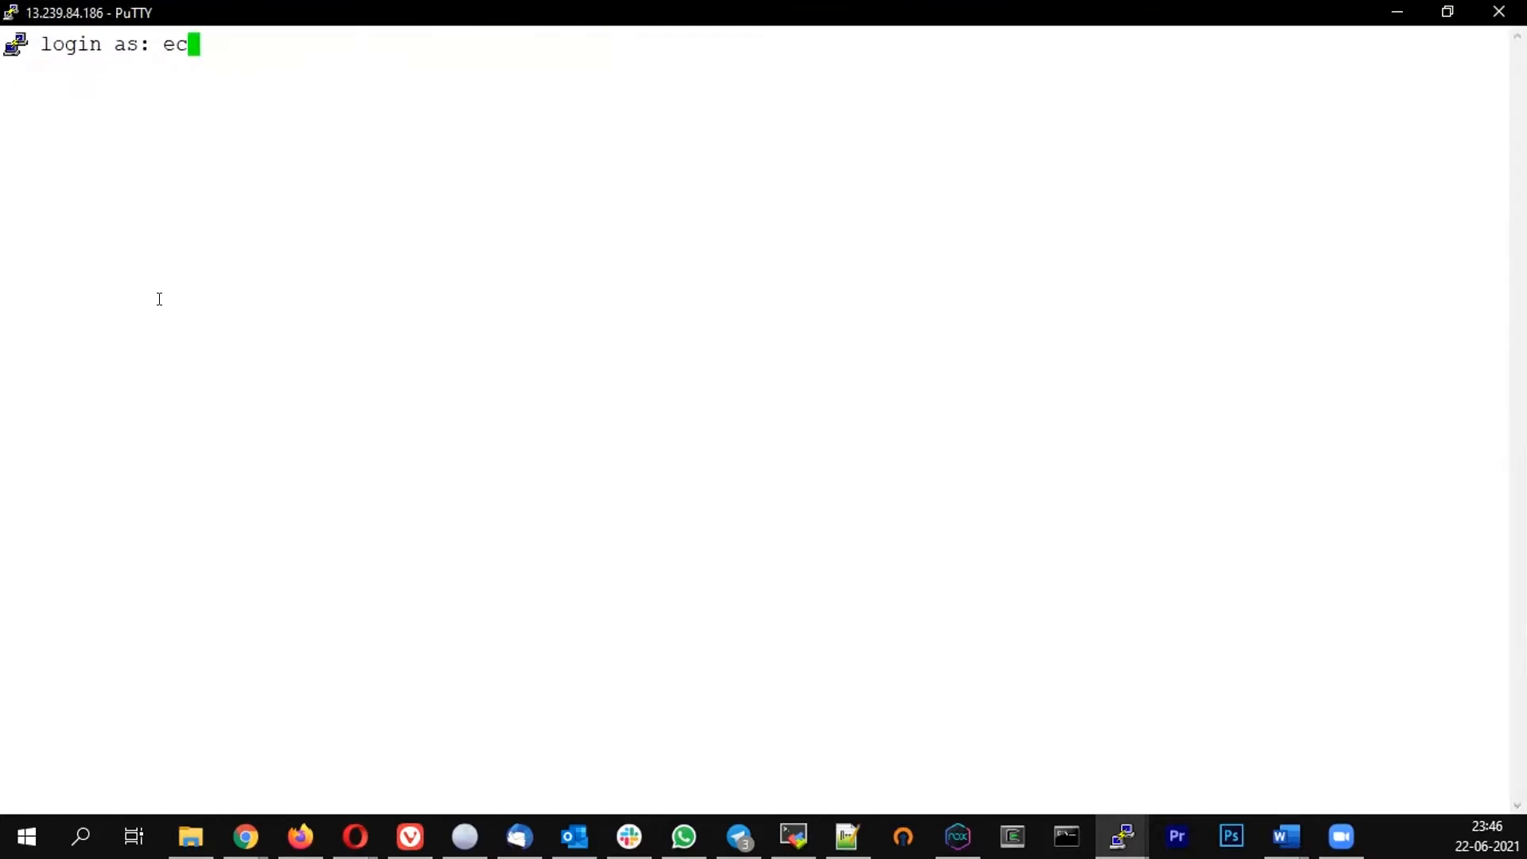
type("2-user")
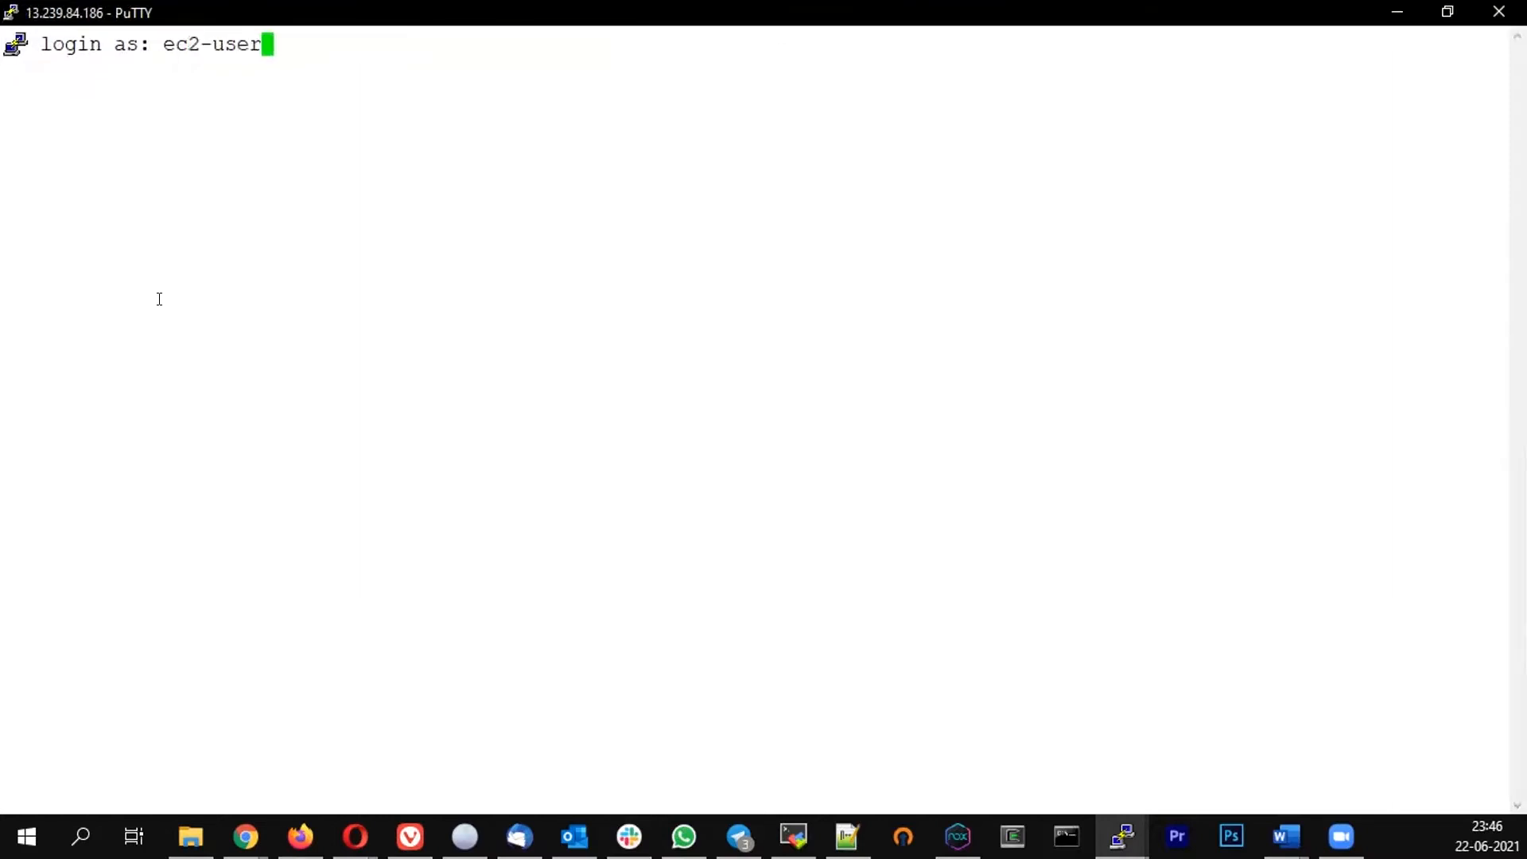
key("Return")
List the running Docker containers with docker ps
type("d")
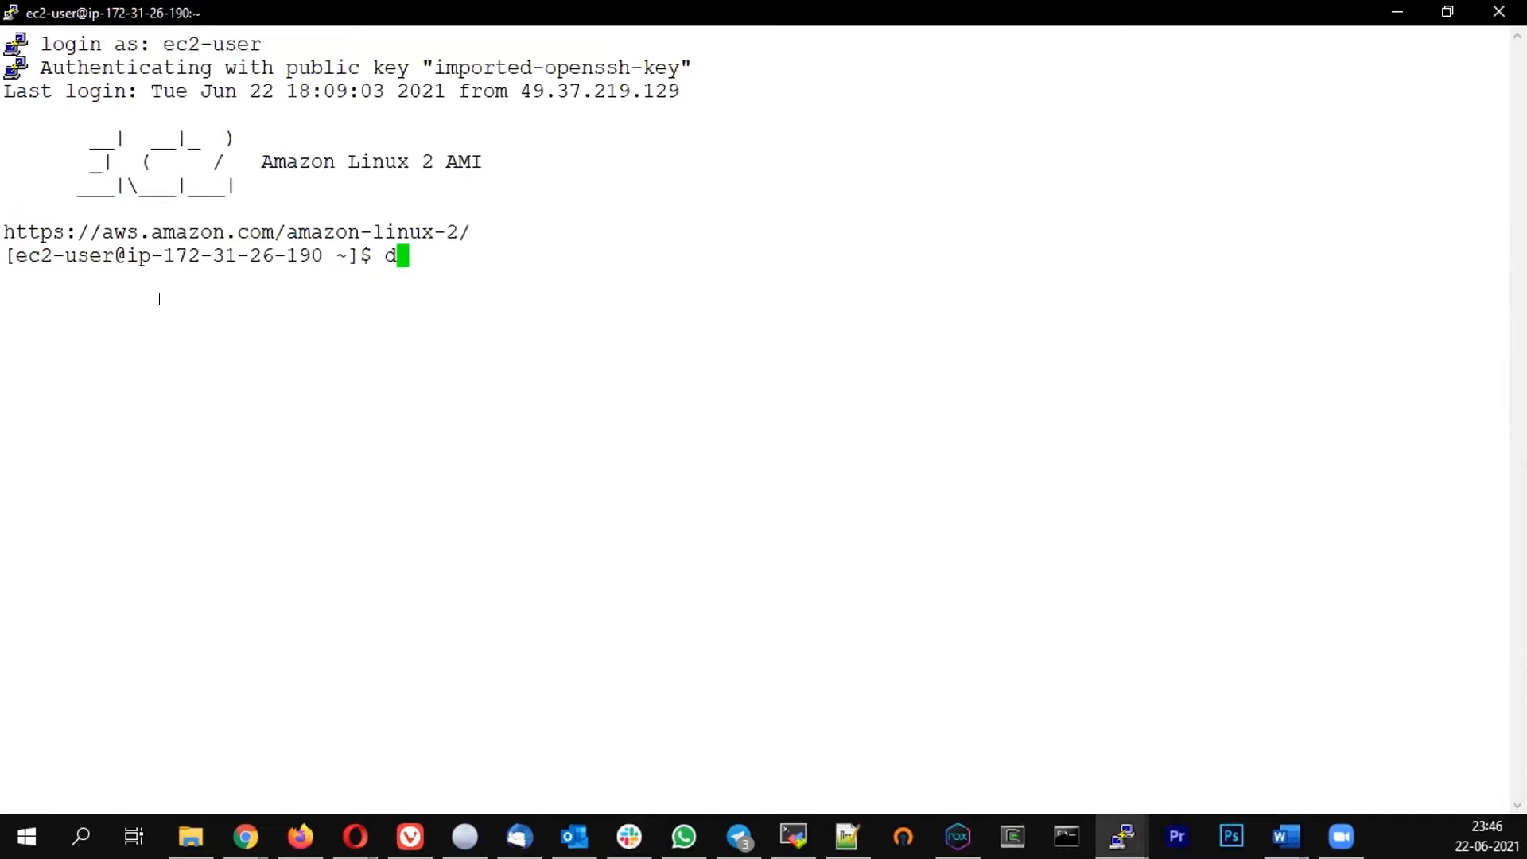
type("ocker ps")
key("Return")
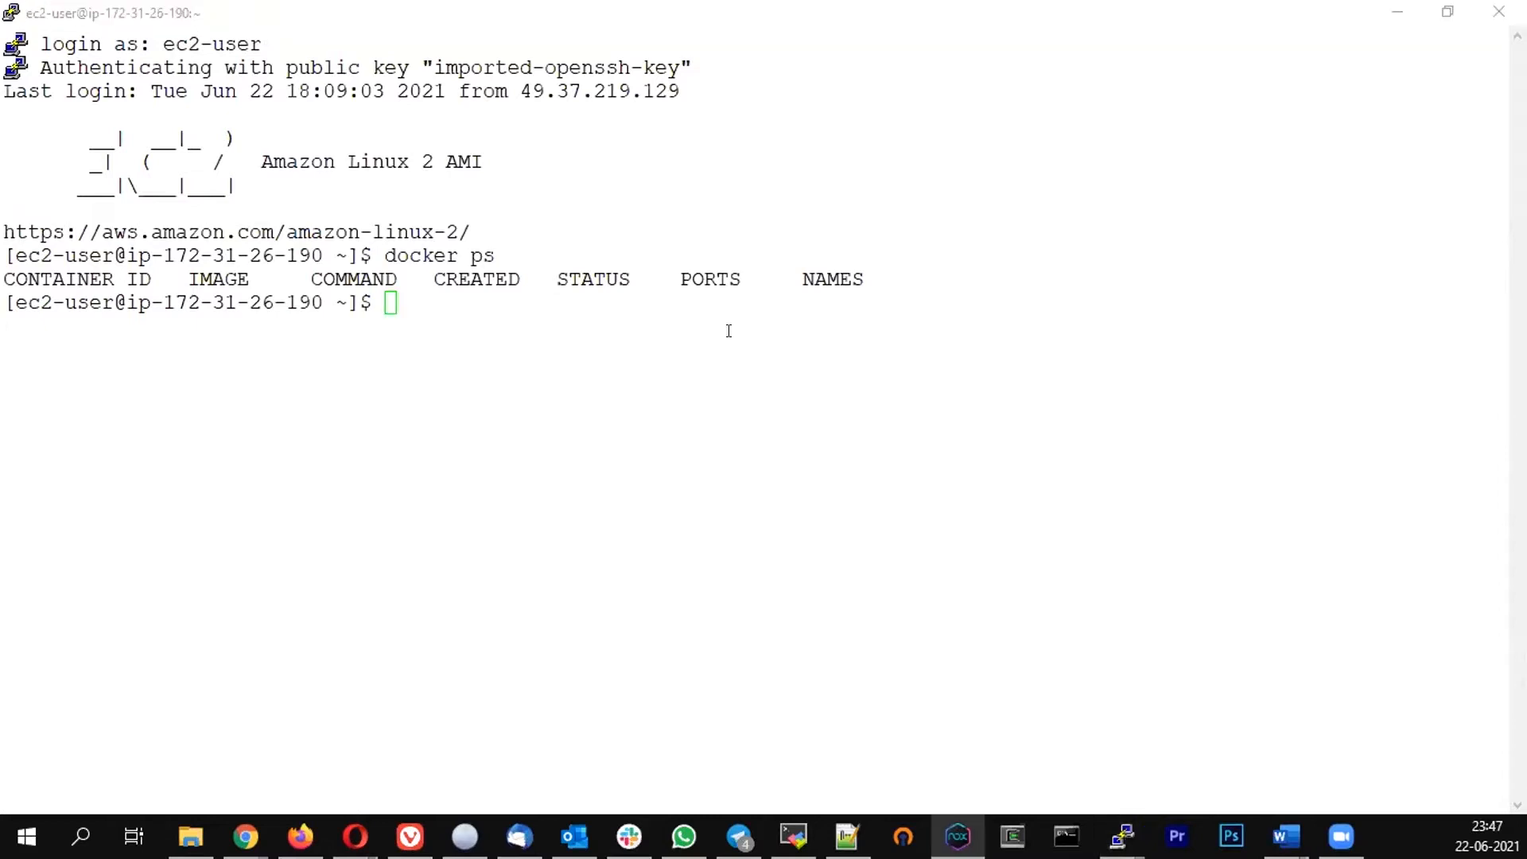
Run a detached SonarQube container mapping port 9000 to 9000 with docker run -d -p 9000:9000 sonarqube
left_click(729, 331)
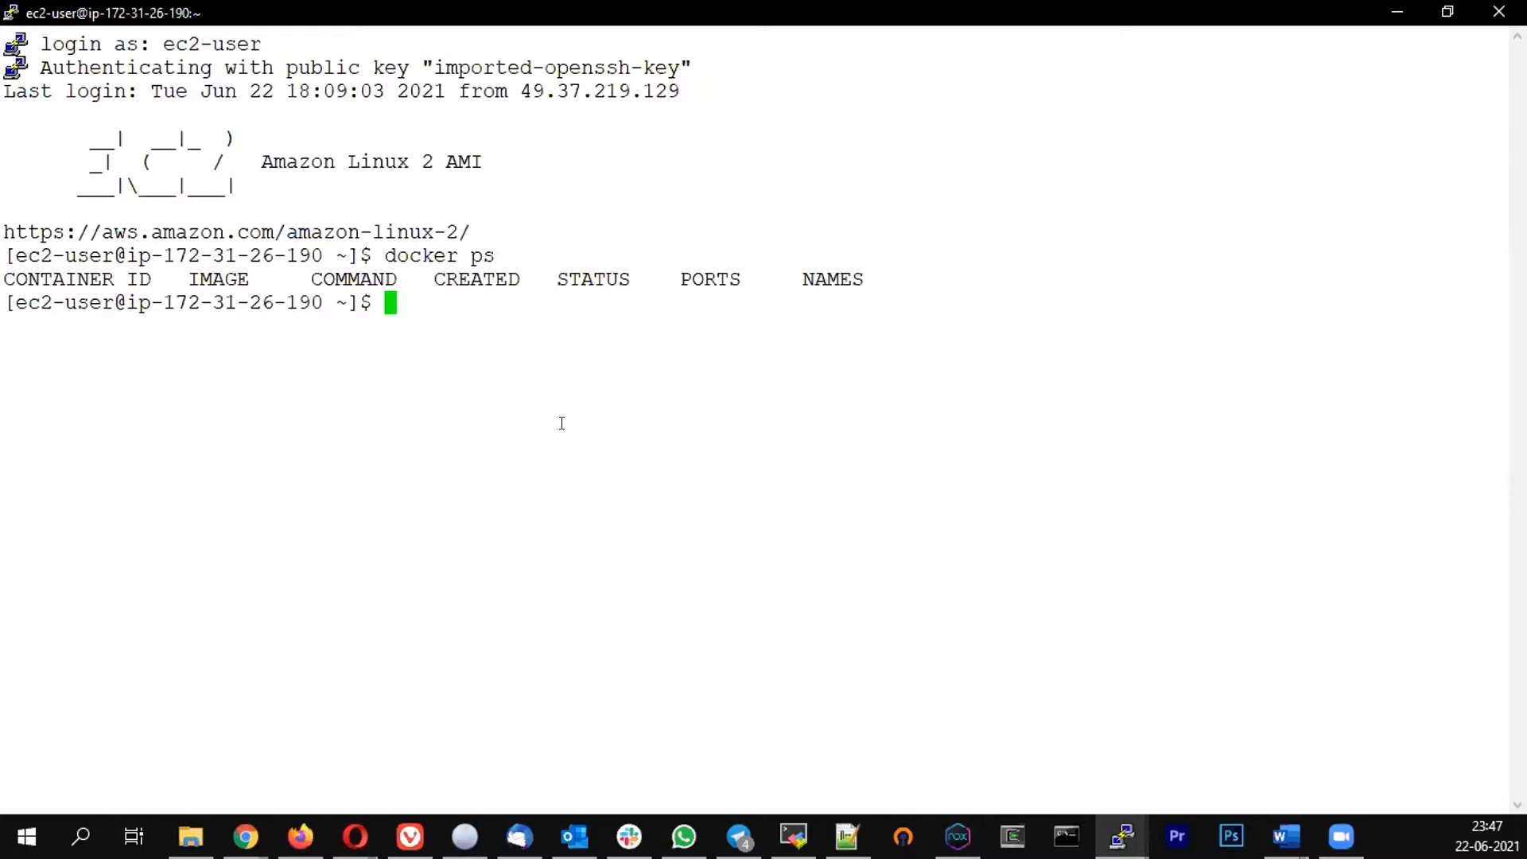
type("docker ")
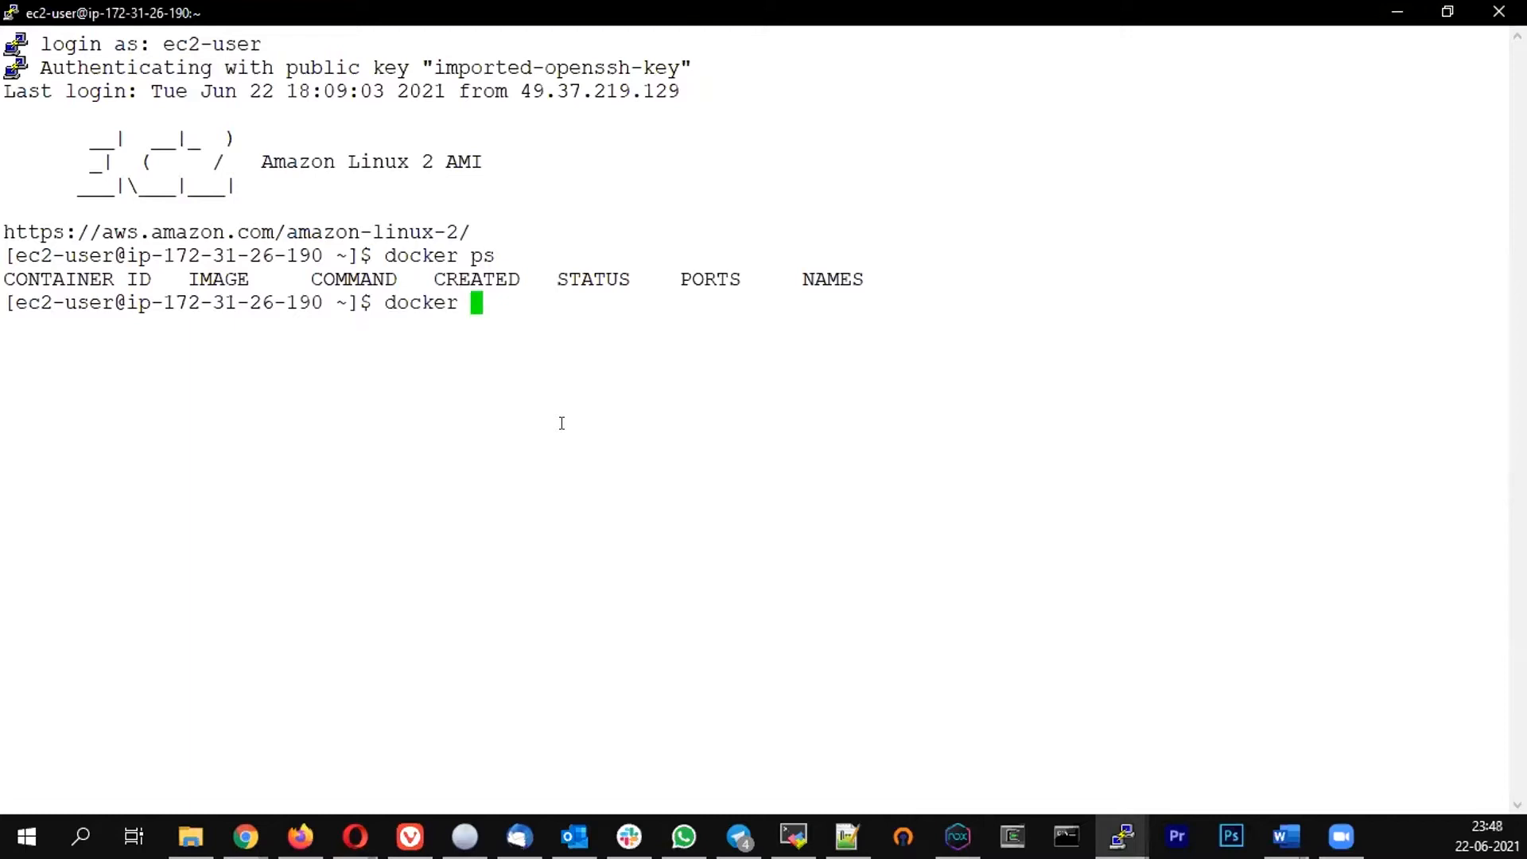
type("run -d -p ")
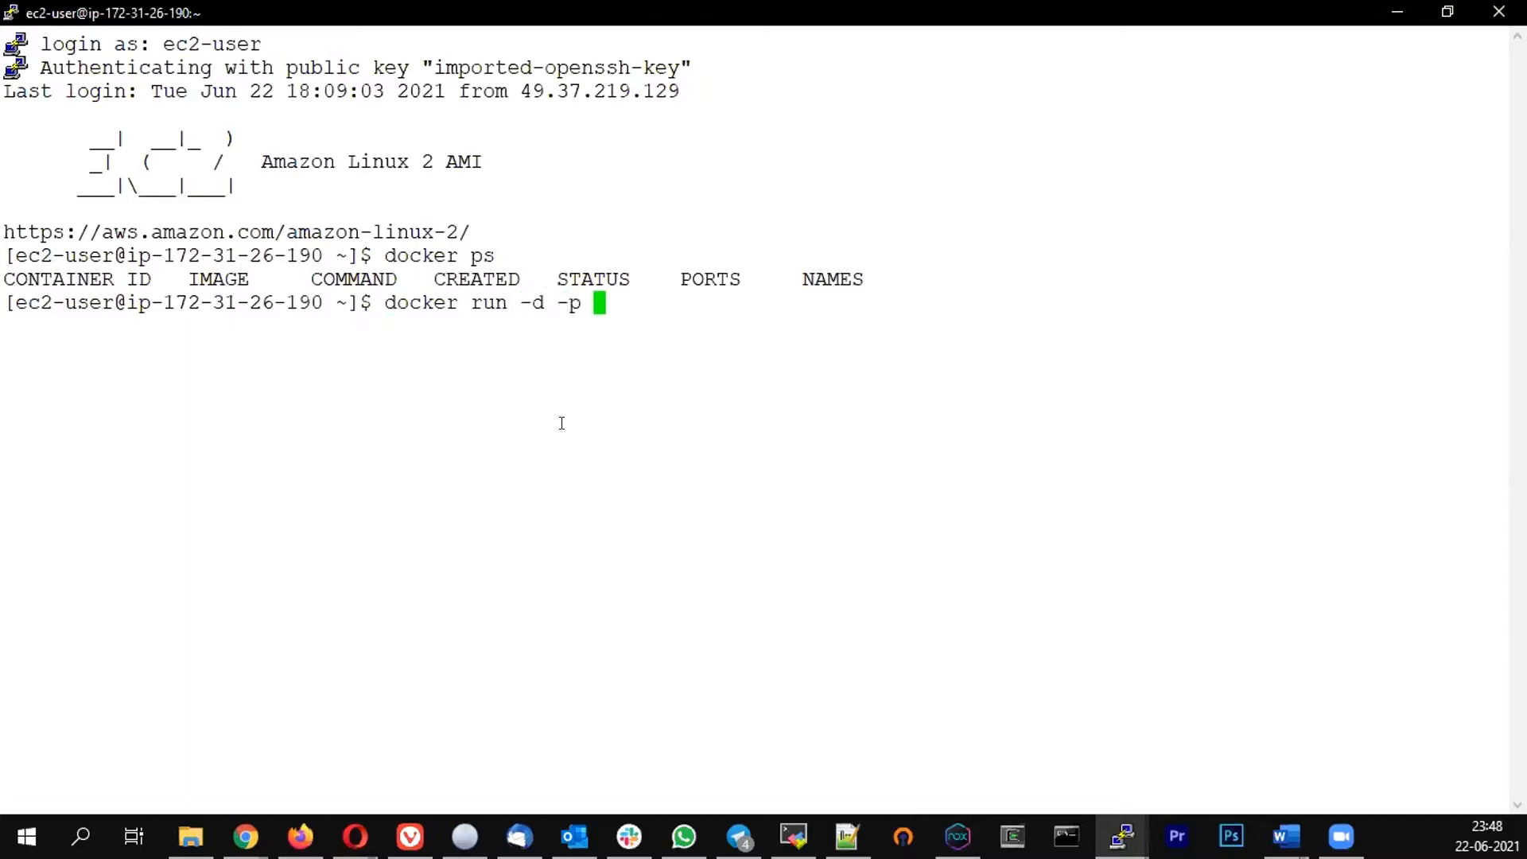
type("9000:900")
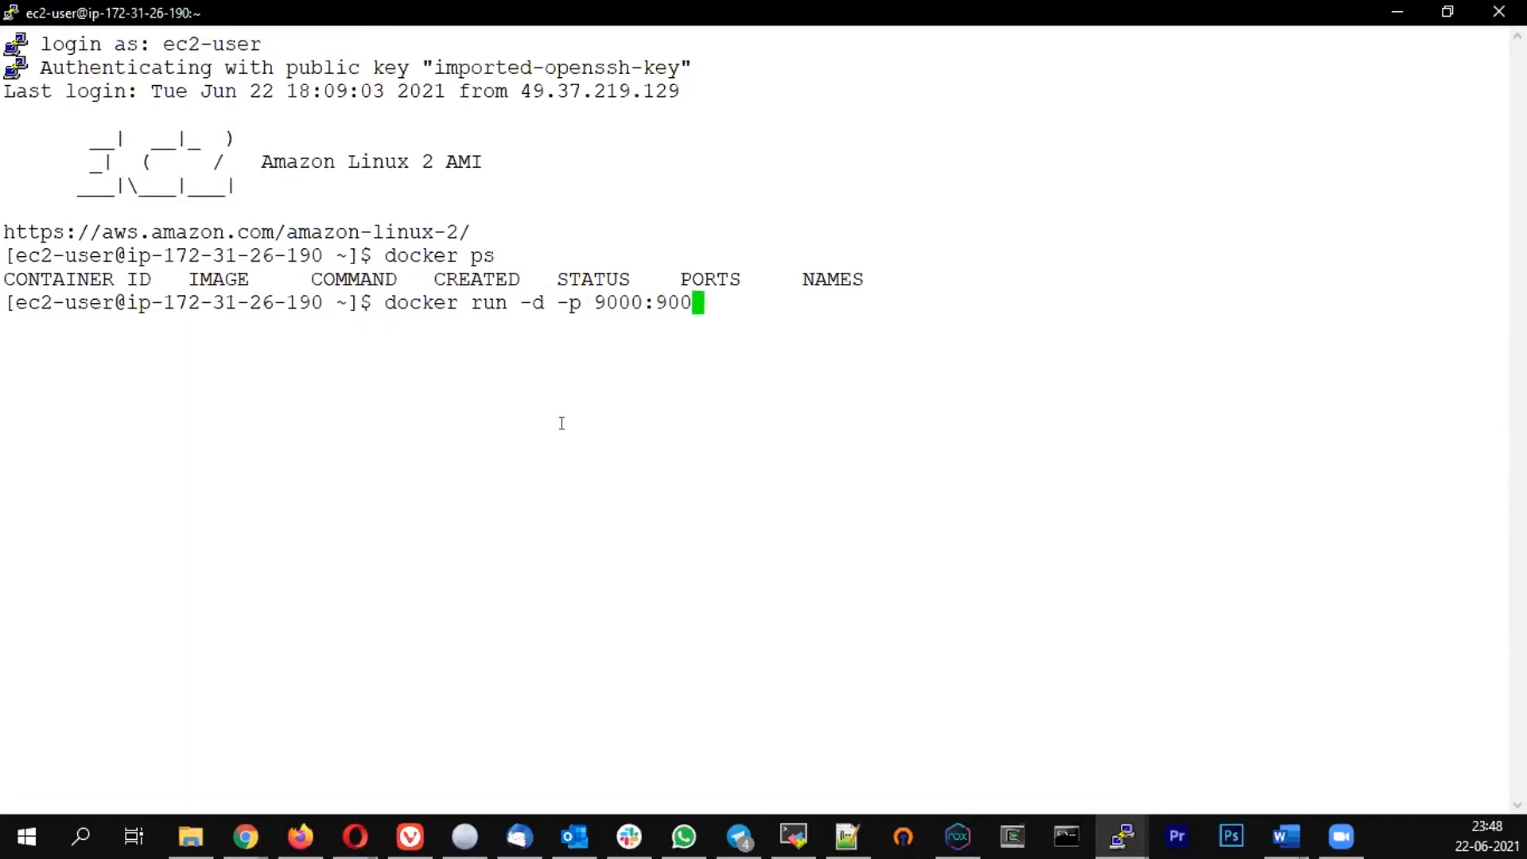
type("0 sonarqube")
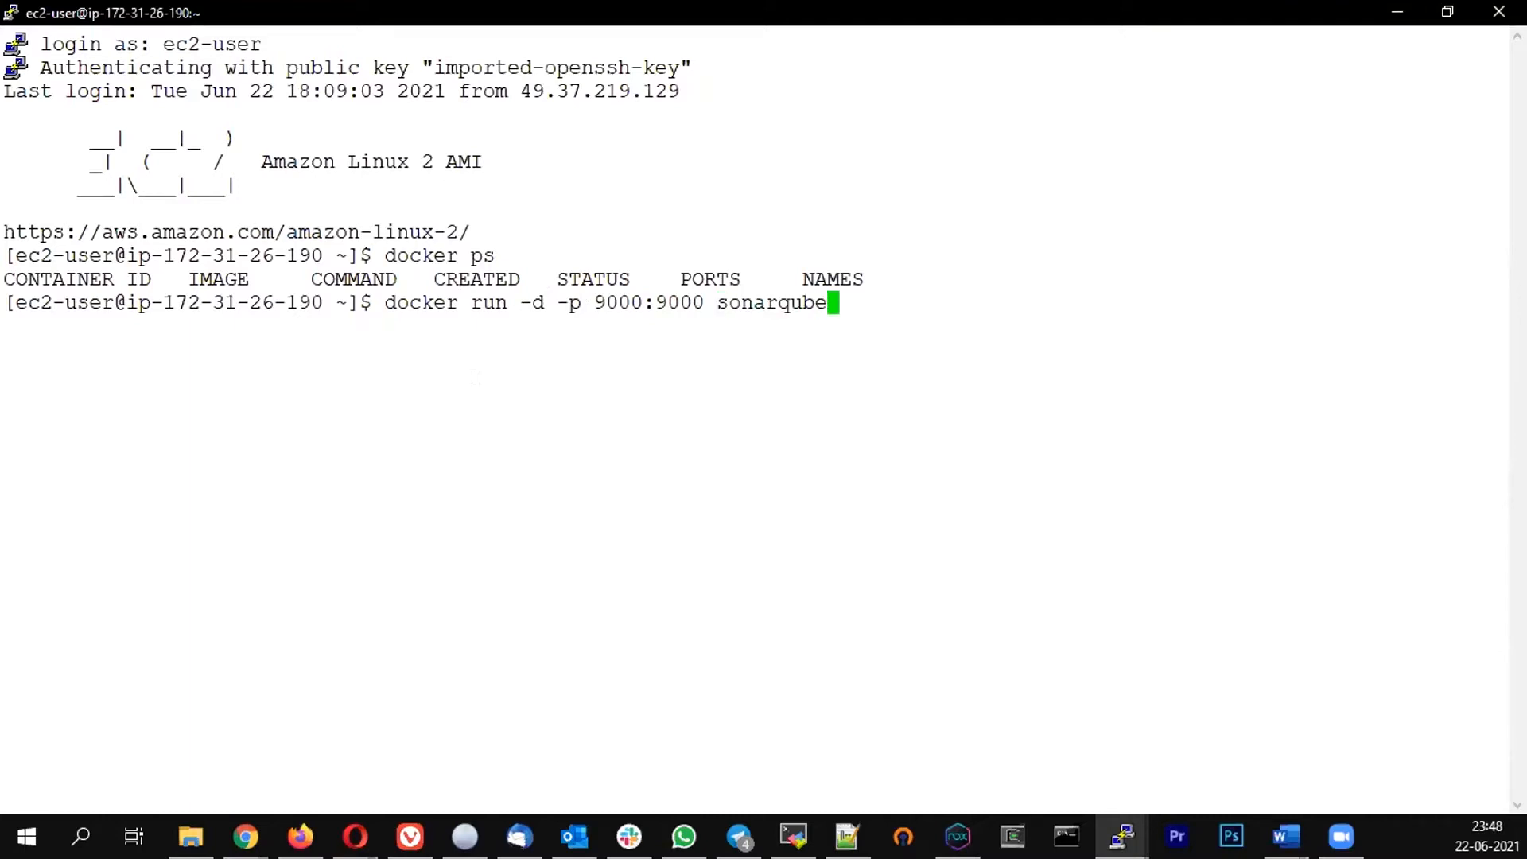
left_click_drag(388, 302, 814, 297)
key("Return")
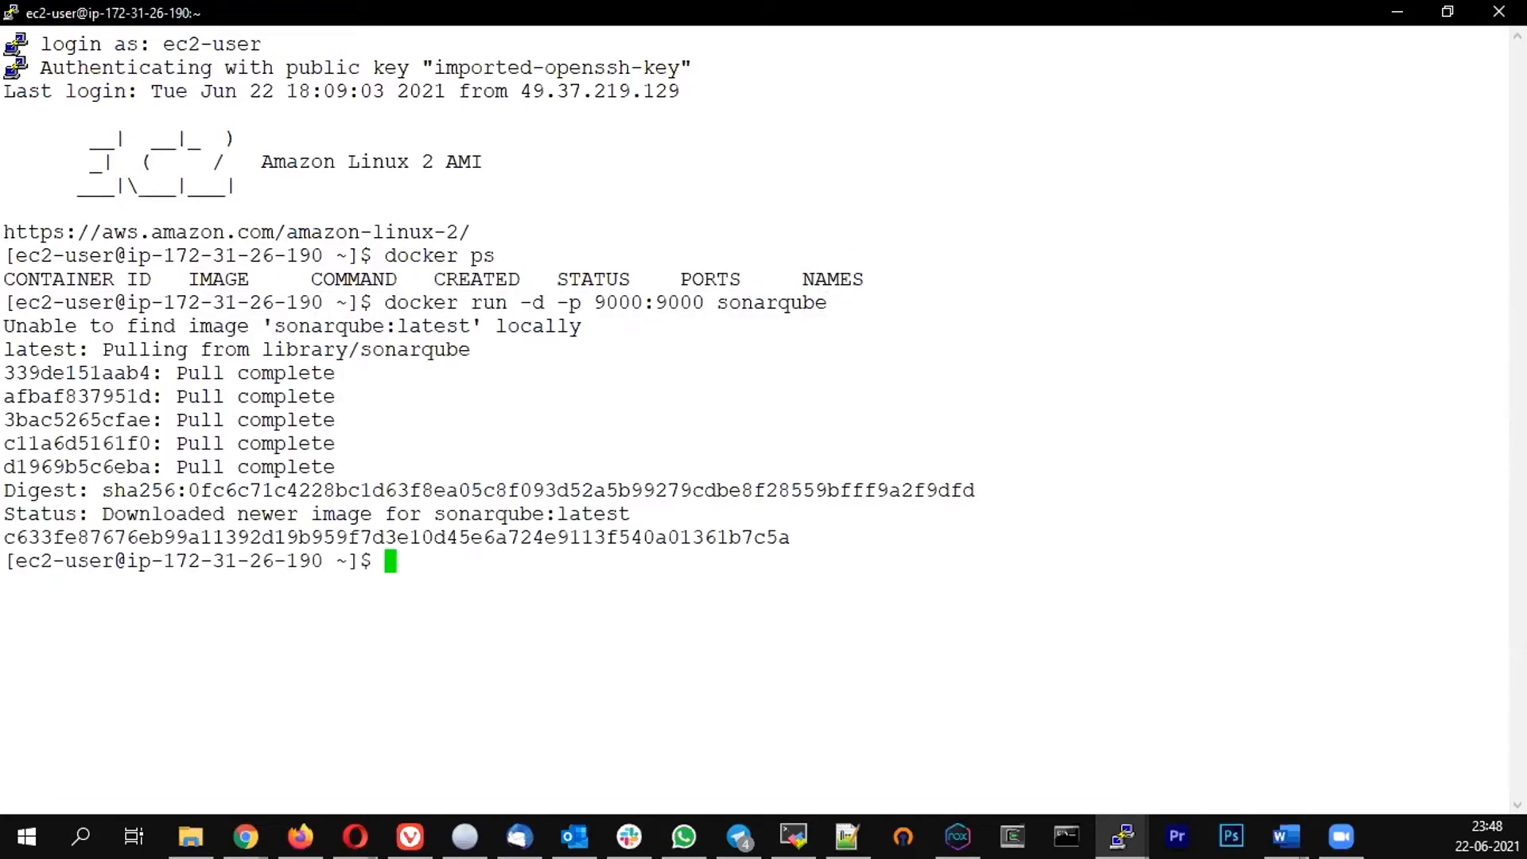
Copy the instance's public IPv4 address from the EC2 console and open it on port 9000 in a new browser tab
mouse_move(245, 836)
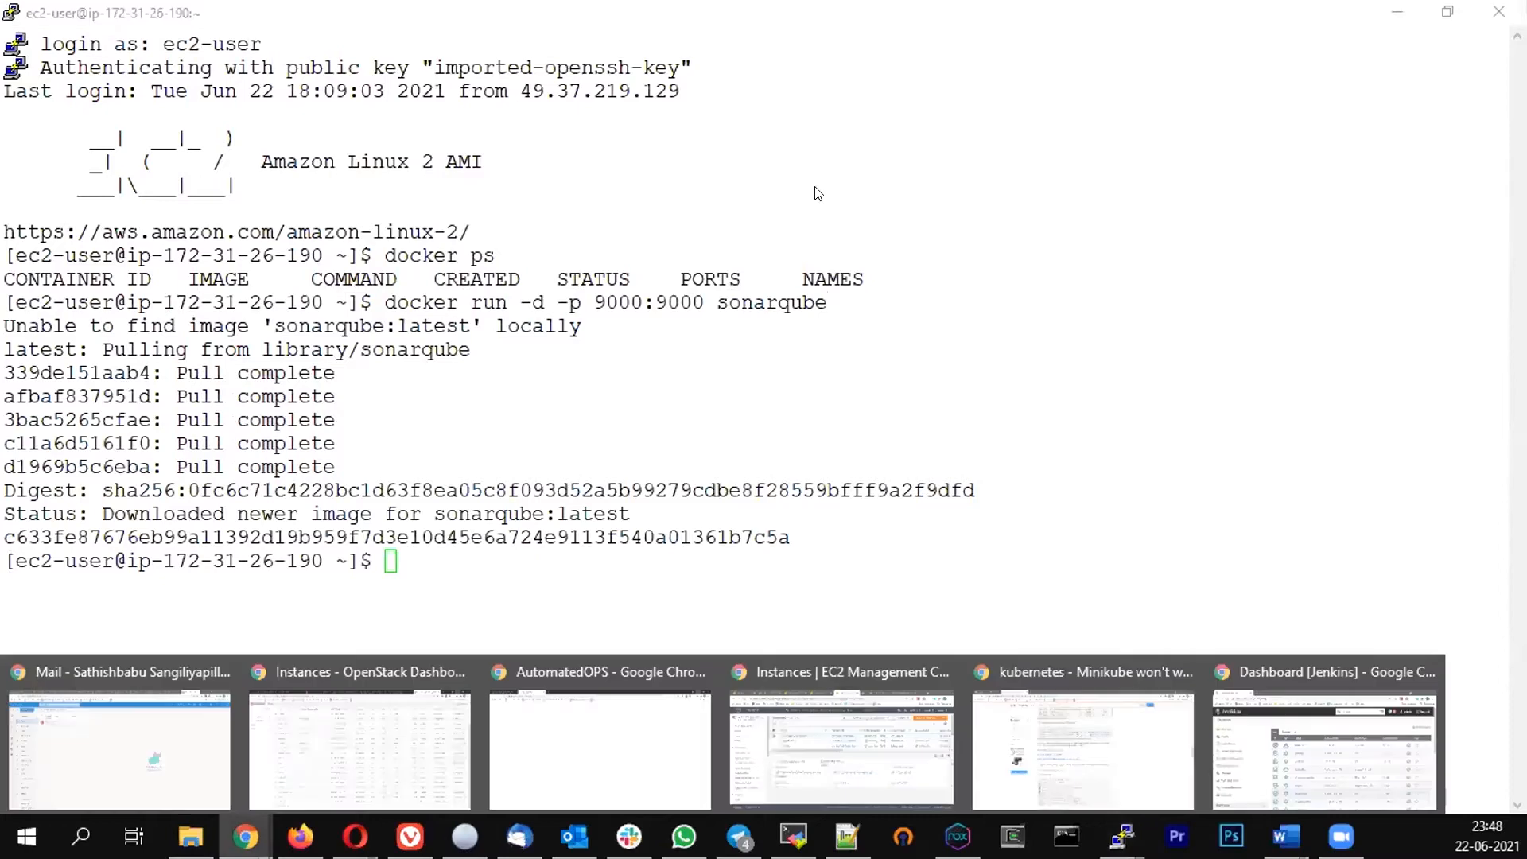
left_click(786, 743)
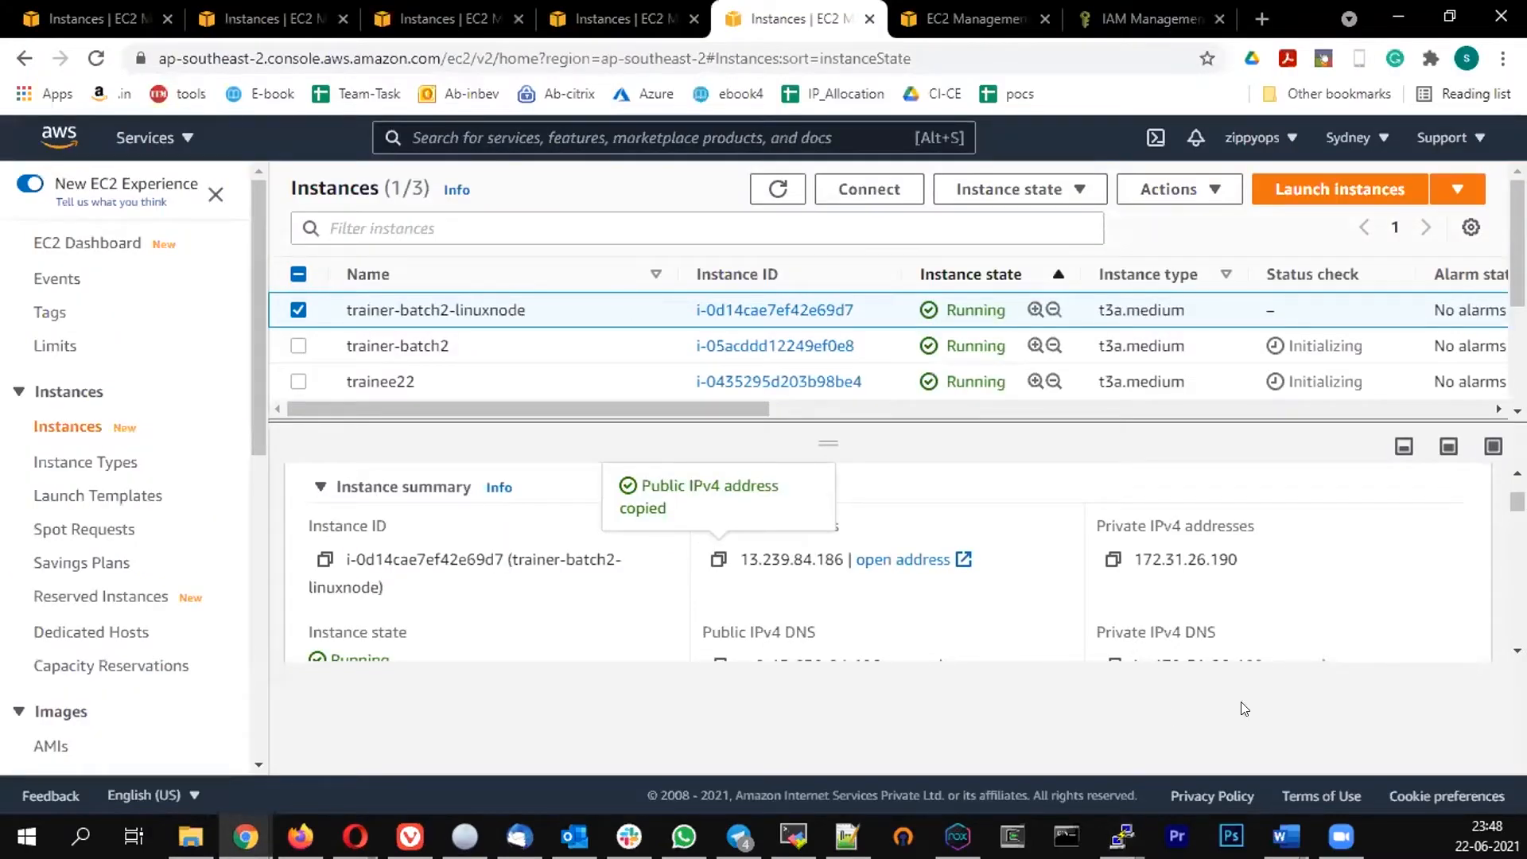
left_click(245, 836)
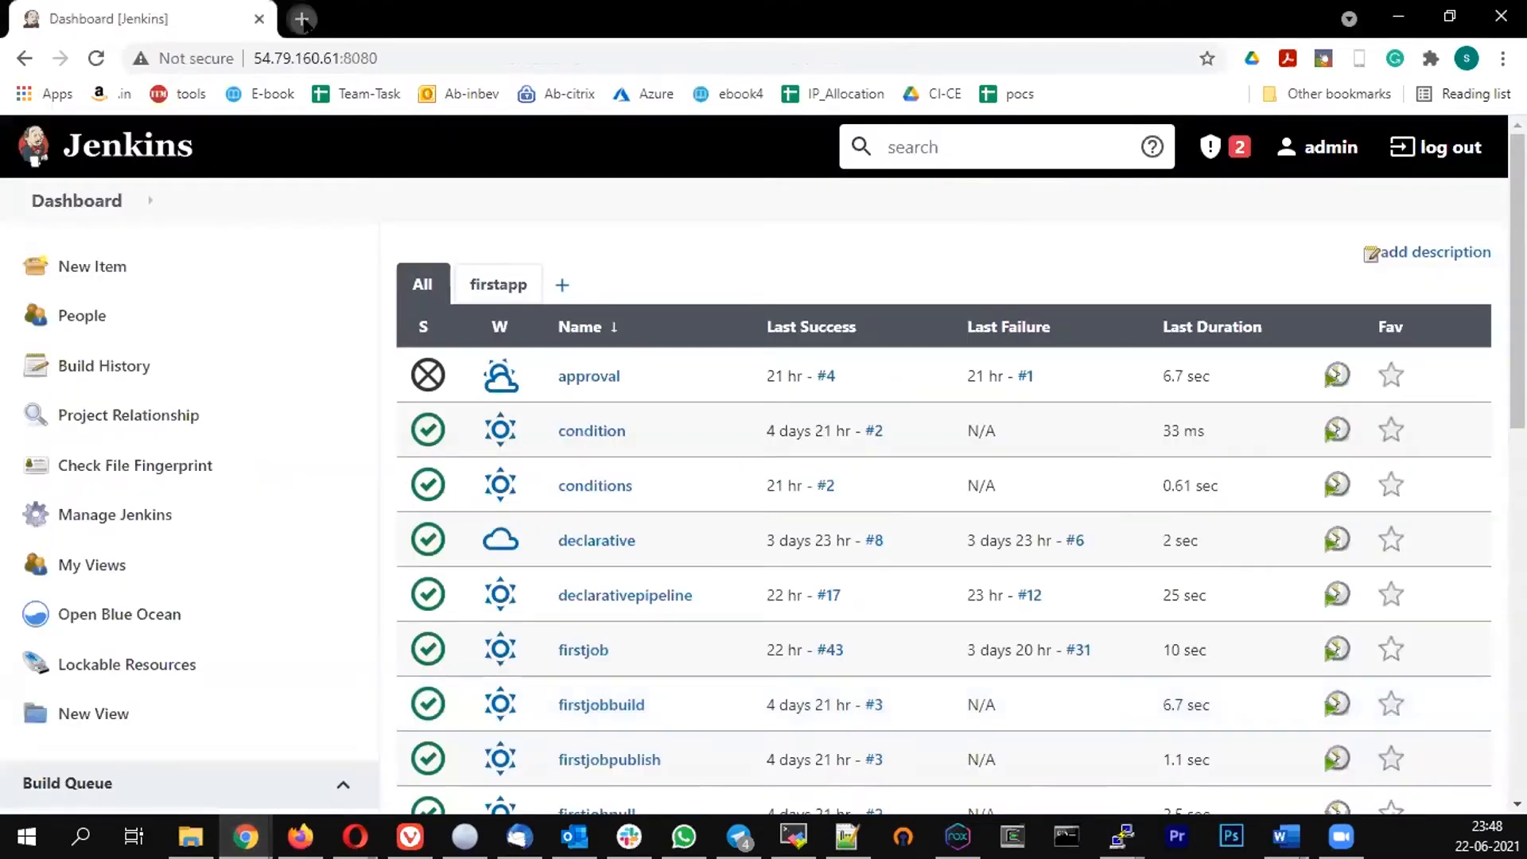
left_click(302, 20)
type("13.239.84.186")
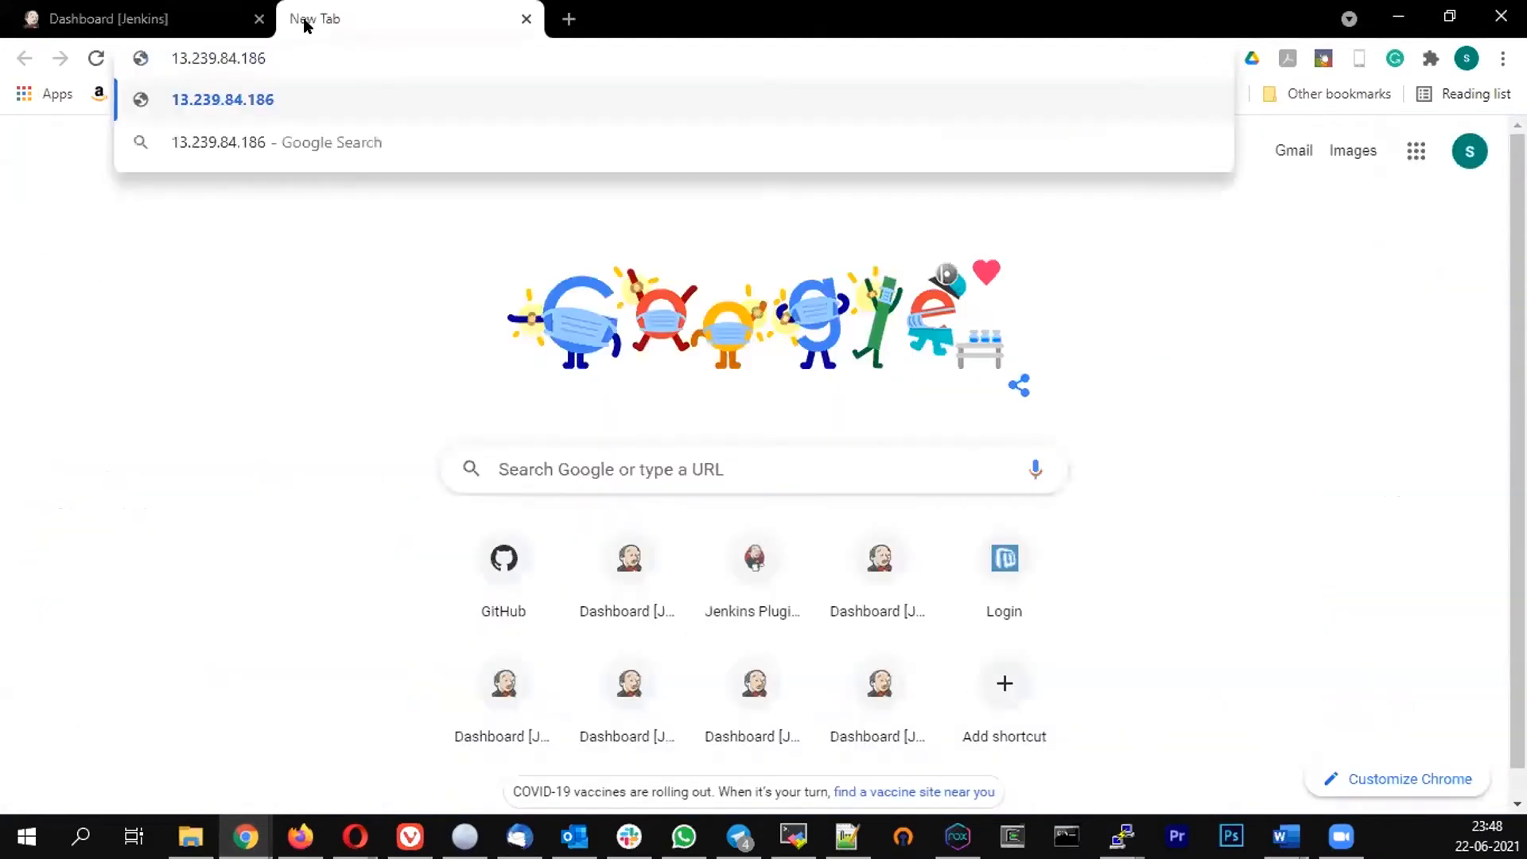
type(":900")
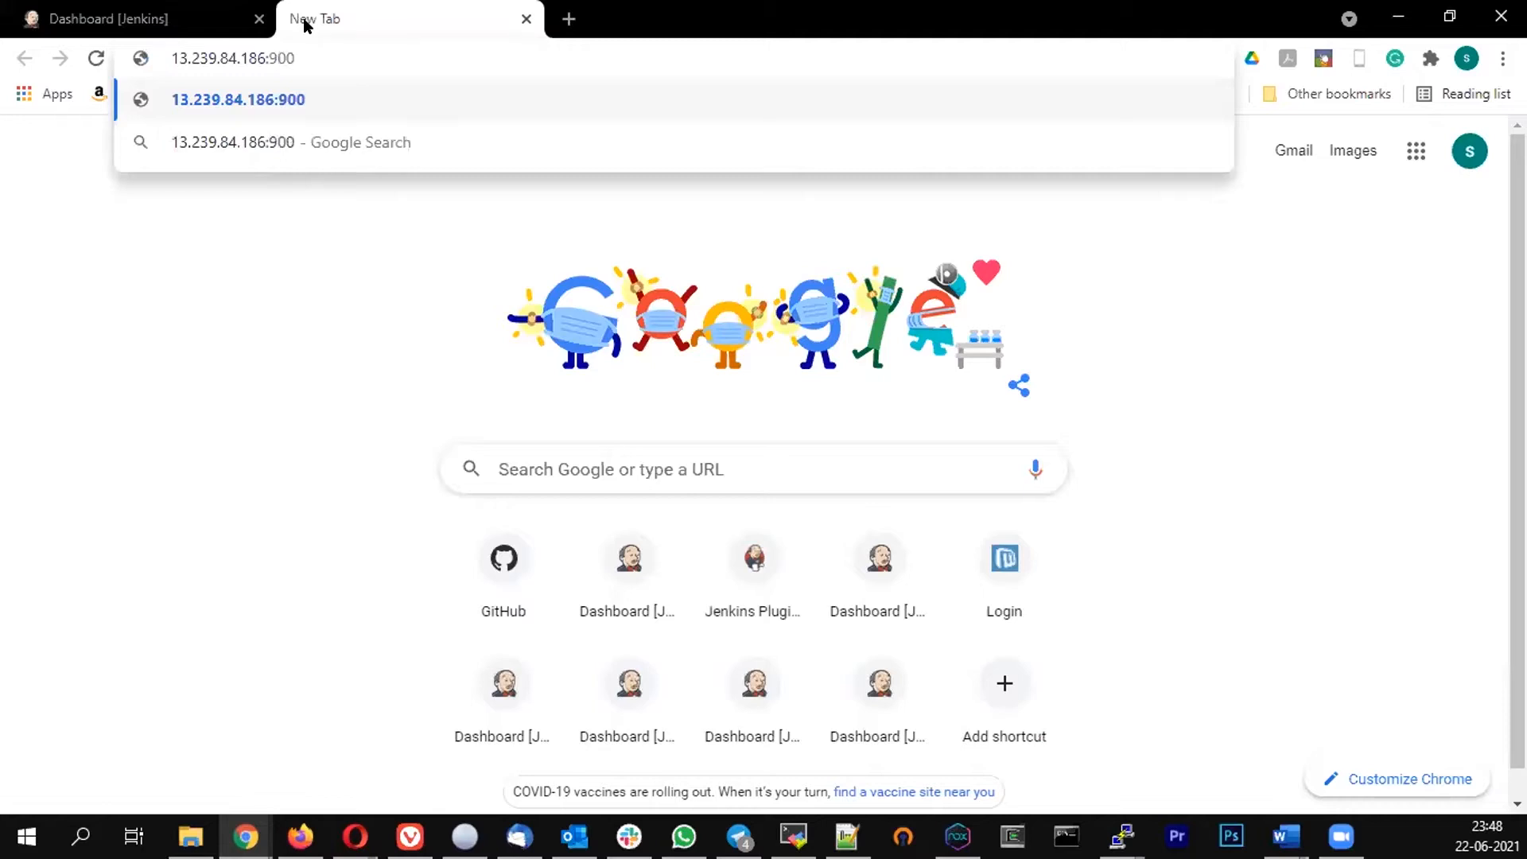
type("0")
key("Return")
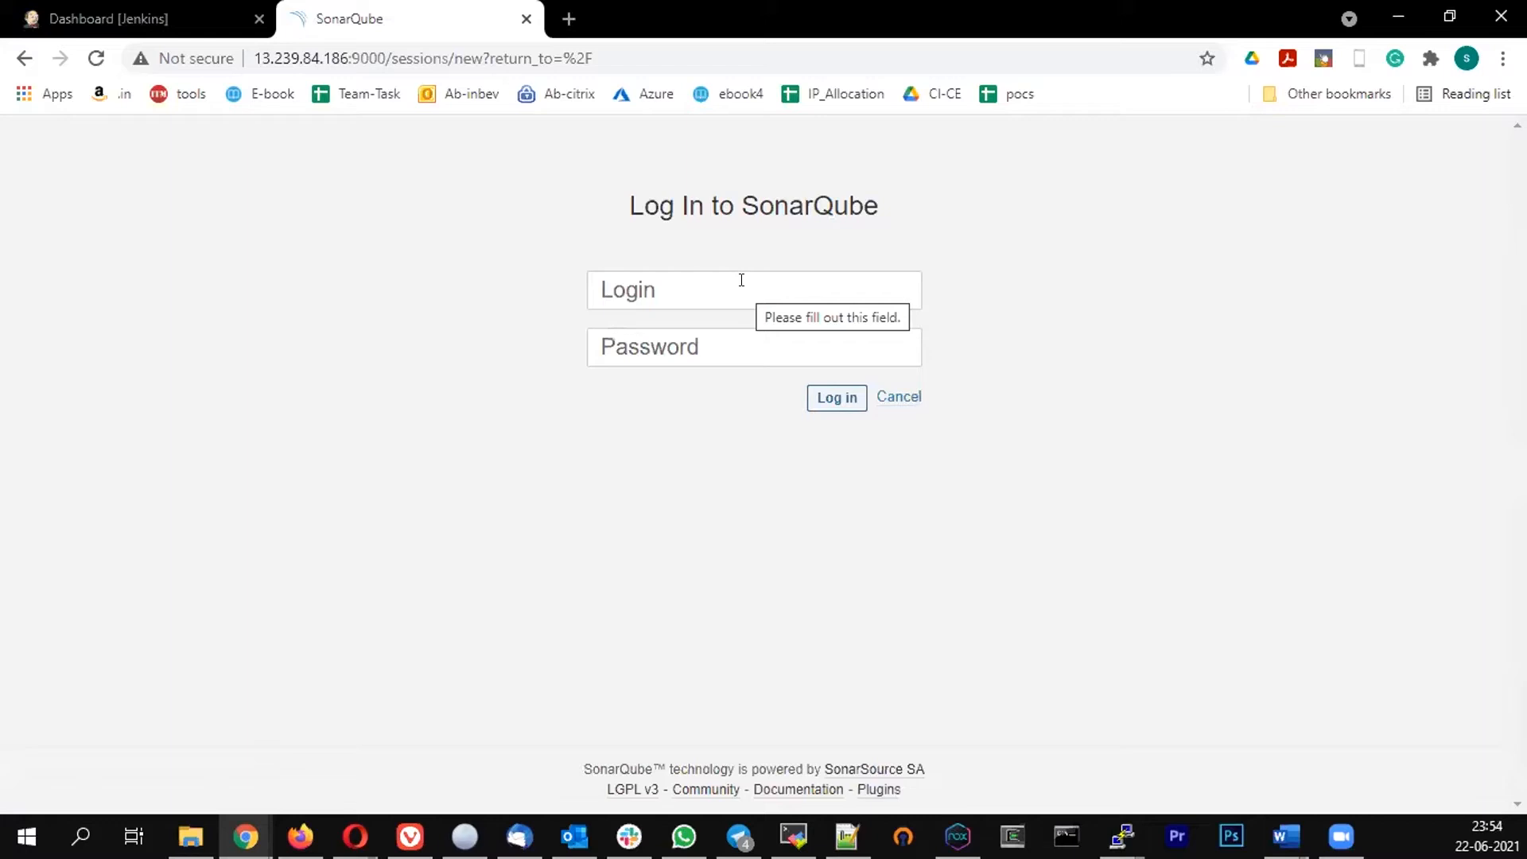
Log in to SonarQube with the username admin and the default password
left_click(659, 280)
type("a")
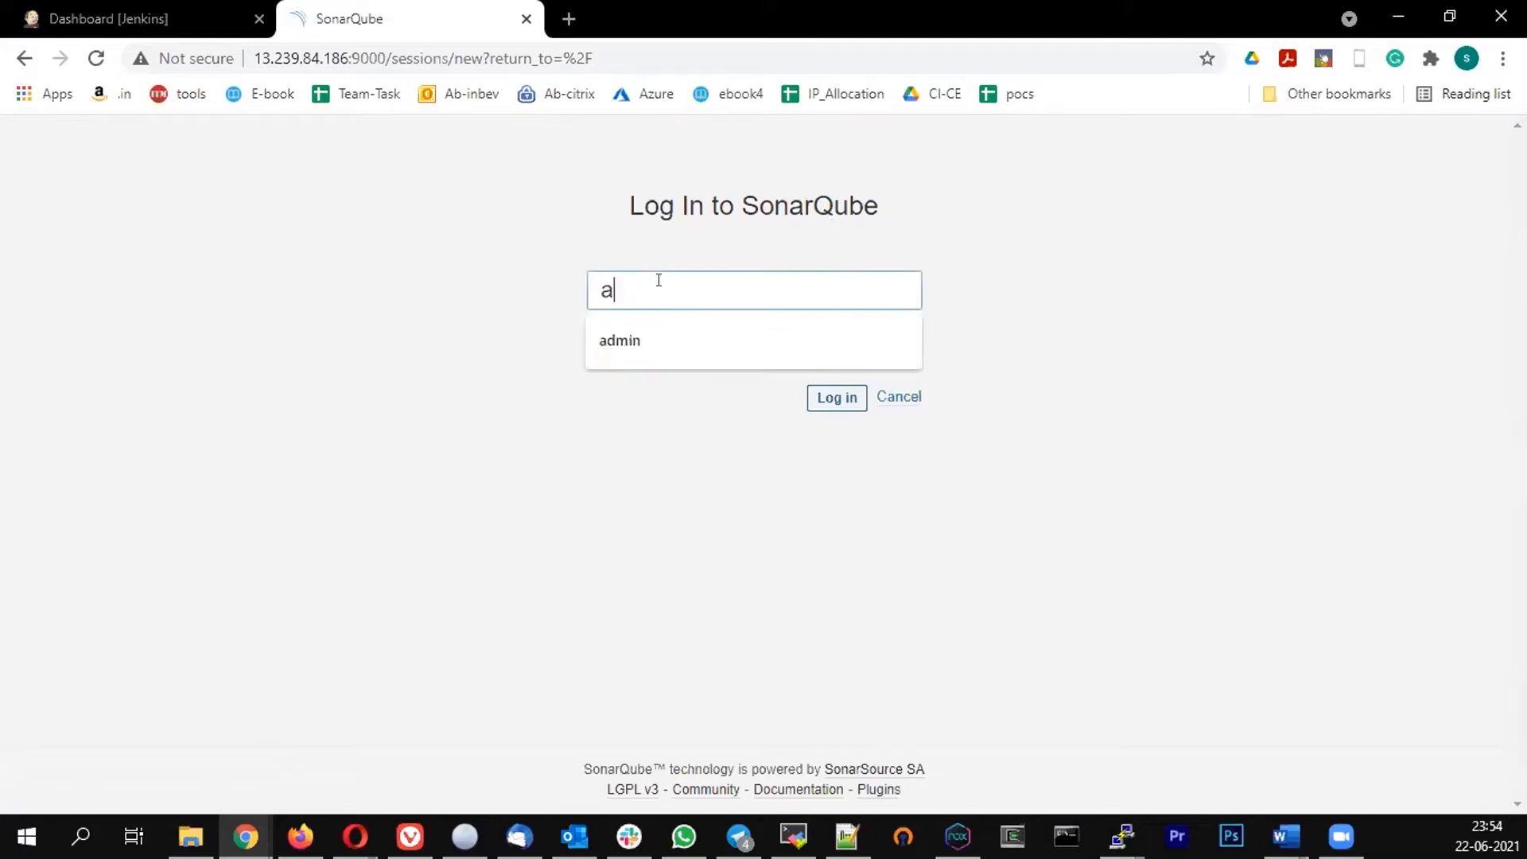
type("dmin")
key("Tab")
type("adm")
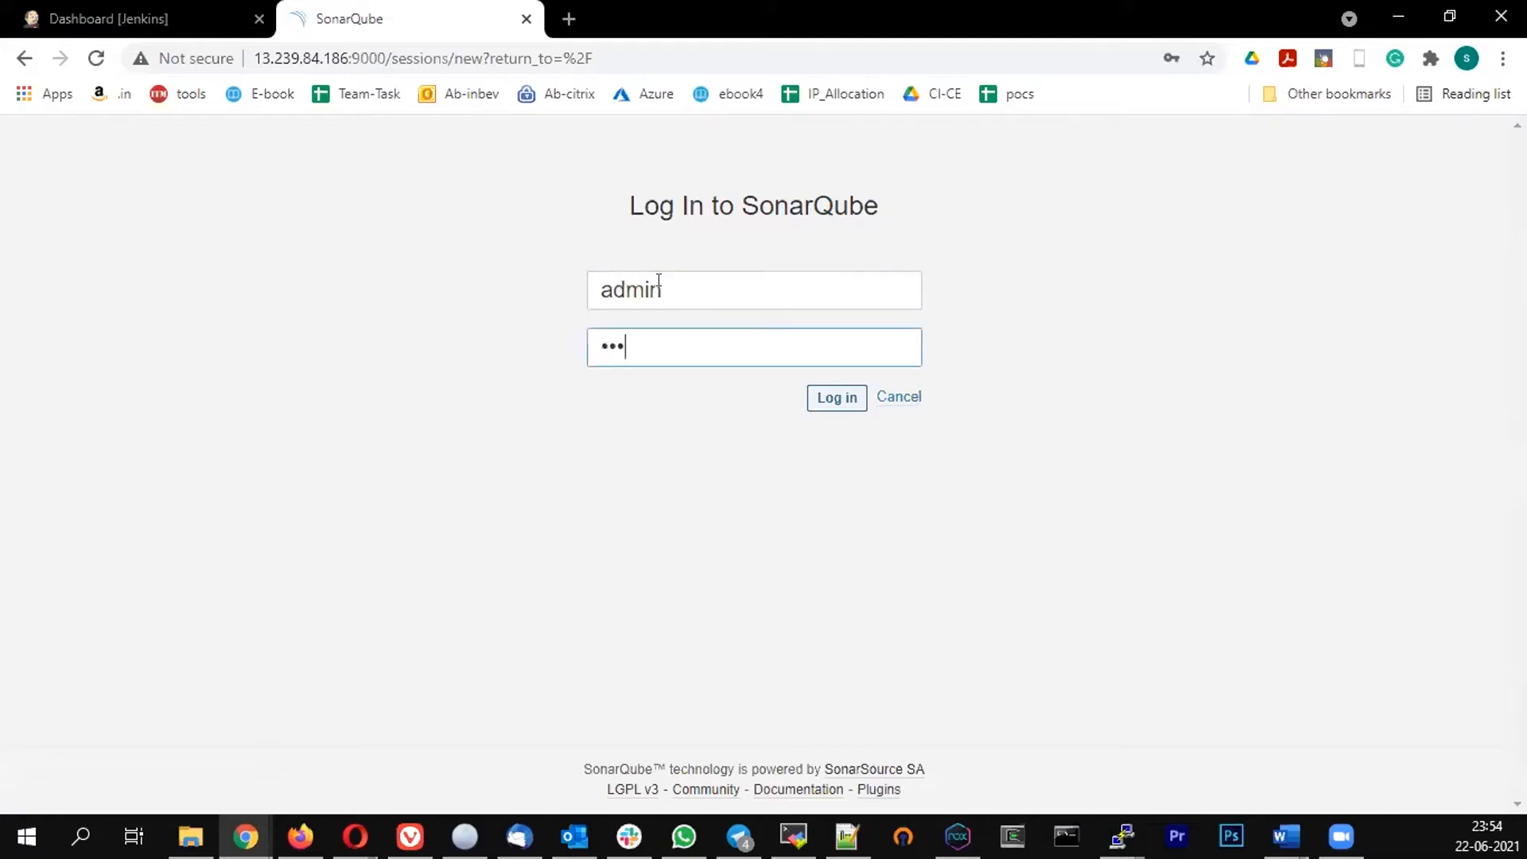
type("in")
key("Return")
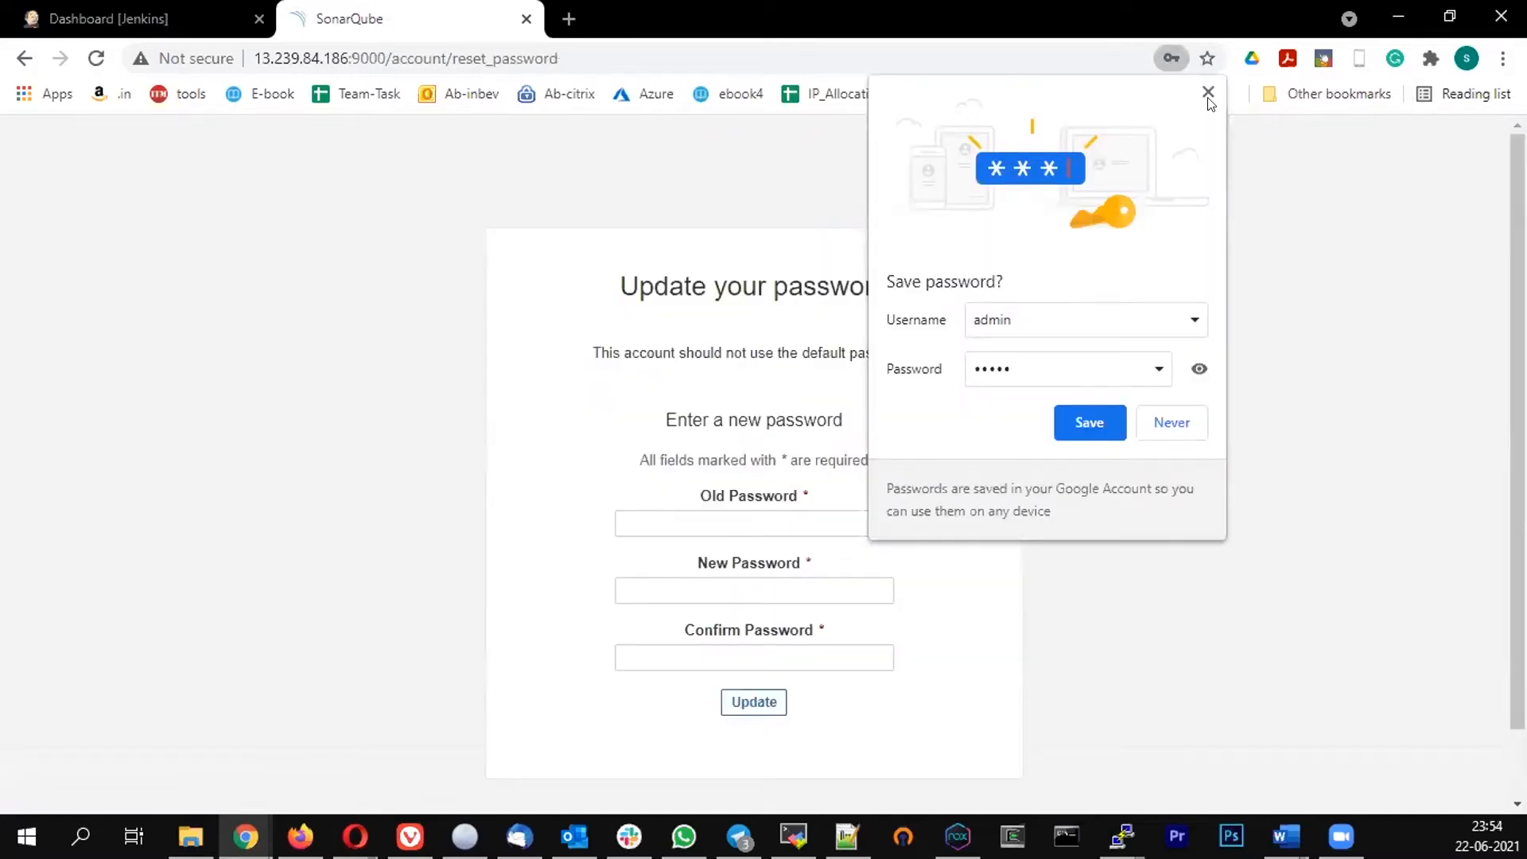
Update the admin password by entering the old password and the new password twice
left_click(457, 445)
scroll(673, 449, "down", 1)
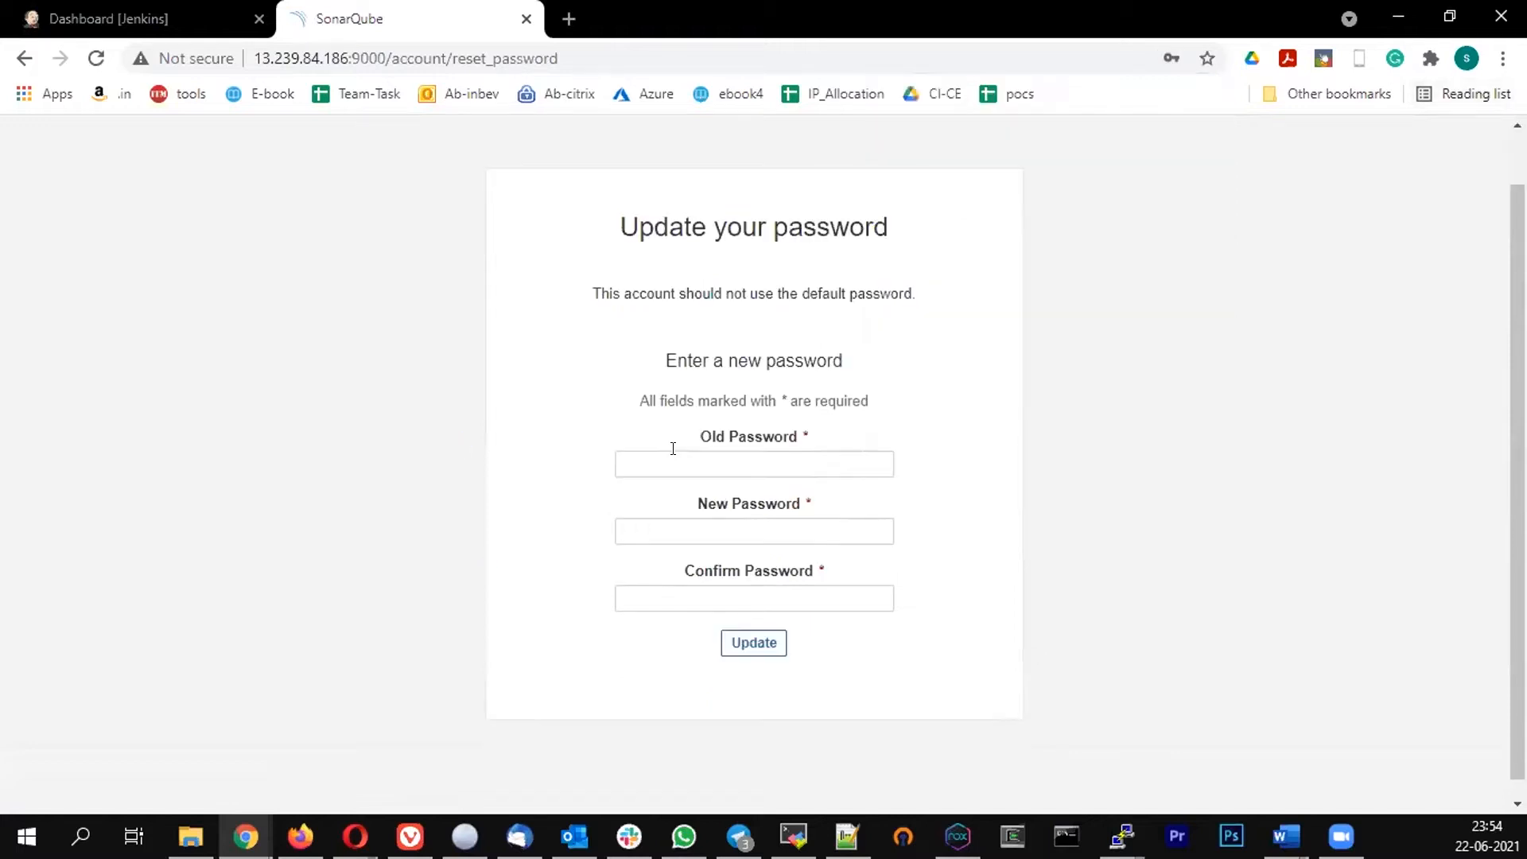
scroll(673, 445, "down", 1)
left_click(673, 445)
type("adm")
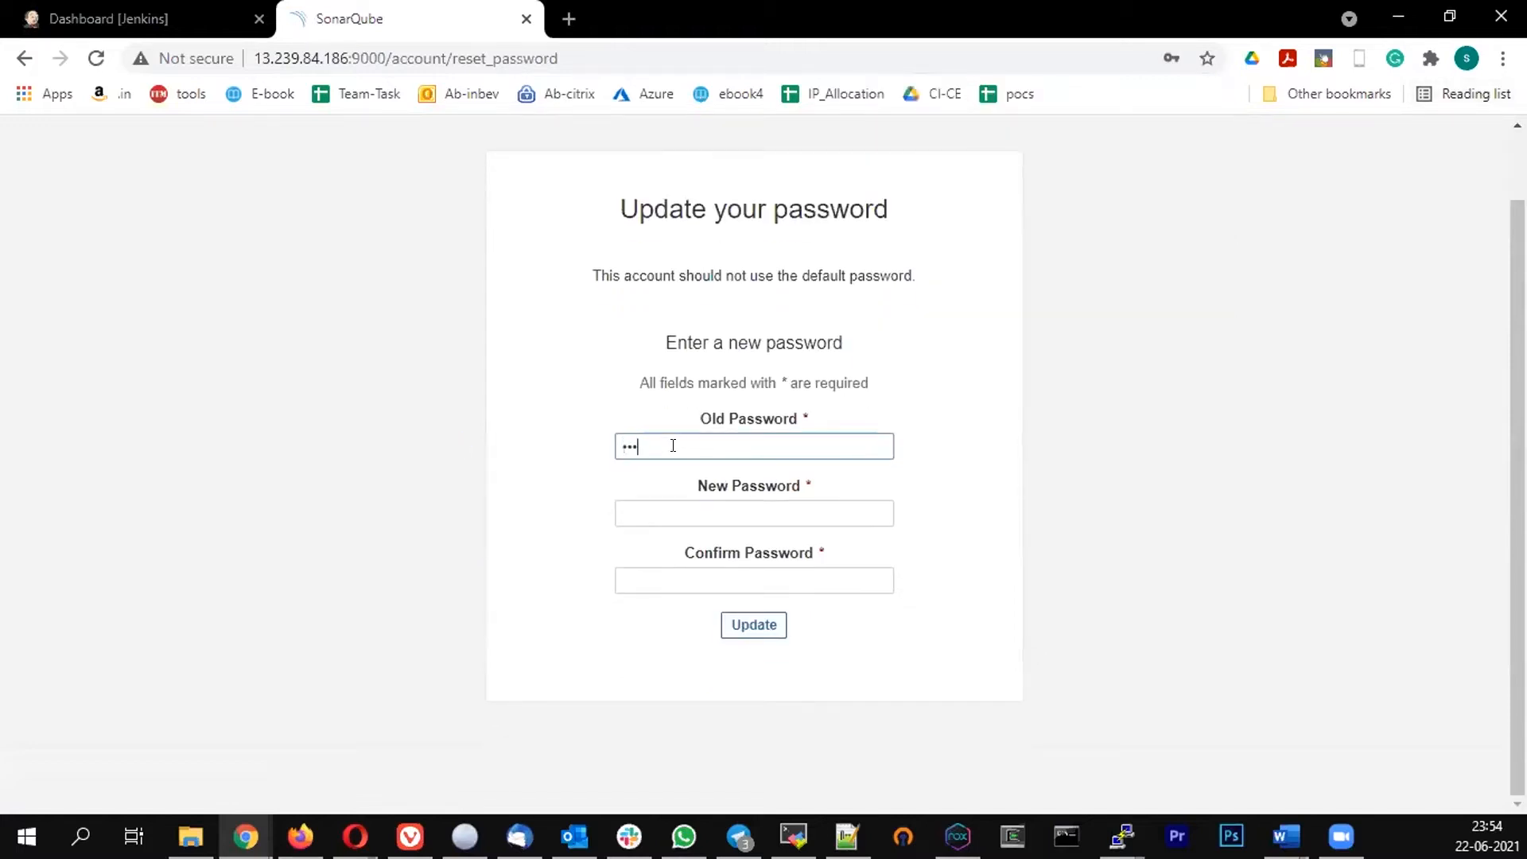
type("in")
key("Tab")
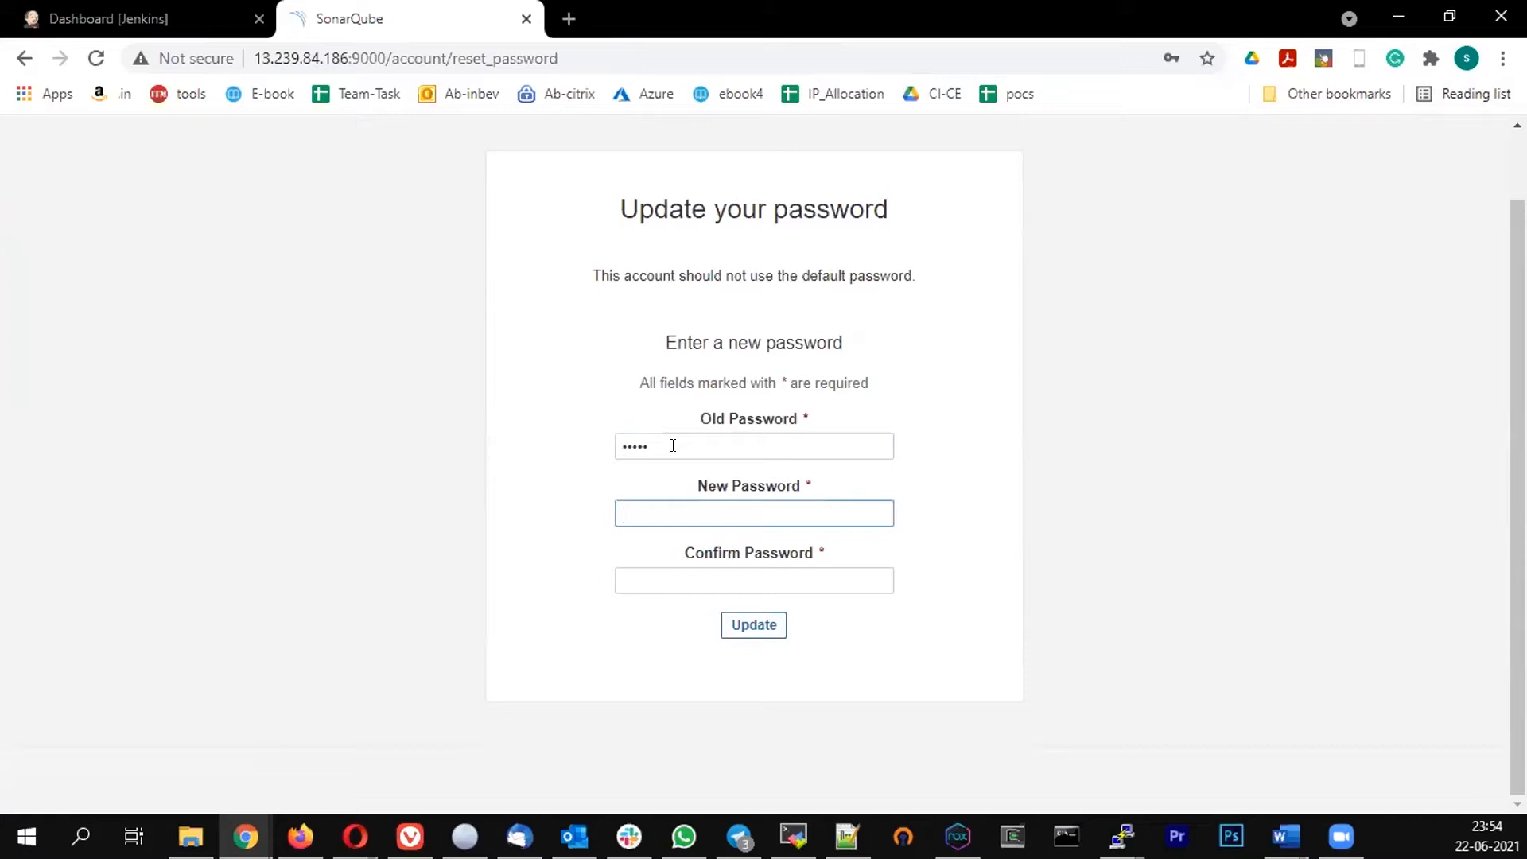
type("admi")
key("BackSpace")
key("BackSpace")
key("BackSpace")
key("BackSpace")
type("admin123")
key("Tab")
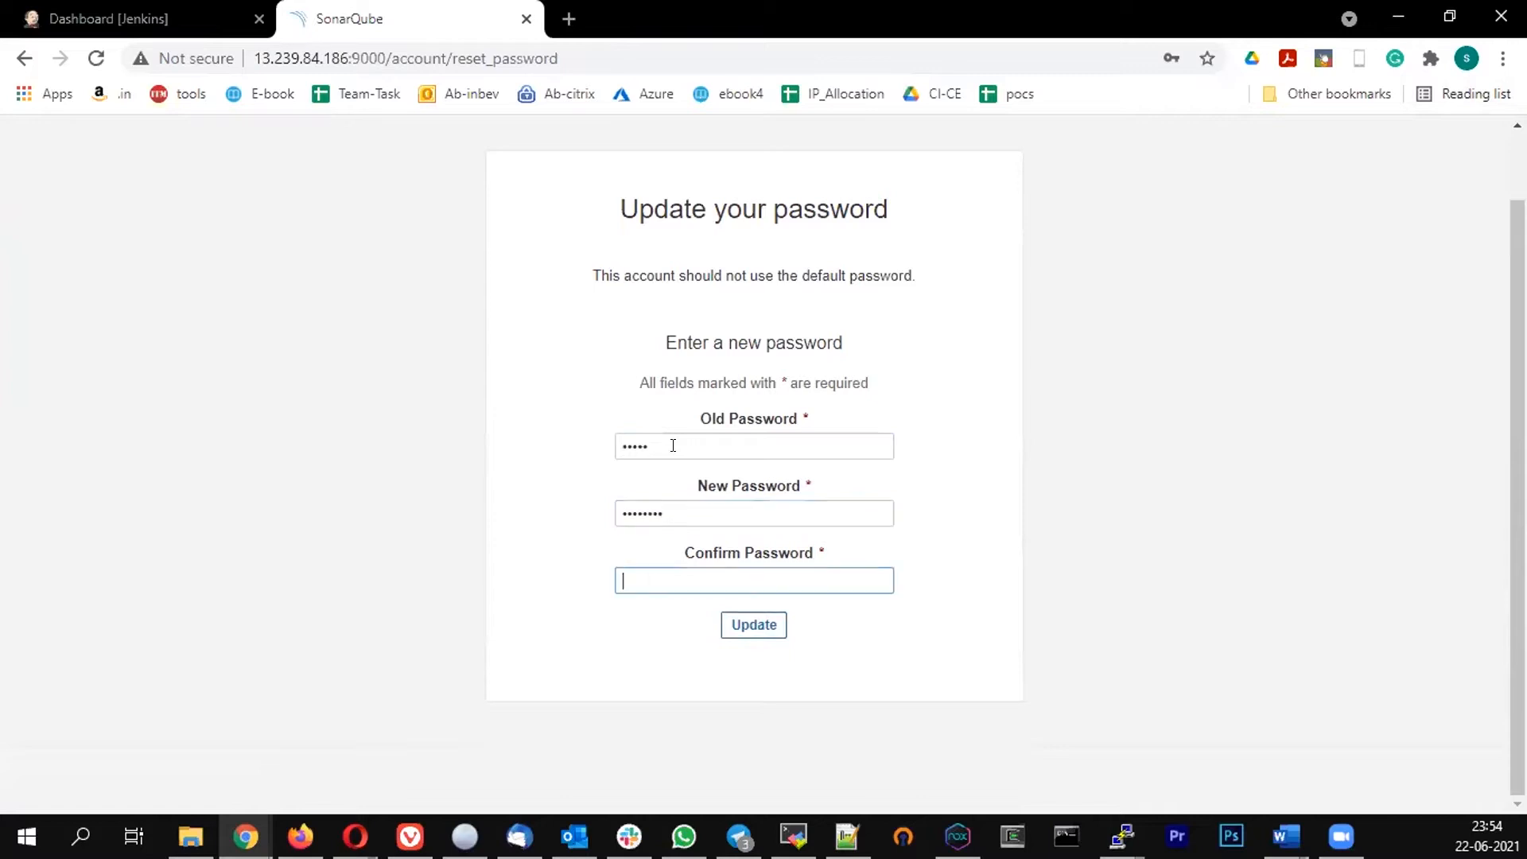
type("admin123")
left_click(767, 623)
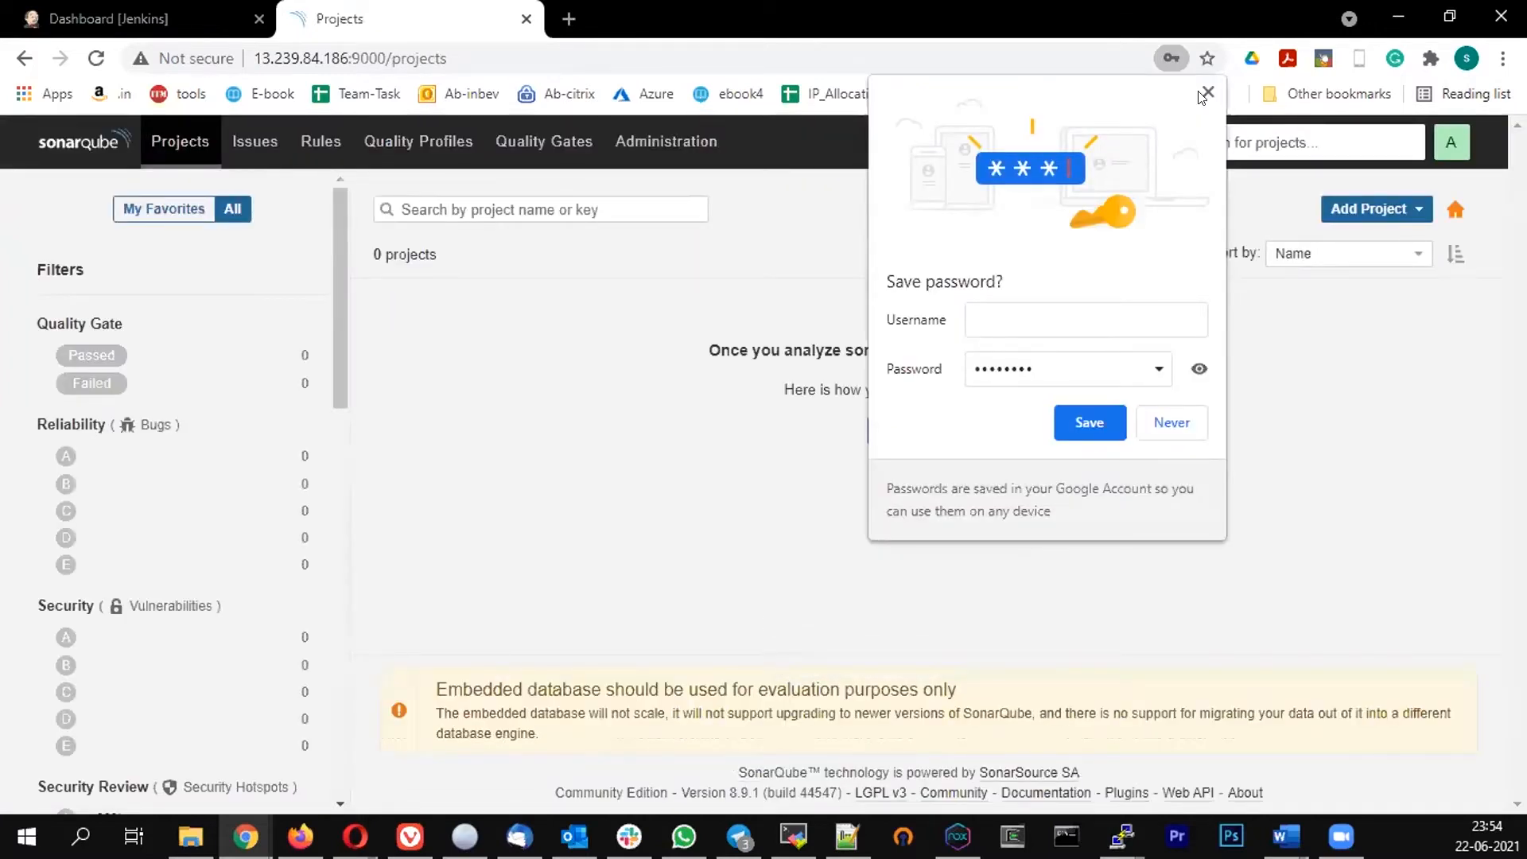
Dismiss the save-password prompt and open the Users page under Administration security settings
left_click(568, 662)
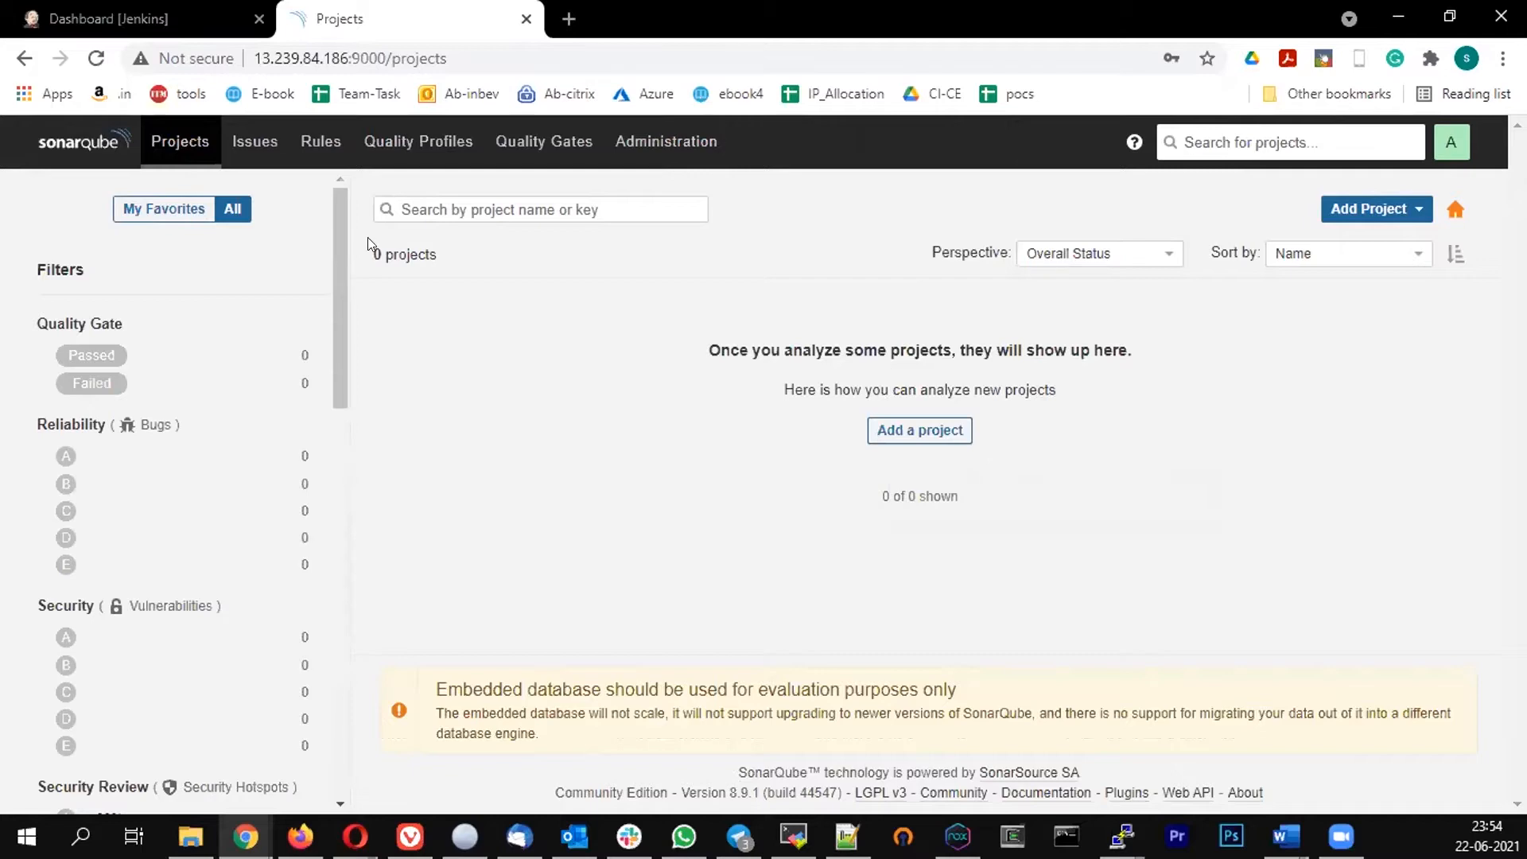
left_click(332, 143)
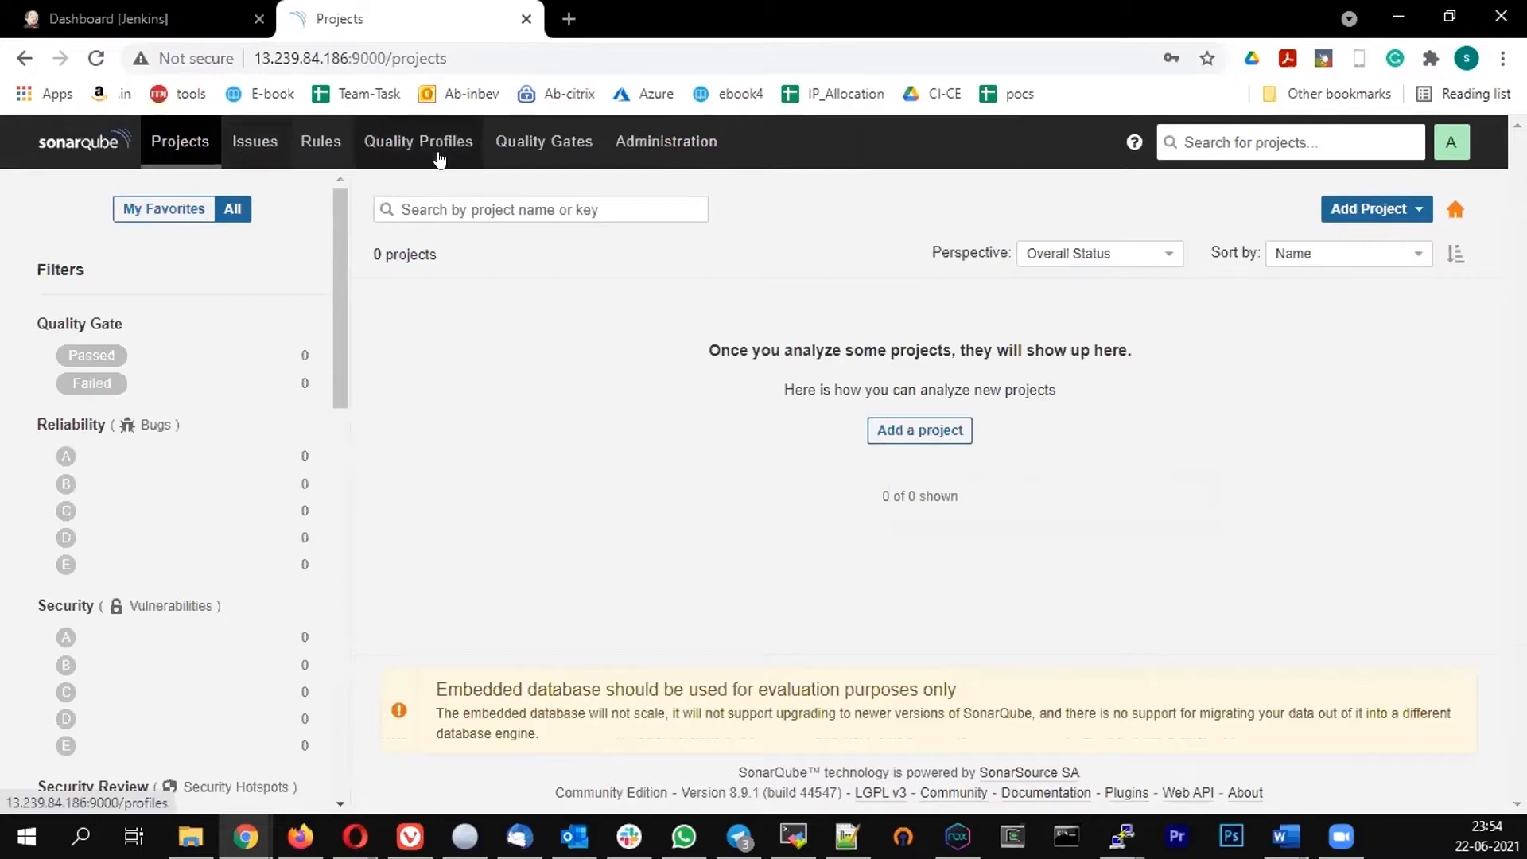
left_click(438, 158)
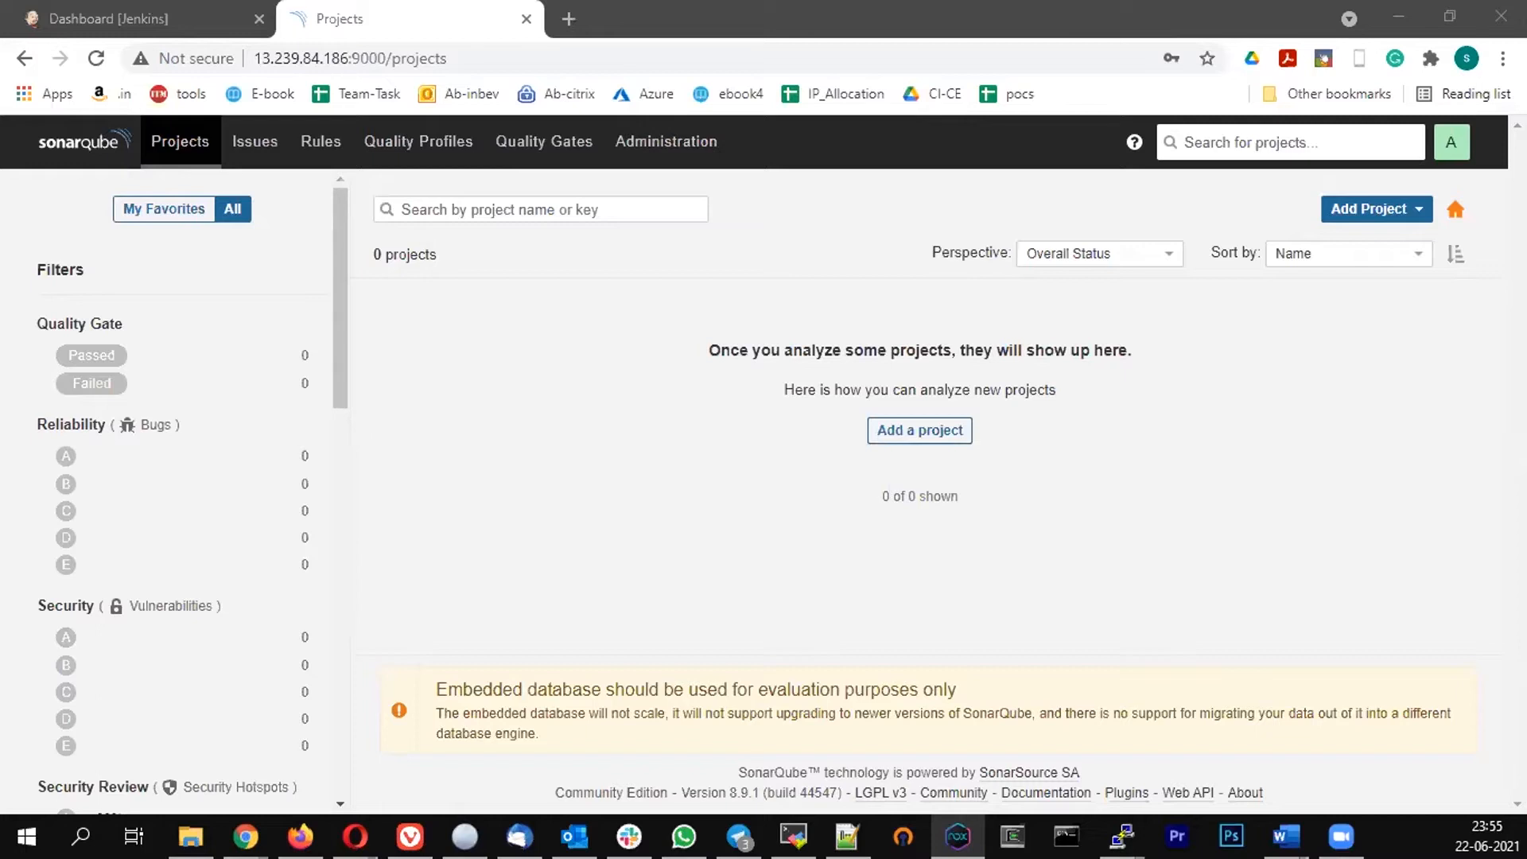
left_click(653, 143)
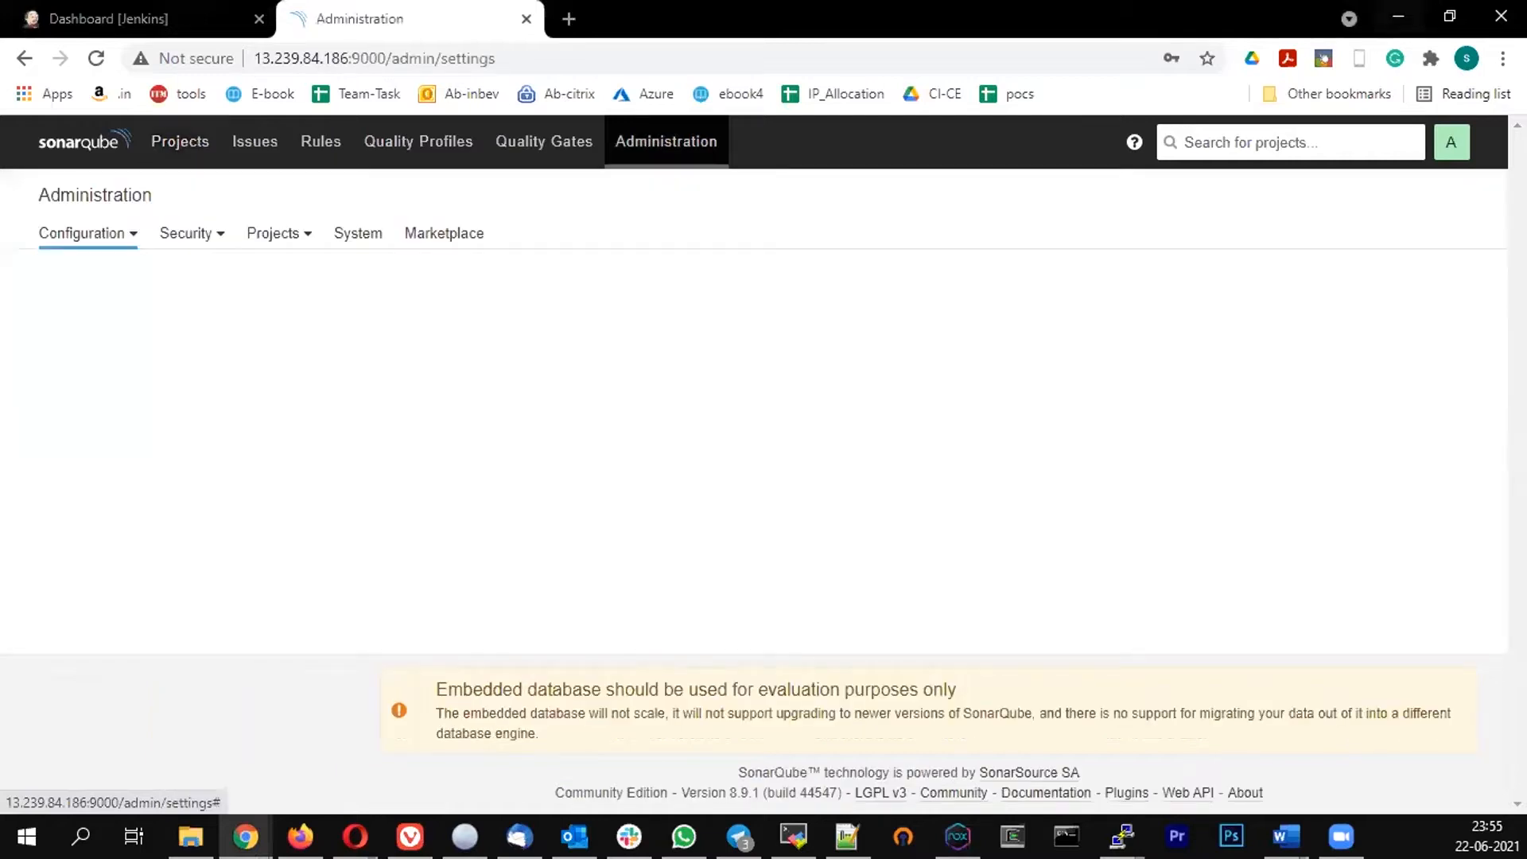
key("alt+Tab")
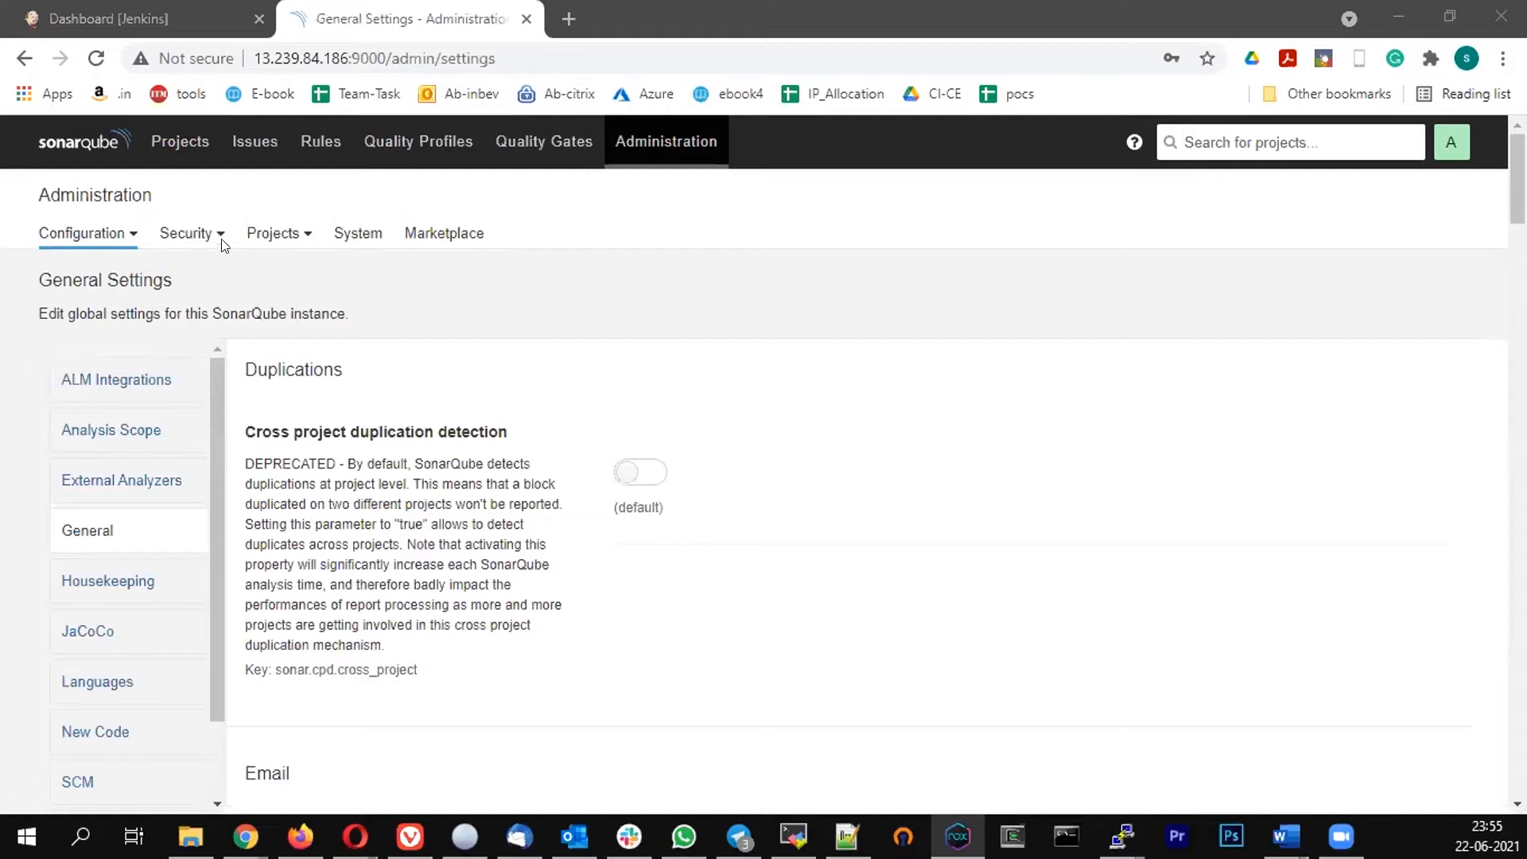
left_click(191, 241)
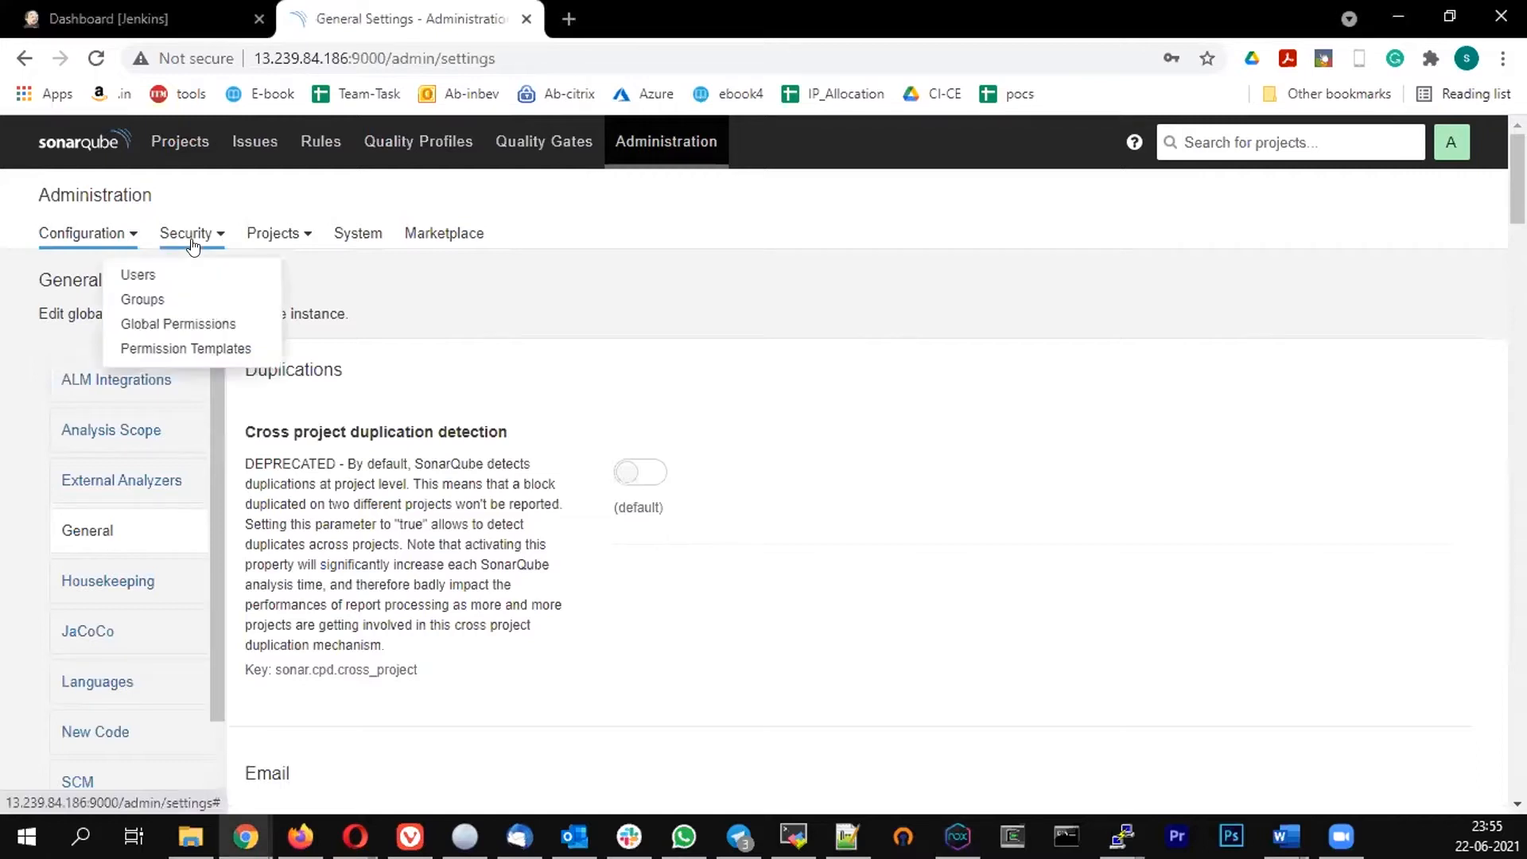
left_click(137, 276)
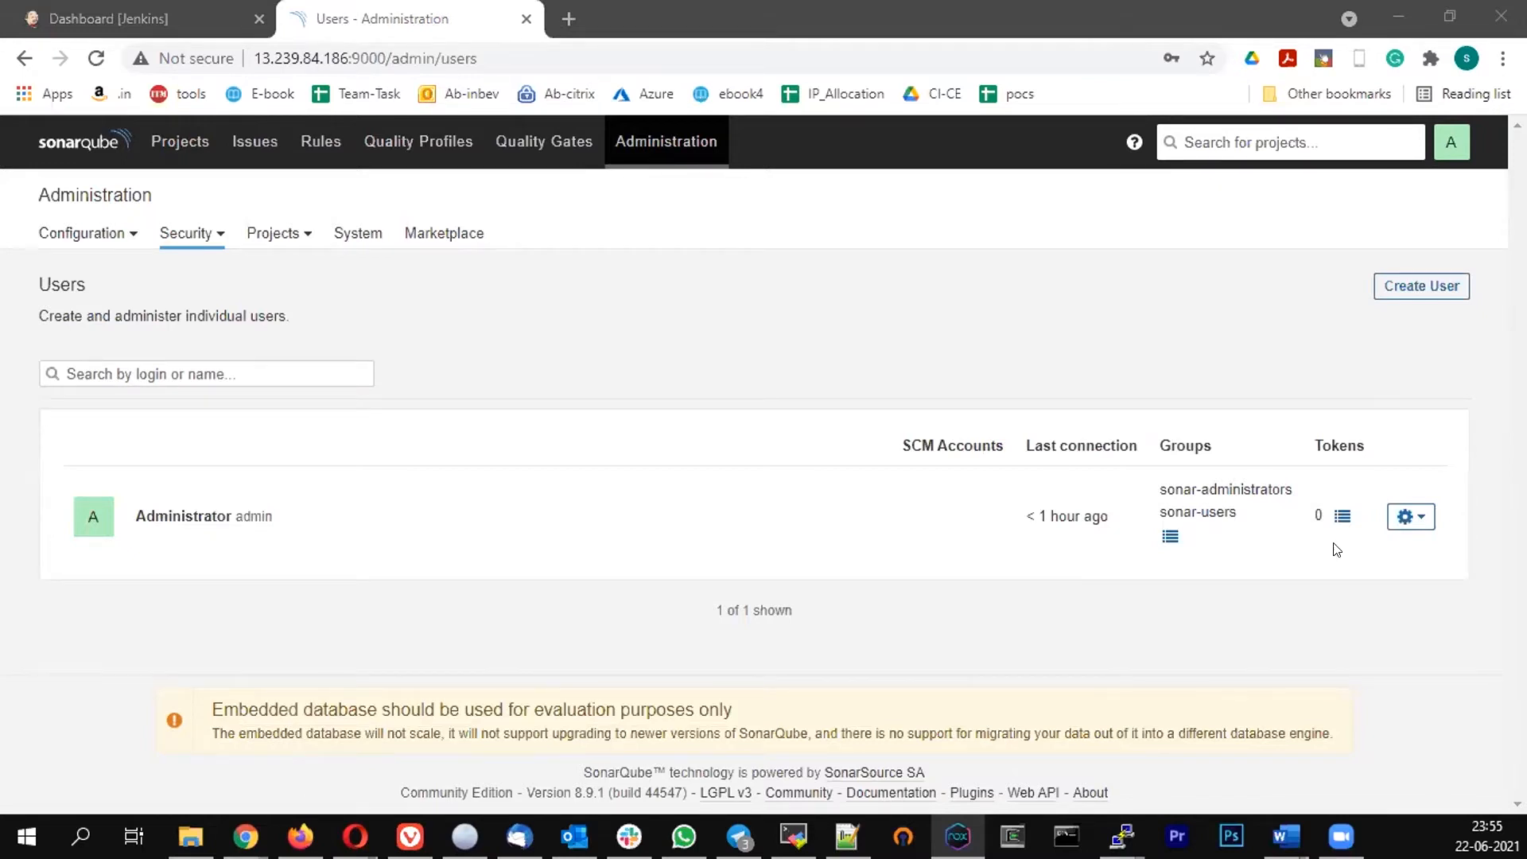
Generate a token named jenkins for the Administrator user and copy it
left_click(1343, 516)
type("je")
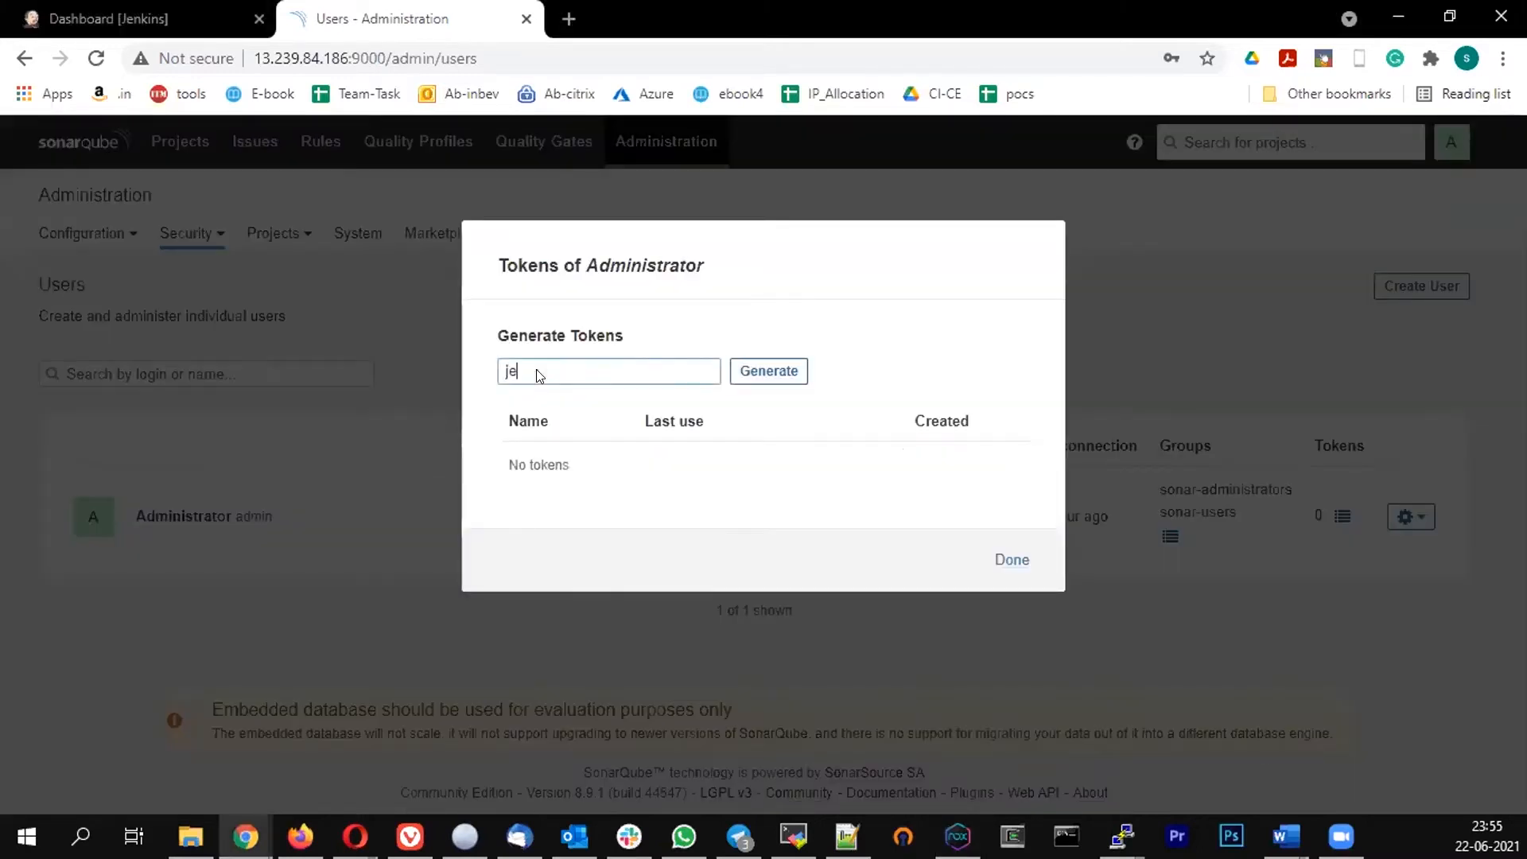
type("nkins")
left_click(767, 371)
left_click(547, 495)
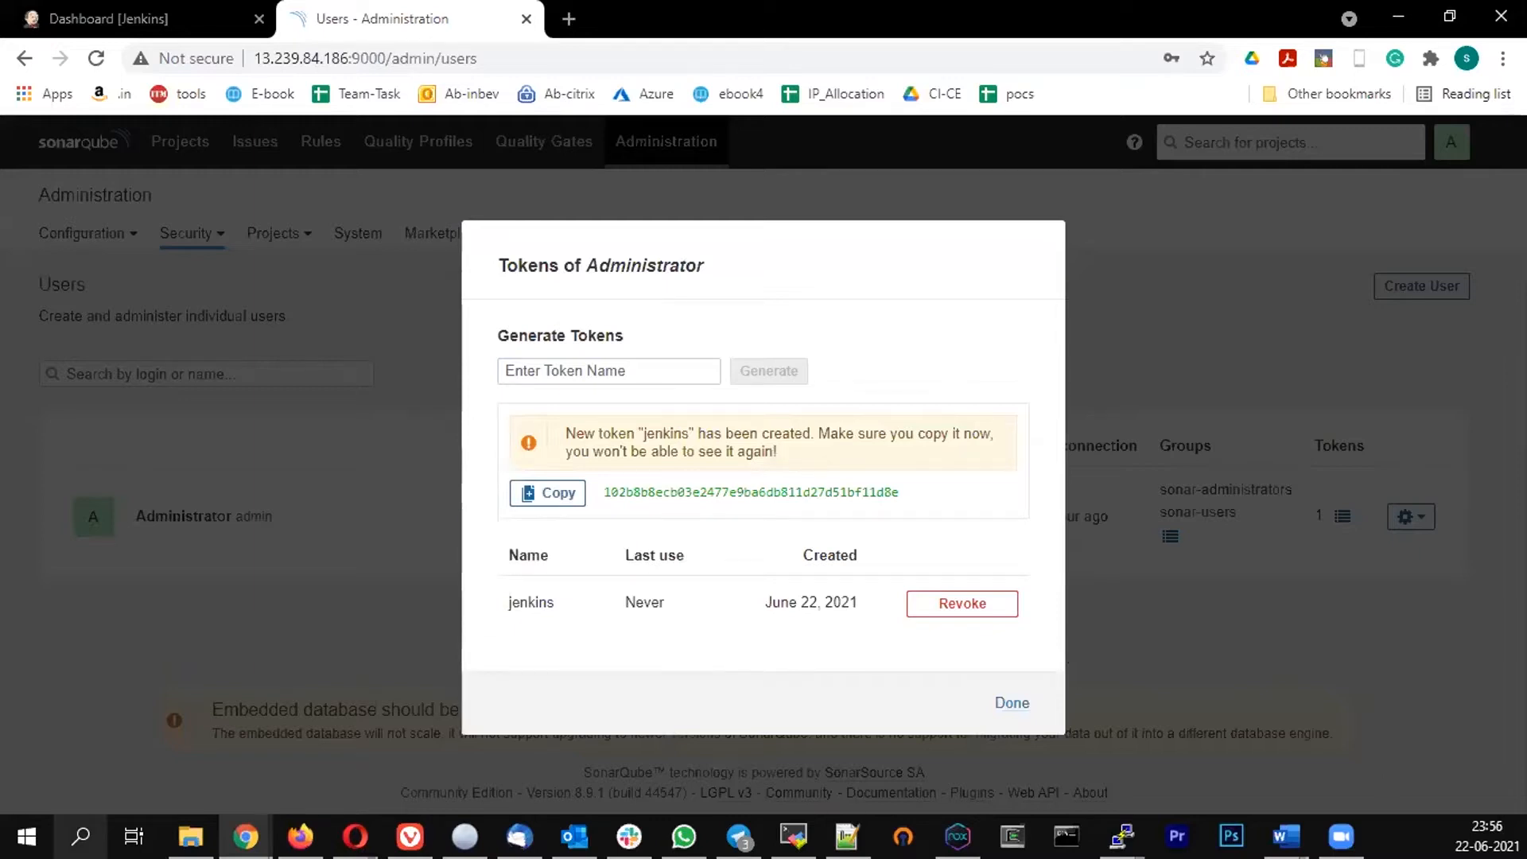
Paste the copied token into a new Notepad document, then close the SonarQube tokens dialog
key("super+s")
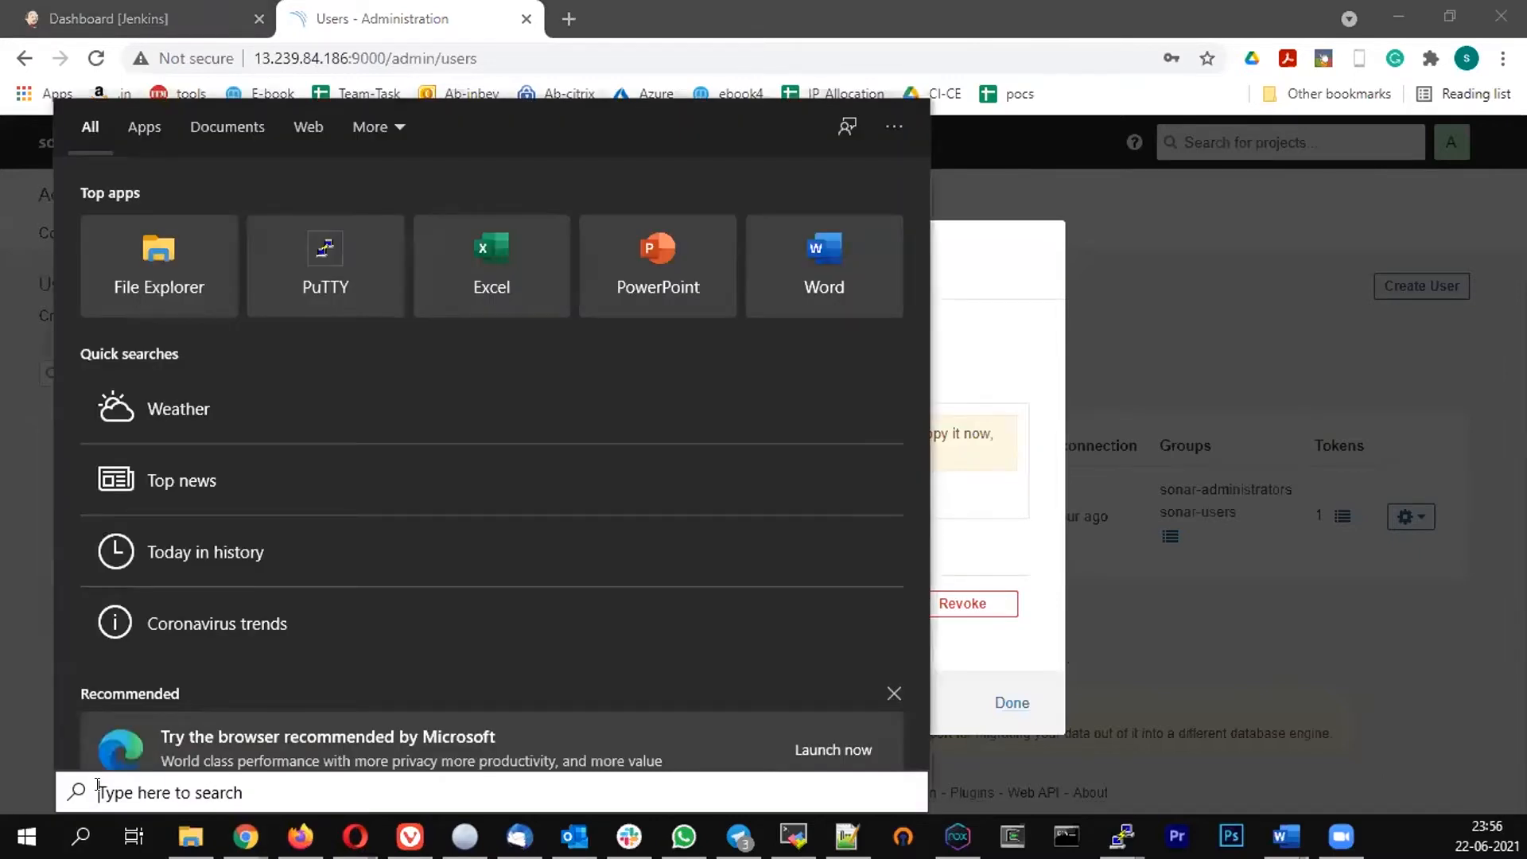
type("no")
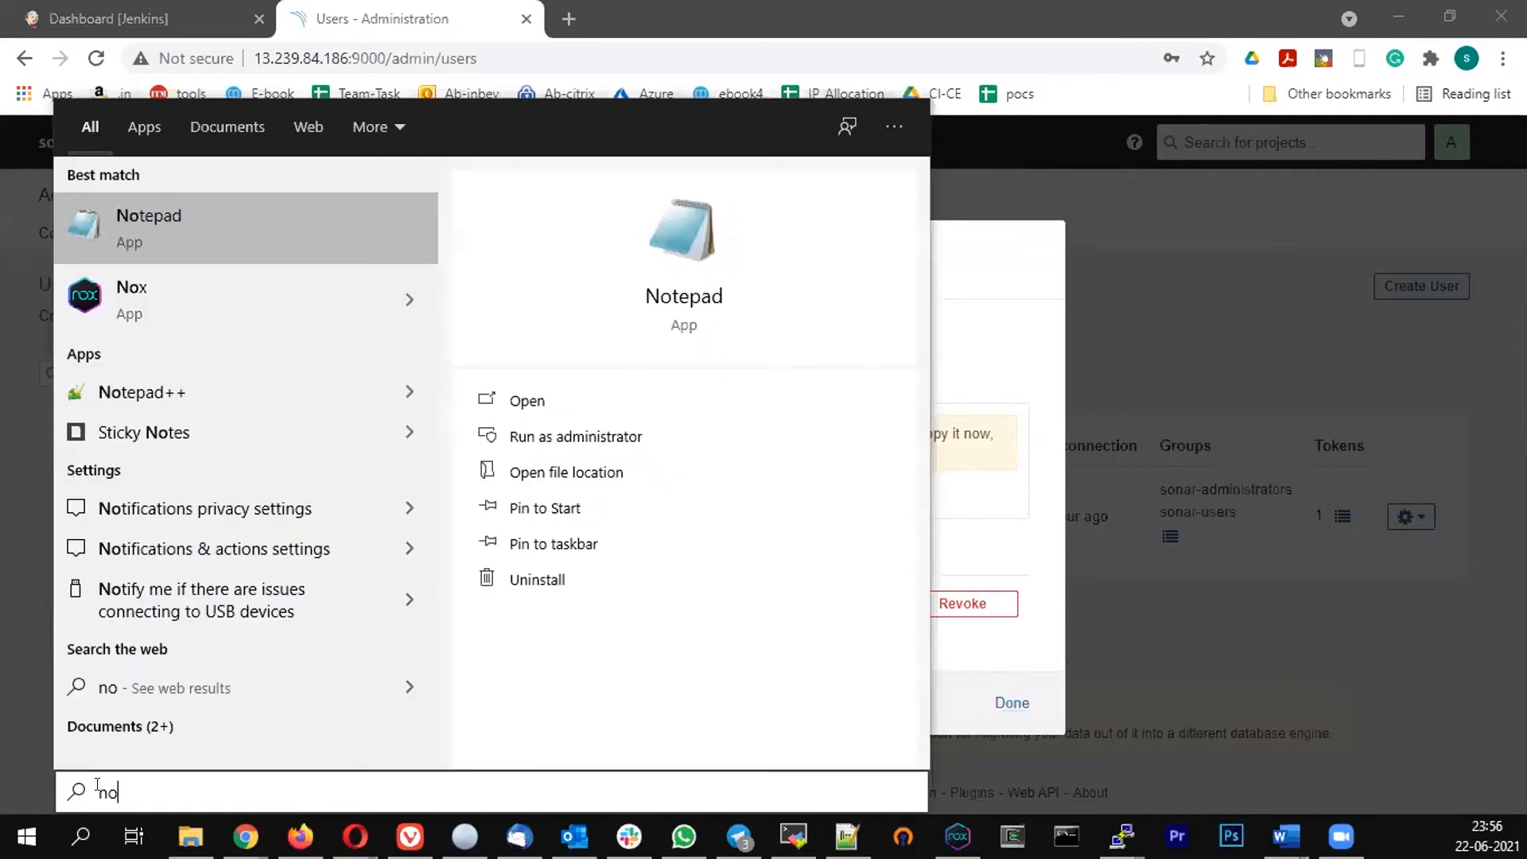
key("Return")
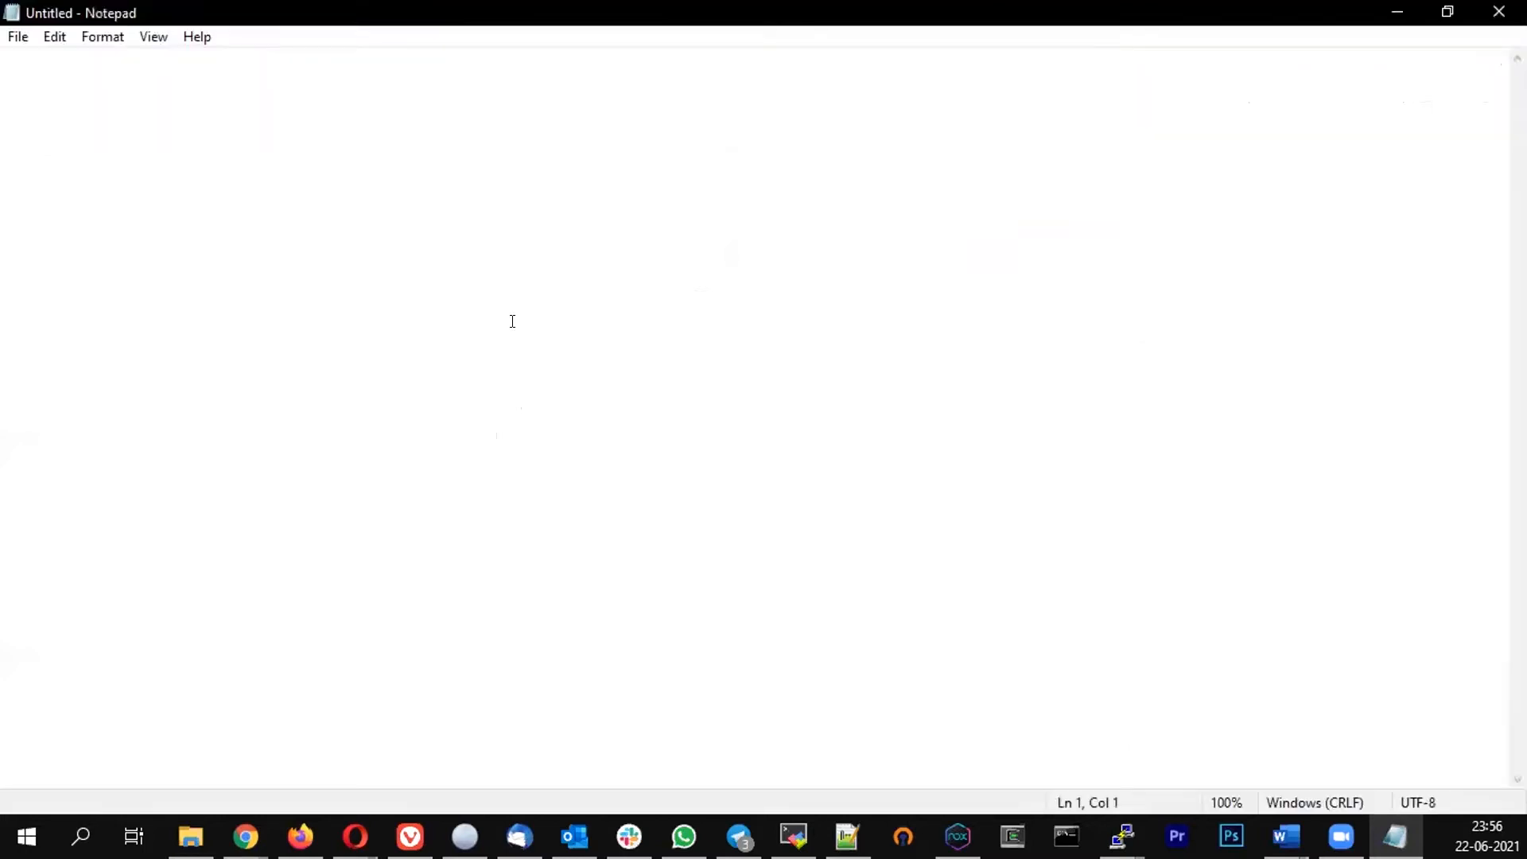
key("ctrl+v")
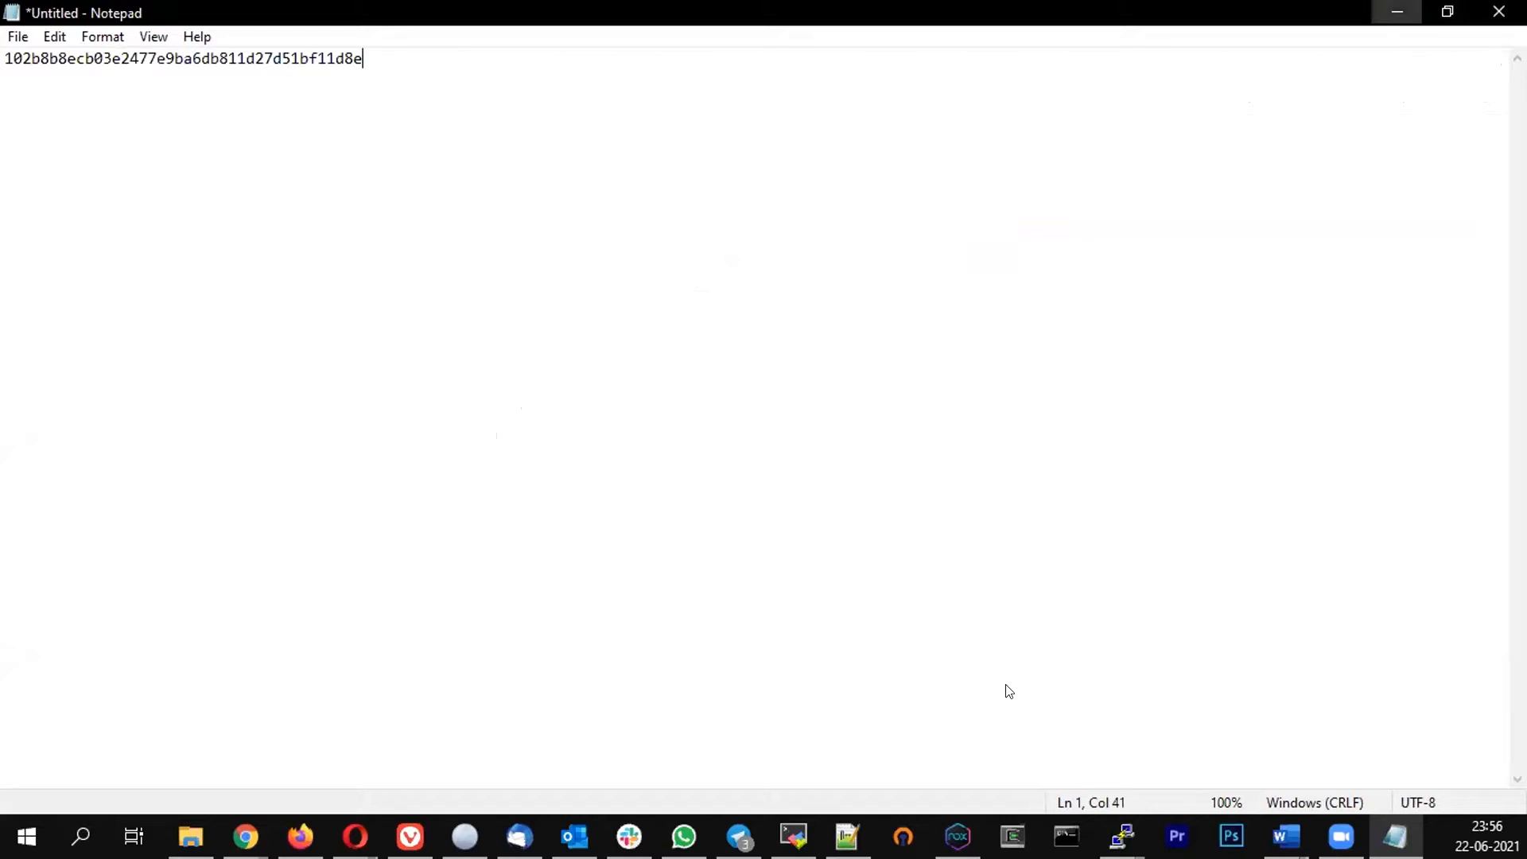
key("alt+Tab")
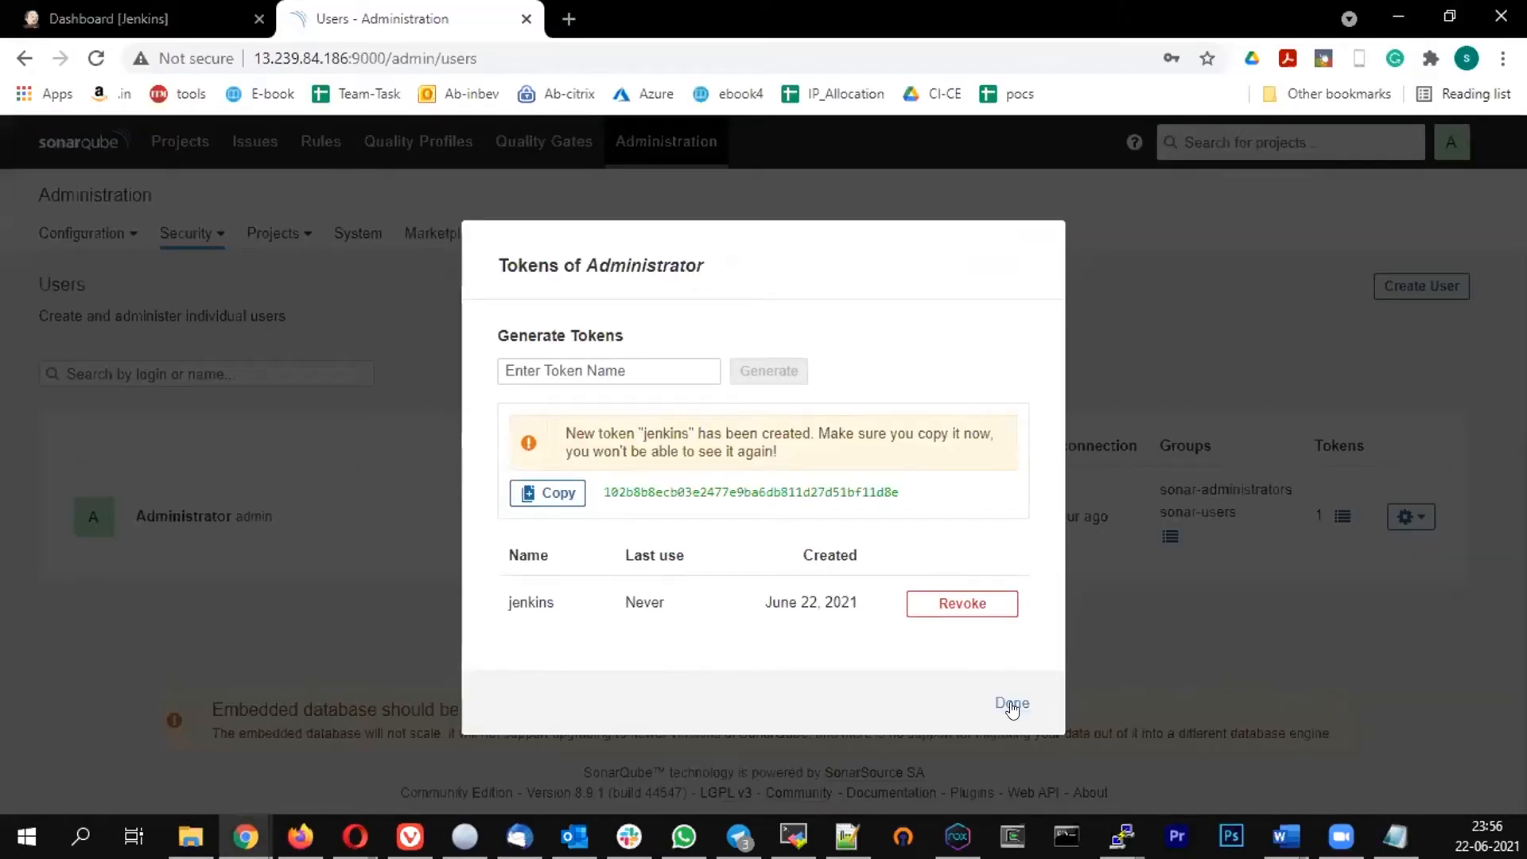
left_click(1012, 706)
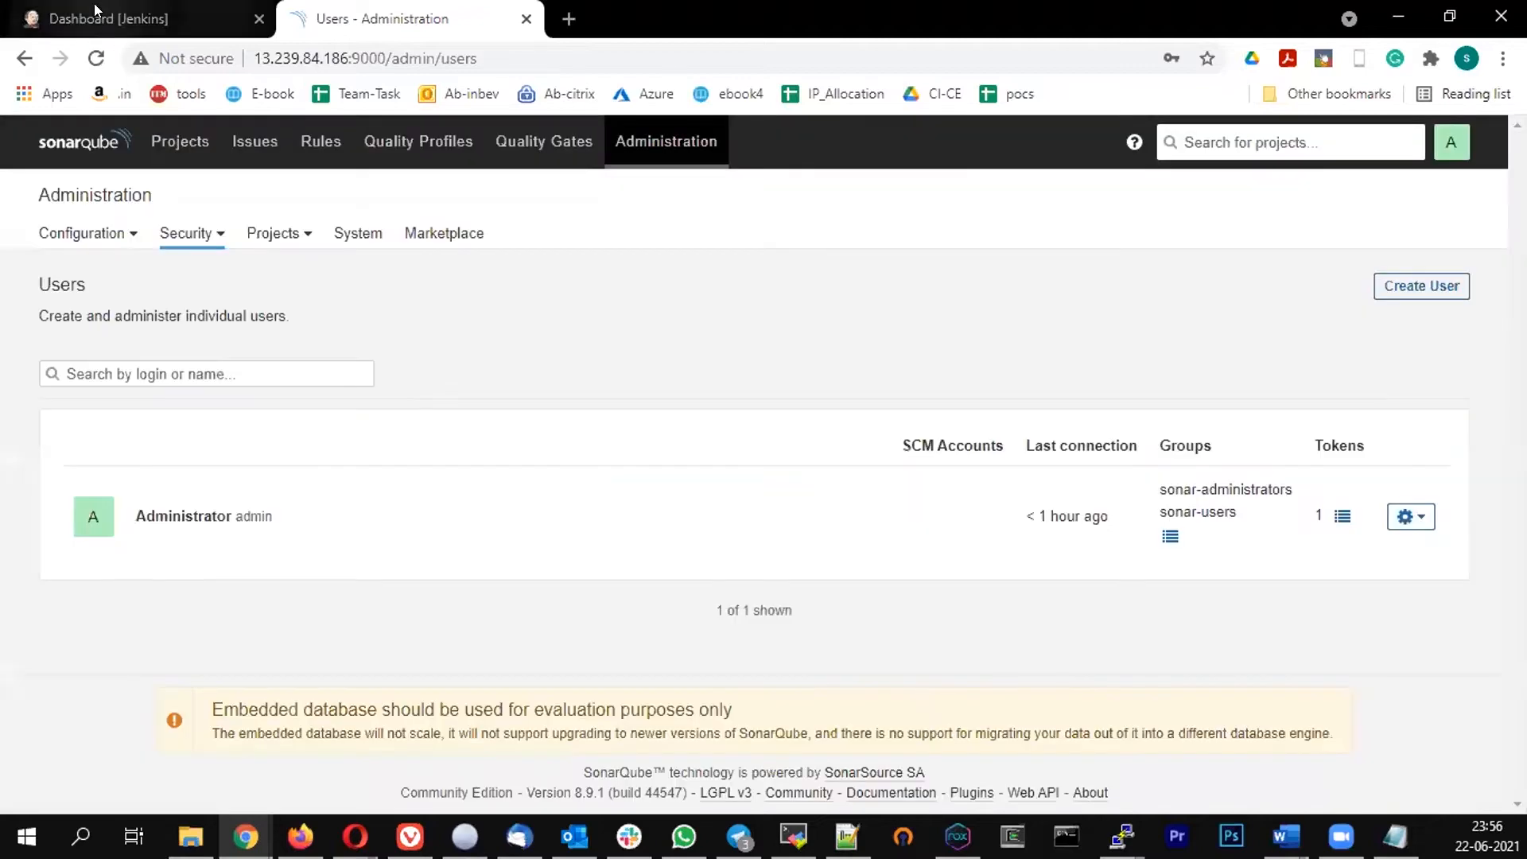
Open the form for adding a new credential to the global domain of the Jenkins credentials store
left_click(94, 10)
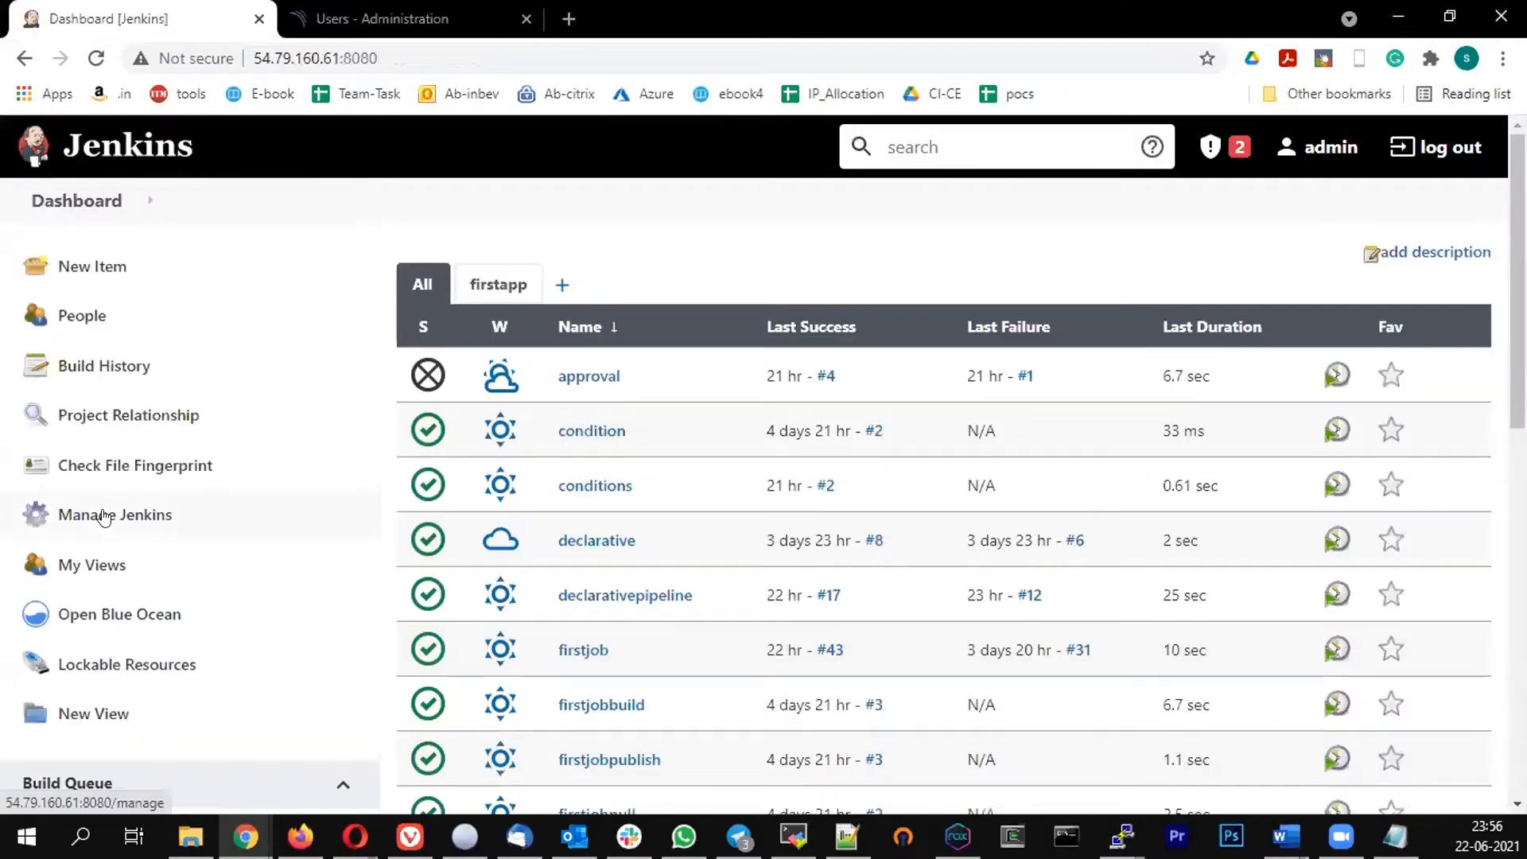
left_click(104, 517)
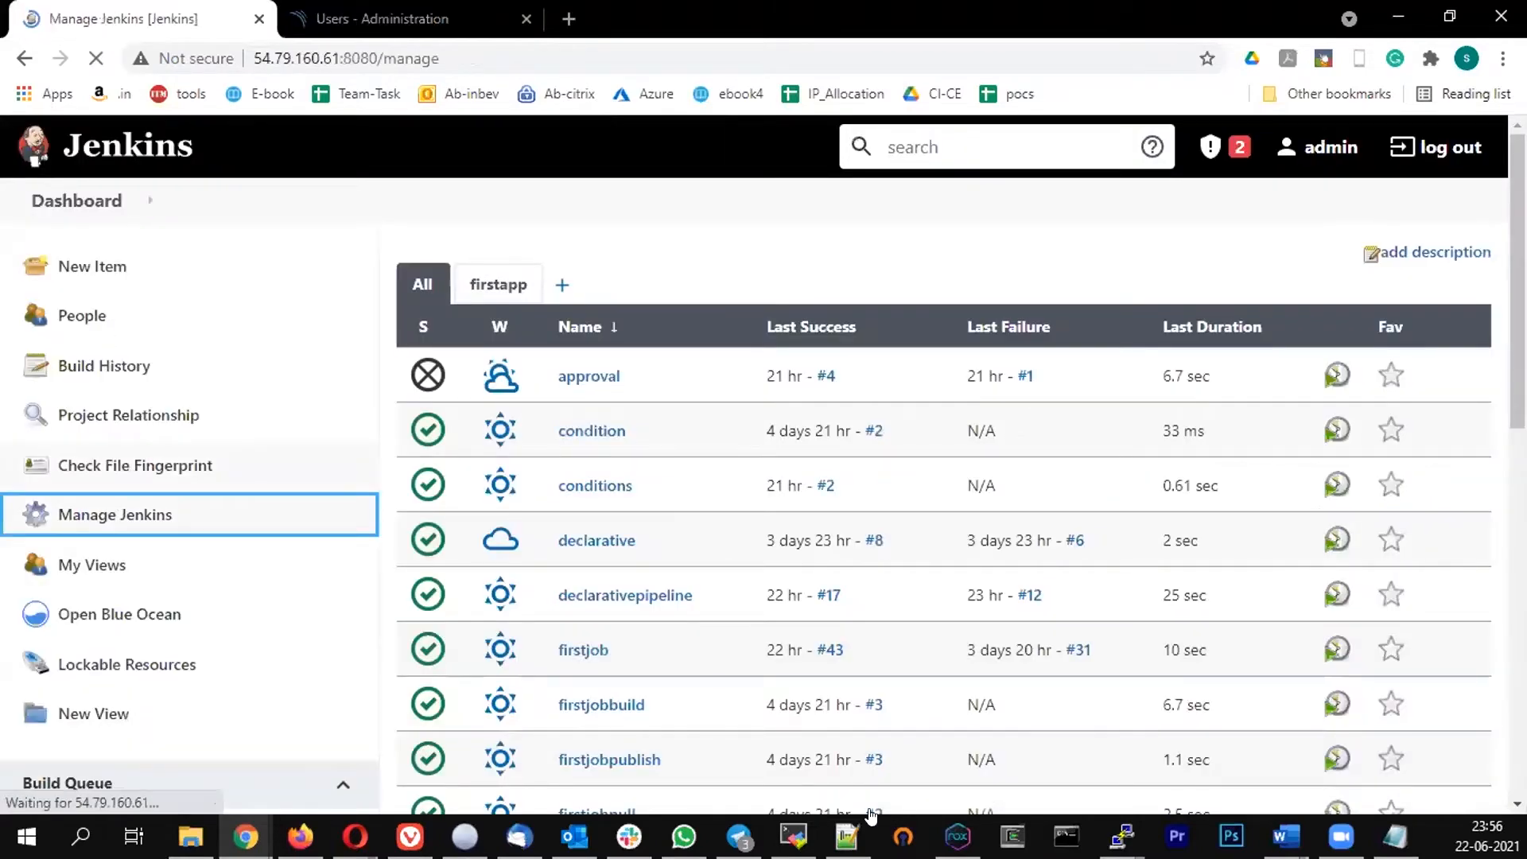
scroll(863, 644, "down", 1)
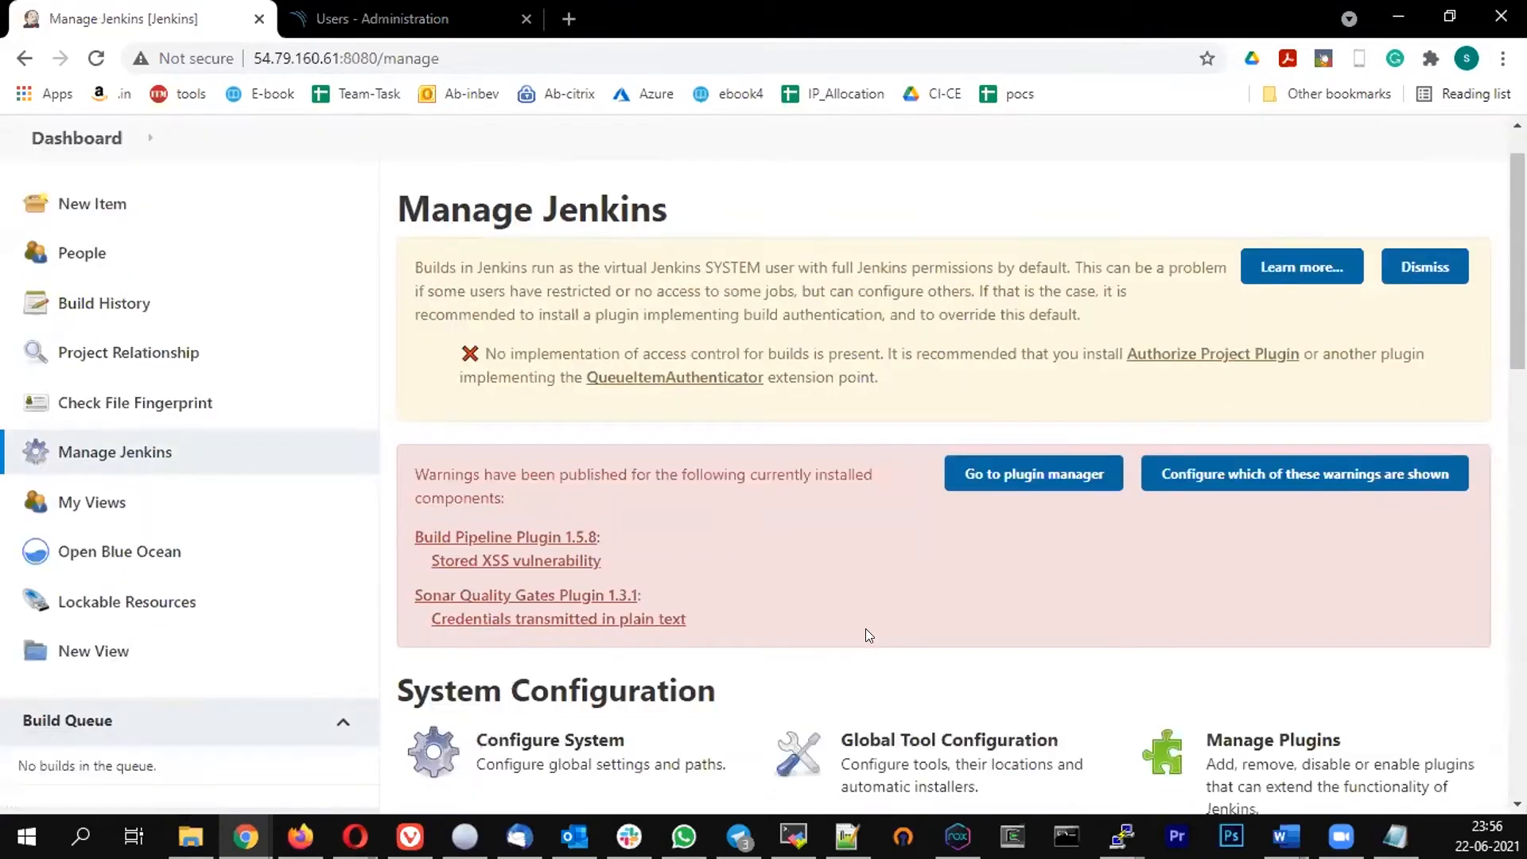
scroll(879, 563, "down", 5)
left_click(881, 561)
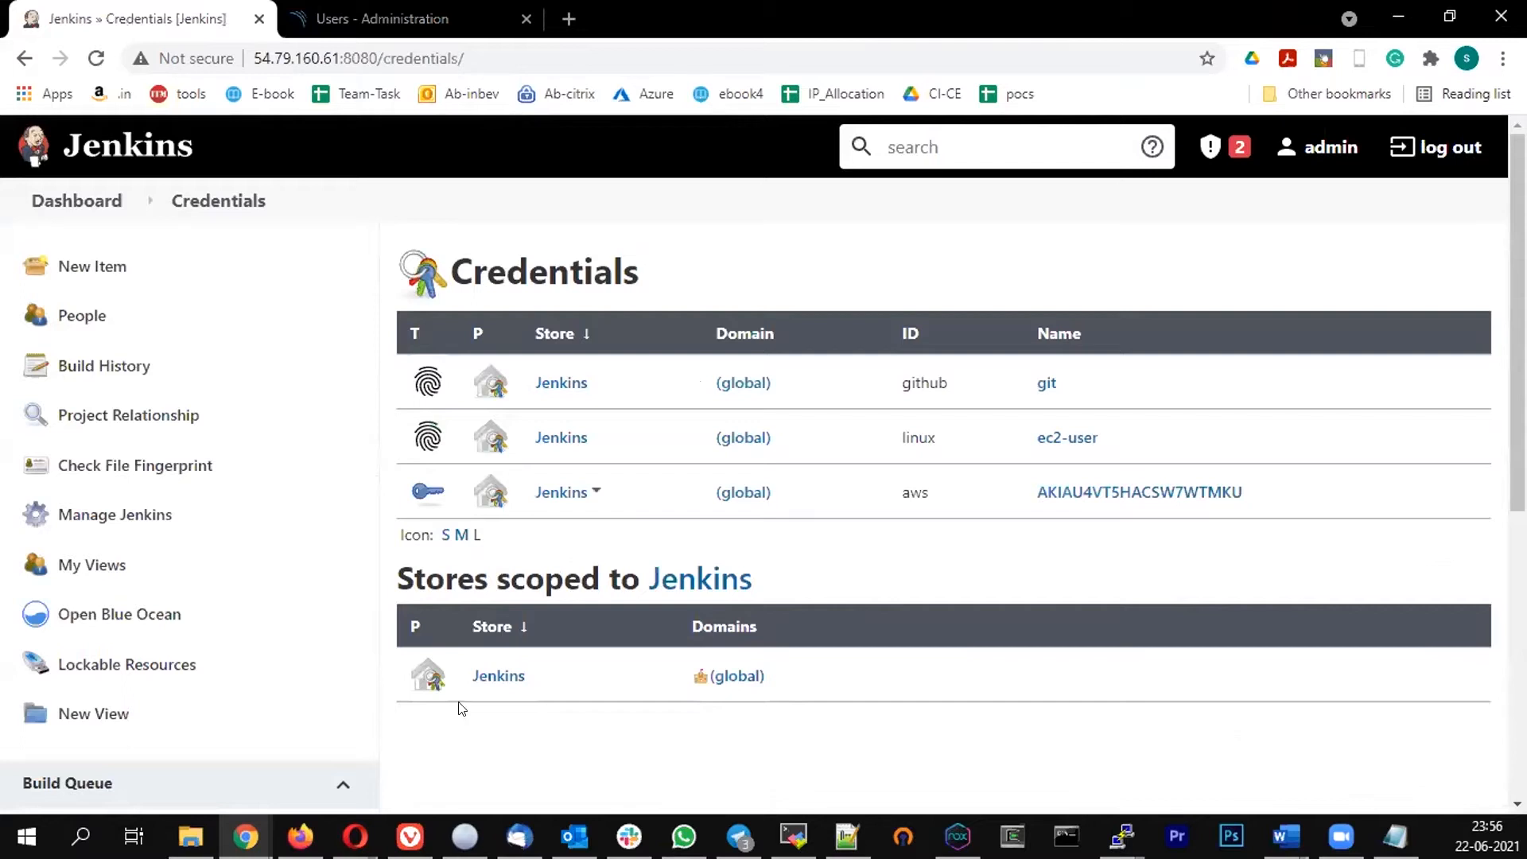
left_click(494, 677)
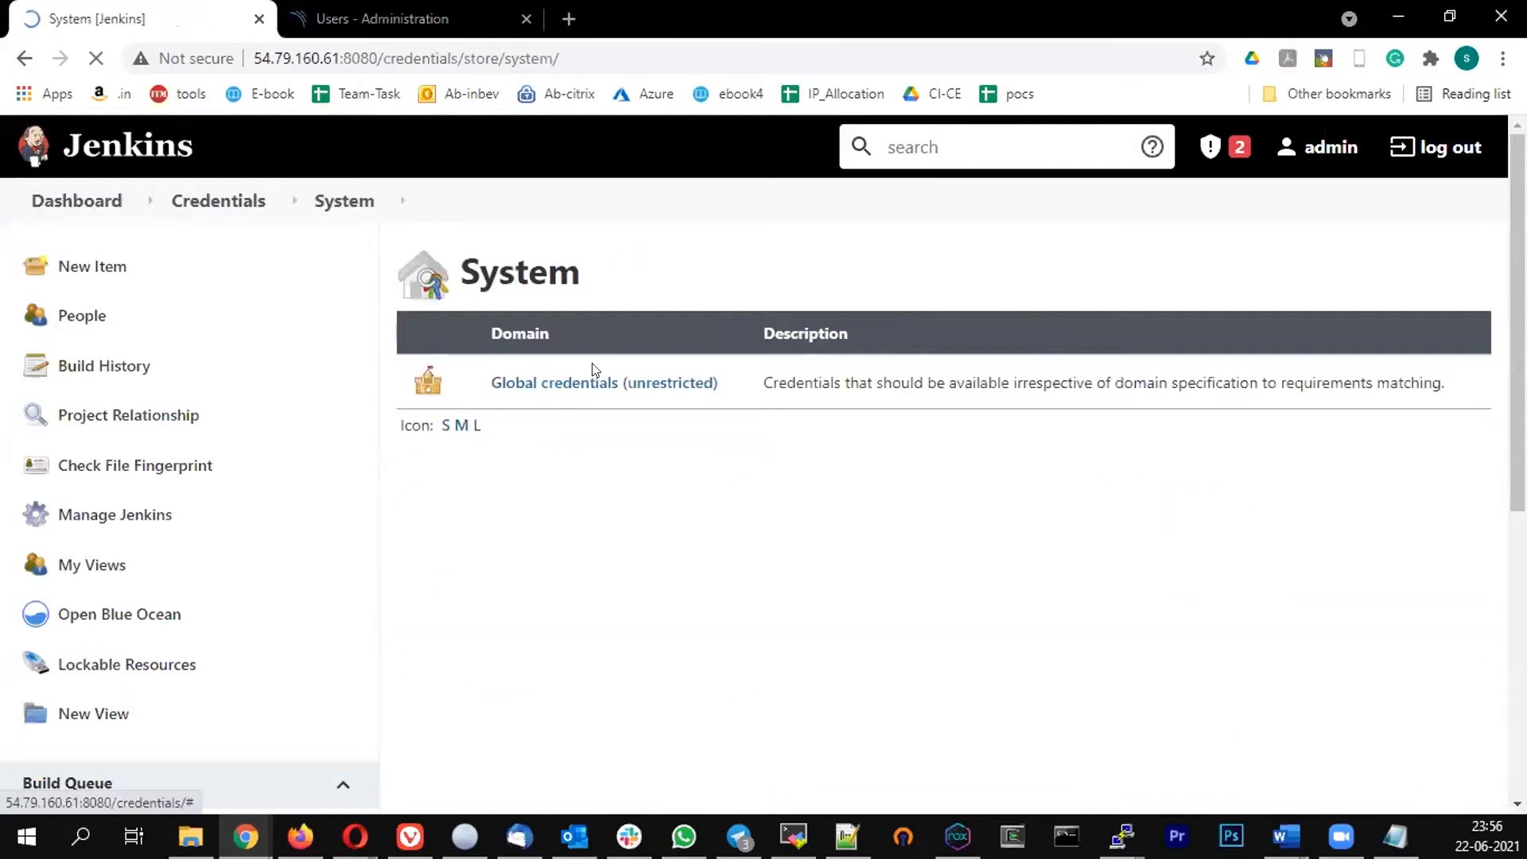
left_click(569, 401)
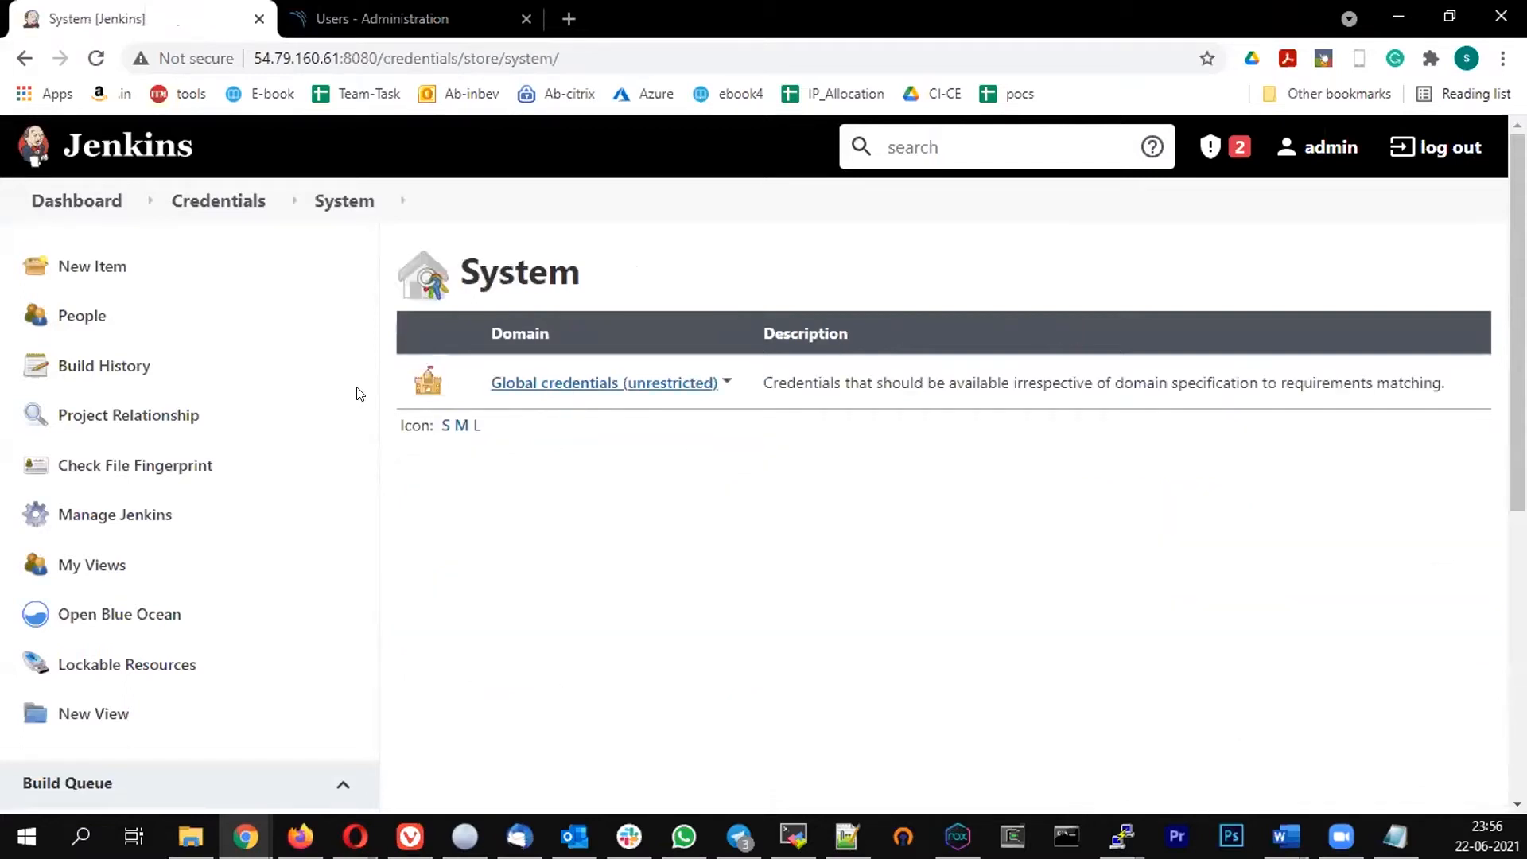
left_click(60, 310)
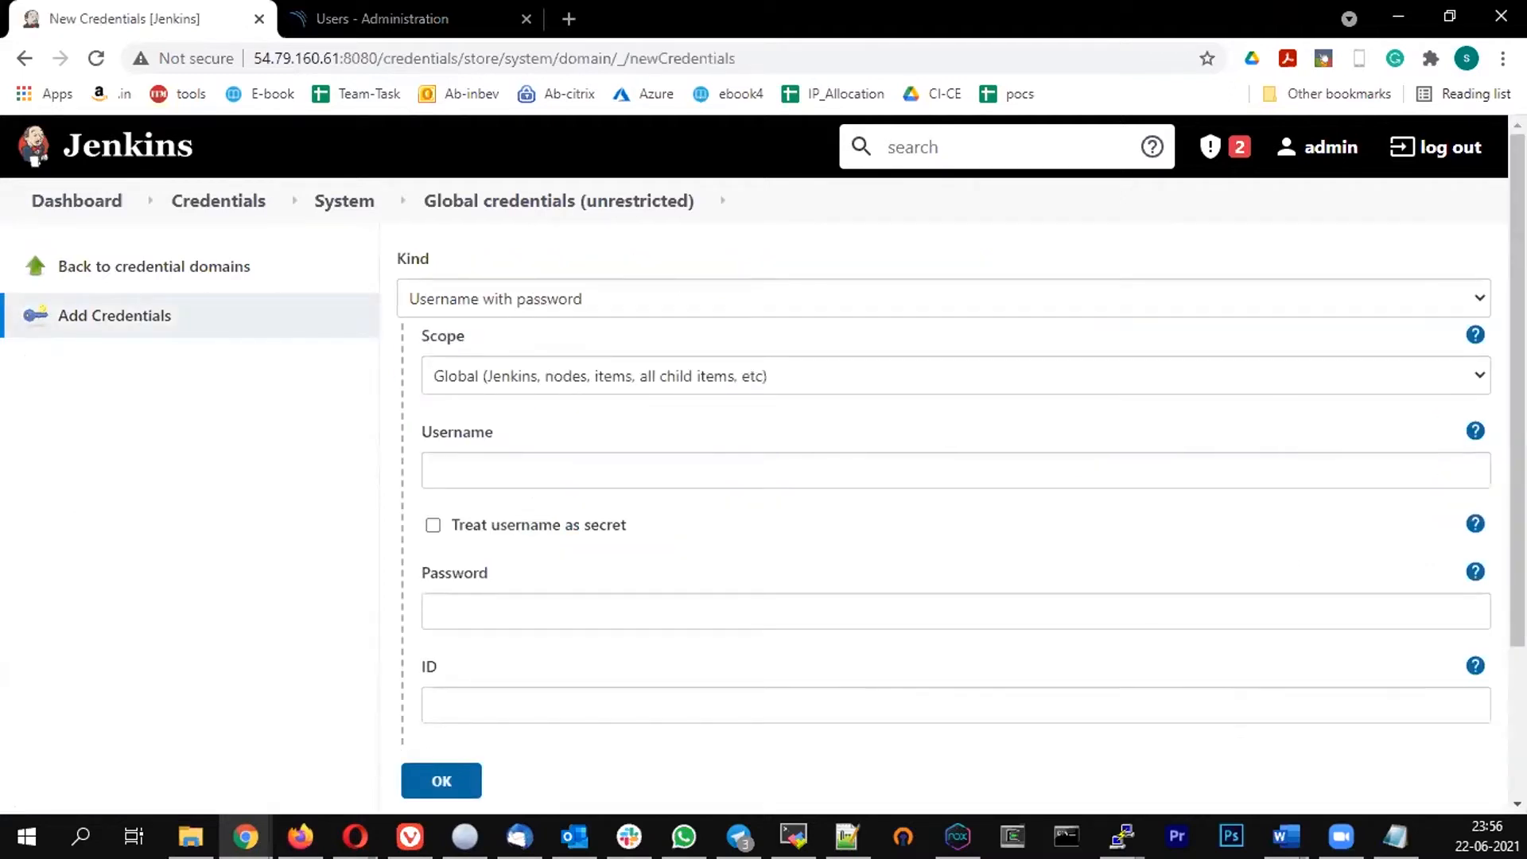
Choose the Secret text credential kind and paste the SonarQube token into the Secret field
key("alt+Tab")
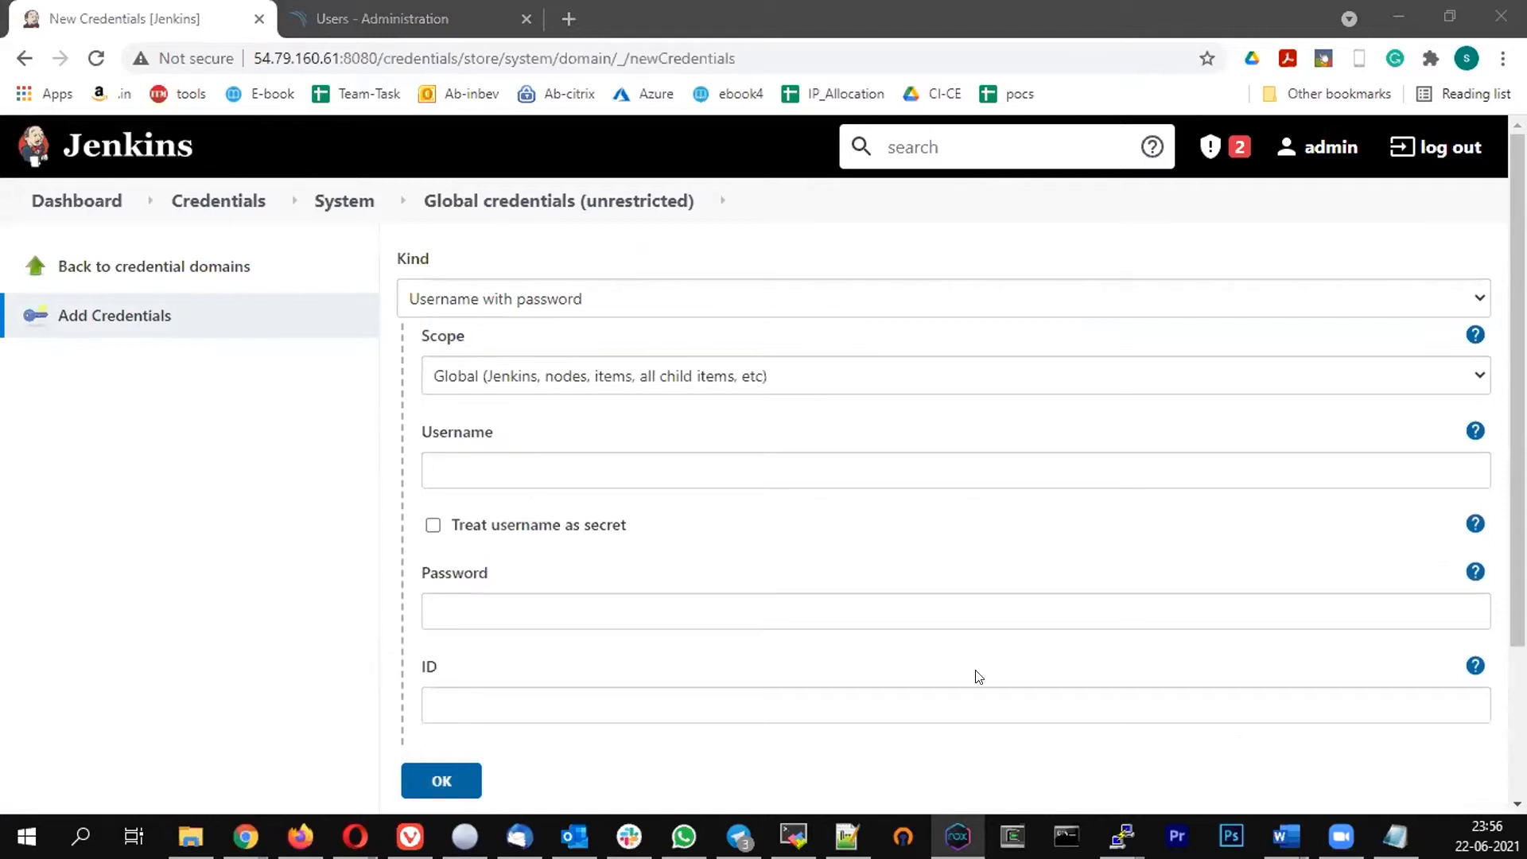
left_click(504, 312)
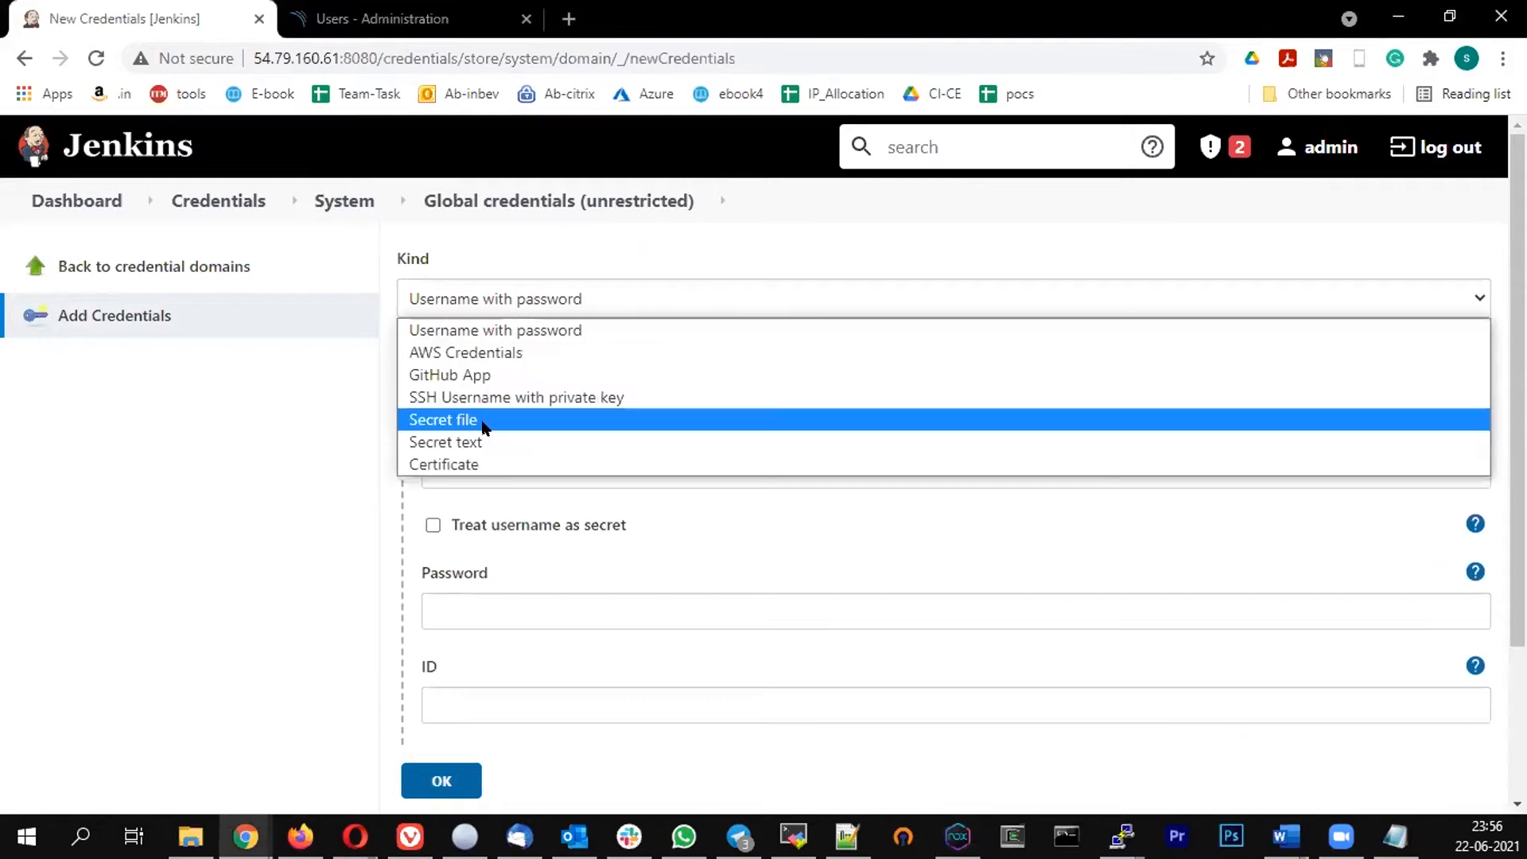
left_click(486, 443)
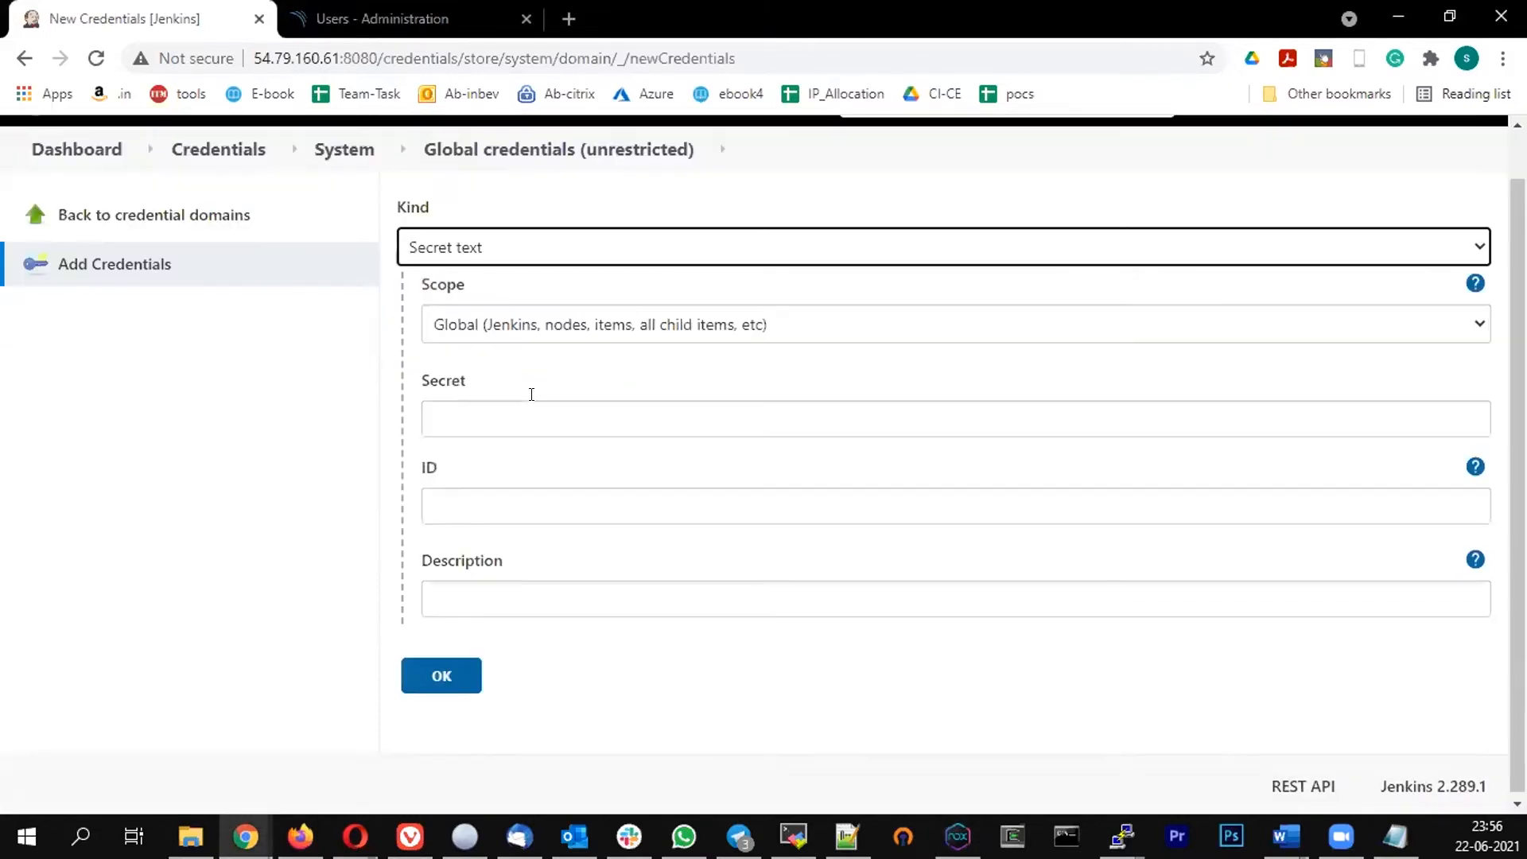
left_click(433, 423)
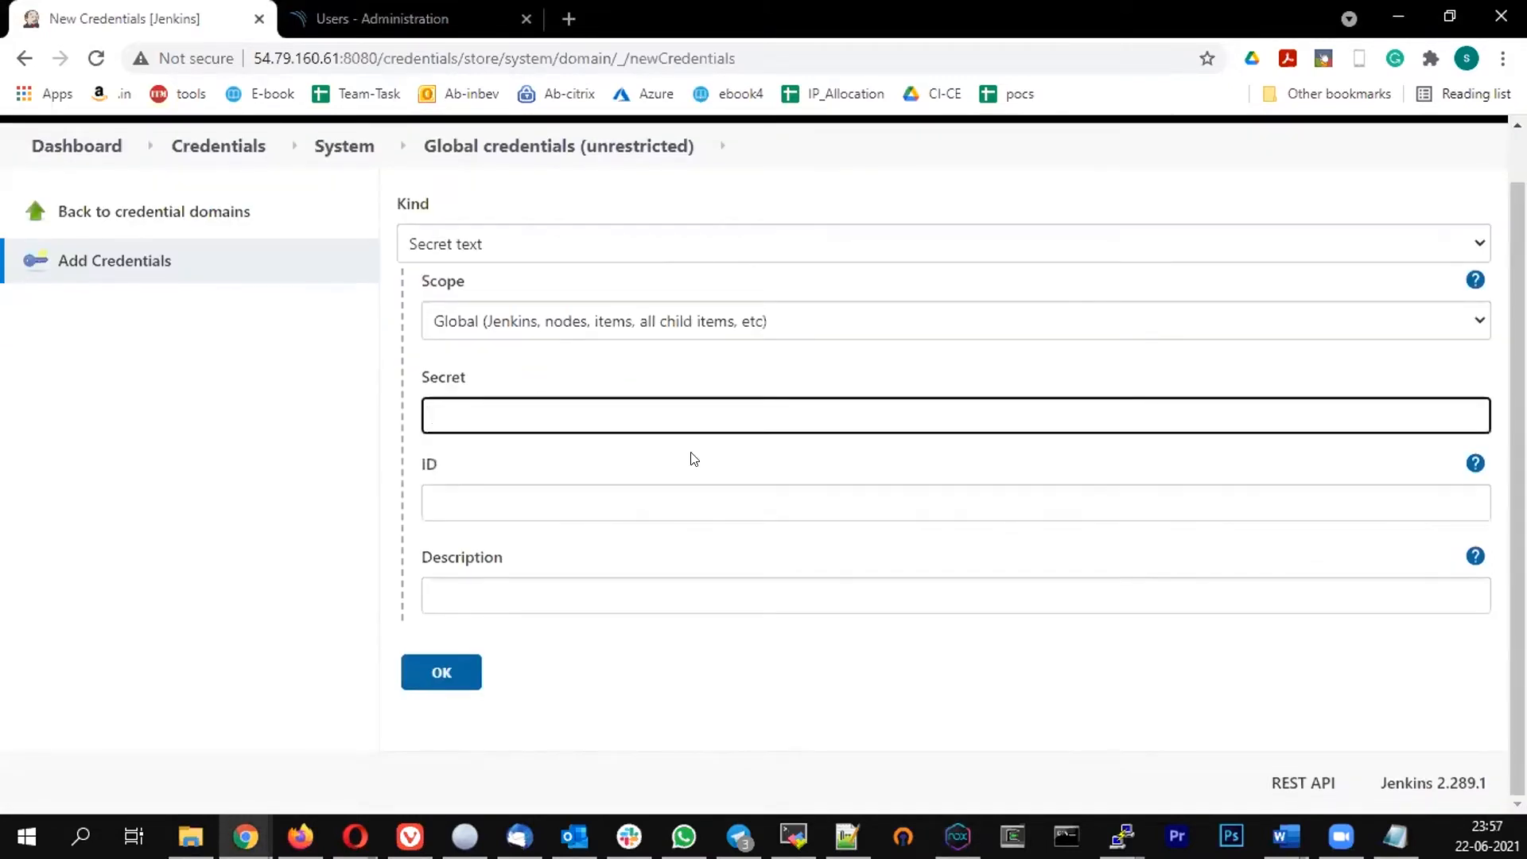
key("ctrl+v")
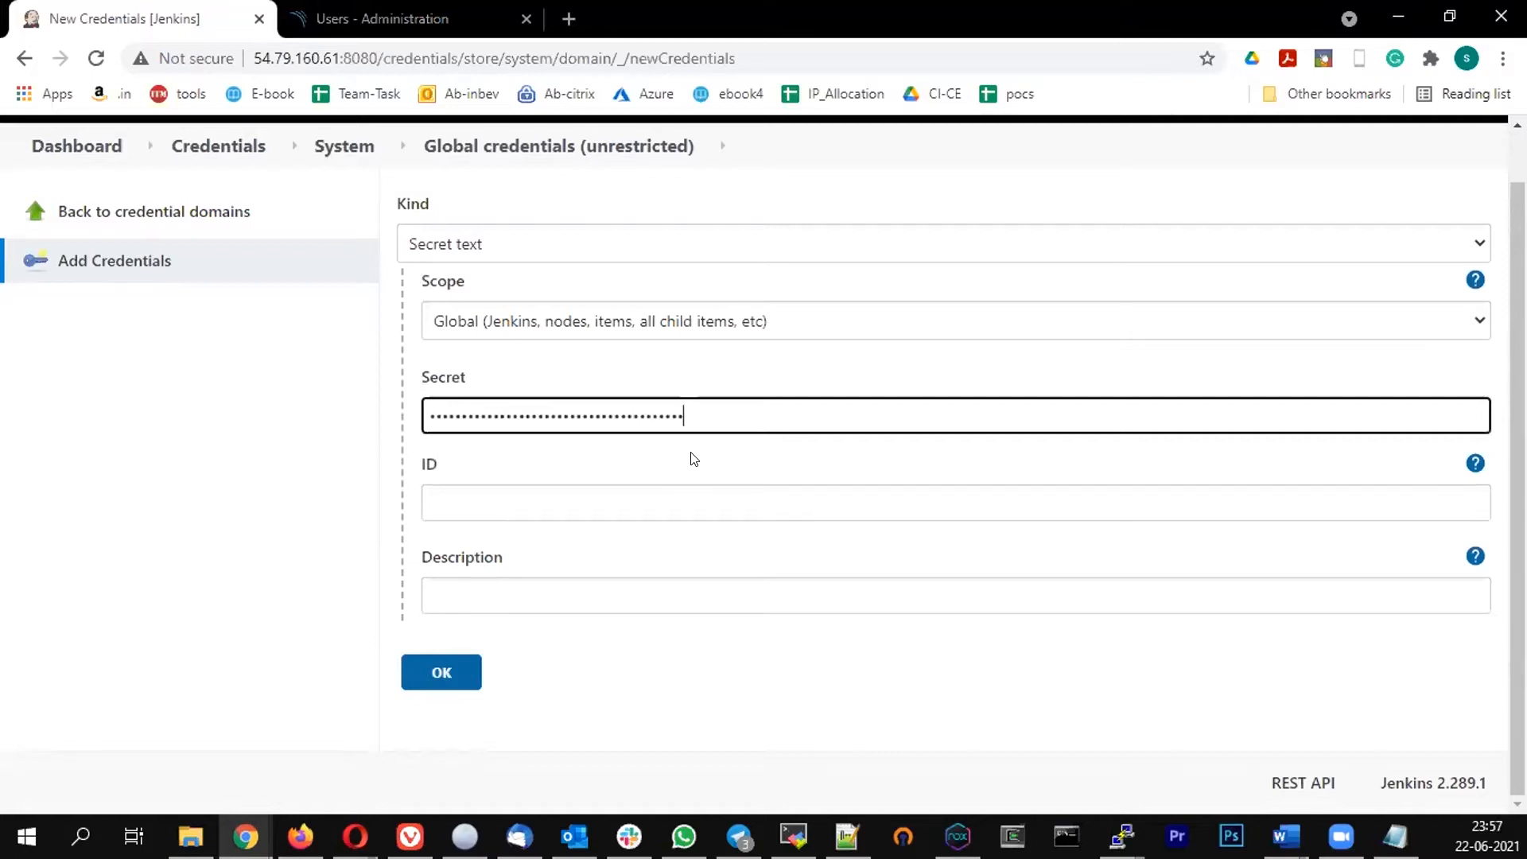
Set the credential ID to sonar, save the credential, and dismiss the save-password prompt
left_click(482, 509)
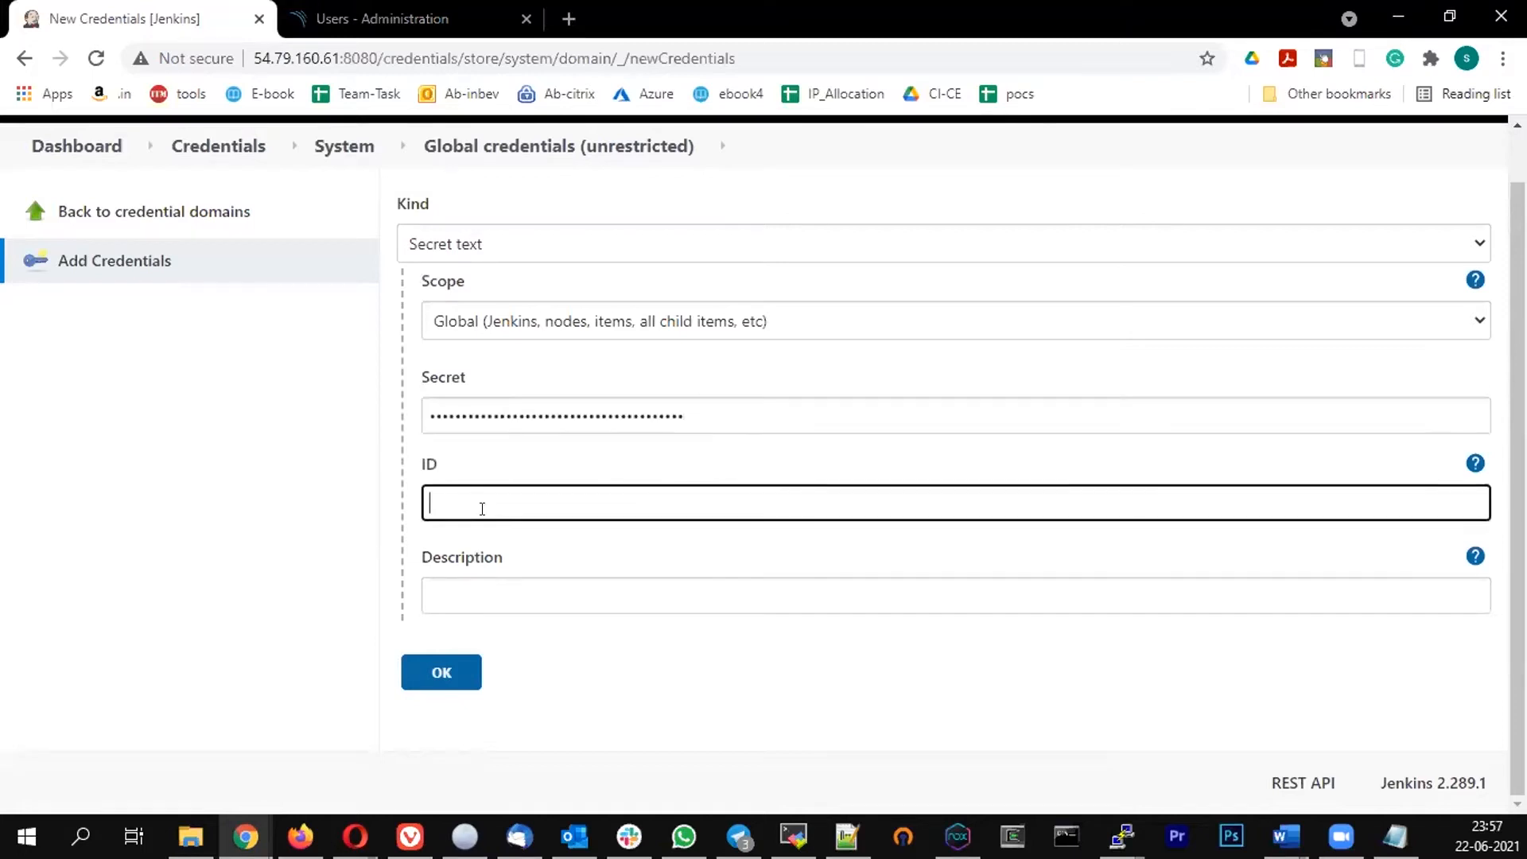
type("sonar")
left_click(428, 674)
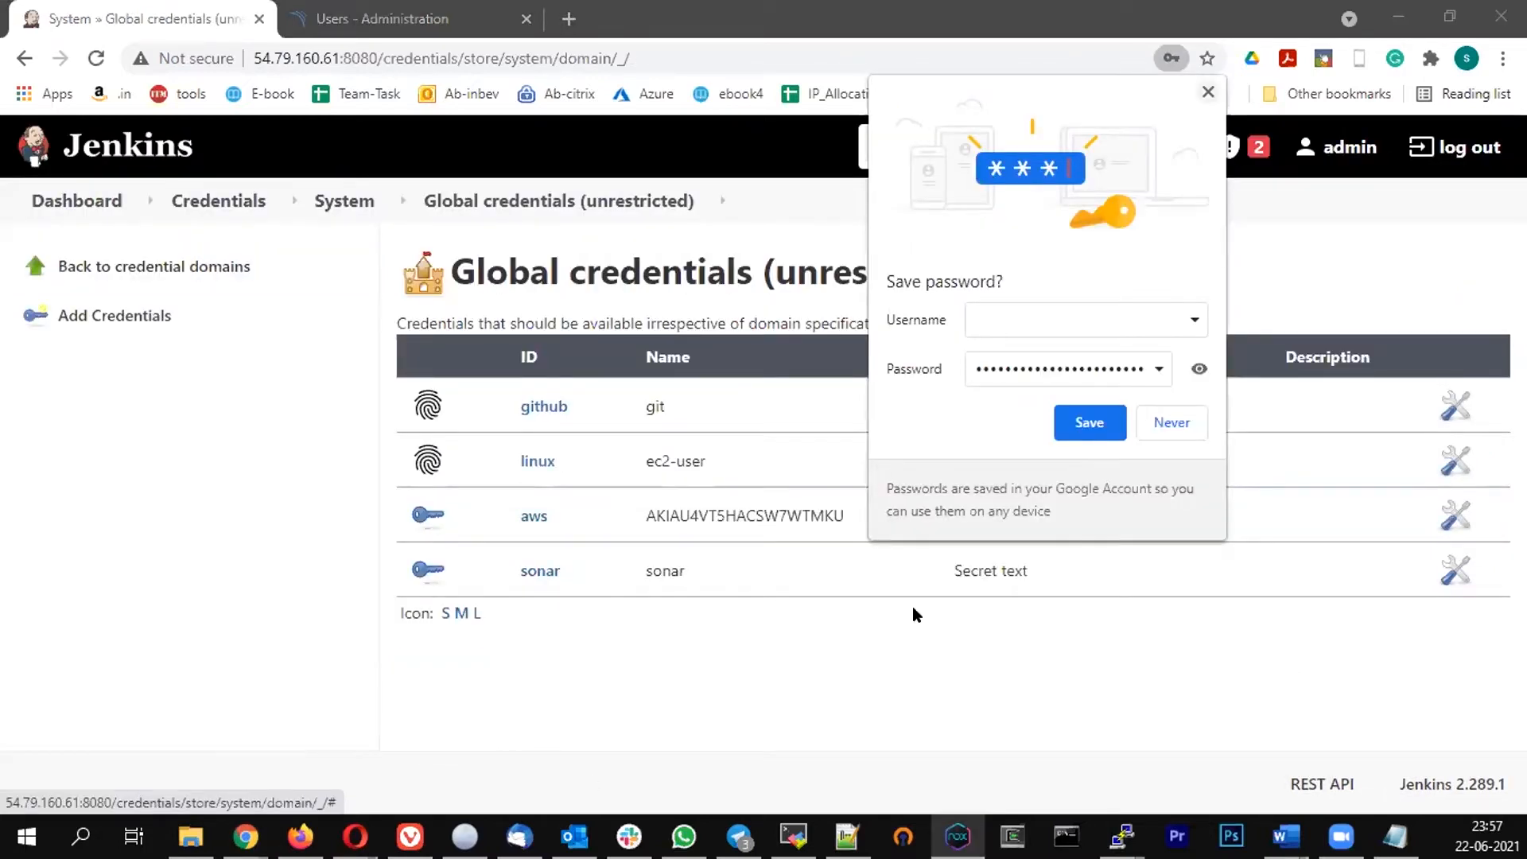
left_click(678, 635)
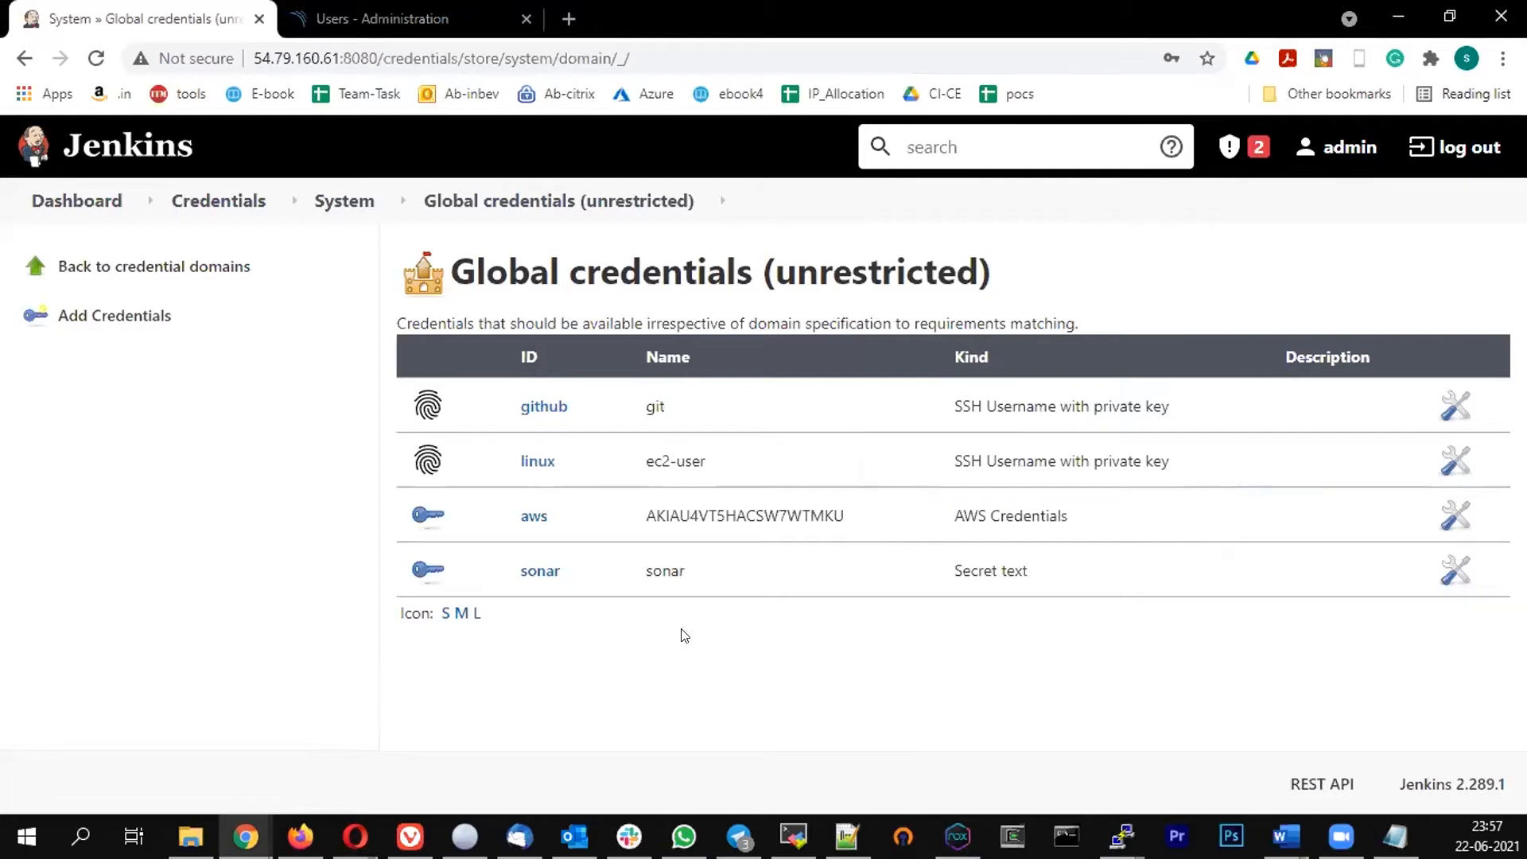
Open the Configure System page from Manage Jenkins
left_click(57, 201)
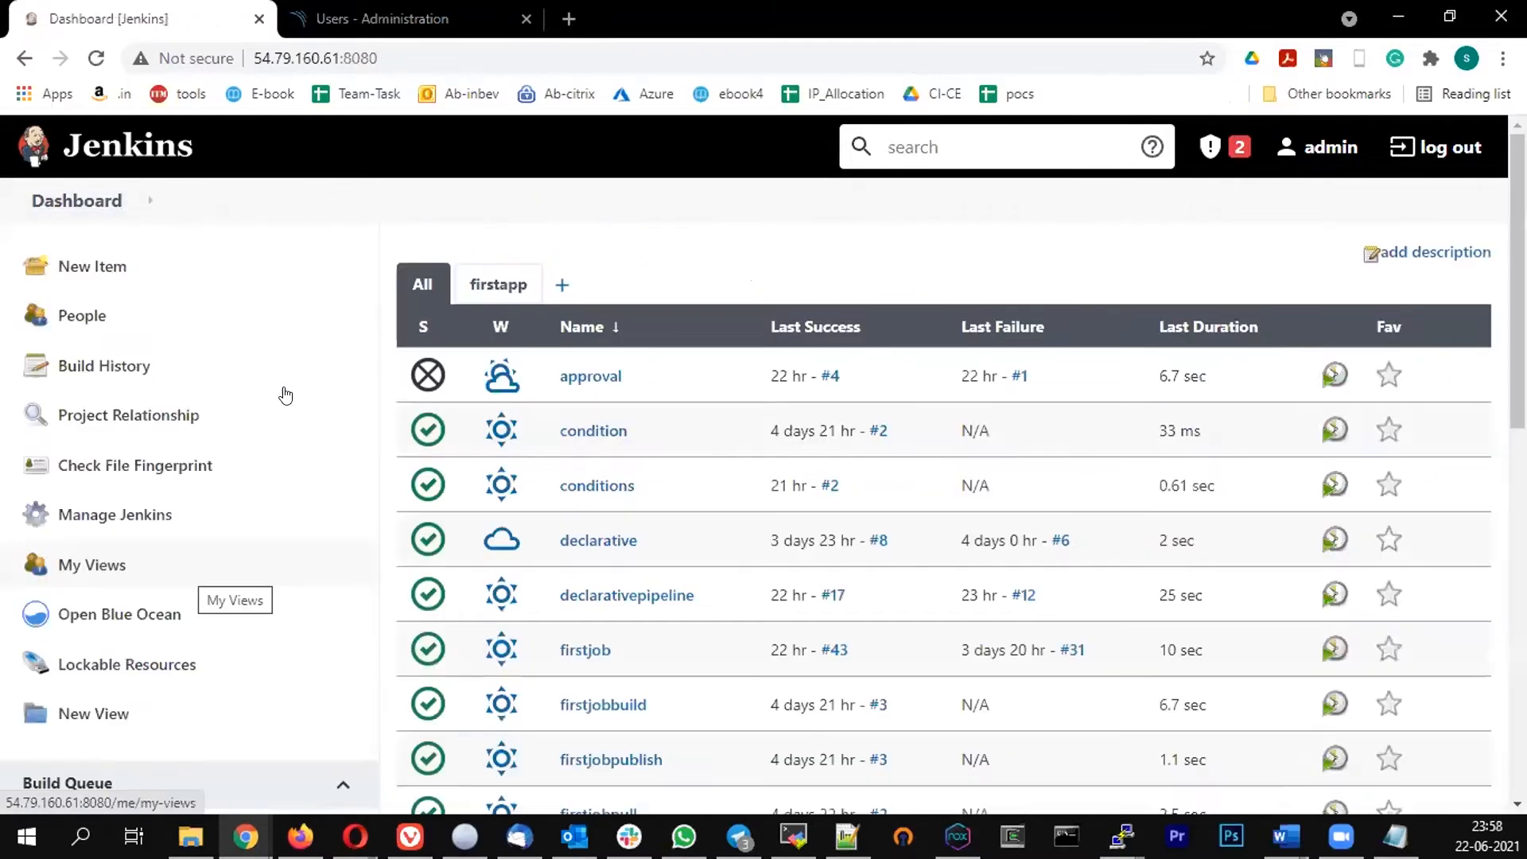
scroll(284, 395, "down", 3)
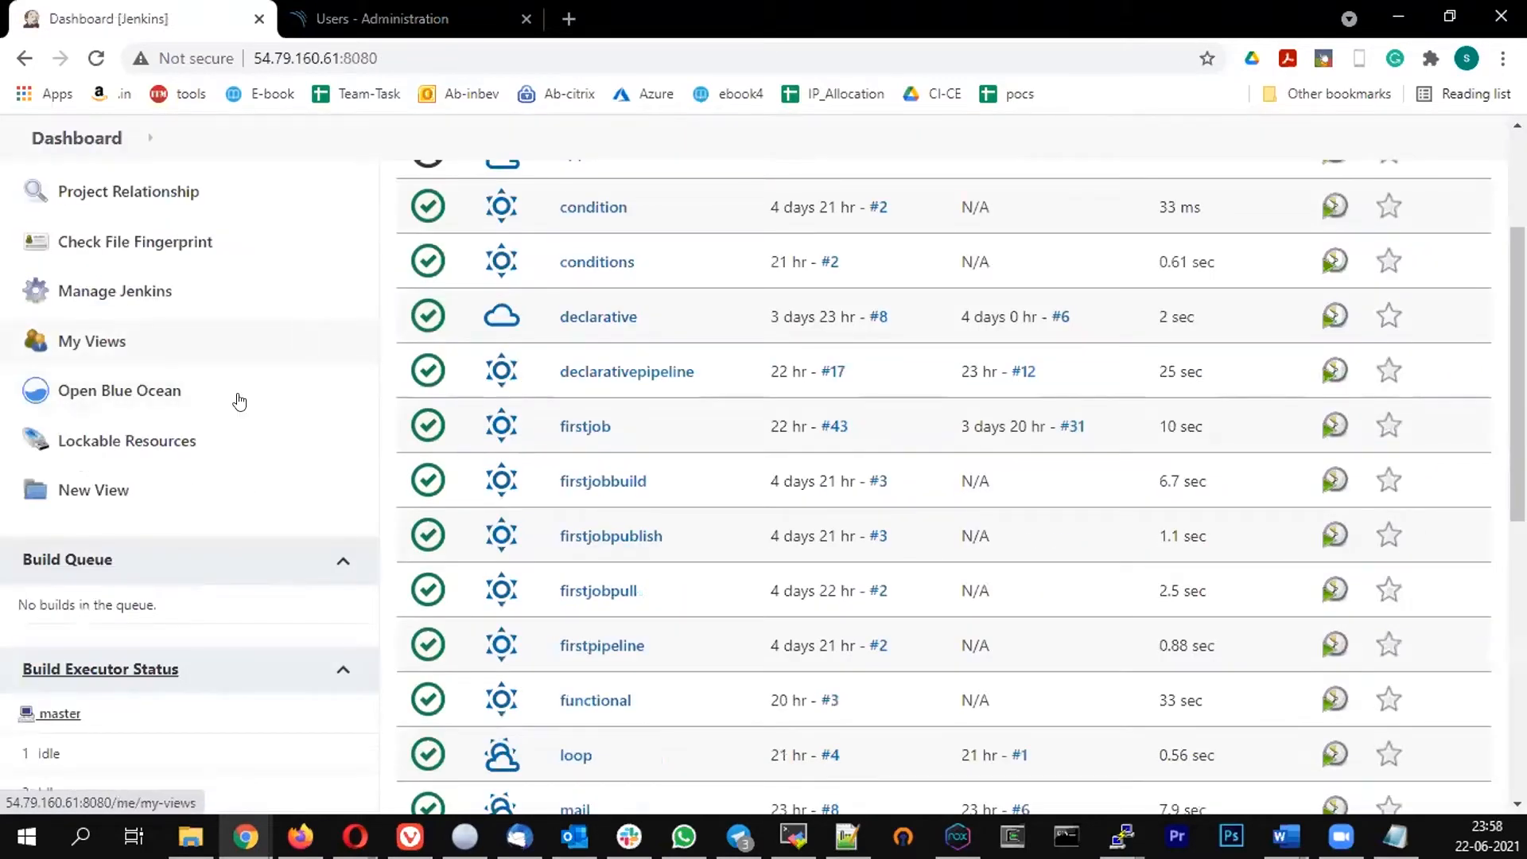
left_click(125, 295)
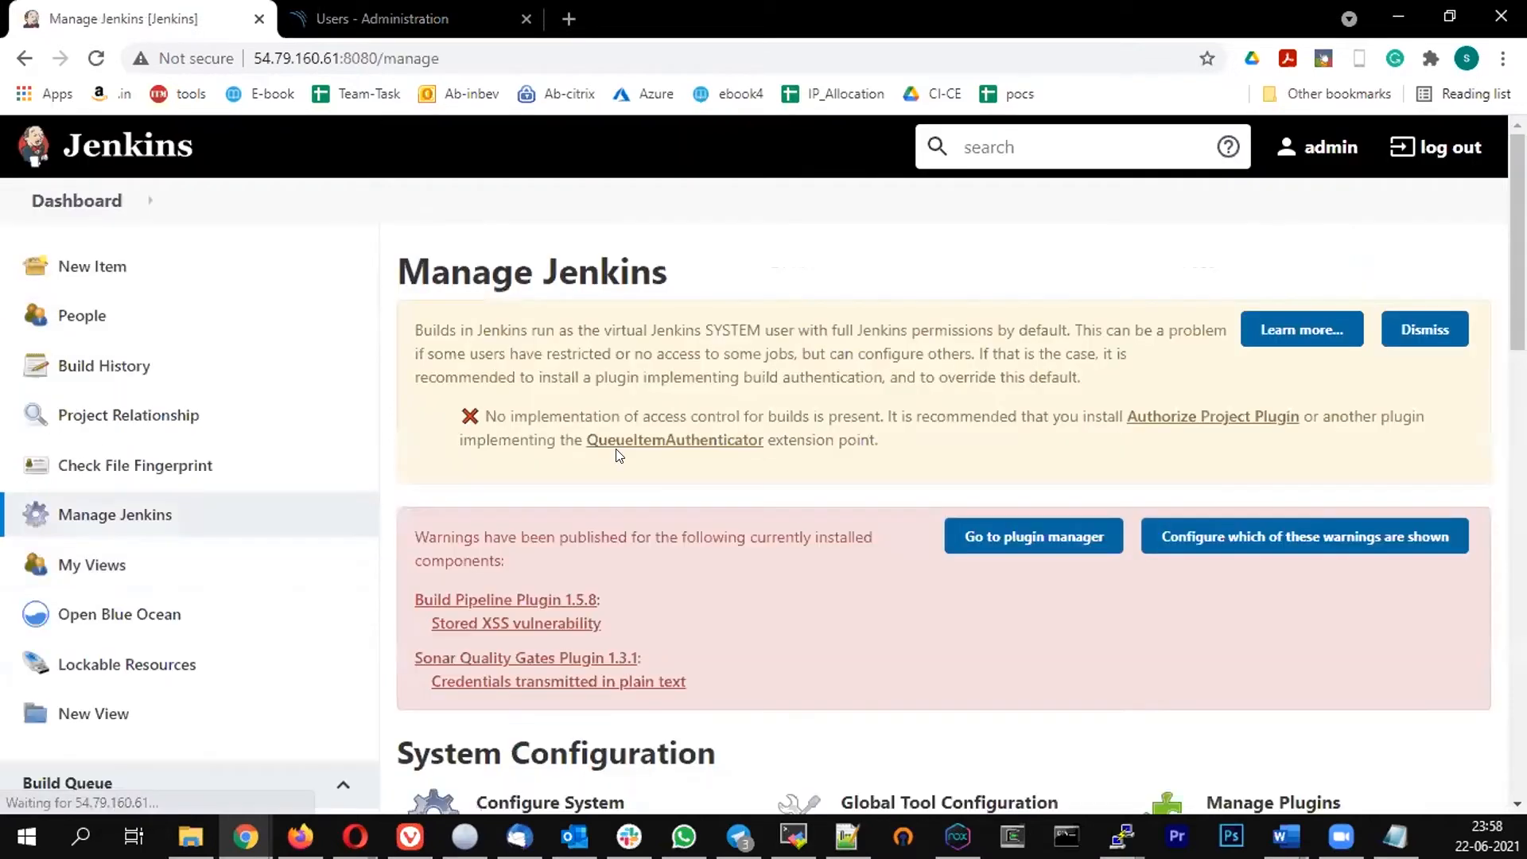
scroll(506, 459, "down", 3)
scroll(505, 462, "down", 2)
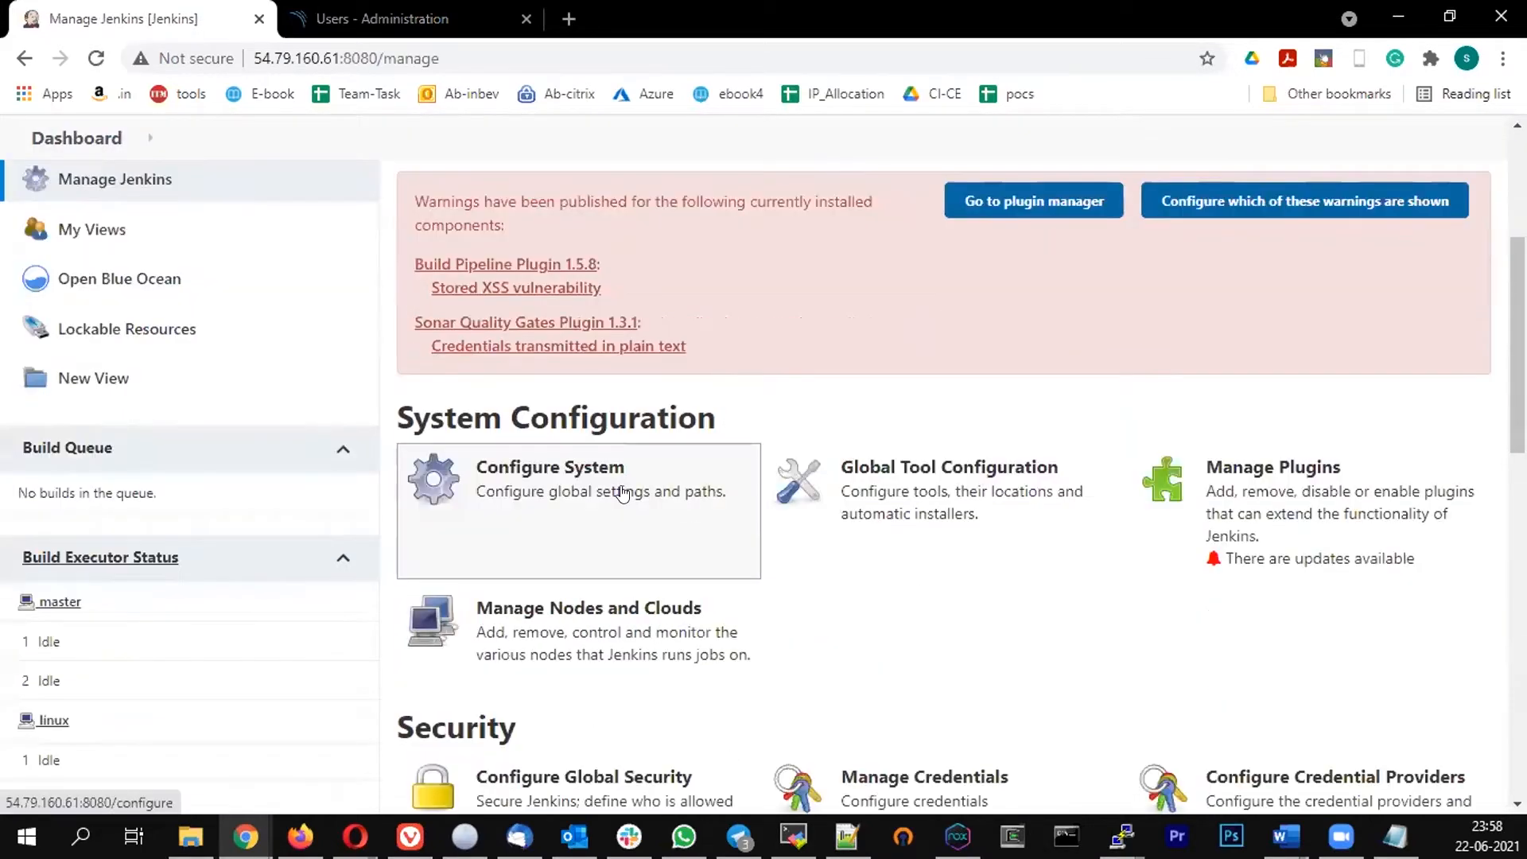
left_click(621, 491)
Add a SonarQube installation named sonar in the SonarQube servers section
scroll(557, 491, "down", 7)
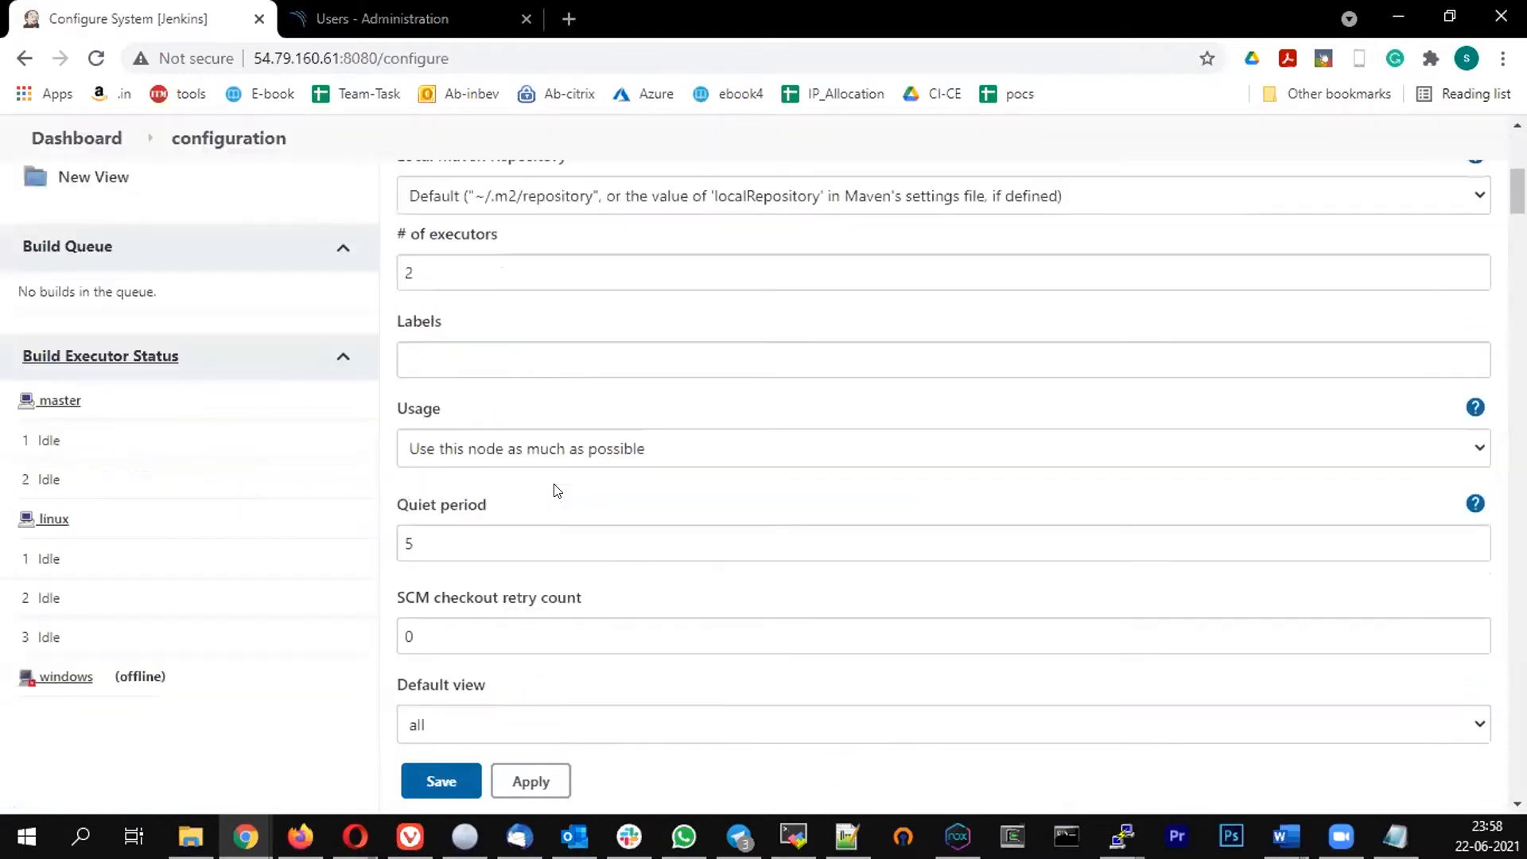
scroll(557, 490, "down", 6)
scroll(550, 478, "down", 3)
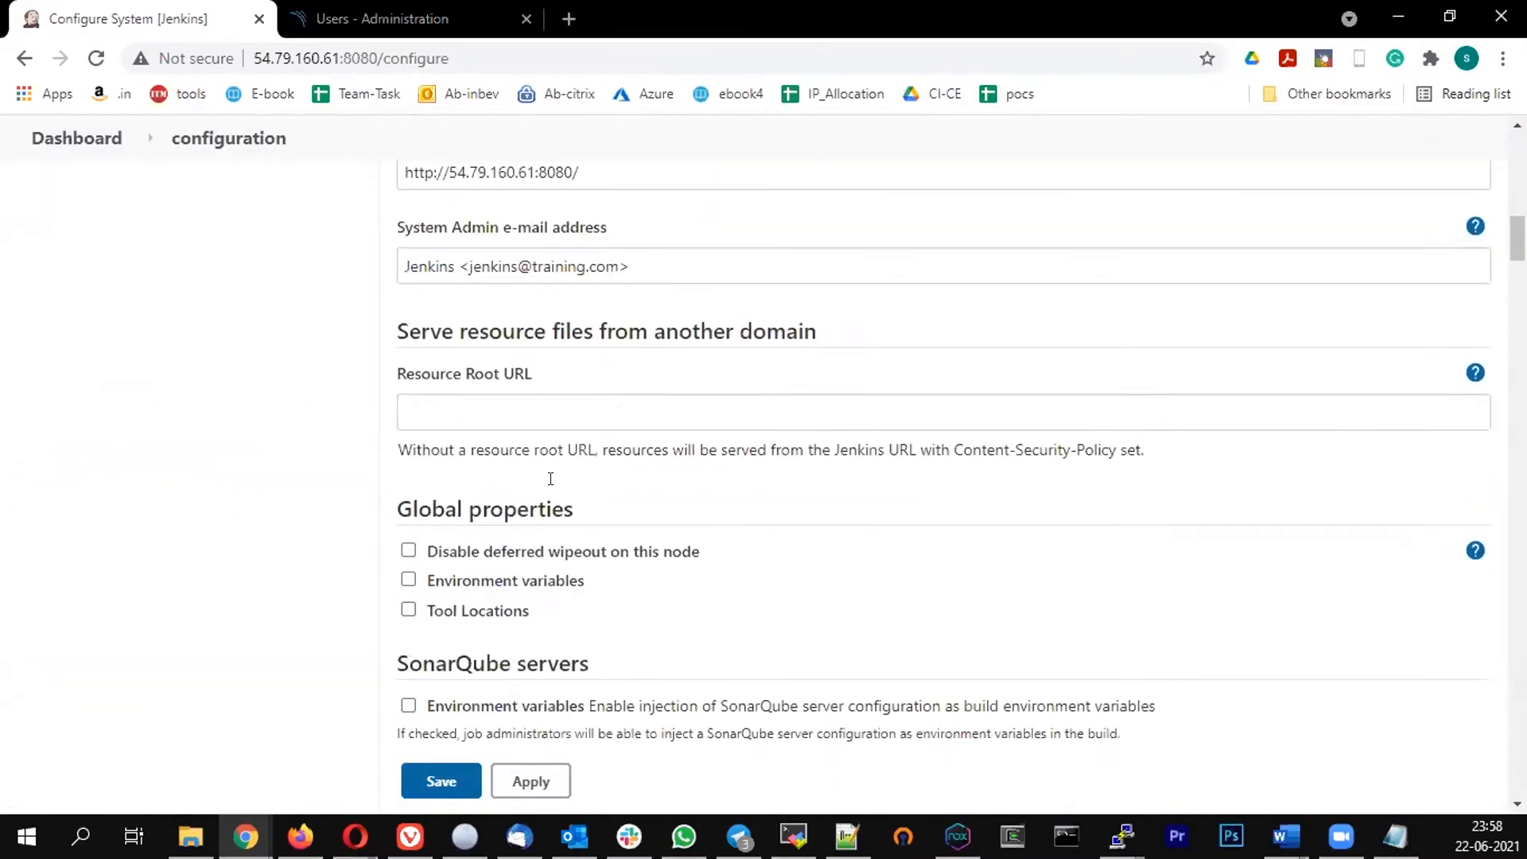
scroll(550, 478, "down", 6)
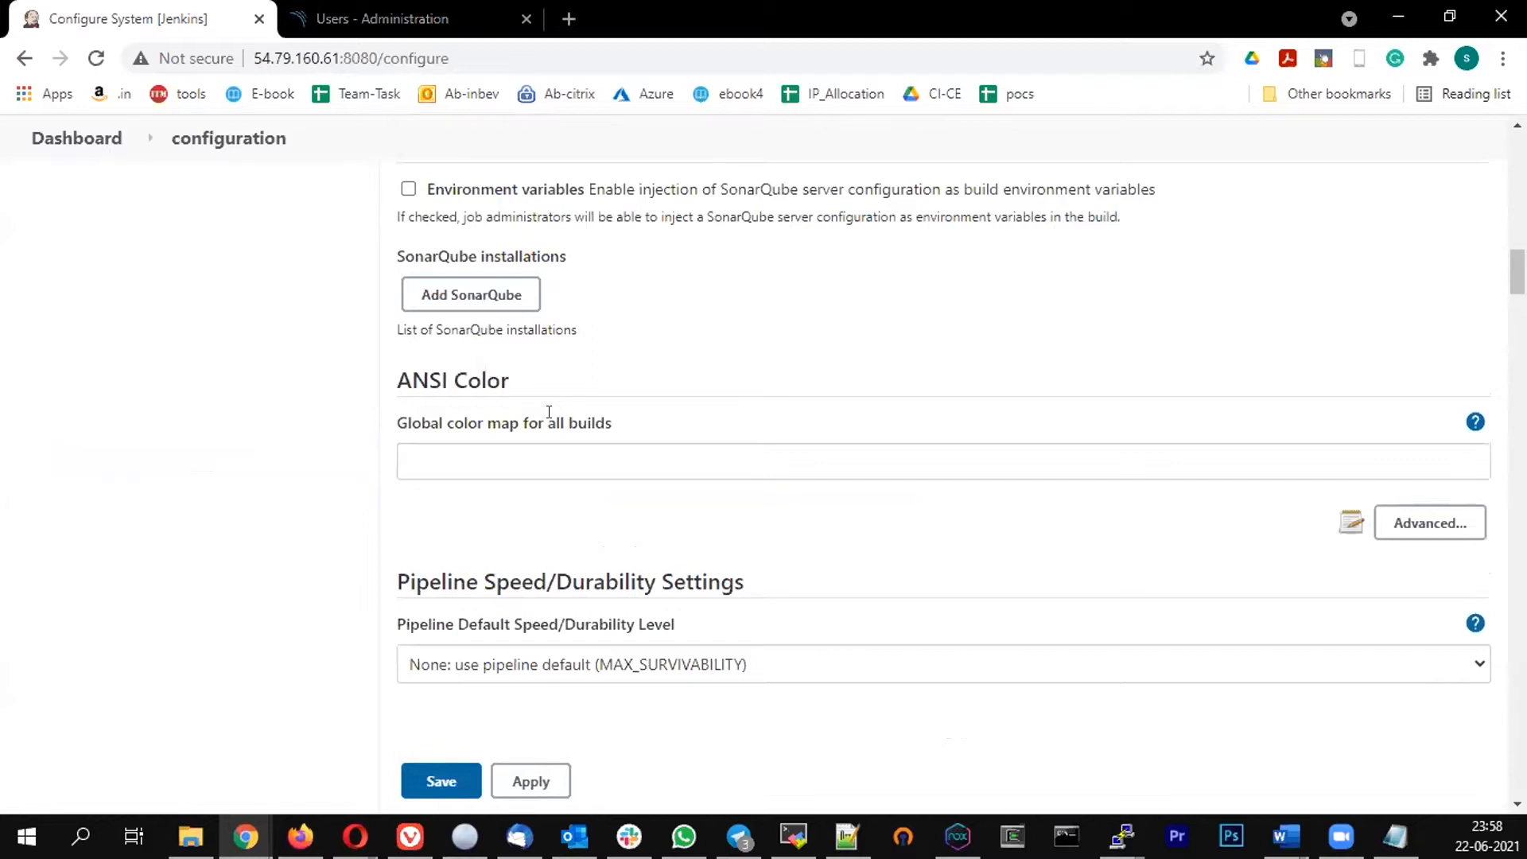
scroll(549, 411, "up", 3)
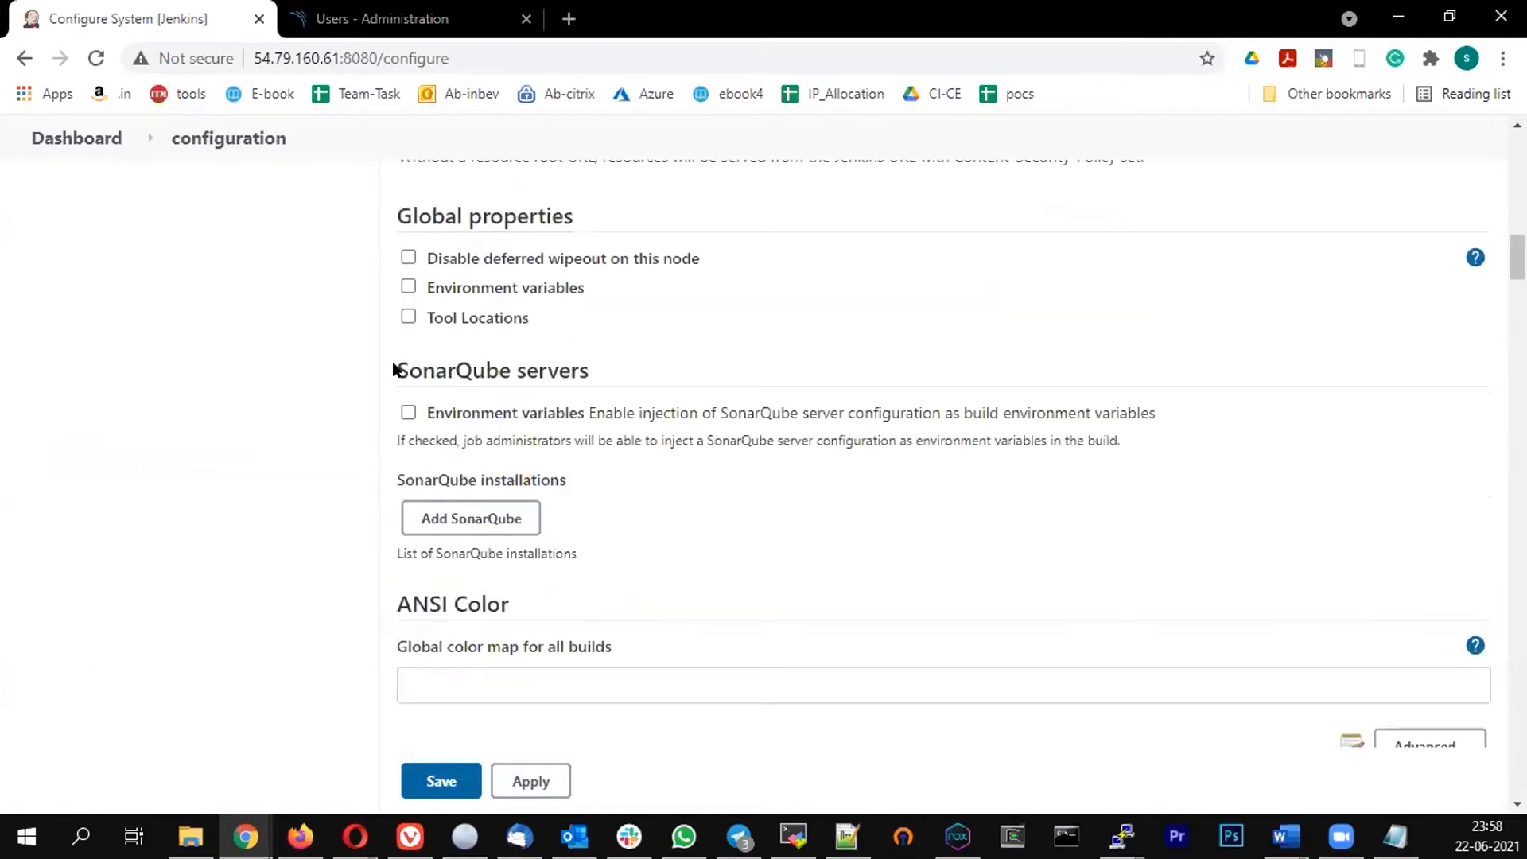
left_click_drag(394, 367, 620, 357)
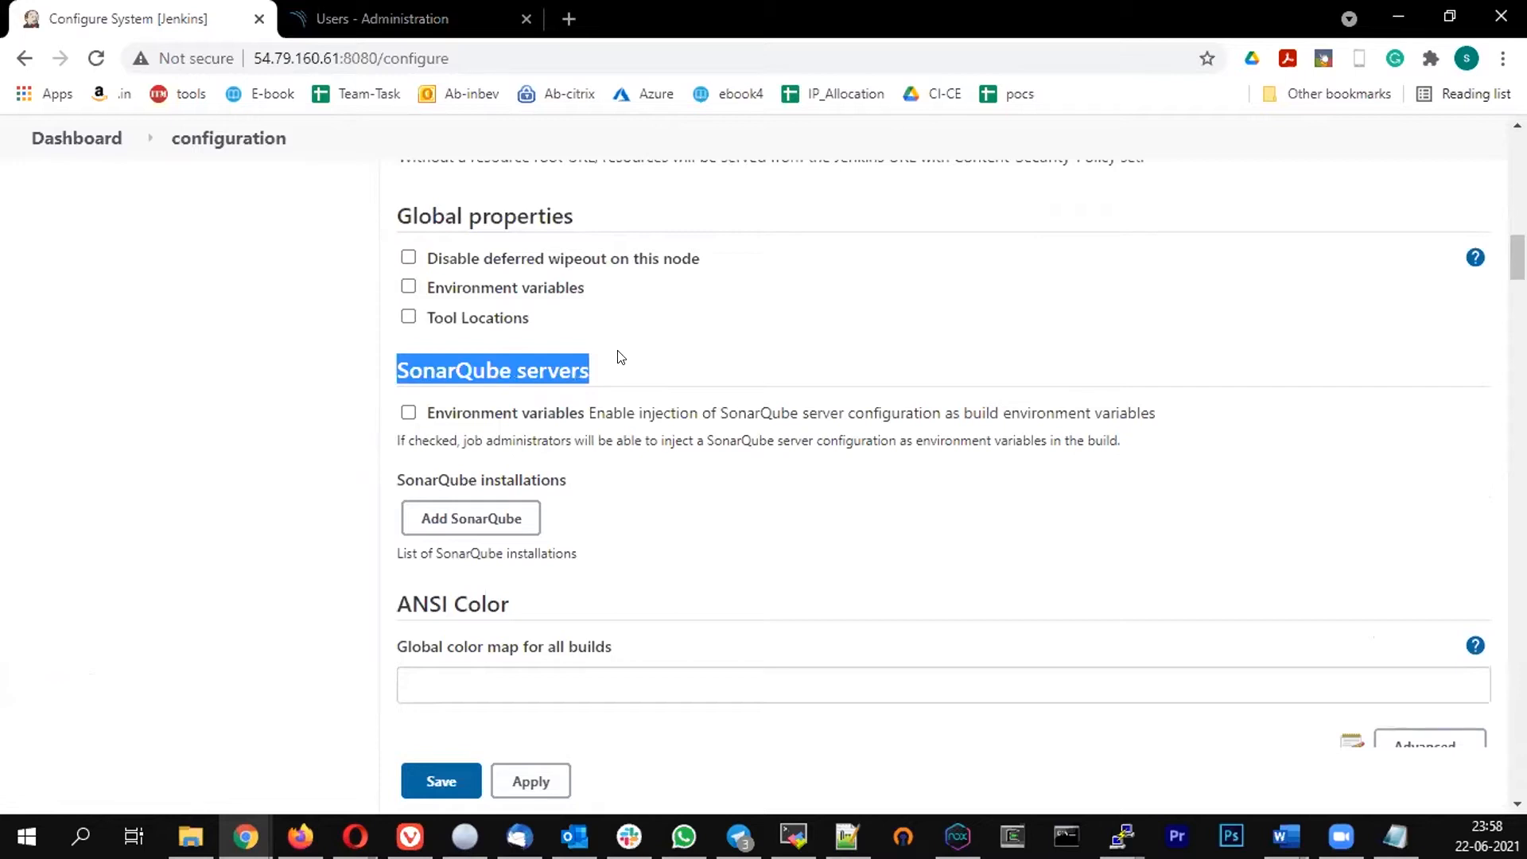
left_click(492, 519)
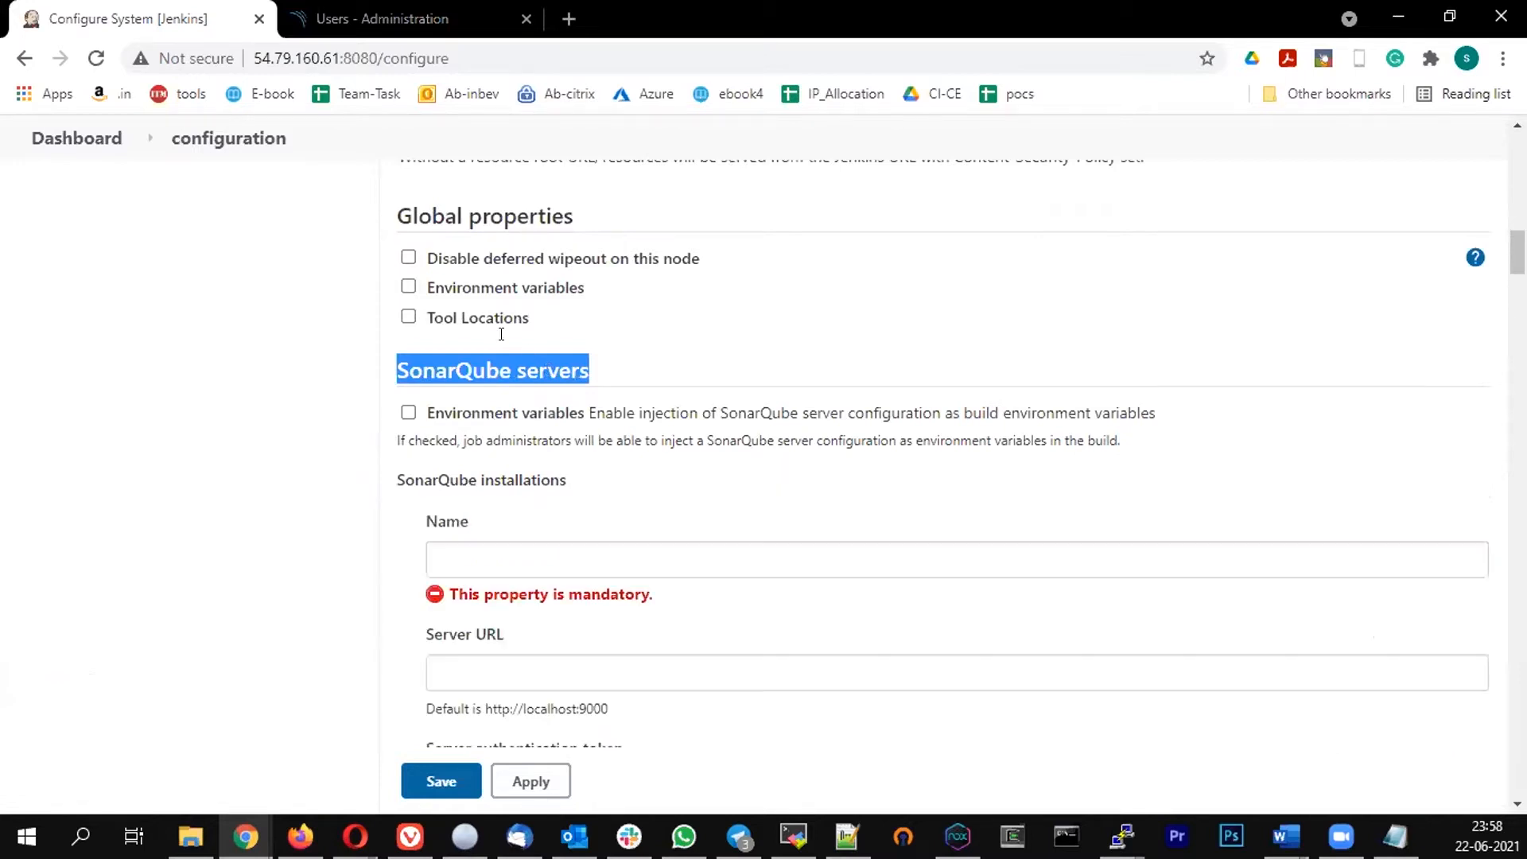
scroll(628, 350, "down", 3)
left_click(627, 347)
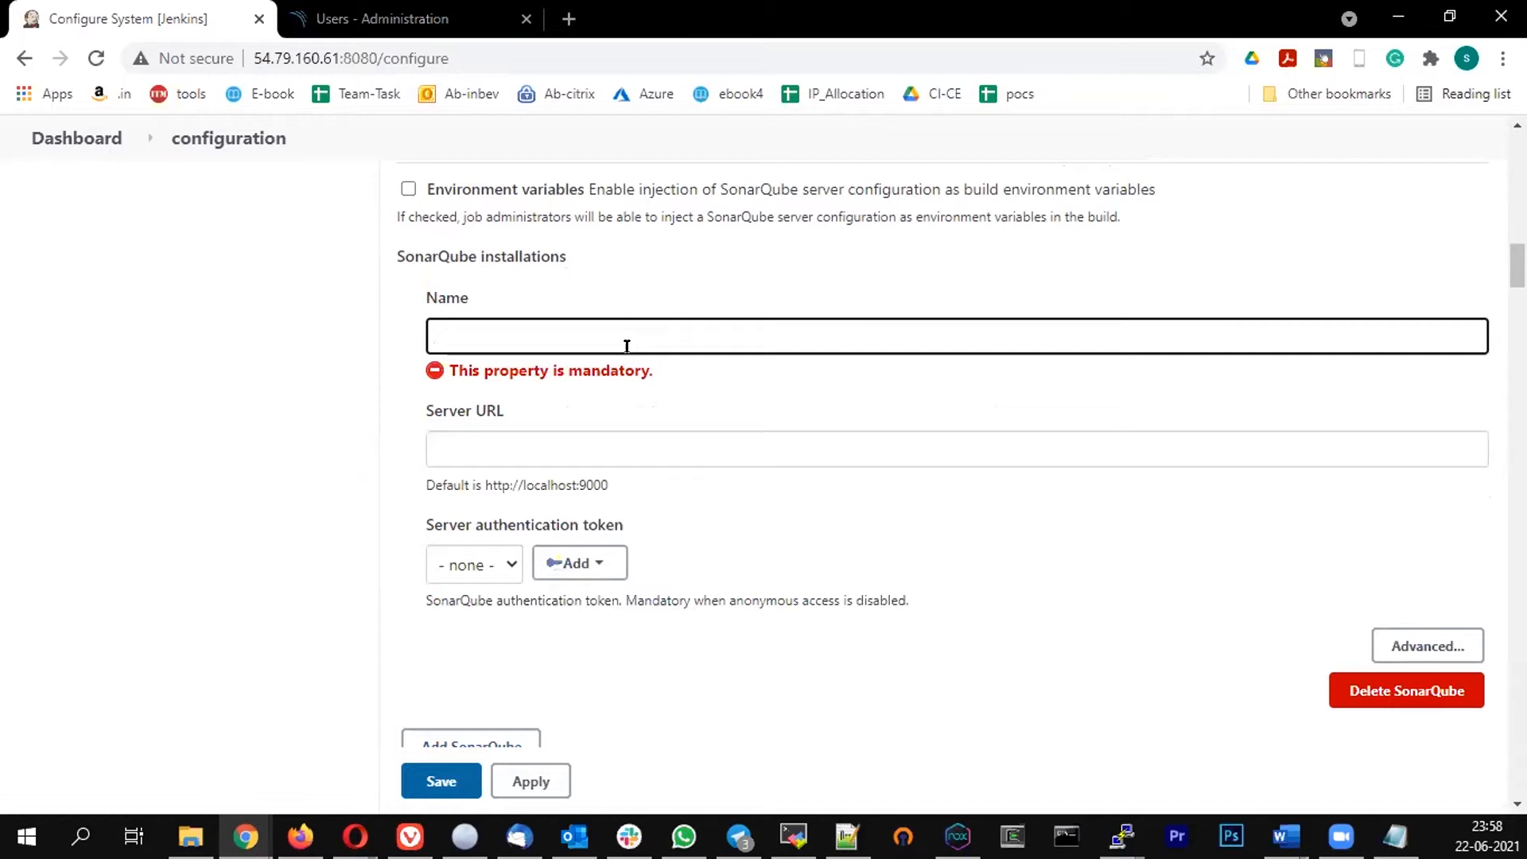
type("sonar")
left_click(468, 418)
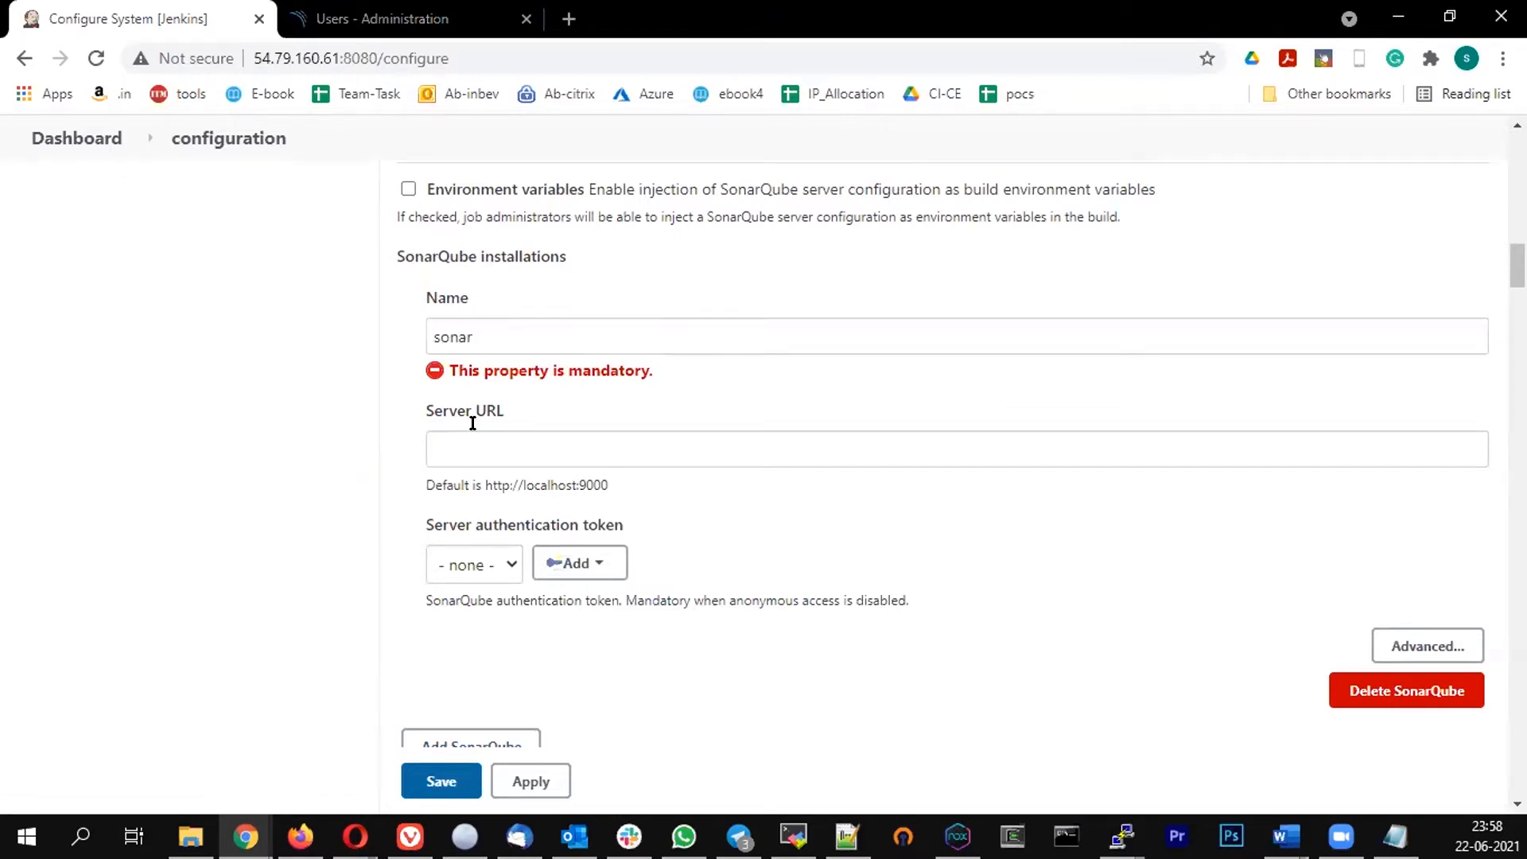
left_click(374, 18)
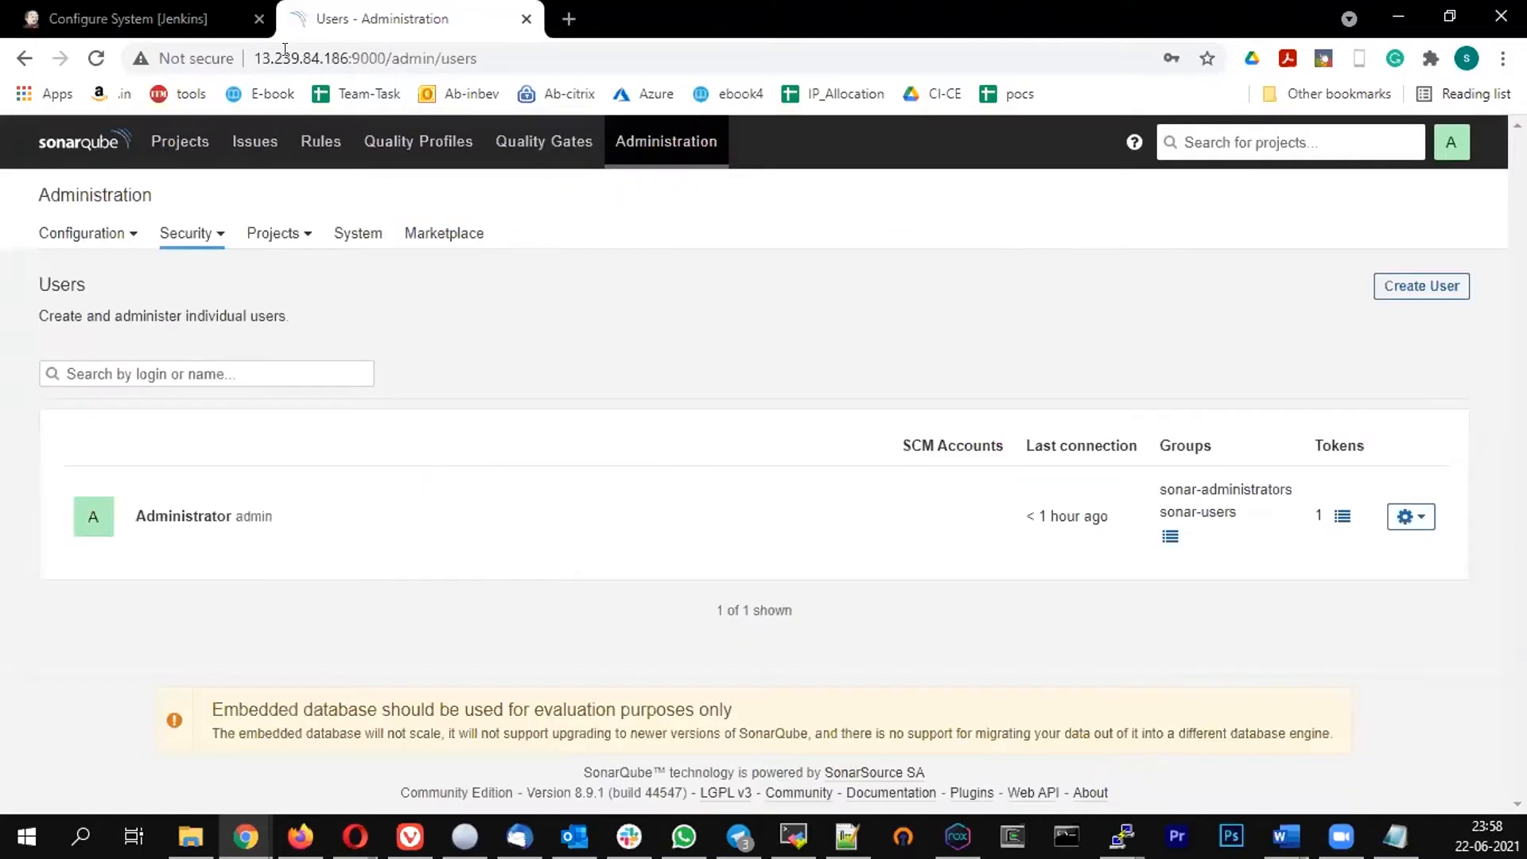
left_click_drag(386, 58, 331, 58)
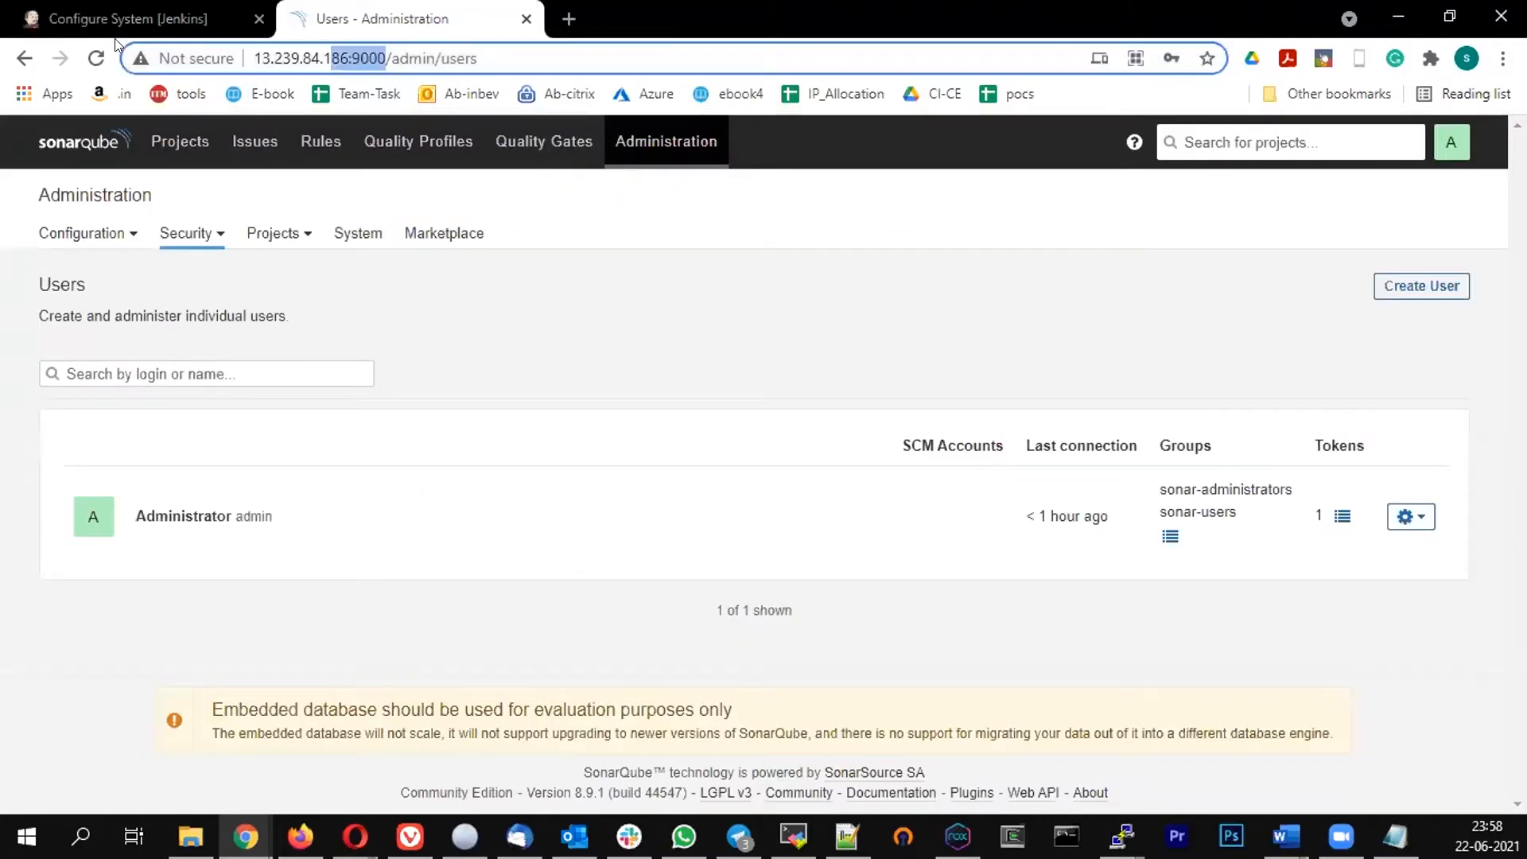
key("ctrl+Page_Up")
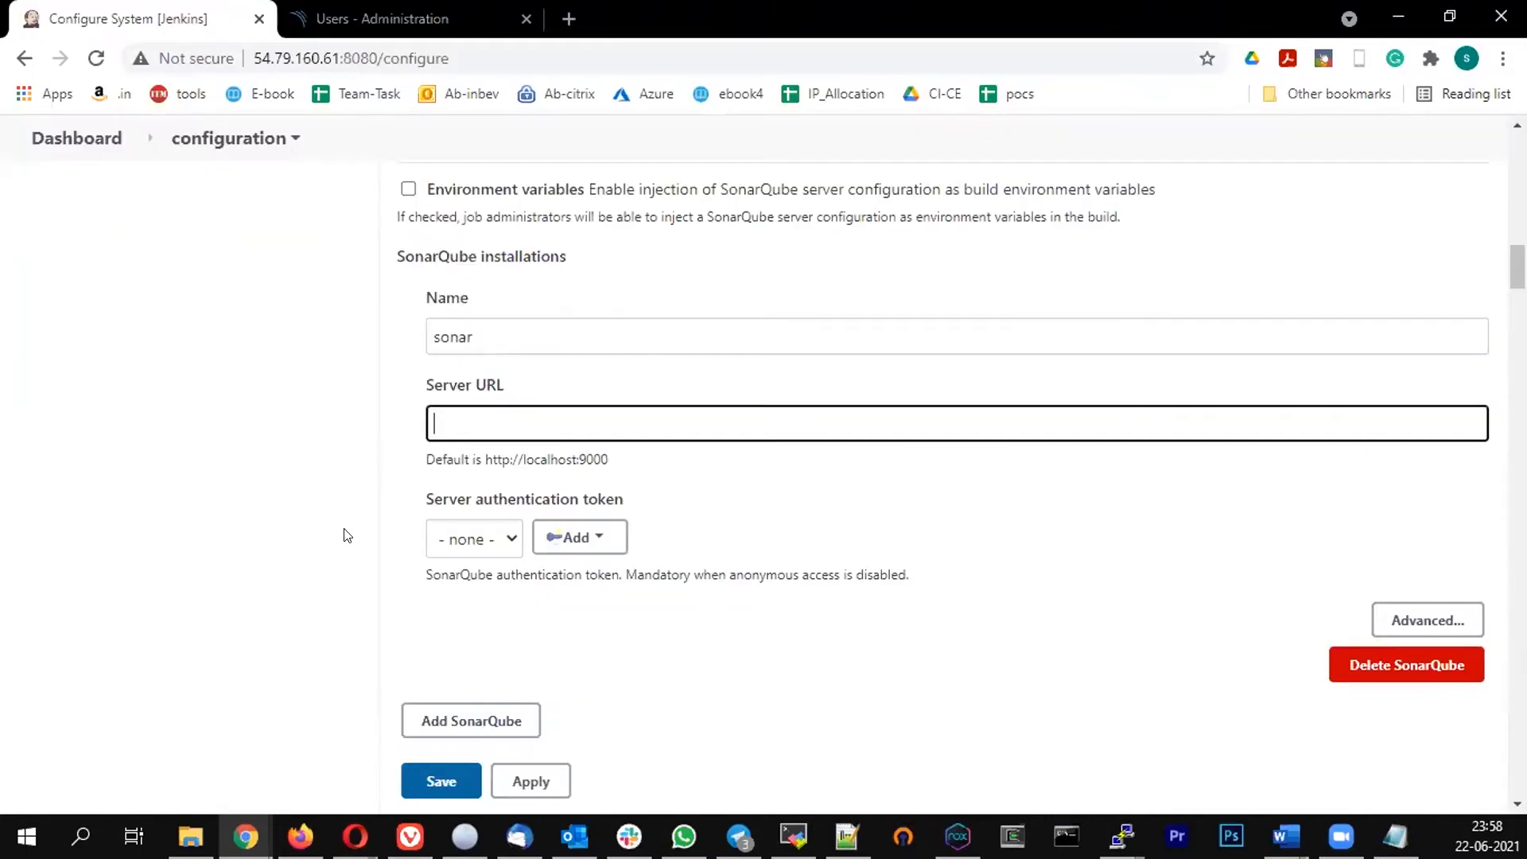
type("http://13.239.84.186:9000/")
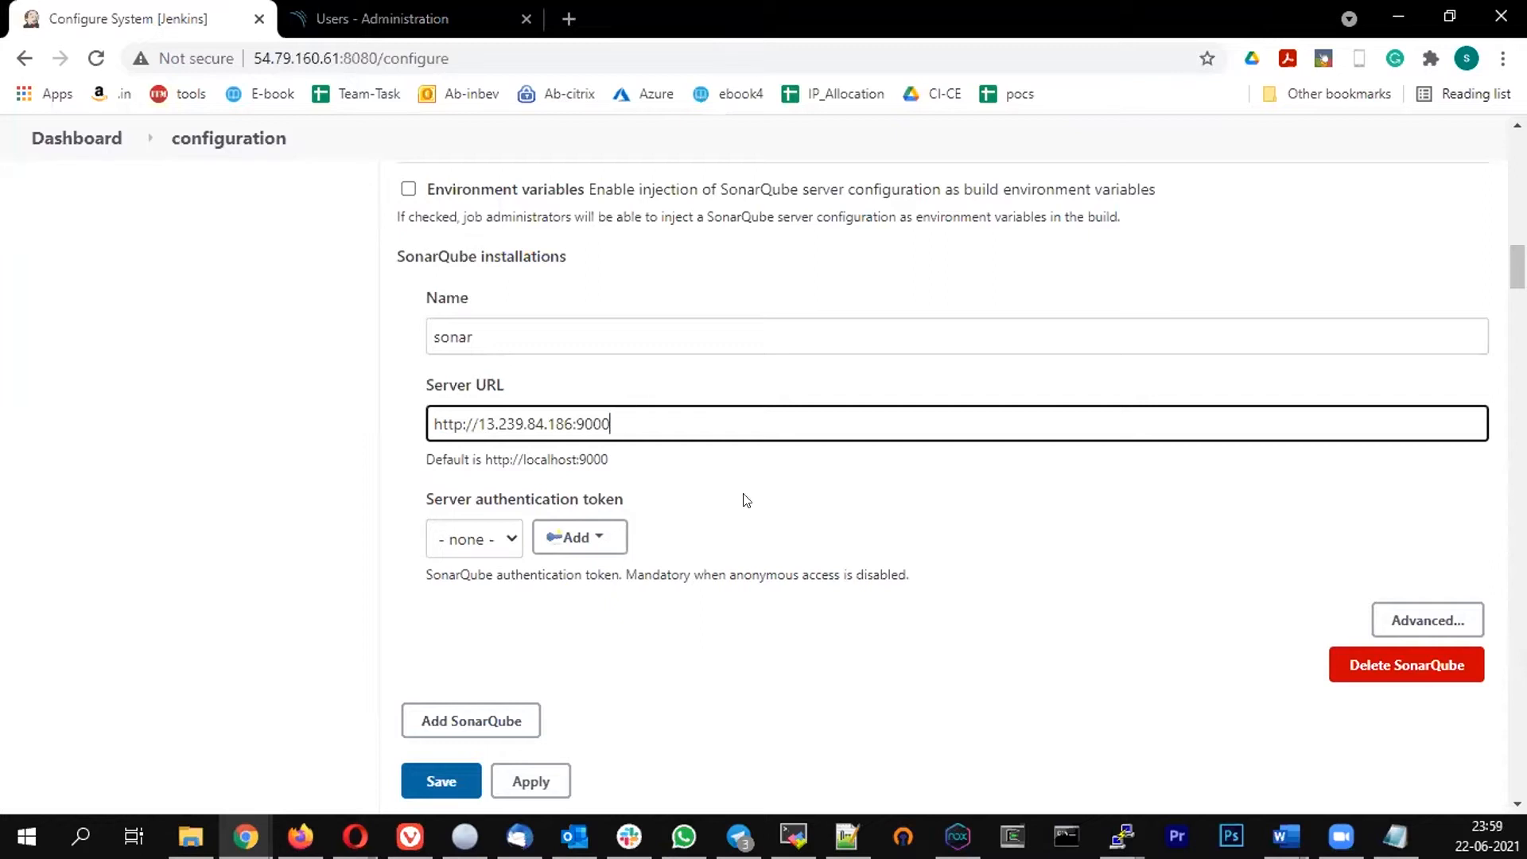
left_click(716, 513)
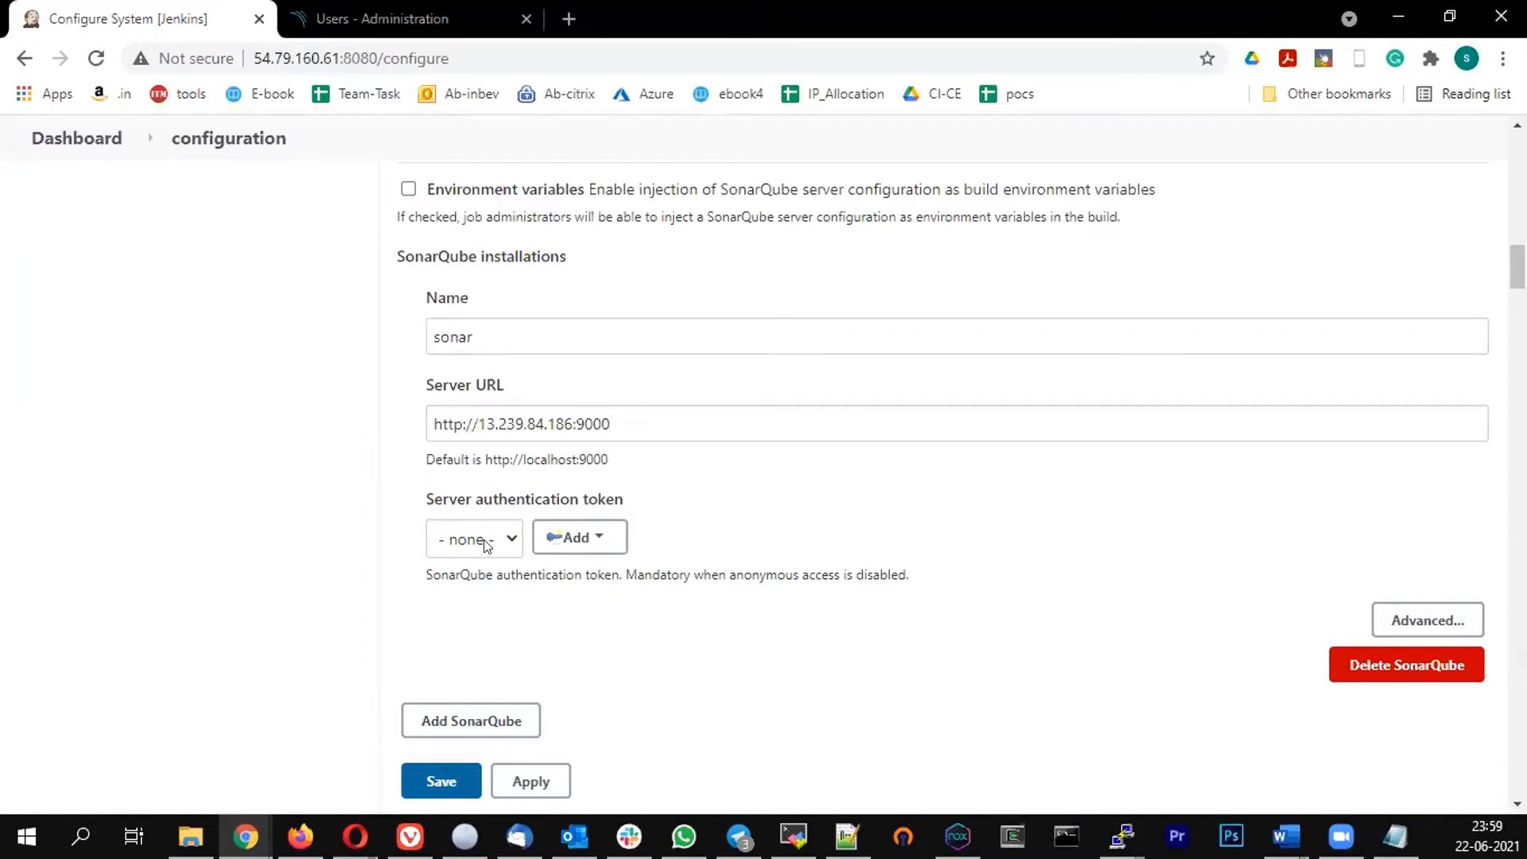
Select the sonar credential as the server authentication token and save the system configuration
left_click(485, 545)
left_click(473, 586)
left_click(690, 426)
scroll(680, 513, "down", 1)
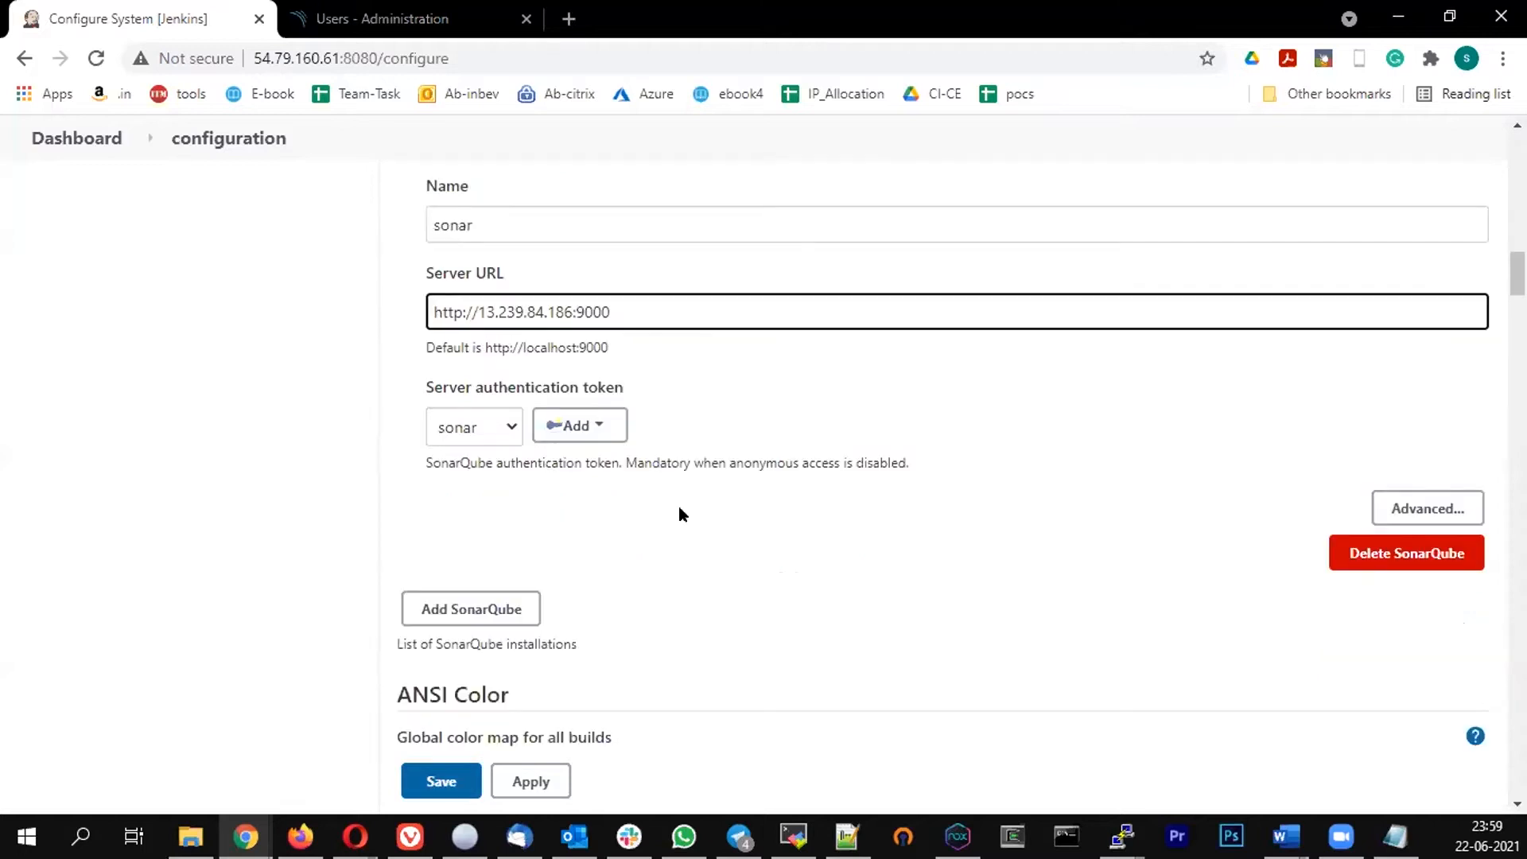
left_click(428, 781)
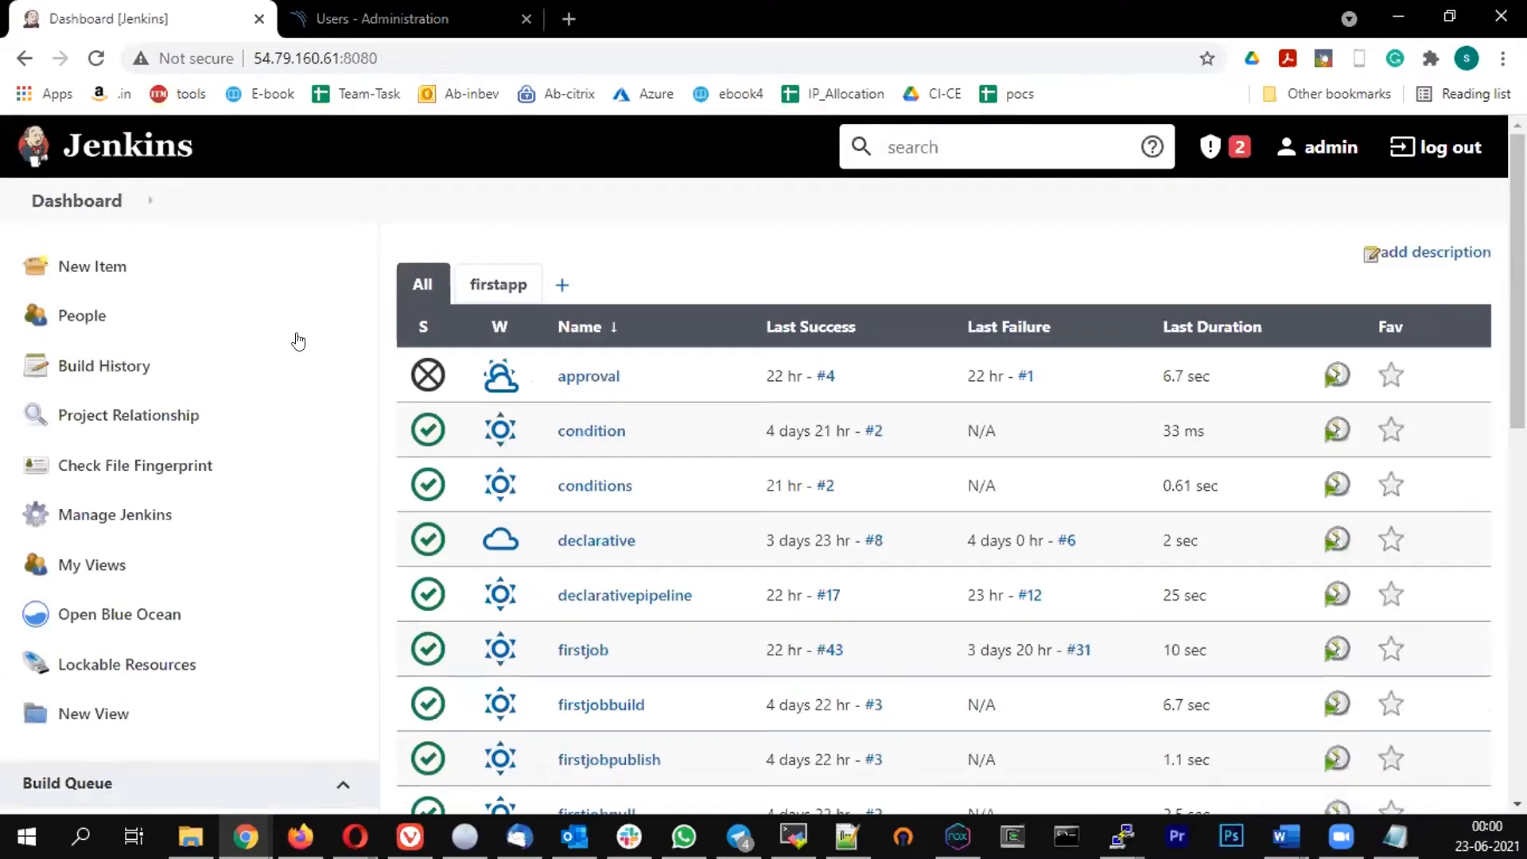
scroll(135, 409, "down", 1)
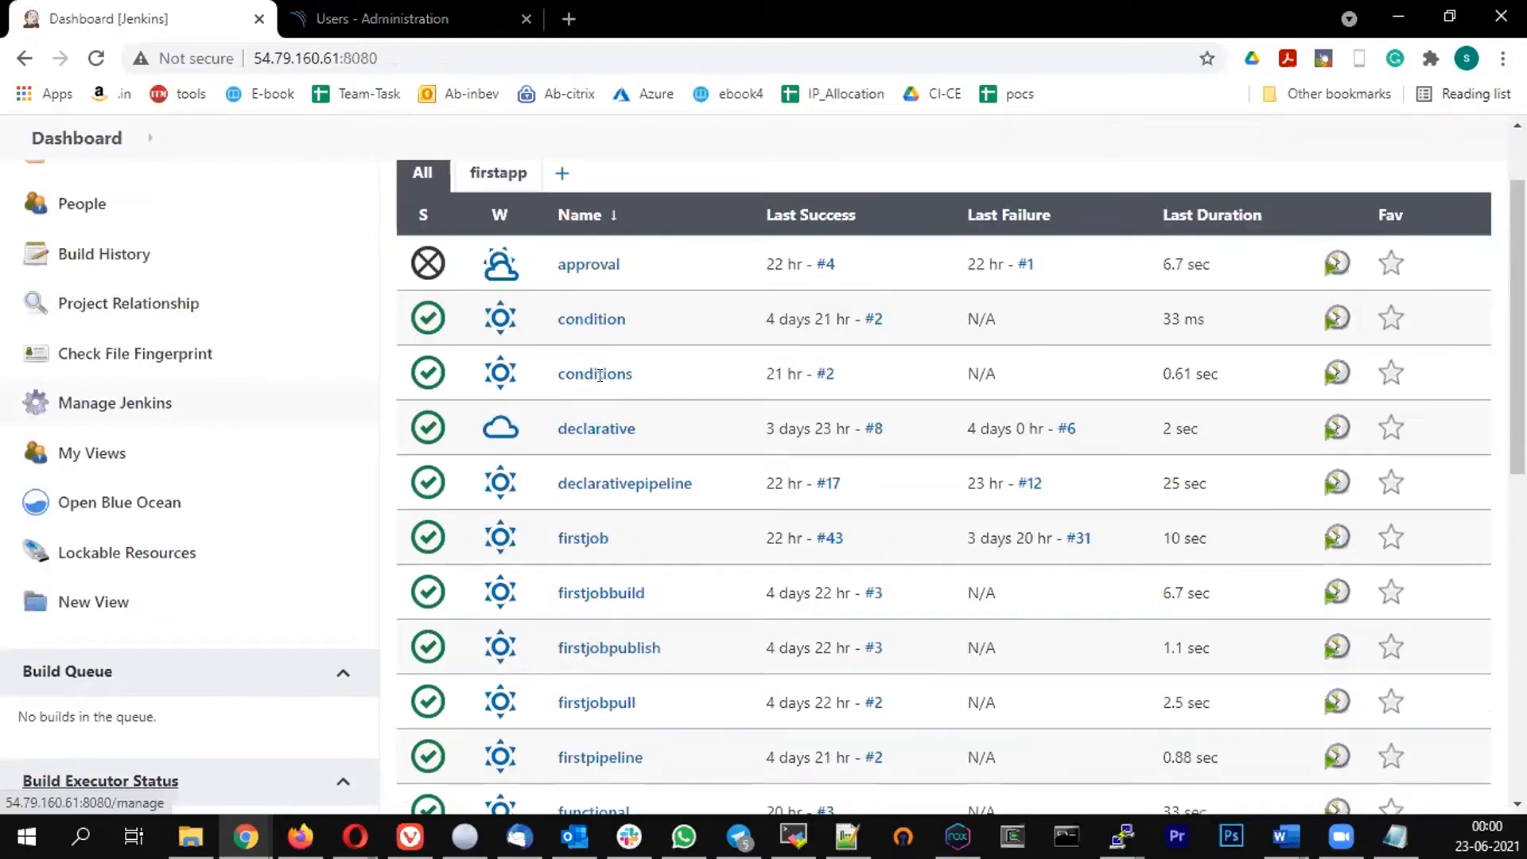
Open Global Tool Configuration and review the SonarQube Scanner installation named sonar
scroll(1026, 199, "down", 6)
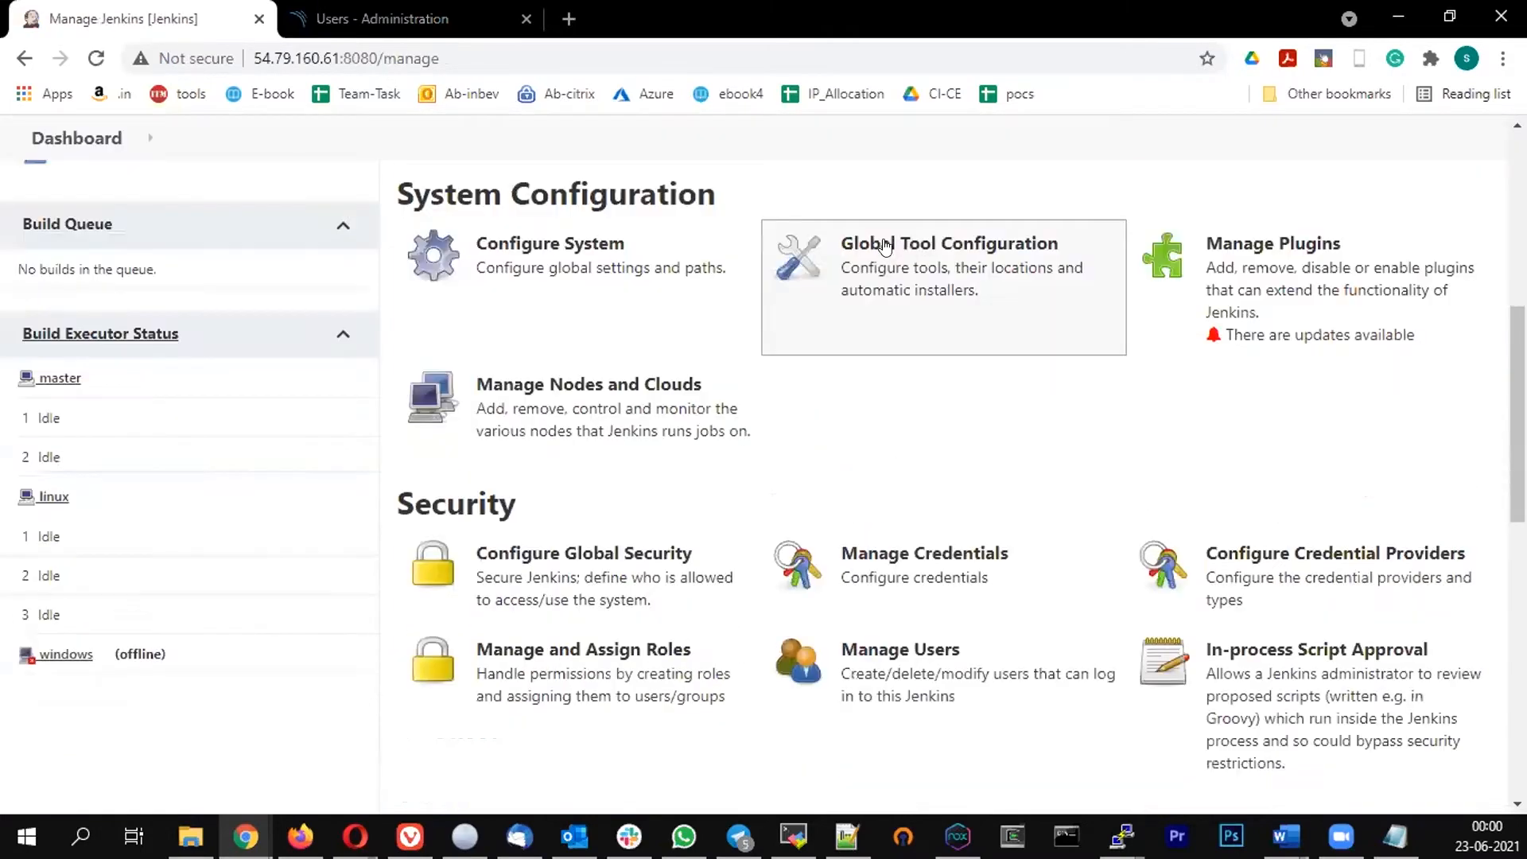
left_click(938, 339)
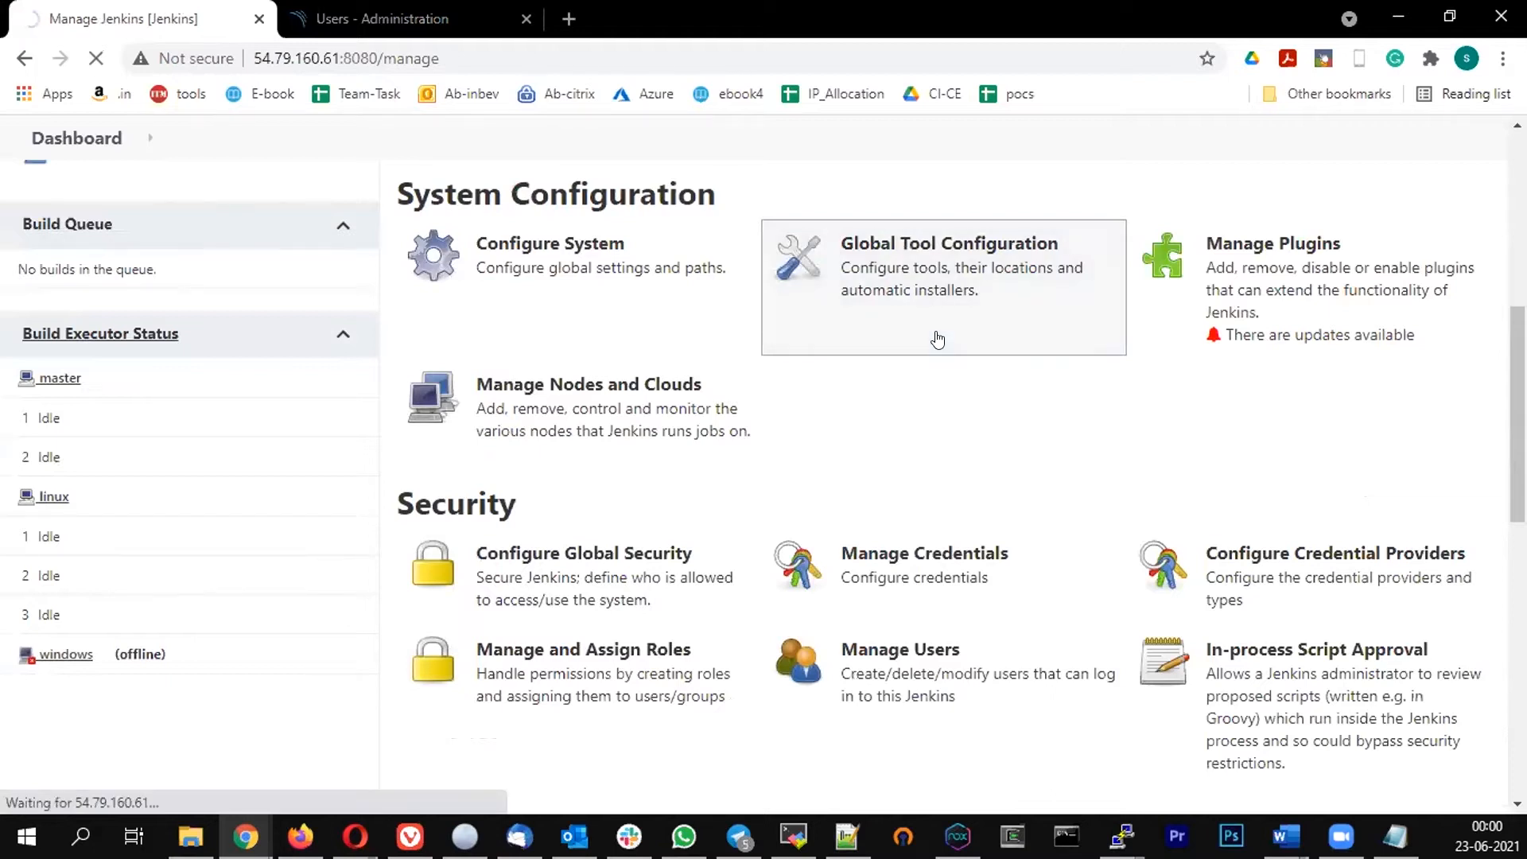
scroll(687, 444, "down", 10)
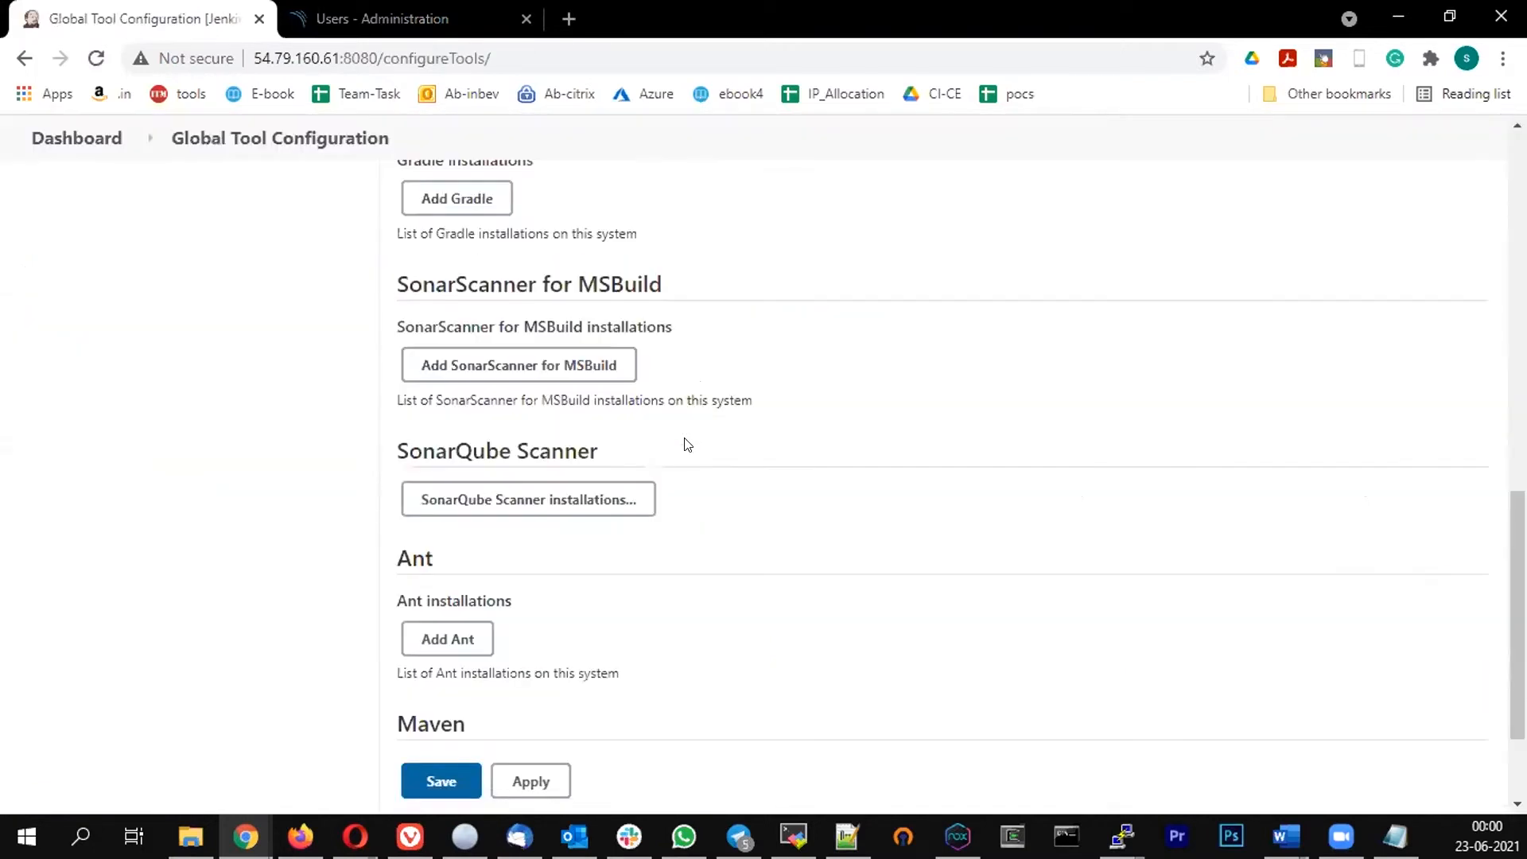
scroll(528, 306, "down", 2)
left_click(528, 388)
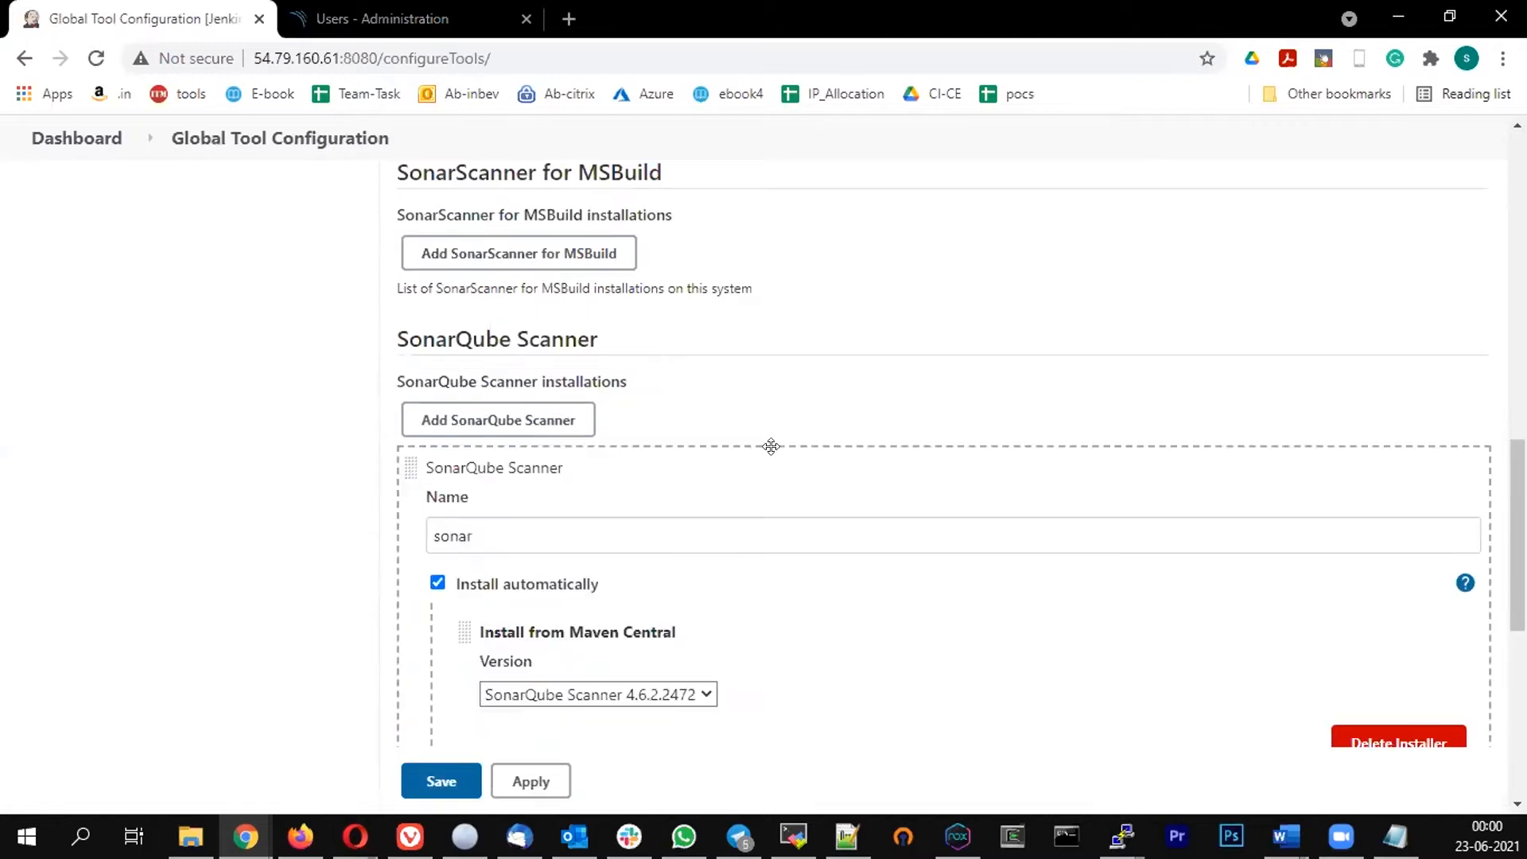
scroll(770, 447, "down", 3)
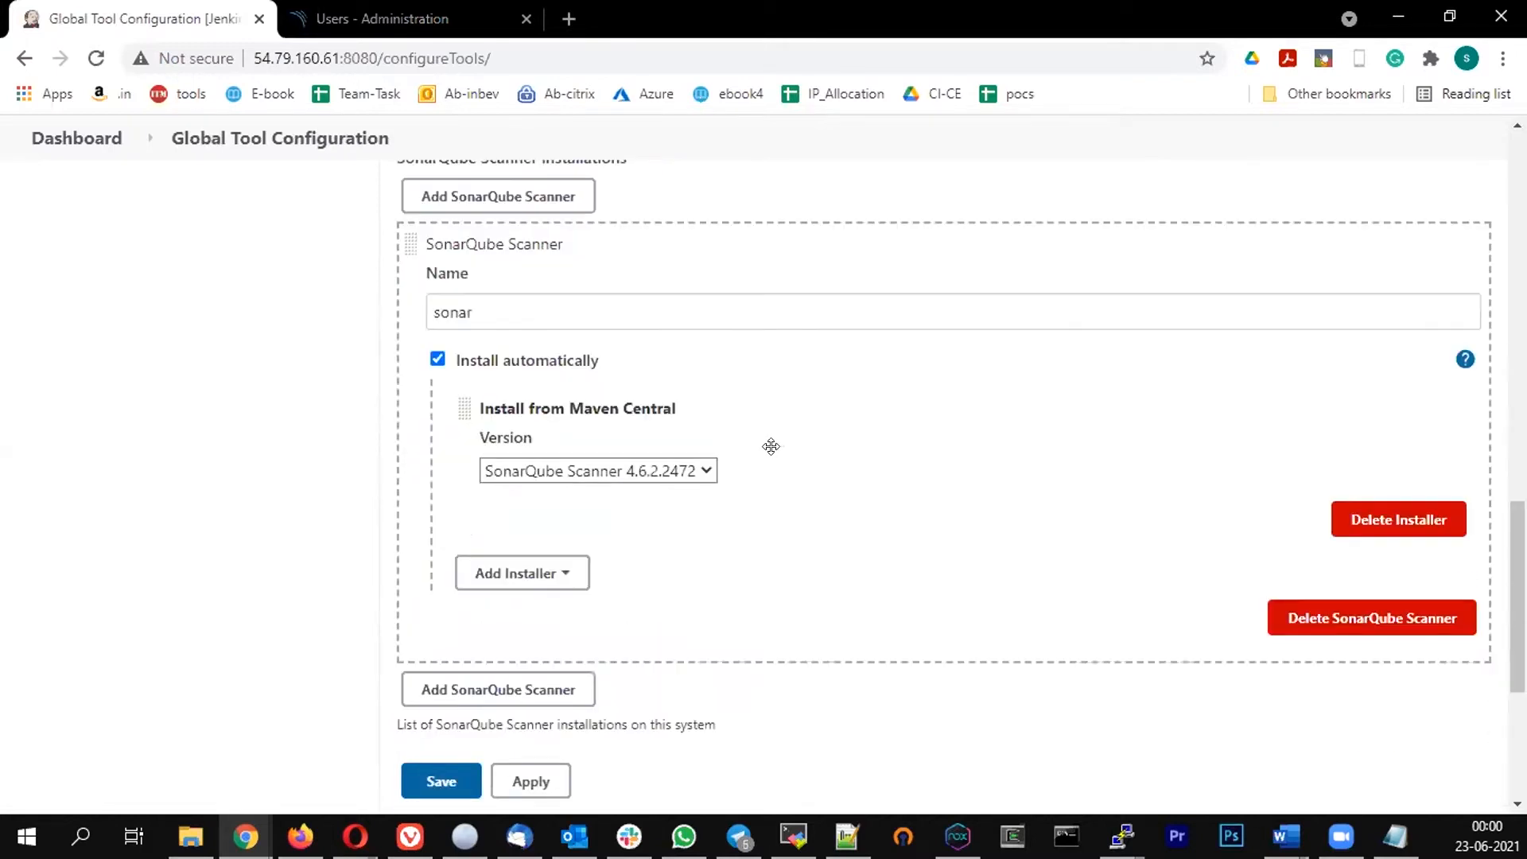
left_click(477, 304)
key("ctrl+a")
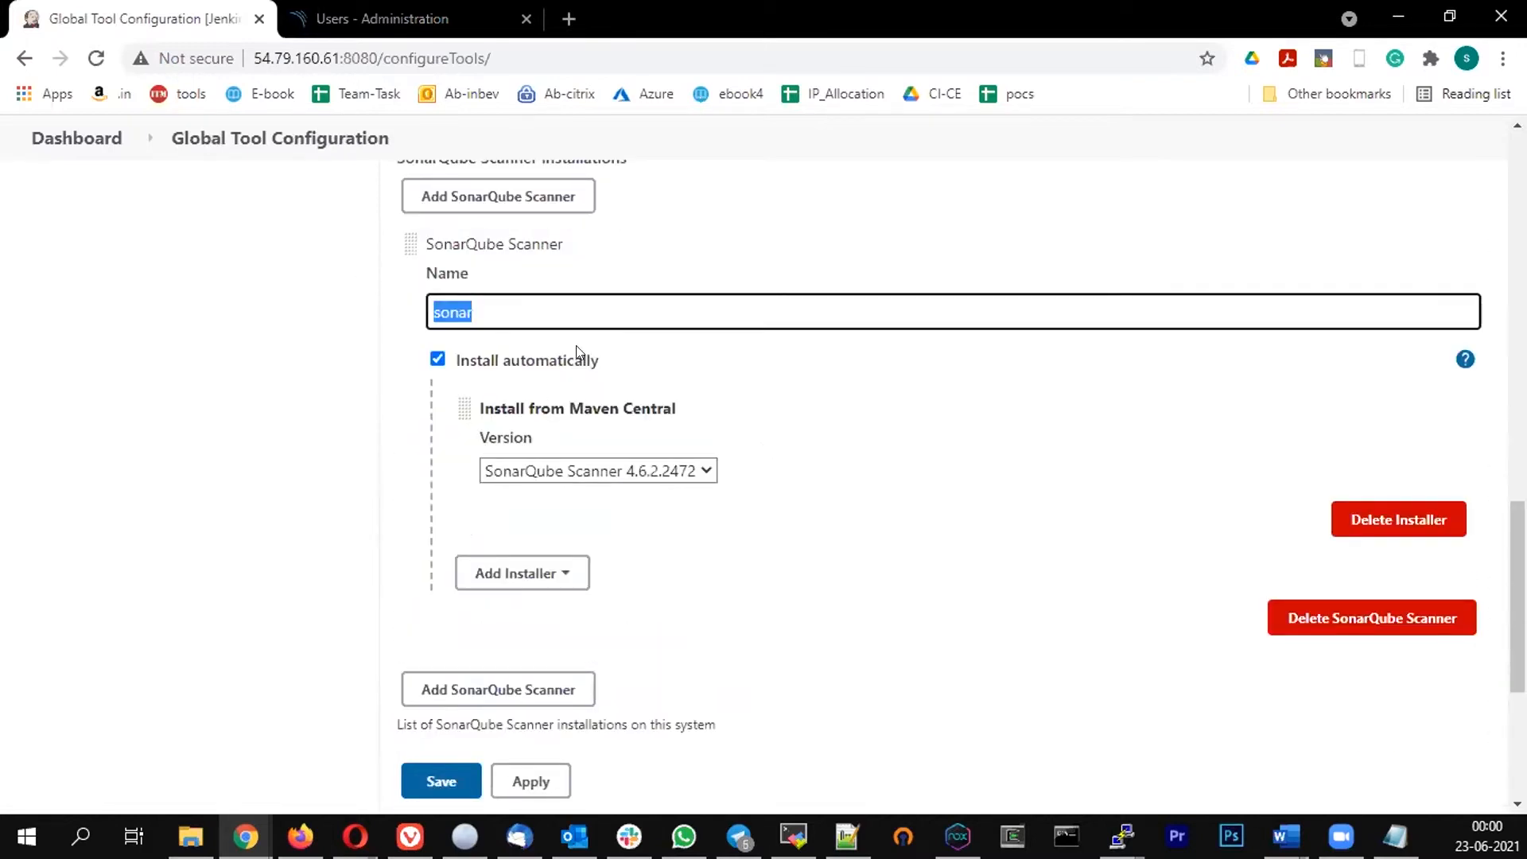
scroll(520, 229, "up", 2)
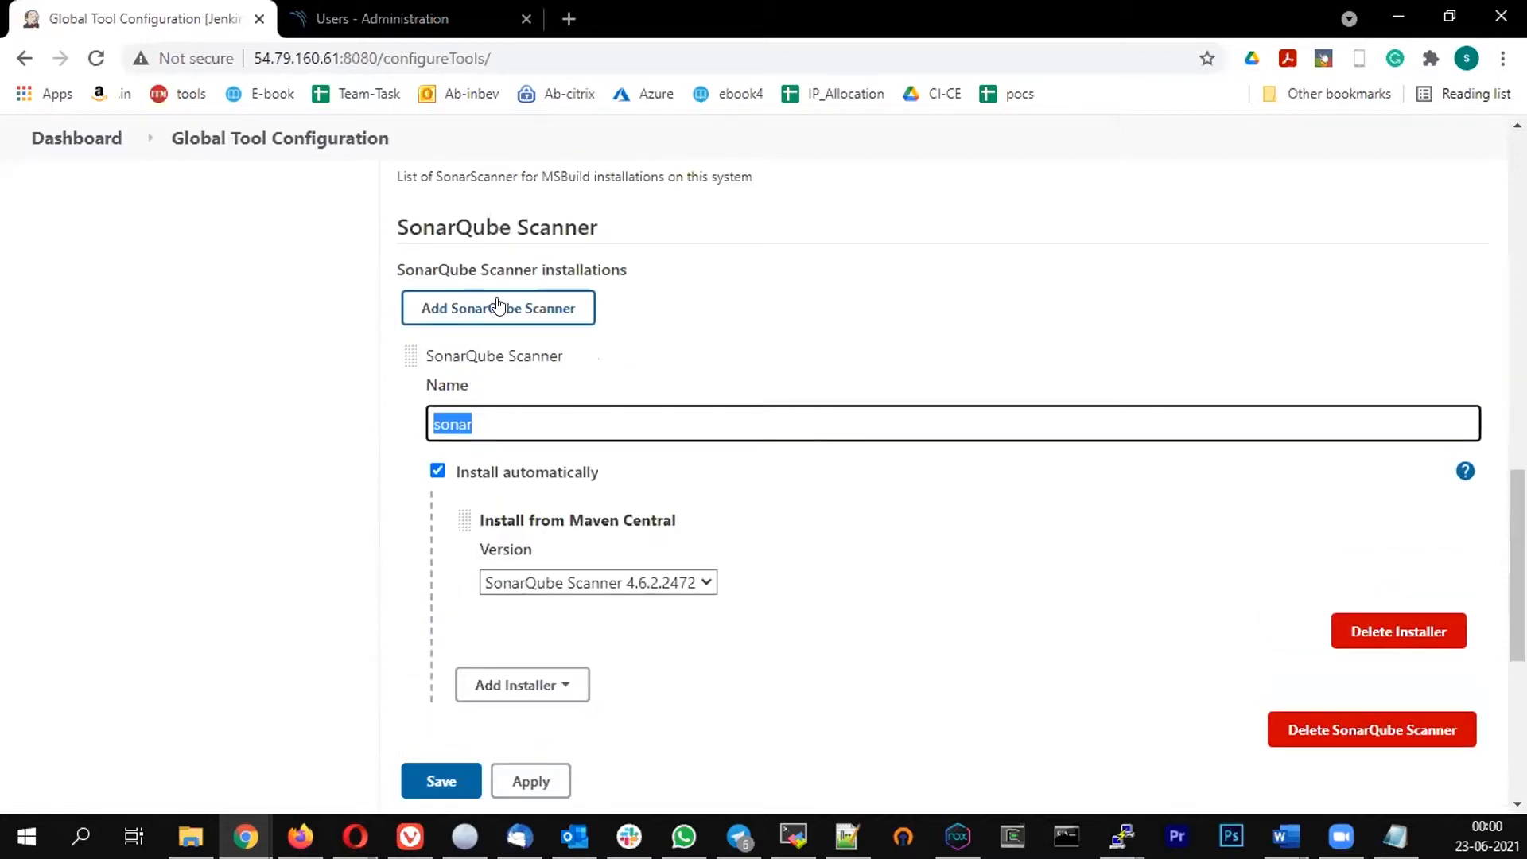
scroll(628, 397, "down", 2)
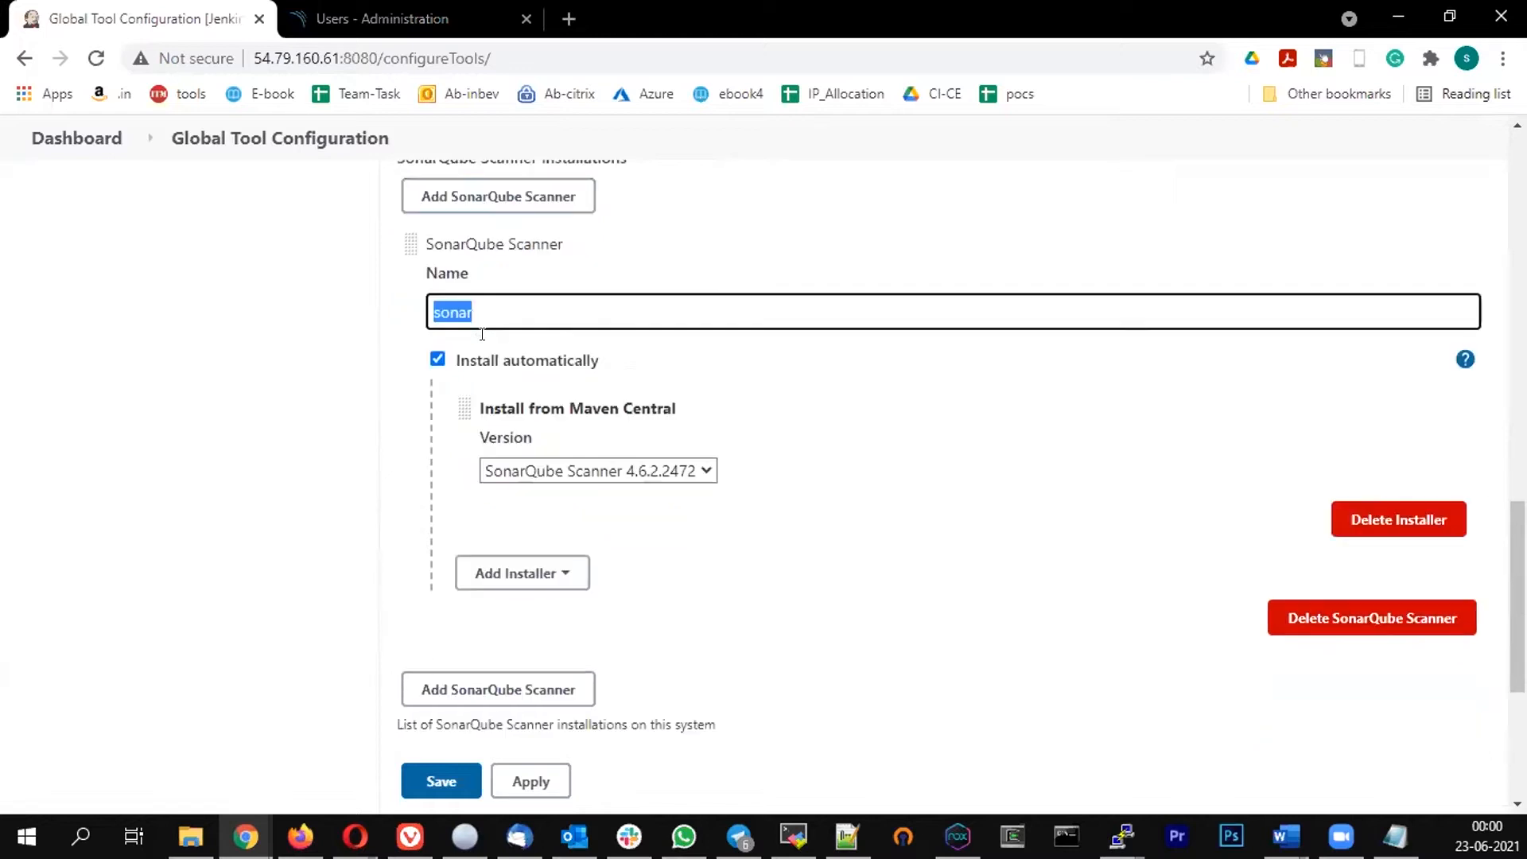
key("End")
scroll(561, 478, "up", 10)
scroll(64, 227, "up", 6)
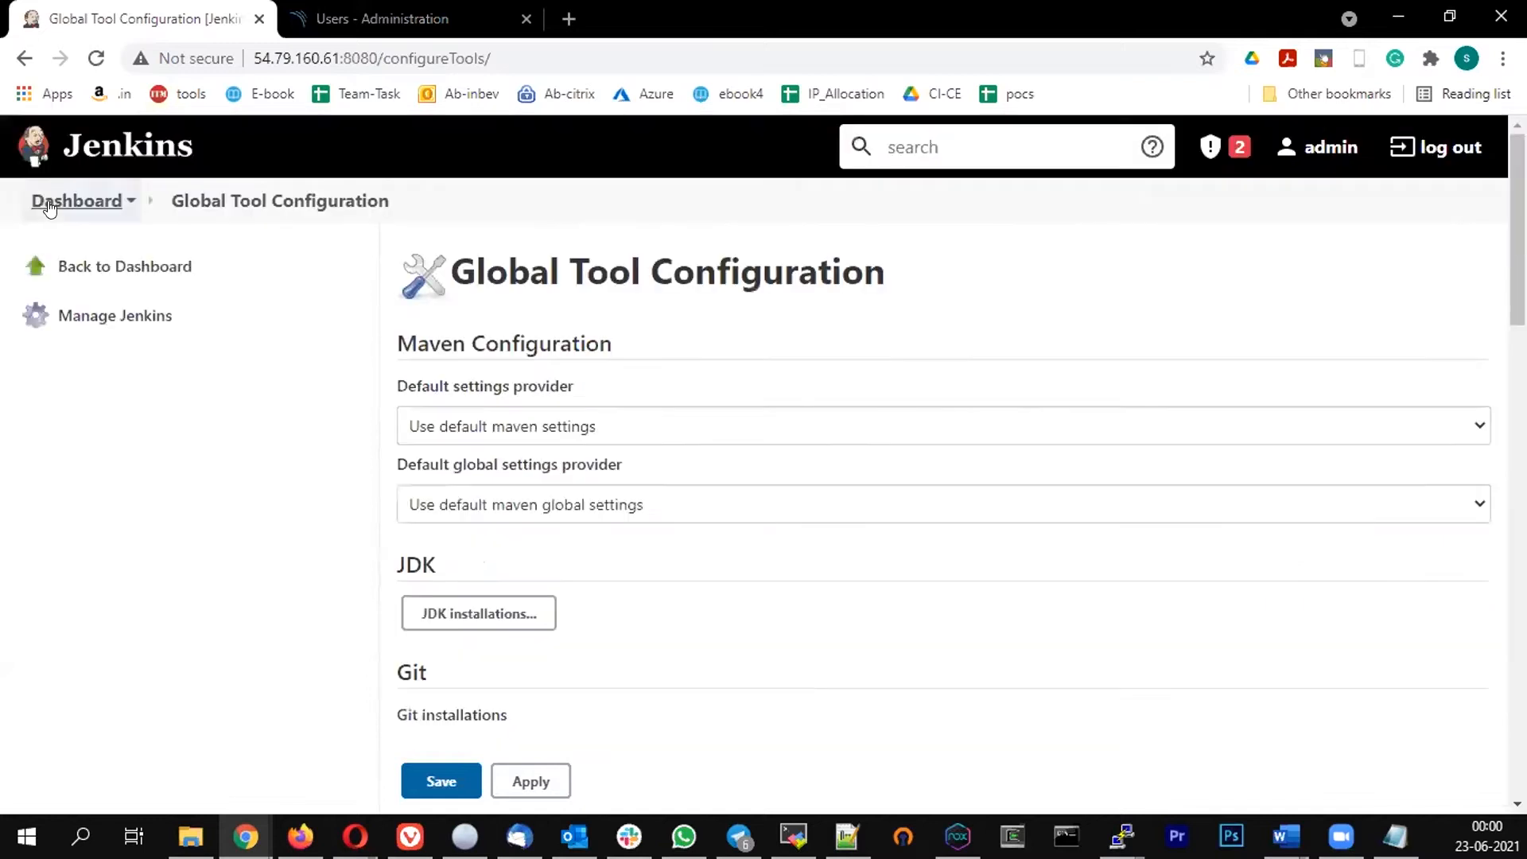
Return to the dashboard and create a new Pipeline item named sonar
left_click(187, 268)
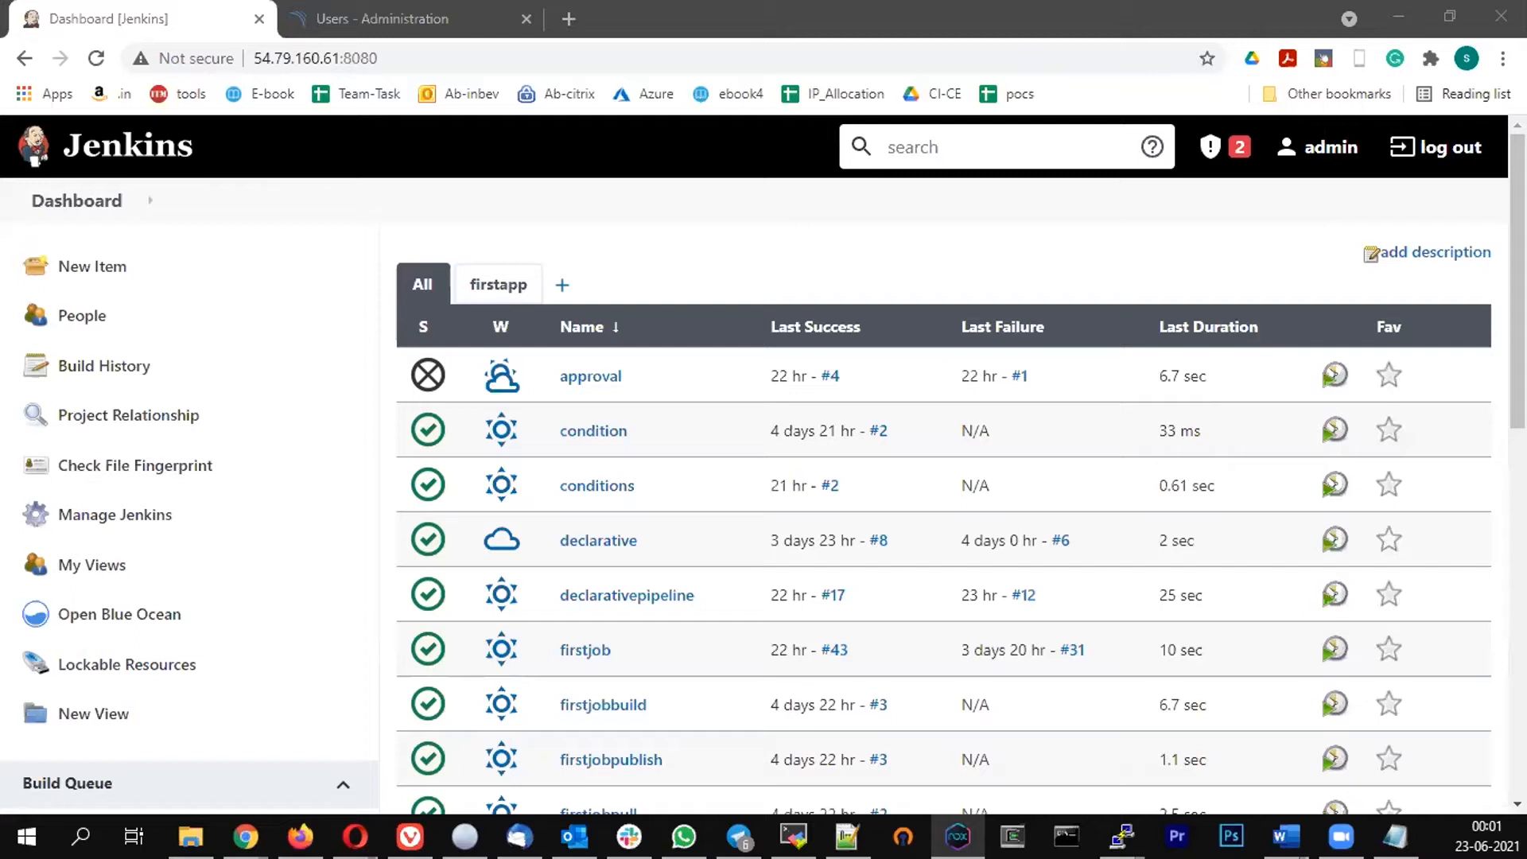
left_click(50, 263)
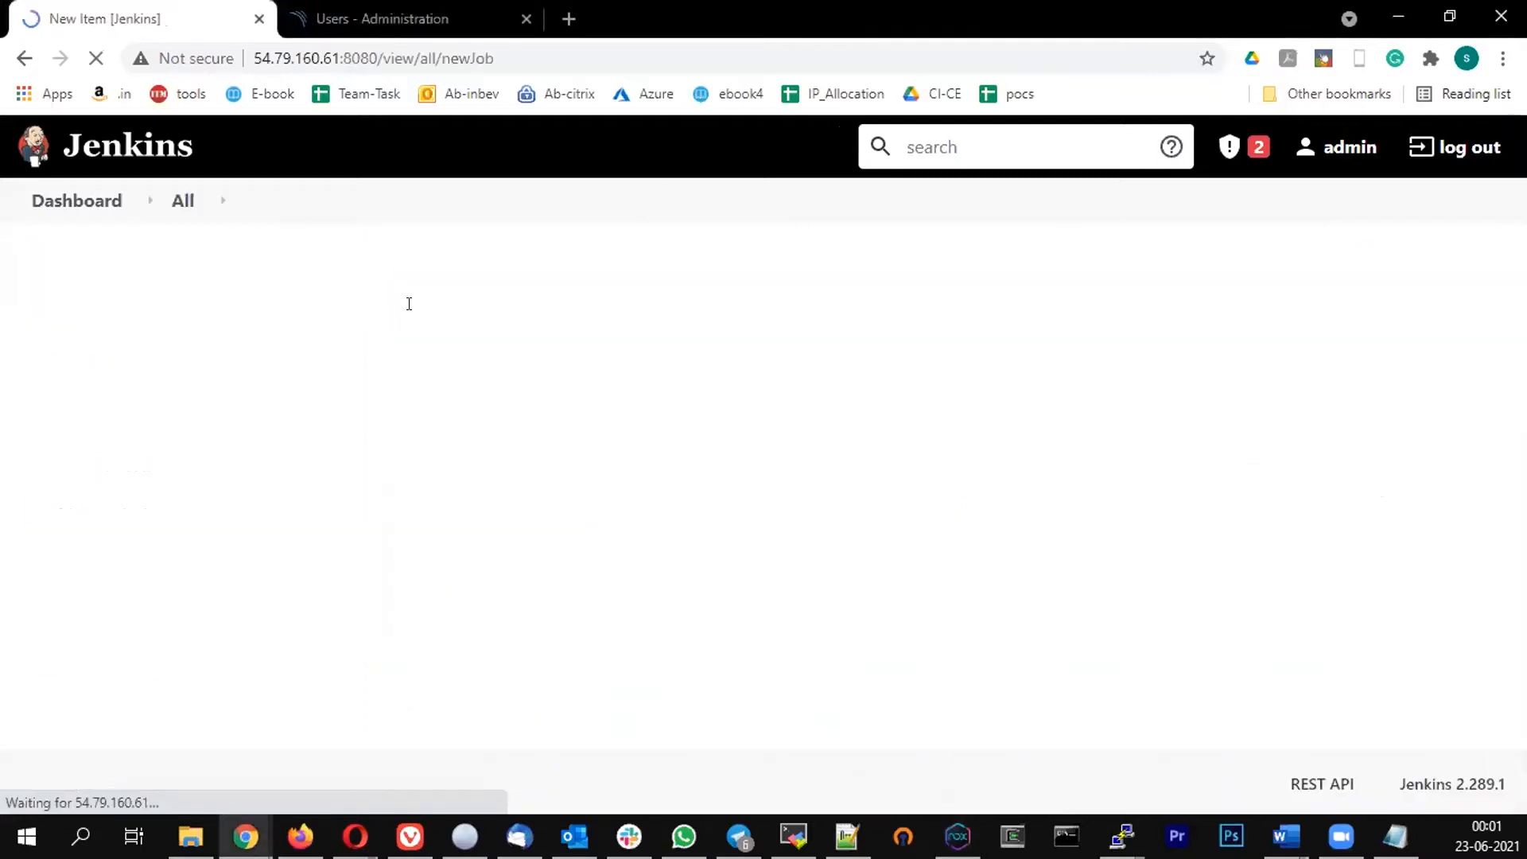
left_click(329, 335)
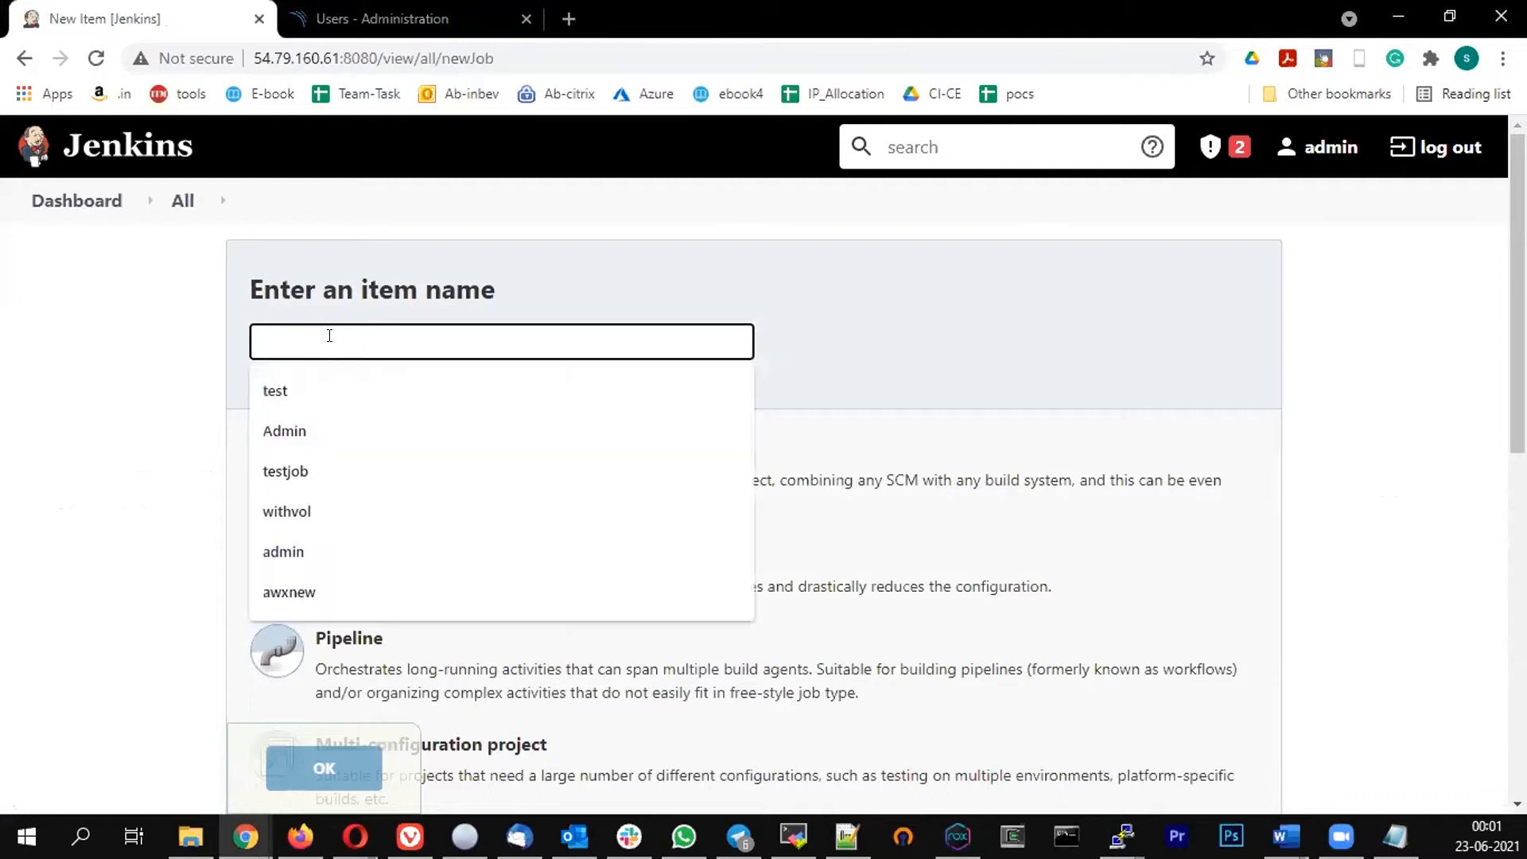
type("sonar")
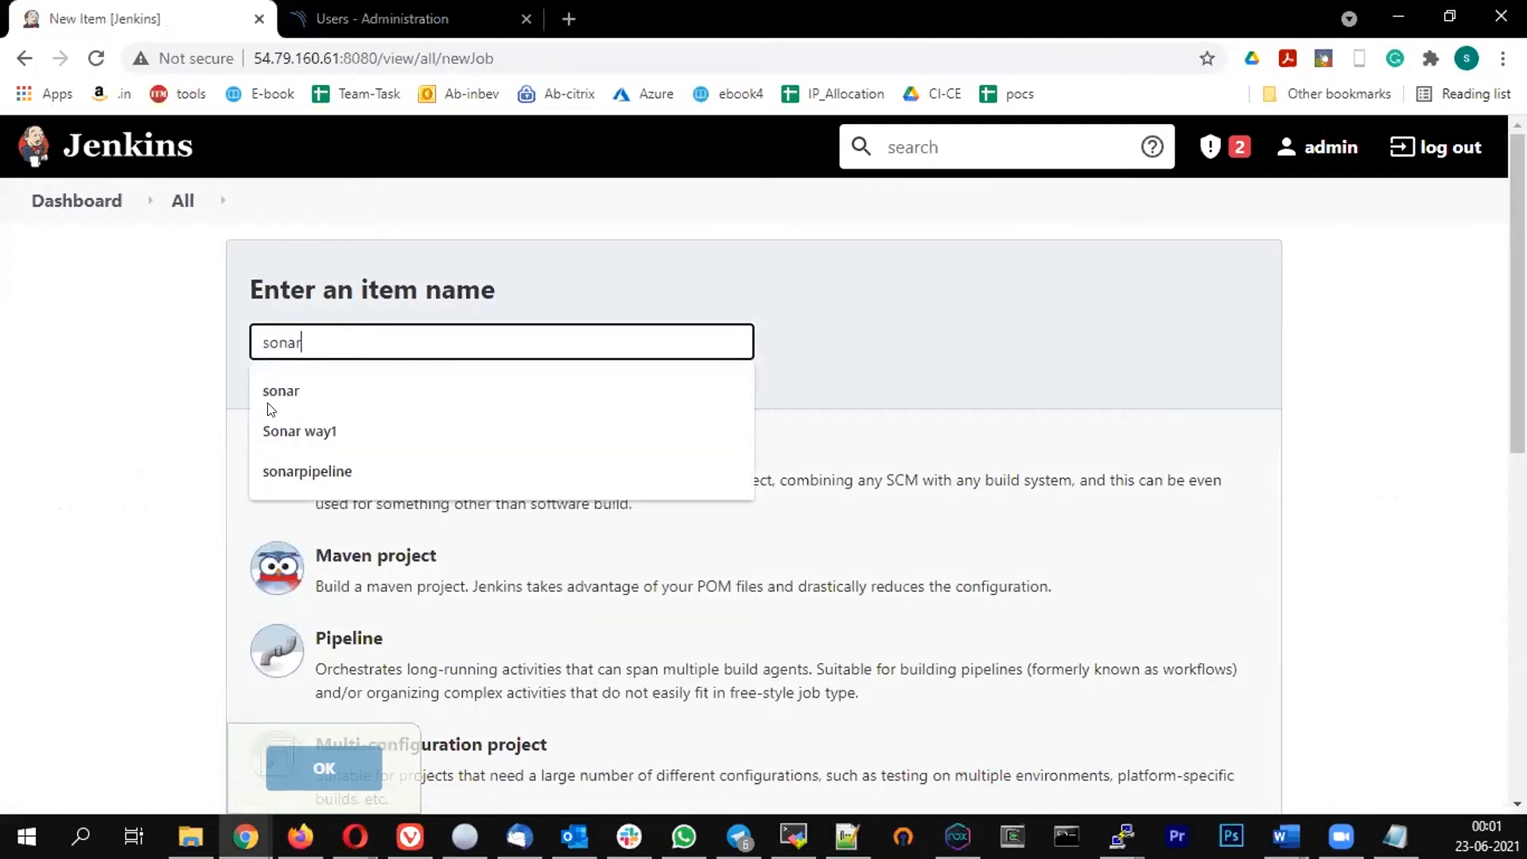
scroll(362, 369, "down", 1)
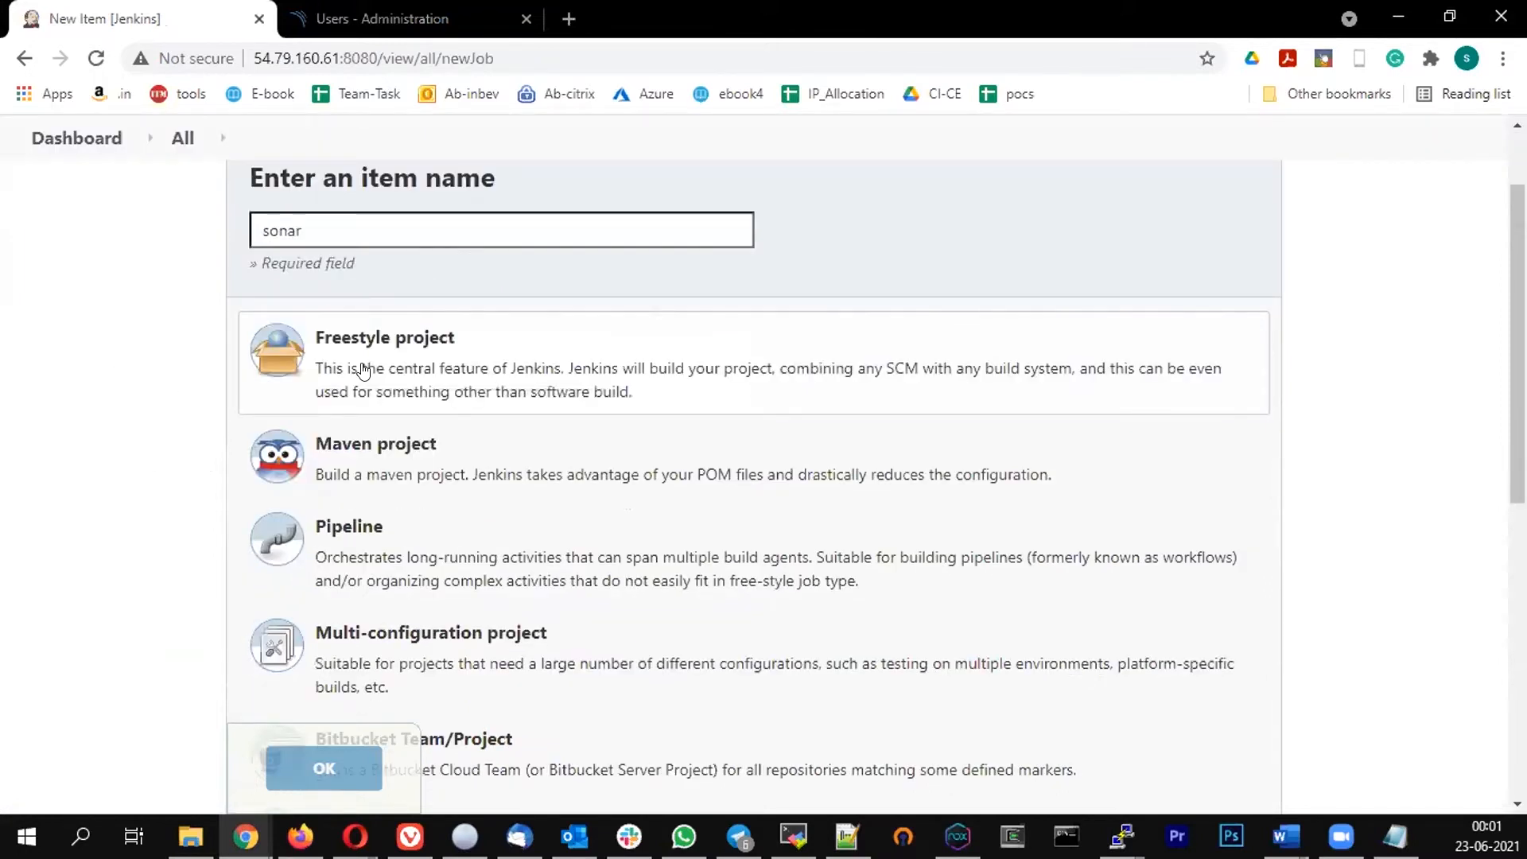
left_click(382, 577)
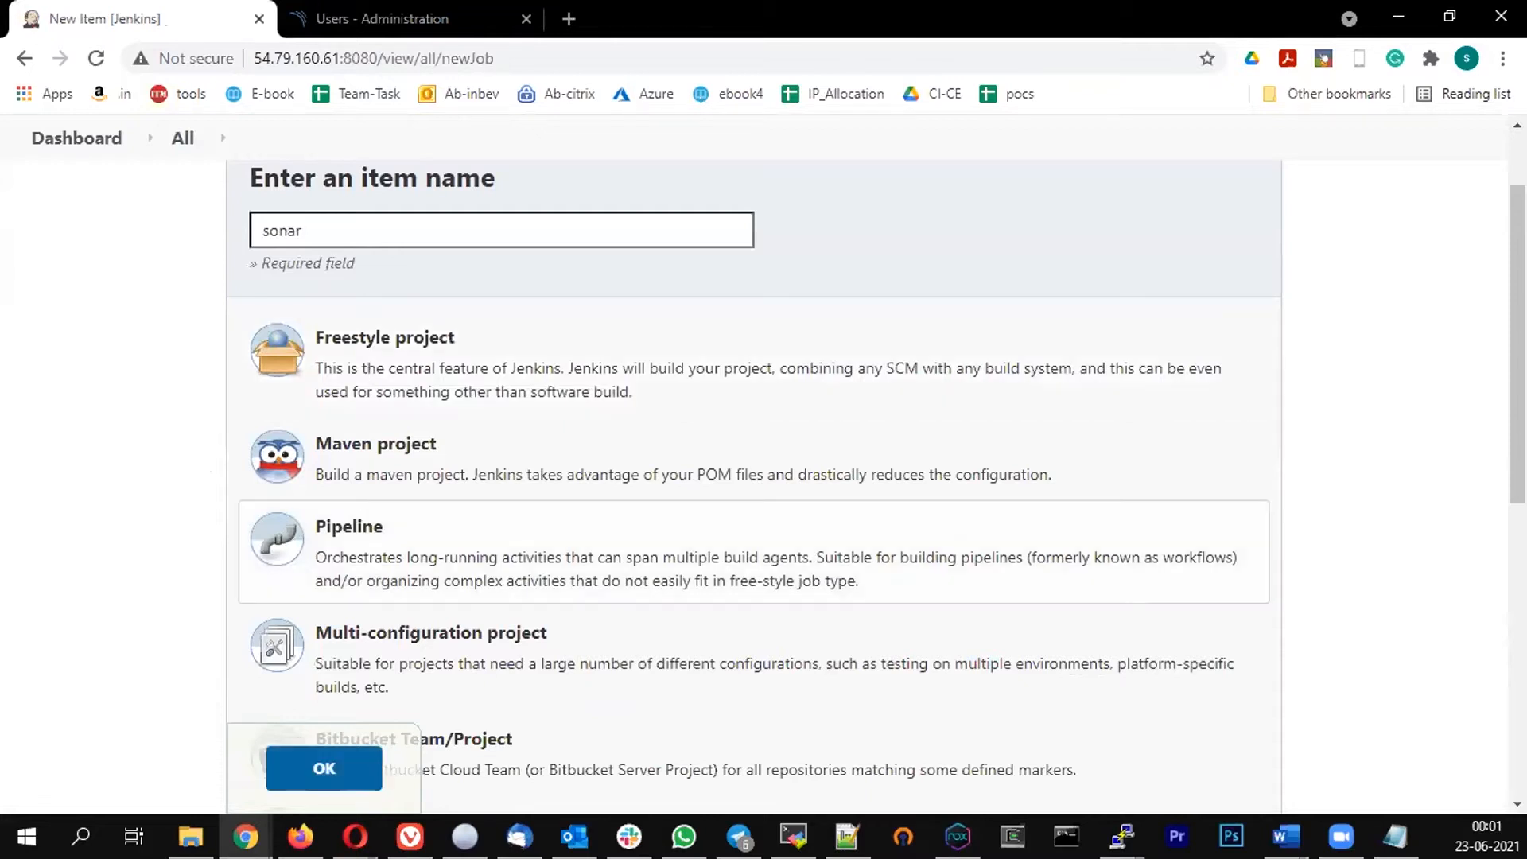
left_click(319, 783)
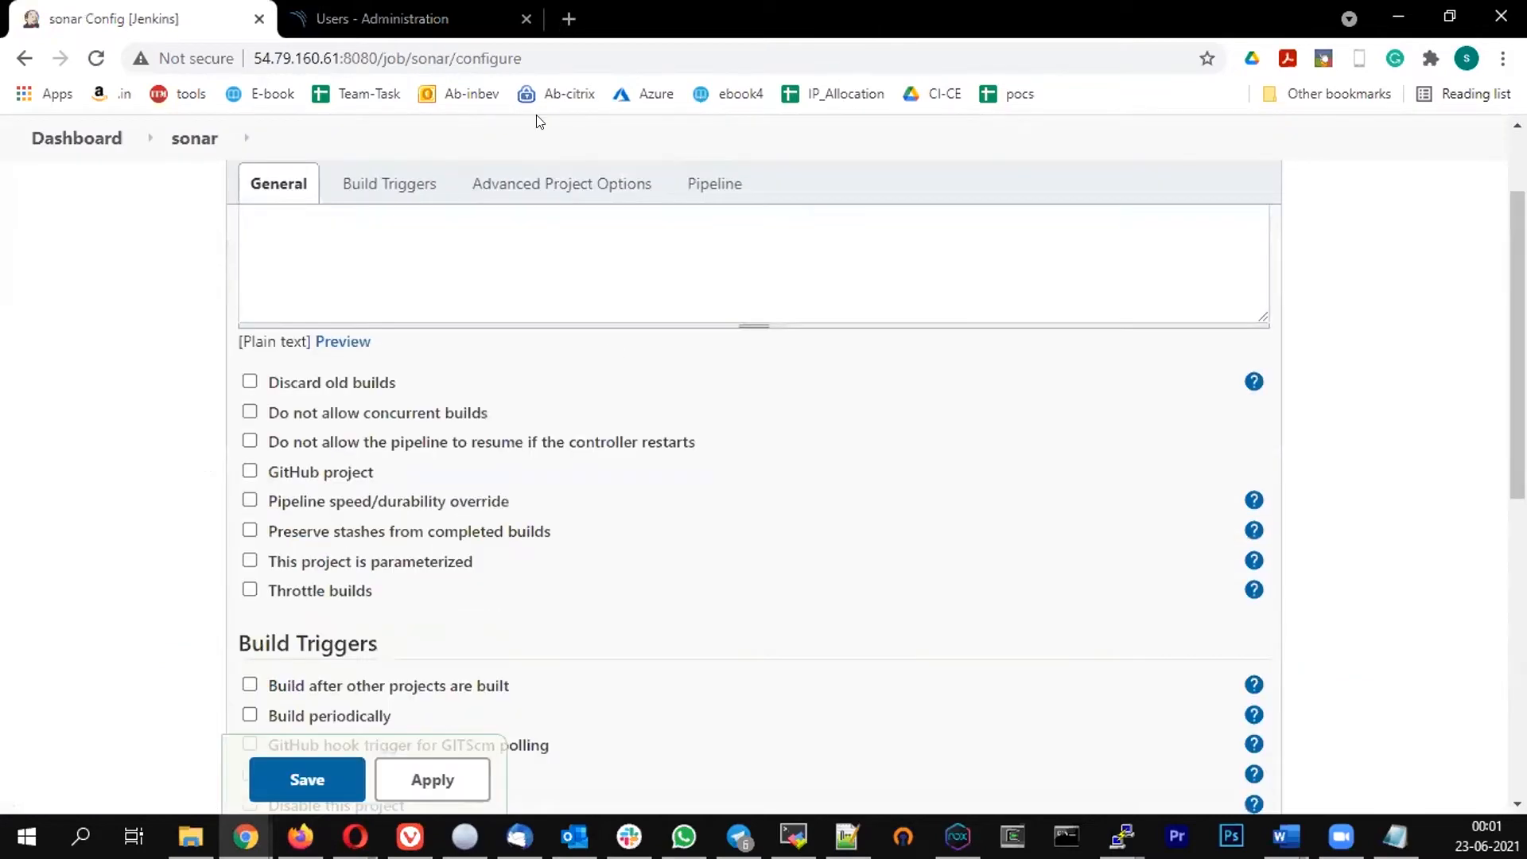
Open the javaapp-kuber repository on GitHub in a new tab, select its URL, and return to the job configuration
key("ctrl+t")
type("gi")
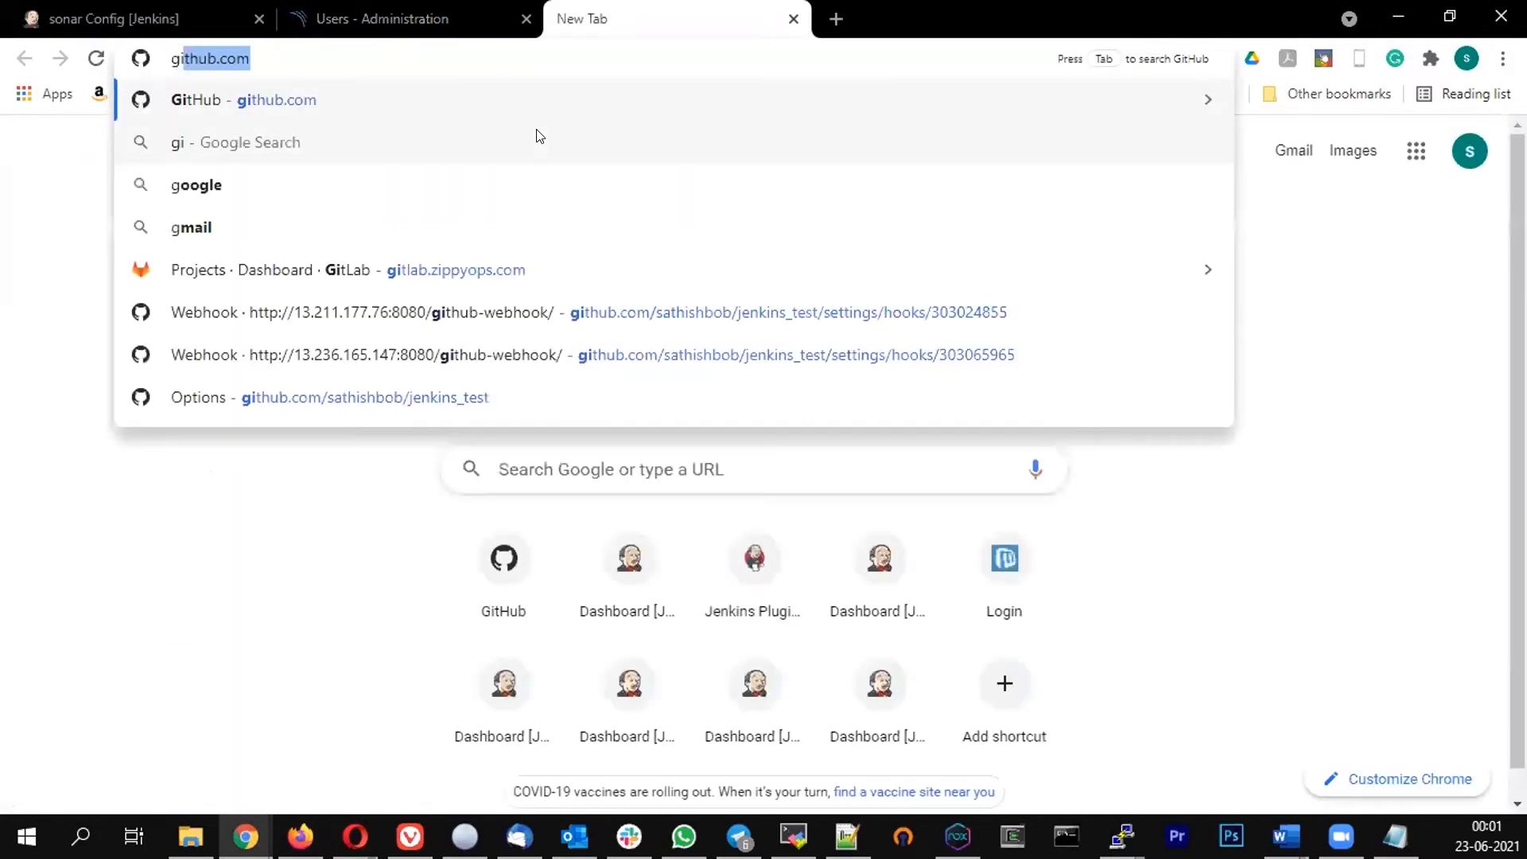
key("Return")
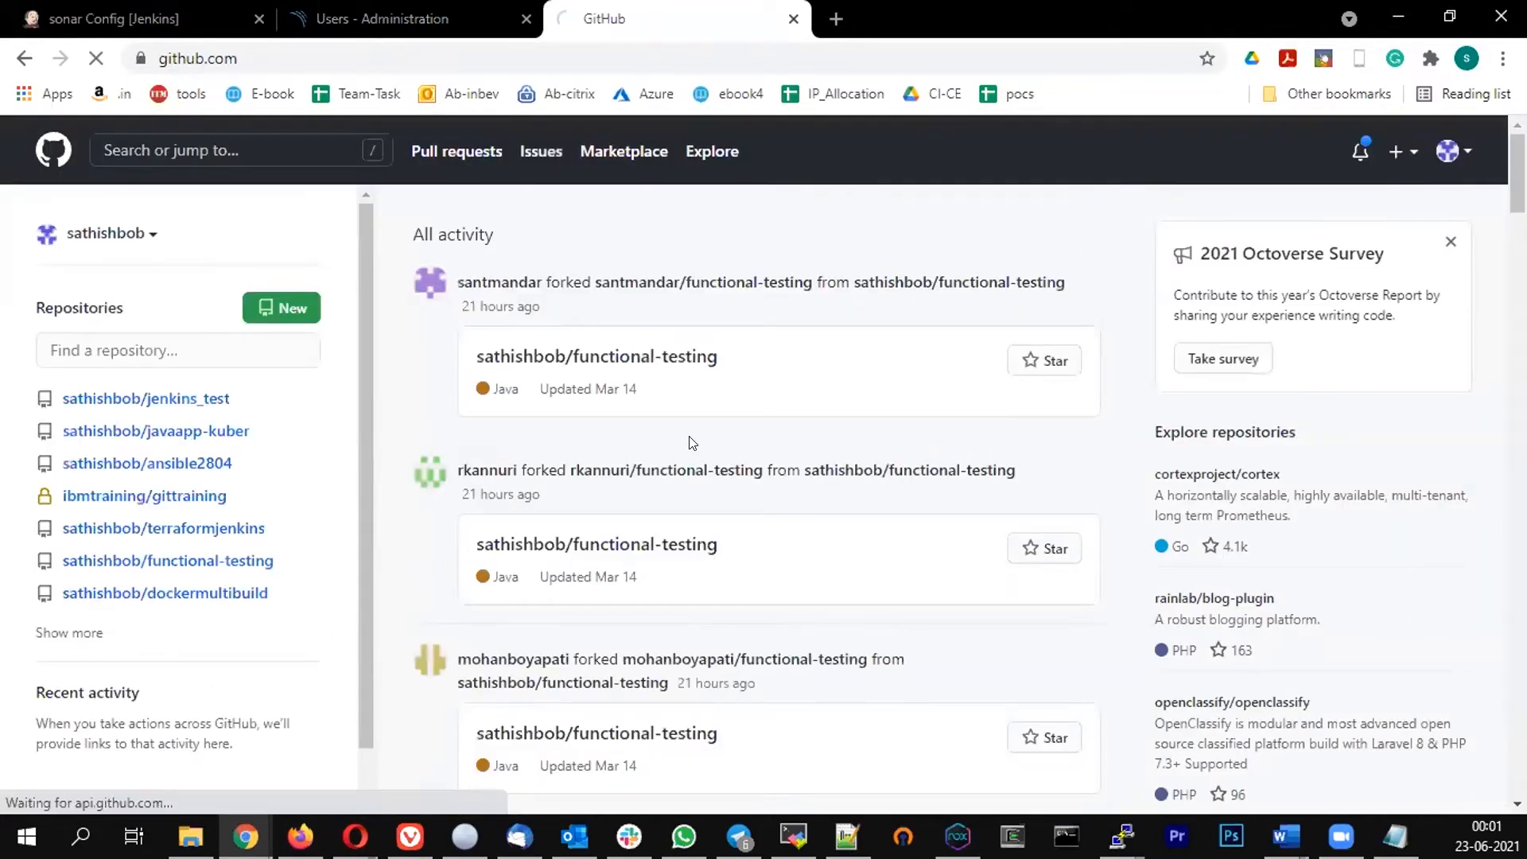
left_click(156, 430)
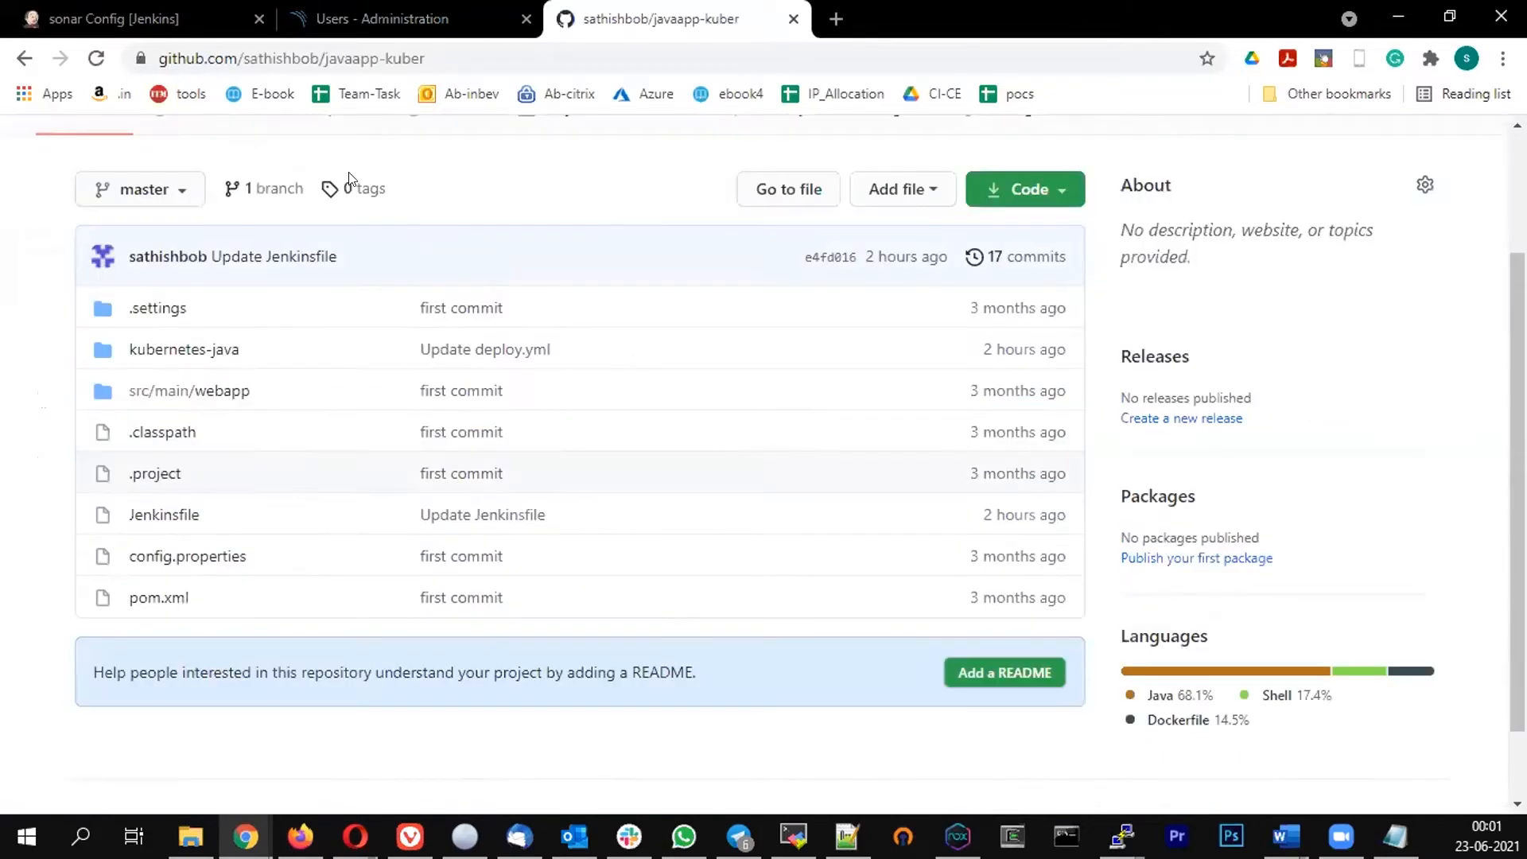
left_click(447, 58)
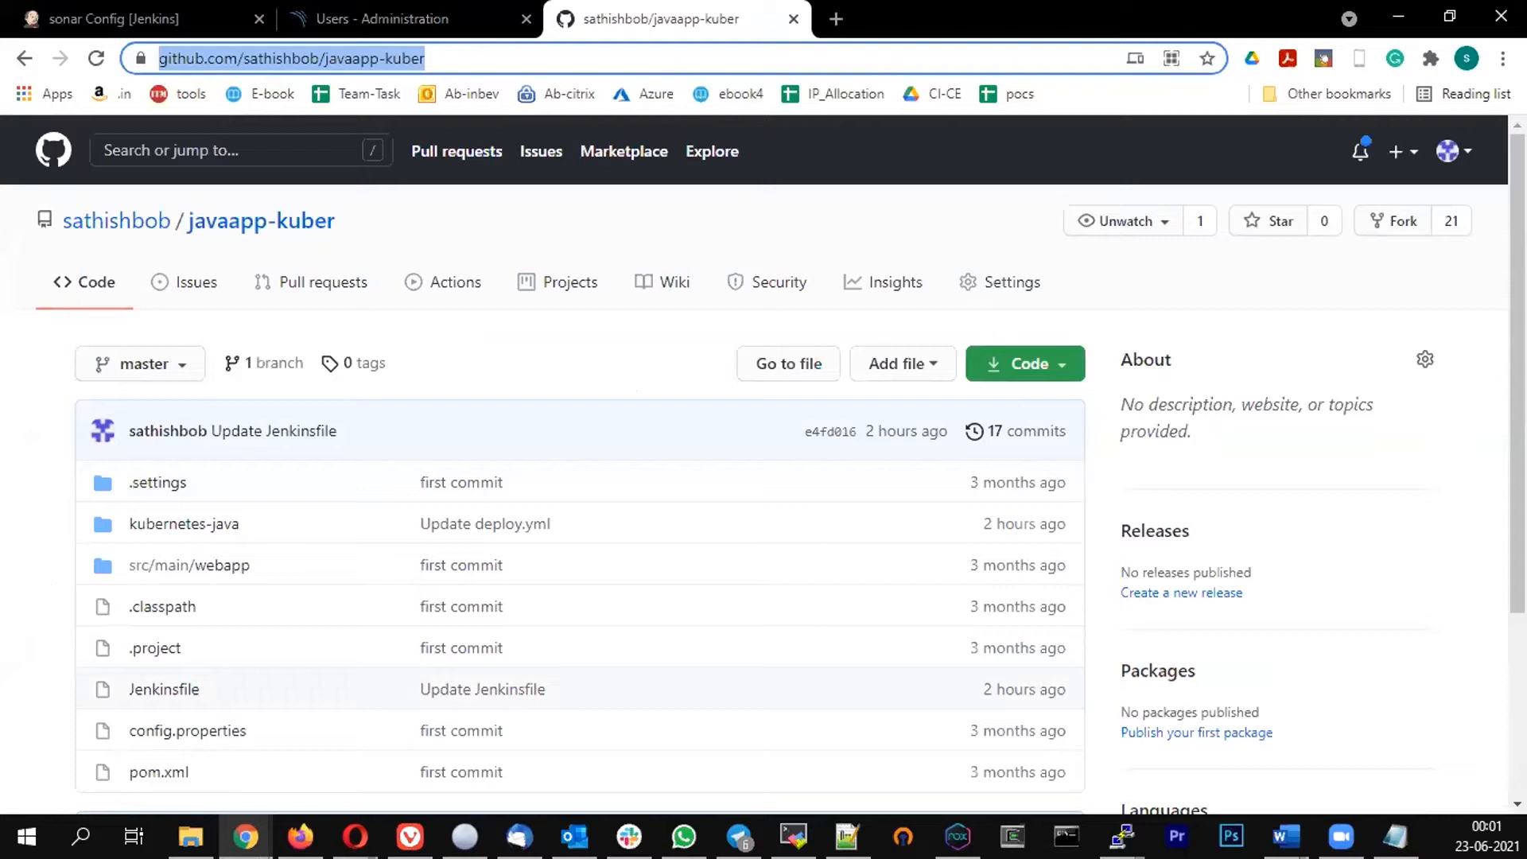
key("alt+Tab")
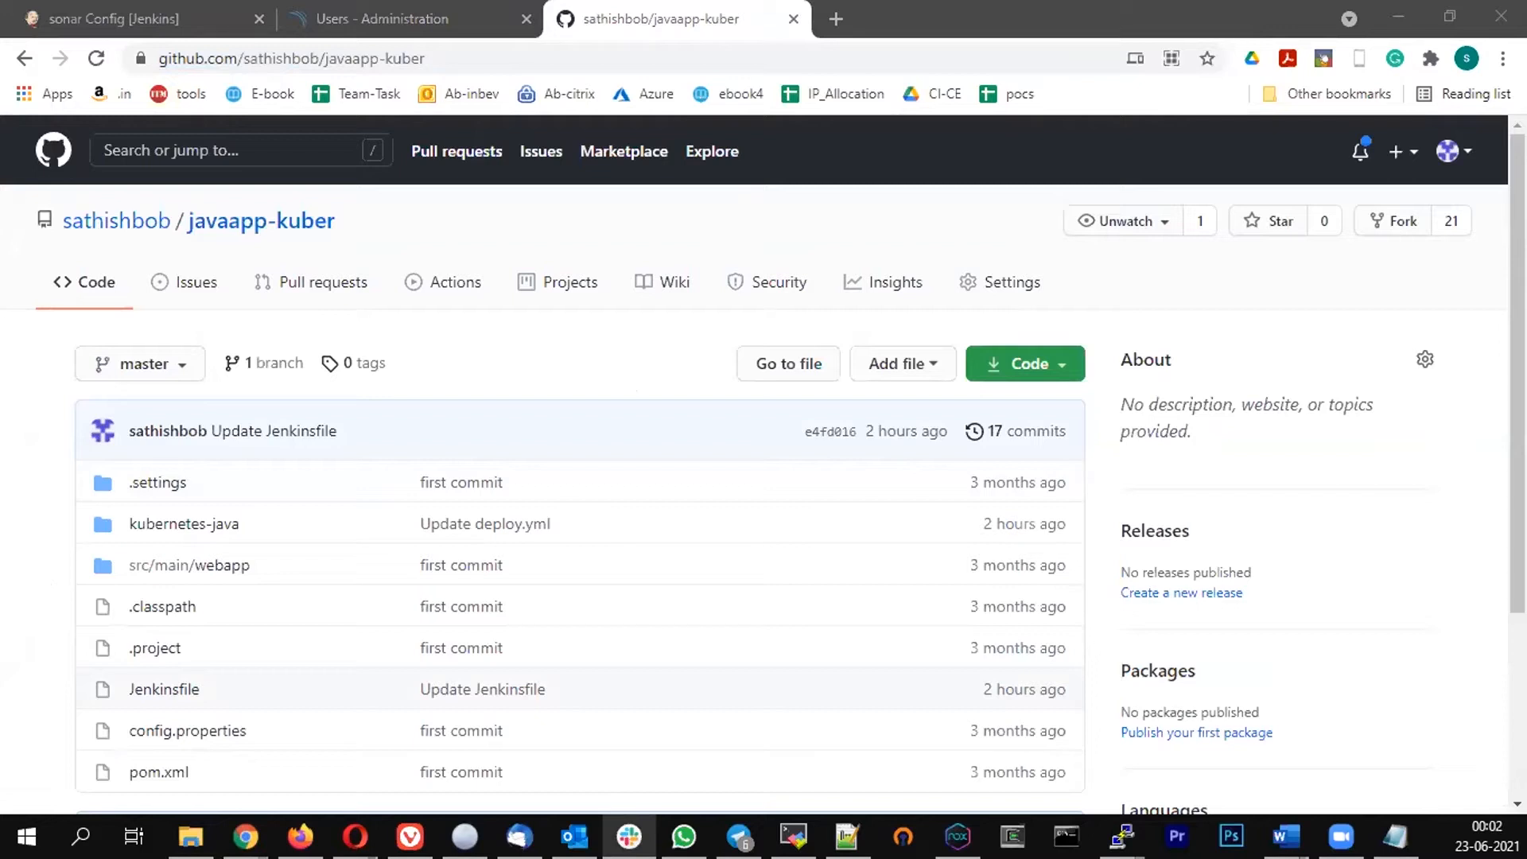
left_click(142, 18)
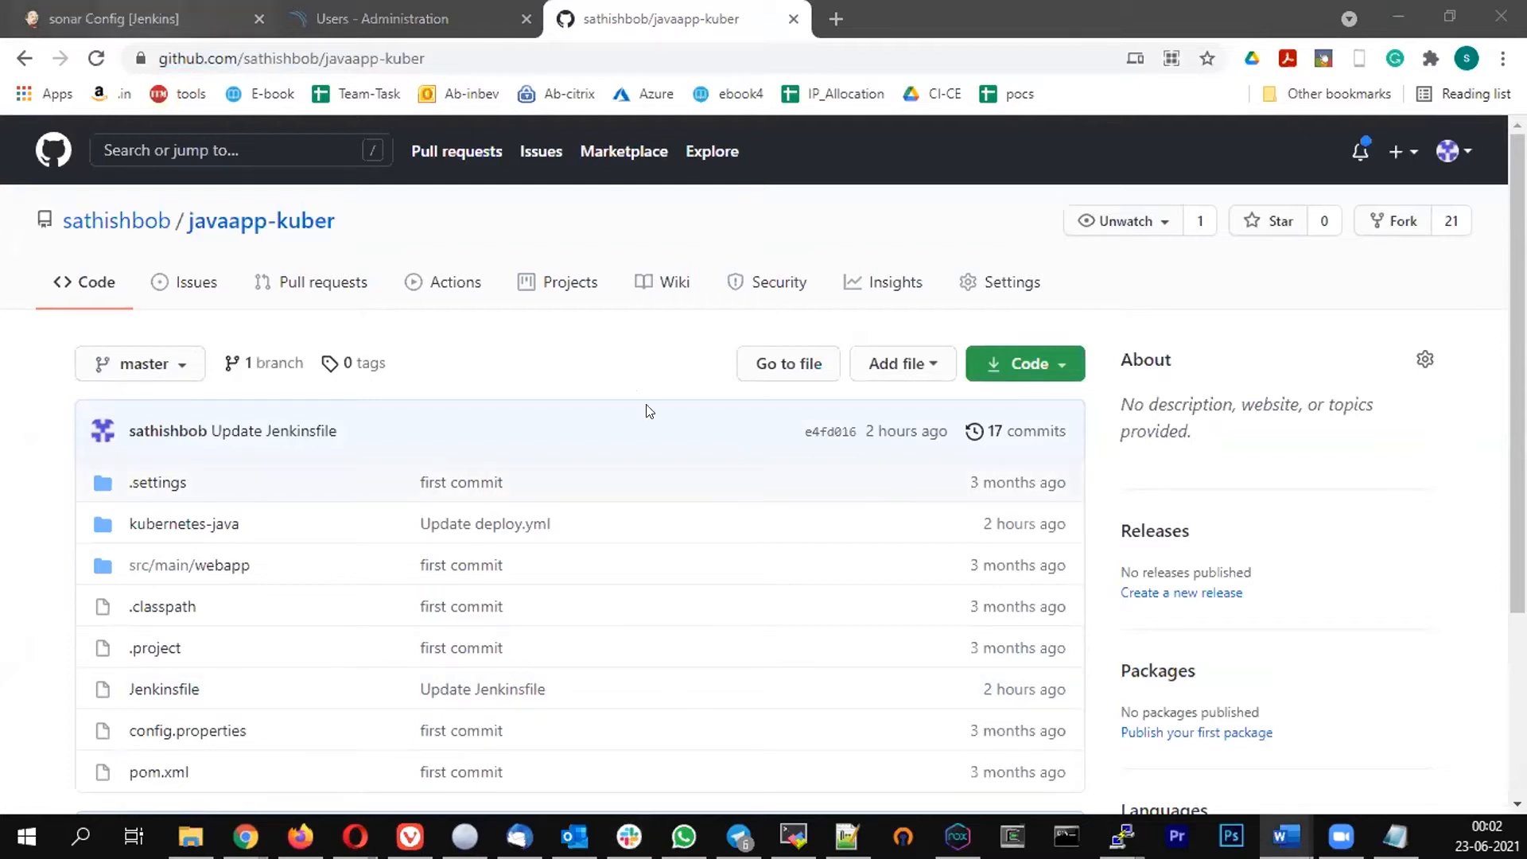
Begin the pipeline script with a pipeline block, agent any, and an empty tools block
scroll(531, 448, "down", 15)
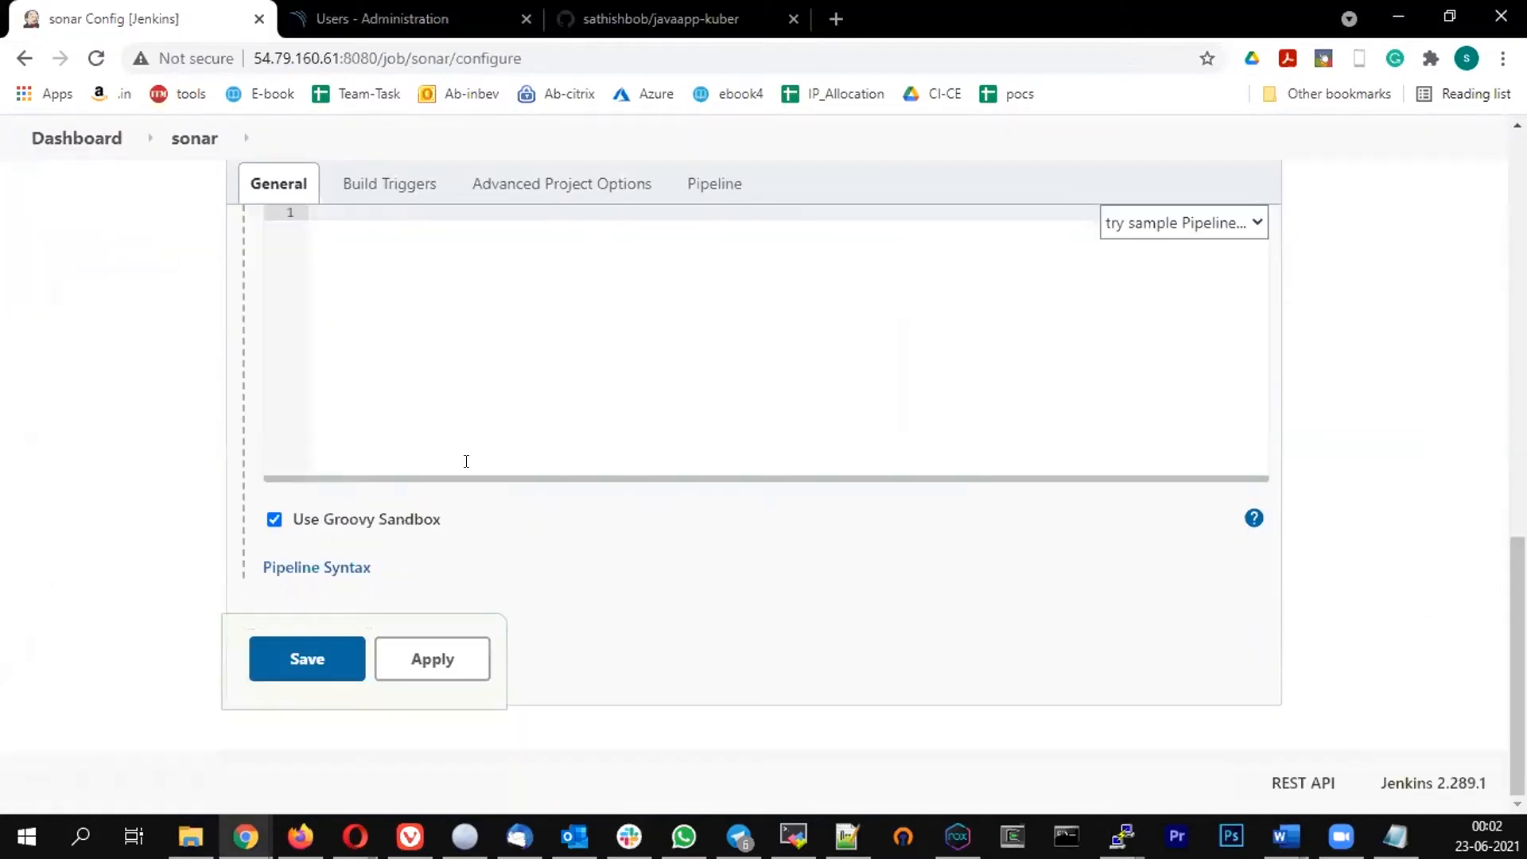
scroll(466, 461, "up", 3)
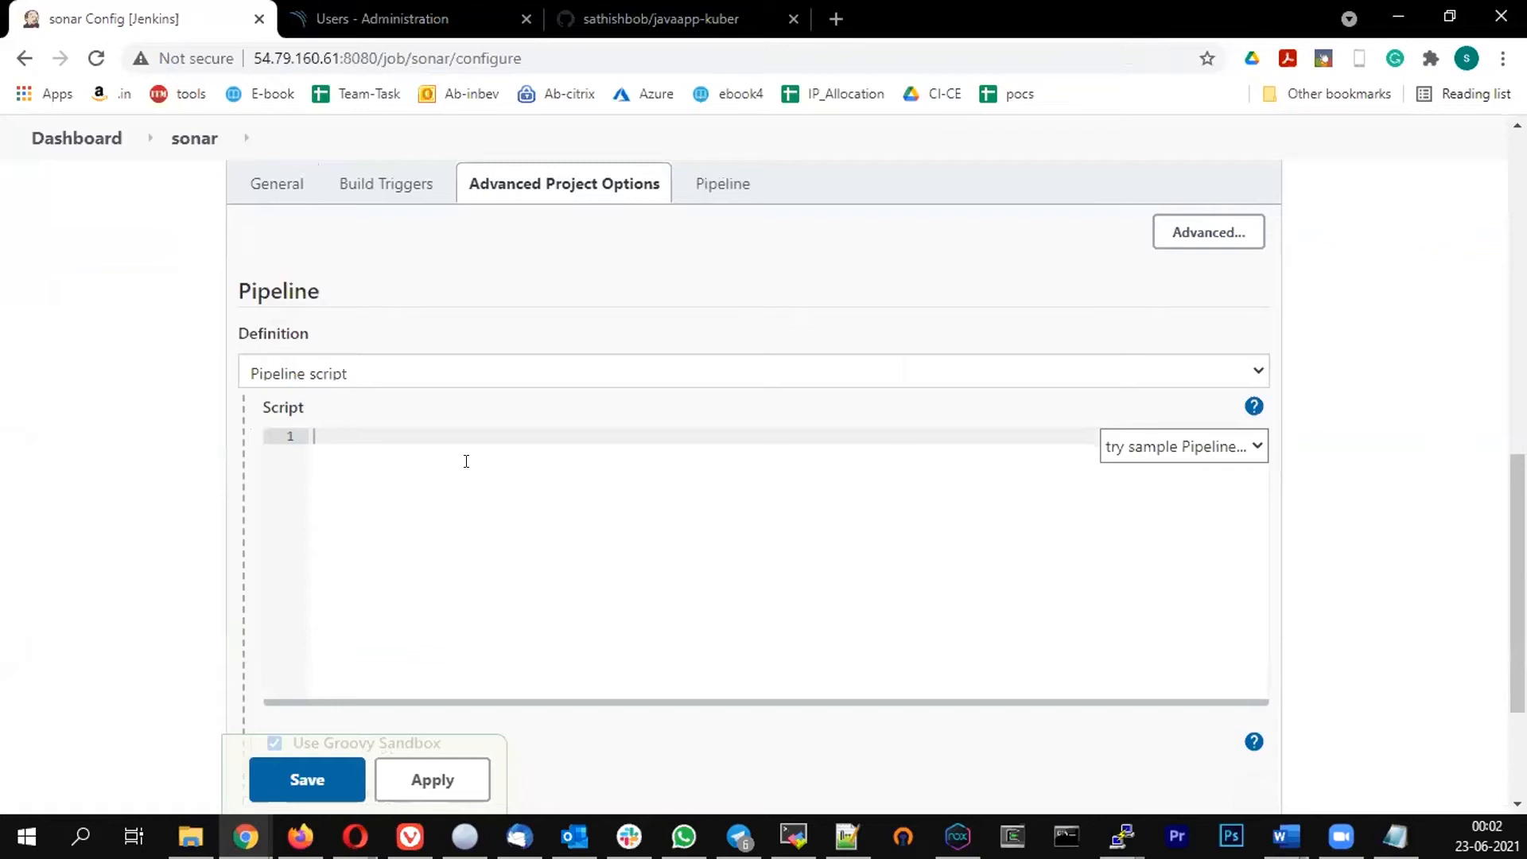
type("pipeline {")
key("Return")
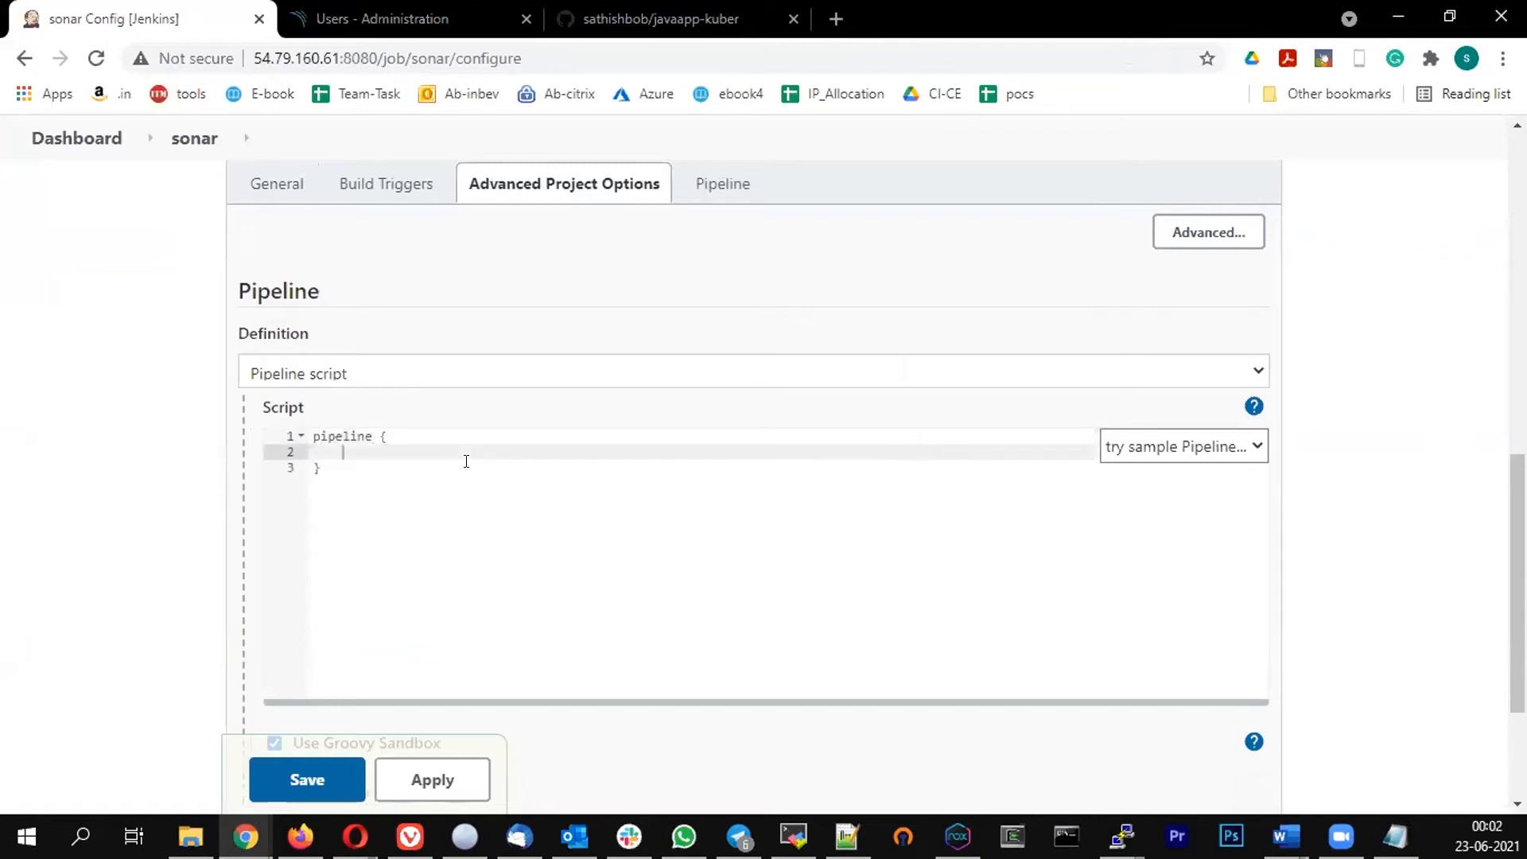
type("agent any")
key("Return")
type("tools")
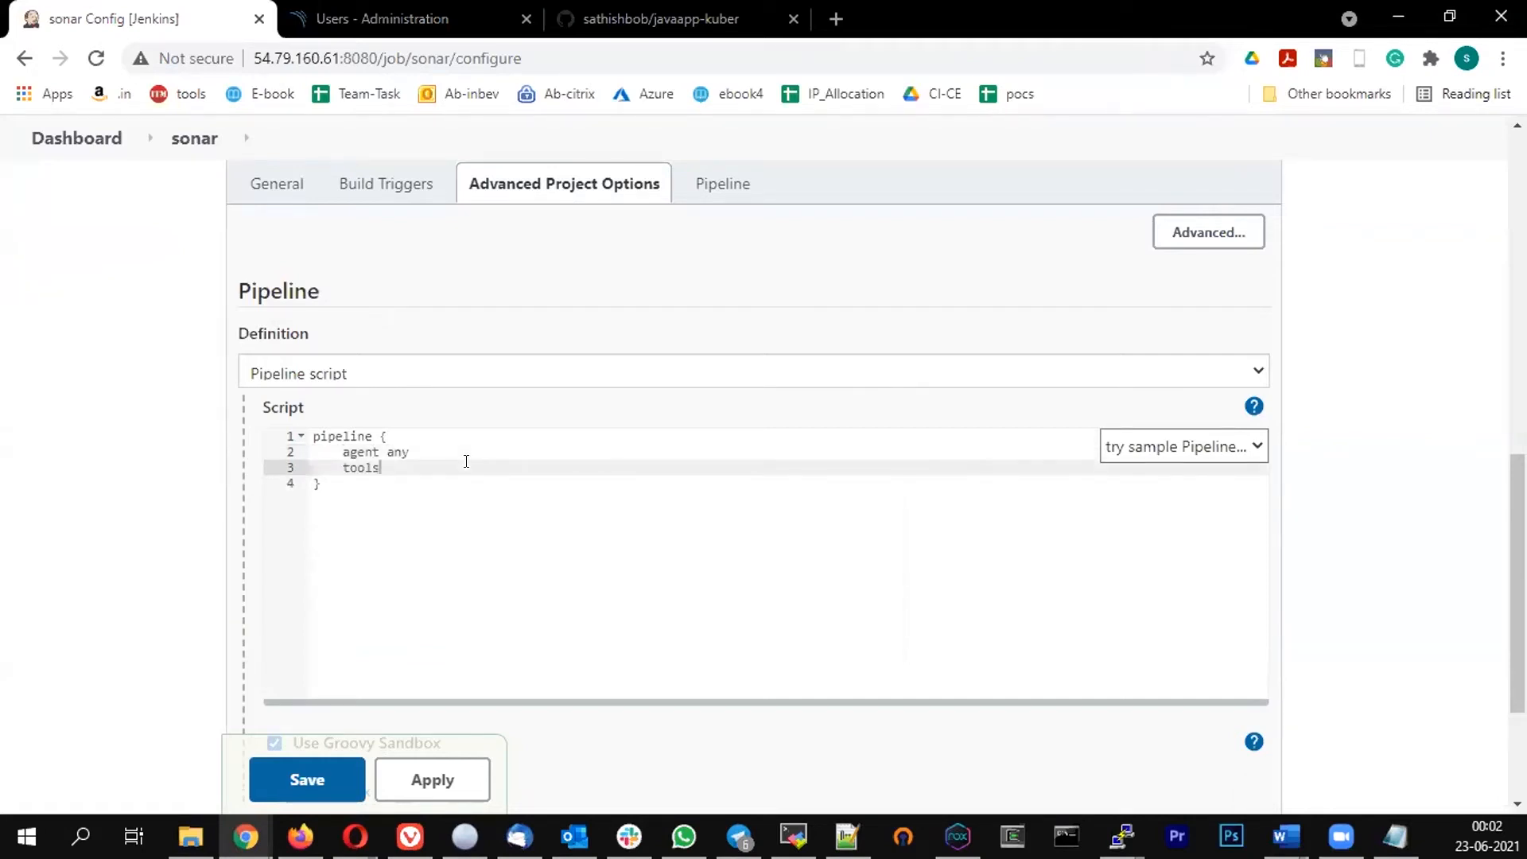
type(" {")
key("Return")
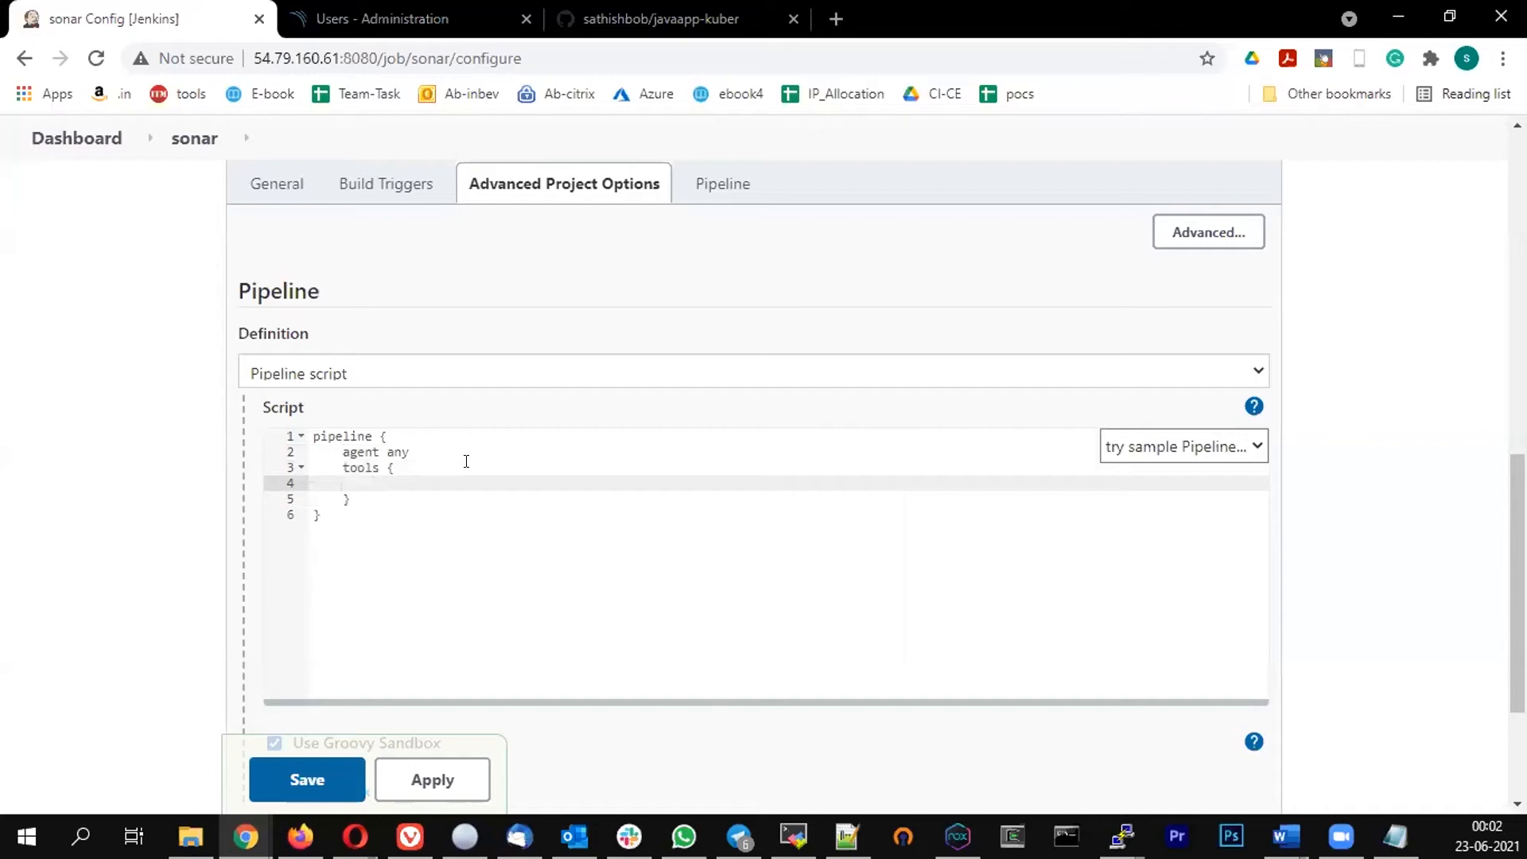
Declare maven "MVN3" inside the tools block and add blank lines after it
type("maven \"MVN3\"")
key("Down")
key("Down")
key("Up")
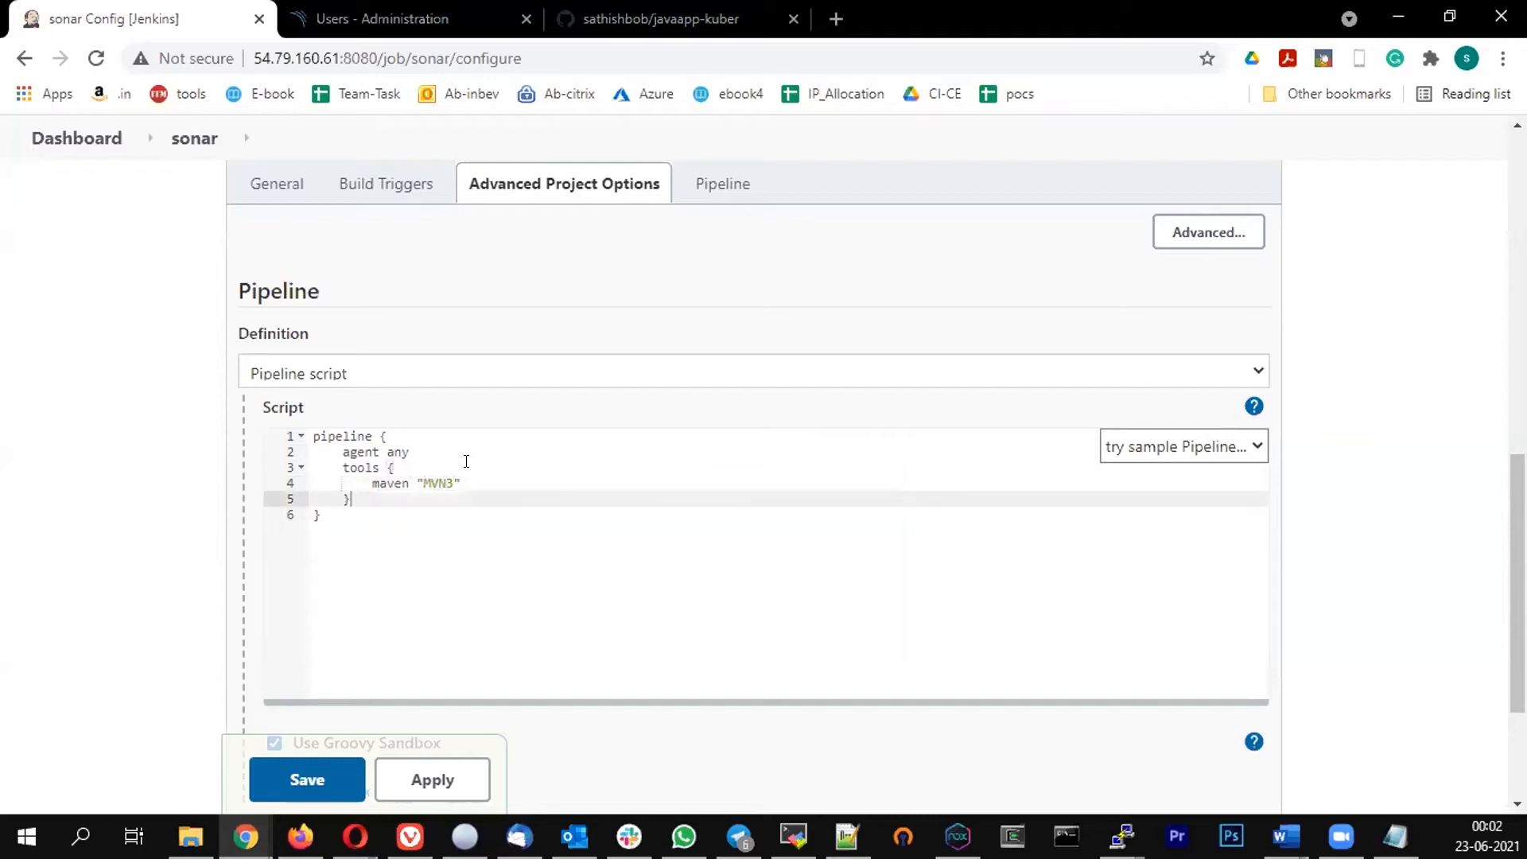
key("Return")
Add a stages block containing a stage named gitpull to the pipeline script
key("Return")
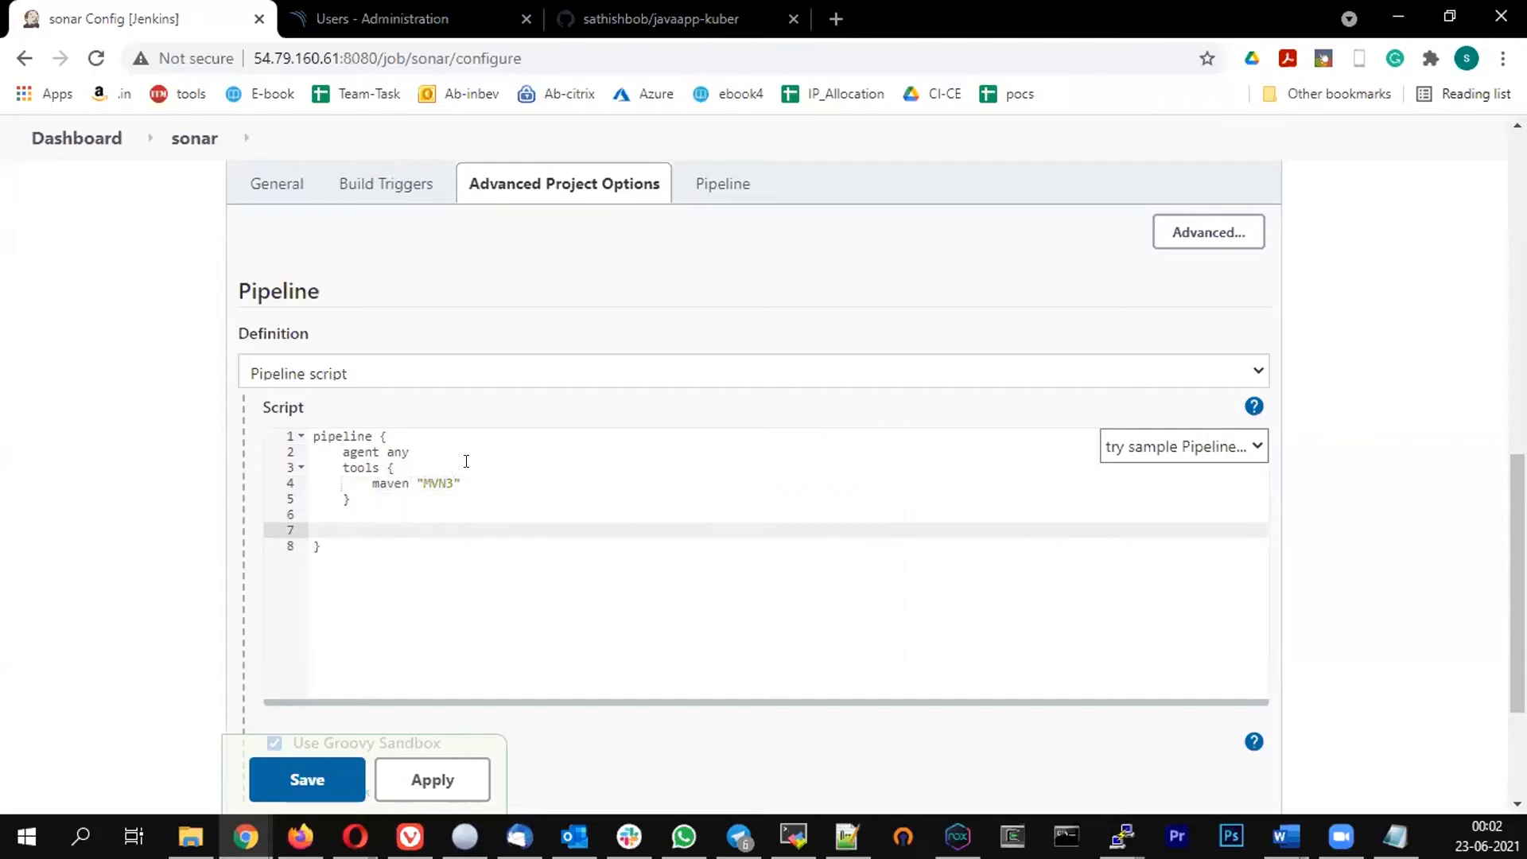
type("stages {")
key("Return")
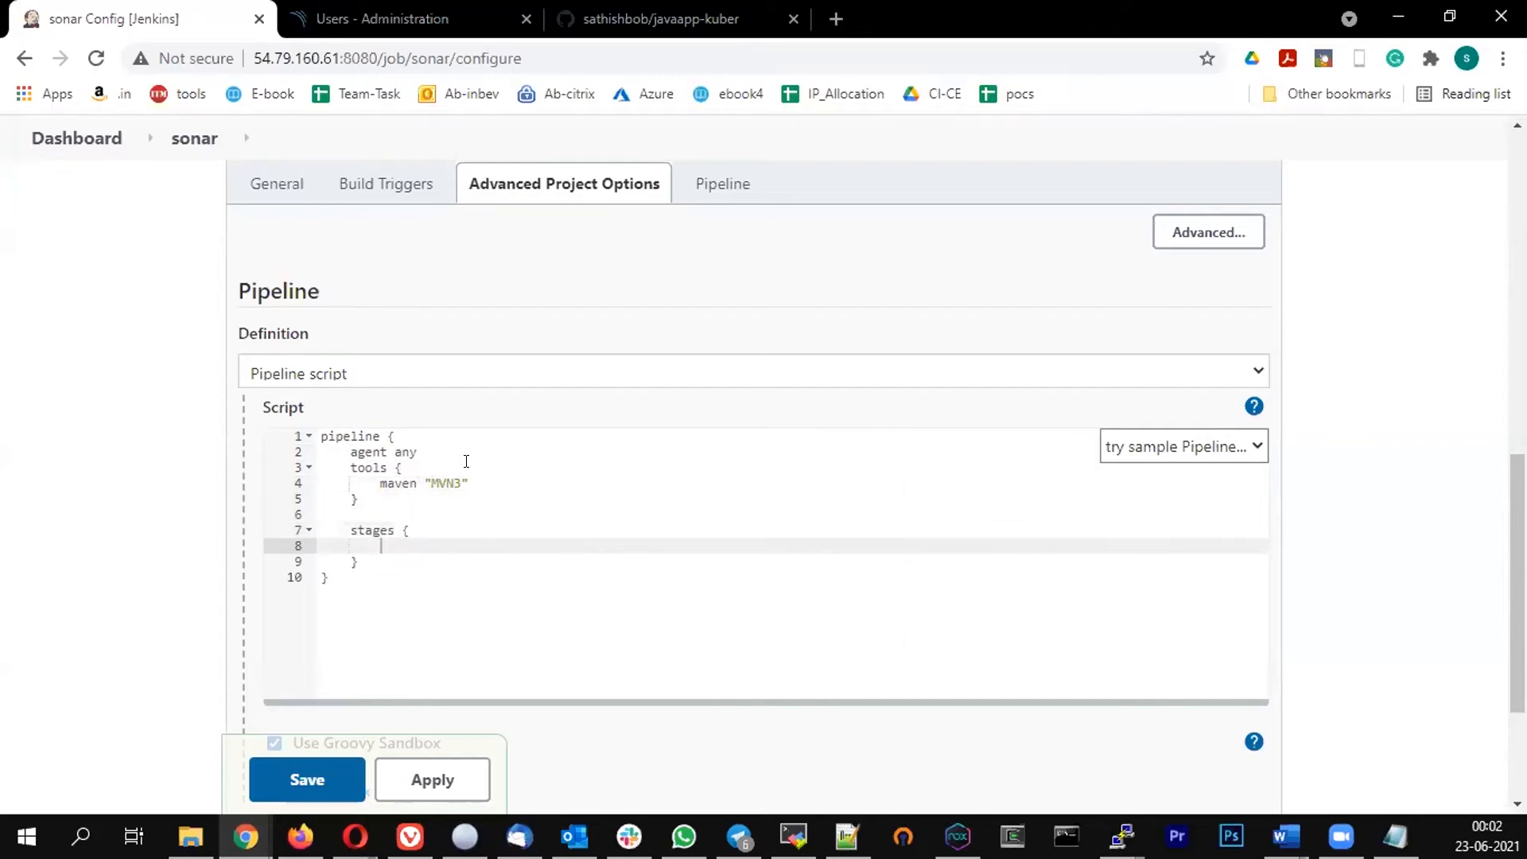
type("stage {")
key("Return")
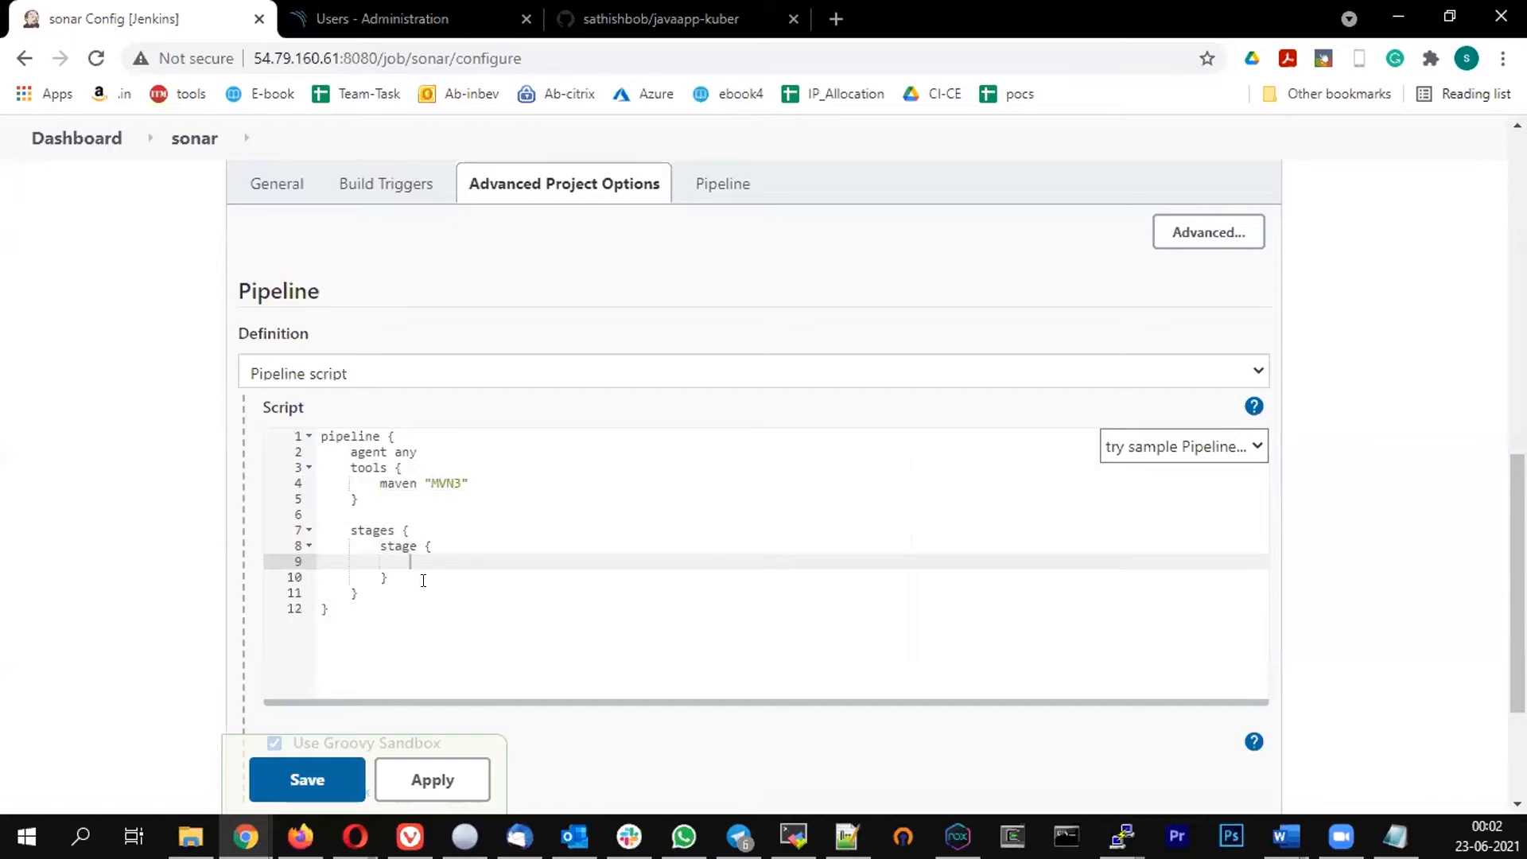
key("Up")
type("(\"")
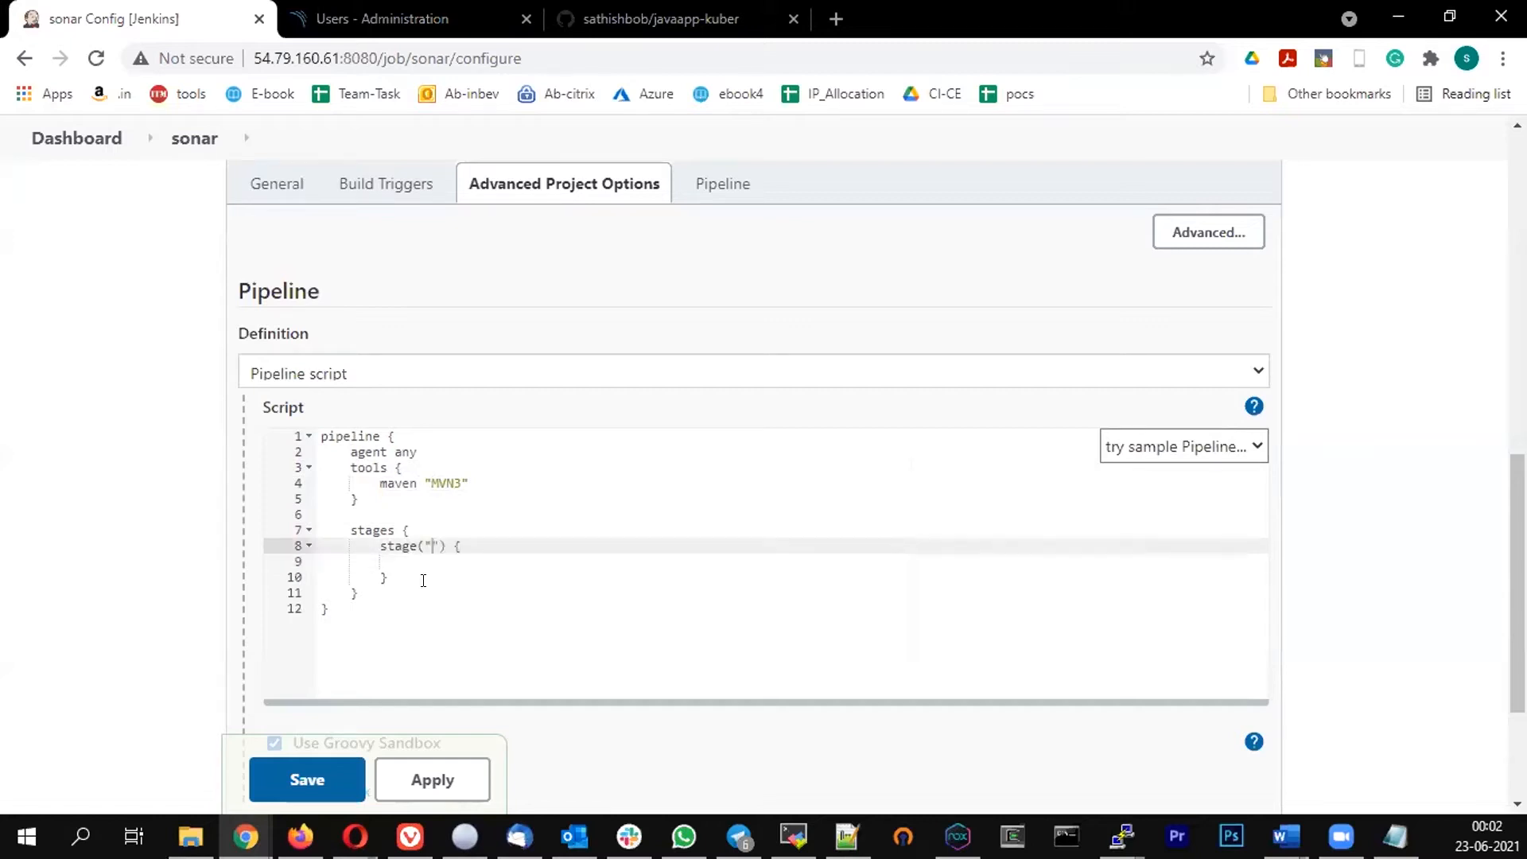
type("gitpull")
key("Down")
key("Down")
key("Up")
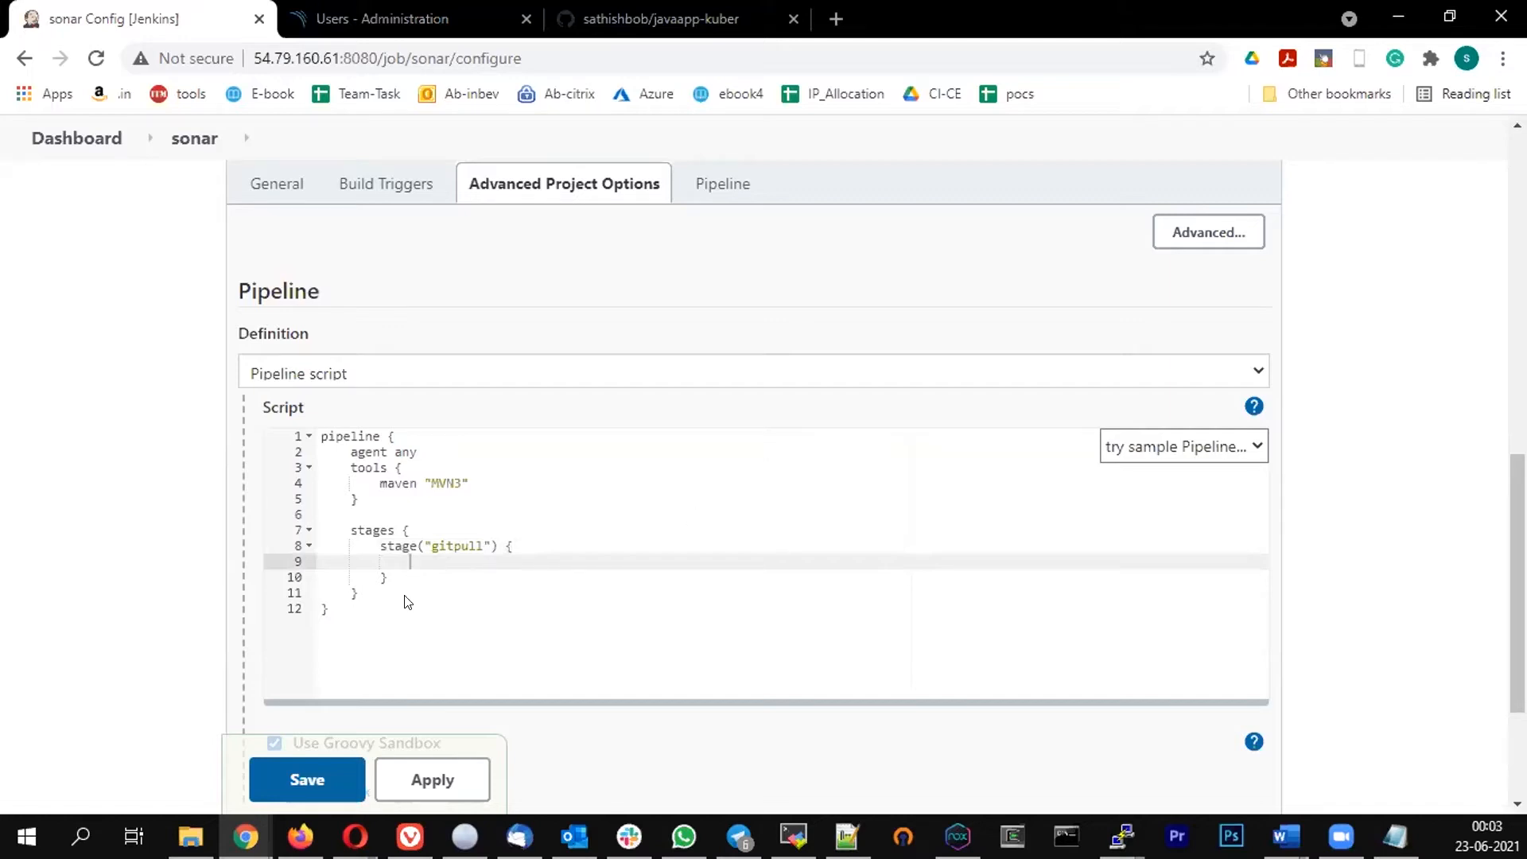
Open the Pipeline Syntax page in a new tab
scroll(406, 603, "down", 3)
right_click(307, 567)
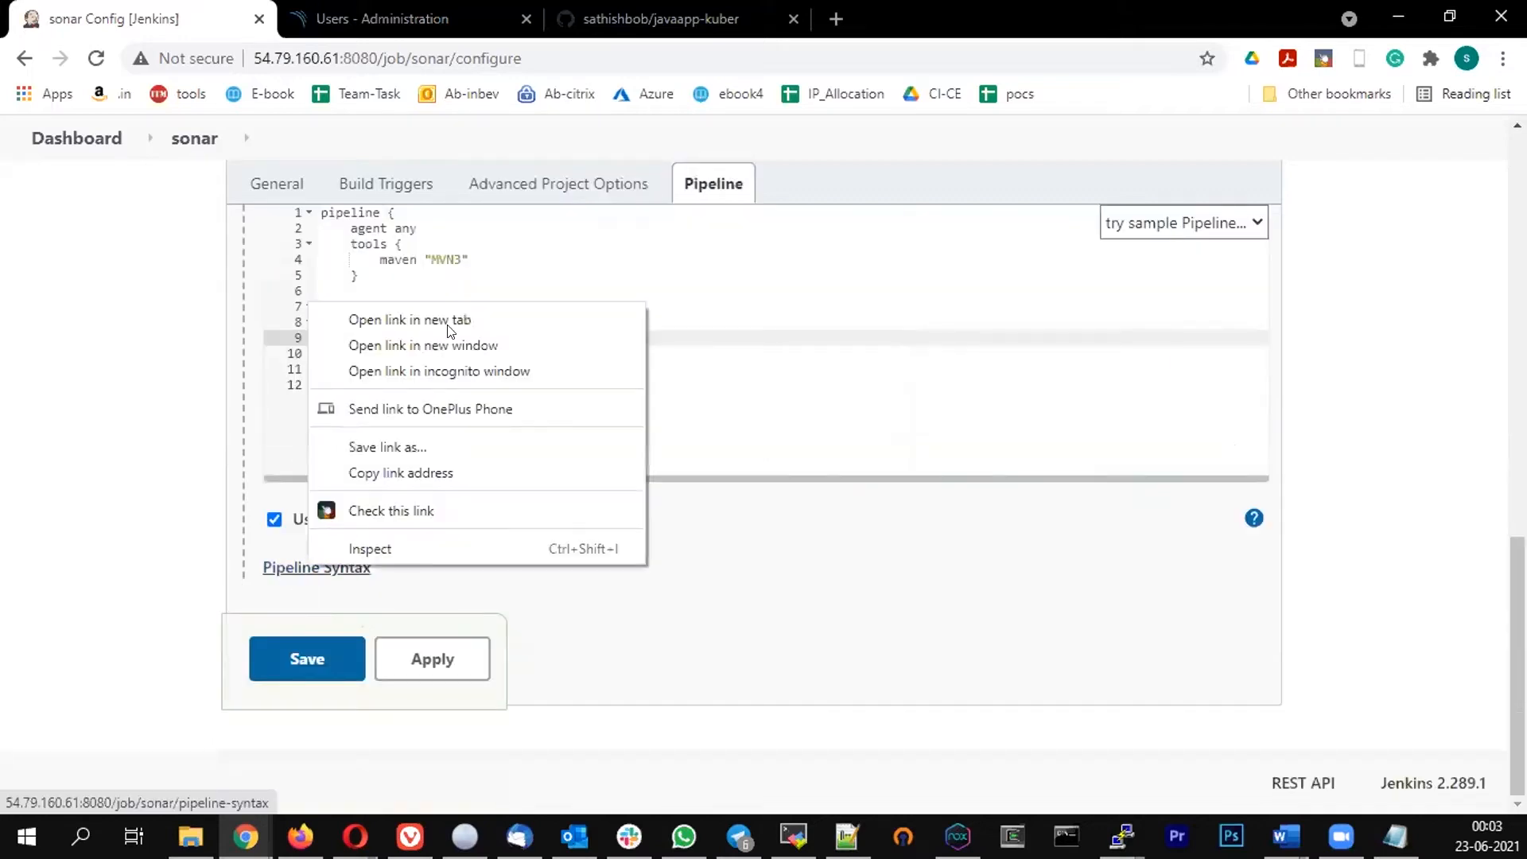
left_click(410, 320)
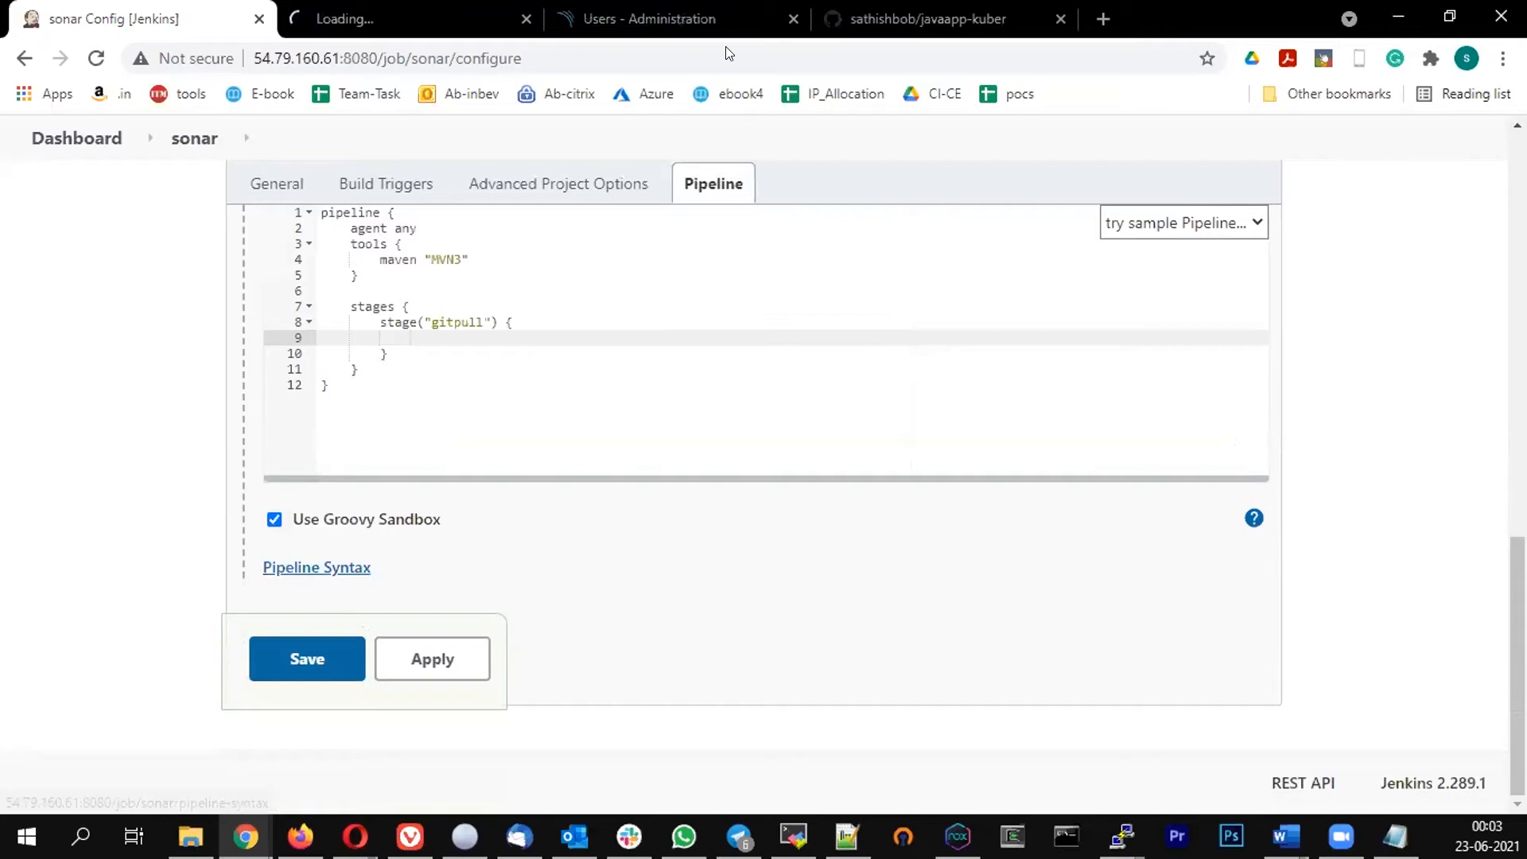
Choose the git sample step in the Snippet Generator and paste the javaapp-kuber repository's SSH clone URL as Repository URL
left_click(410, 22)
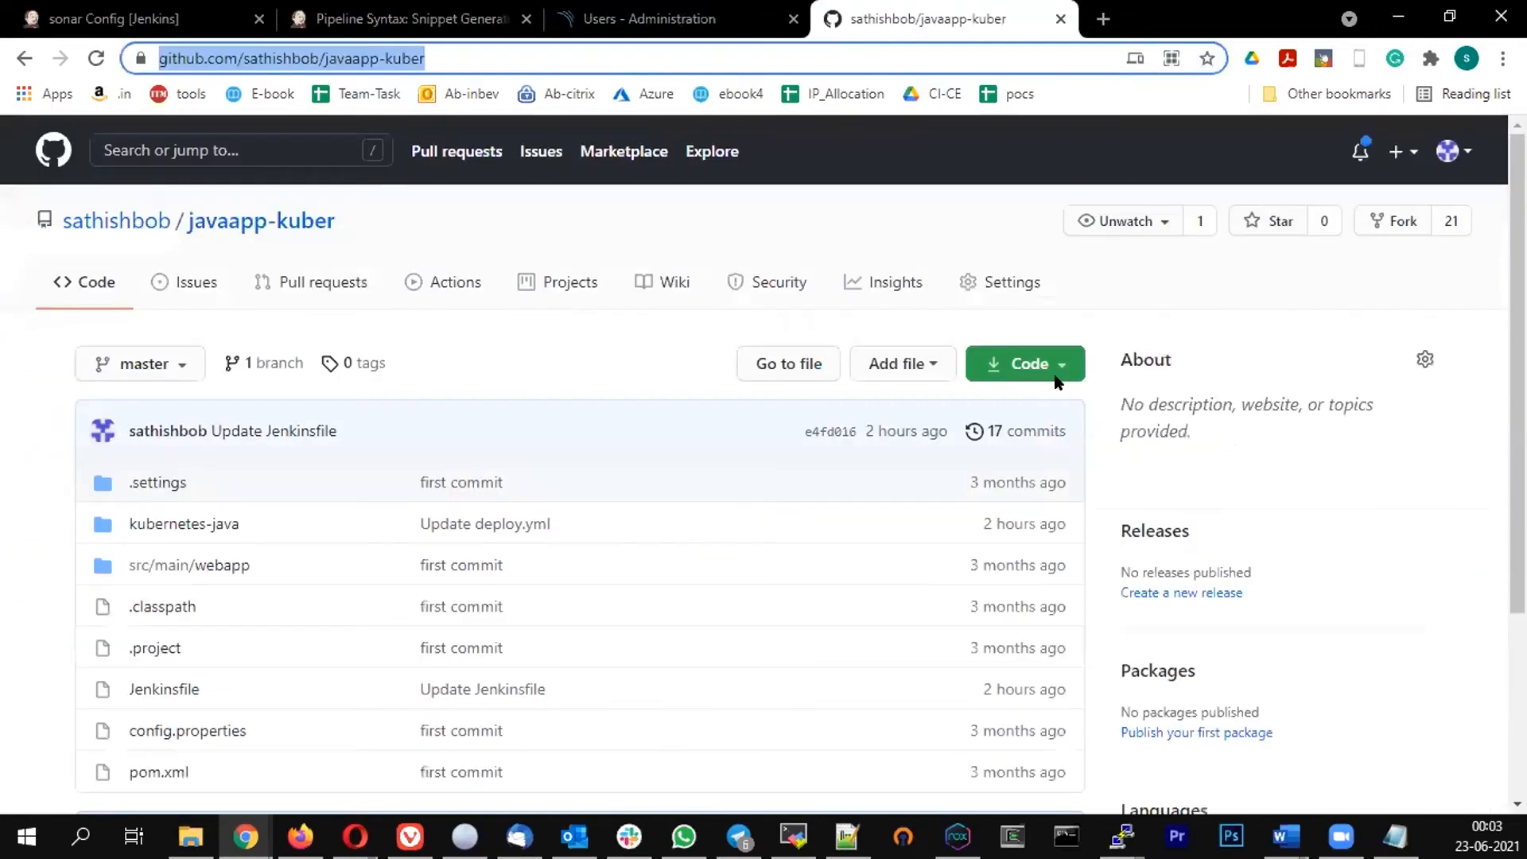
left_click(1058, 381)
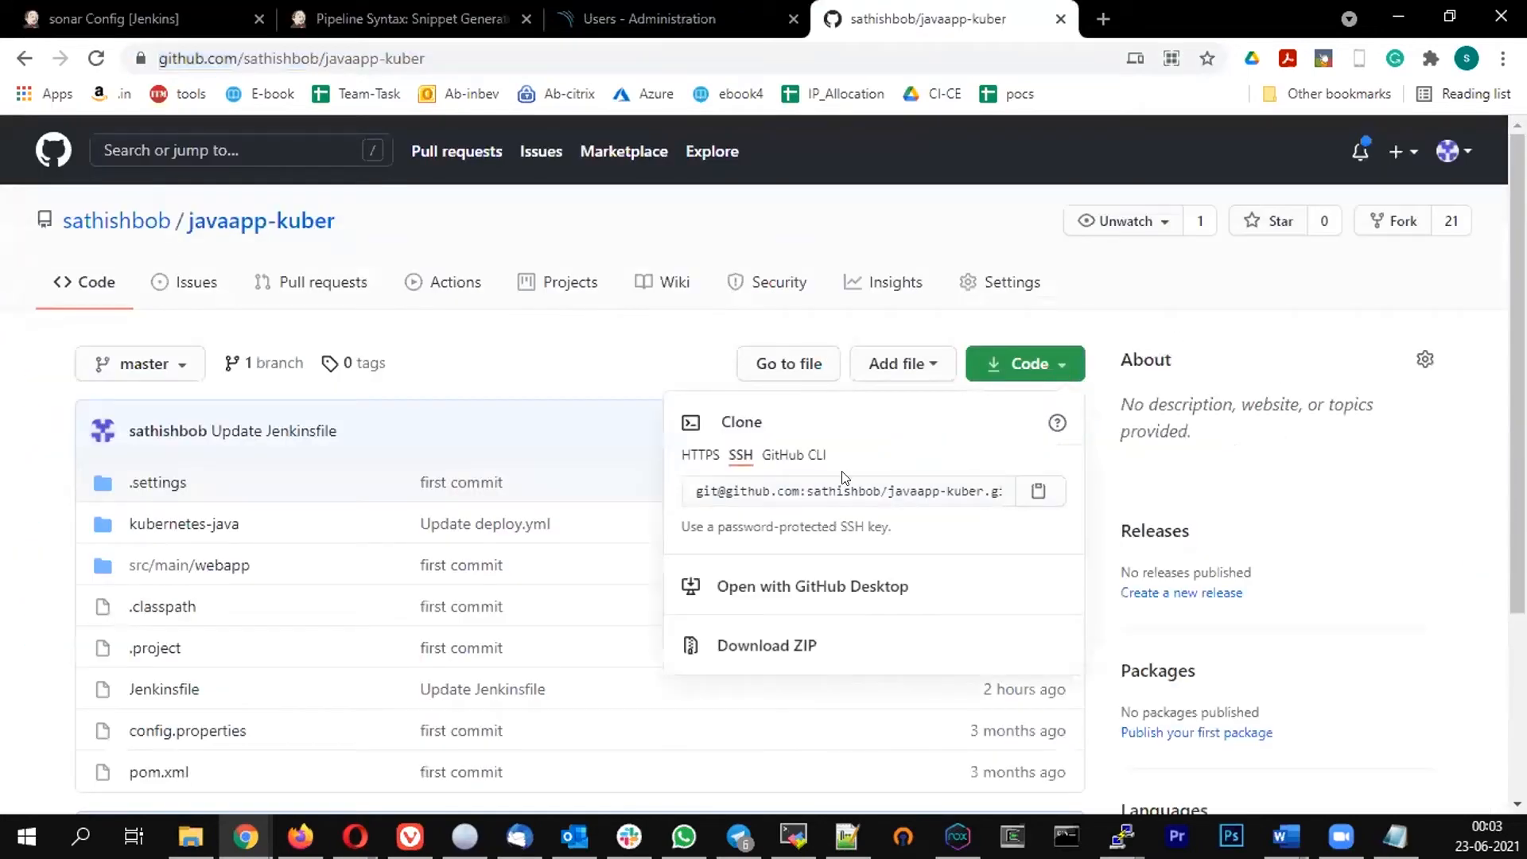
left_click(382, 10)
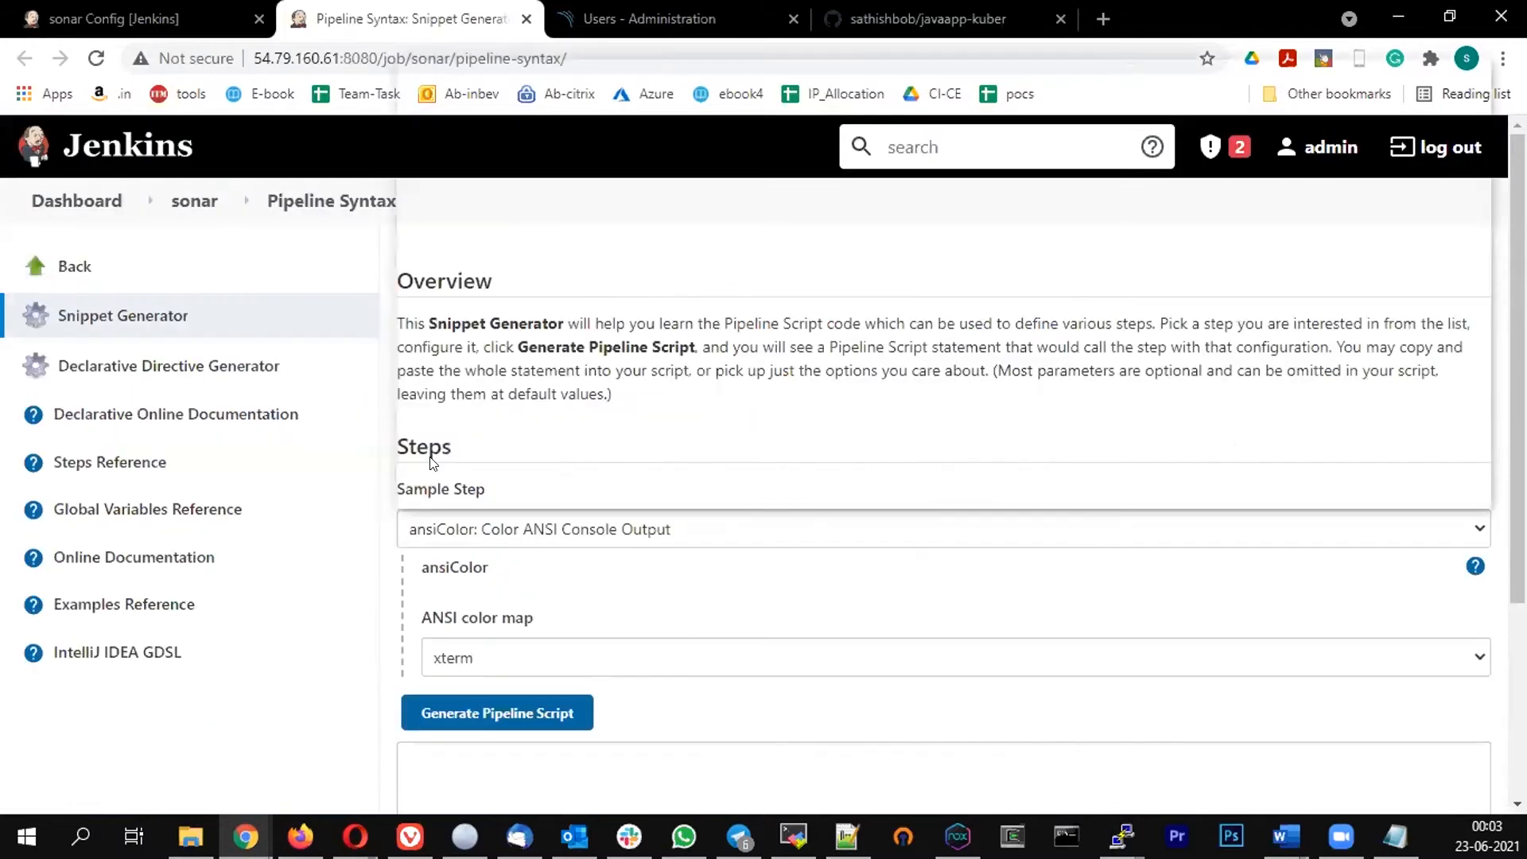
left_click(431, 456)
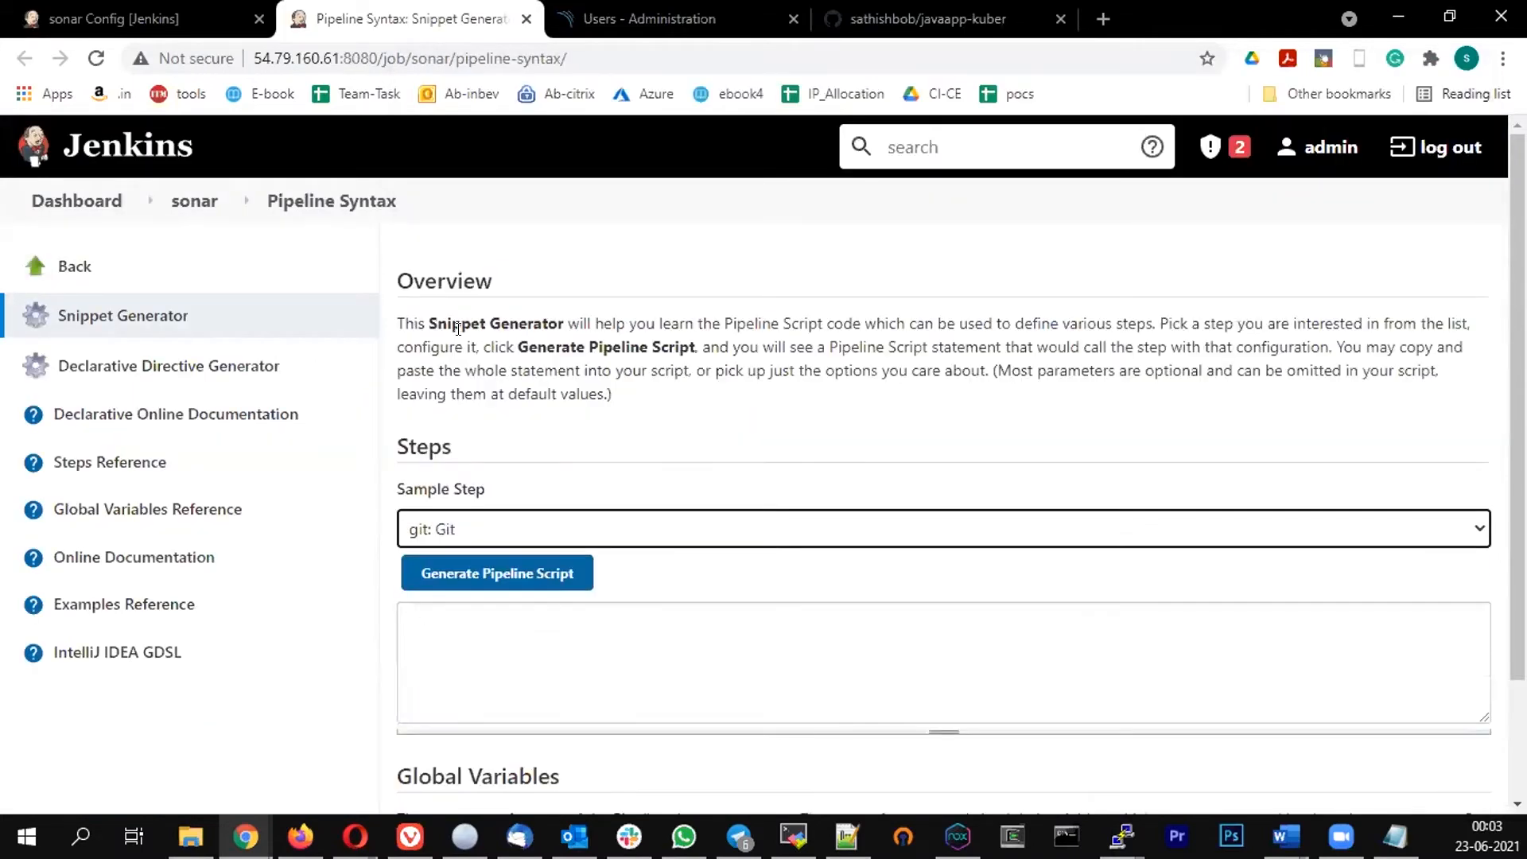
scroll(458, 329, "down", 4)
left_click(457, 326)
key("ctrl+v")
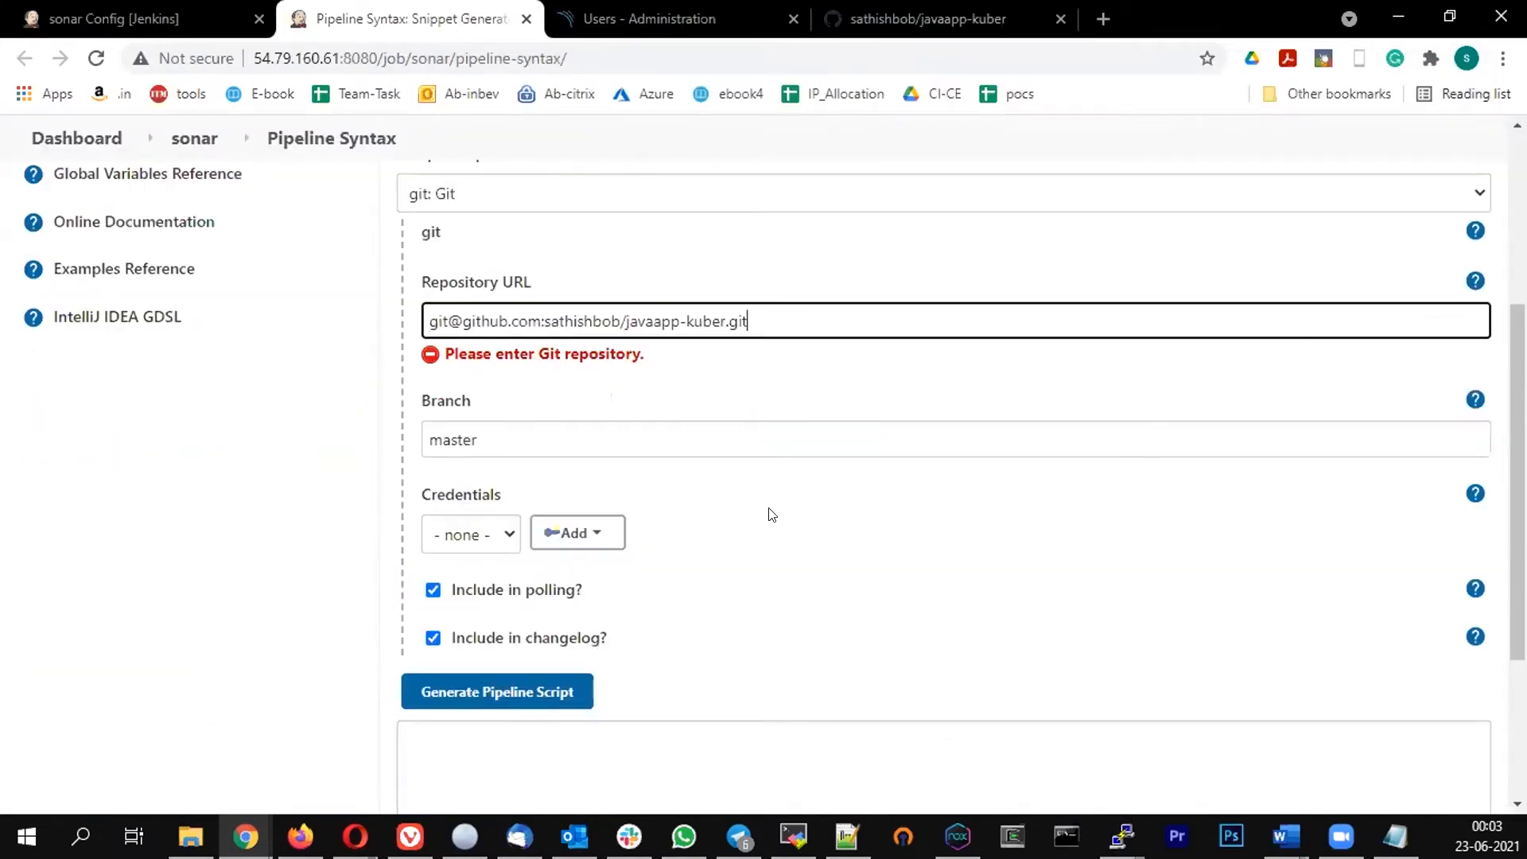
Select the git credentials for the snippet and generate the pipeline script
left_click(918, 5)
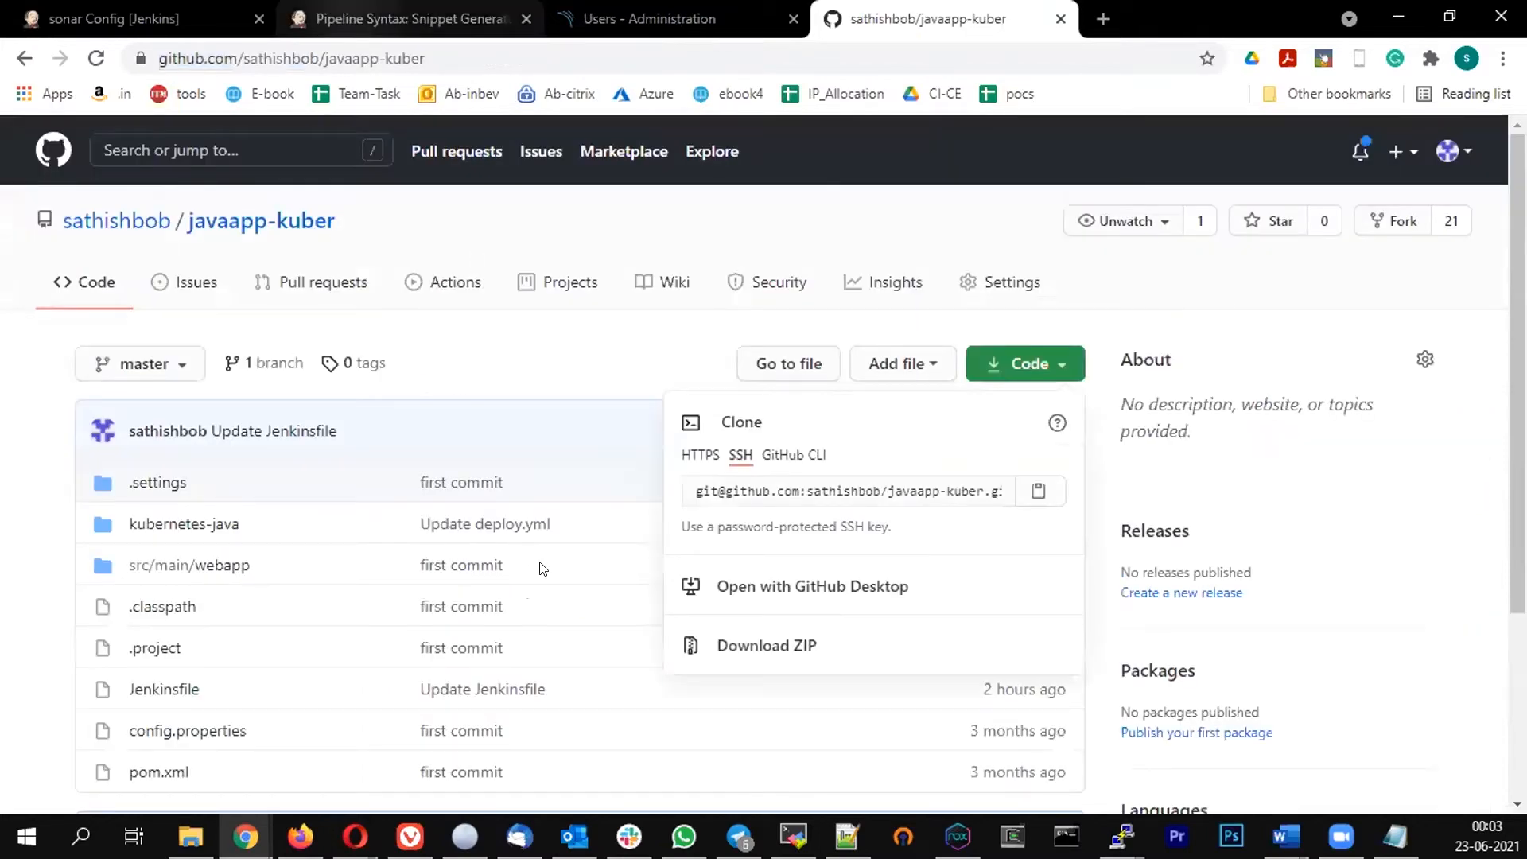
left_click(480, 535)
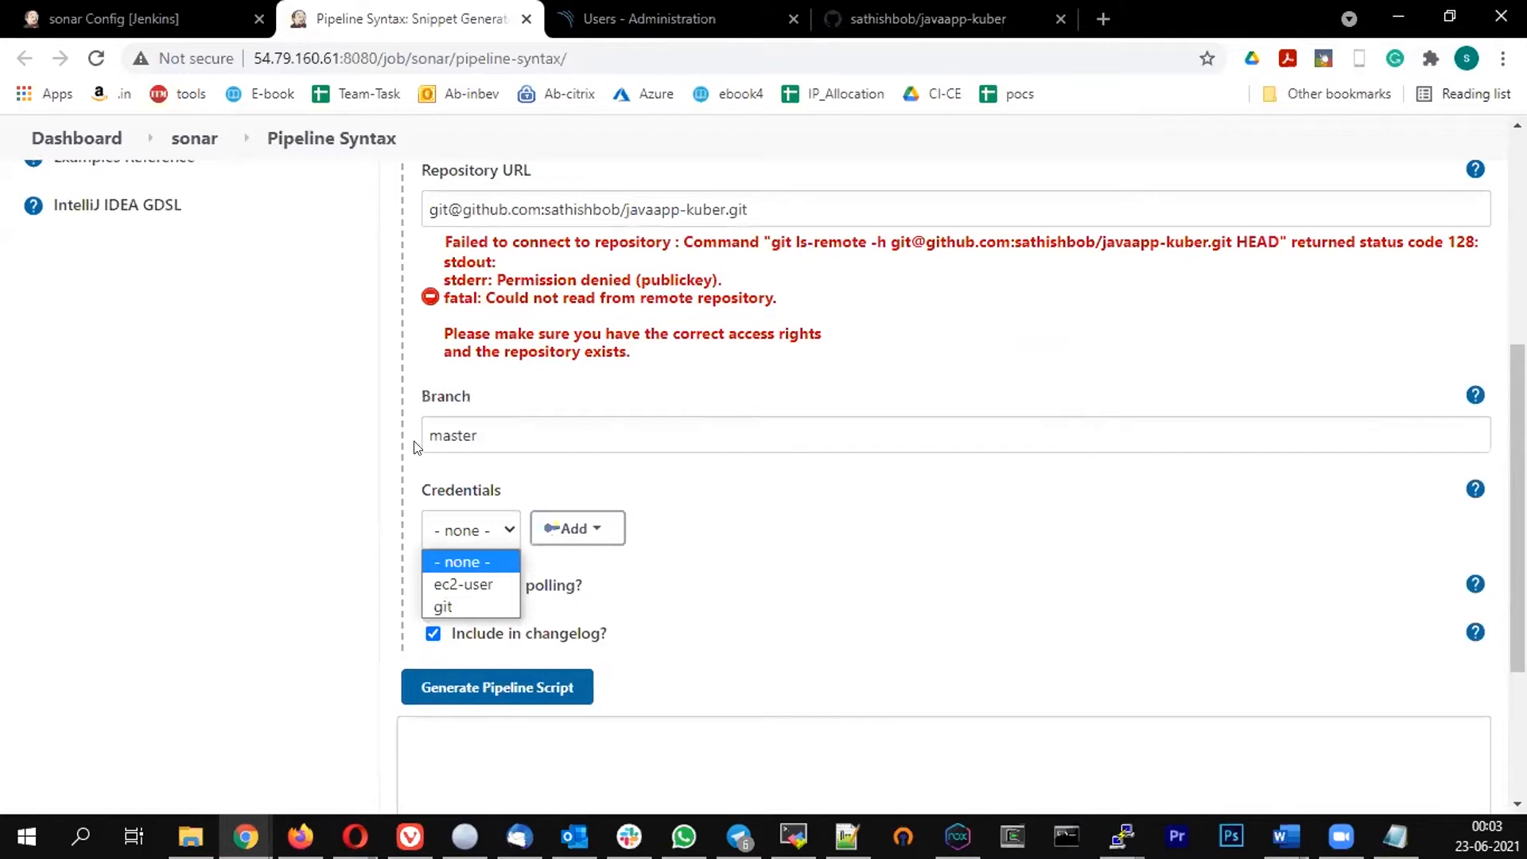
left_click(443, 606)
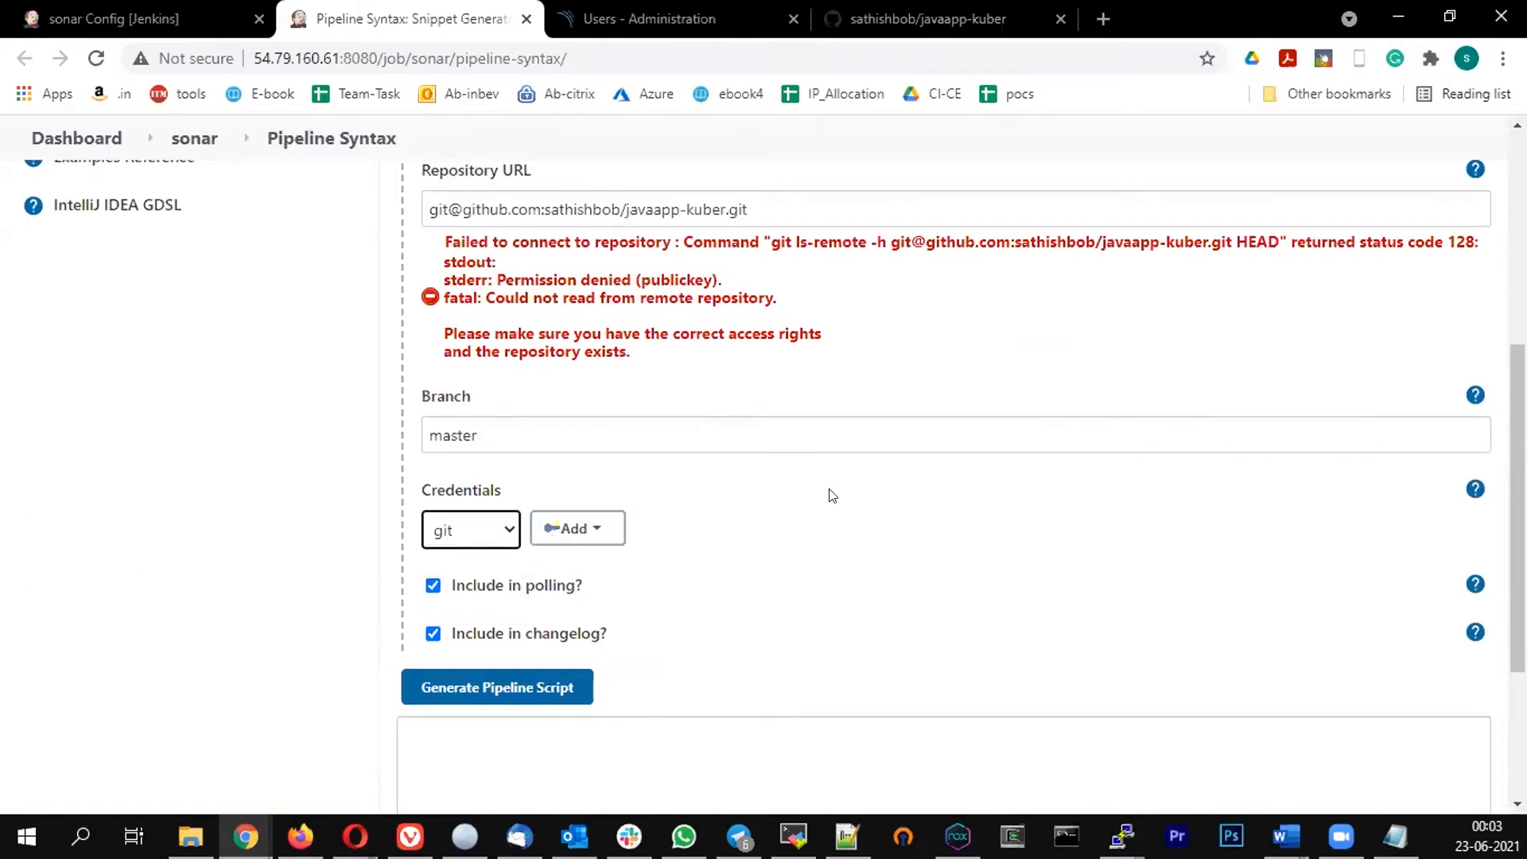
left_click(441, 554)
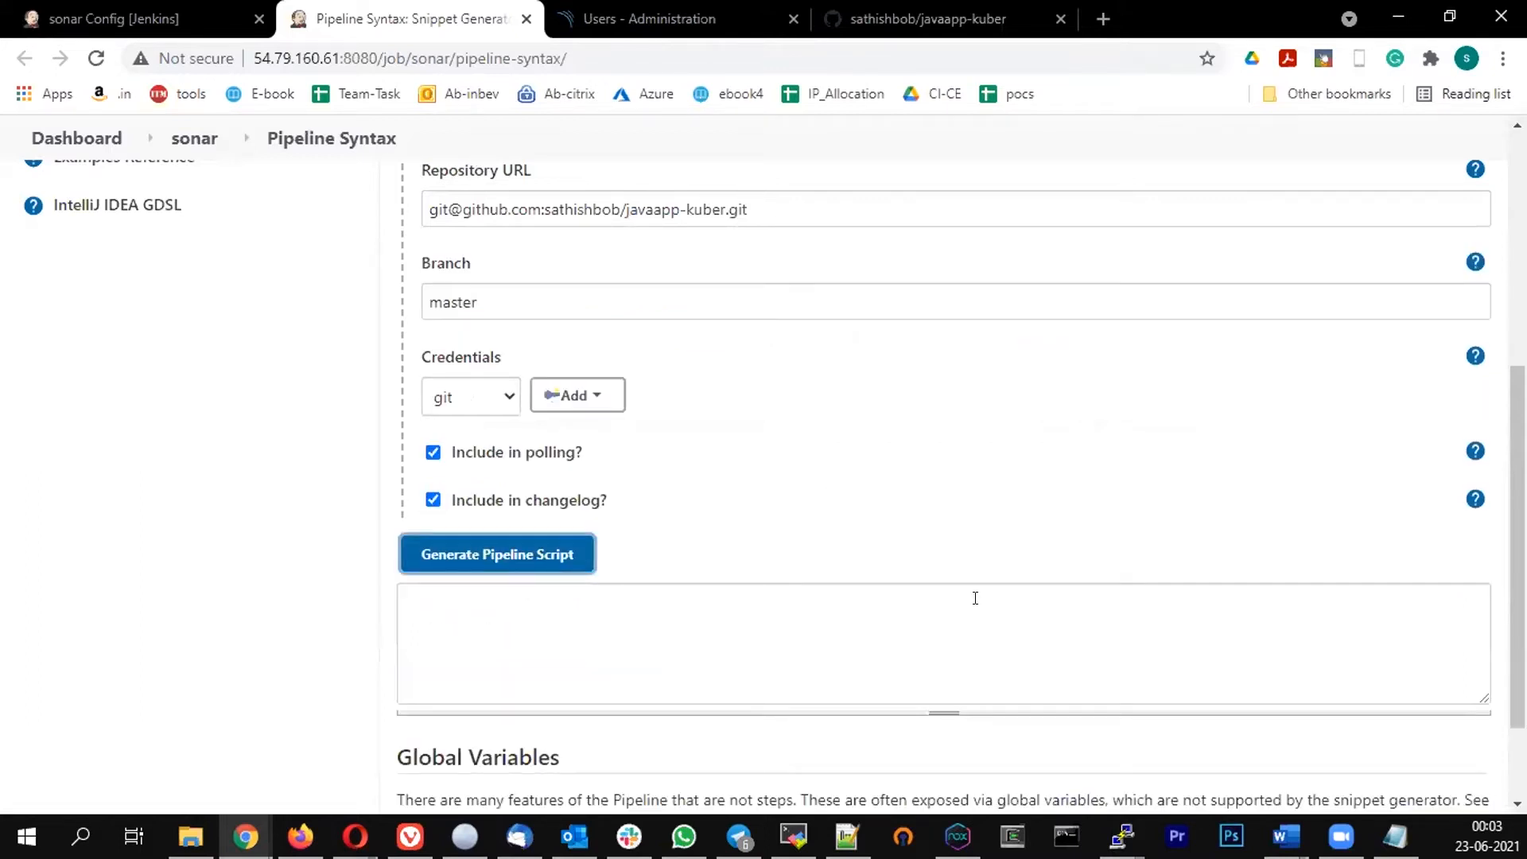
Paste the generated git checkout command into the gitpull stage of the job's pipeline script
left_click(70, 13)
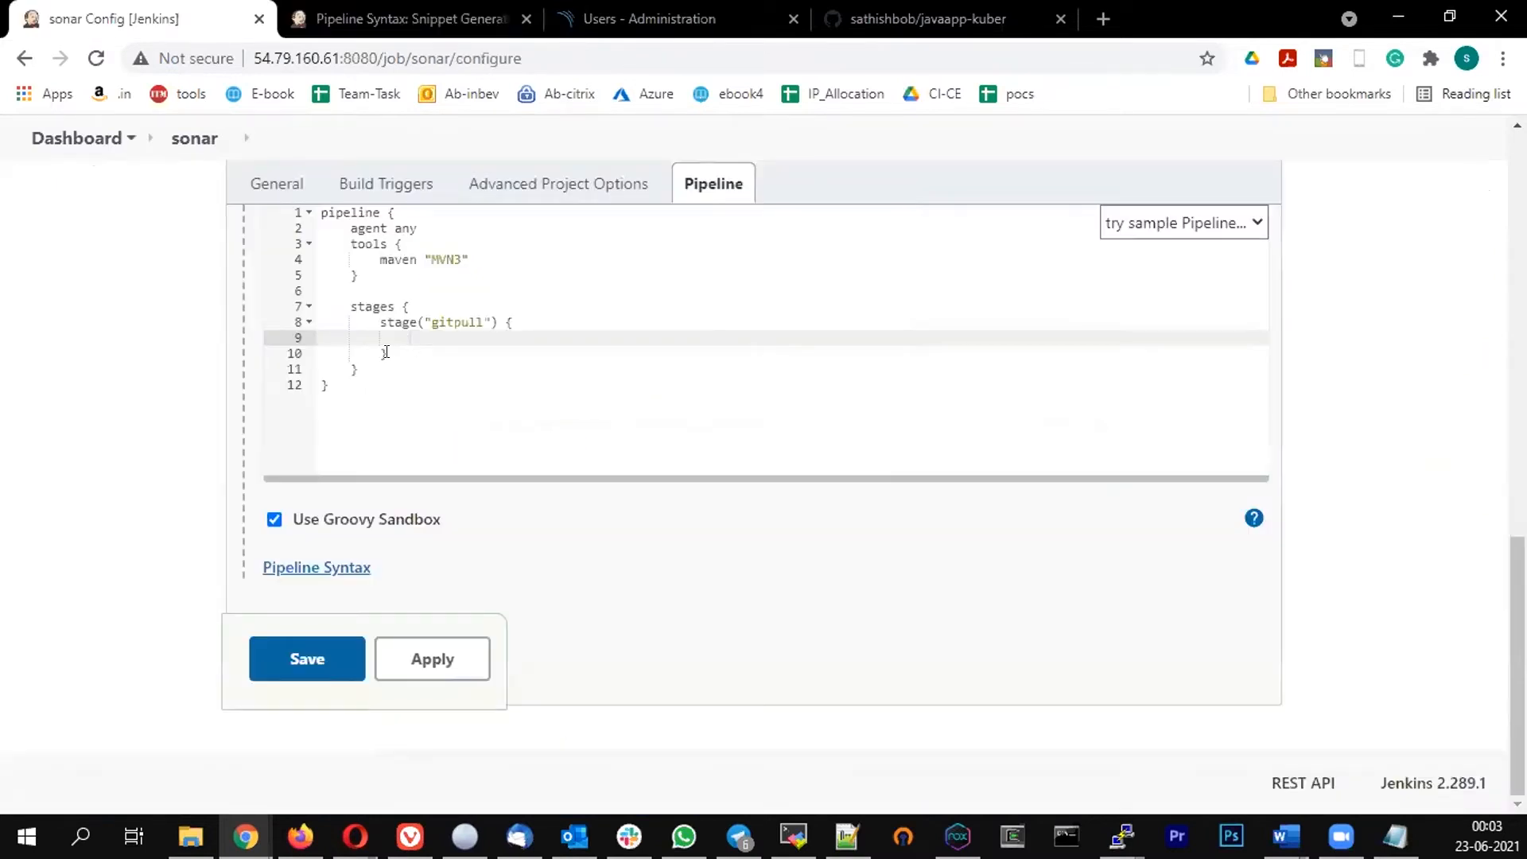
left_click(401, 335)
key("ctrl+v")
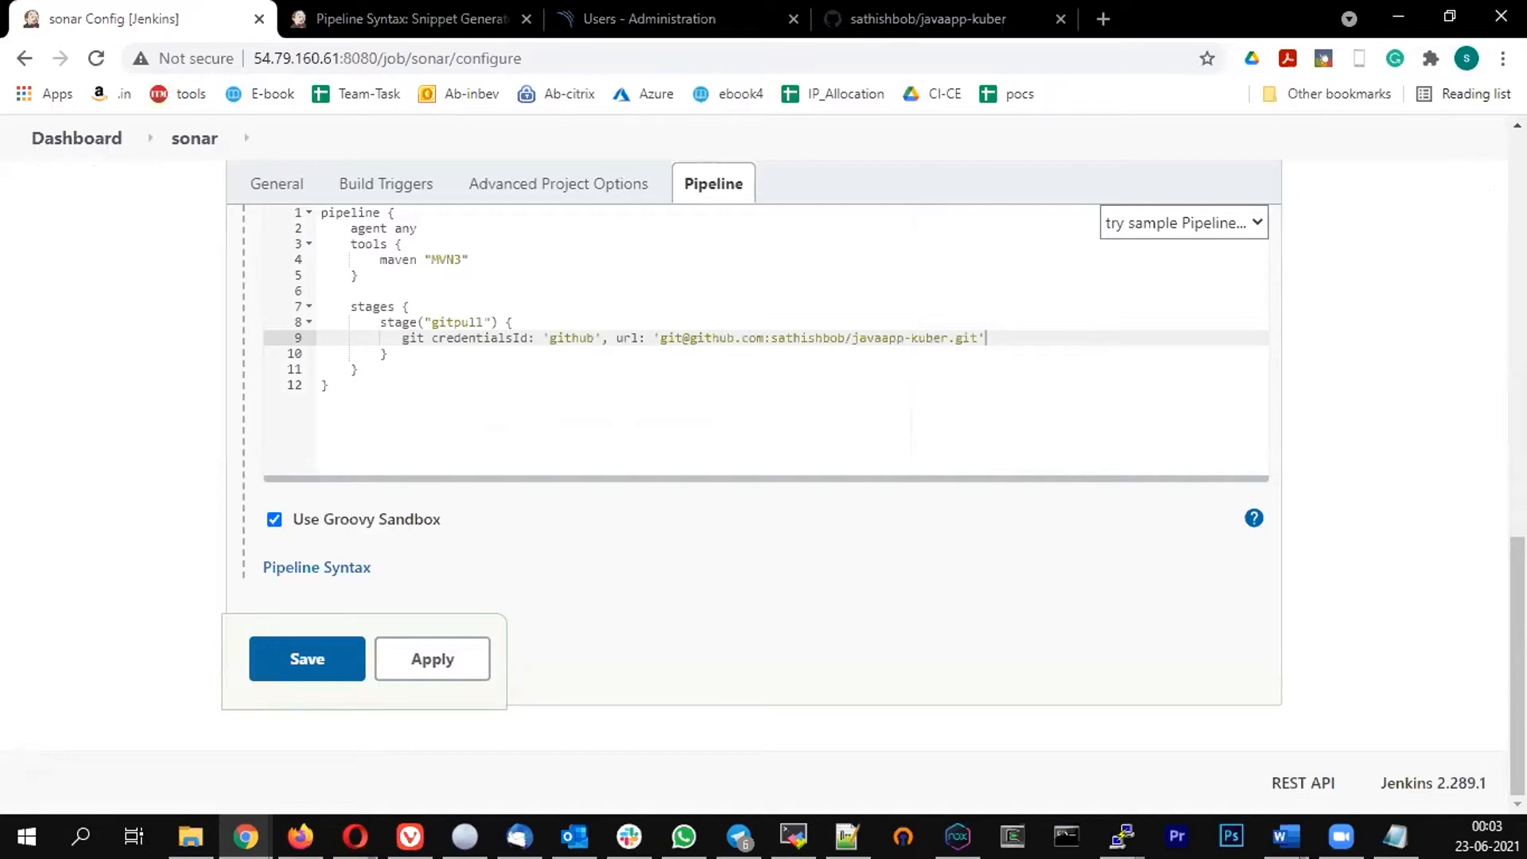
Wrap the git checkout command in a steps block inside the gitpull stage and tidy the braces
left_click(391, 350)
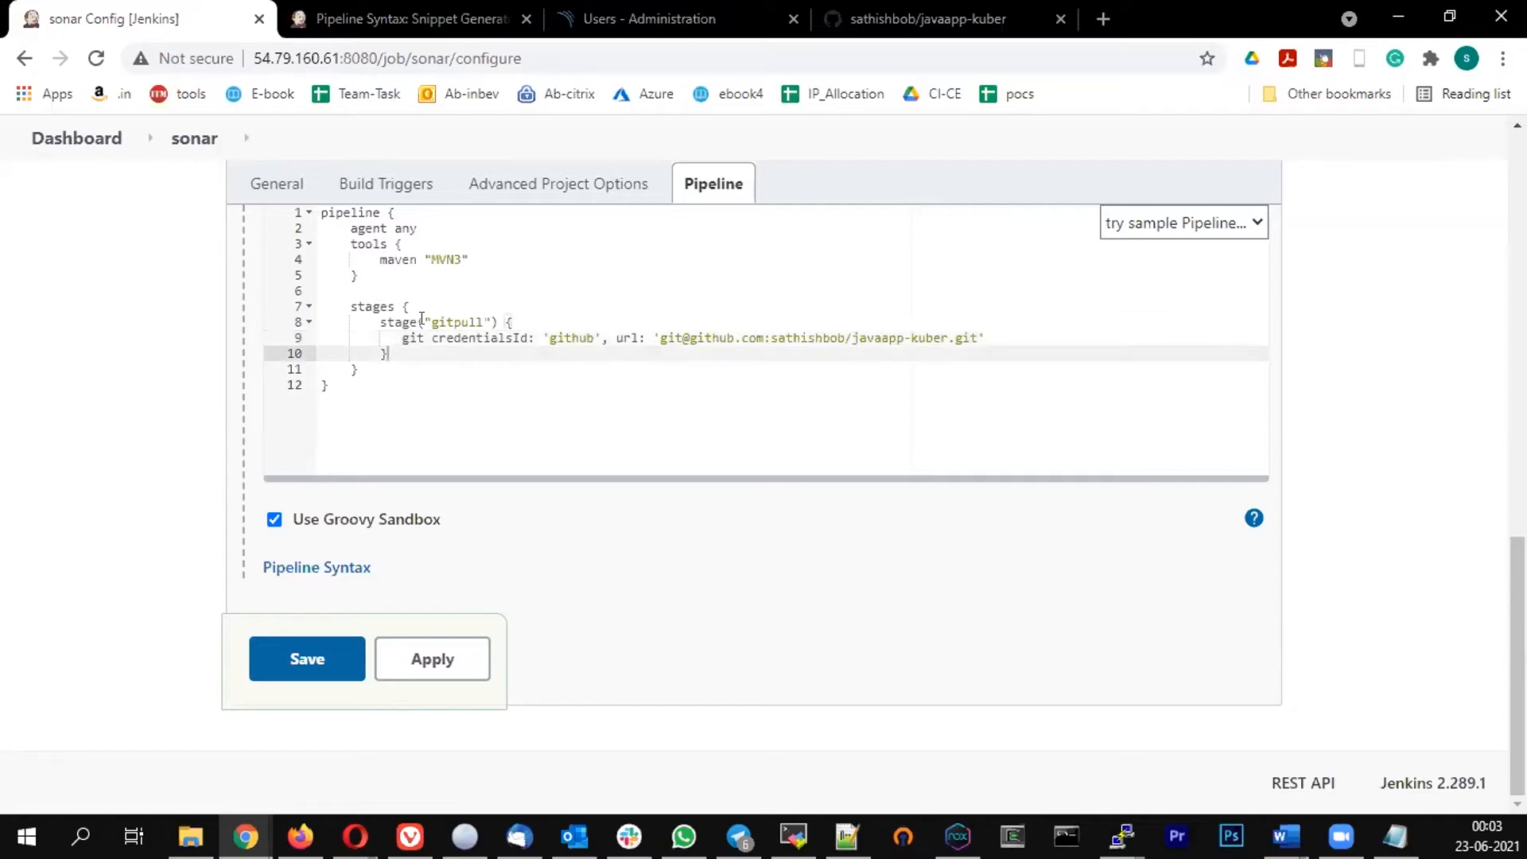
left_click(517, 321)
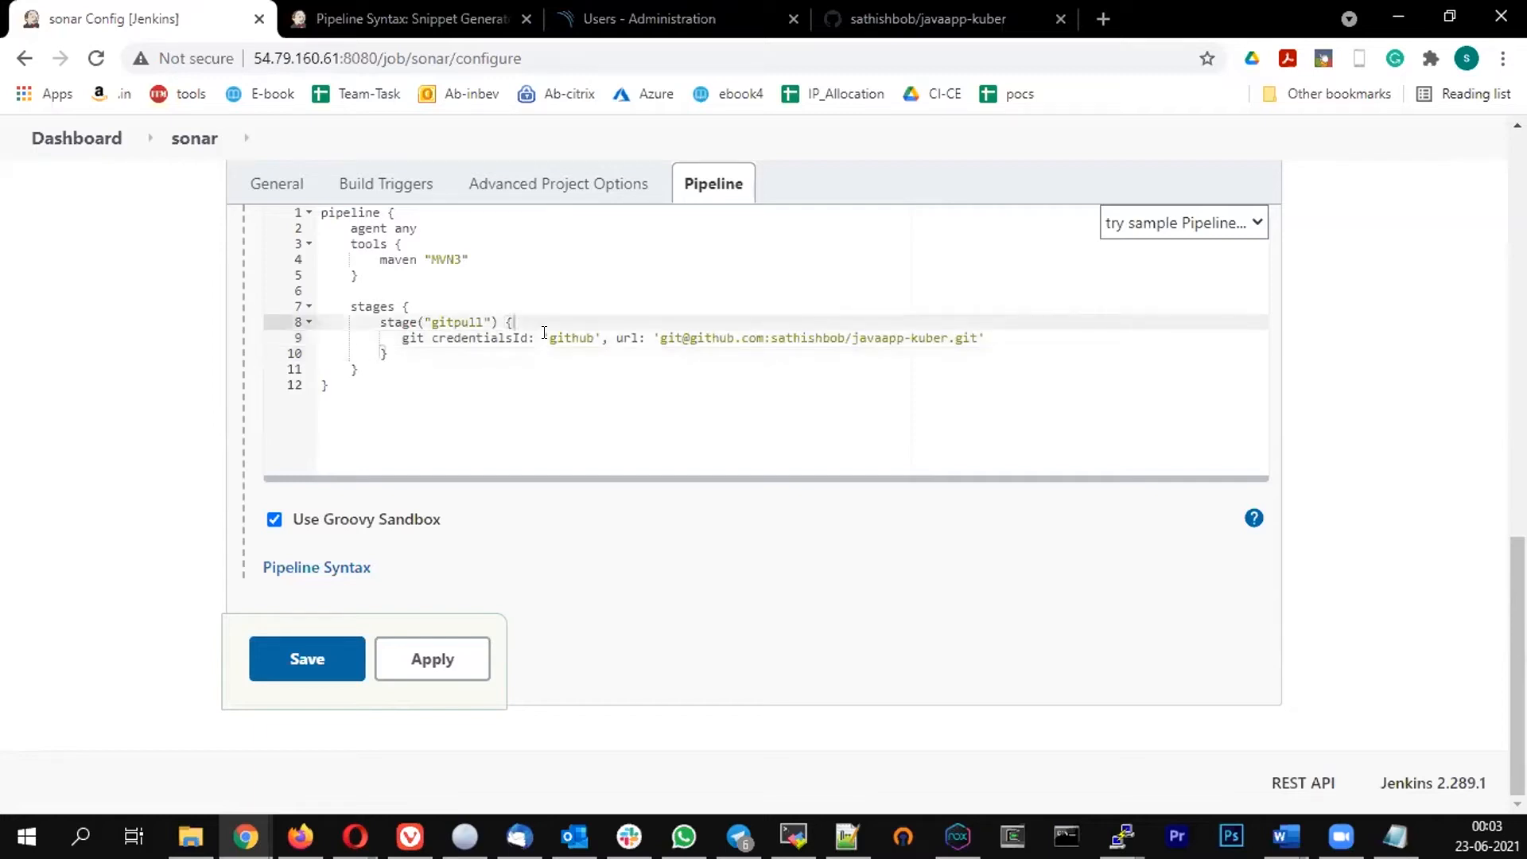
key("Return")
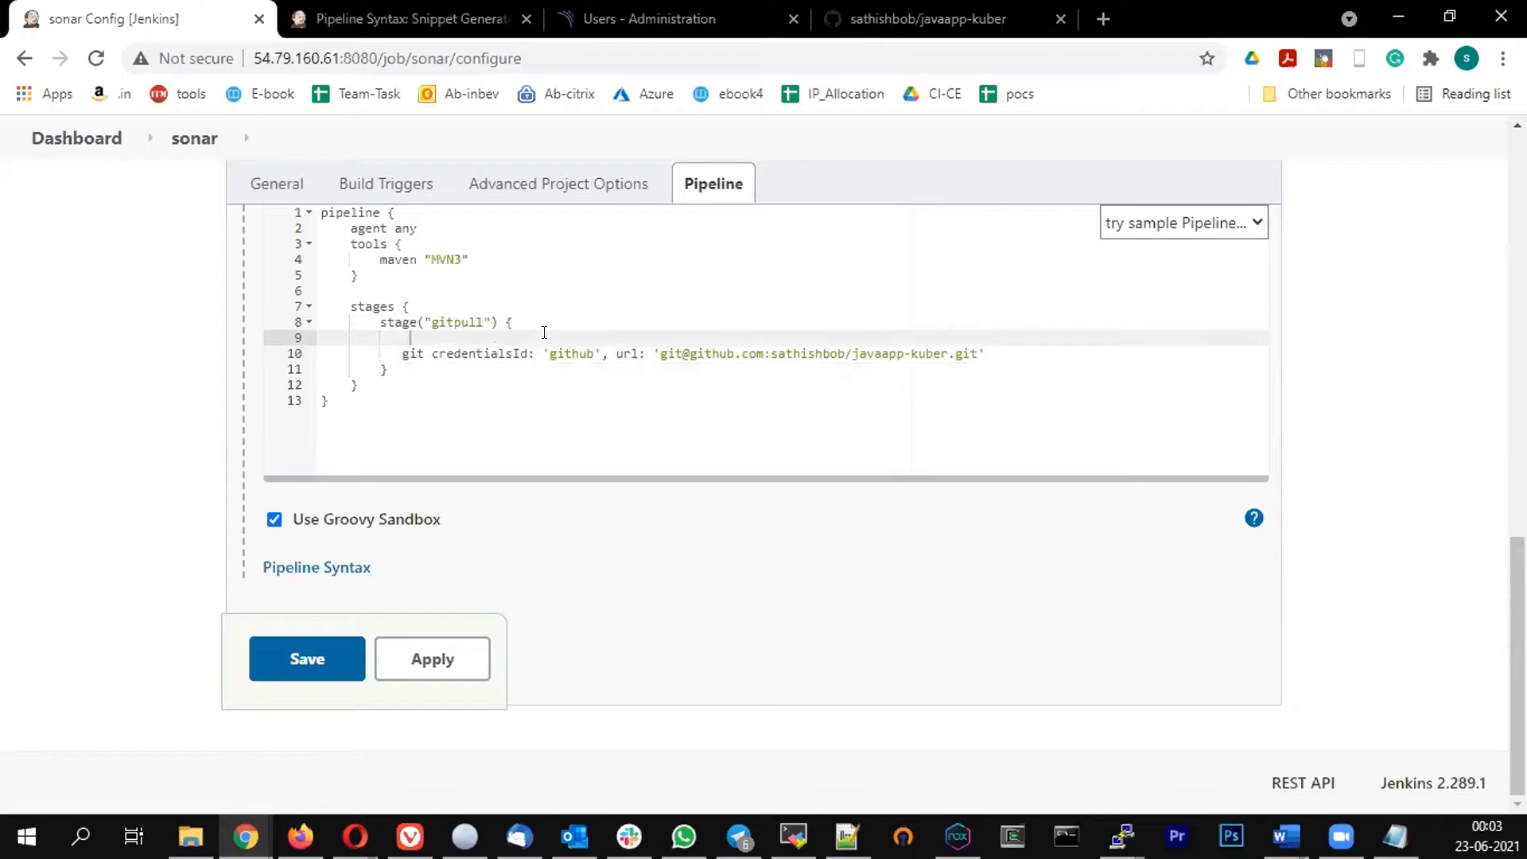
type("steps {")
key("Return")
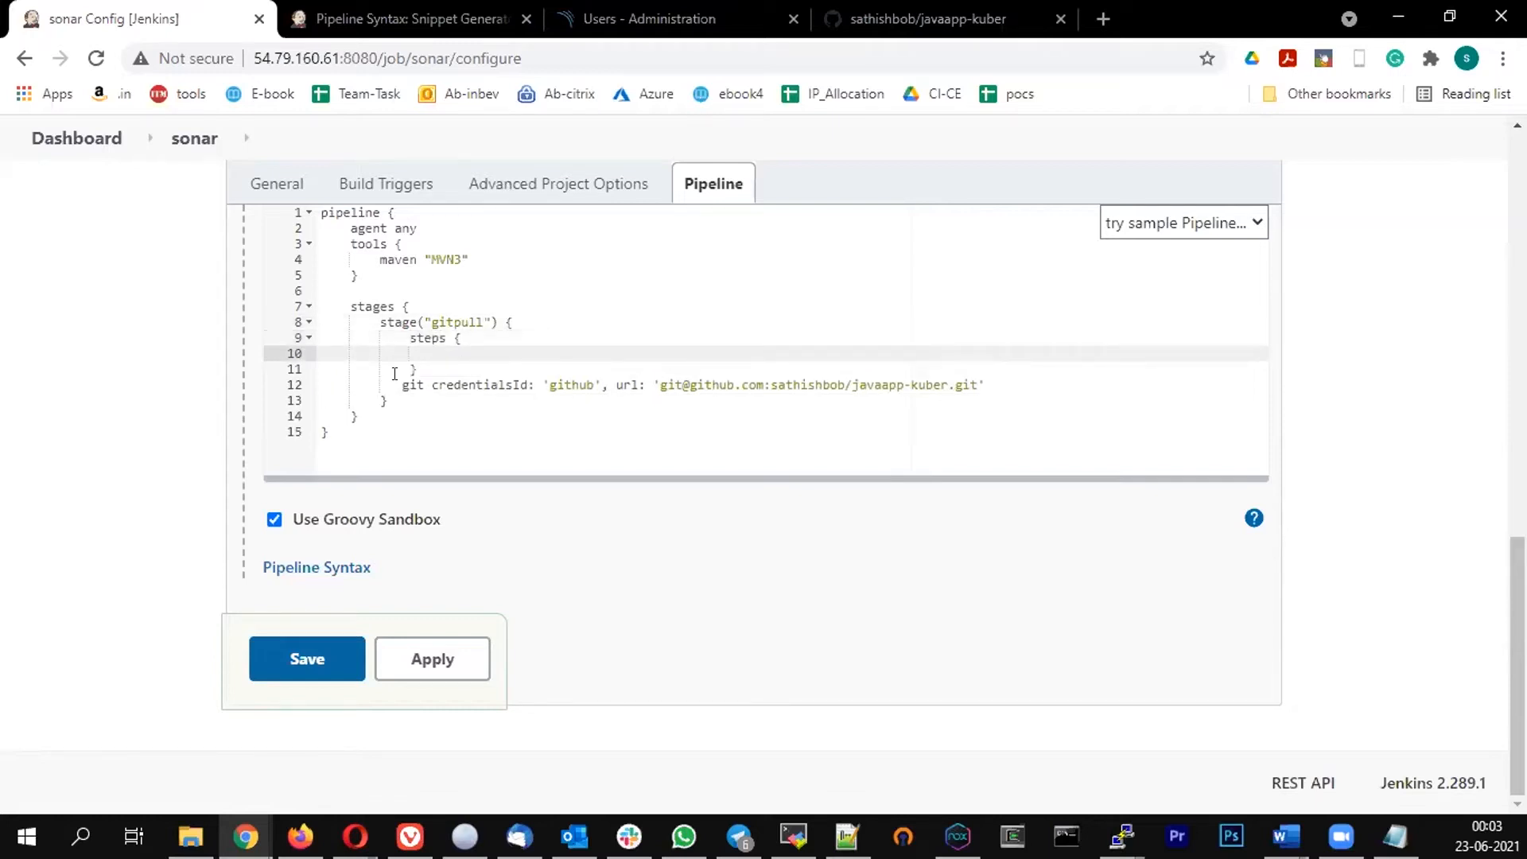
left_click(981, 375)
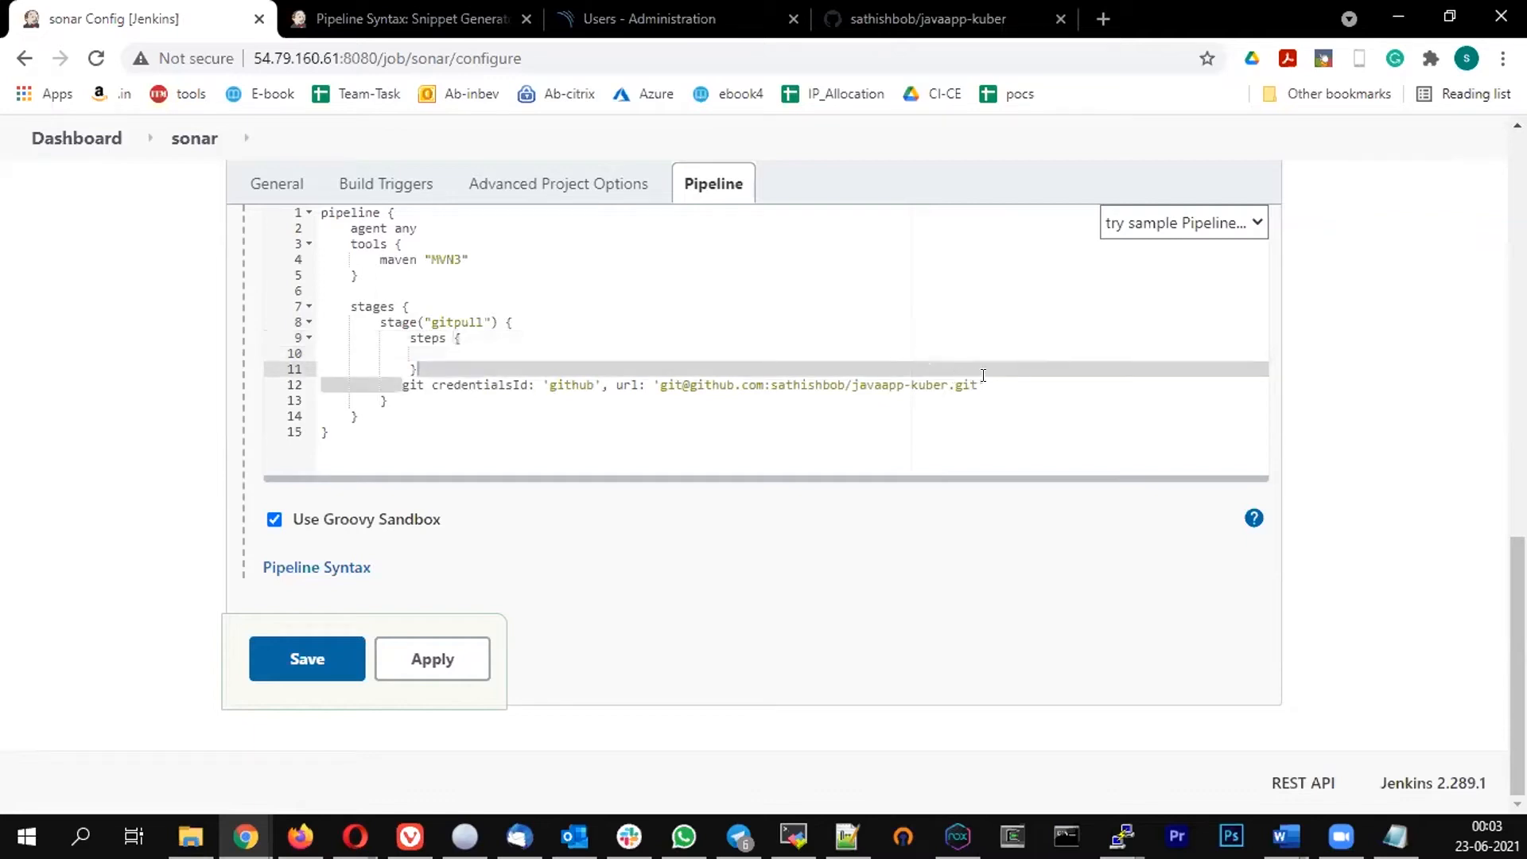
key("ctrl+x")
left_click(473, 350)
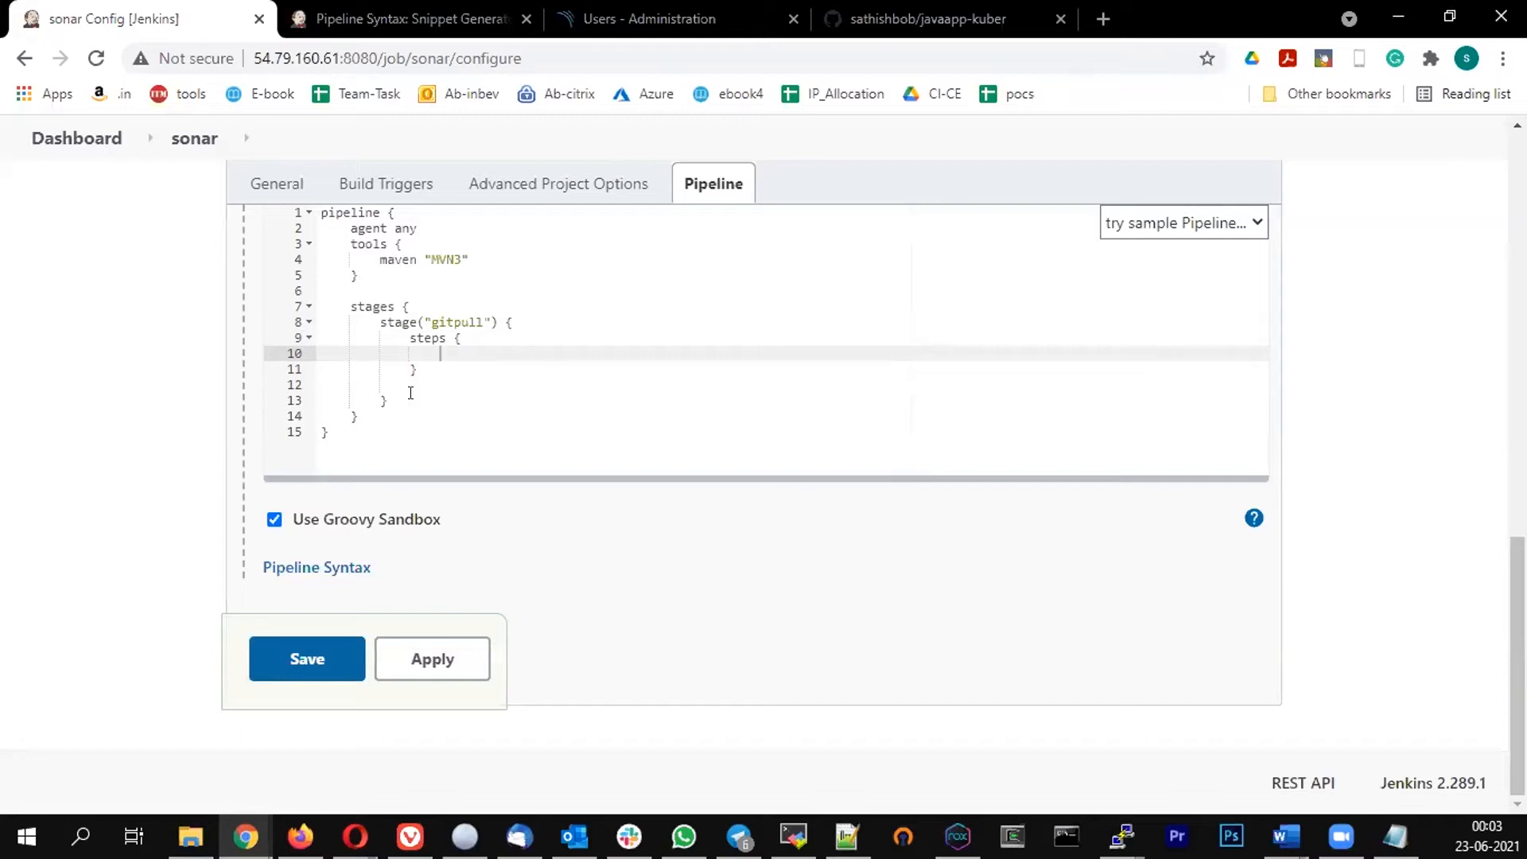
key("ctrl+v")
key("Down")
key("Down")
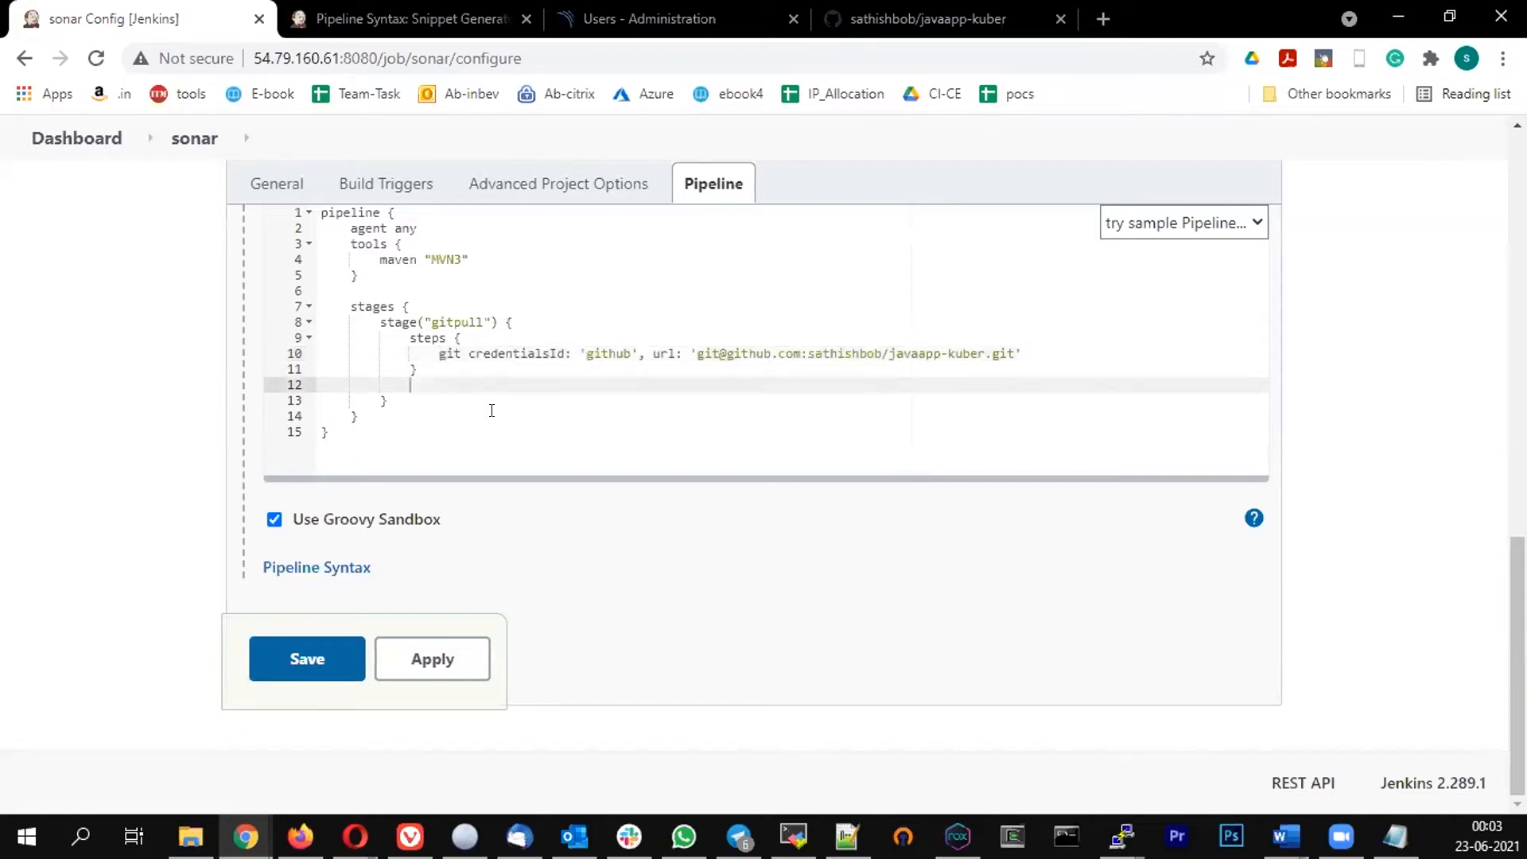
key("BackSpace")
key("BackSpace")
key("BackSpace")
key("BackSpace")
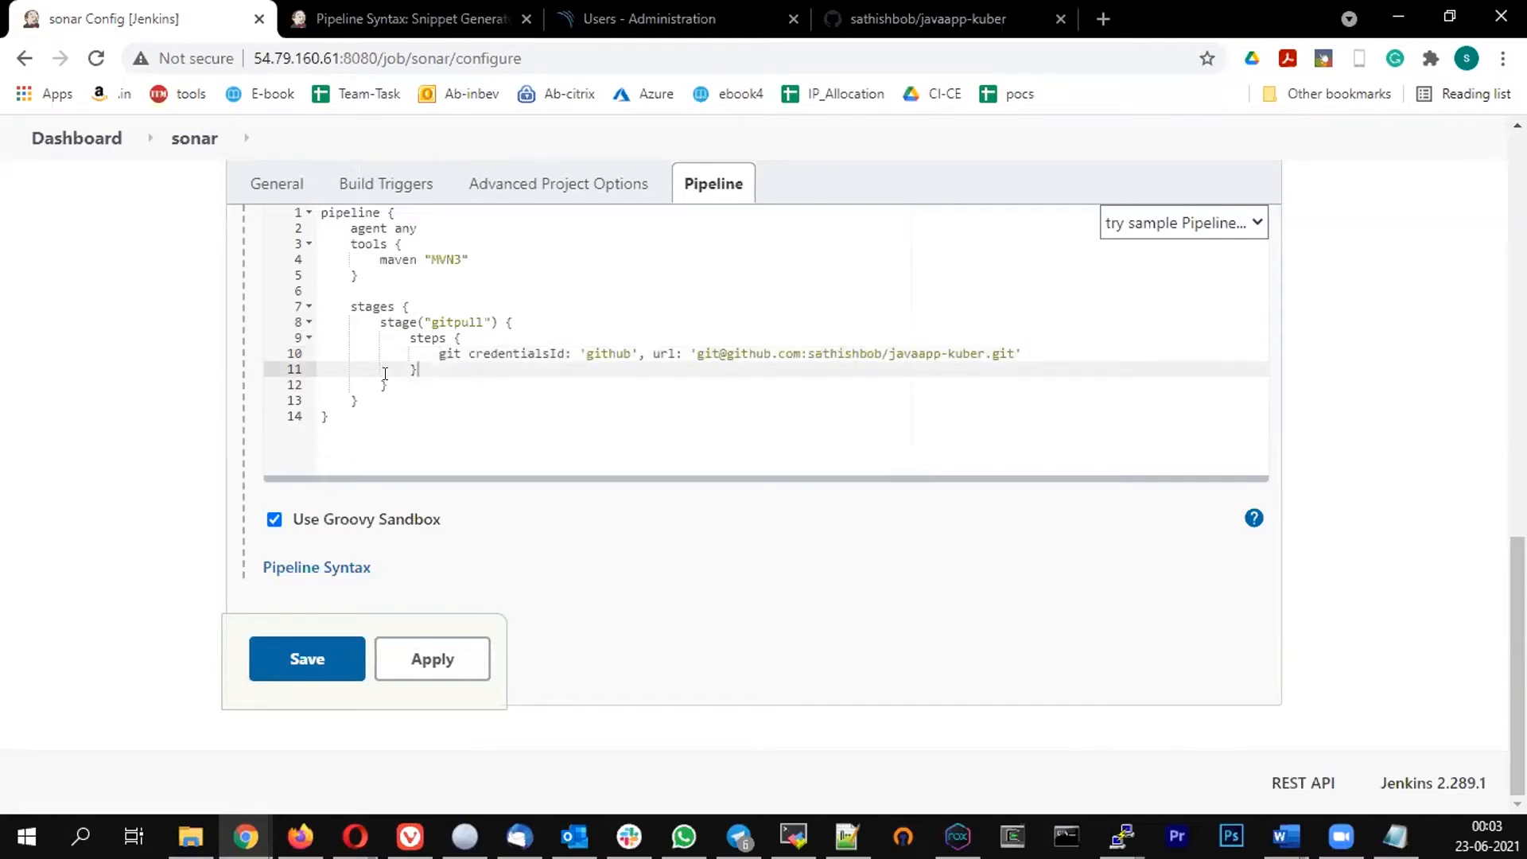
key("Down")
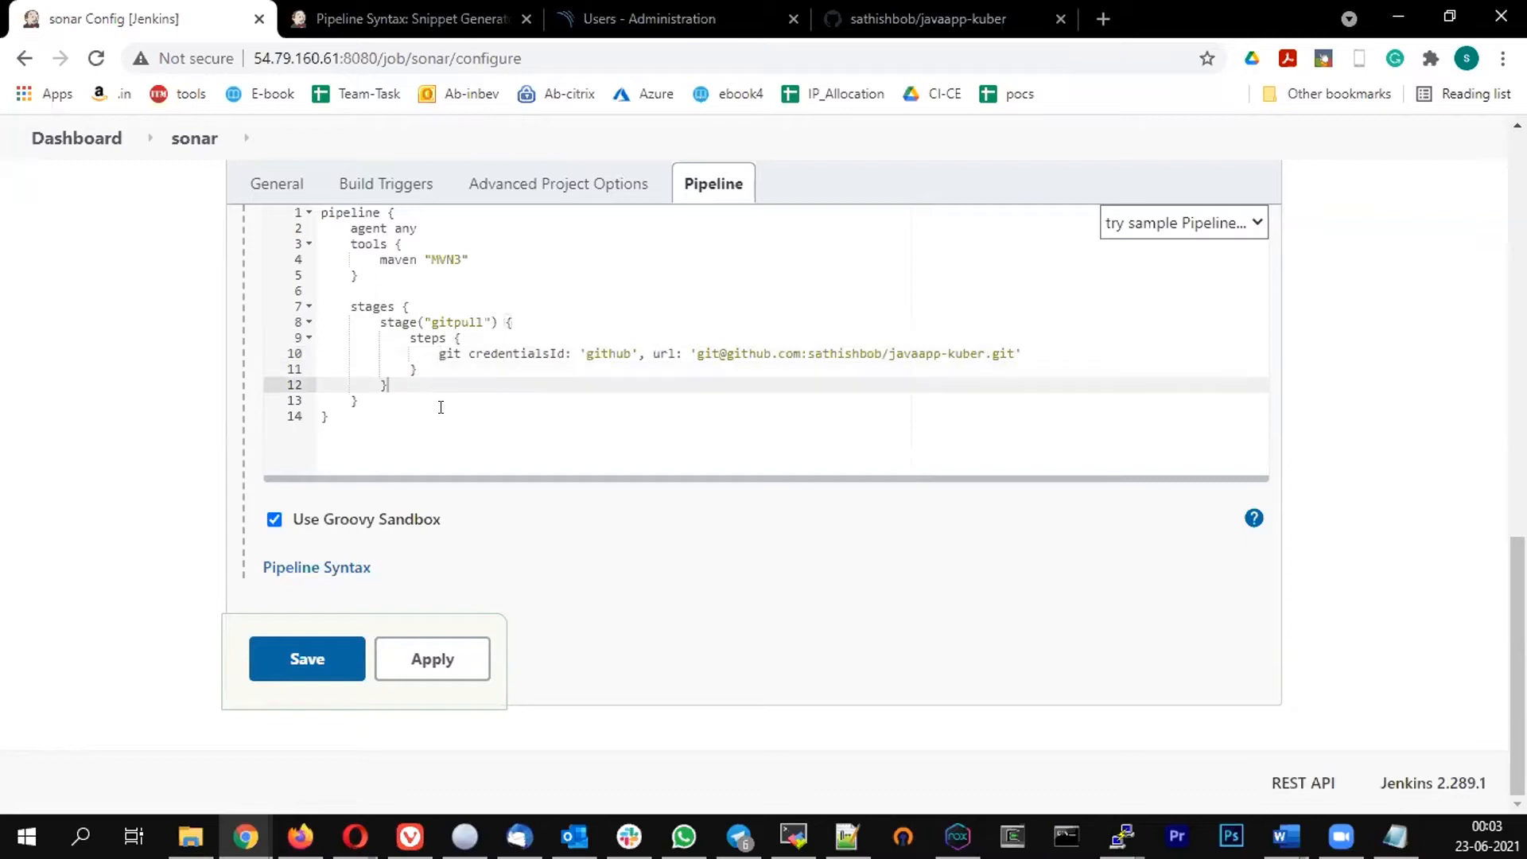
Add a stage named Build after gitpull, containing an empty steps block
key("Return")
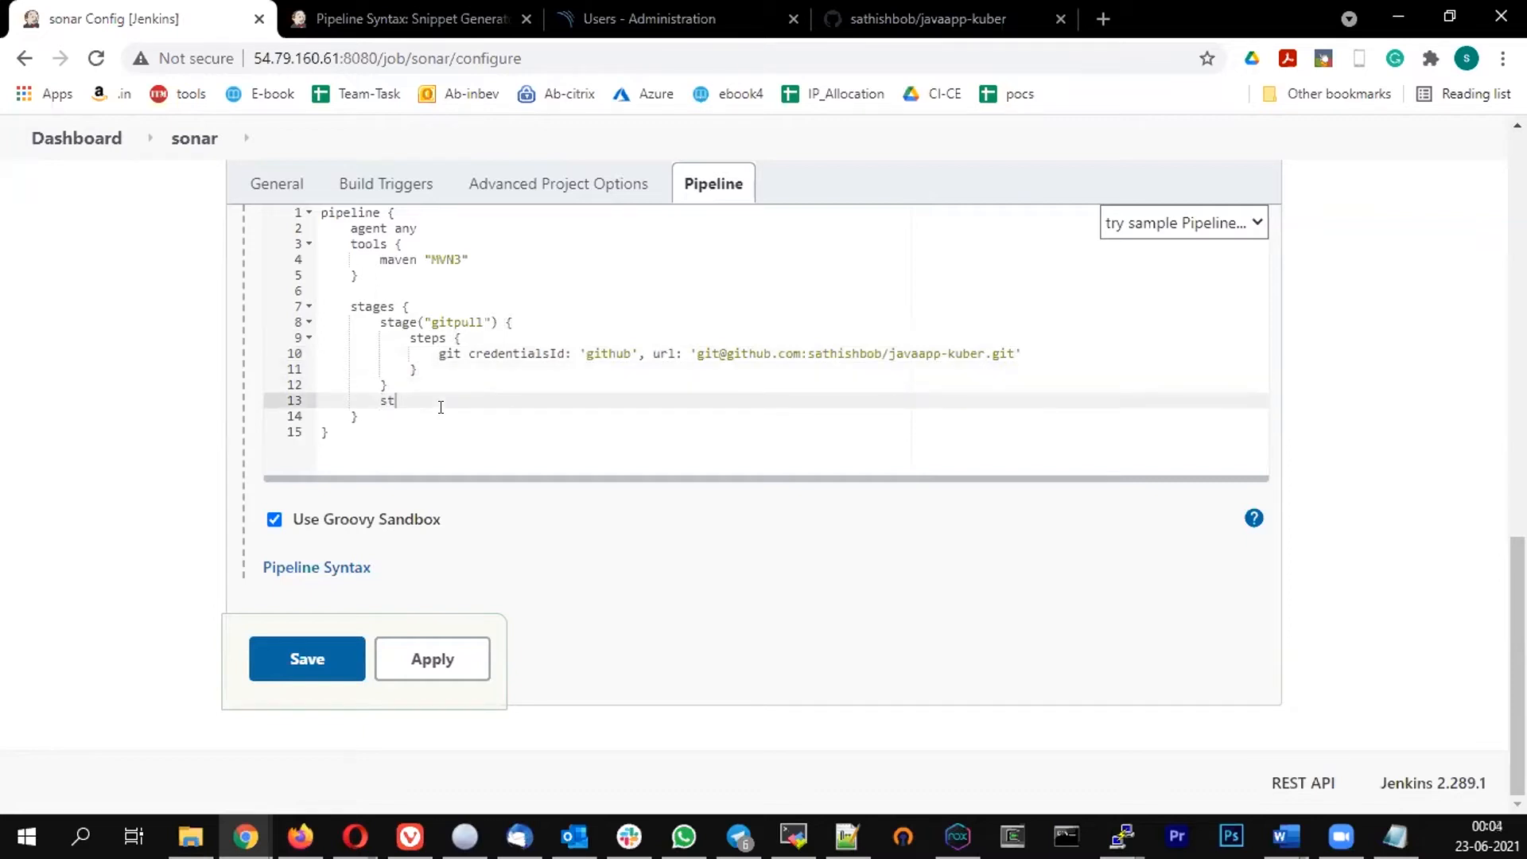
type("age")
key("BackSpace")
type("(\"Build")
left_click(499, 406)
type("{")
key("Return")
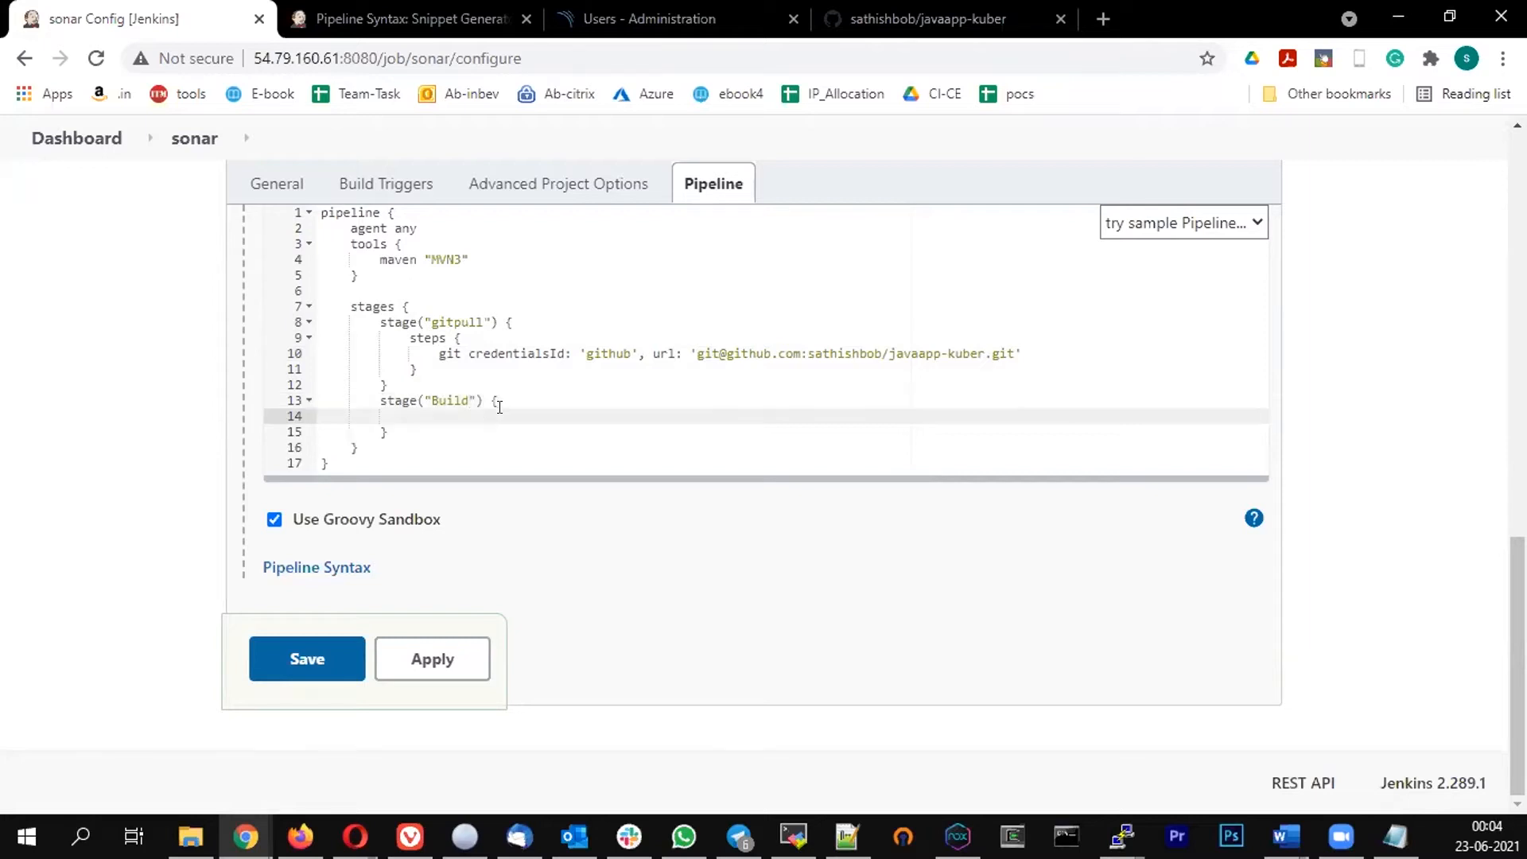
type("steps {")
key("Return")
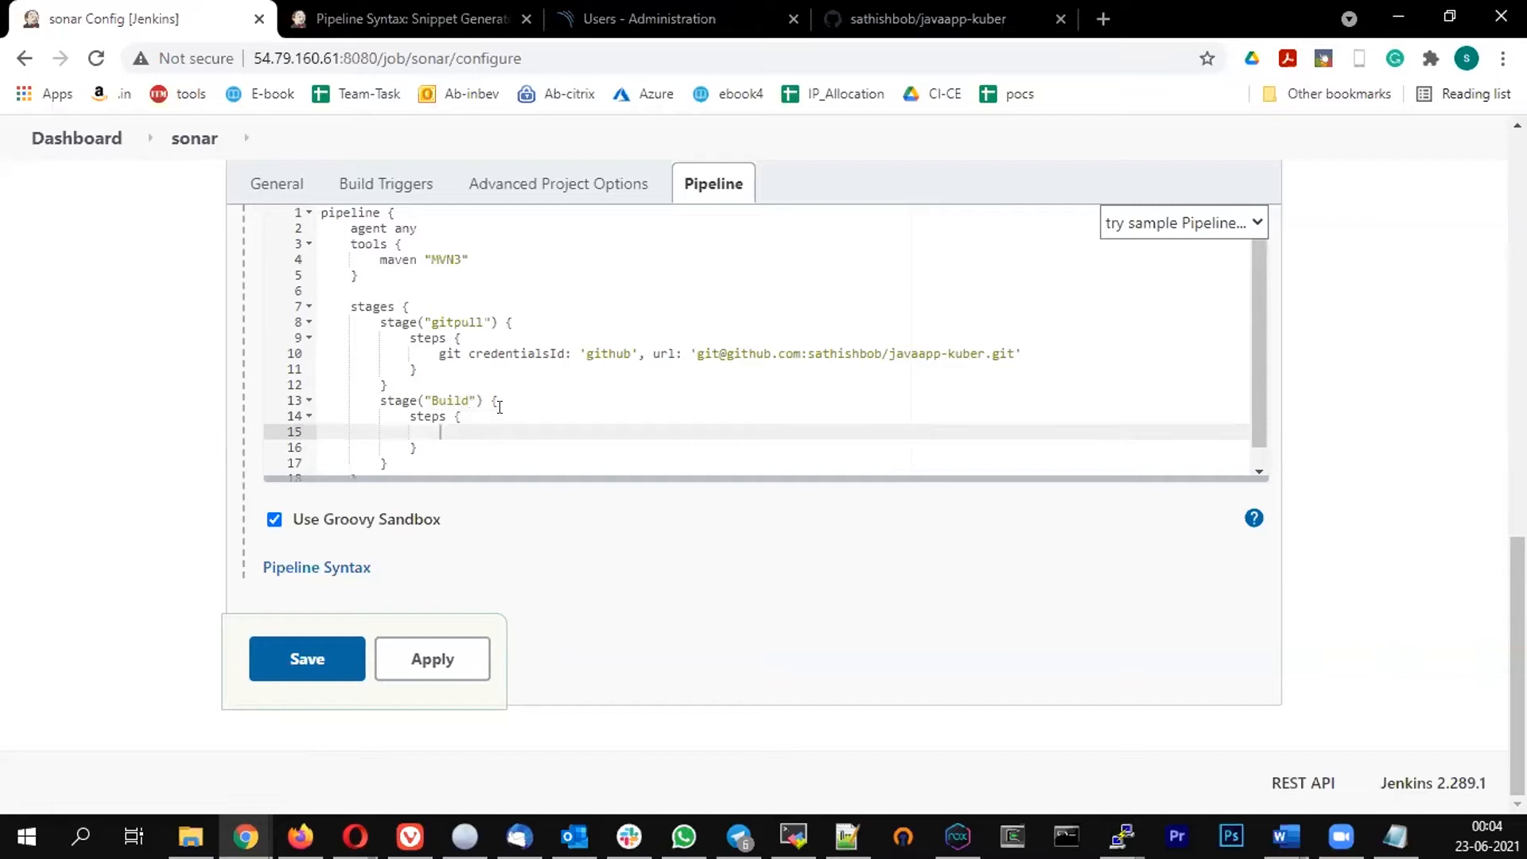
Add sh "mvn clean install" inside the Build stage's steps block
type("sh \"mvn clean install")
Add a stage named sonarscan after the Build stage
scroll(479, 393, "down", 1)
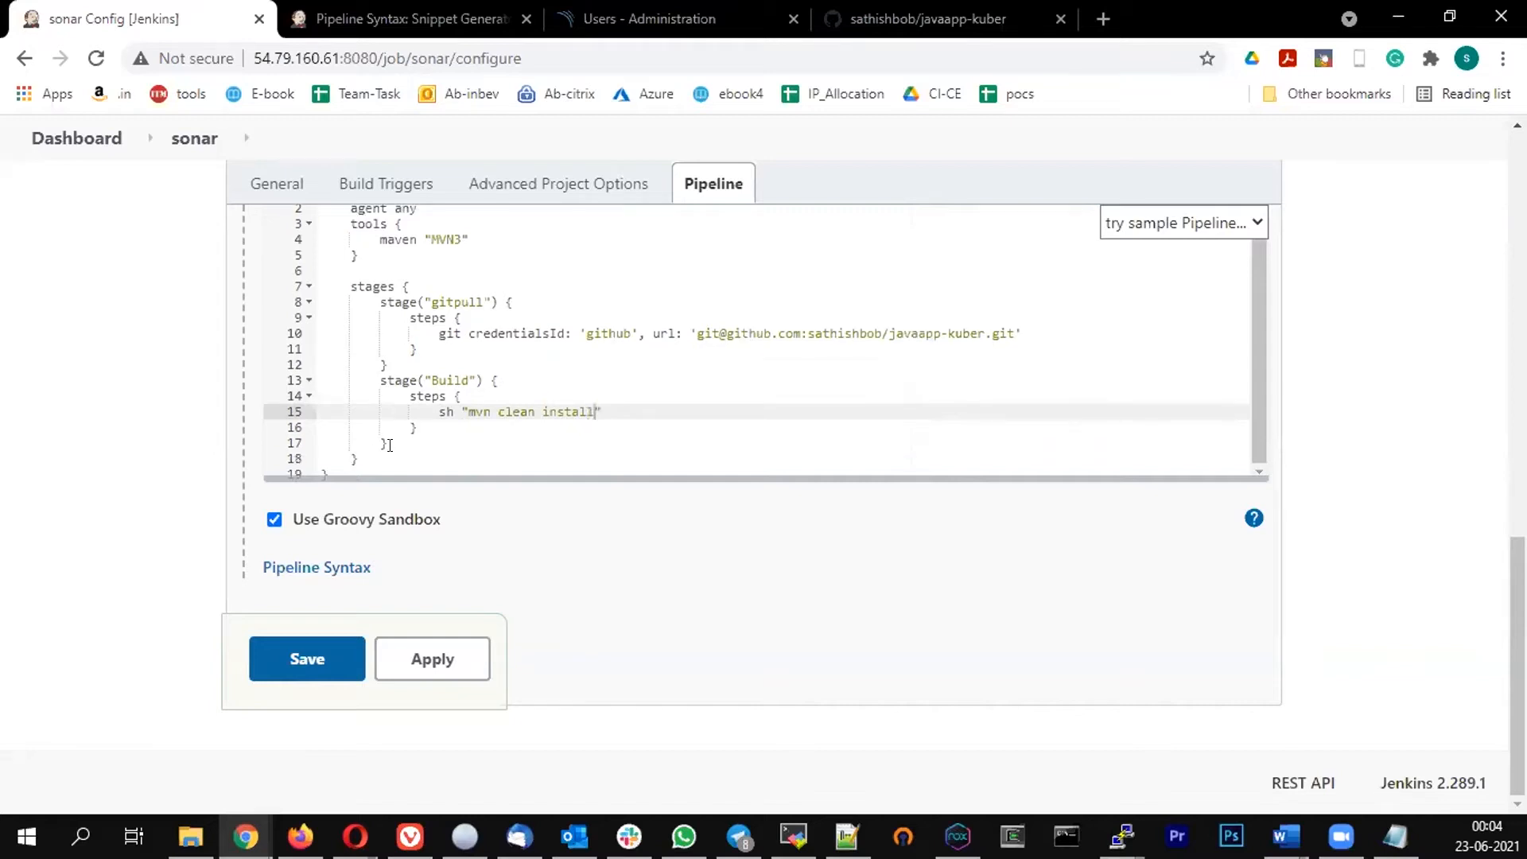
left_click(397, 455)
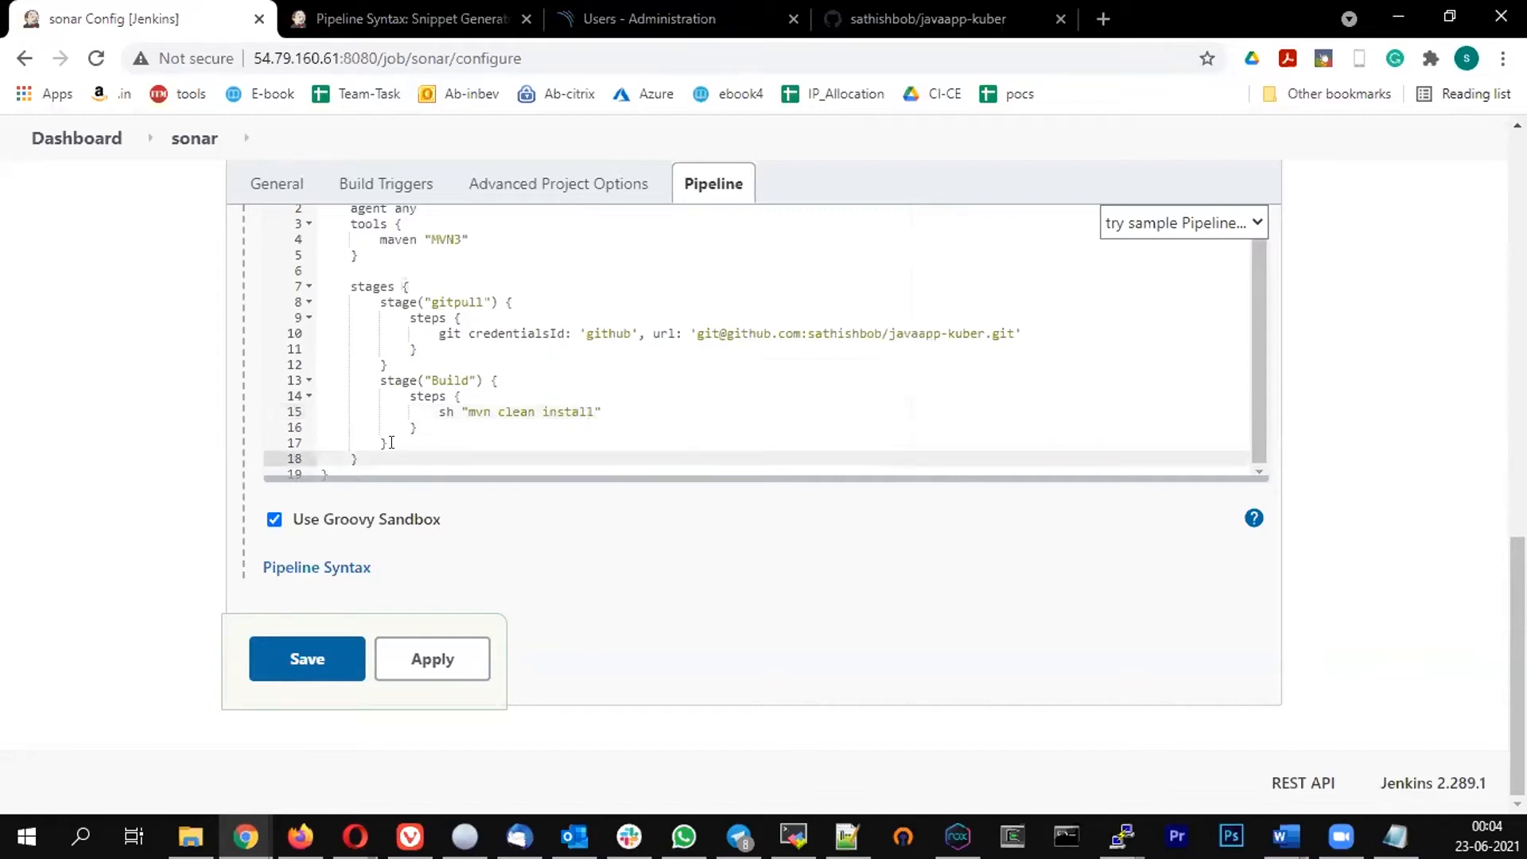
key("Up")
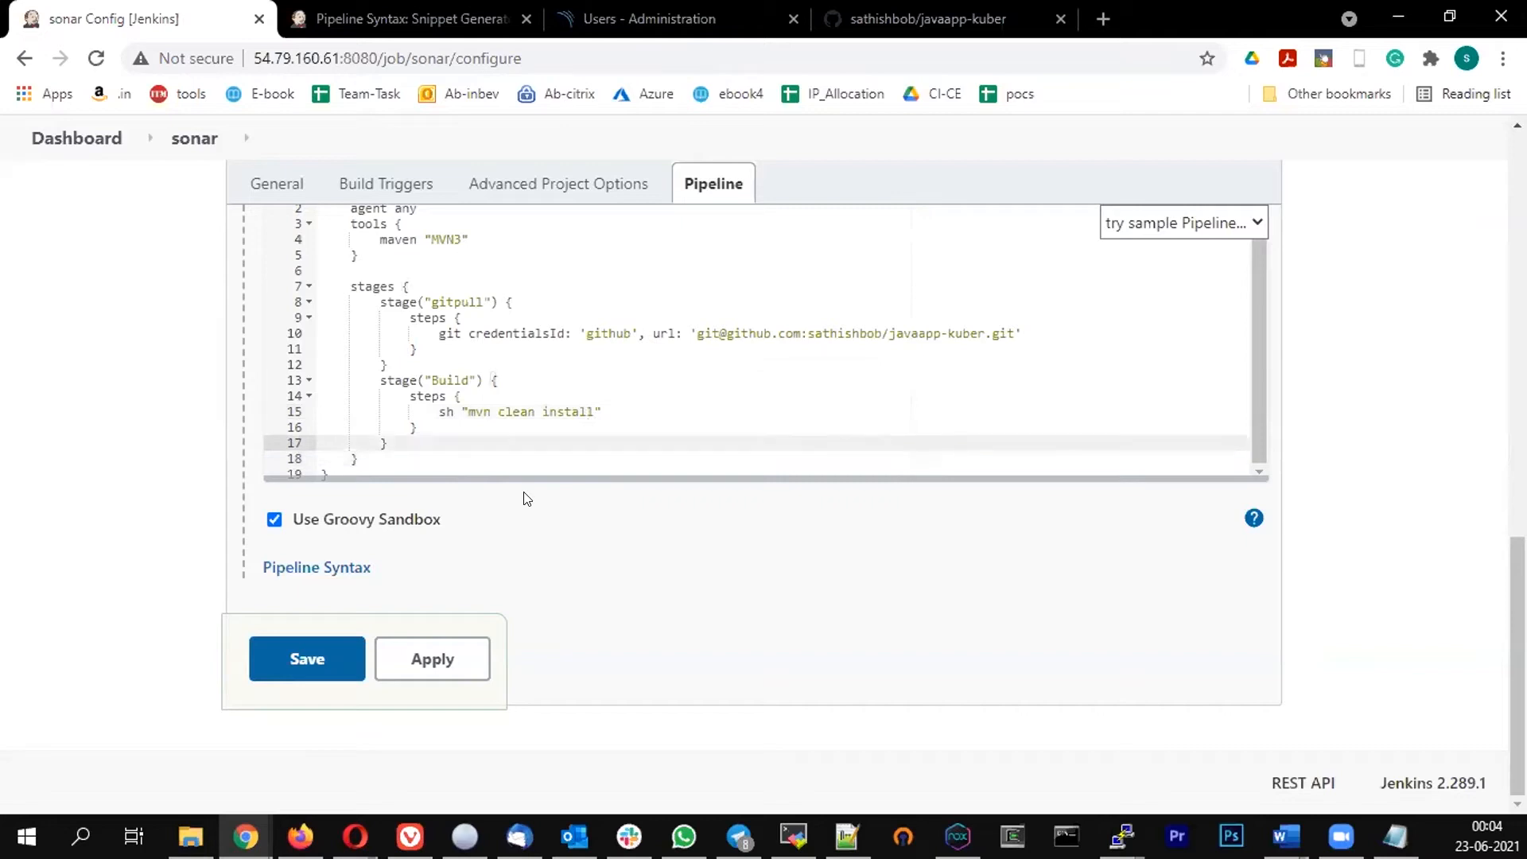
key("Return")
type("s")
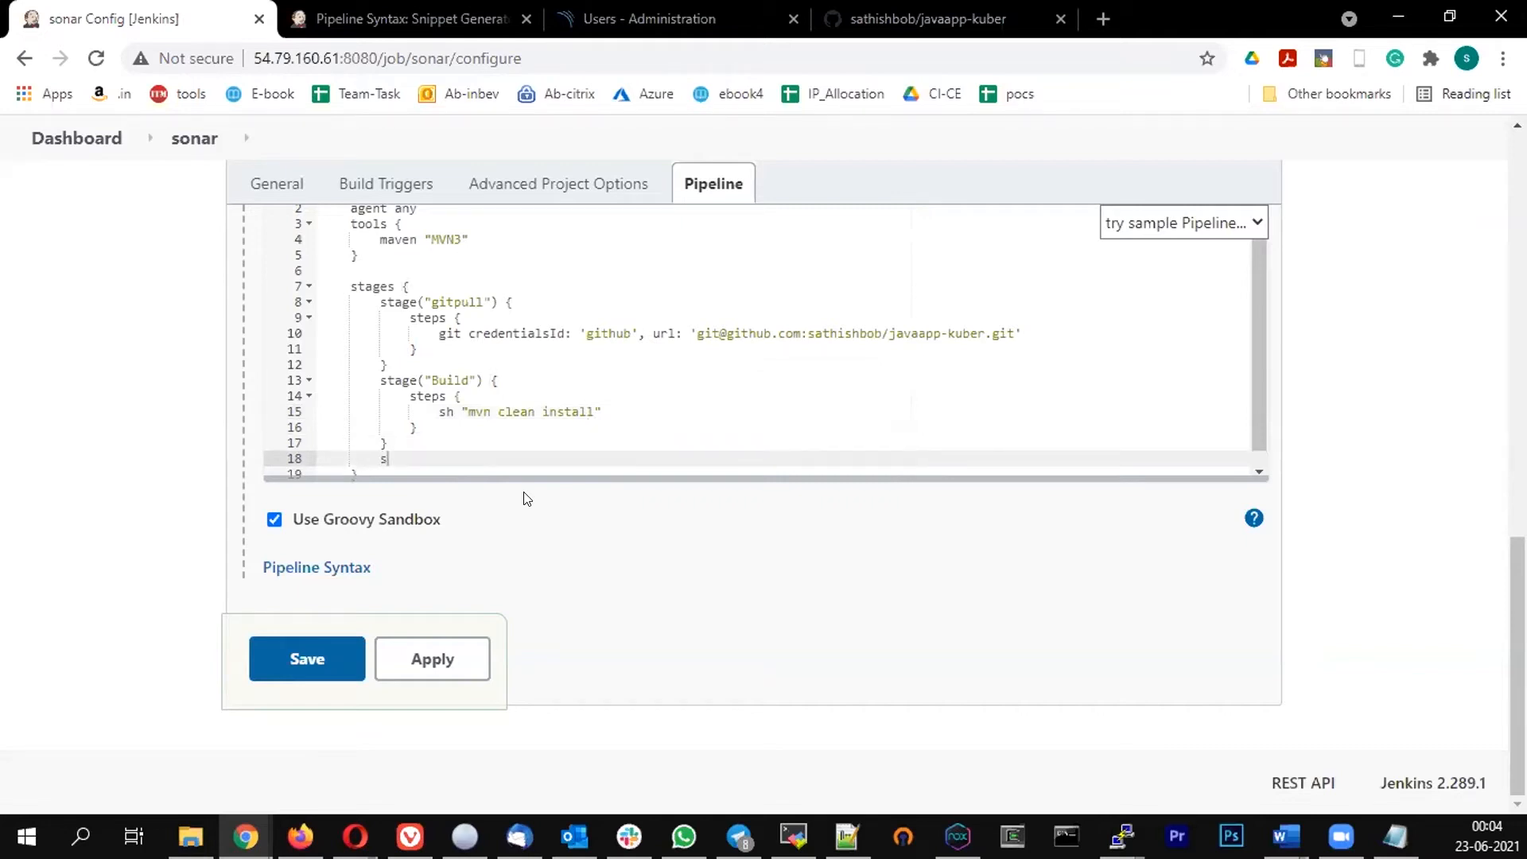
type("tage(\"sonarscan\") {")
left_click(525, 499)
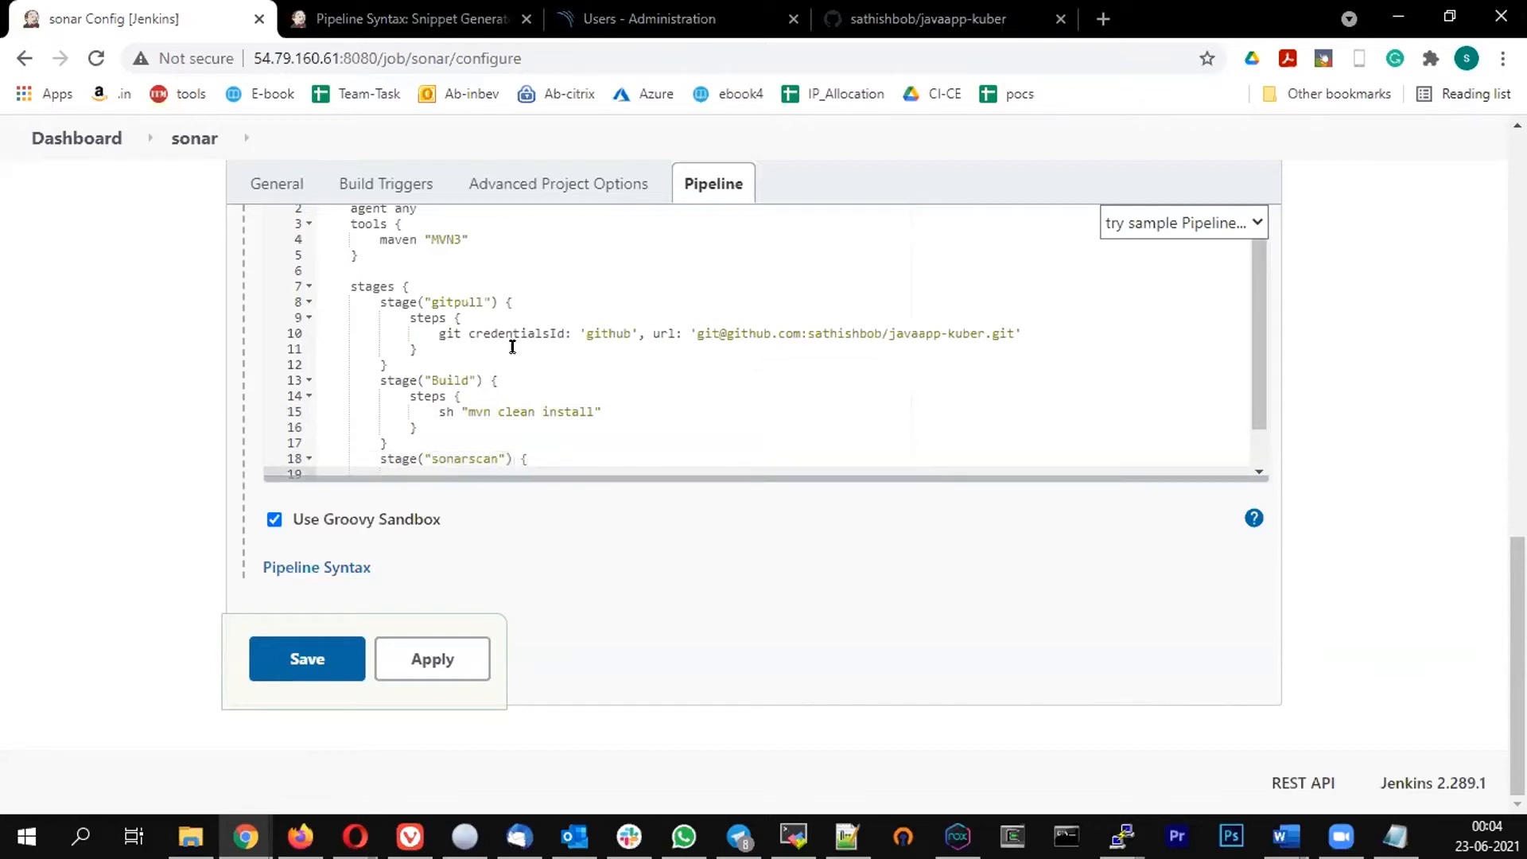
Open a steps block with a nested script block inside the sonarscan stage
scroll(512, 346, "down", 1)
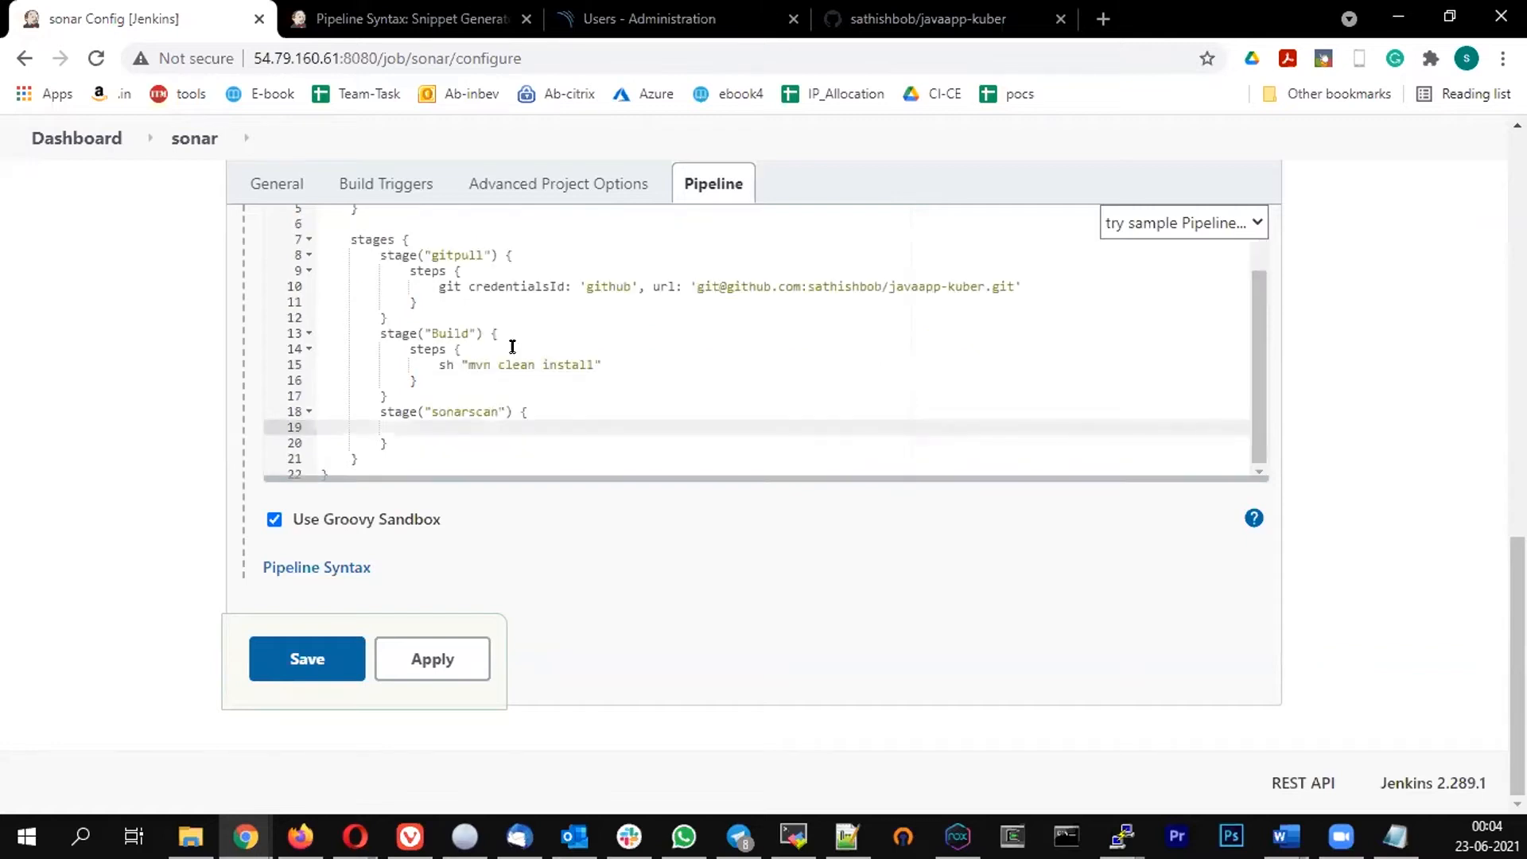
type("steps {")
key("Return")
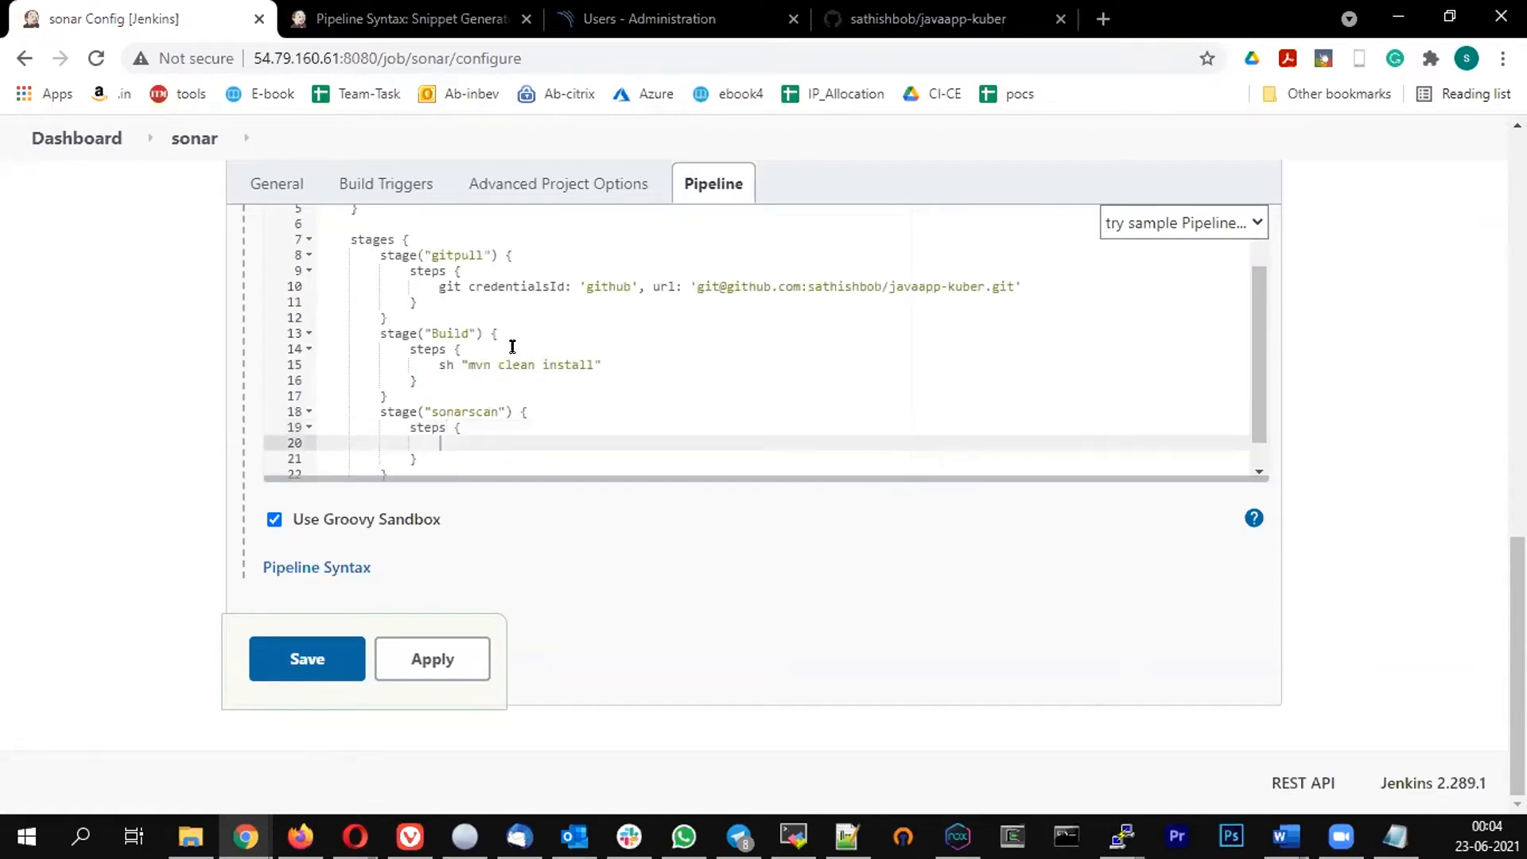
type("script {")
key("Return")
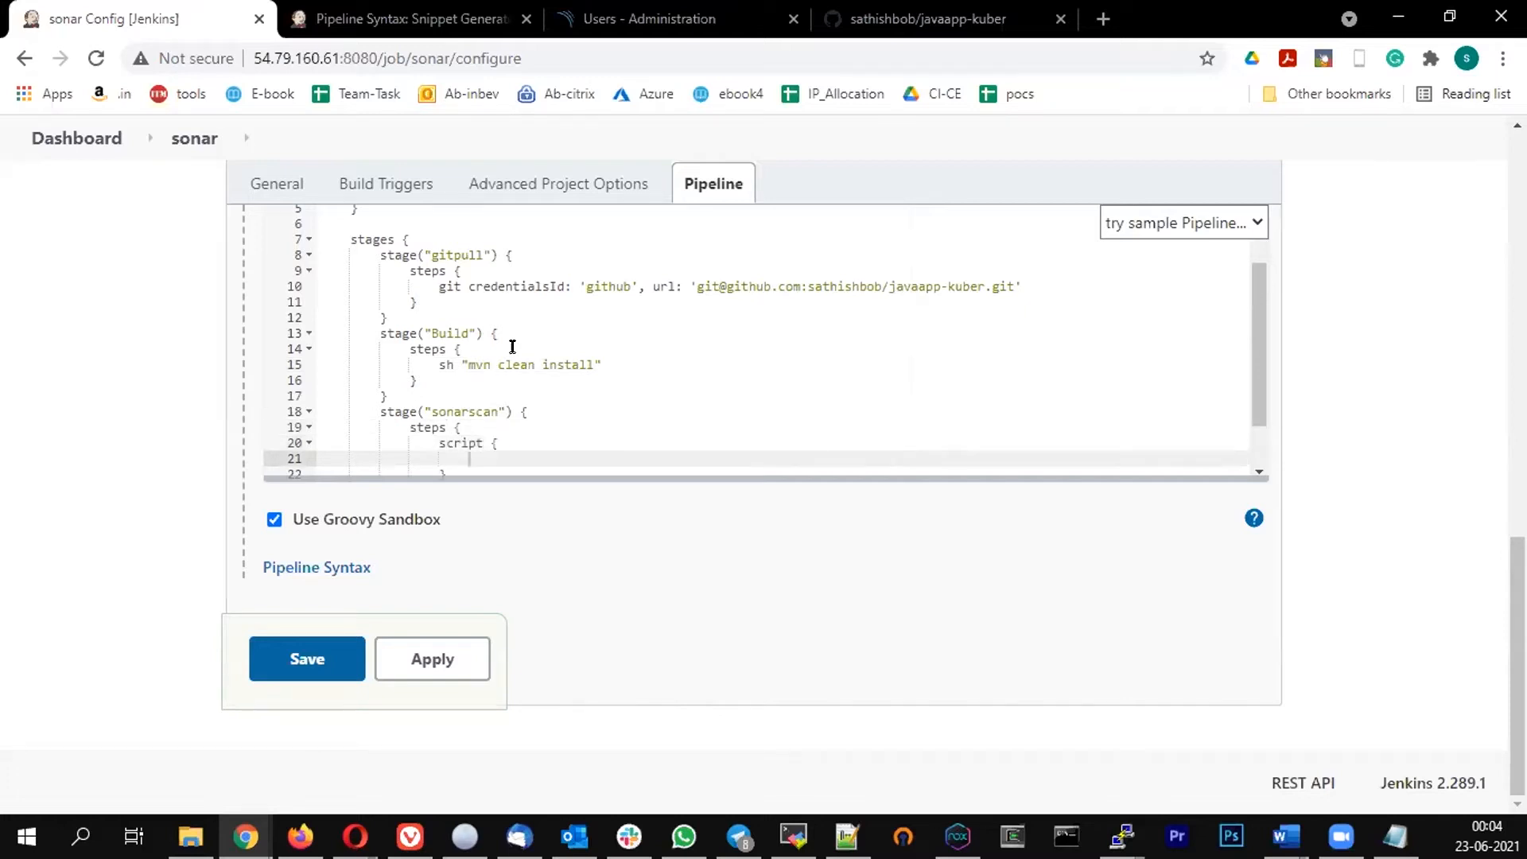
Set scannerHome = tool 'sonar'; as the first line of the script block
type("scannerHome = tool 'sonar';")
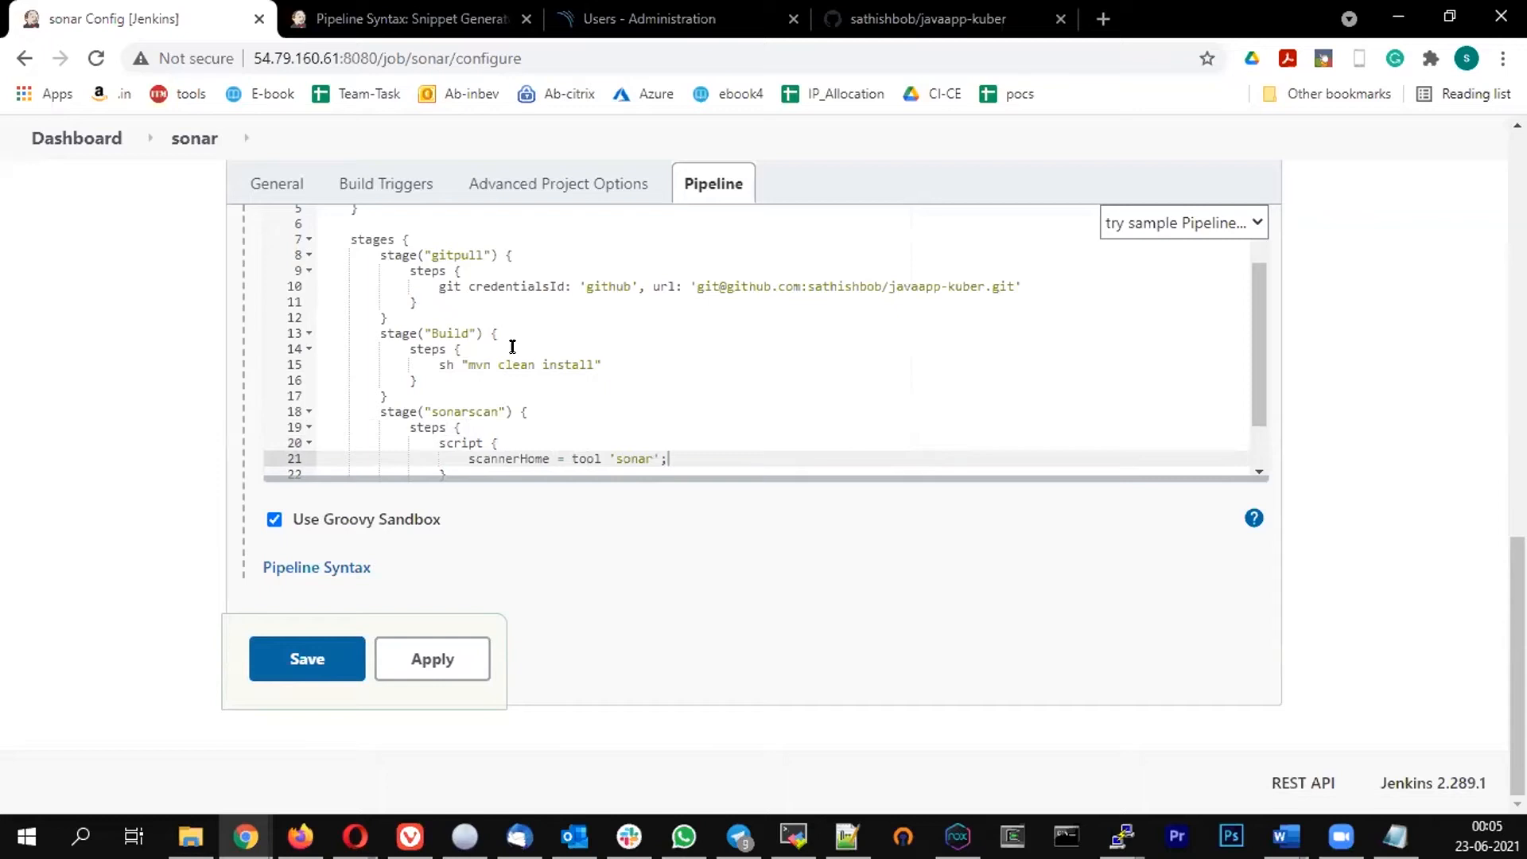
key("Return")
Add a withSonarQubeEnv('sonar') block below the scannerHome line in the script block
scroll(513, 347, "down", 1)
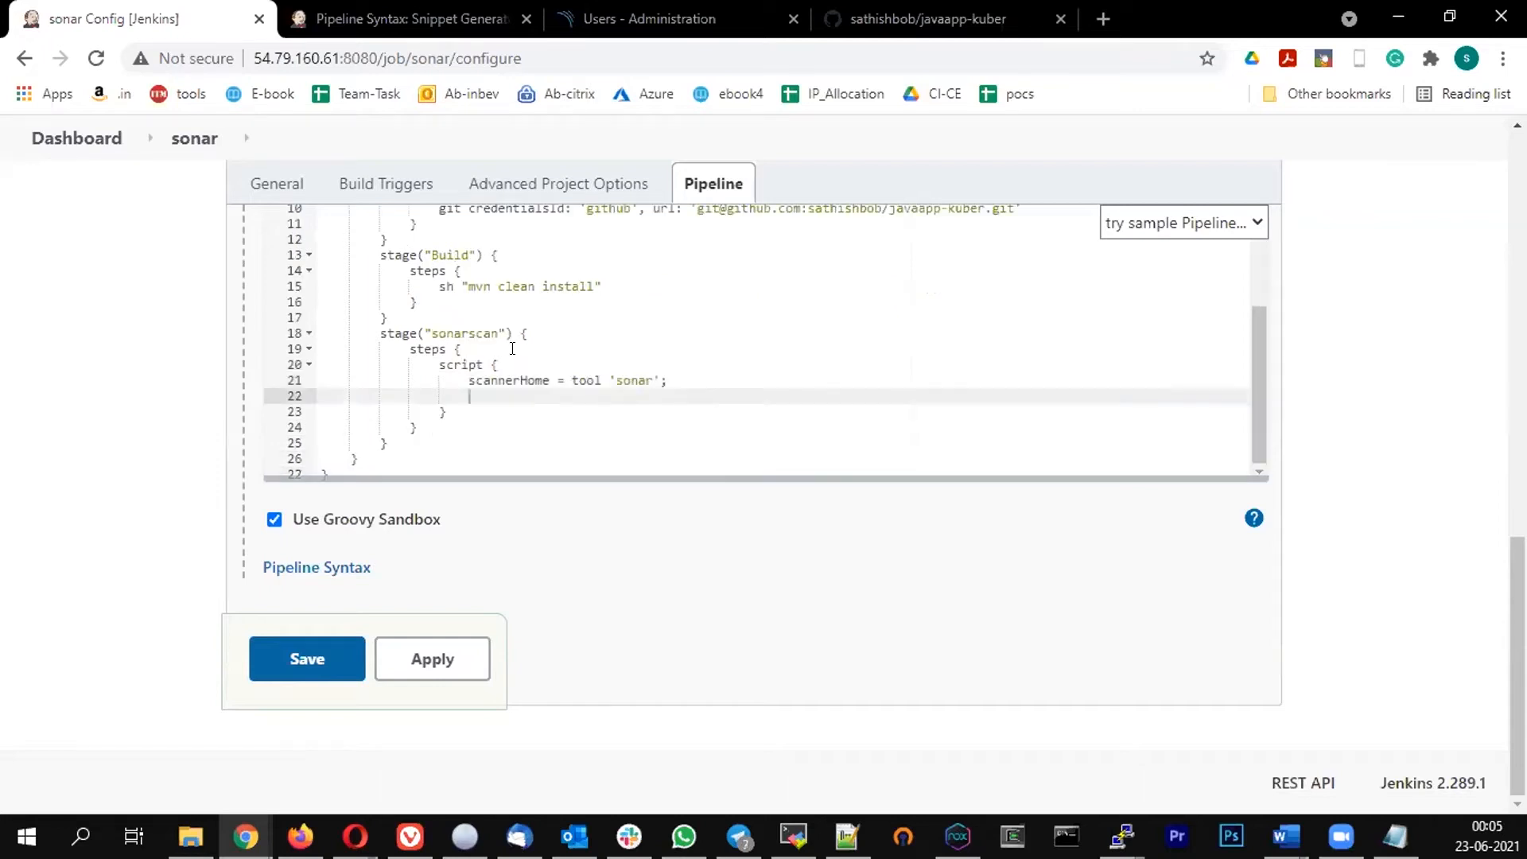
type("with SonarQuv")
key("BackSpace")
type("beEnv('sonar')")
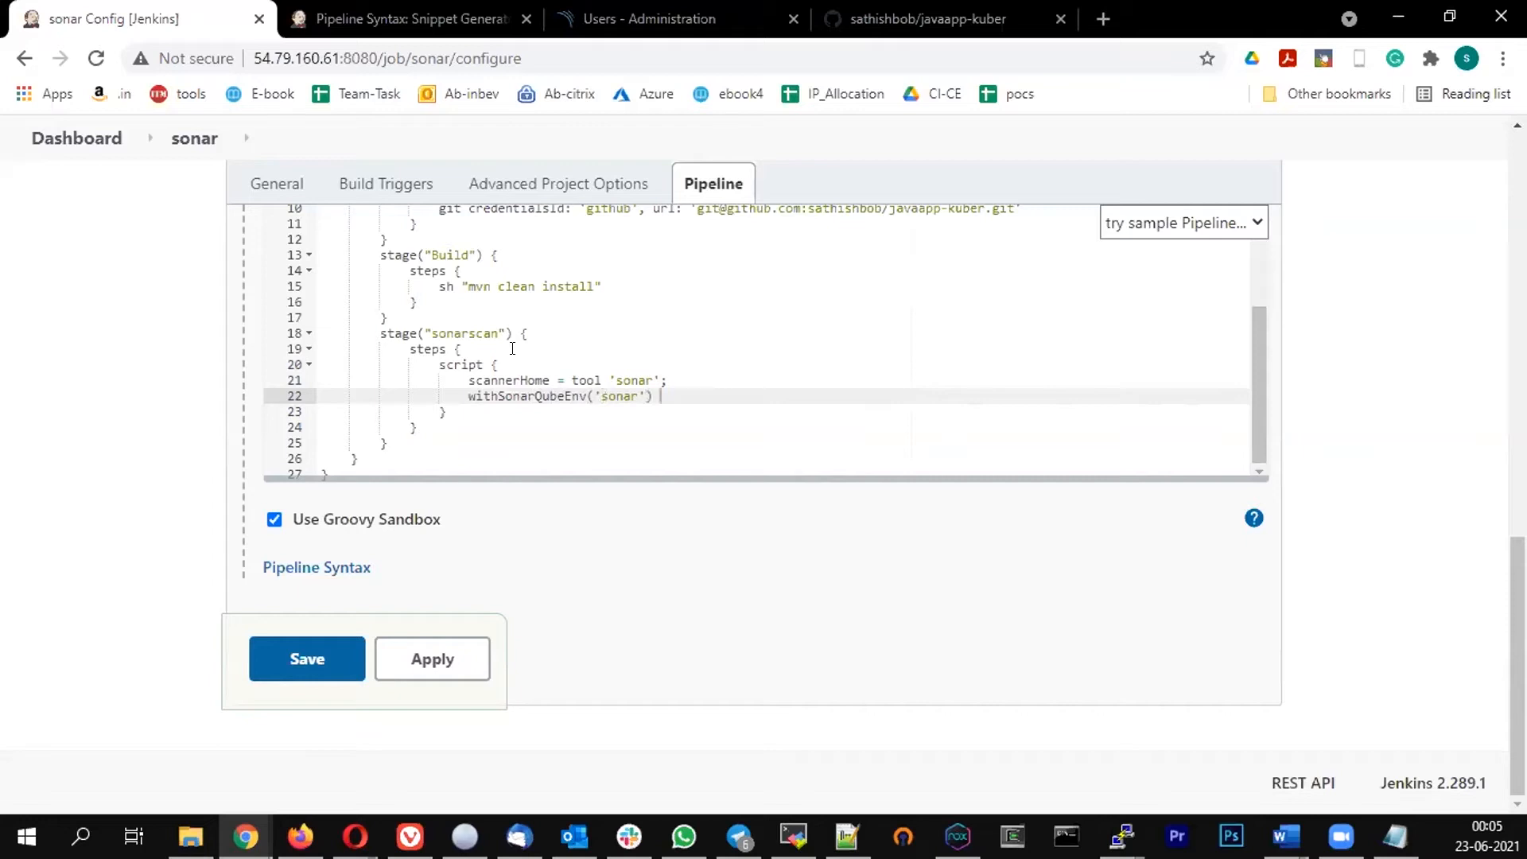
type(" {")
key("Return")
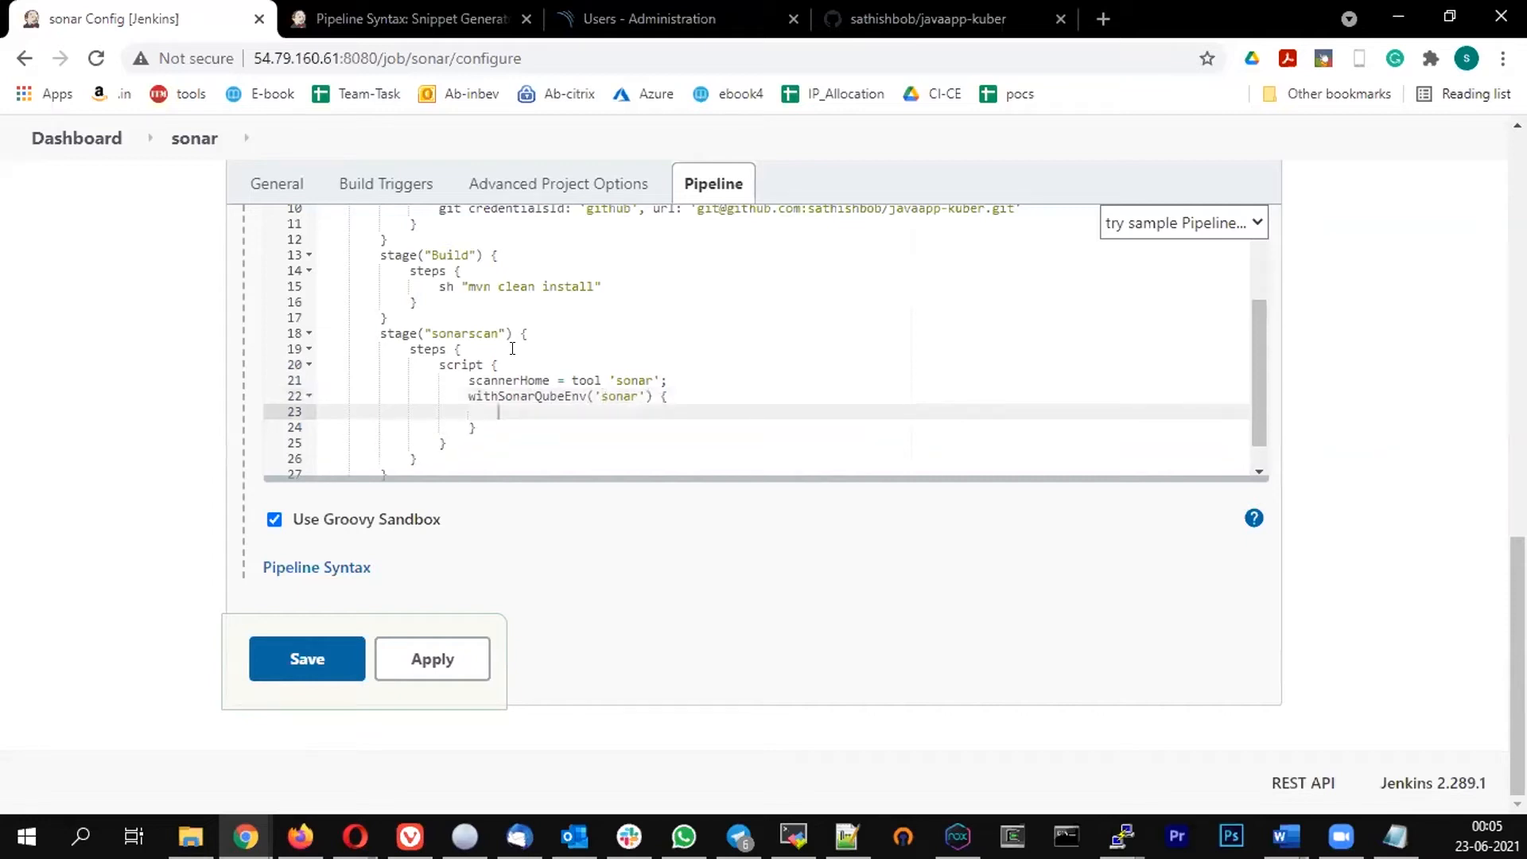
Add an sh line inside withSonarQubeEnv running ${scannerHome}/bin/sonar-scanner with the pasted -Dsonar projectKey=java, projectName=Training, projectVersion=1.0, sources and projectBaseDir parameters
type("sh \"${")
double_click(501, 380)
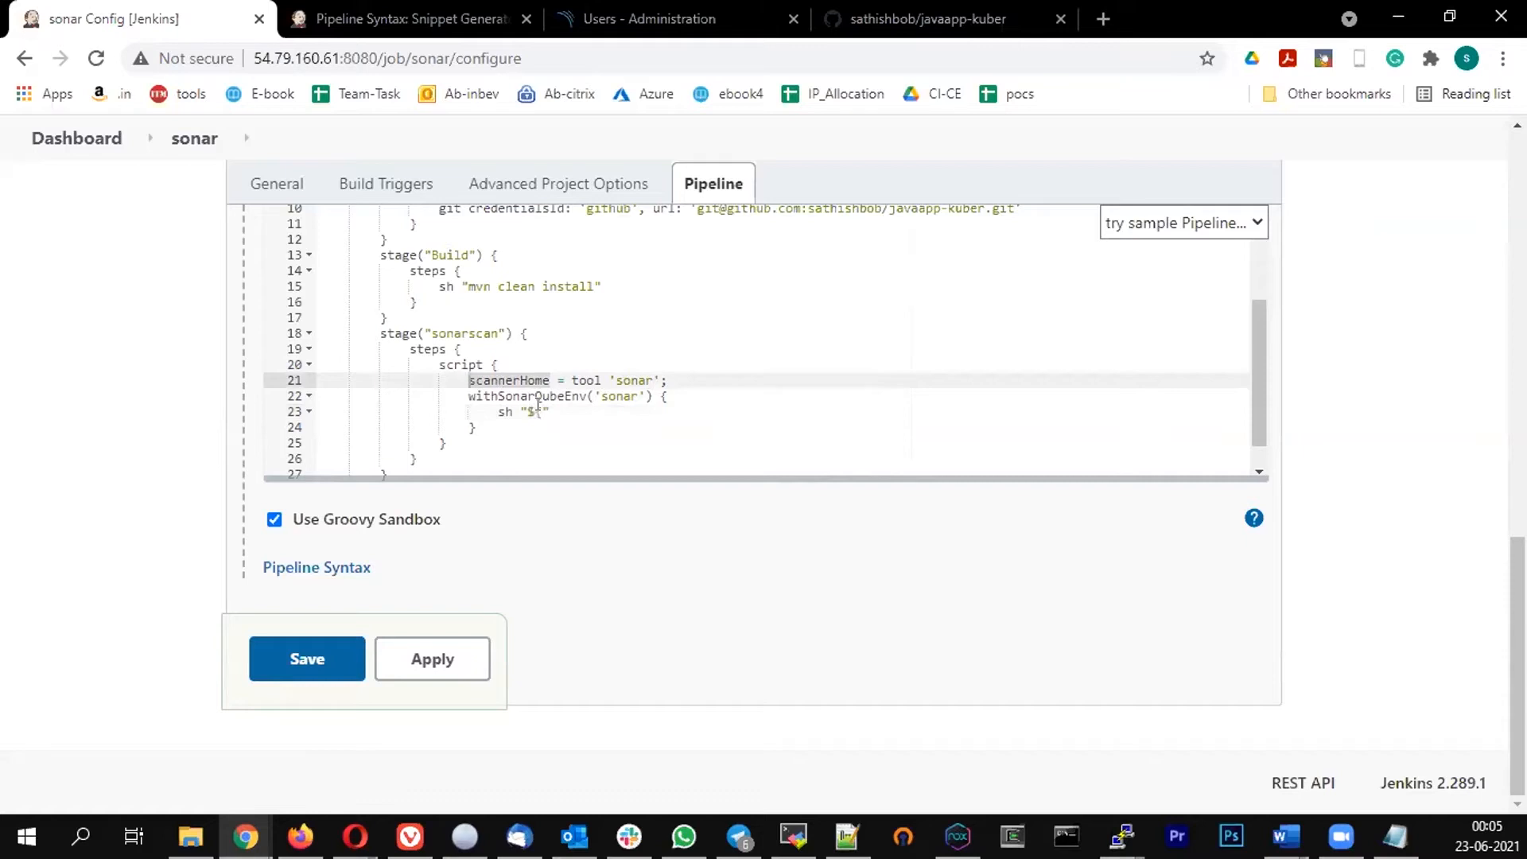
type("scannerHome")
left_click(573, 444)
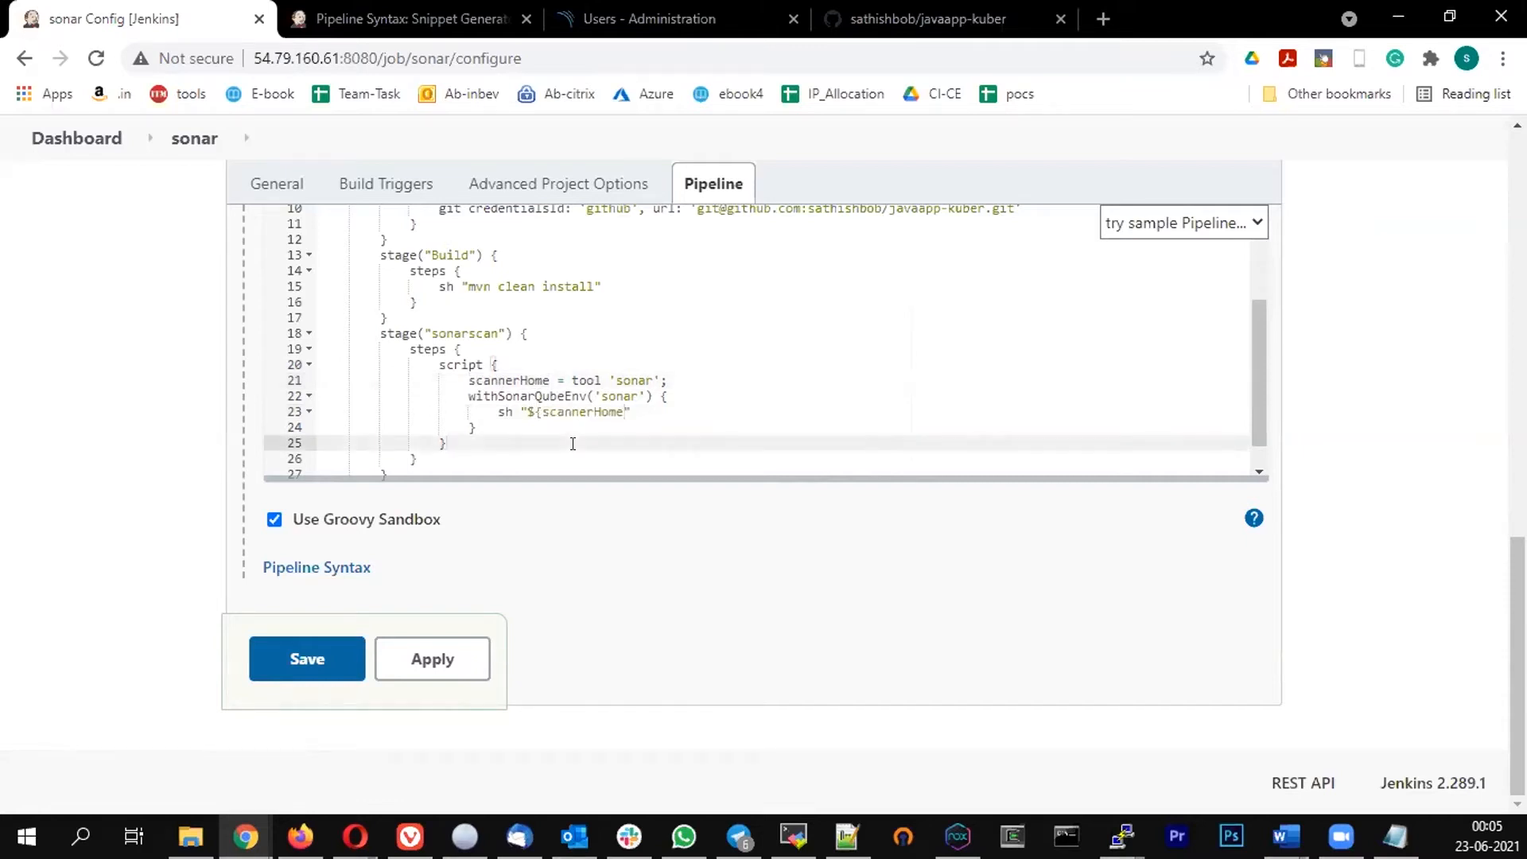
type("}/bin/son")
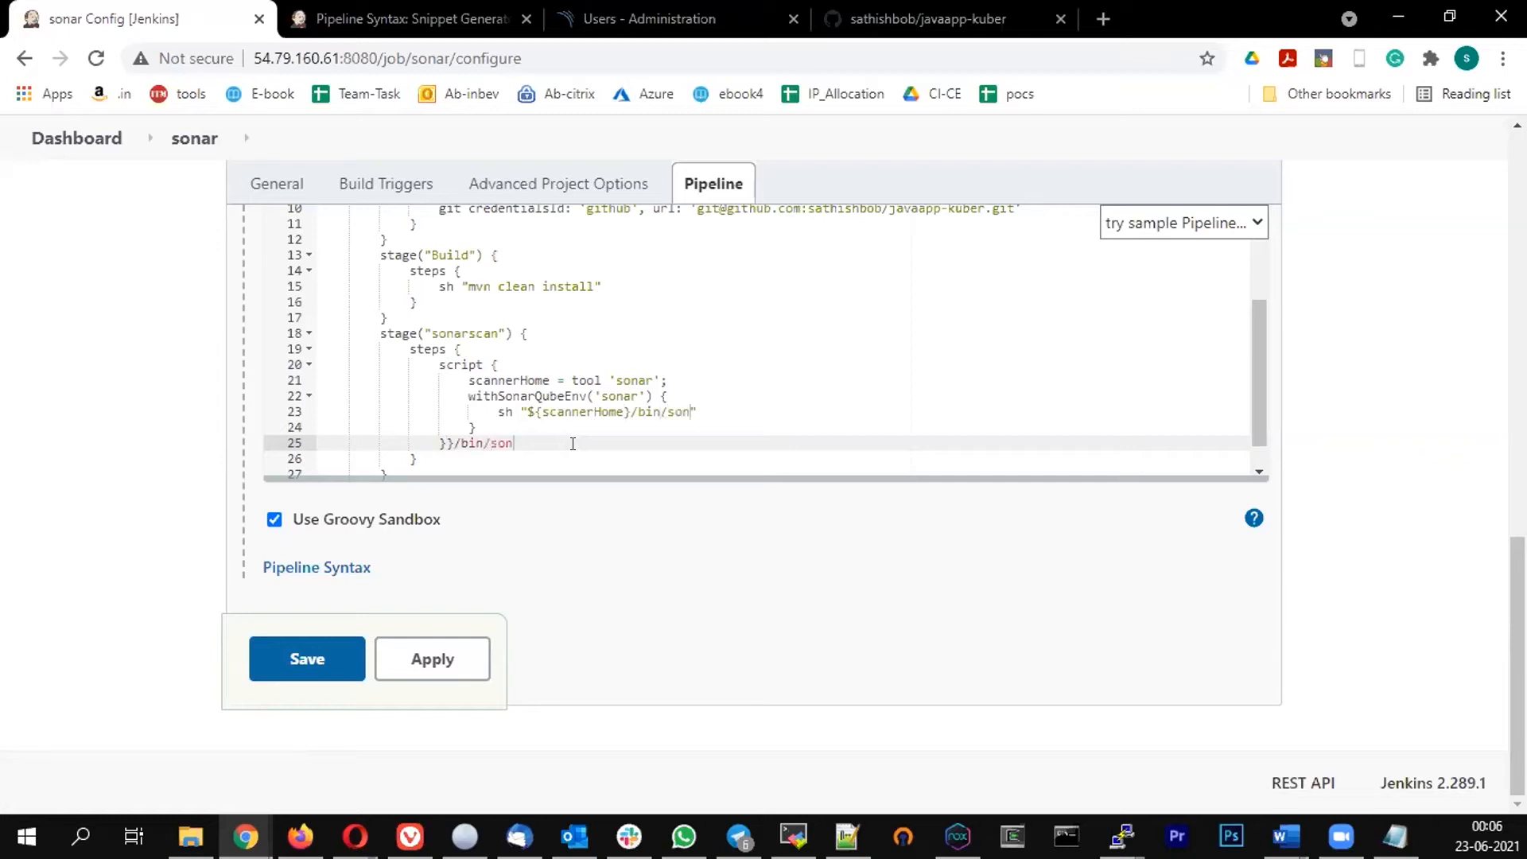
type("ar-scanner")
key("alt+Tab")
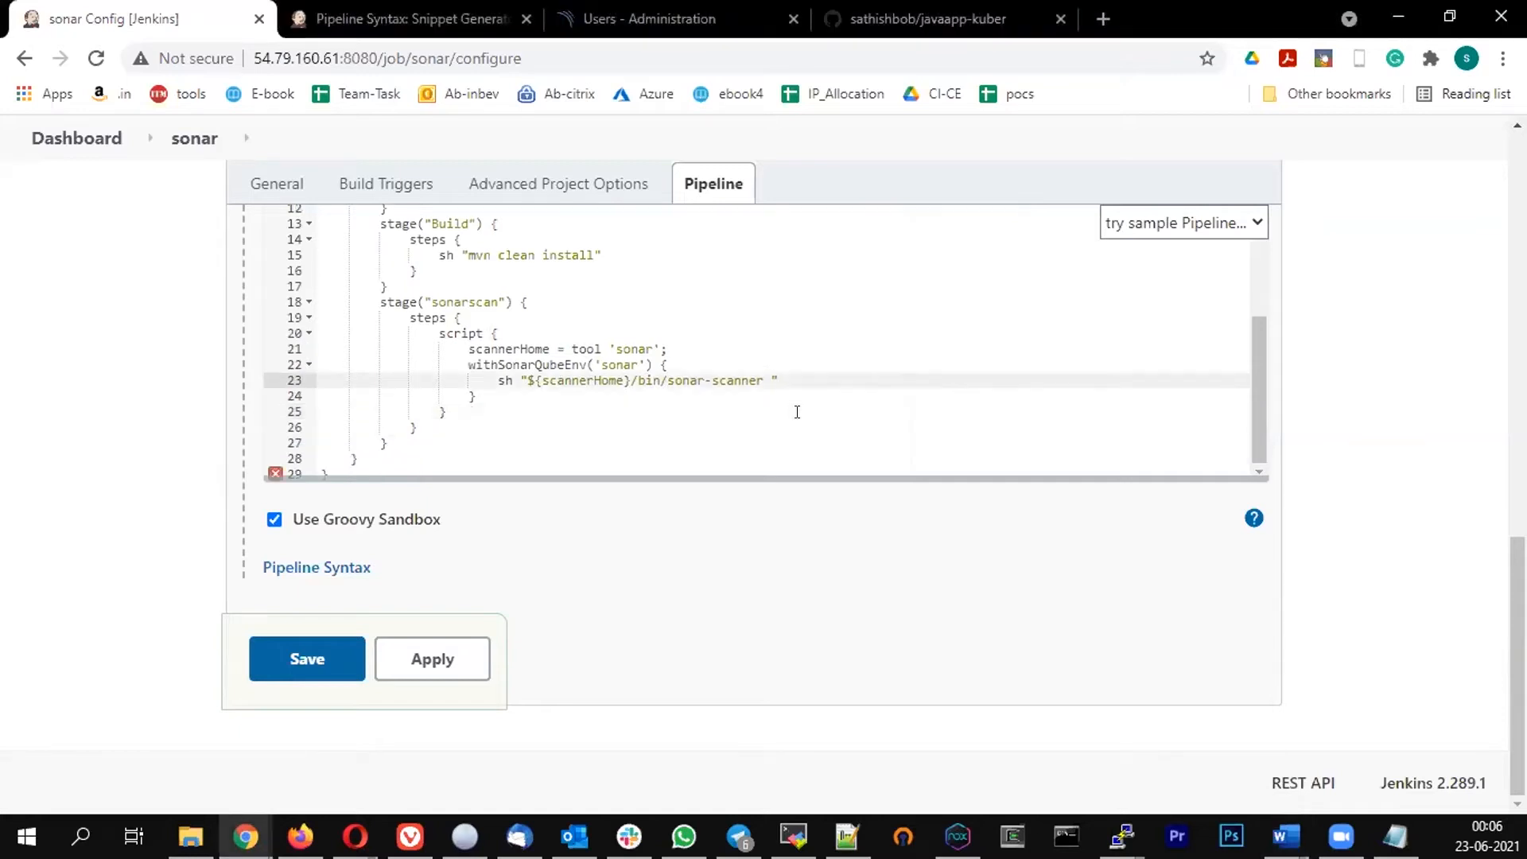
type("-Dsonar.projectKey=java -Dsonar.projectName=Training -Dsonar.projectVersion=1.0 -Dsonar.sources=${WORKSPACE} -Dsonar.projectBaseDir=${WORKSPACE}")
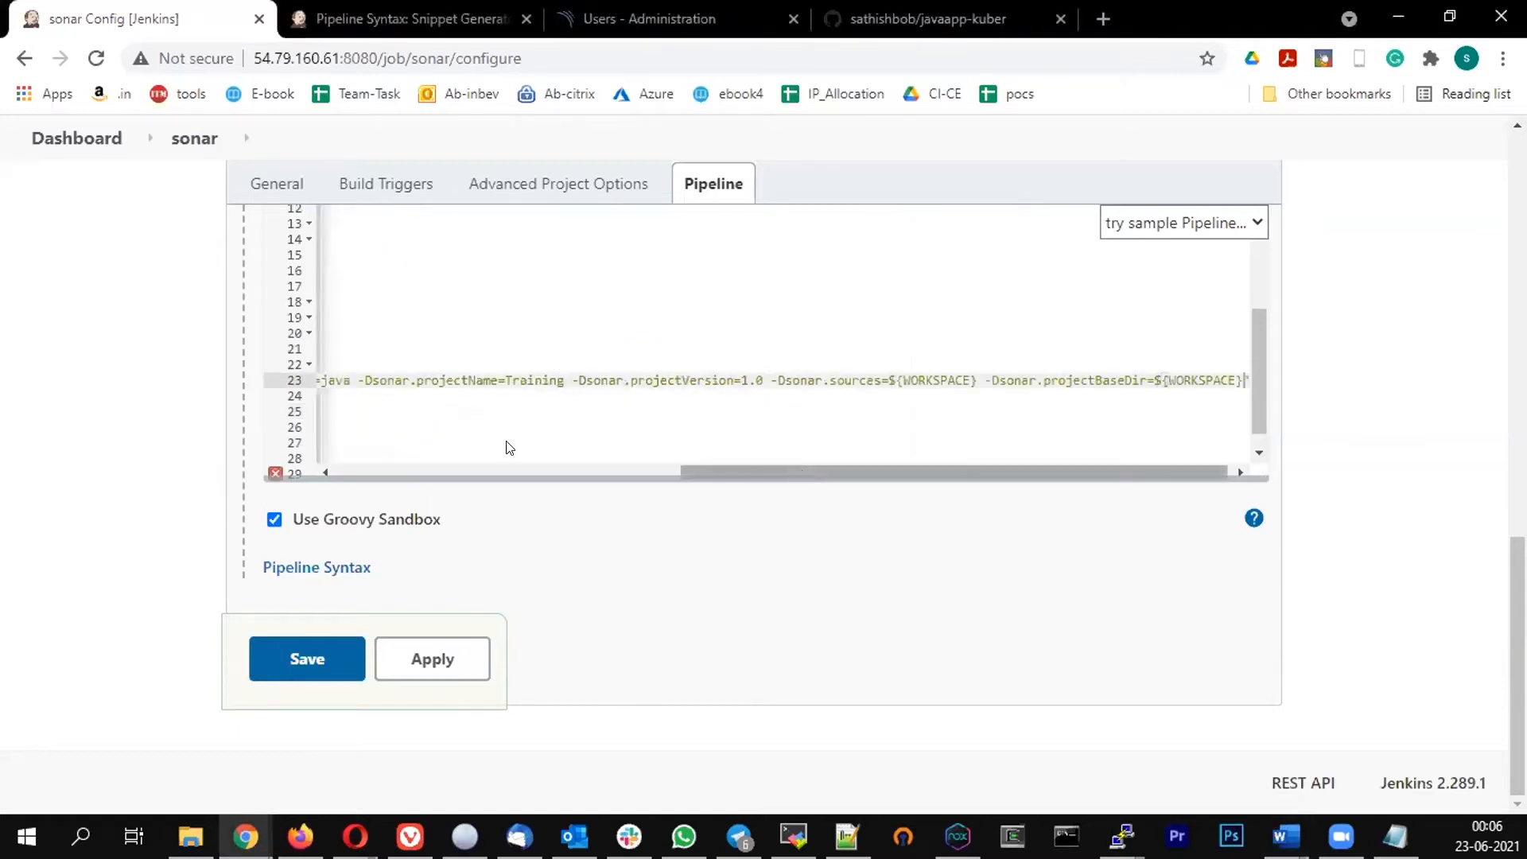
Scroll through the sonar-scanner command line in the pipeline script to review its parameters
left_click_drag(510, 448, 392, 429)
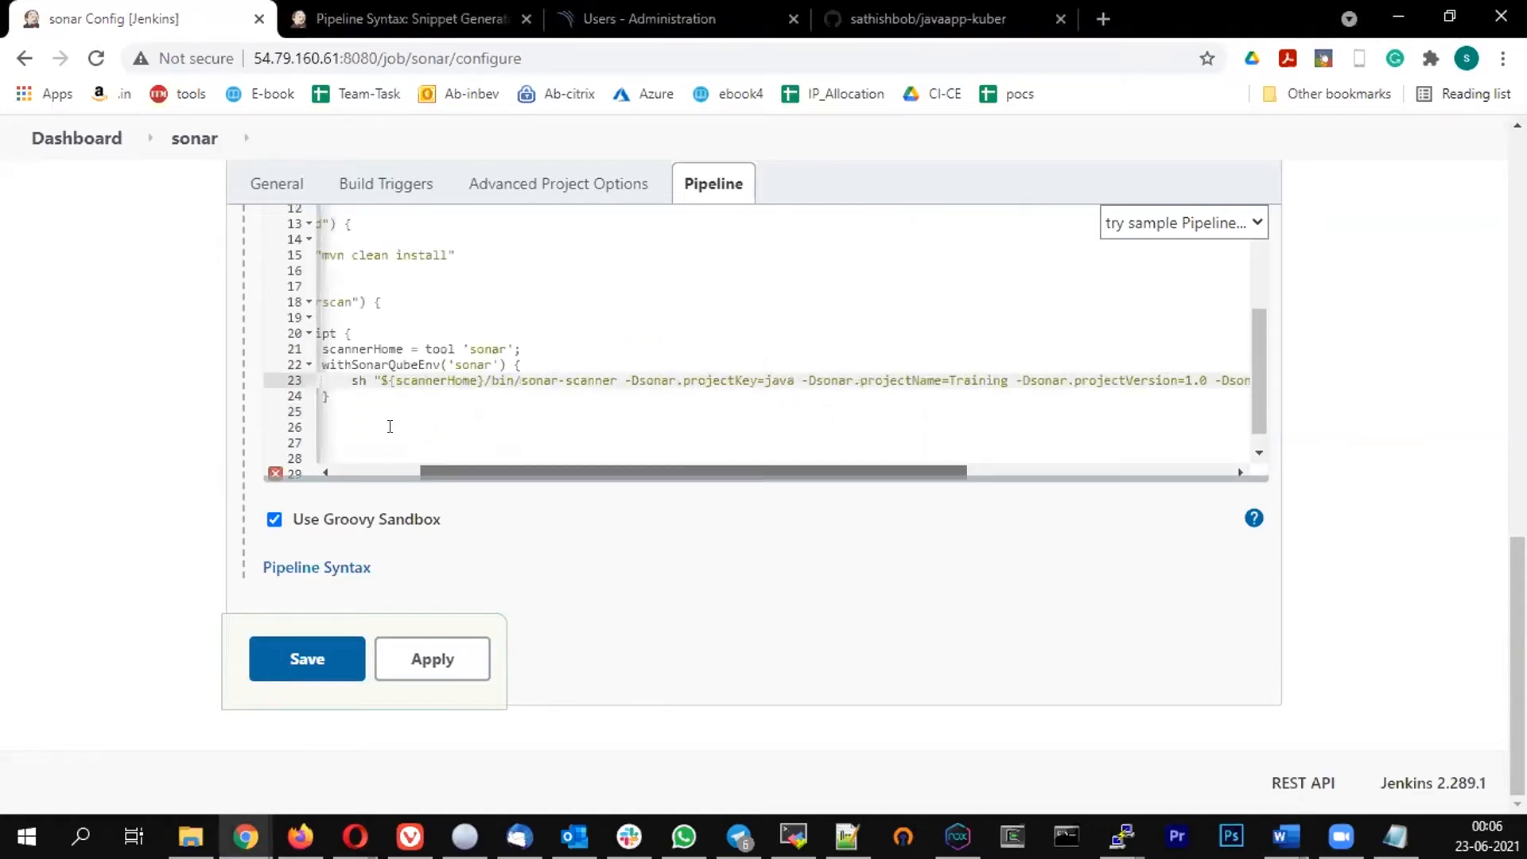
left_click(565, 410)
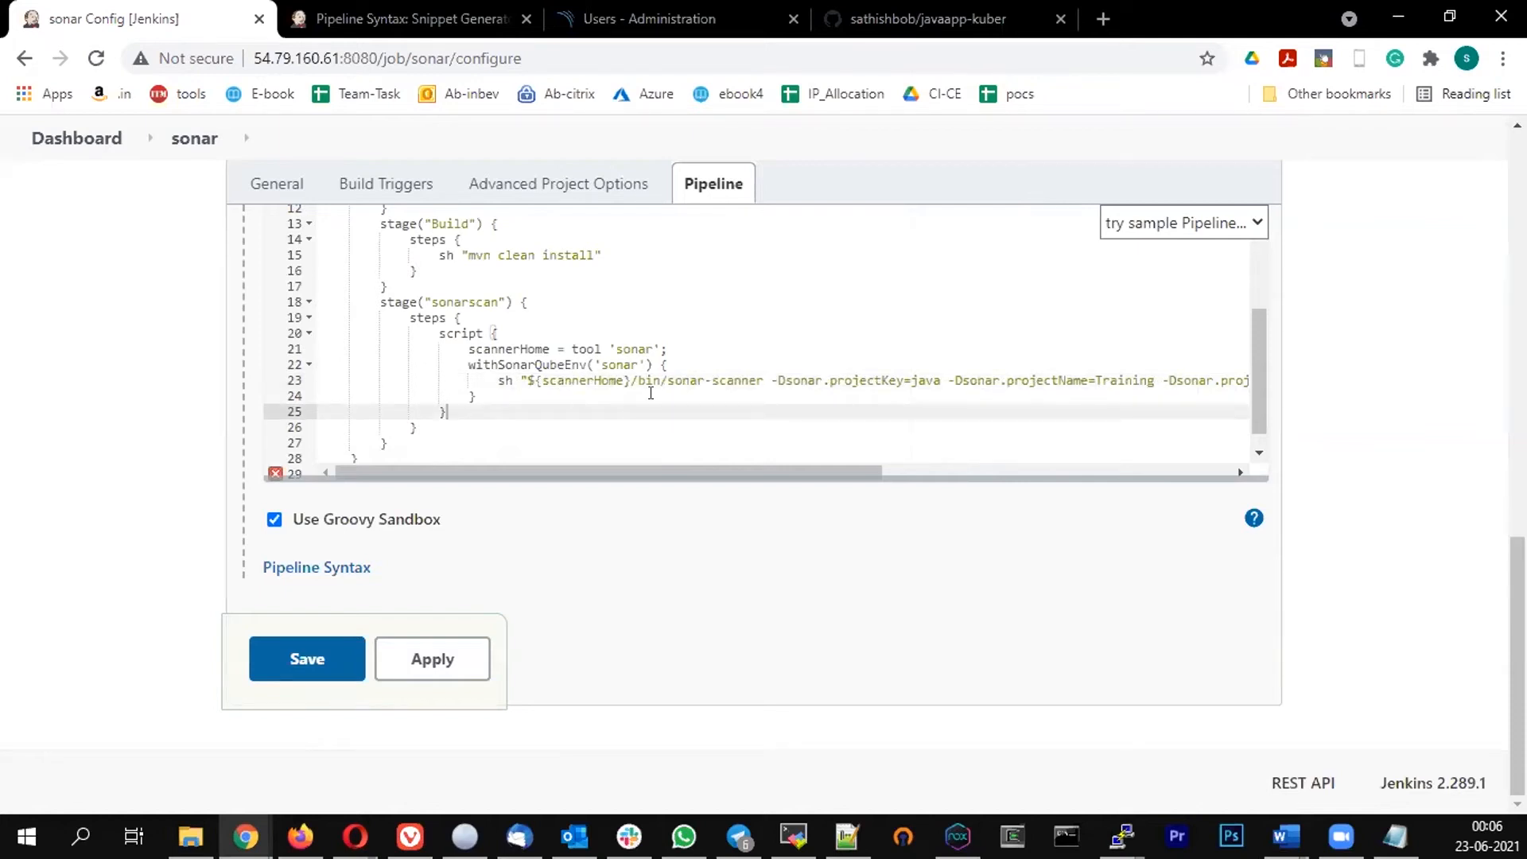
left_click(581, 384)
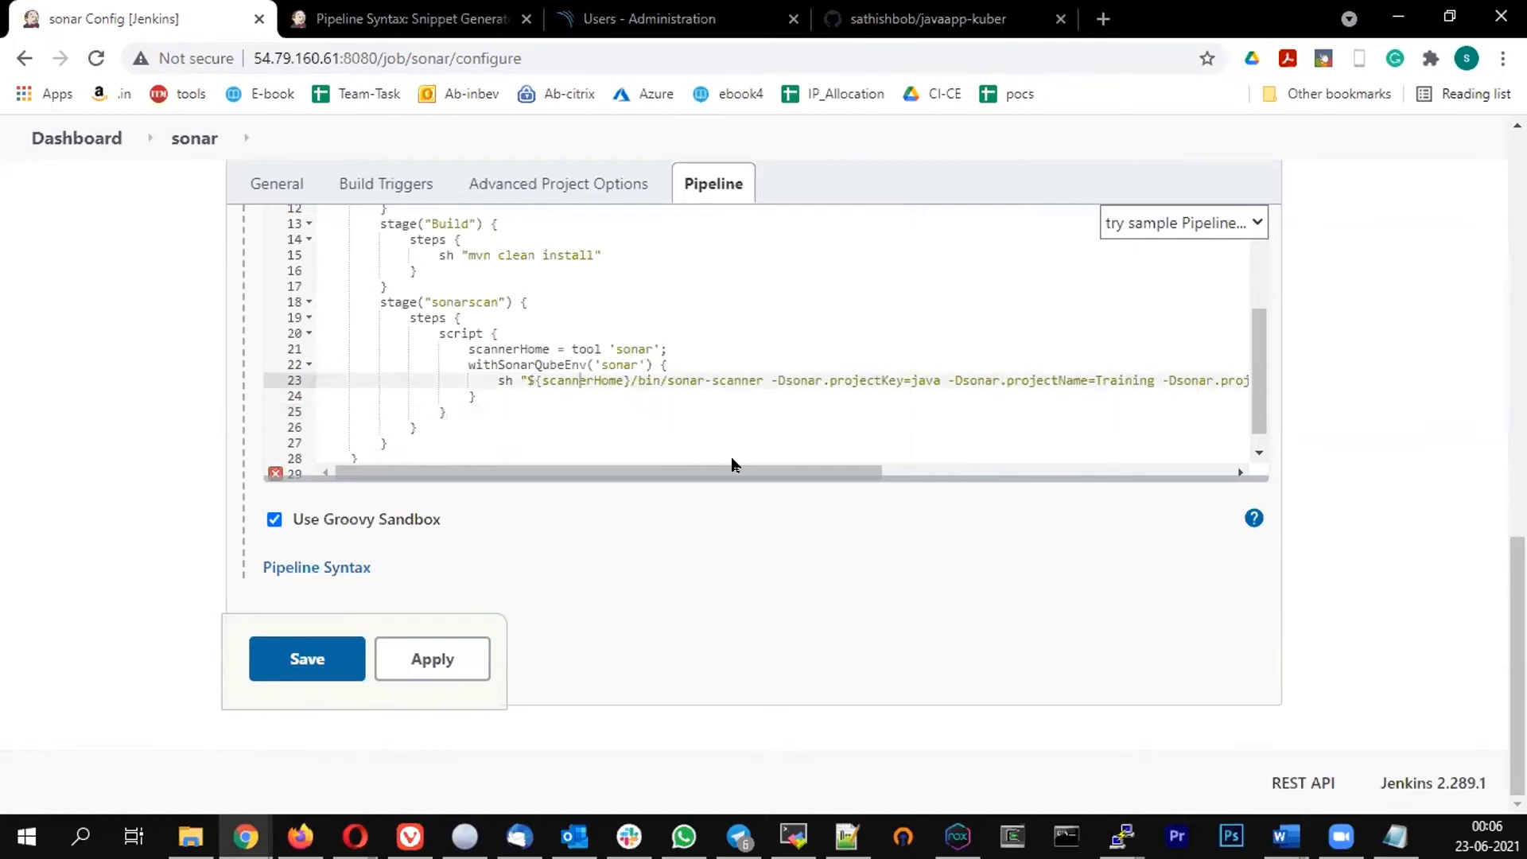
scroll(804, 458, "right", 3)
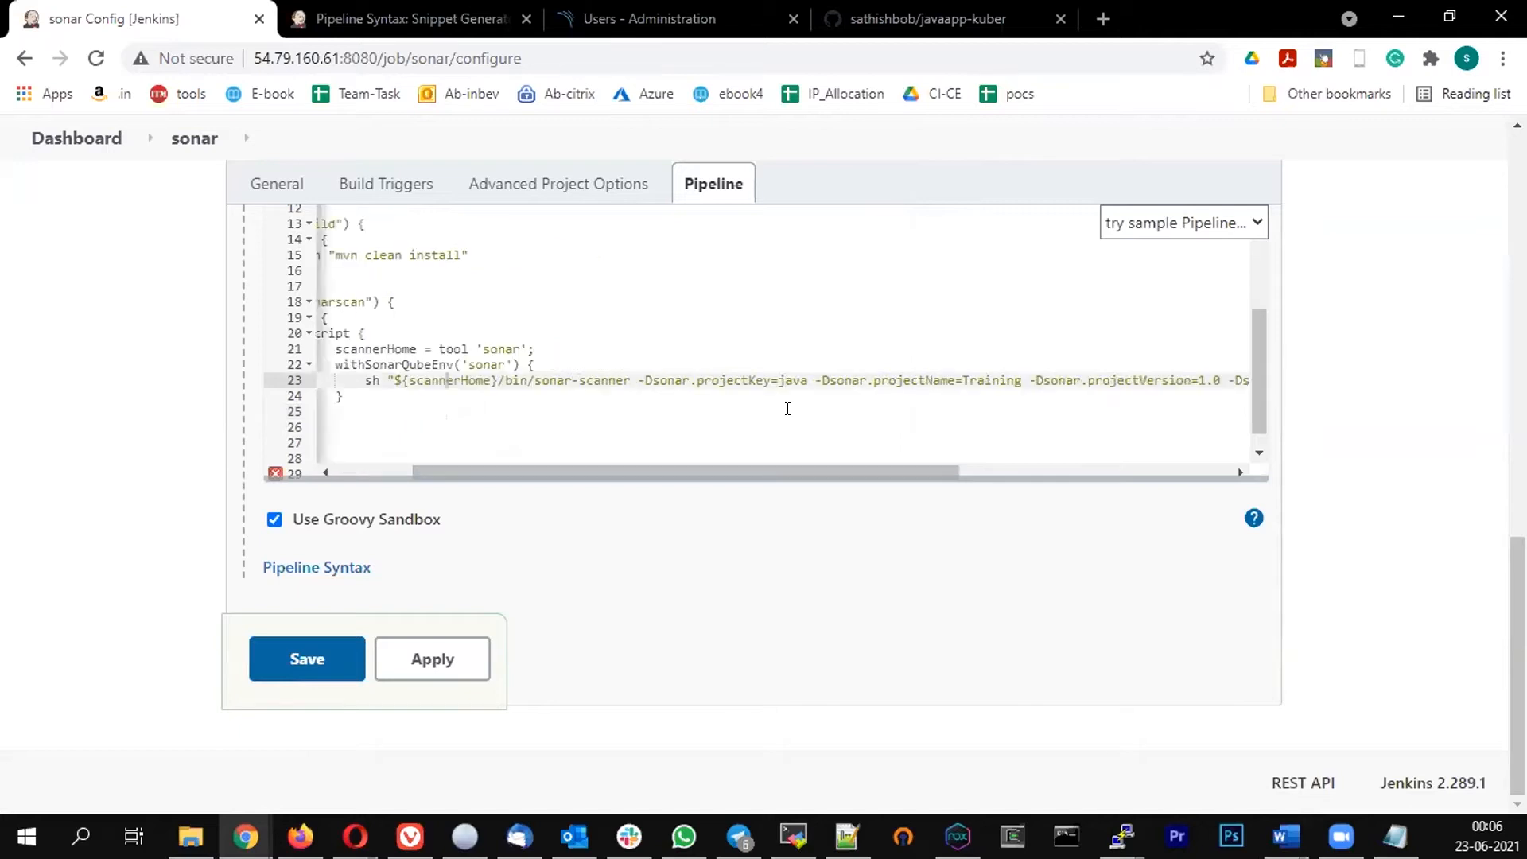
double_click(791, 381)
left_click_drag(806, 471, 930, 470)
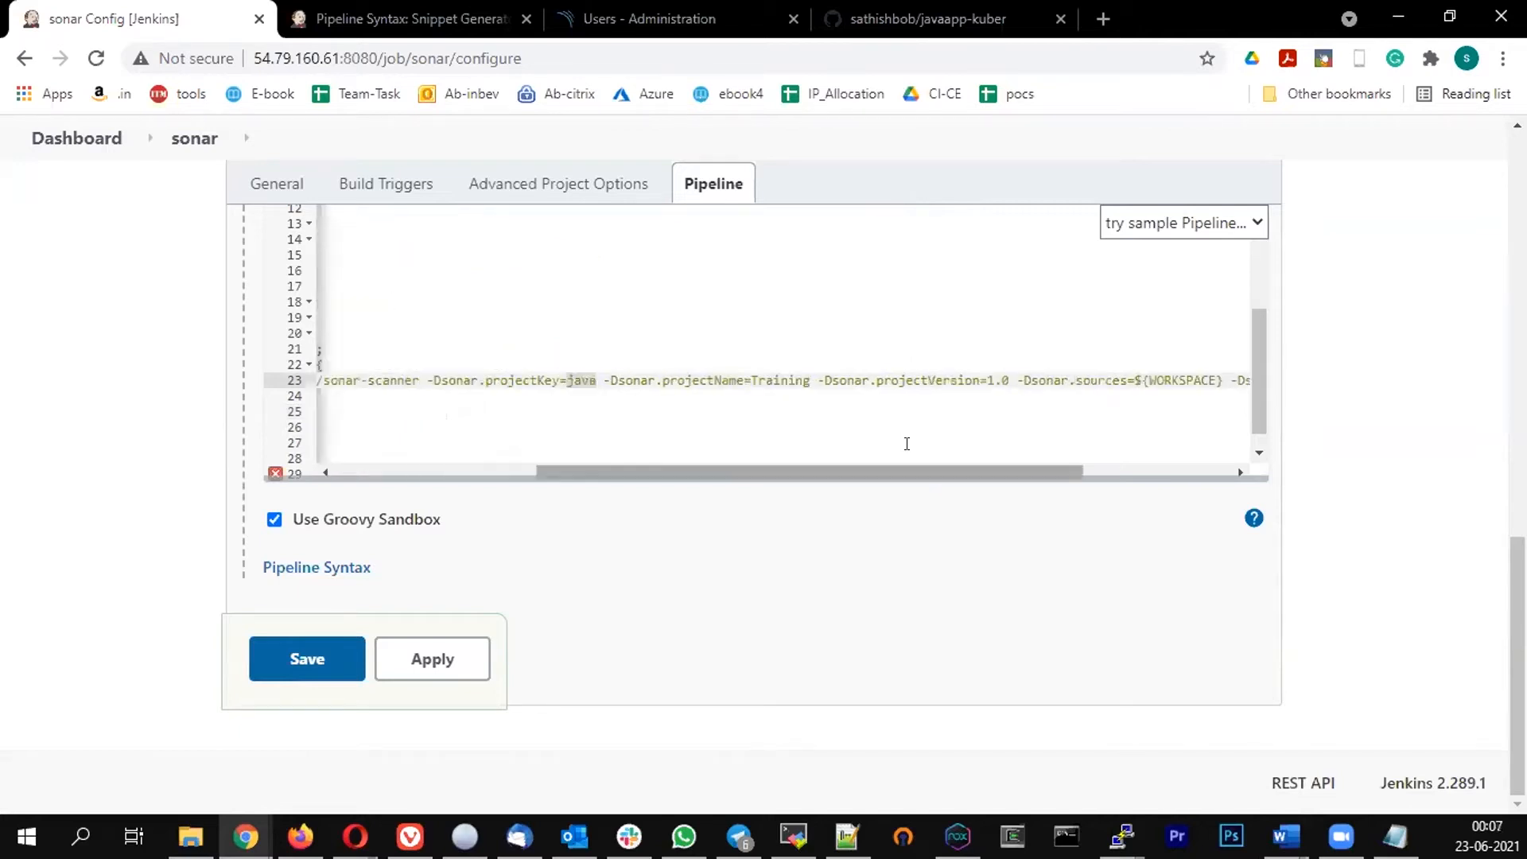
double_click(782, 380)
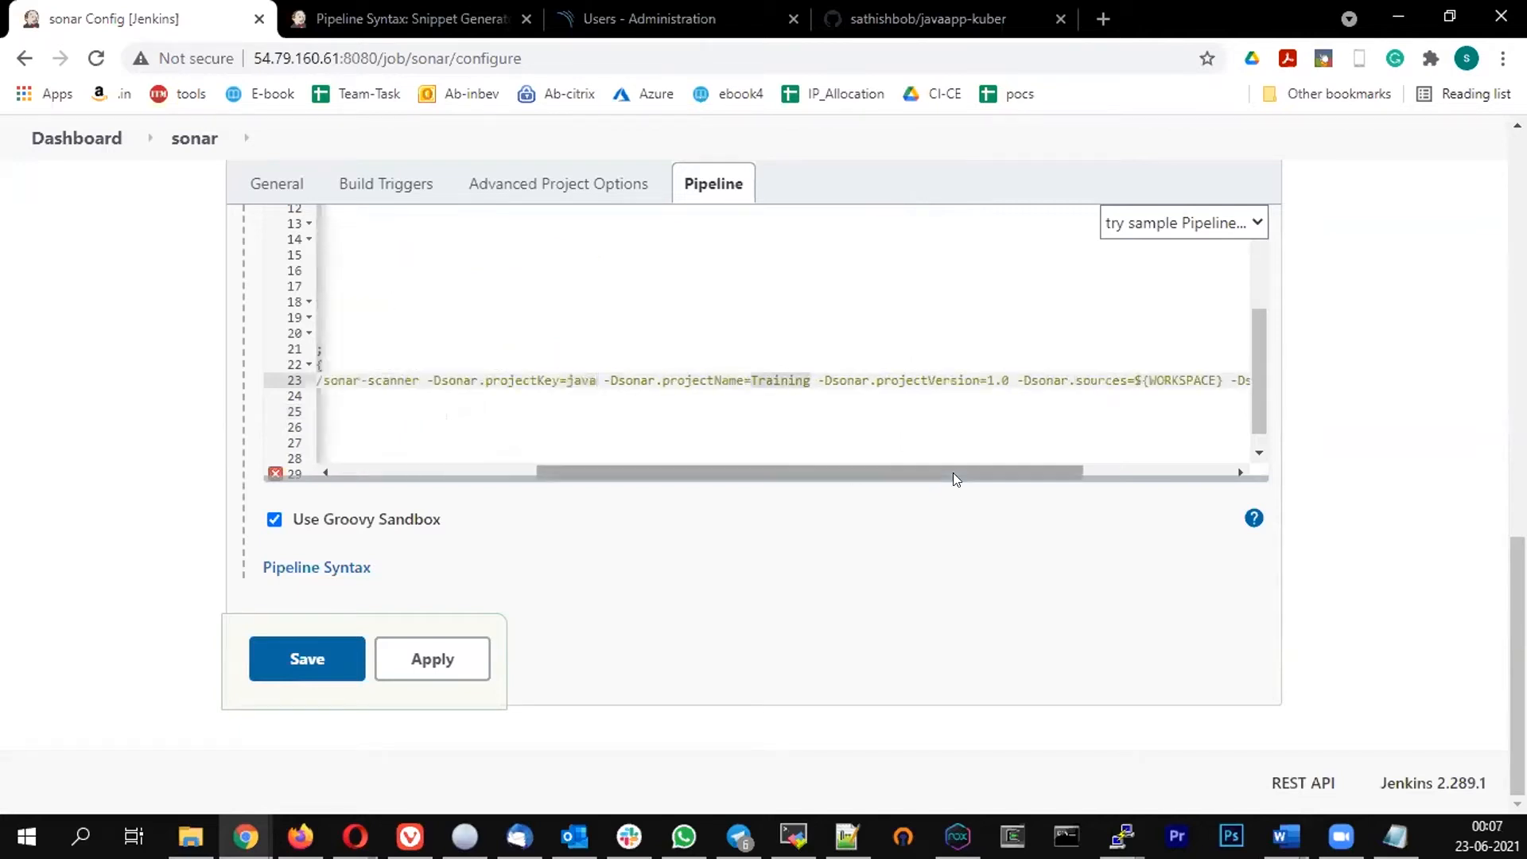
scroll(811, 386, "right", 4)
double_click(804, 378)
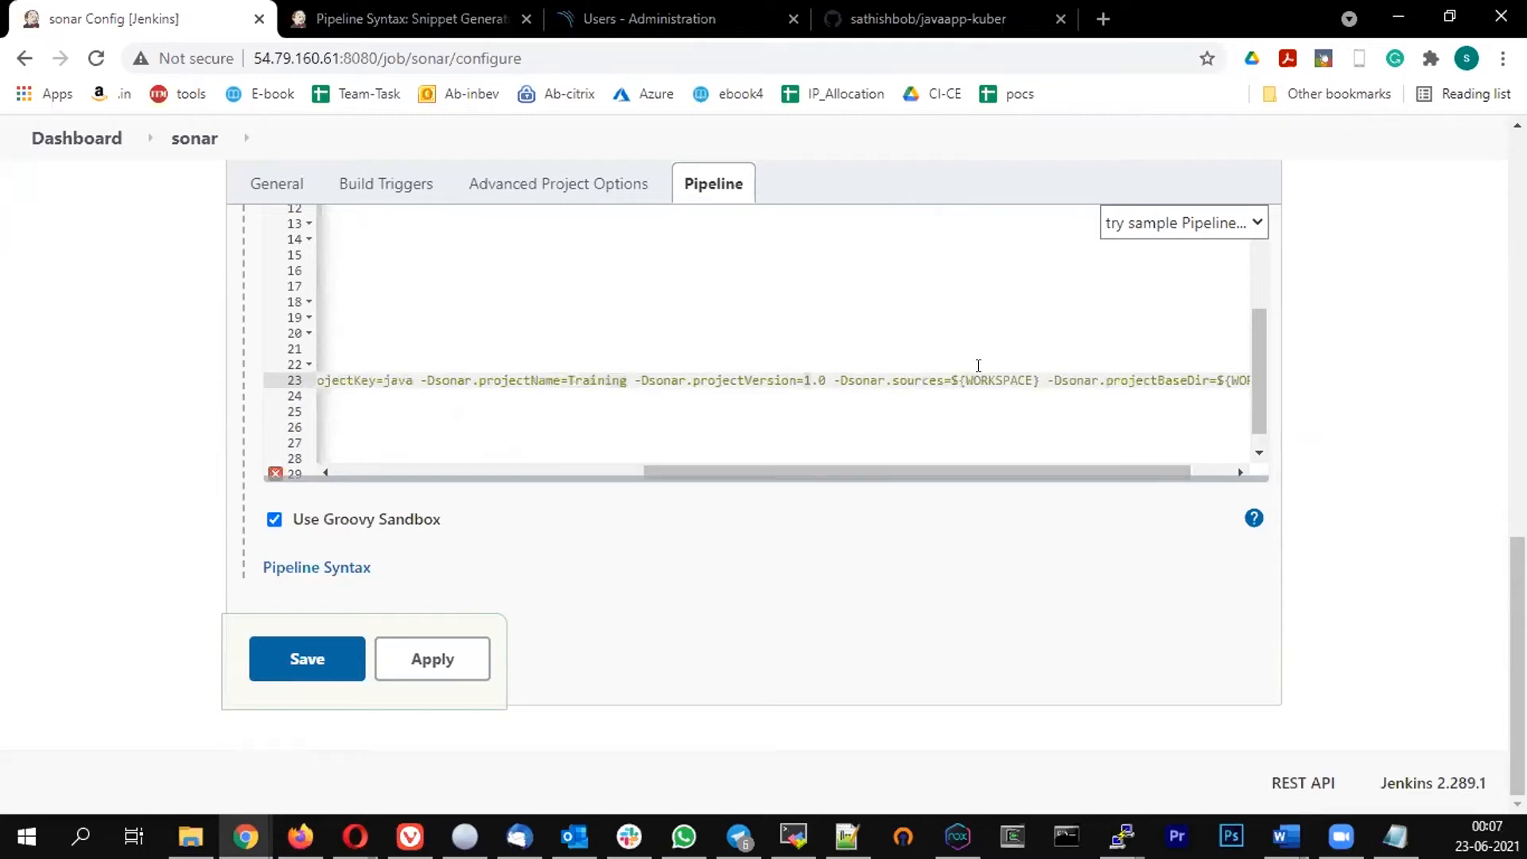
left_click(978, 365)
left_click_drag(941, 471, 1120, 485)
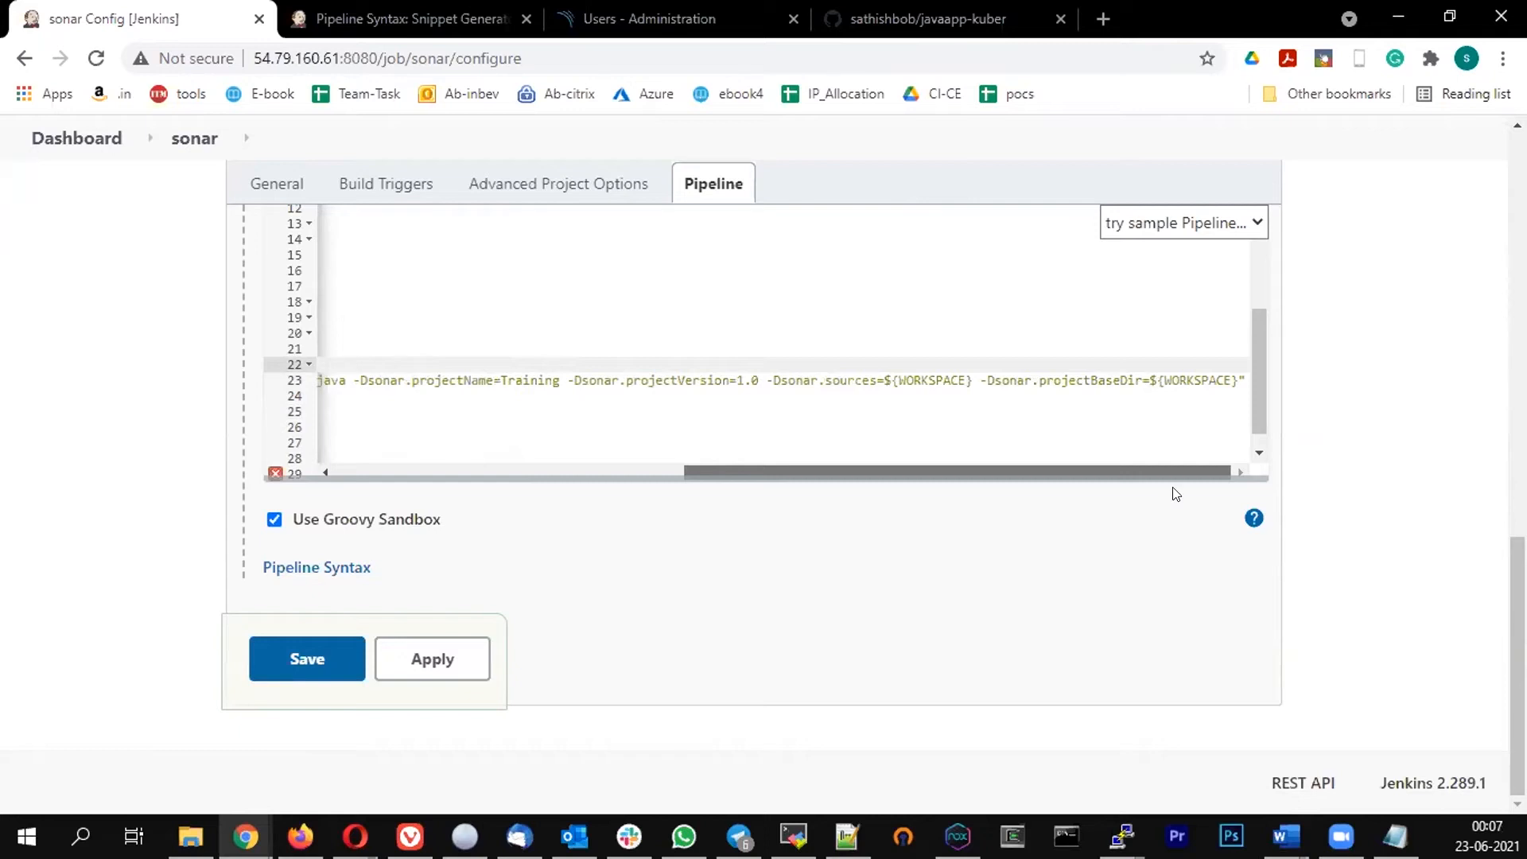
left_click_drag(1173, 487, 468, 474)
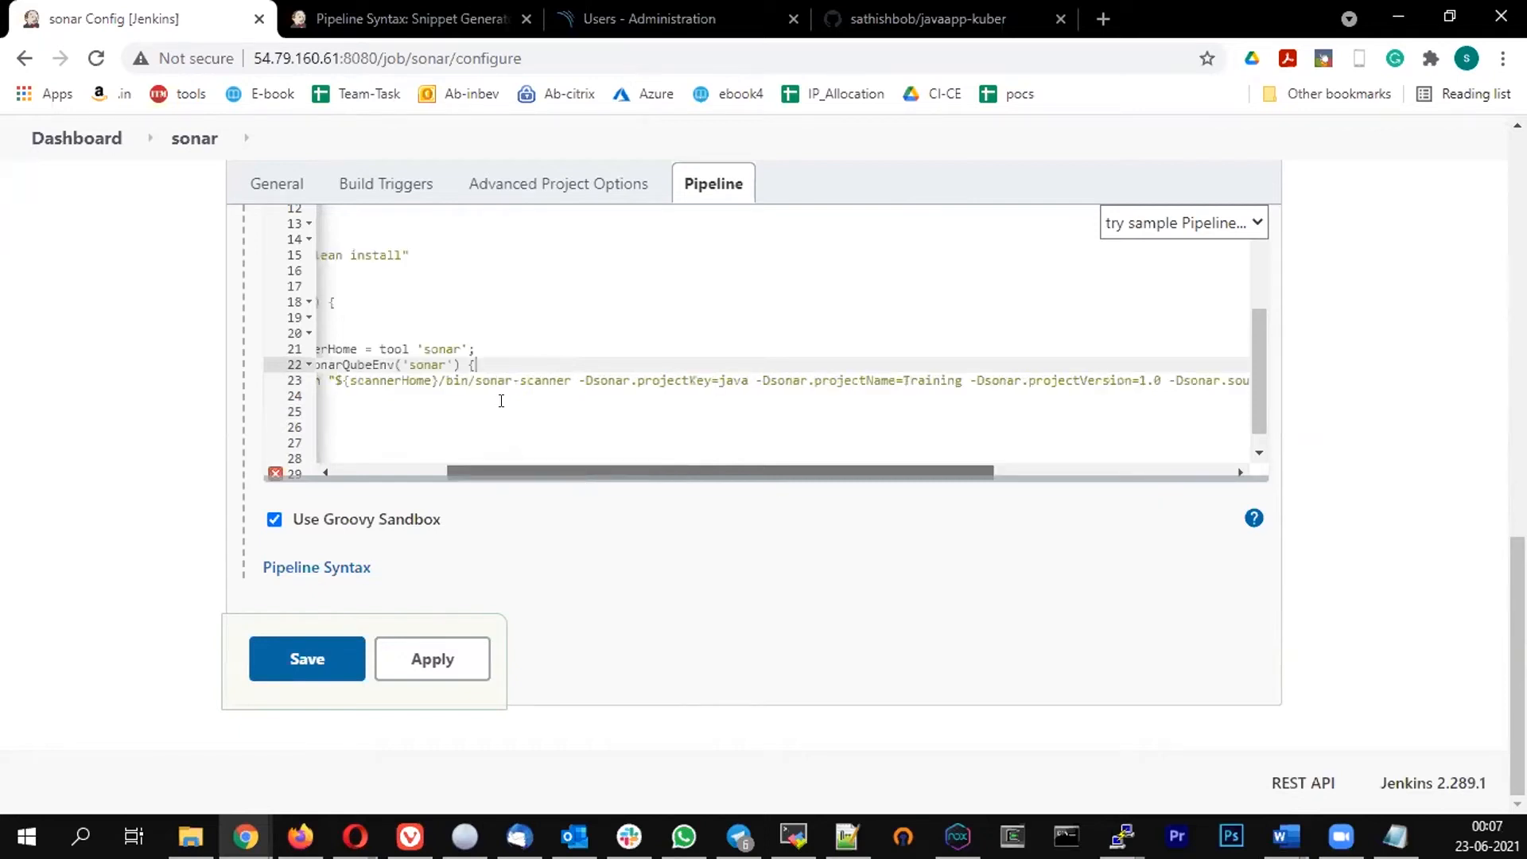
left_click(490, 410)
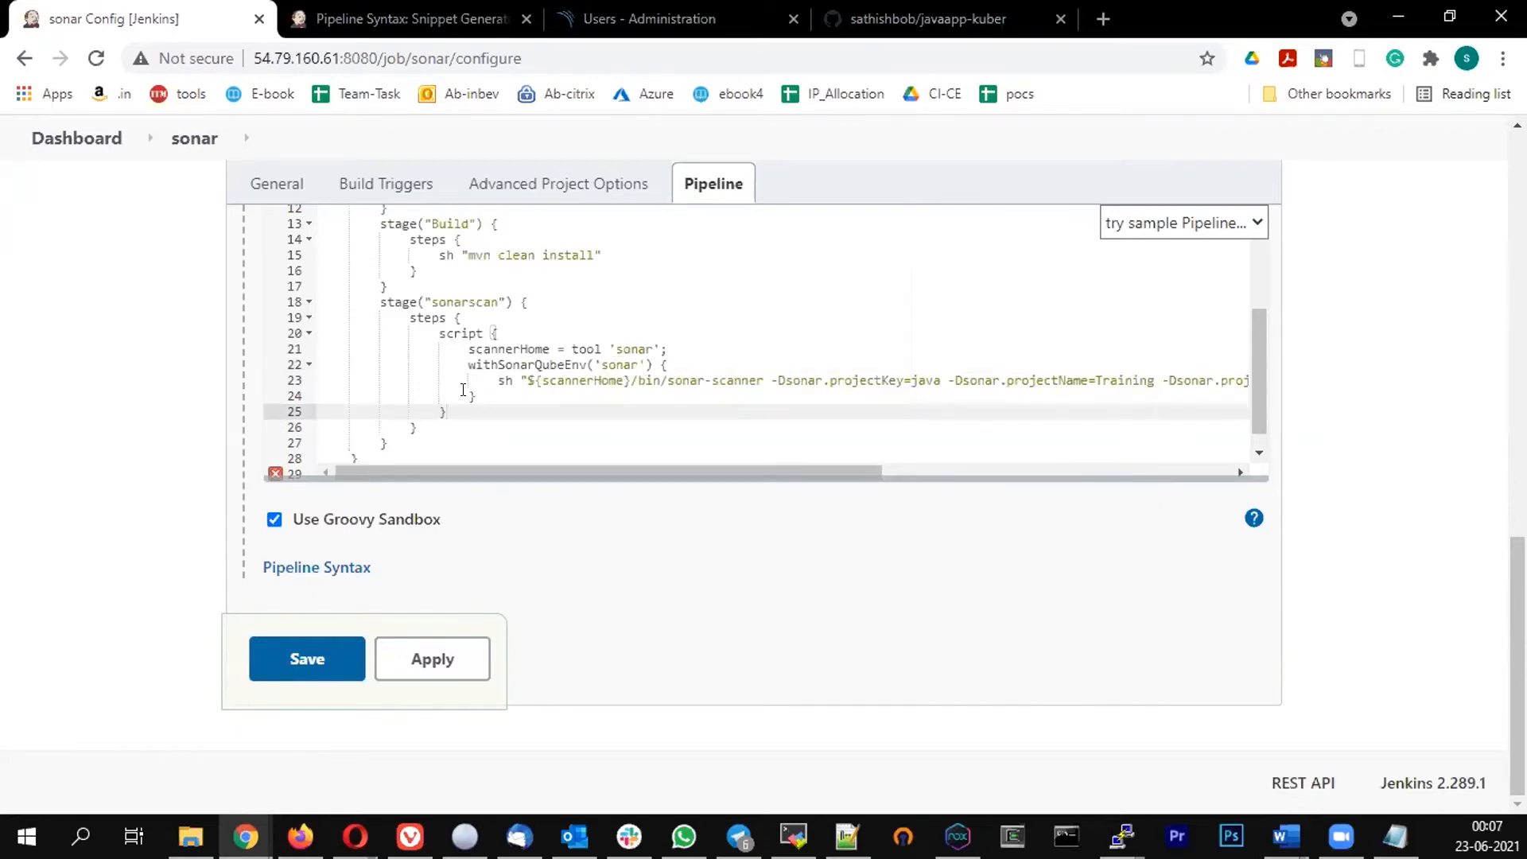
double_click(356, 459)
scroll(572, 384, "up", 4)
scroll(569, 382, "down", 2)
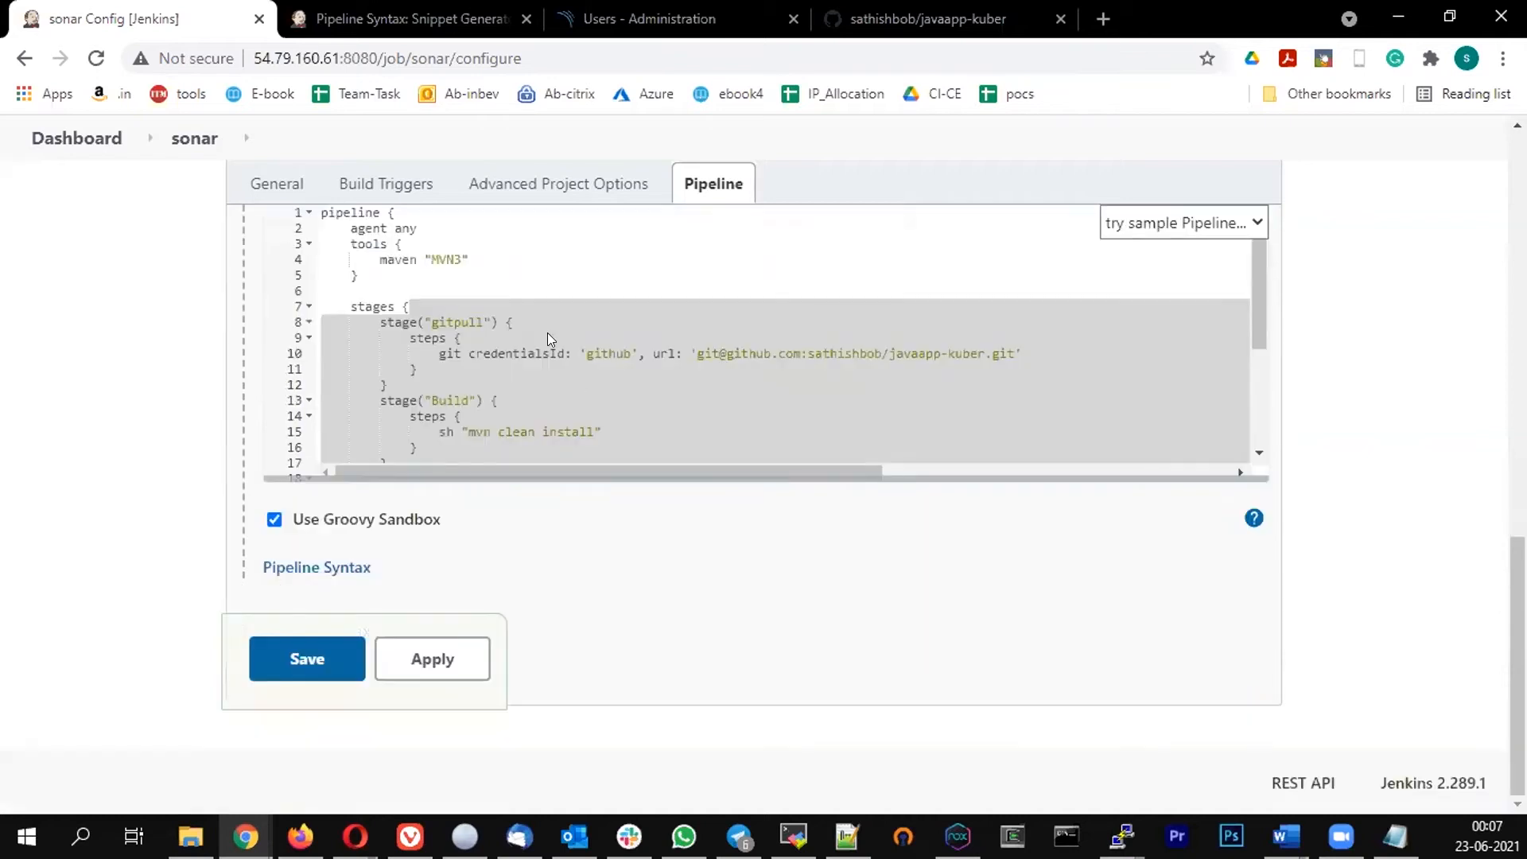
scroll(557, 347, "down", 3)
left_click(637, 402)
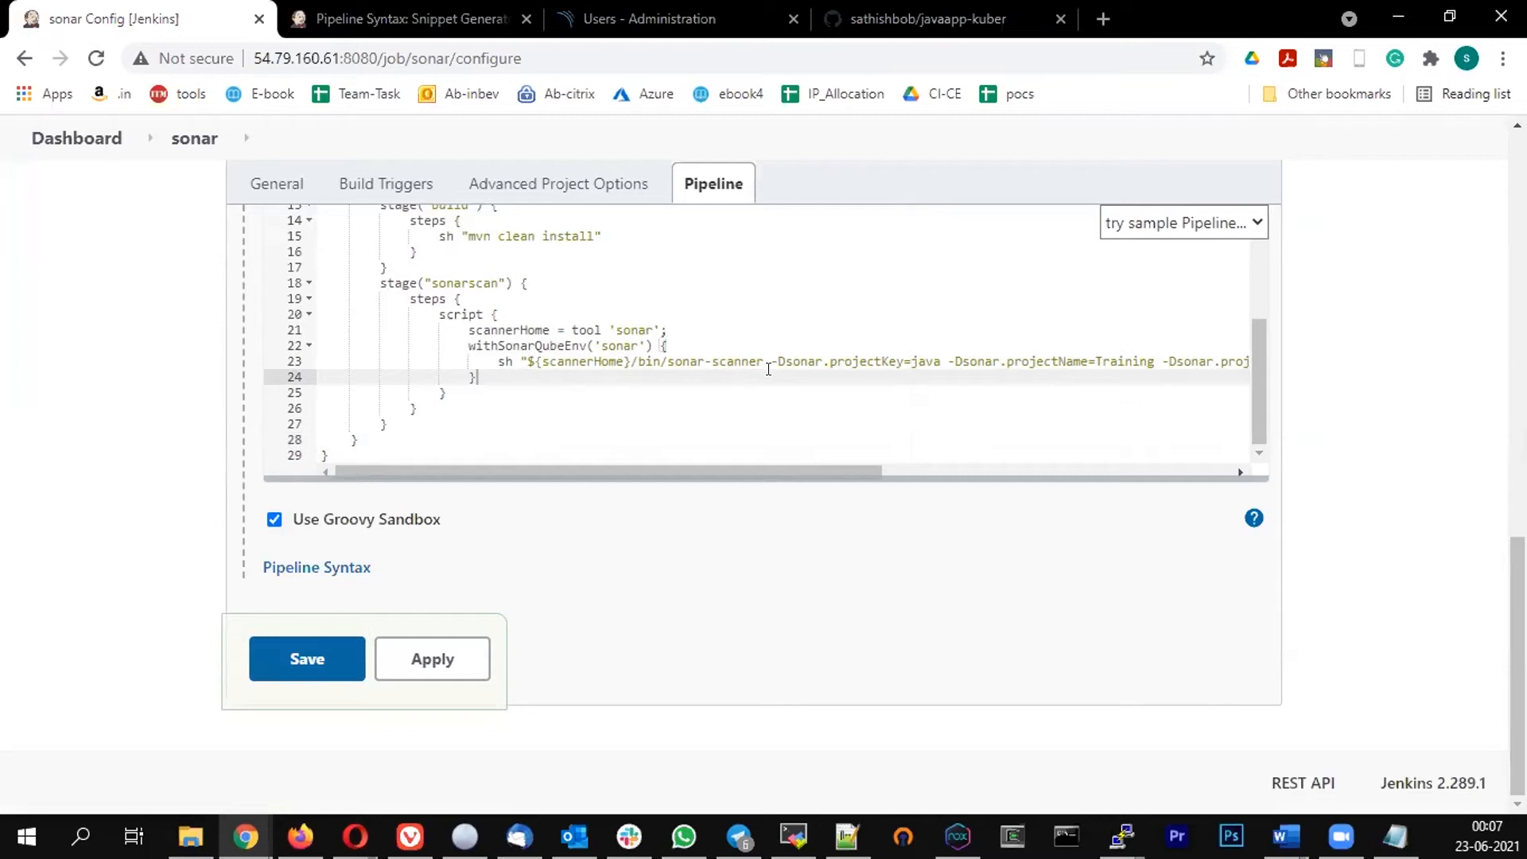
Save the pipeline configuration and trigger a new build of the sonar job
left_click(619, 15)
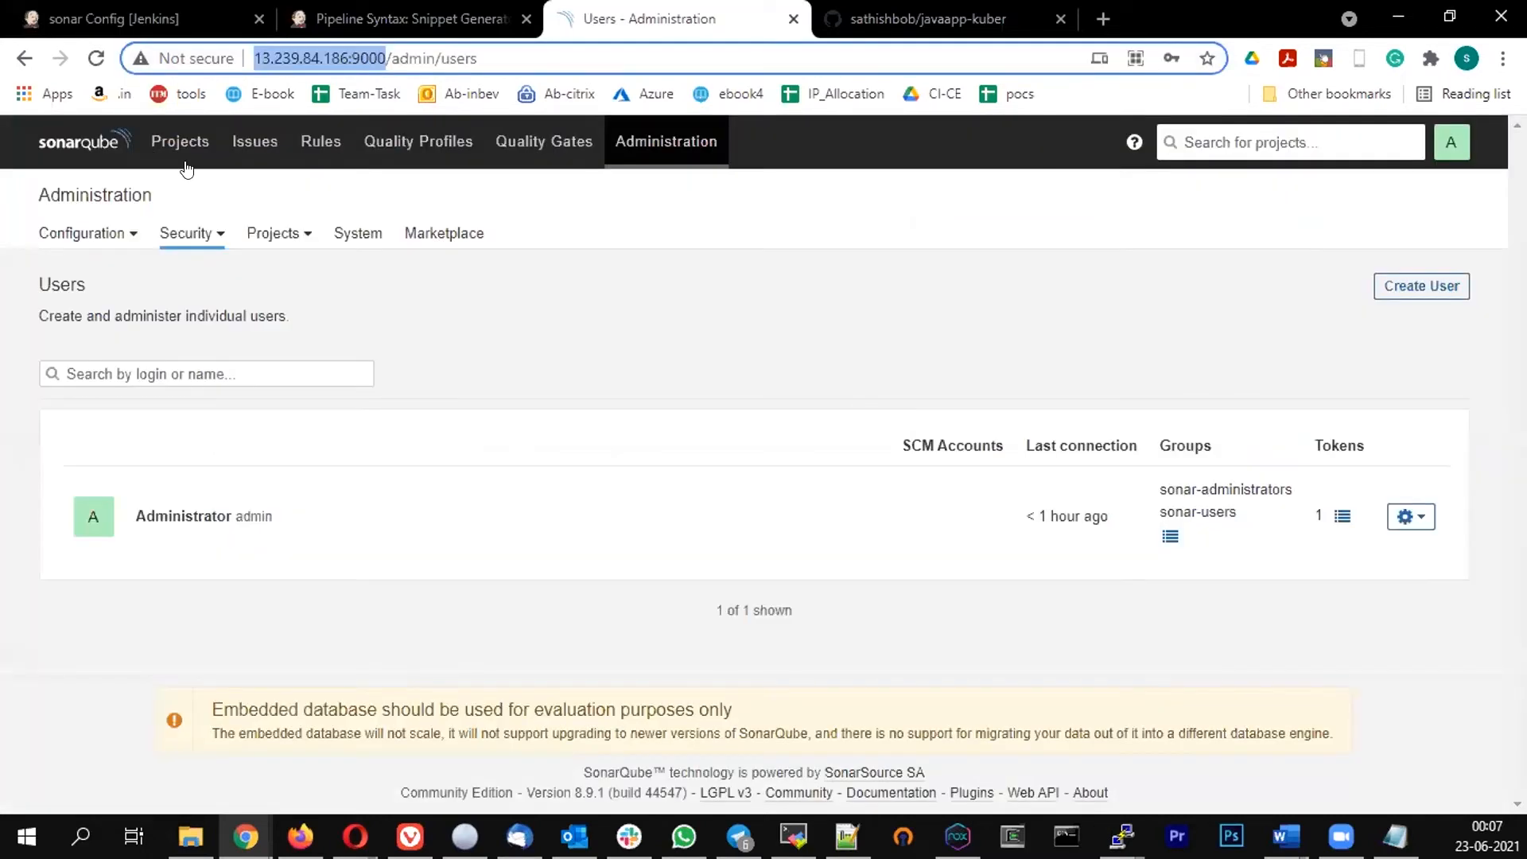
left_click(184, 163)
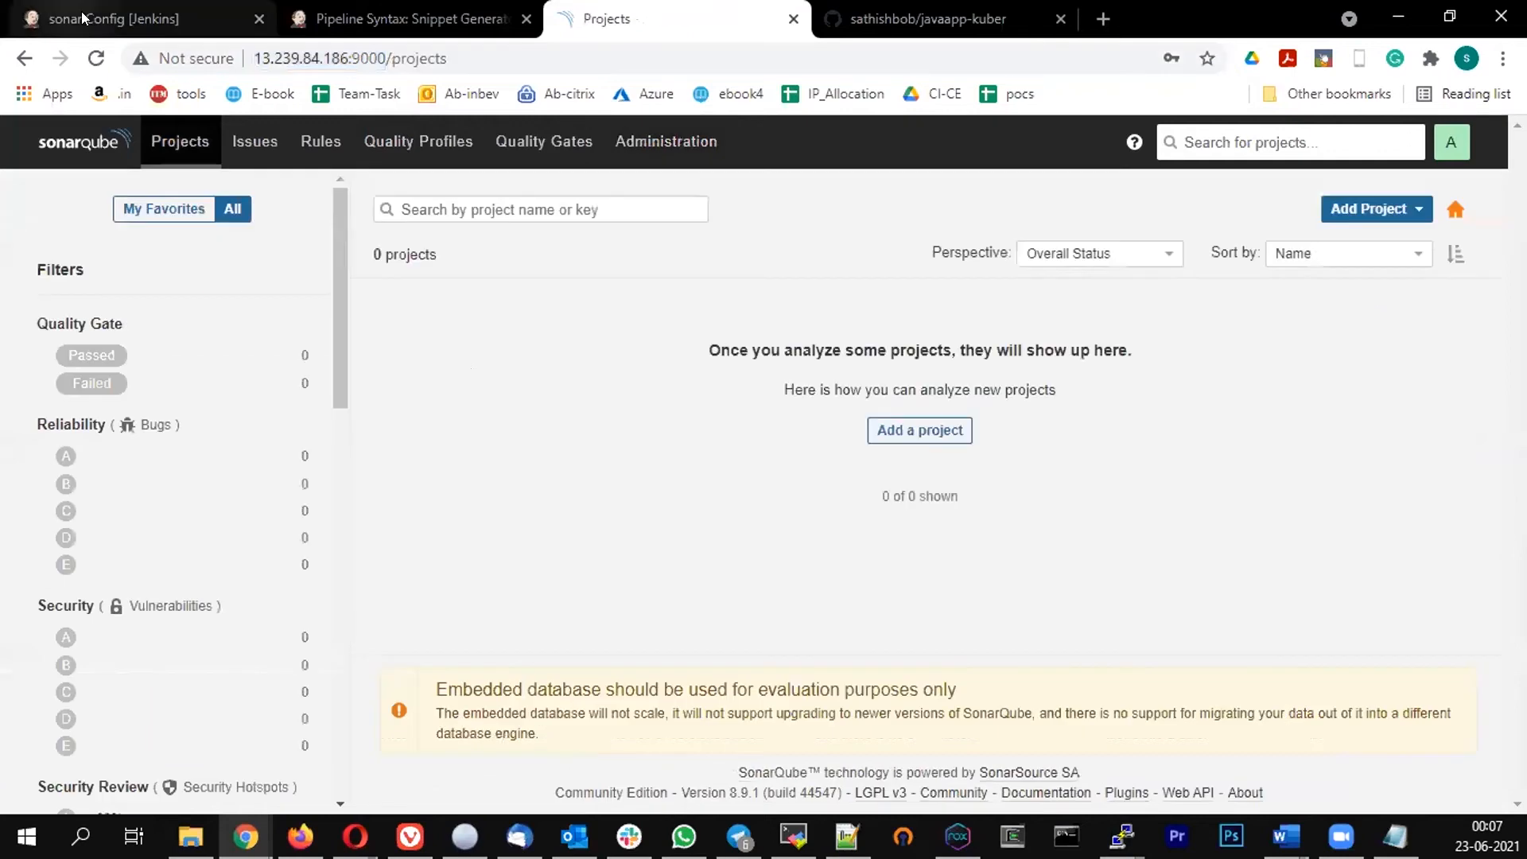
key("ctrl+1")
left_click(281, 656)
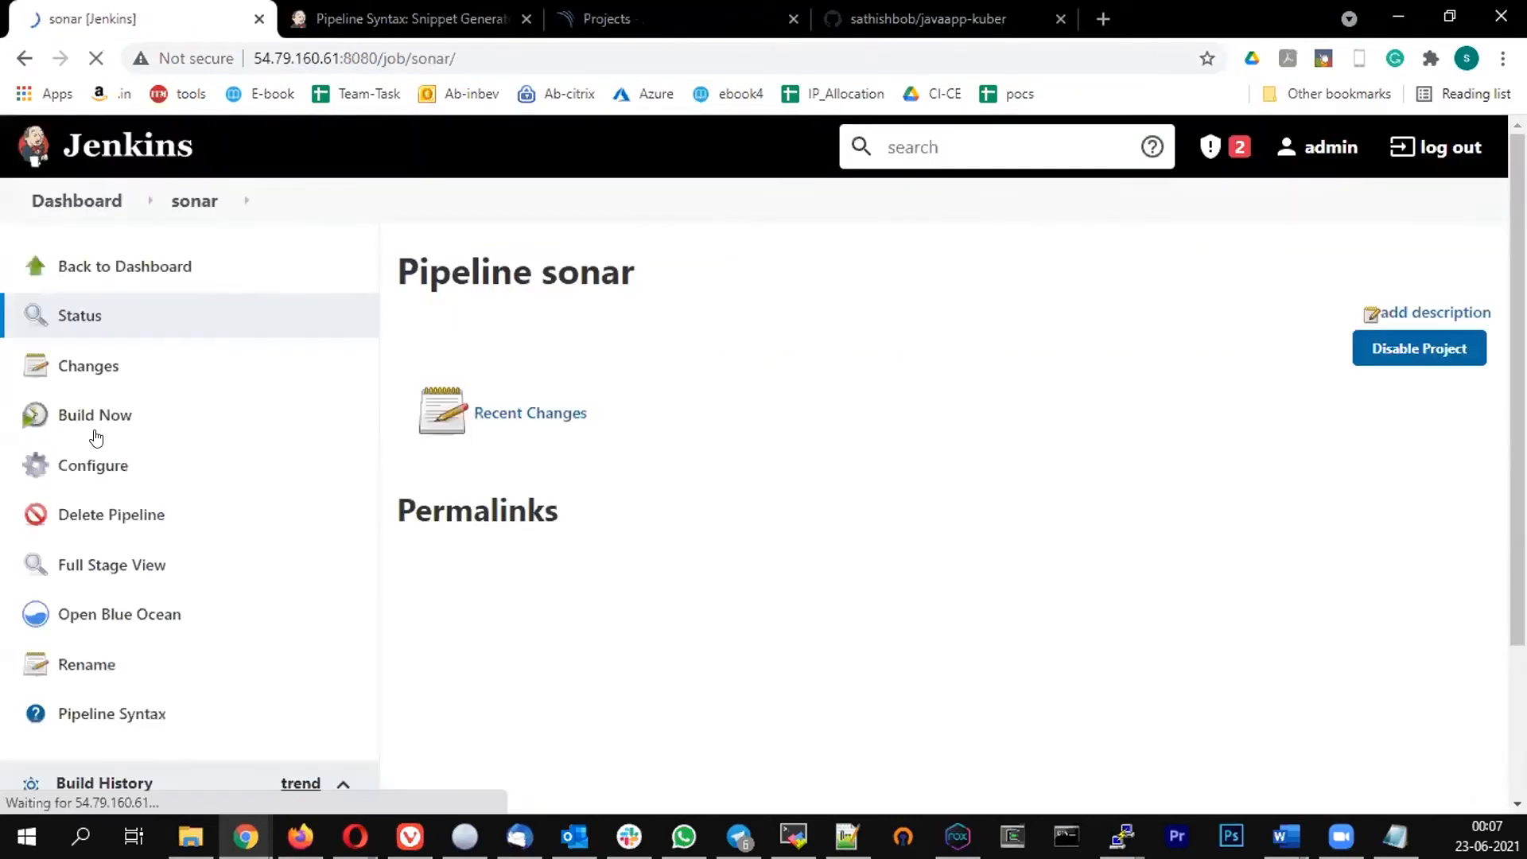
left_click(95, 414)
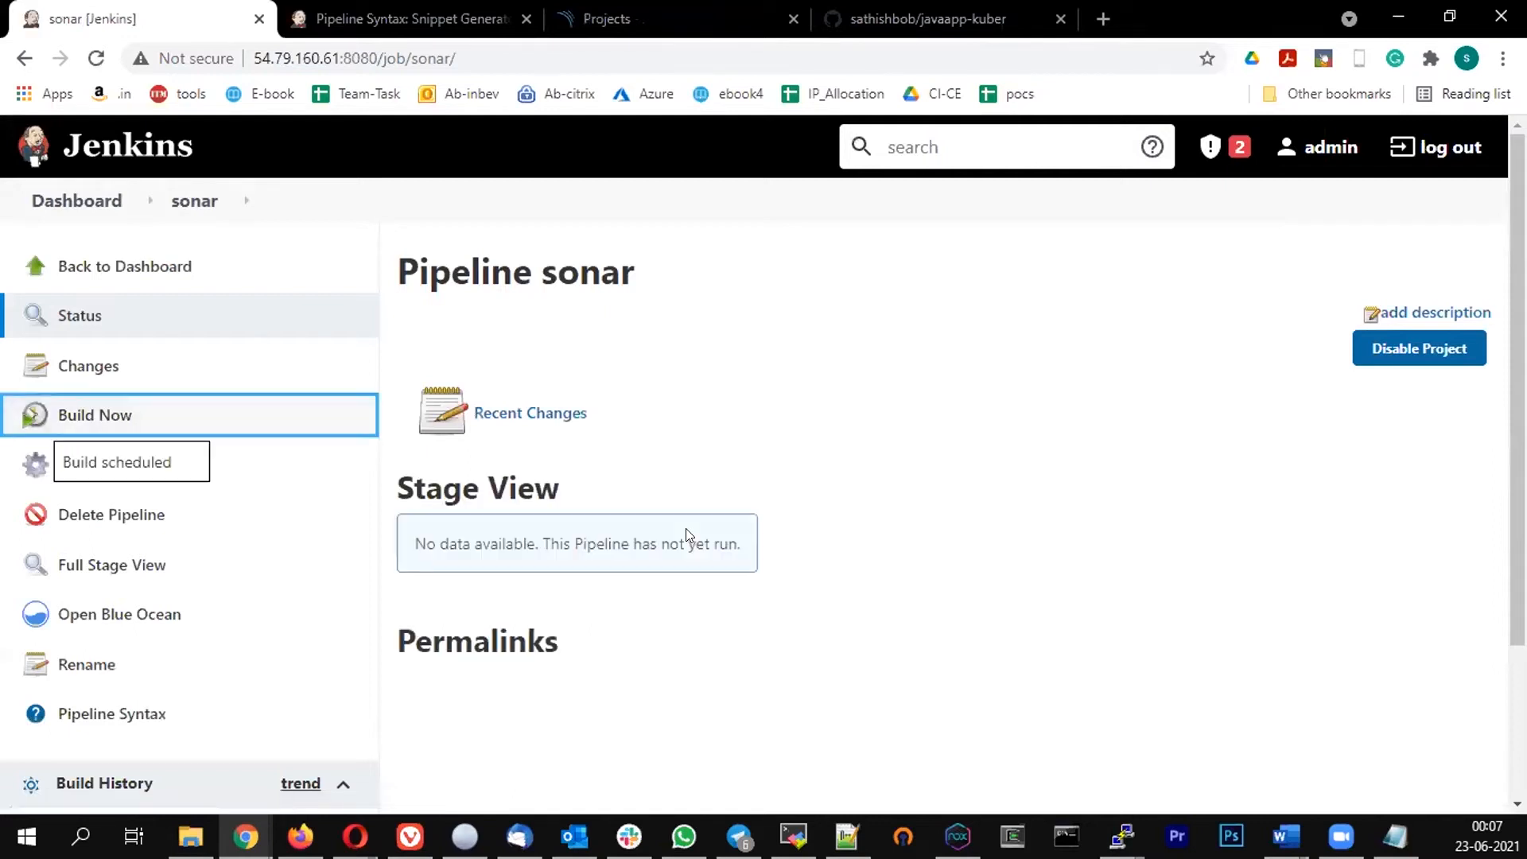
Open the first build's console output and read through the SonarQube analysis log
scroll(612, 419, "down", 2)
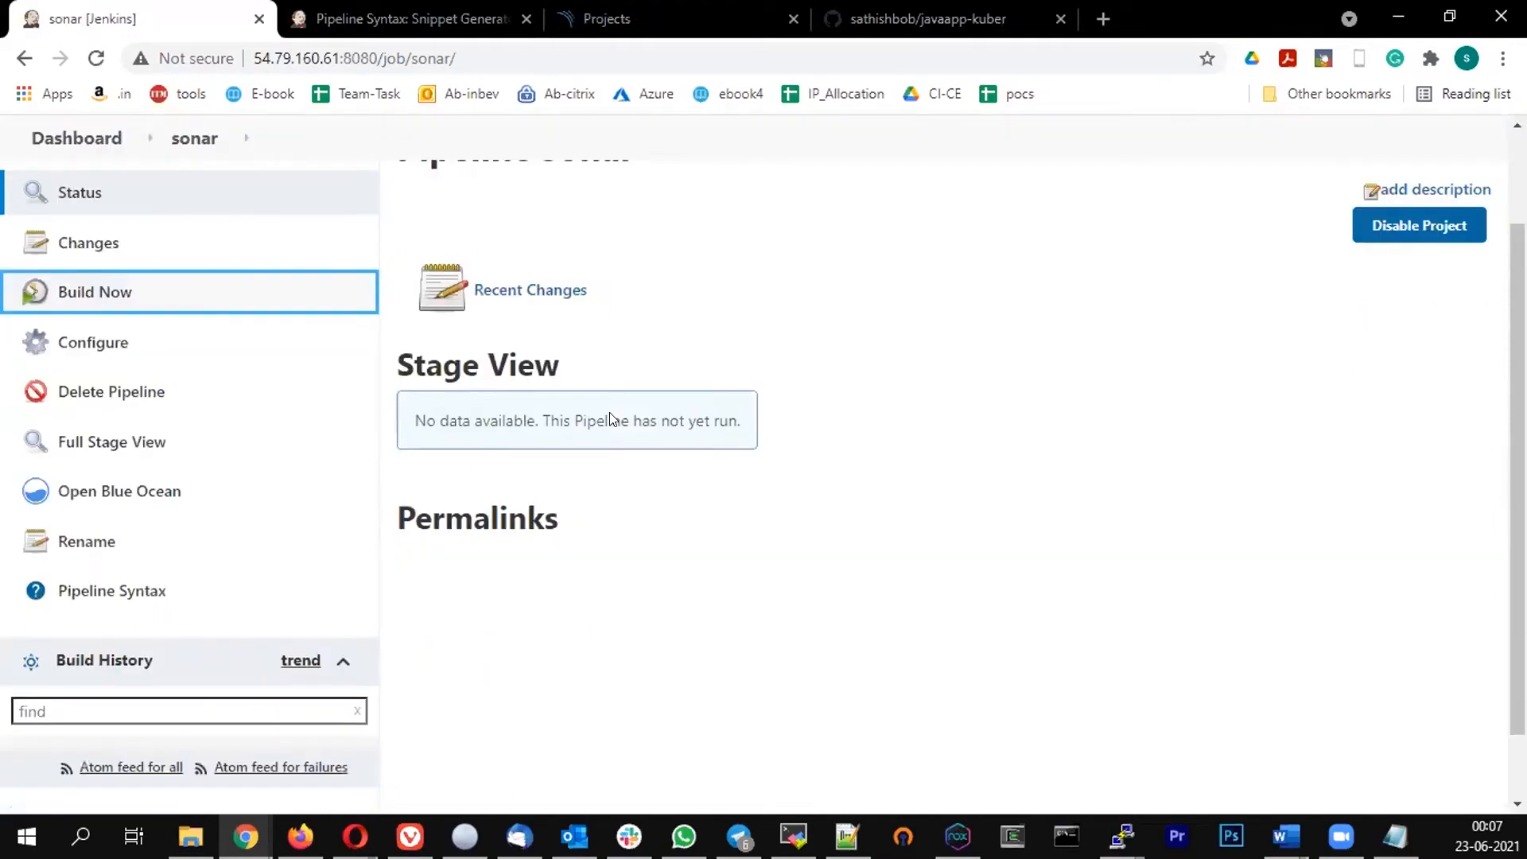
scroll(612, 419, "down", 1)
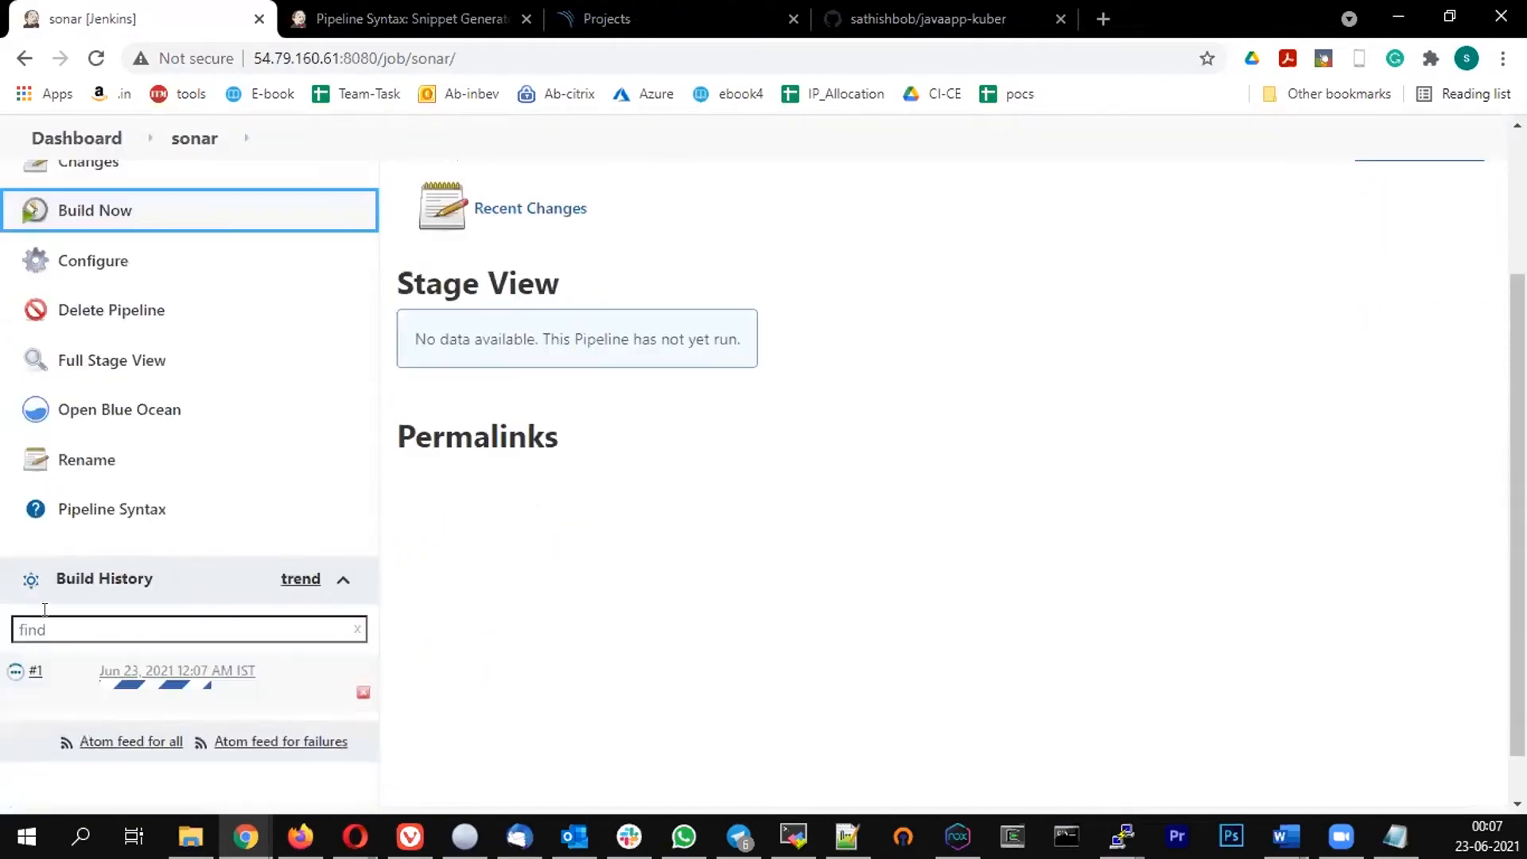
left_click(48, 674)
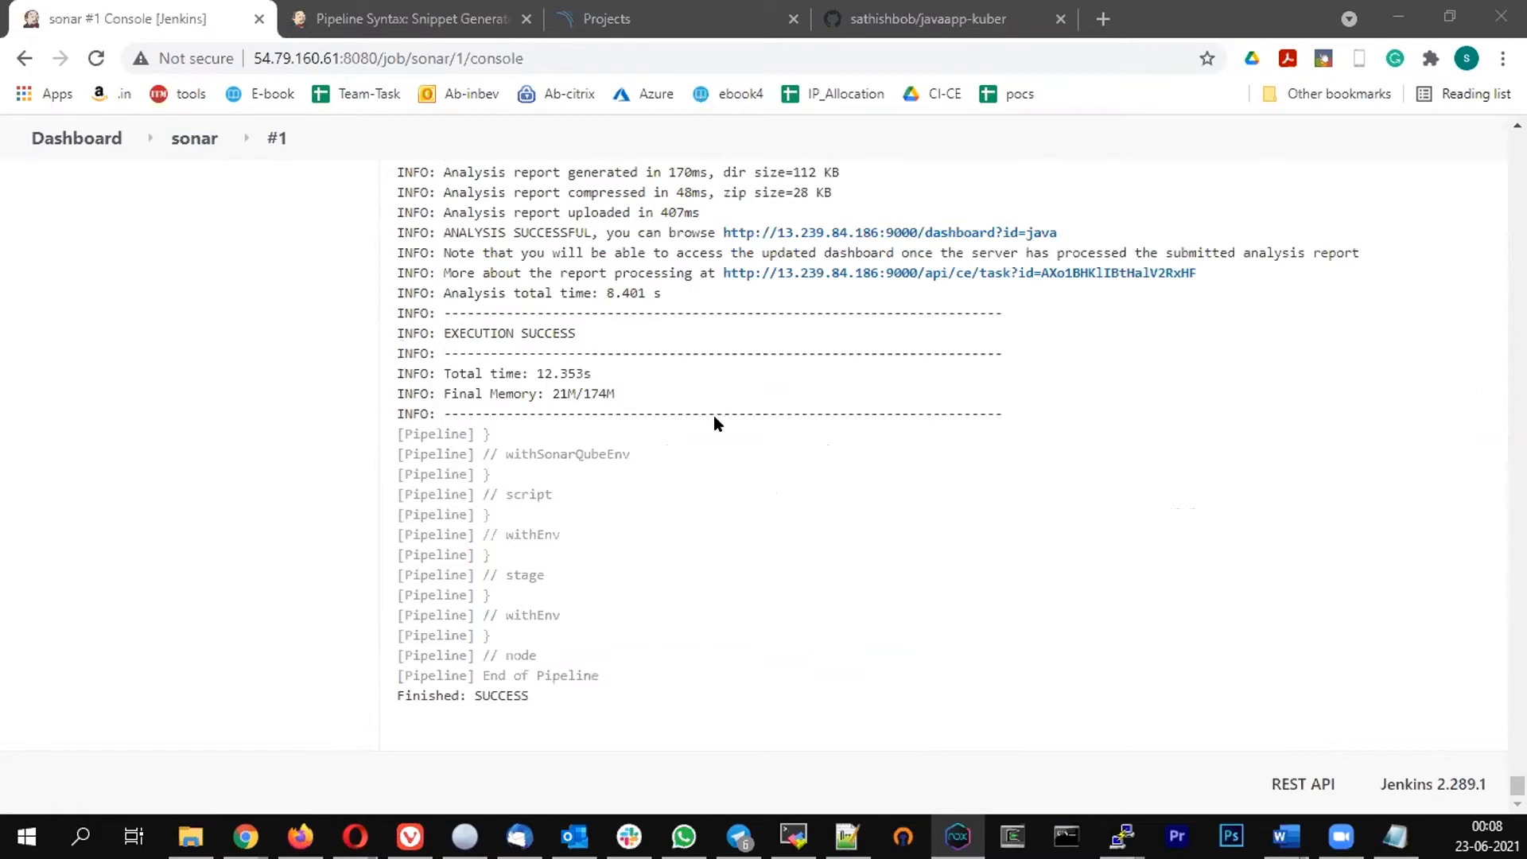
scroll(713, 416, "up", 10)
scroll(714, 416, "up", 10)
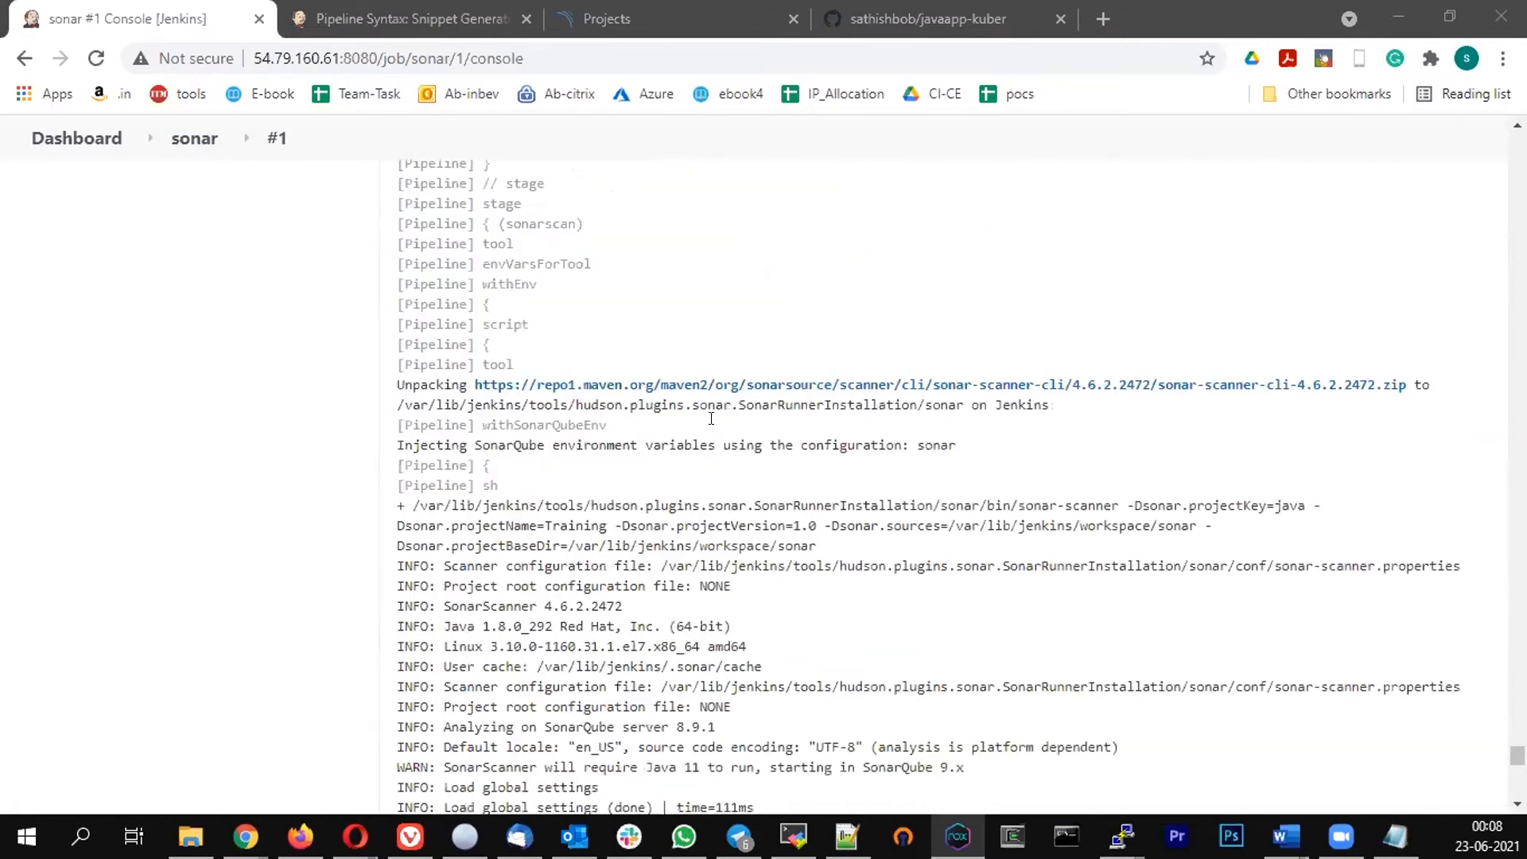
scroll(529, 238, "down", 2)
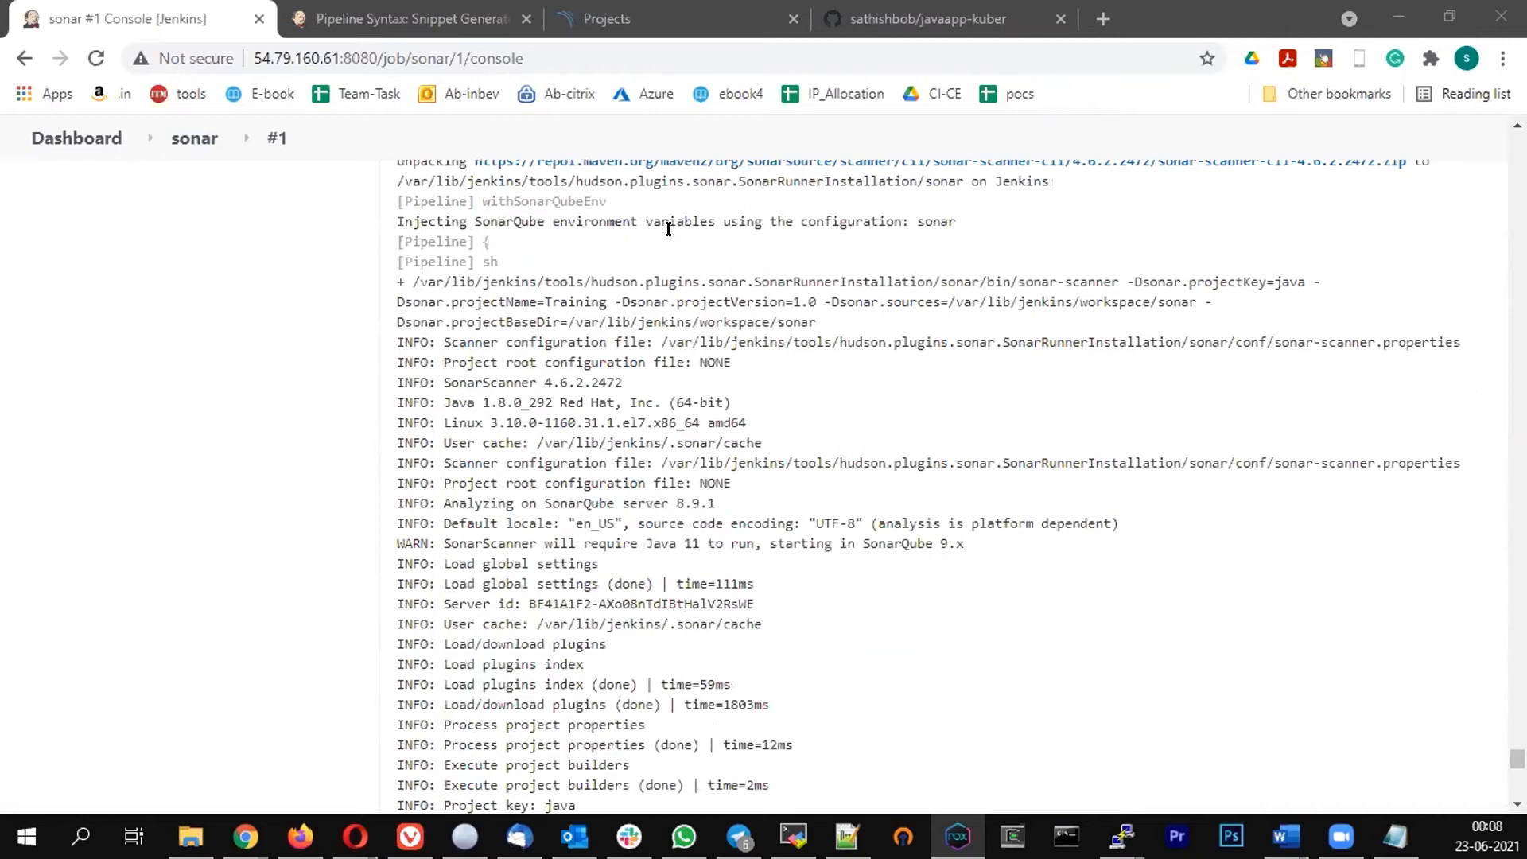
left_click_drag(677, 223, 955, 545)
left_click(881, 428)
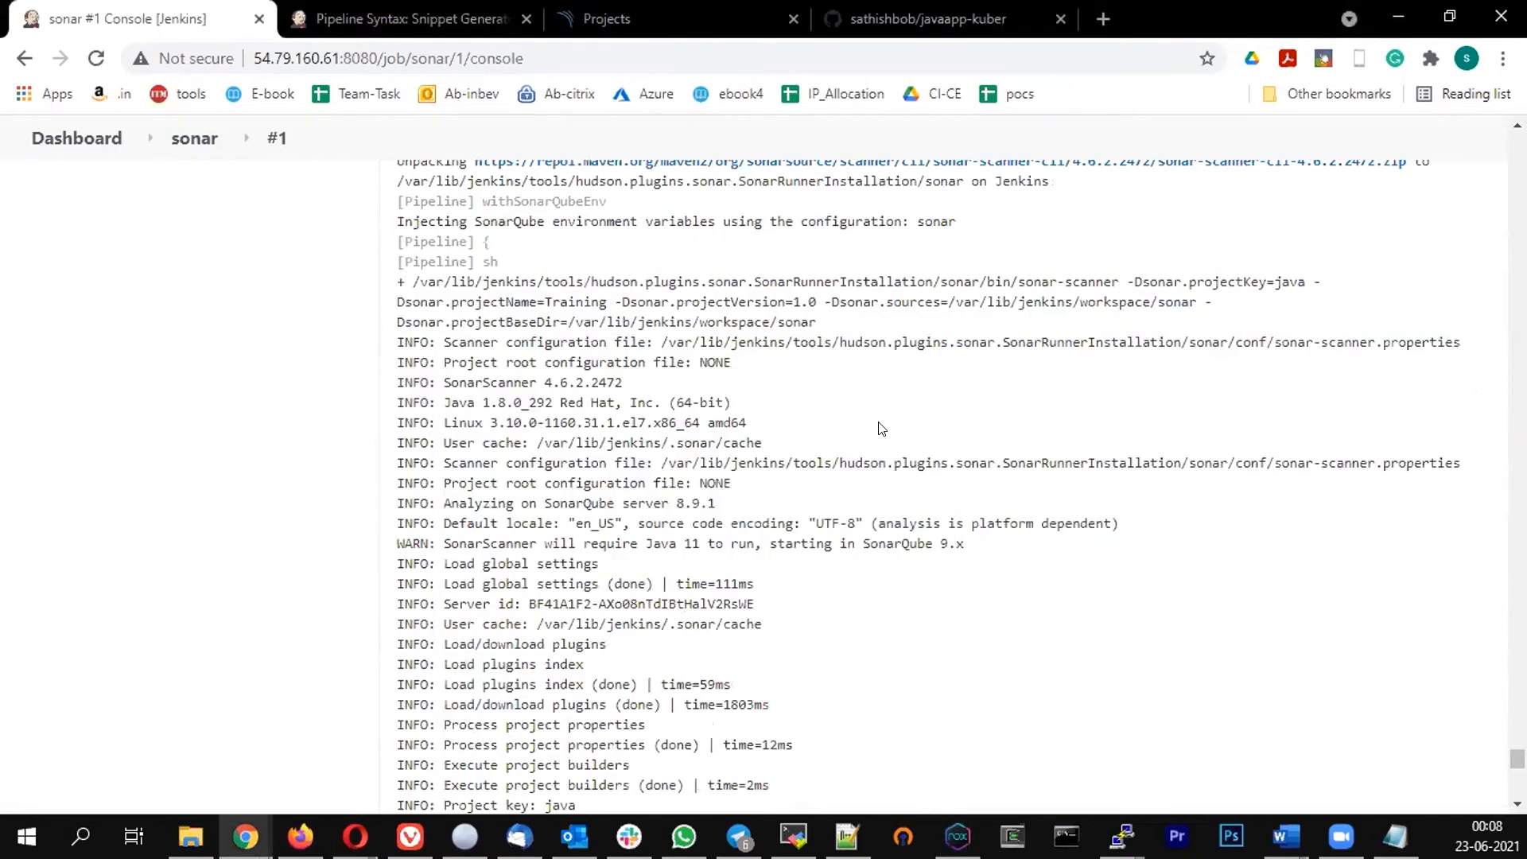
scroll(880, 428, "down", 8)
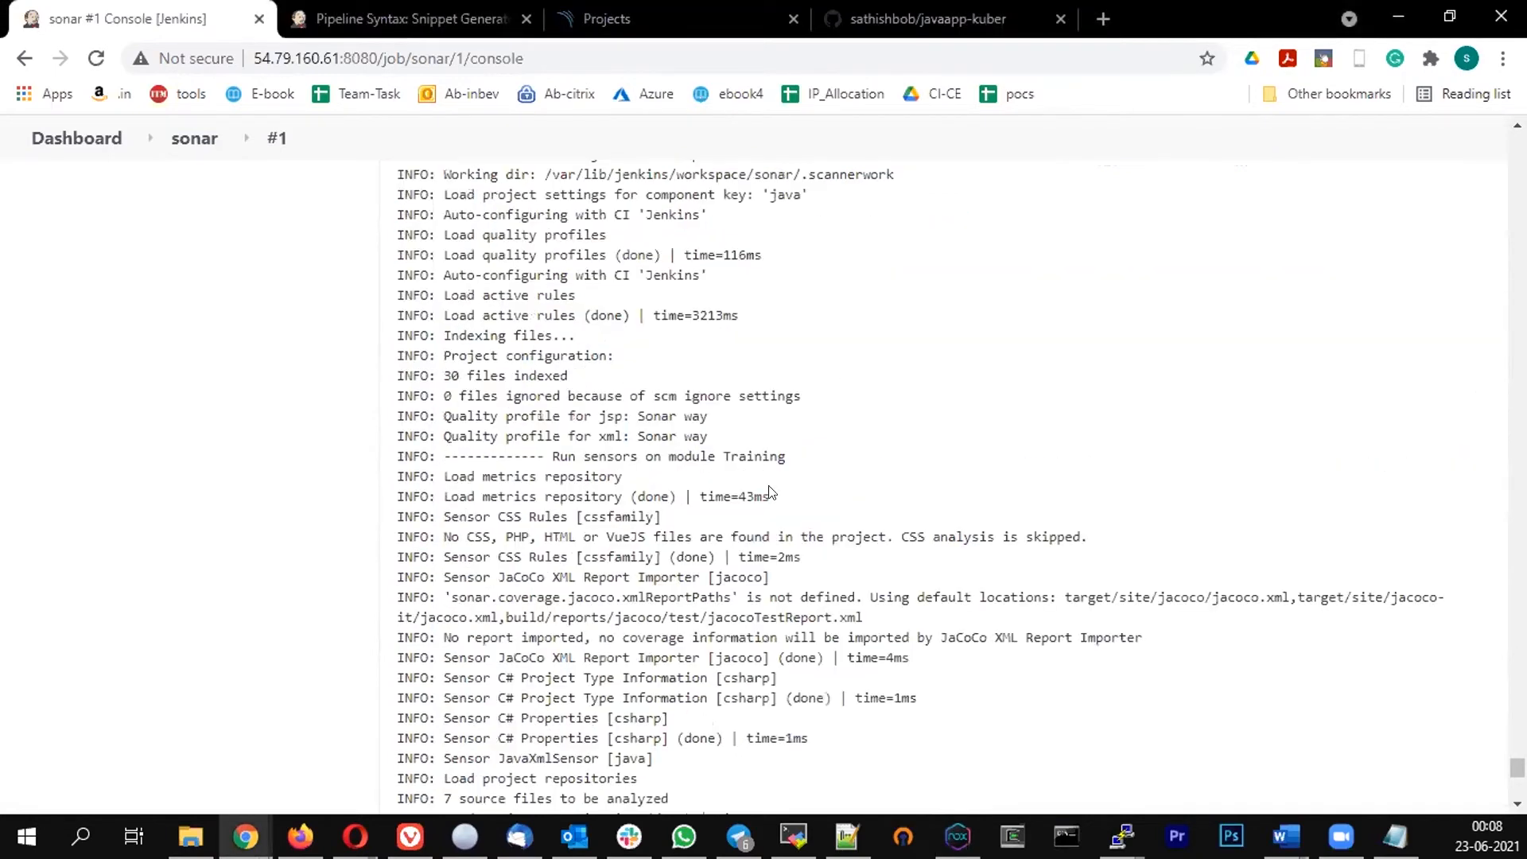
scroll(765, 483, "down", 5)
scroll(893, 290, "down", 10)
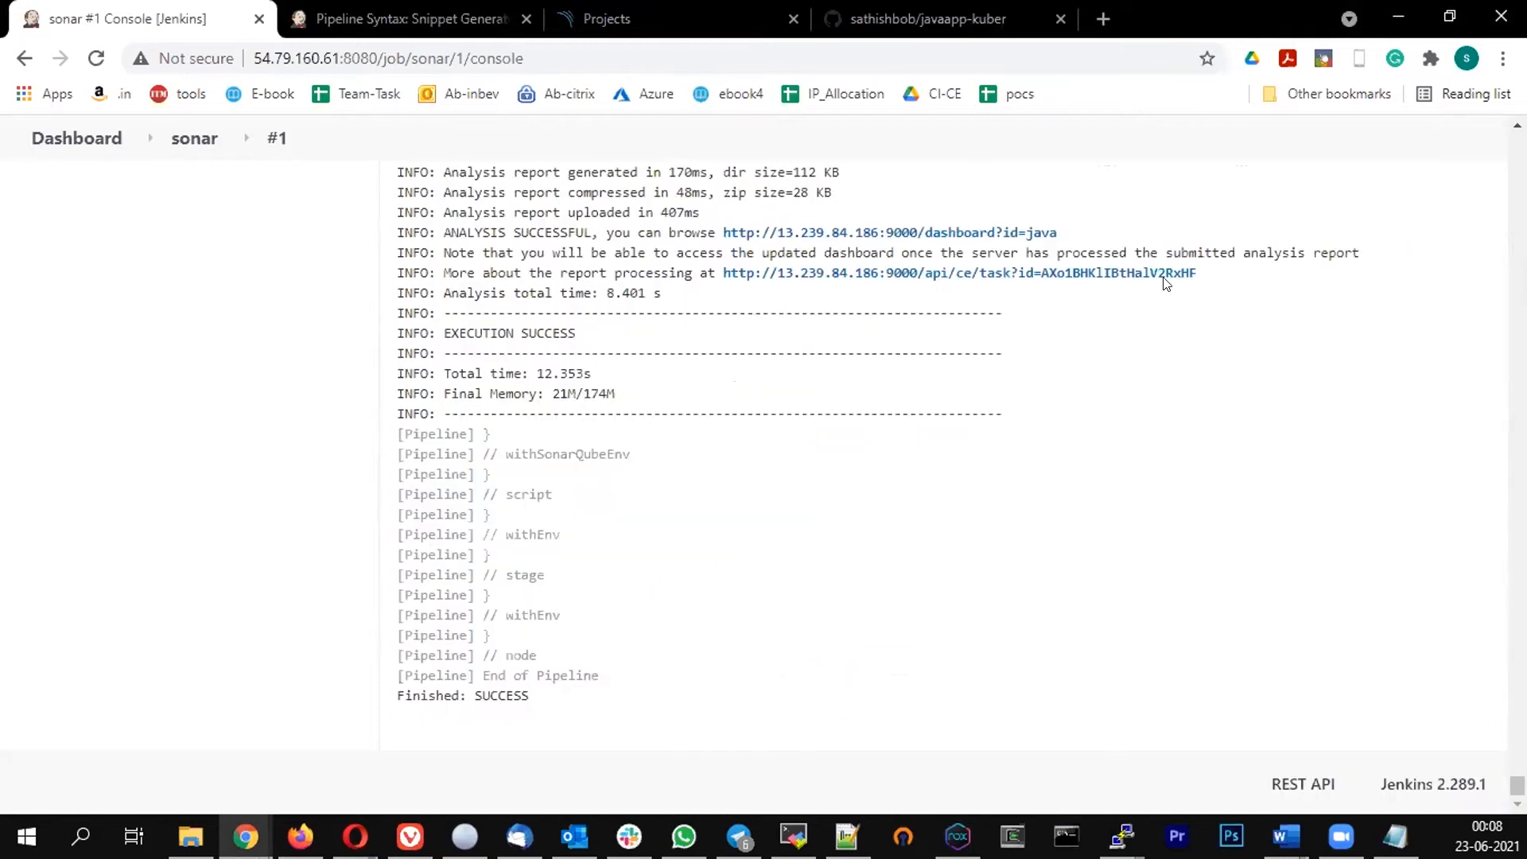
Refresh the SonarQube projects list and check the Jenkins job's stage view
left_click(630, 25)
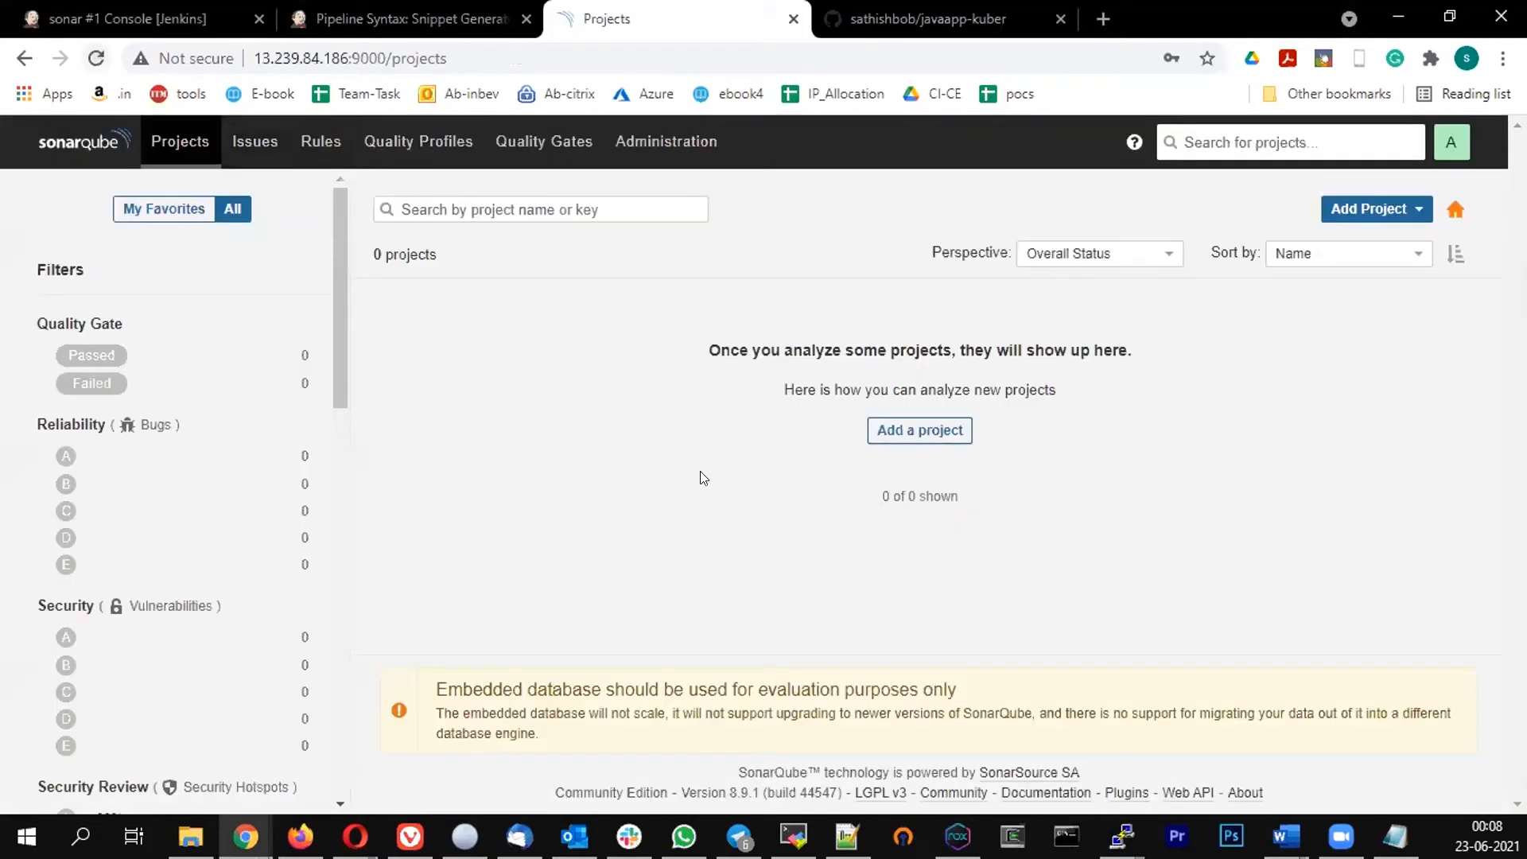
key("F5")
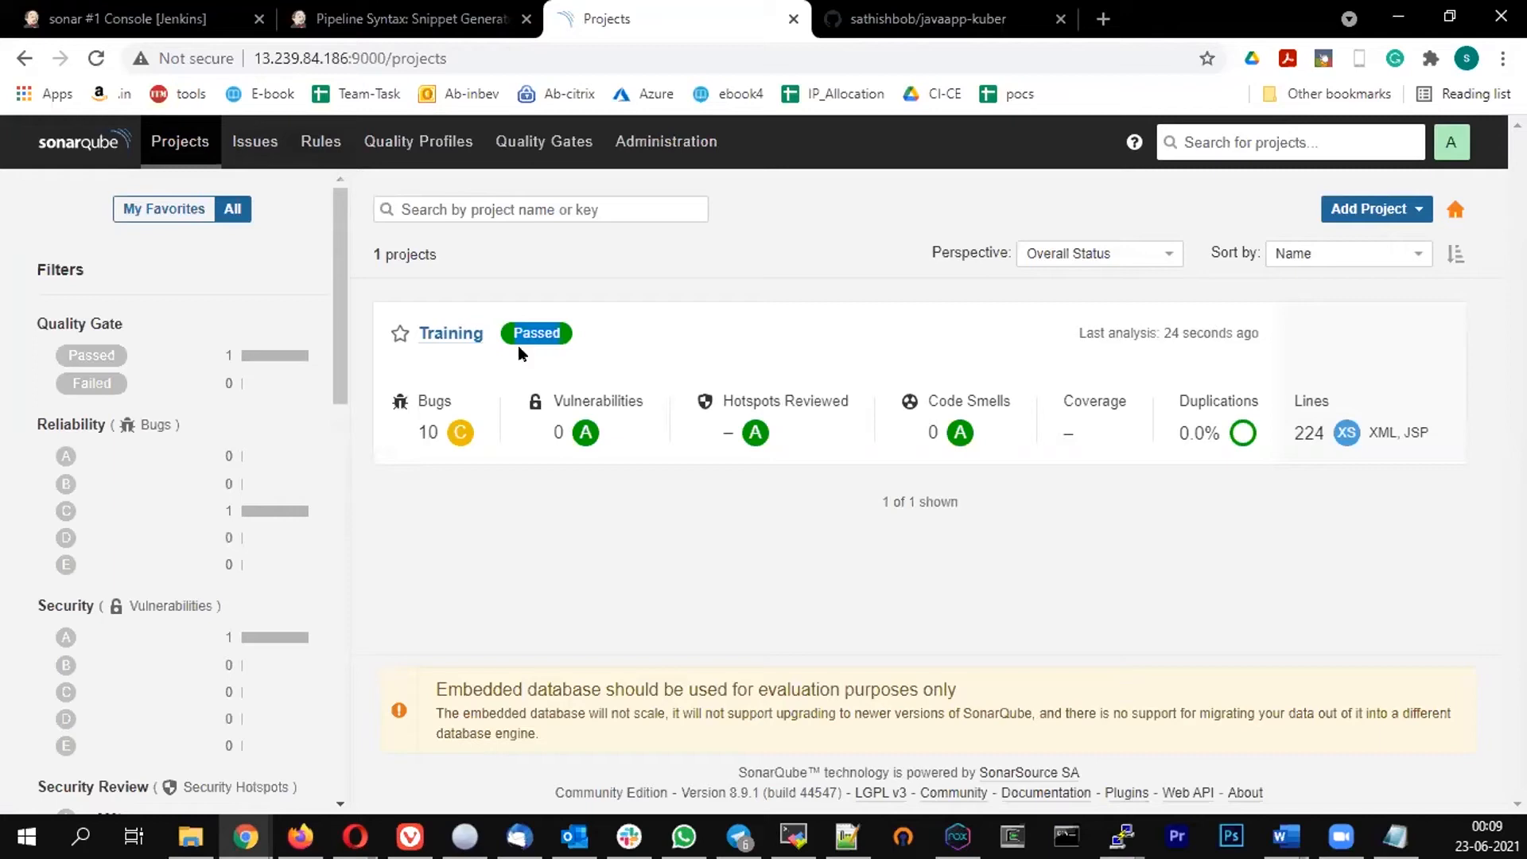
left_click(76, 9)
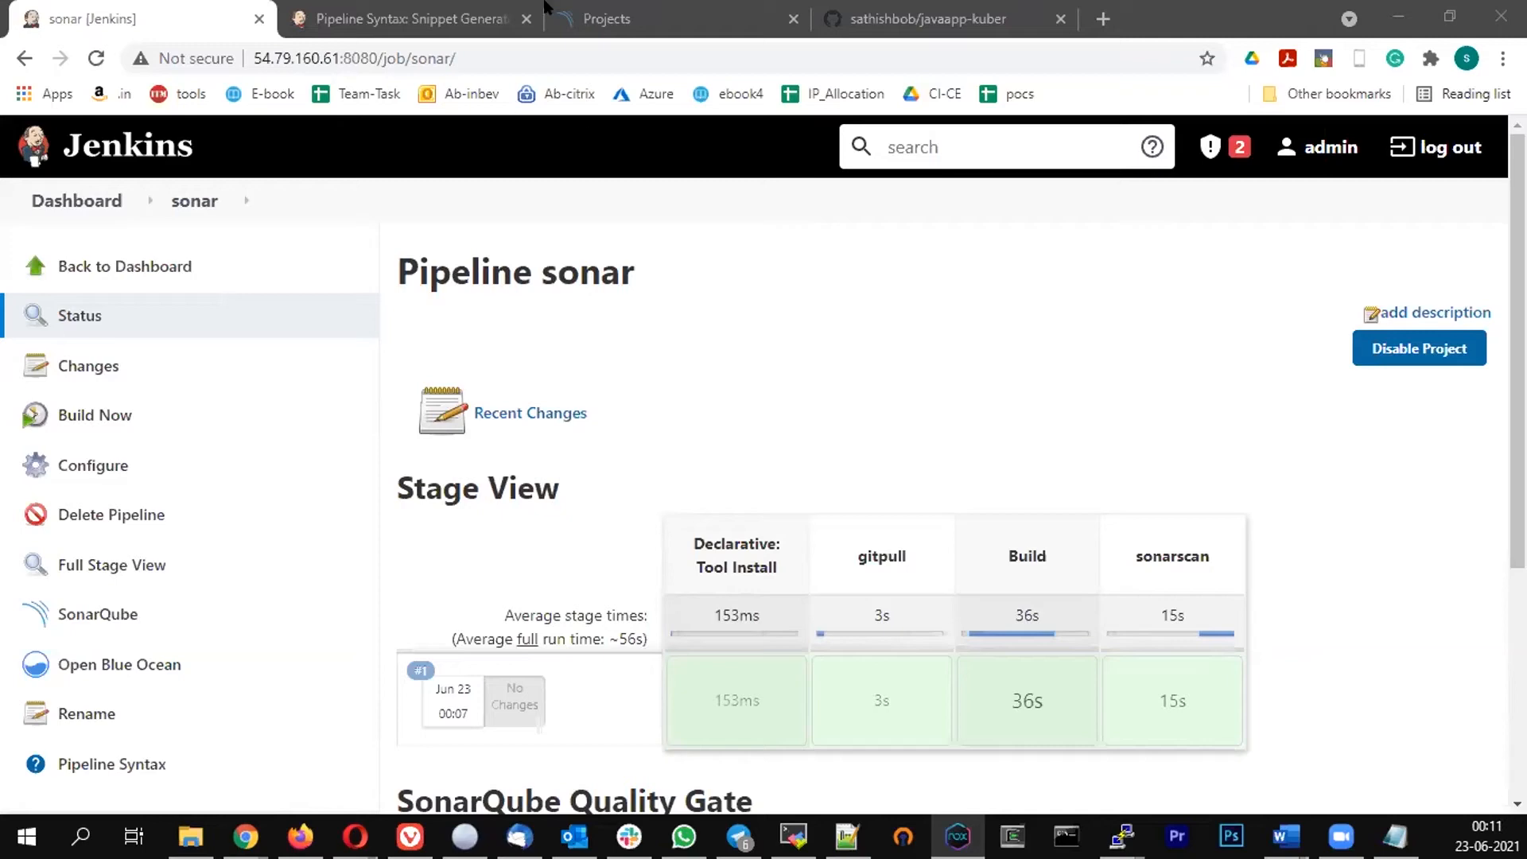
left_click(611, 21)
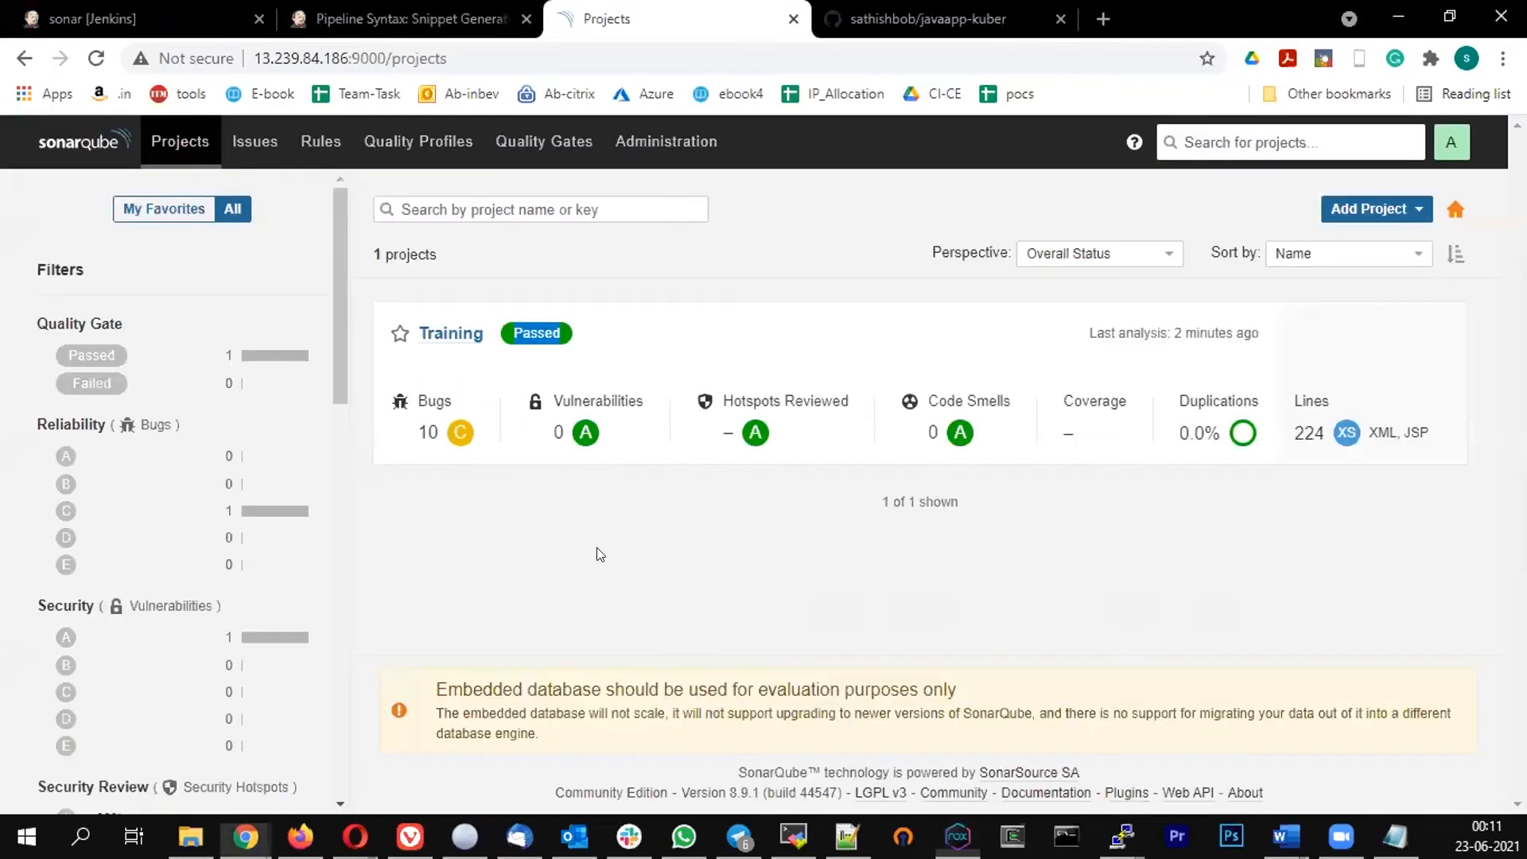
Open the Training project's issues in SonarQube and inspect the first reported bug
left_click(433, 333)
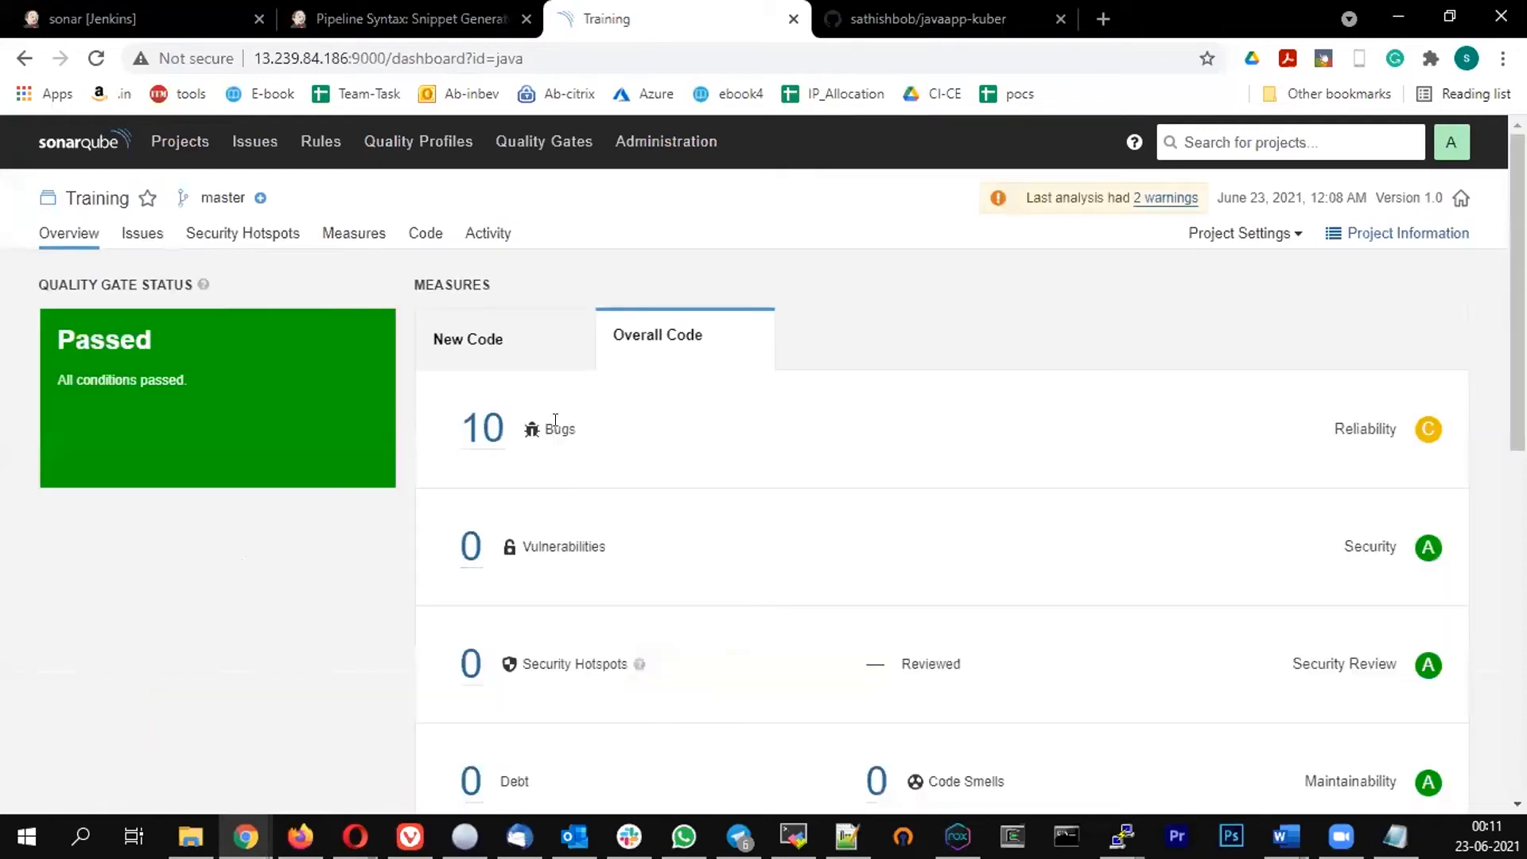
left_click(142, 232)
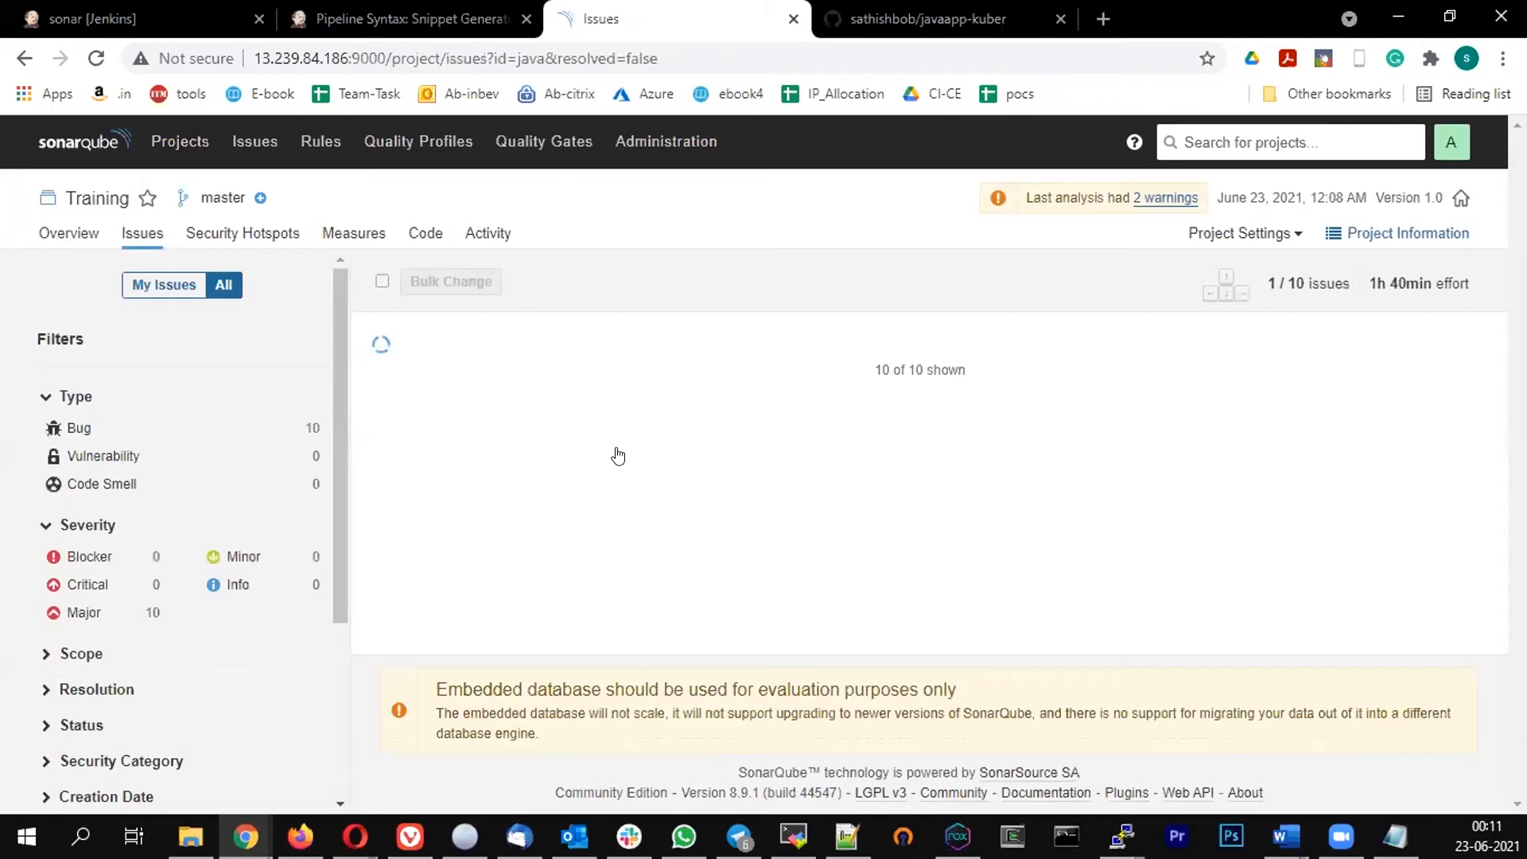
scroll(612, 449, "down", 3)
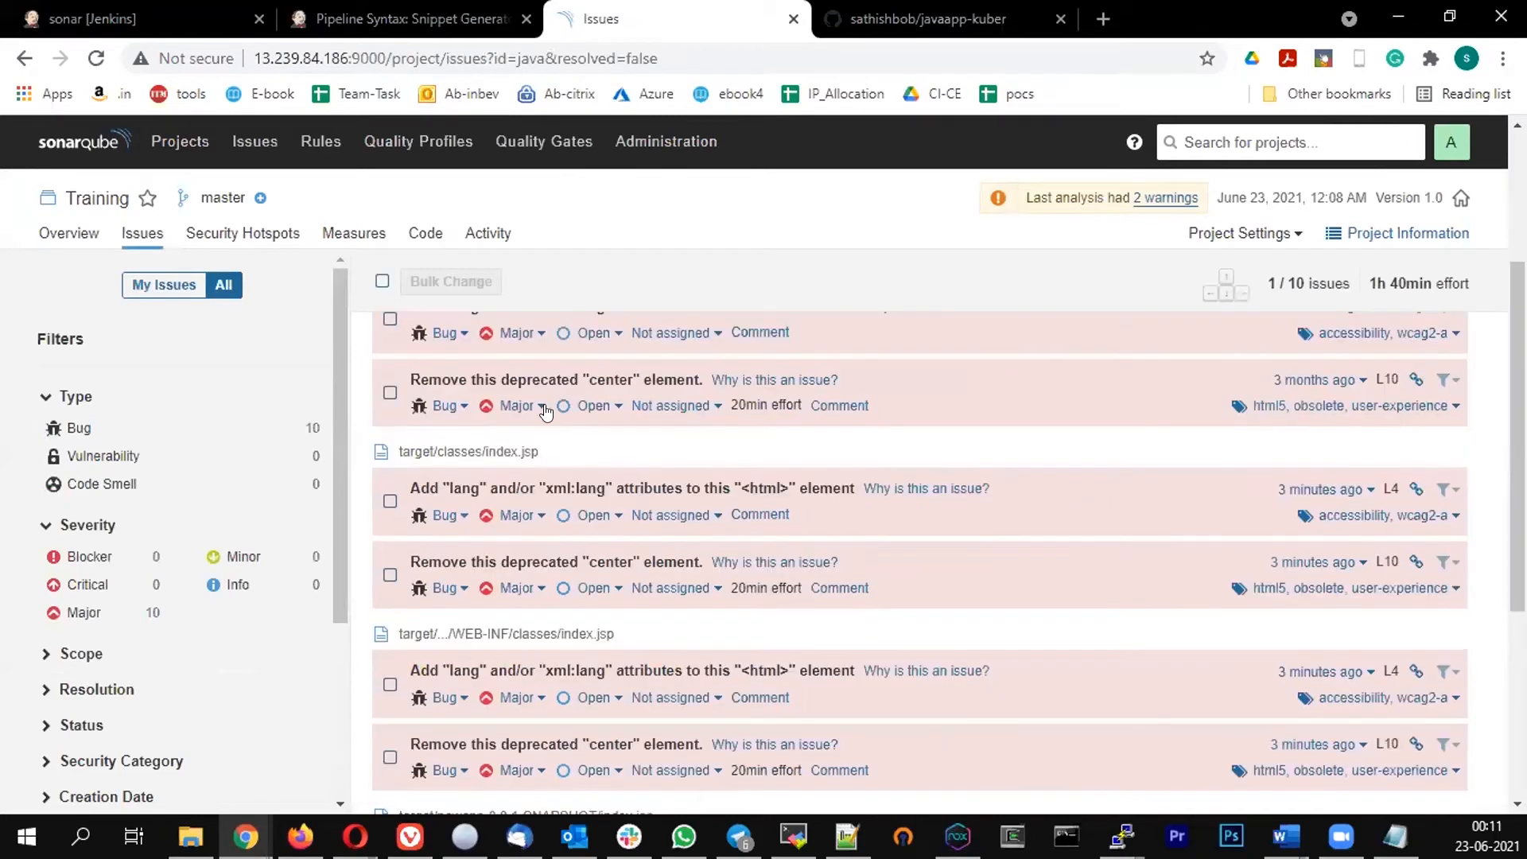
scroll(593, 430, "up", 3)
left_click(696, 423)
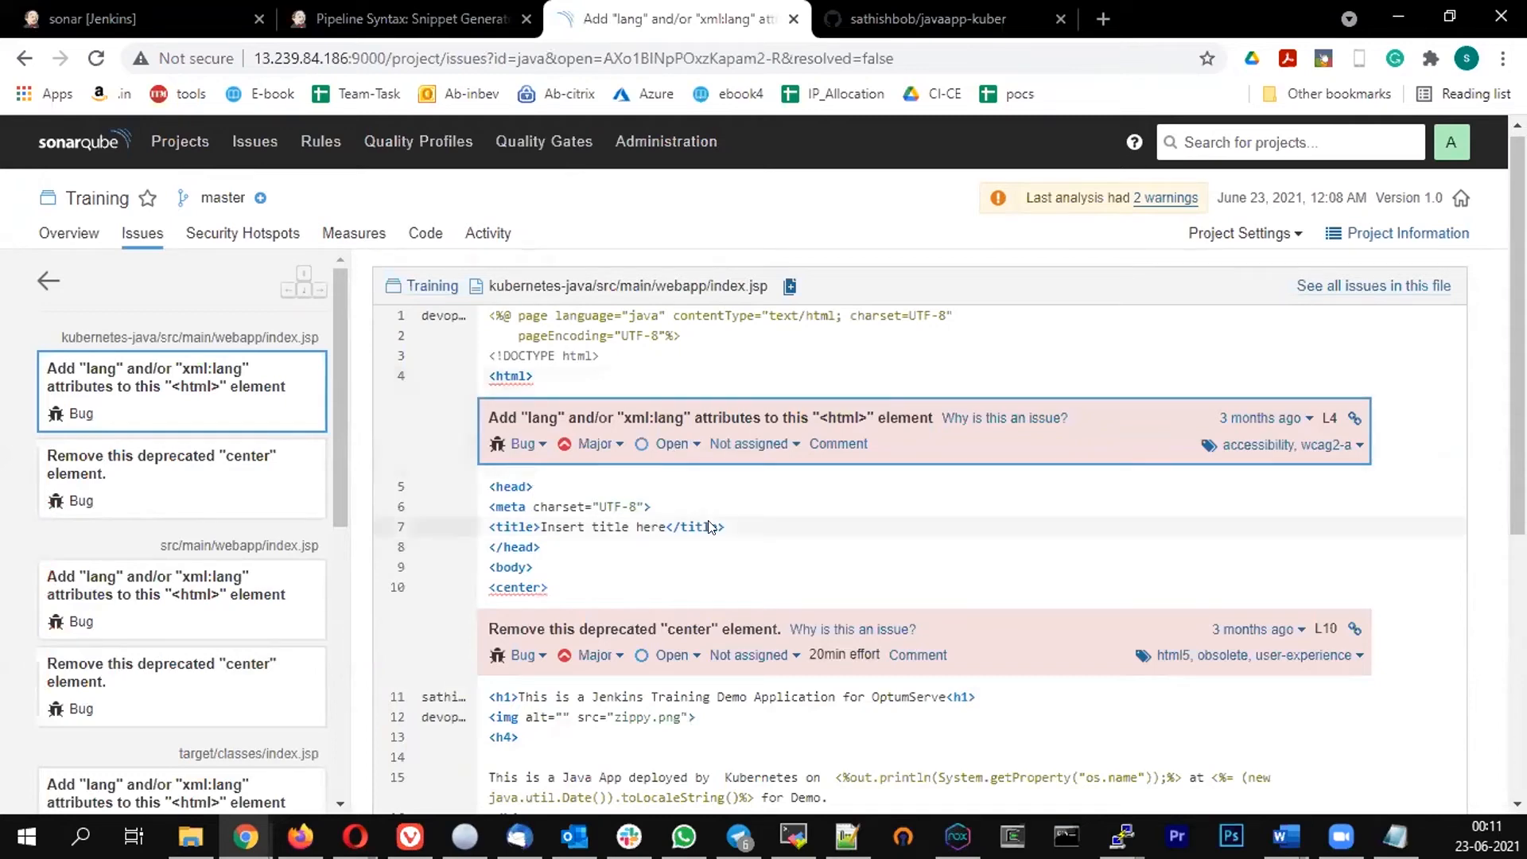
Open and read the rule explanation for the missing html language attribute bug, including its noncompliant and compliant examples
scroll(711, 527, "down", 4)
scroll(739, 446, "up", 3)
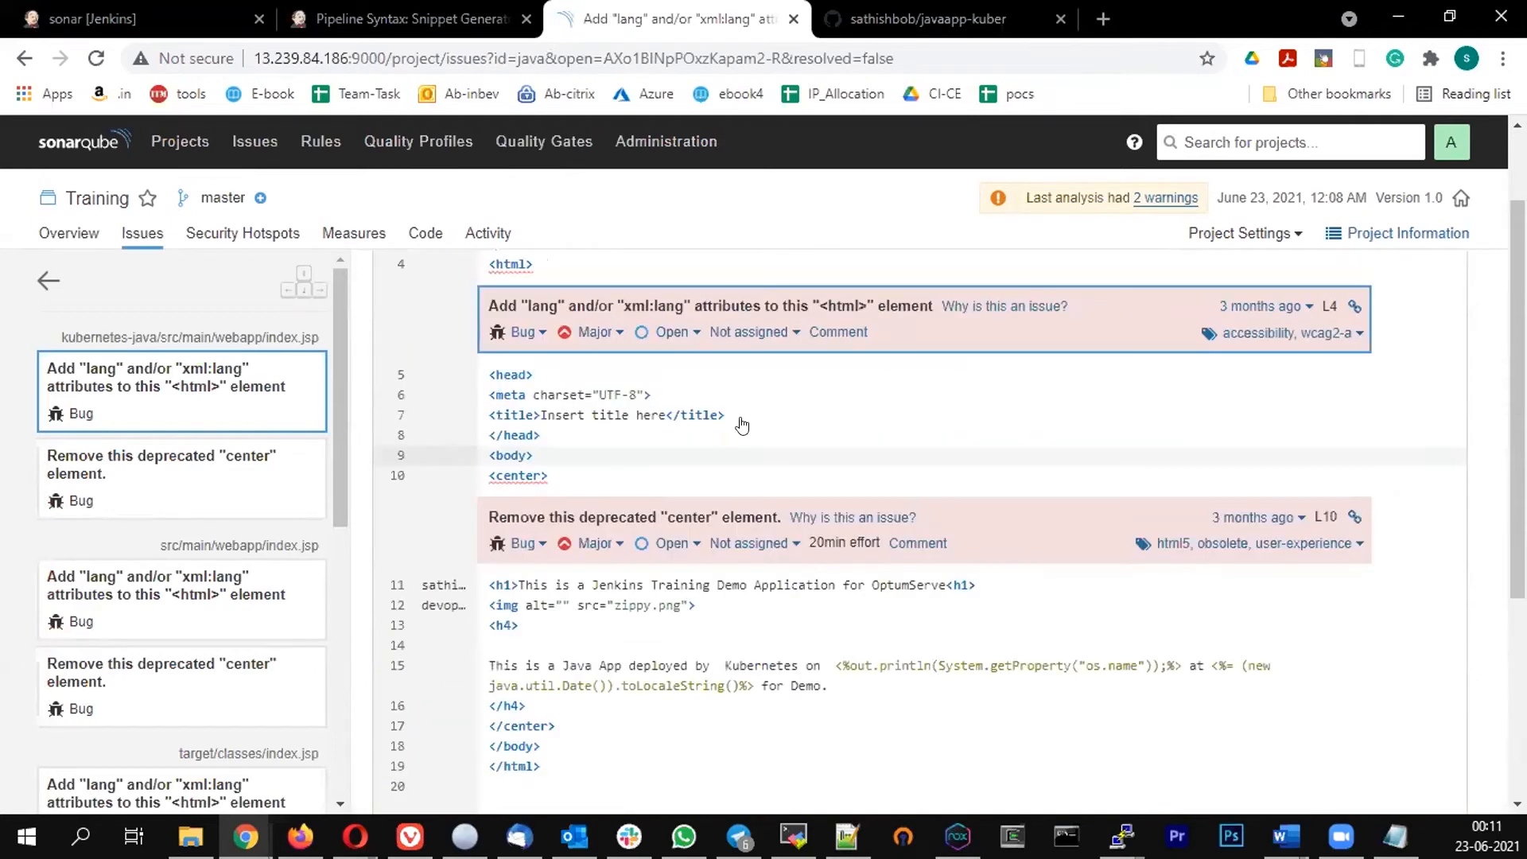
scroll(742, 427, "up", 2)
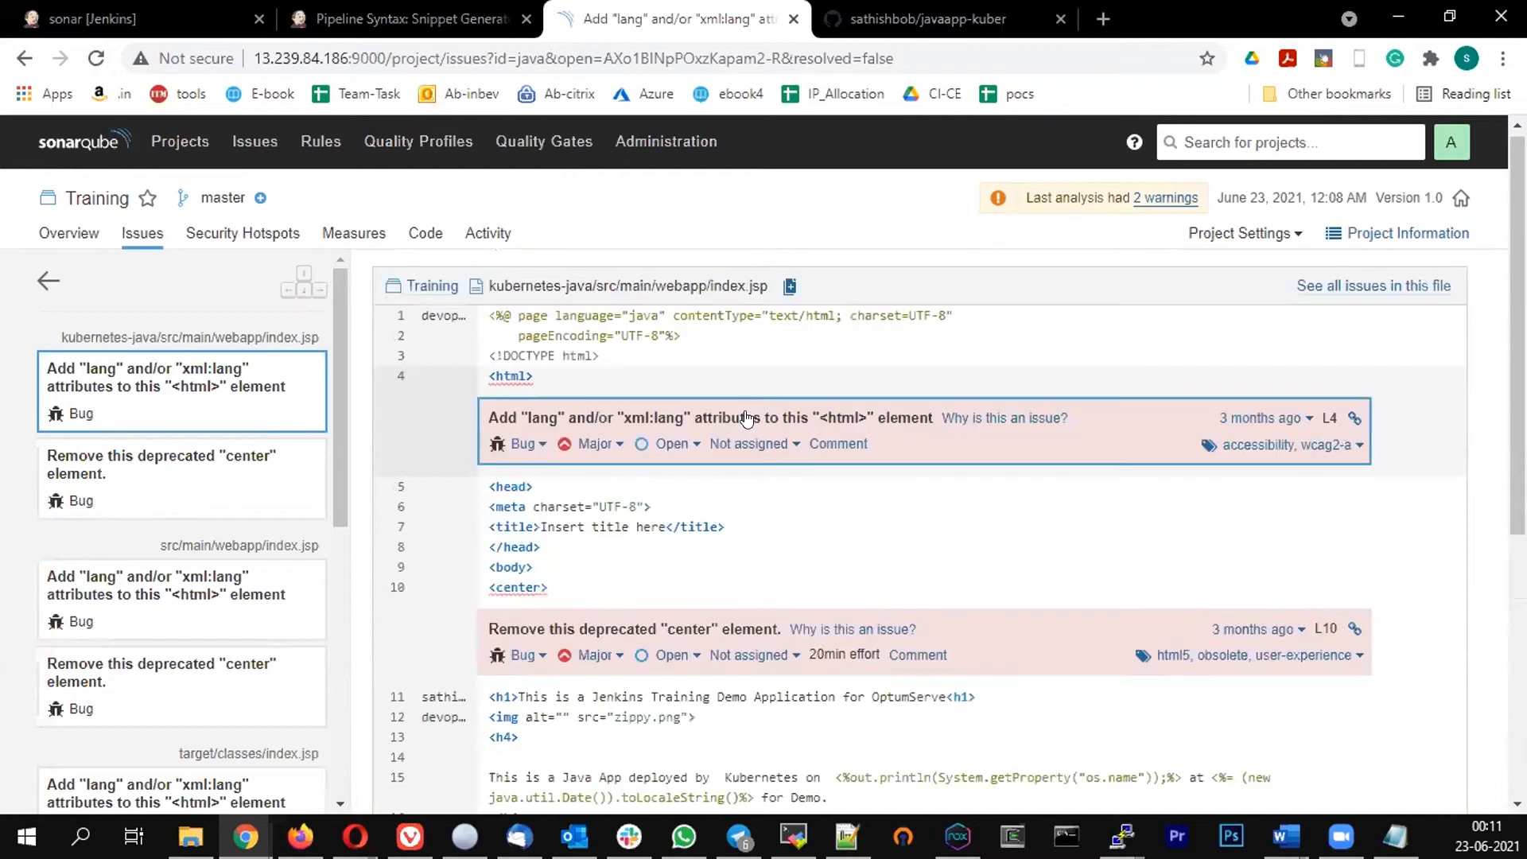
left_click(1020, 434)
scroll(411, 693, "down", 3)
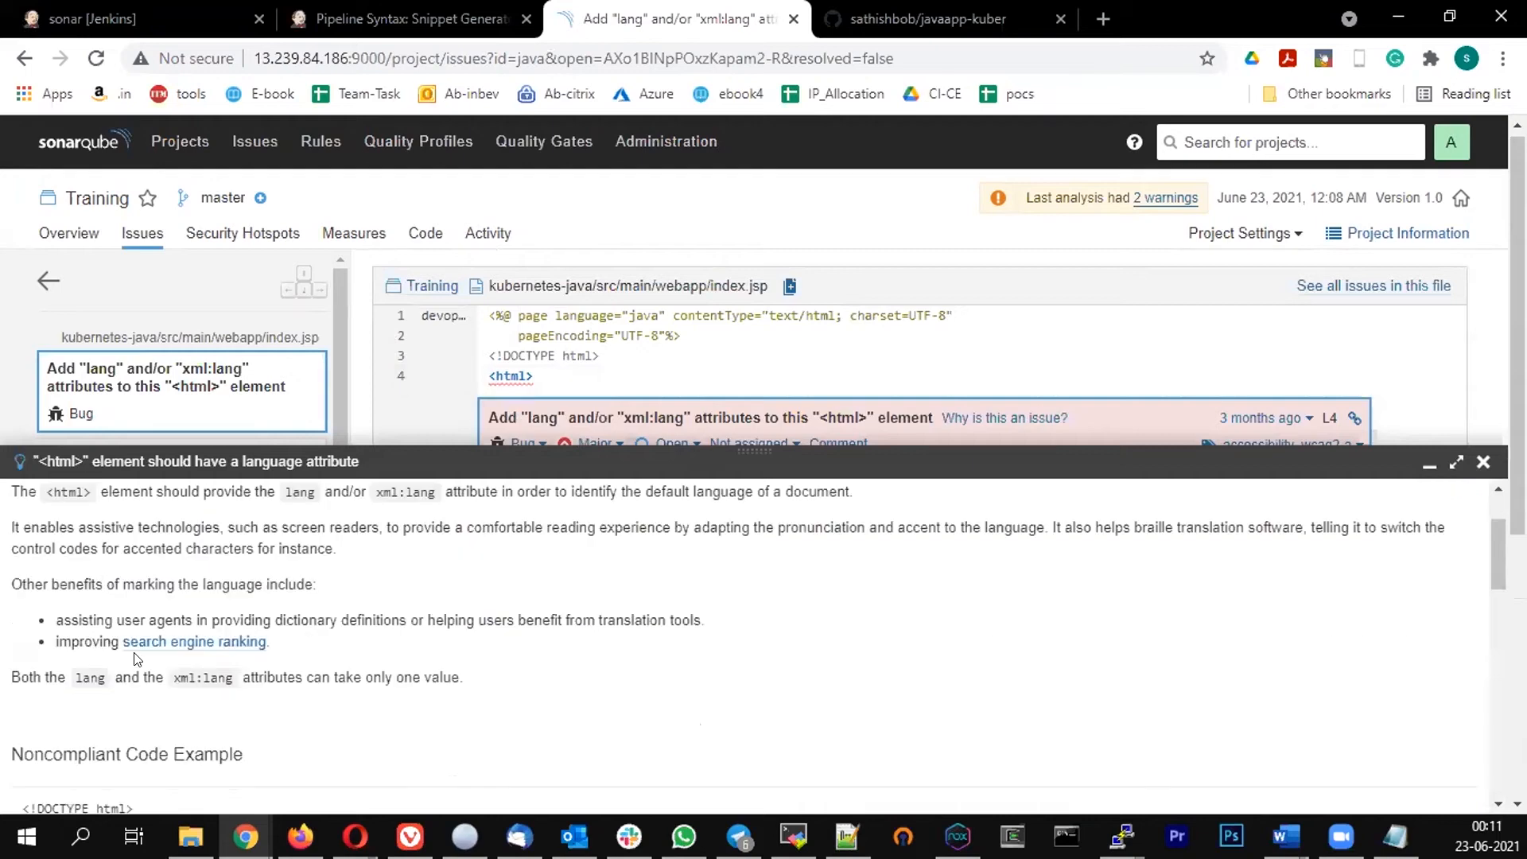
left_click_drag(460, 556, 76, 556)
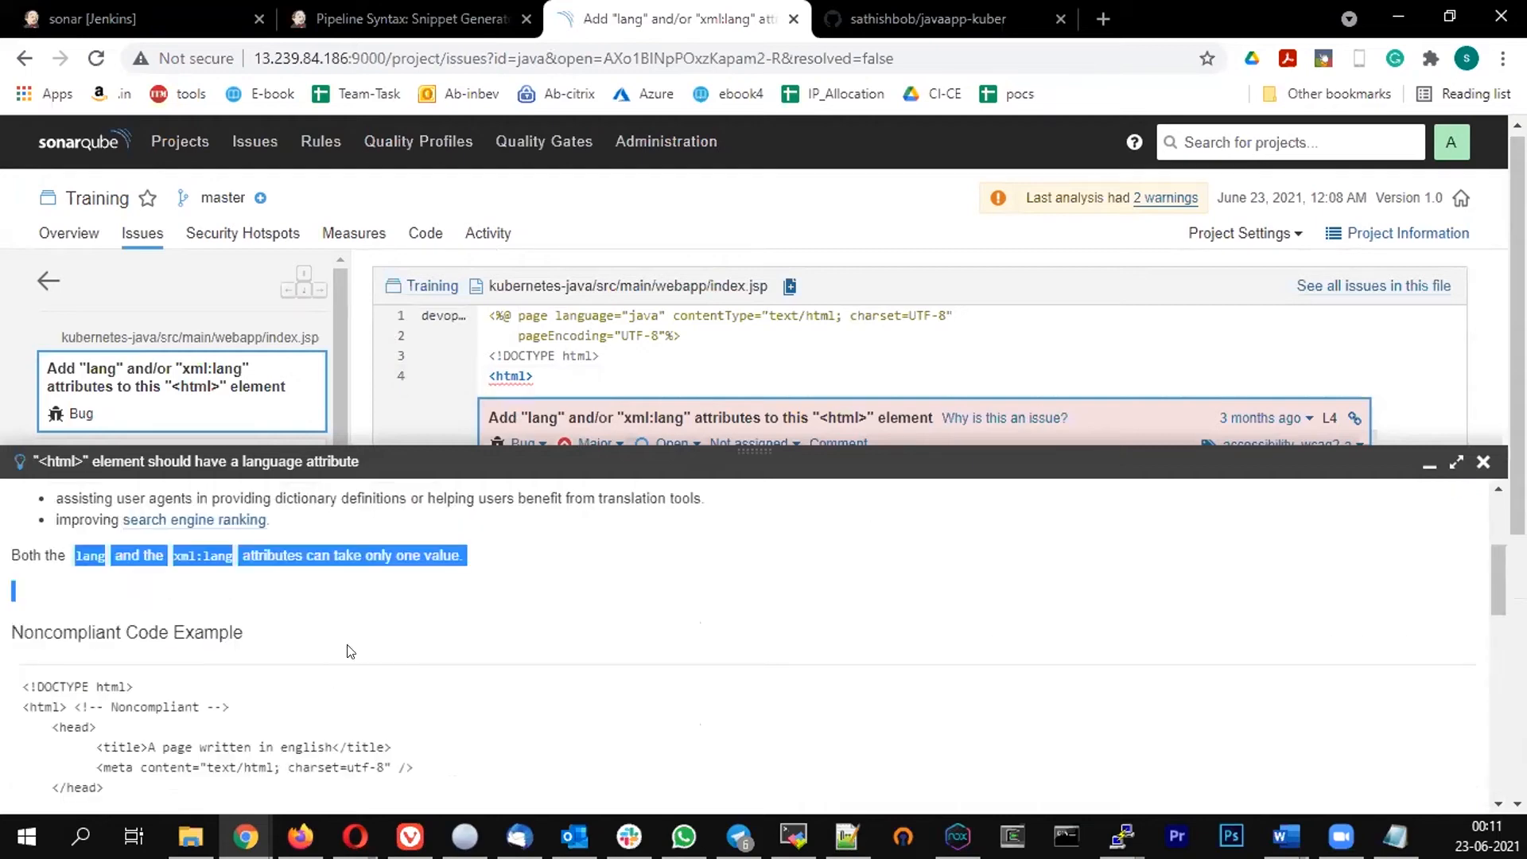
scroll(351, 652, "down", 4)
scroll(351, 652, "up", 3)
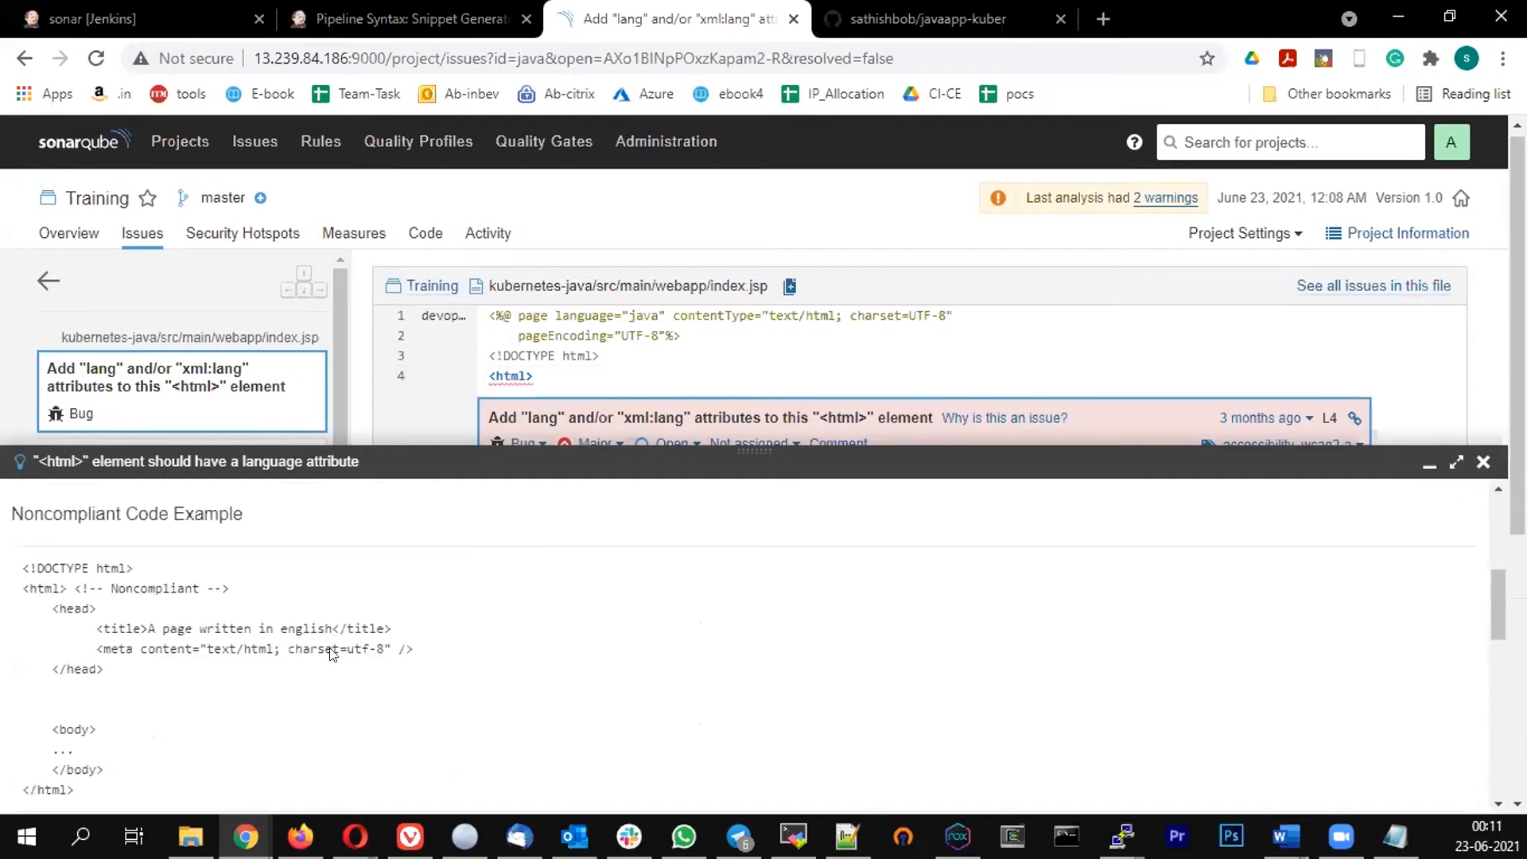
scroll(333, 624, "down", 3)
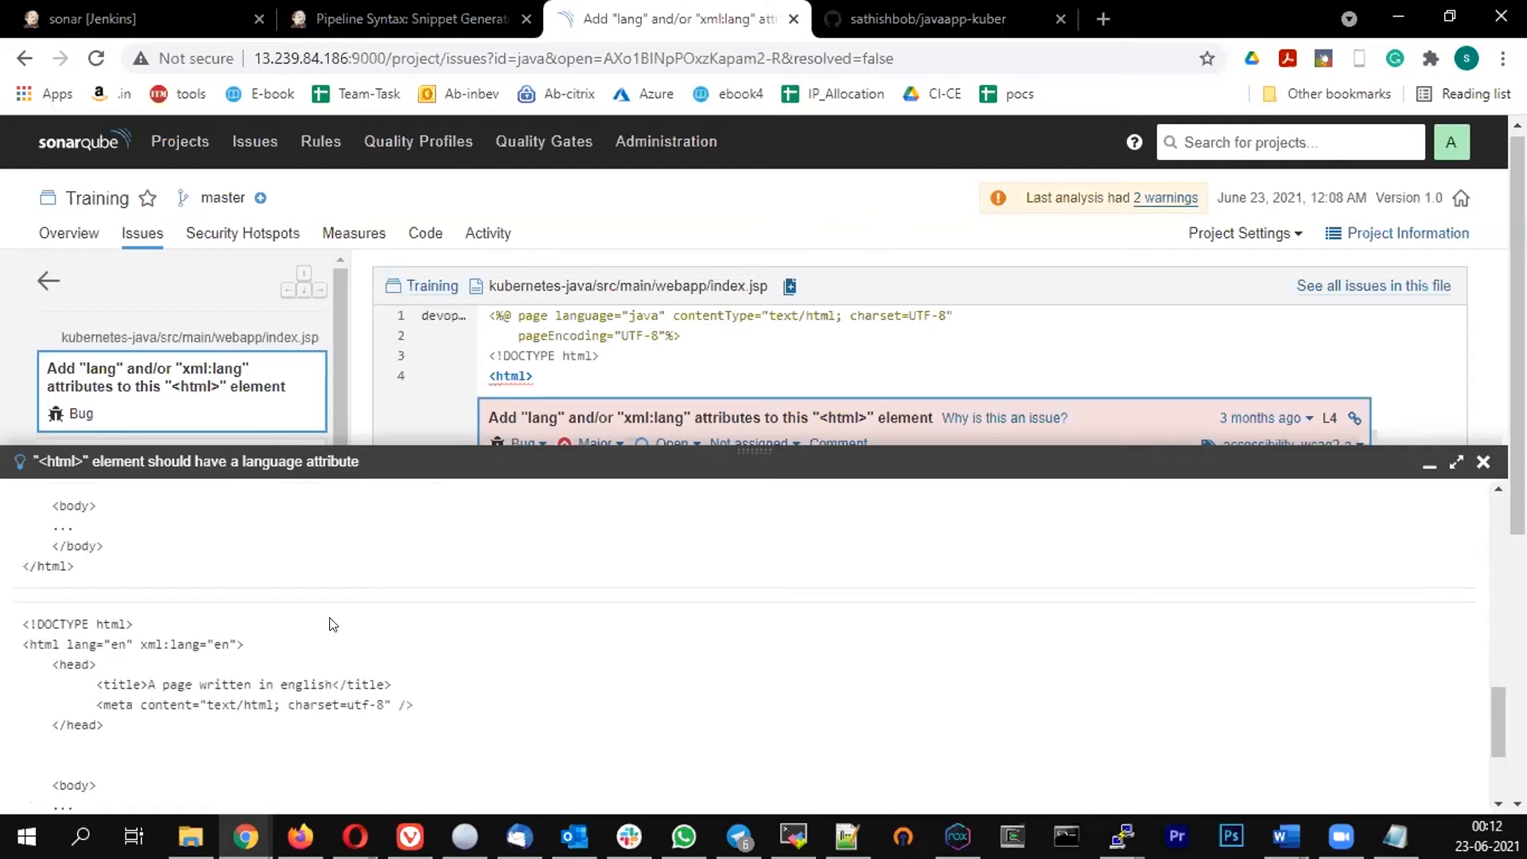
scroll(333, 625, "down", 1)
scroll(333, 625, "up", 12)
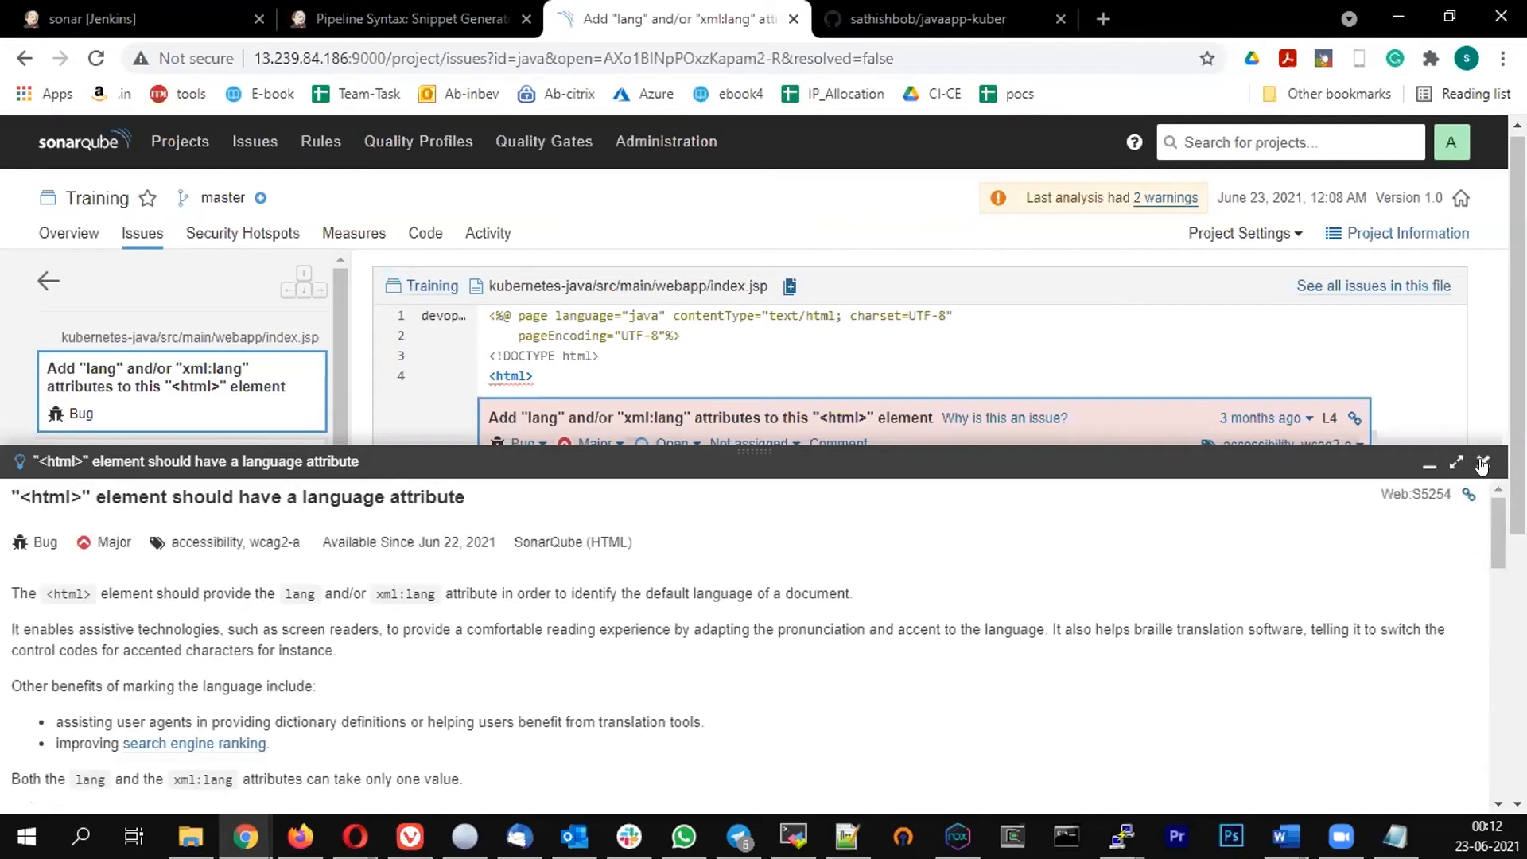
key("Escape")
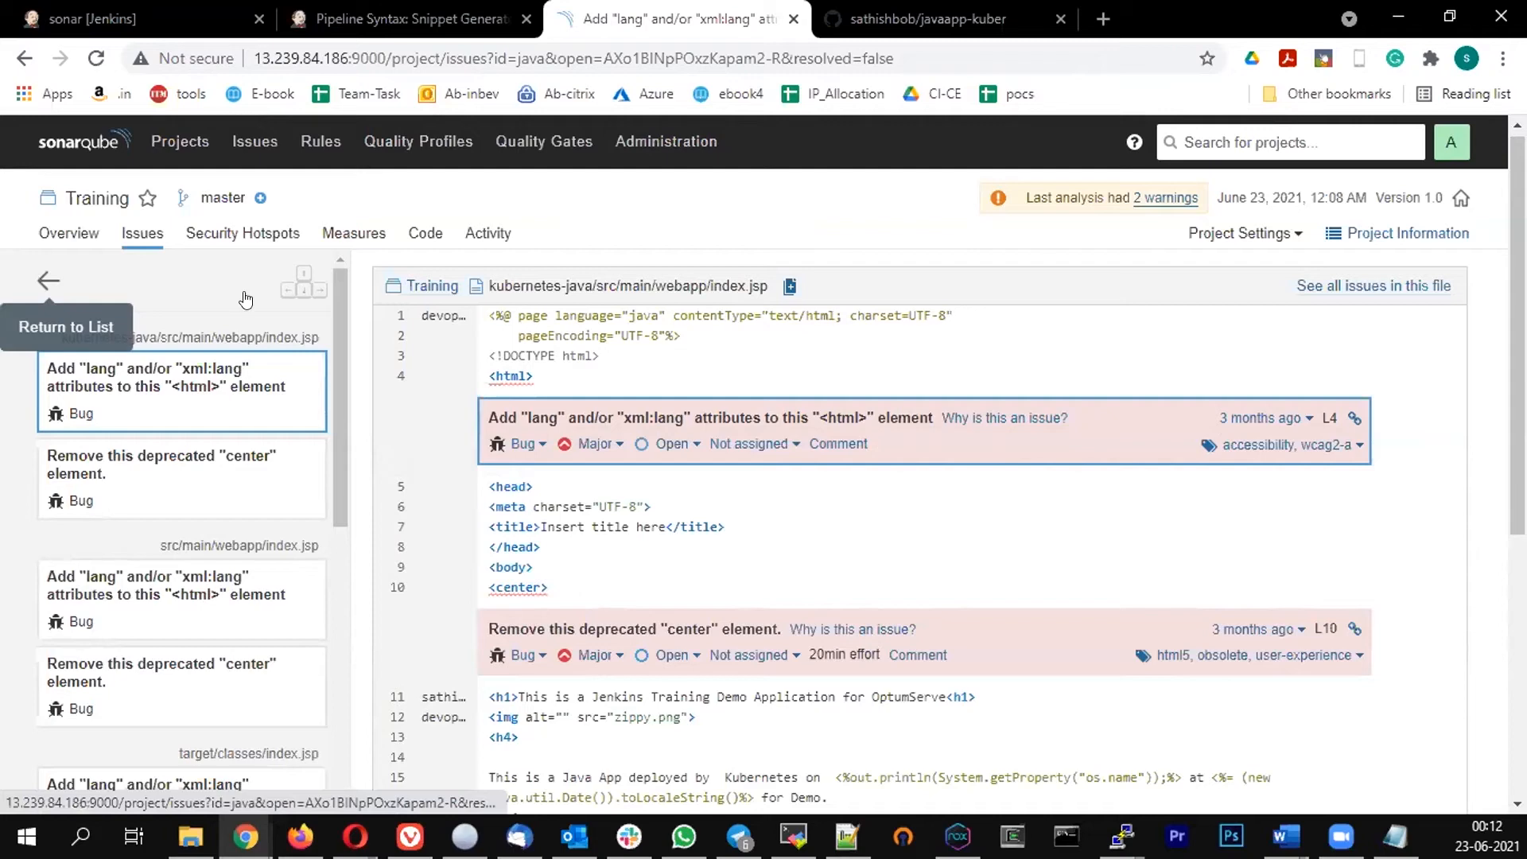
Return to the Training issues list and go back to the SonarQube projects overview
left_click(42, 282)
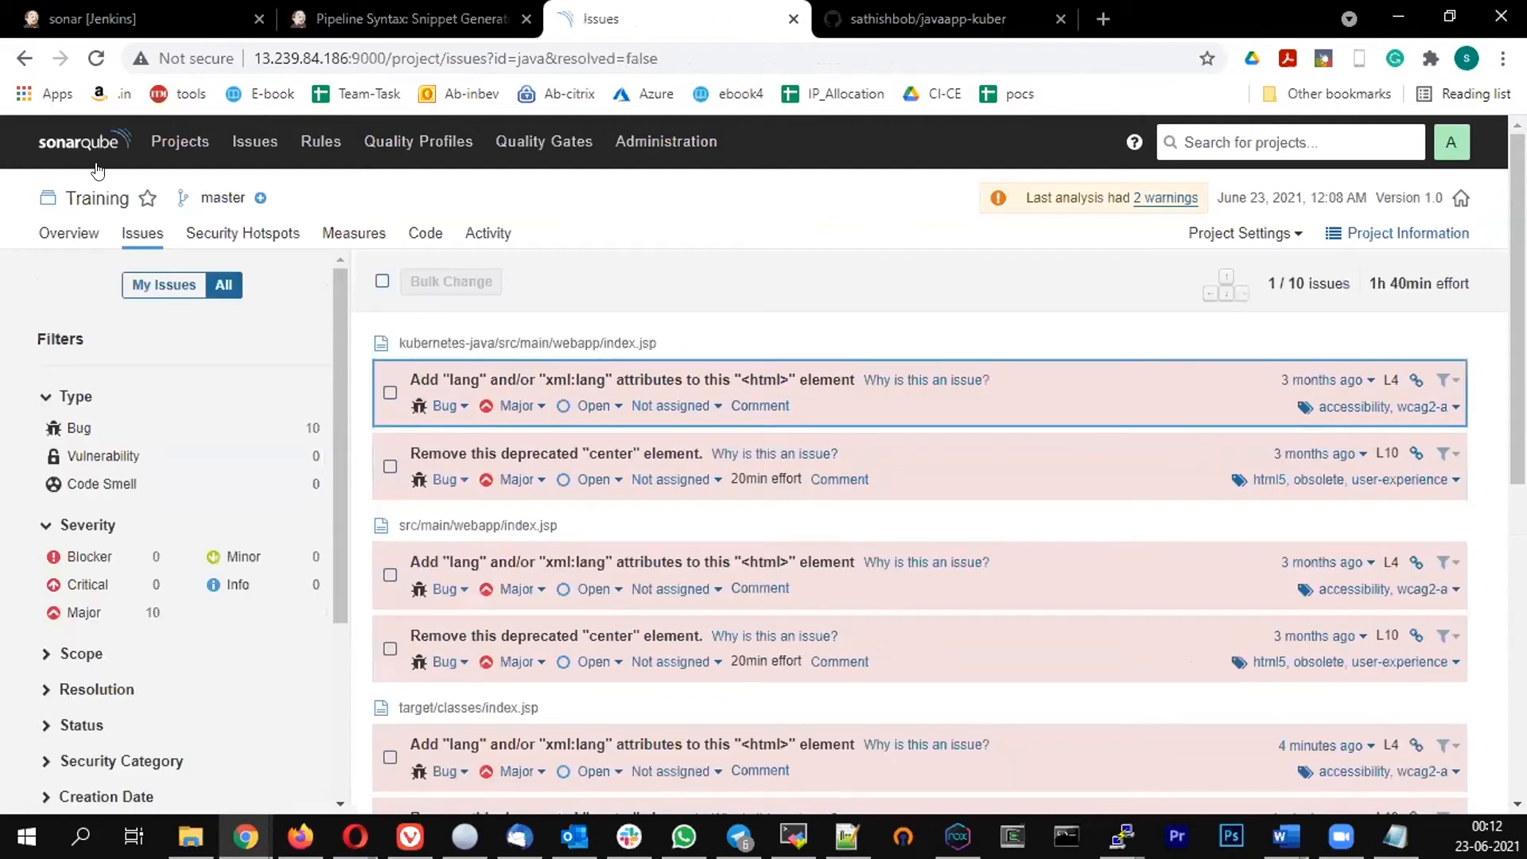
left_click(160, 150)
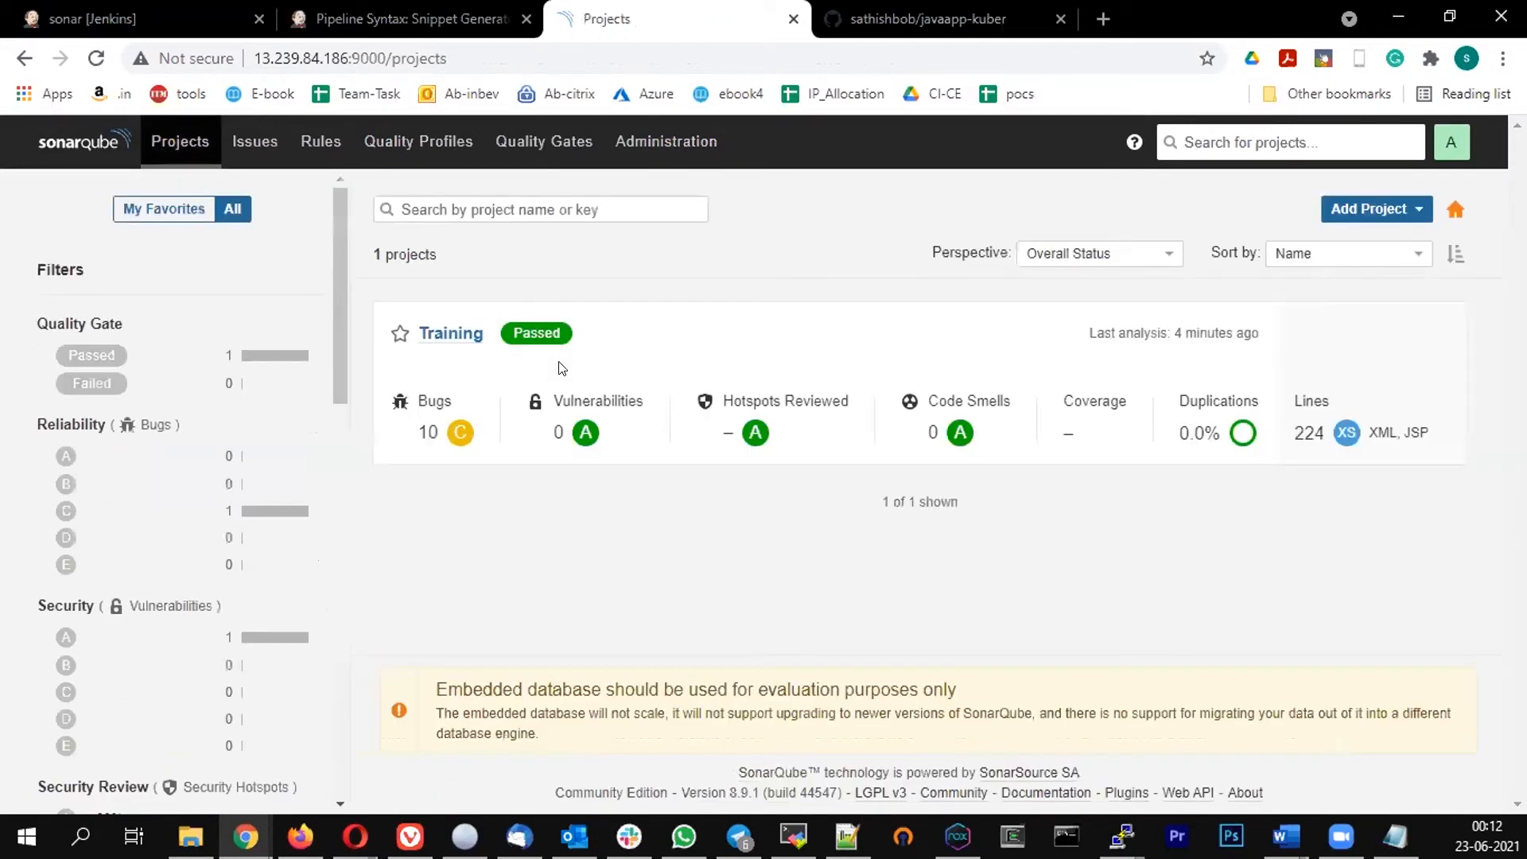
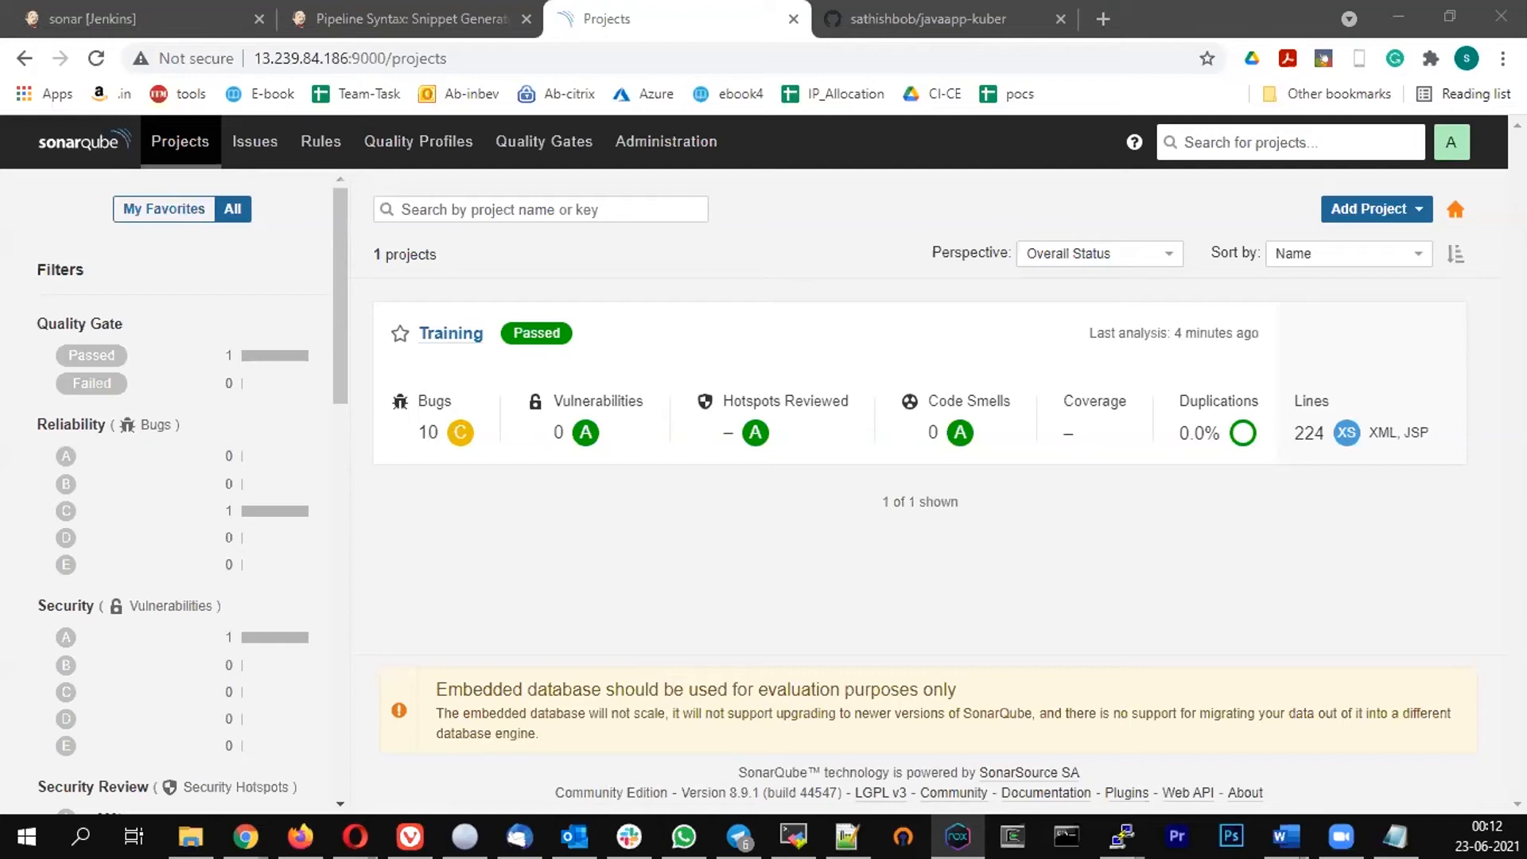
Go from the sonar job back to the Jenkins dashboard and open Manage Jenkins' Configure System page
left_click(119, 19)
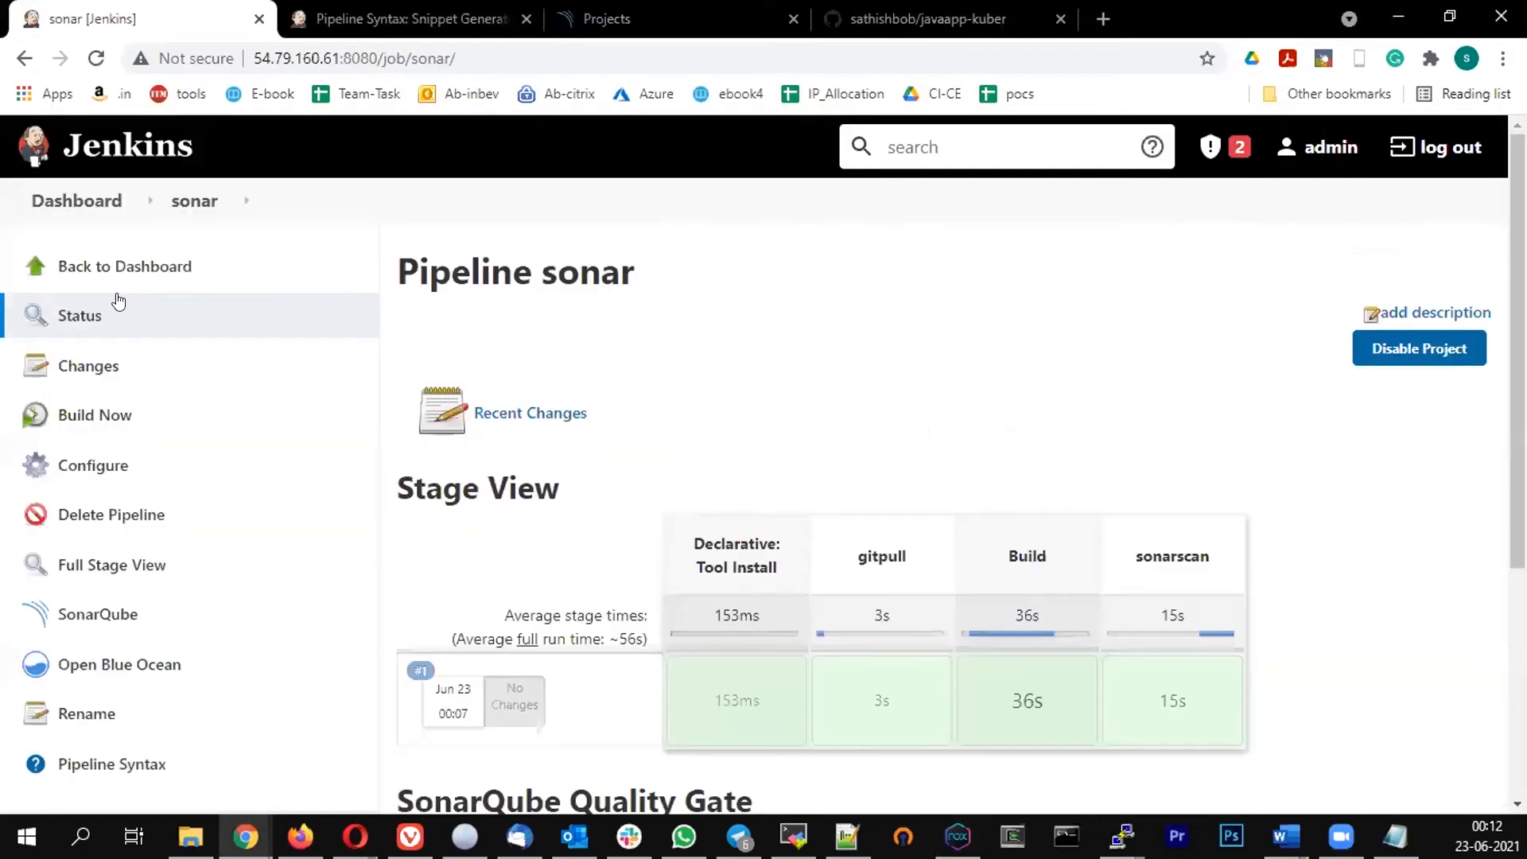
left_click(60, 204)
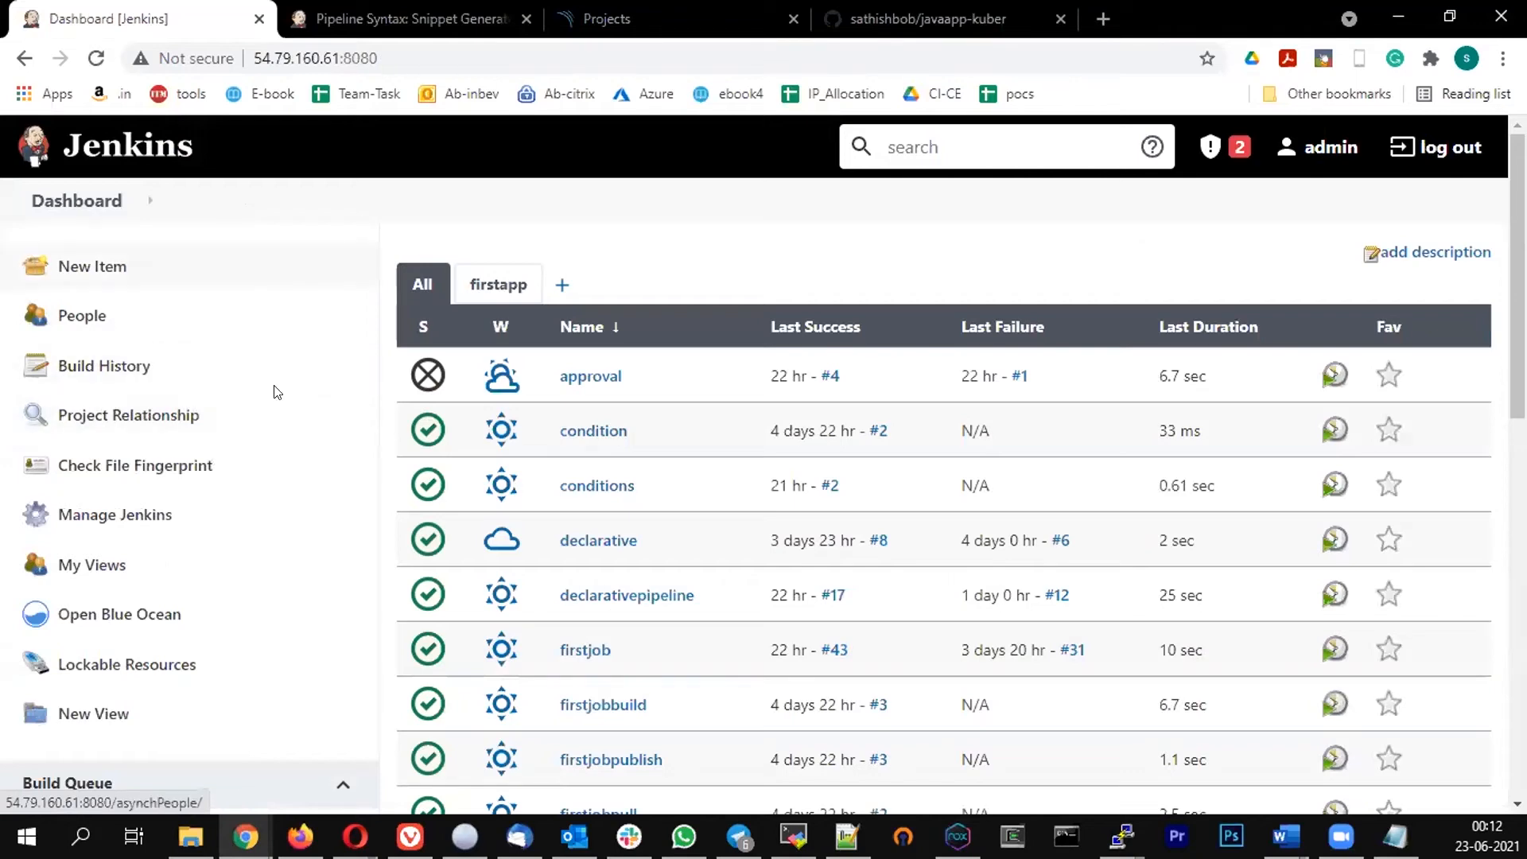
left_click(88, 525)
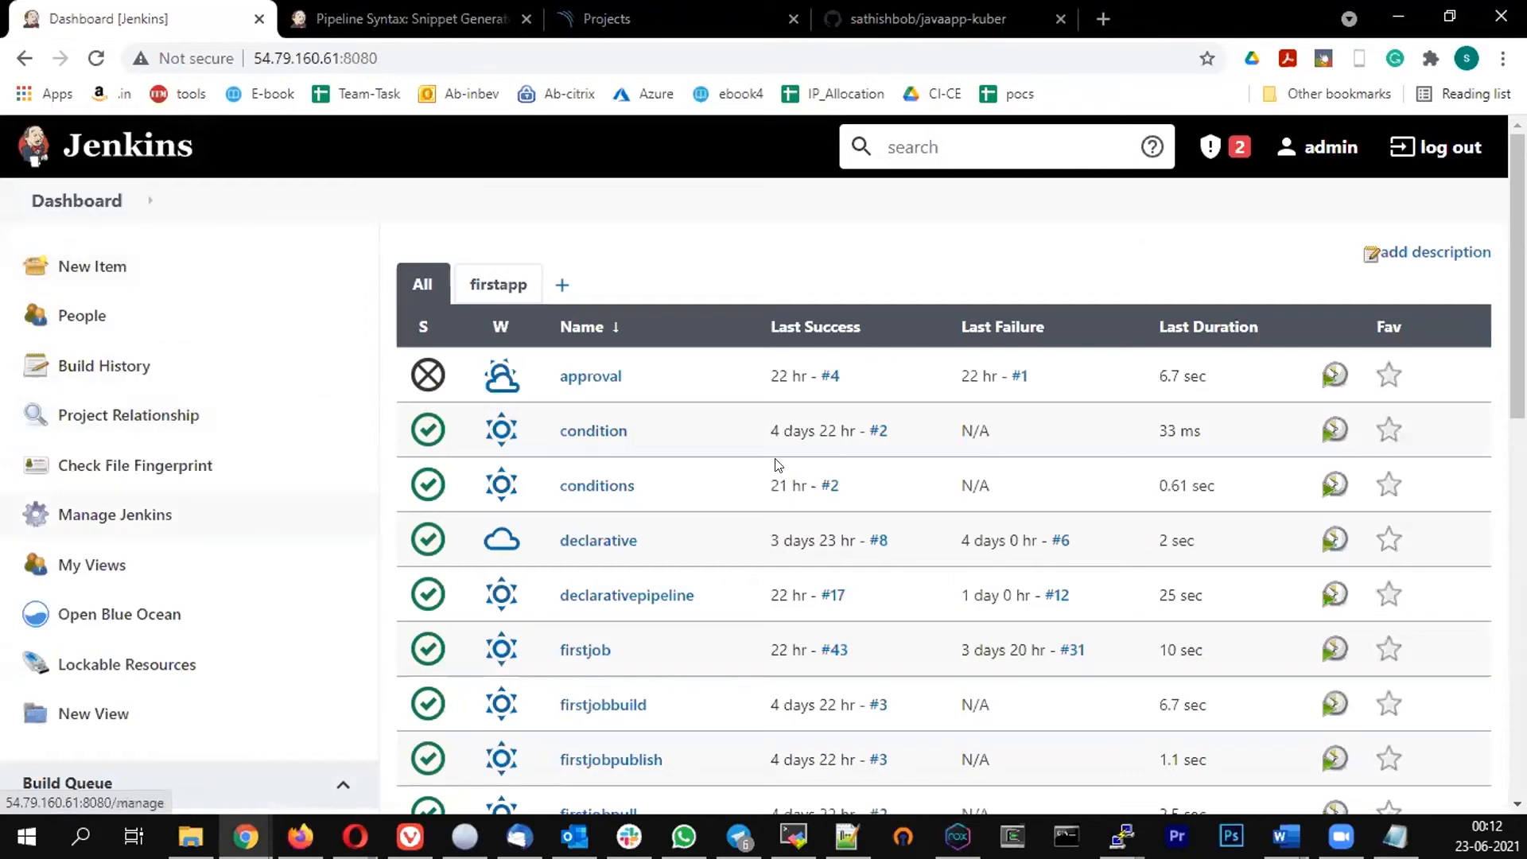
scroll(588, 516, "down", 4)
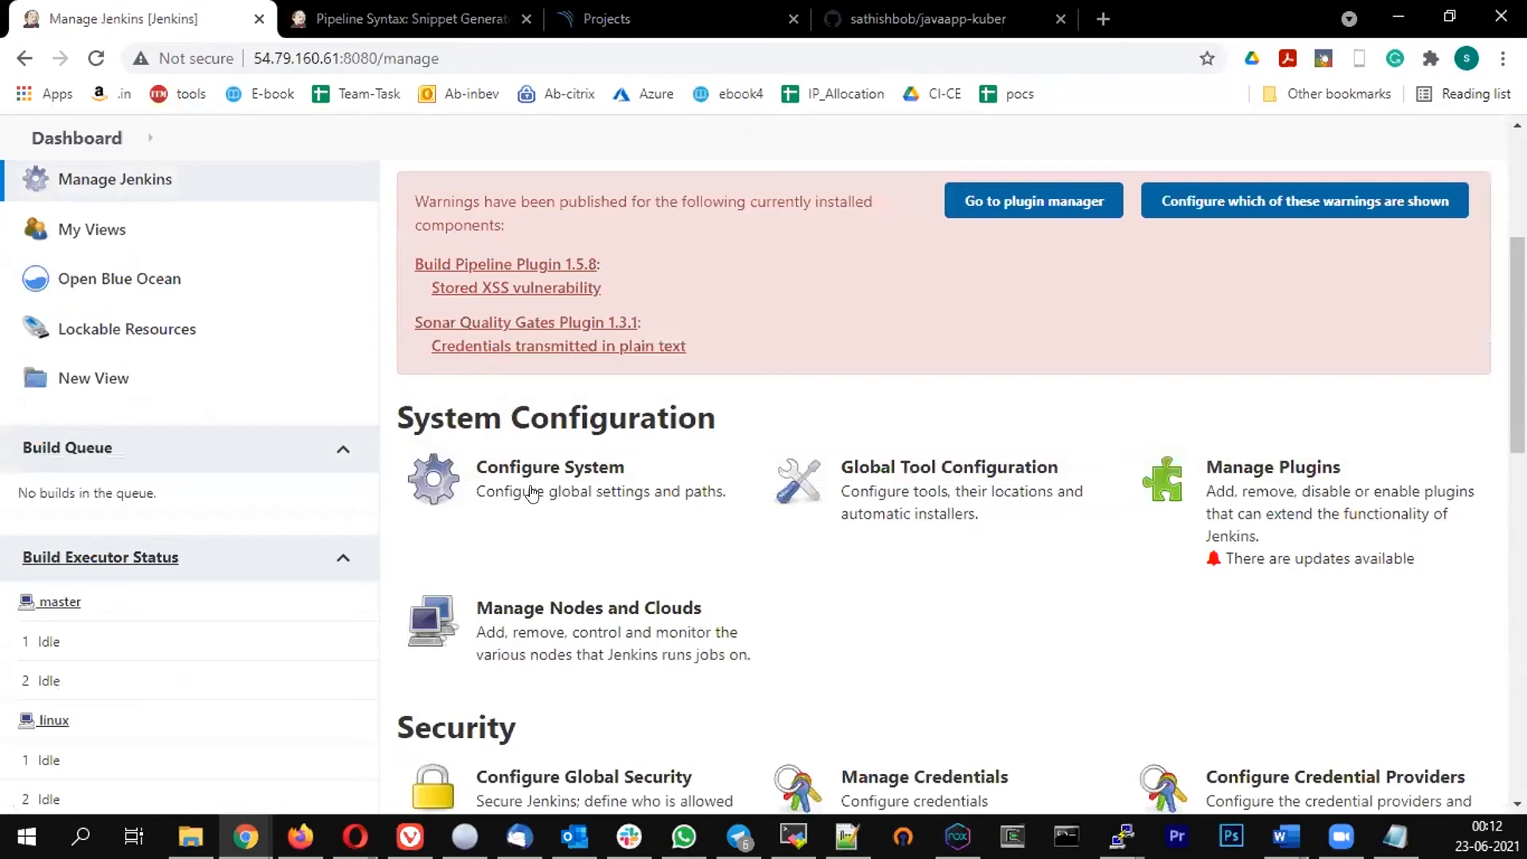
left_click(532, 493)
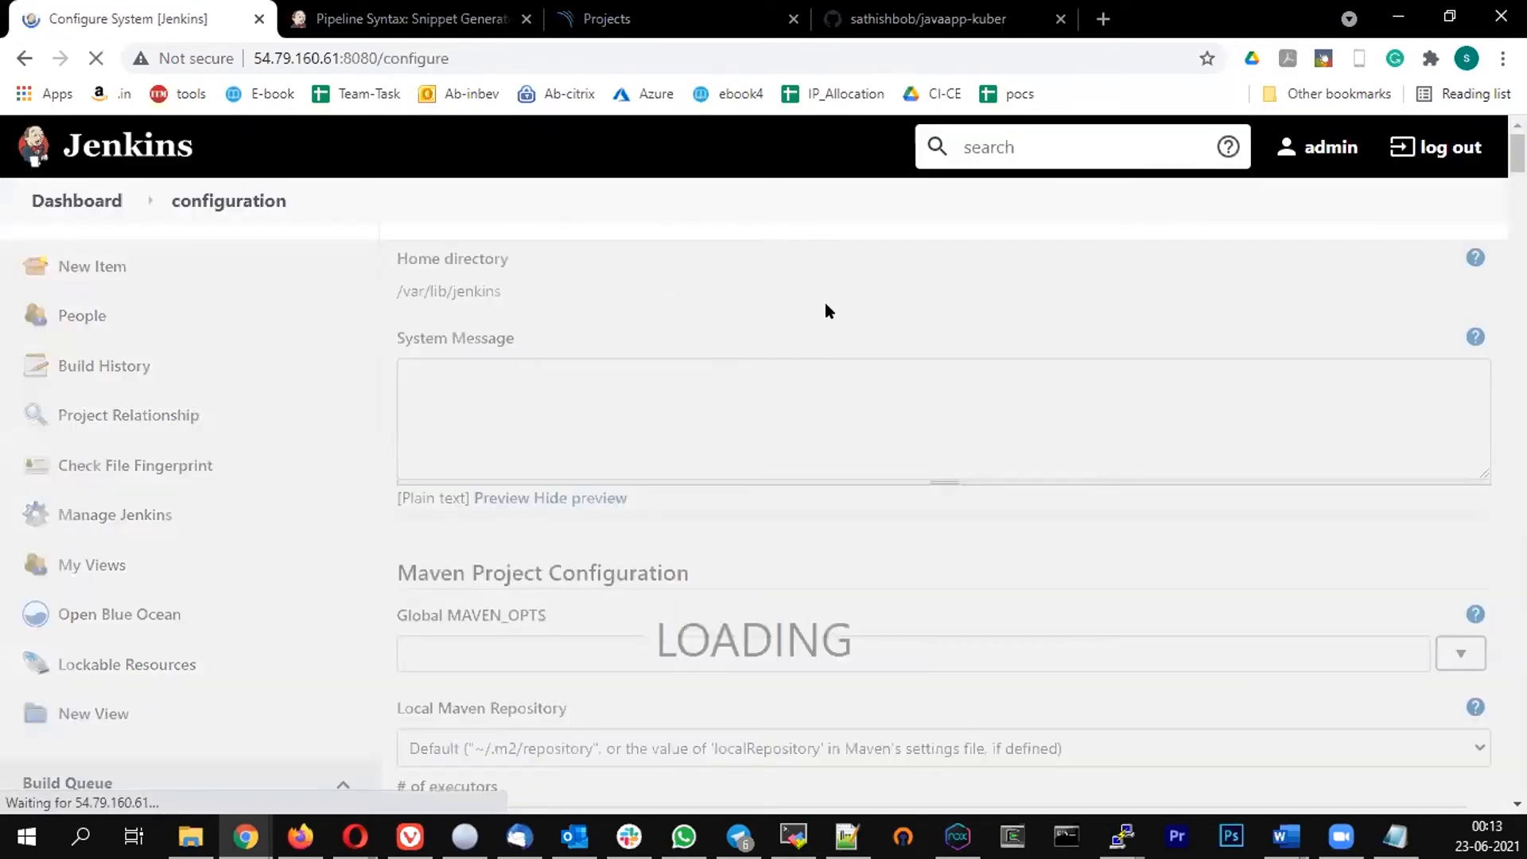
Find the Quality Gates - Sonarqube section in the system configuration and add a Sonar instance
key("ctrl+f")
type("q")
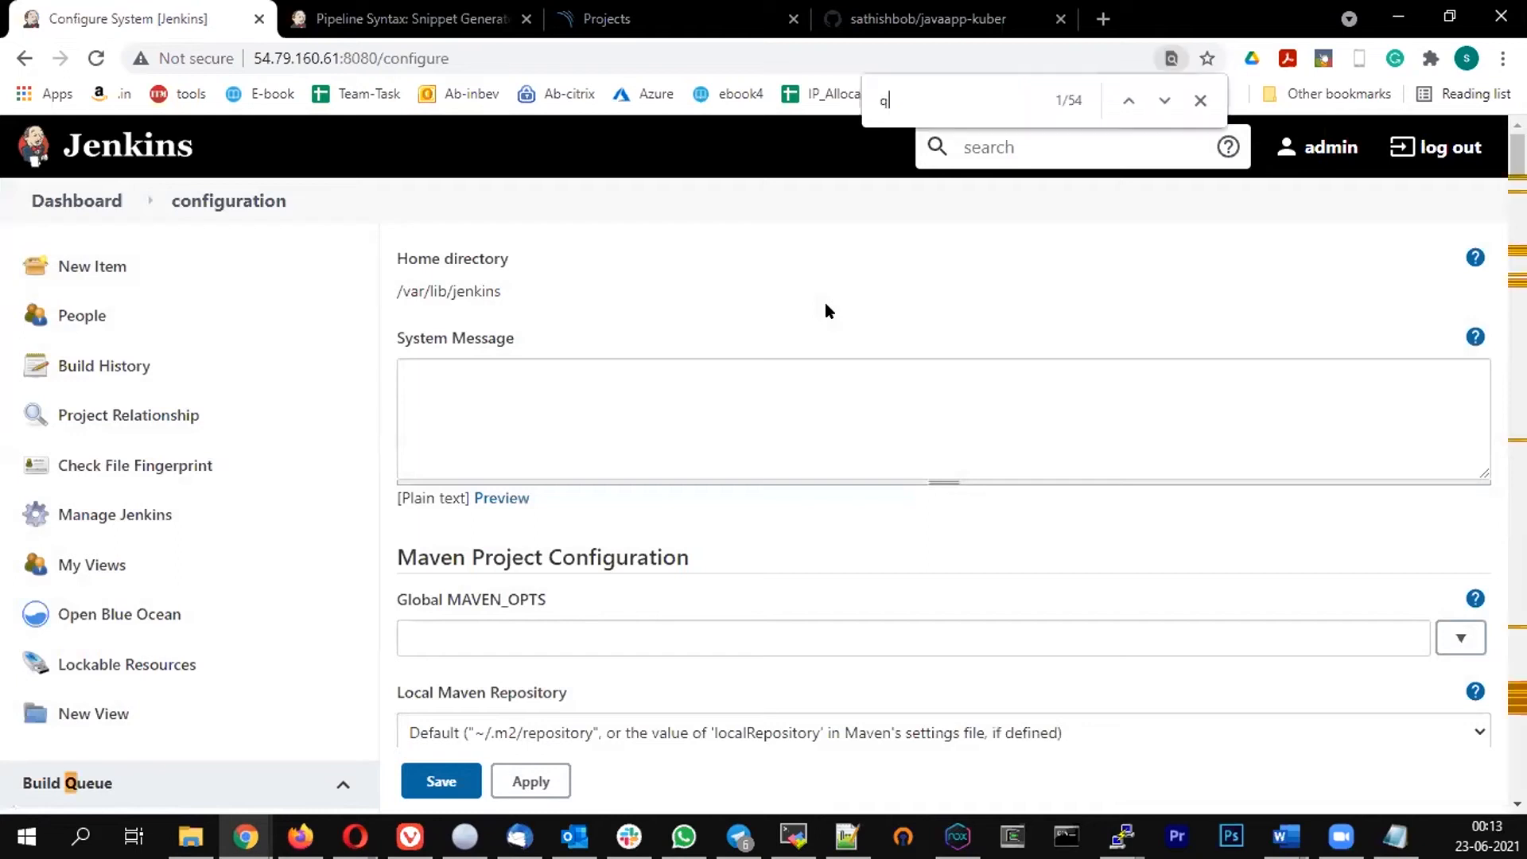
type("ual")
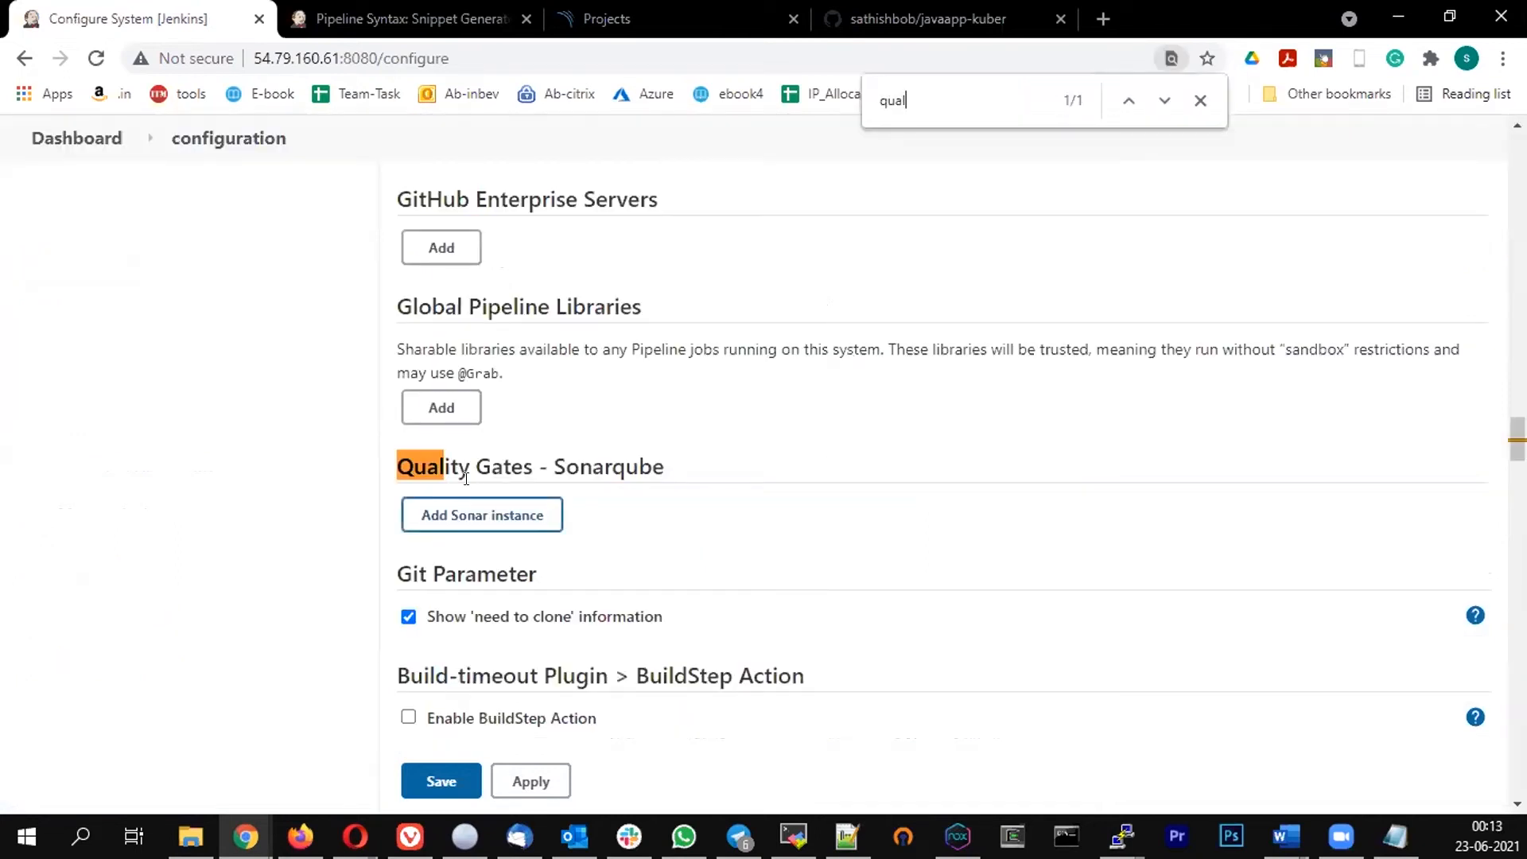
triple_click(668, 476)
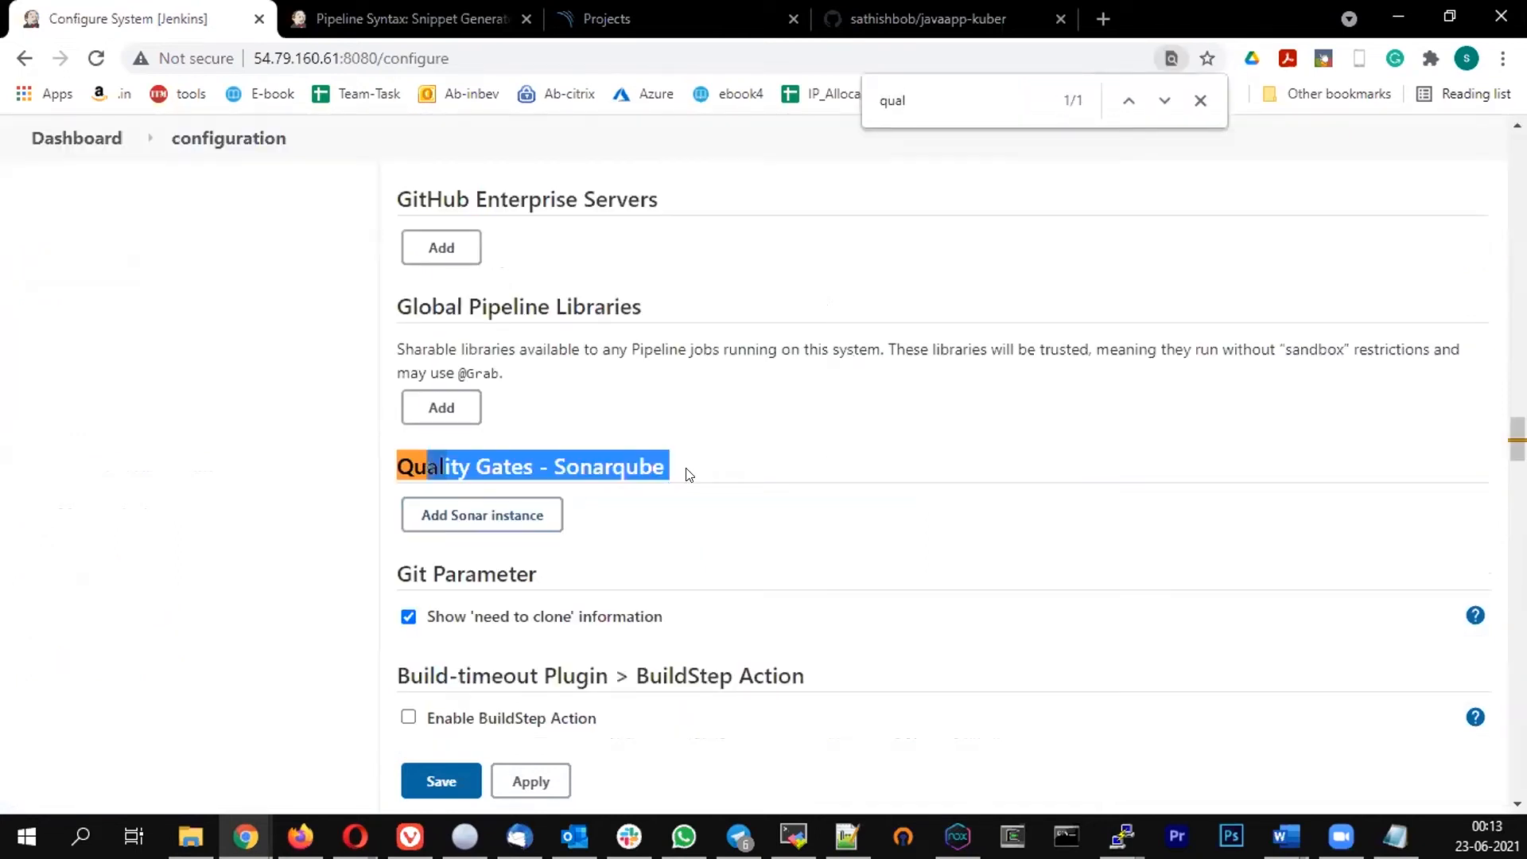
left_click(479, 508)
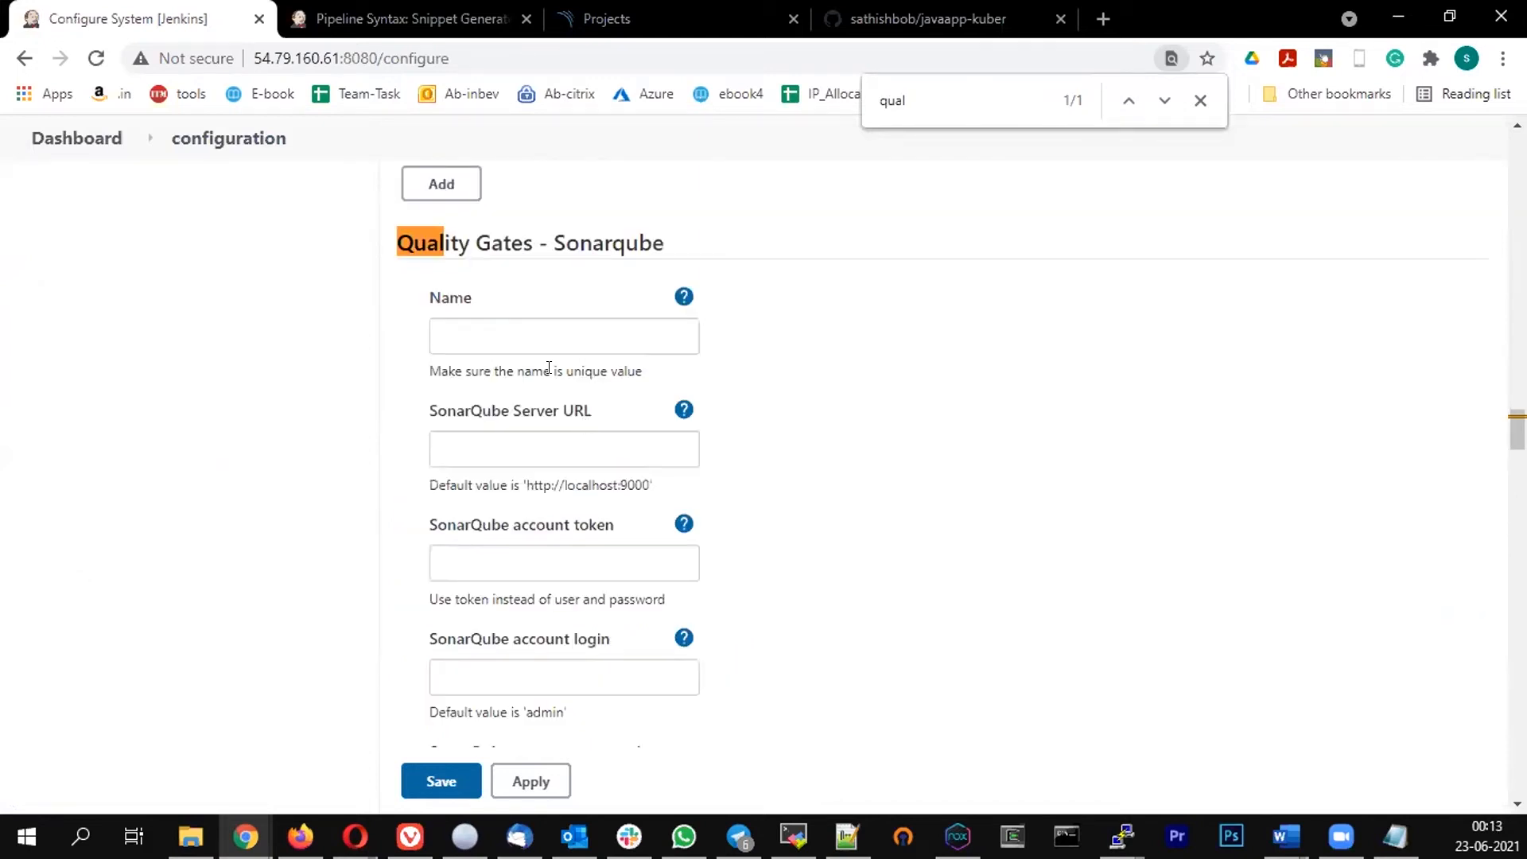
Name the new Sonar instance sonar
left_click(549, 346)
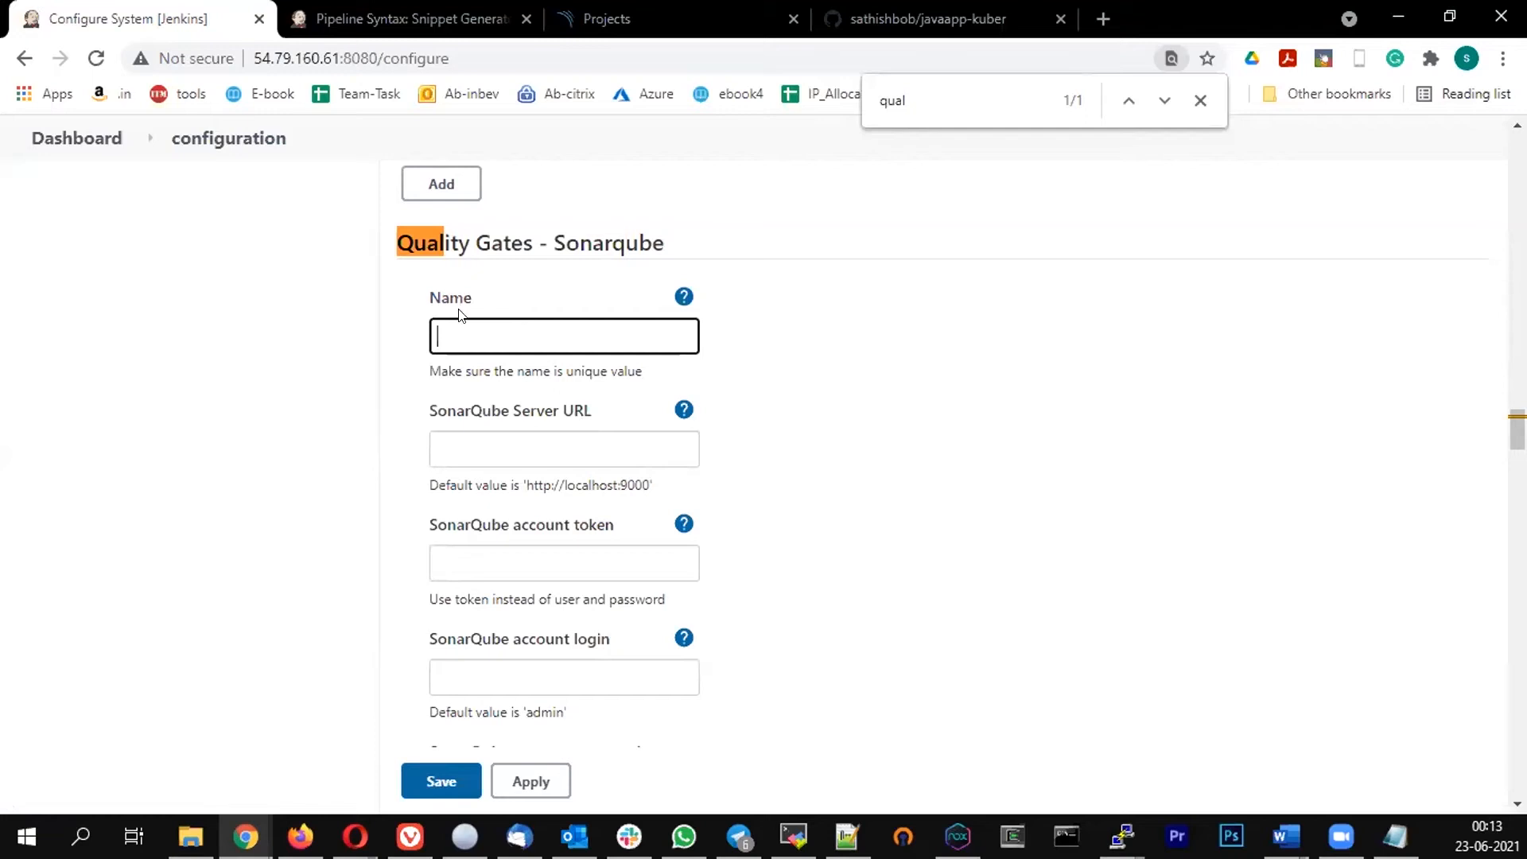
scroll(638, 373, "down", 5)
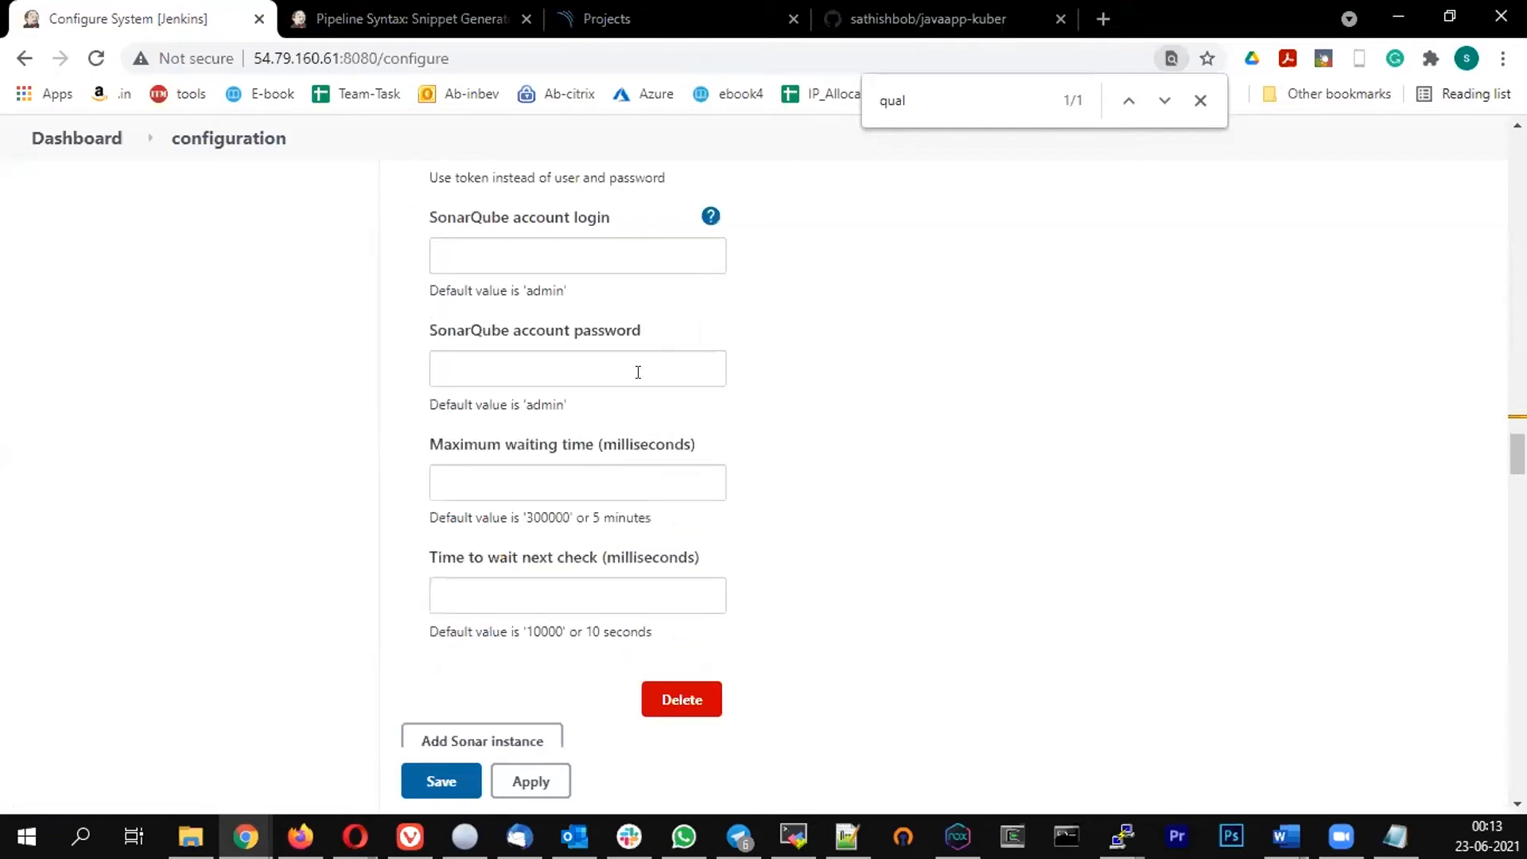
scroll(638, 372, "up", 4)
scroll(461, 444, "up", 3)
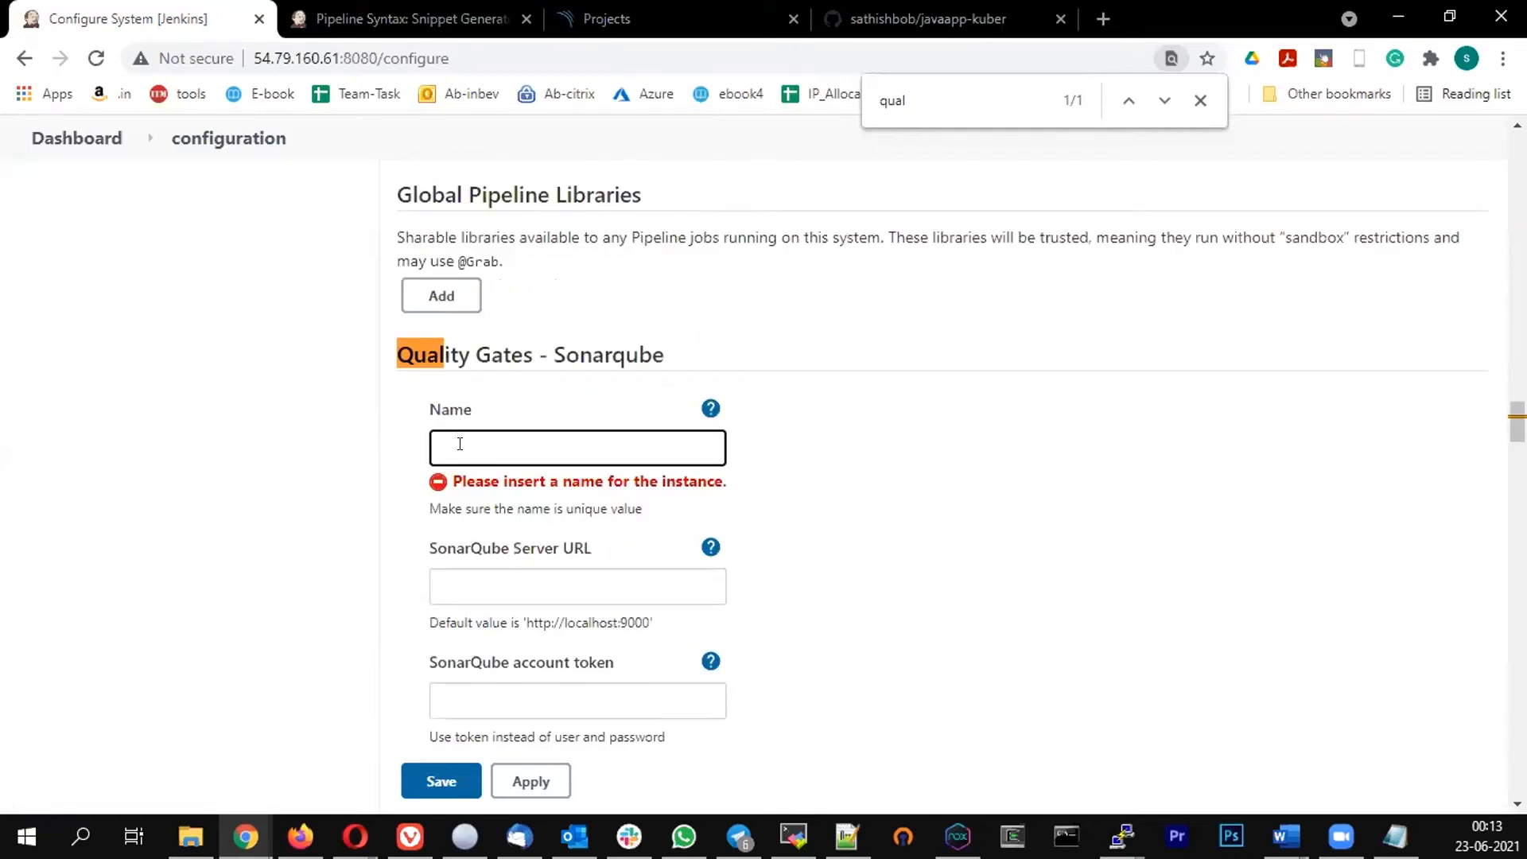
type("sonar")
left_click(316, 498)
left_click(473, 553)
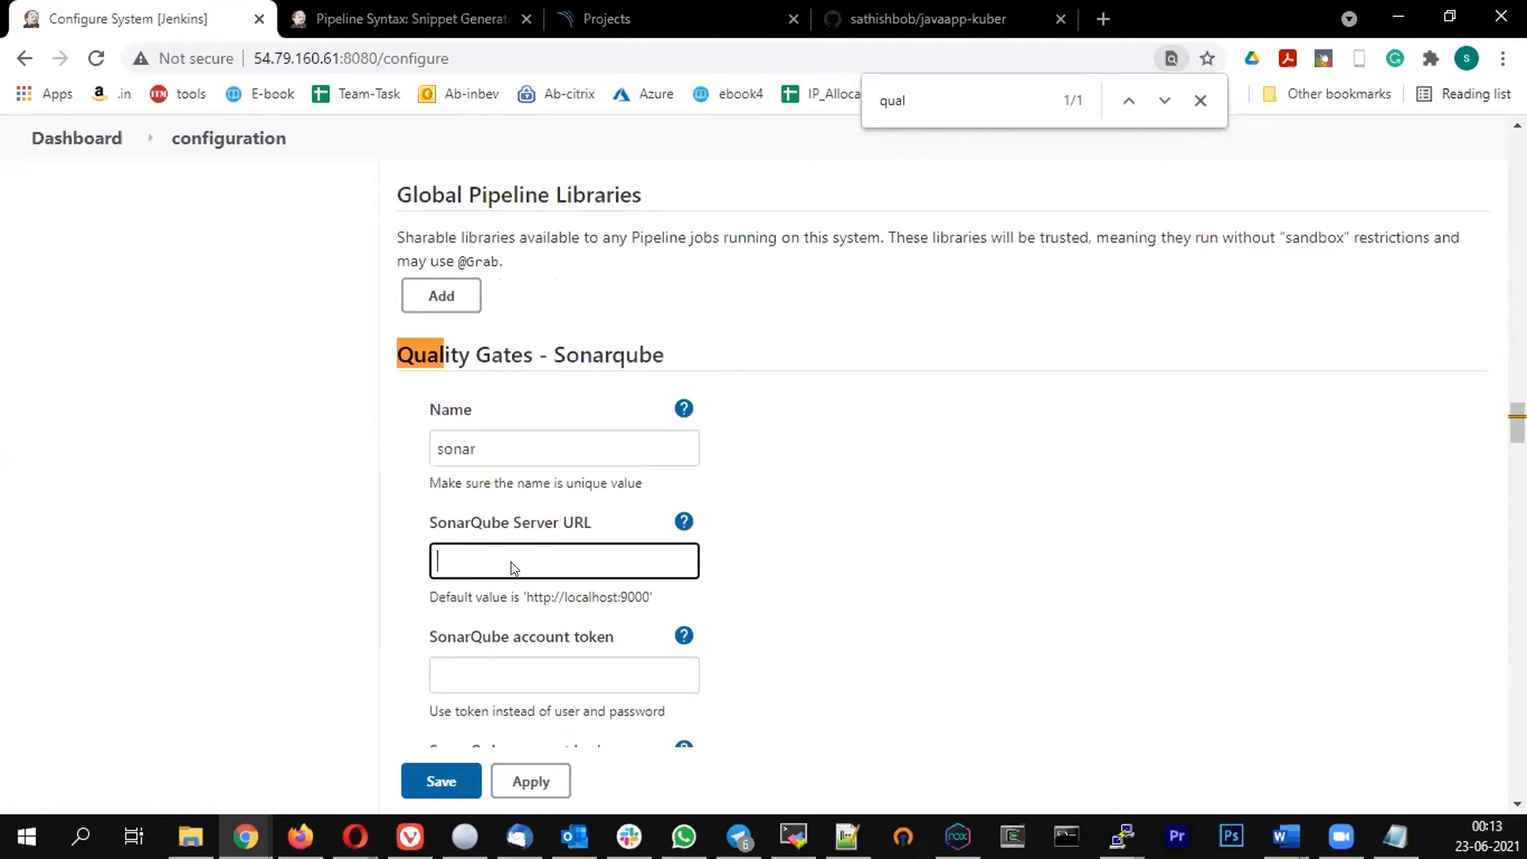
key("ctrl+Tab")
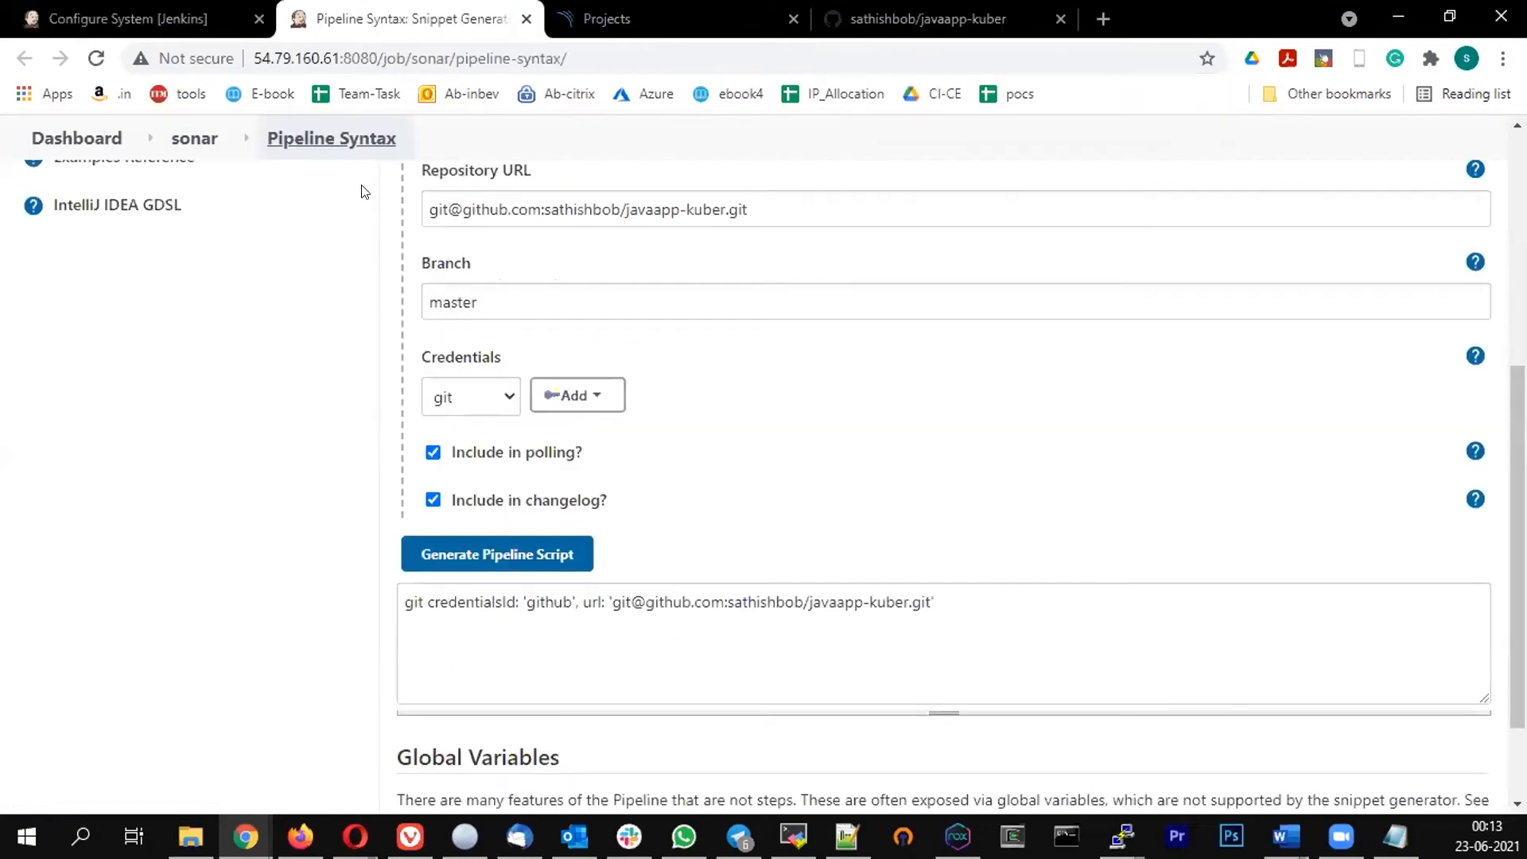
key("ctrl+Tab")
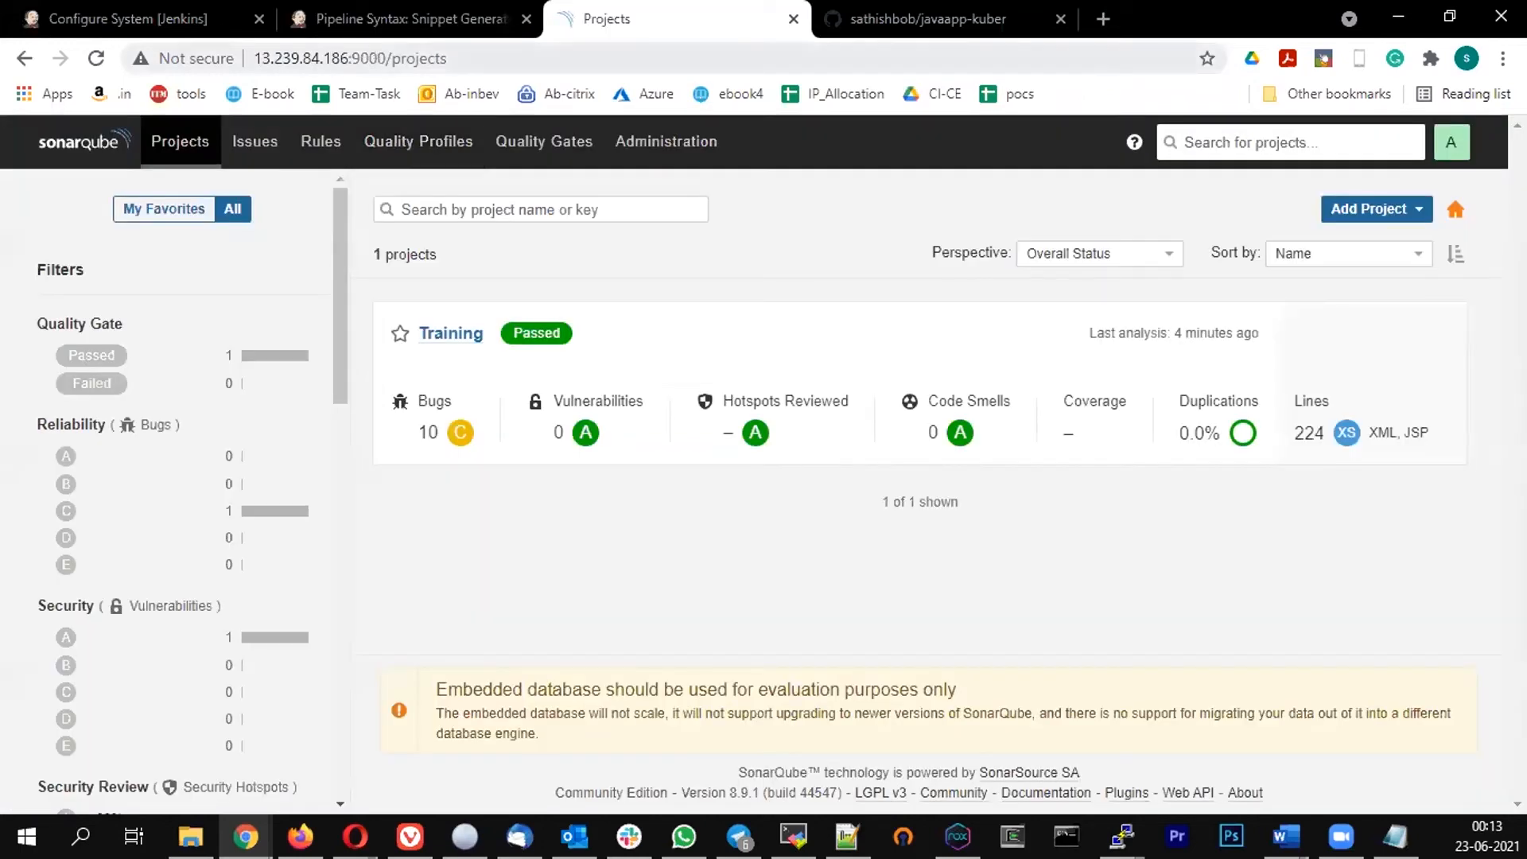
left_click_drag(386, 58, 255, 59)
key("ctrl+c")
left_click(114, 8)
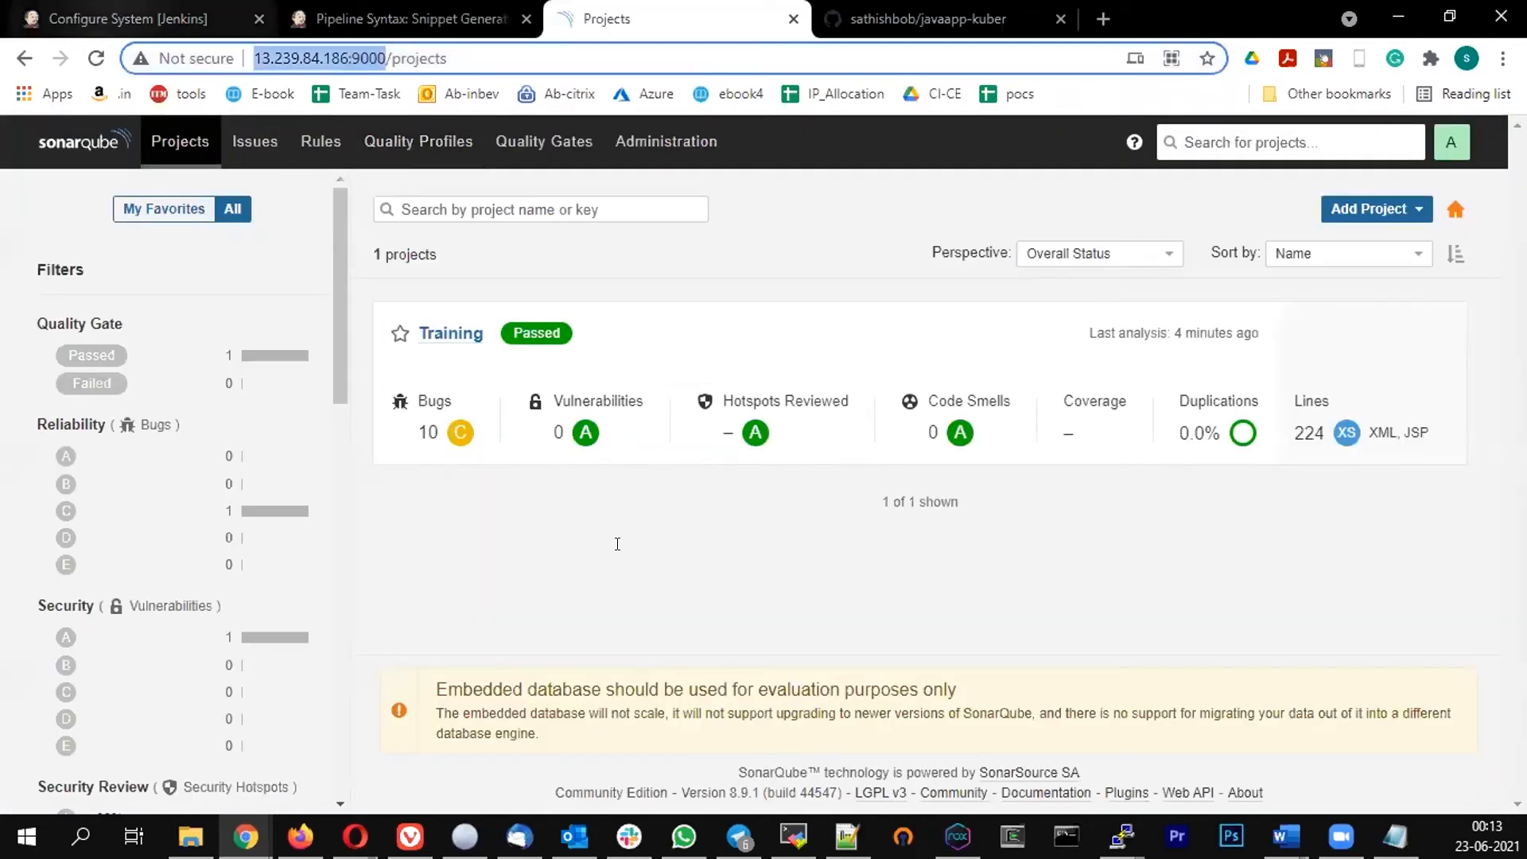
key("ctrl+v")
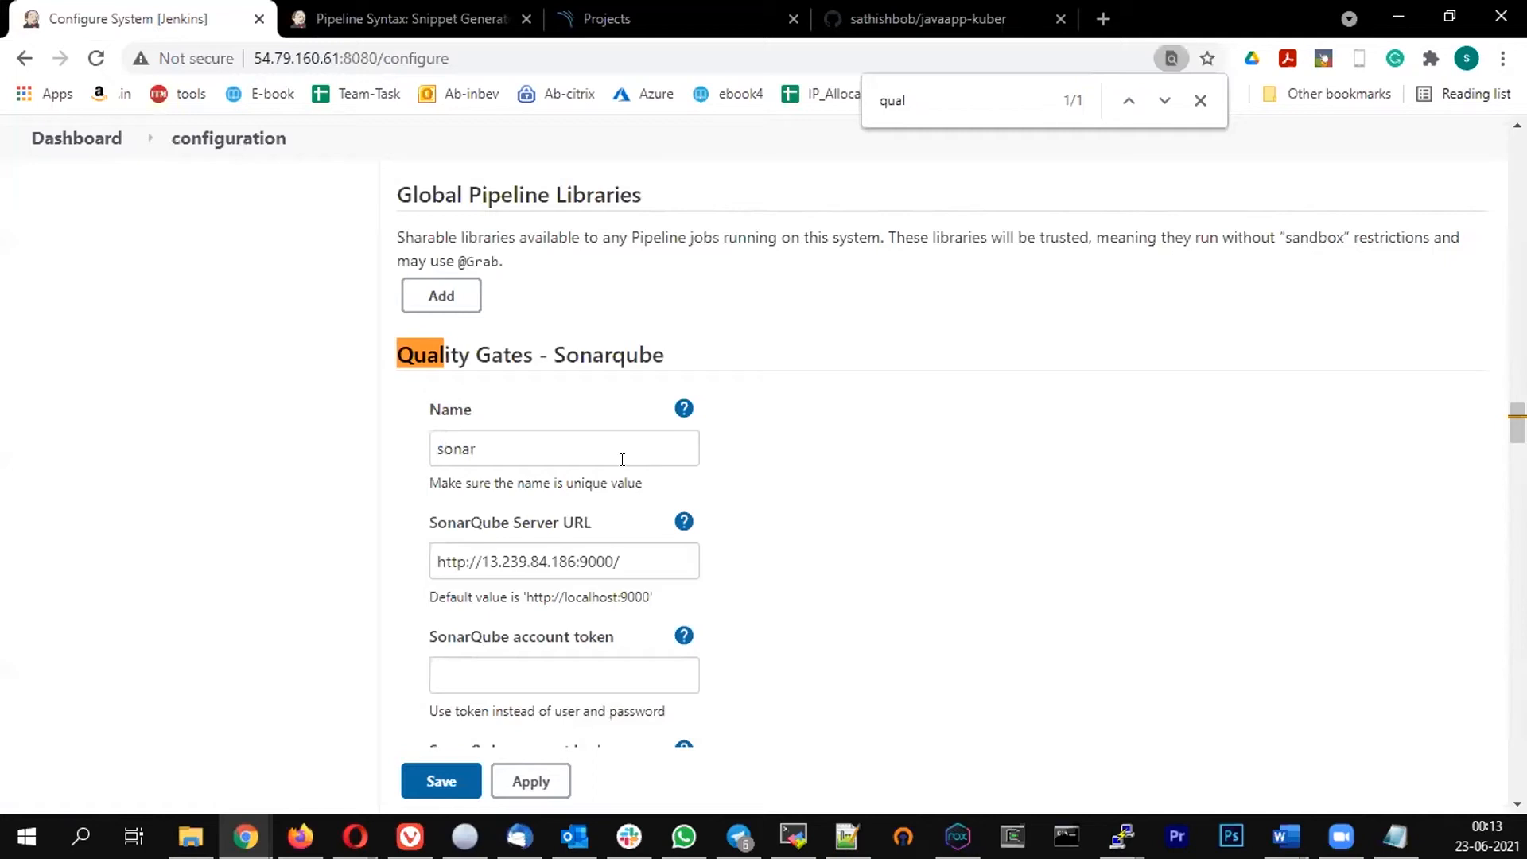
scroll(622, 460, "down", 1)
left_click(638, 444)
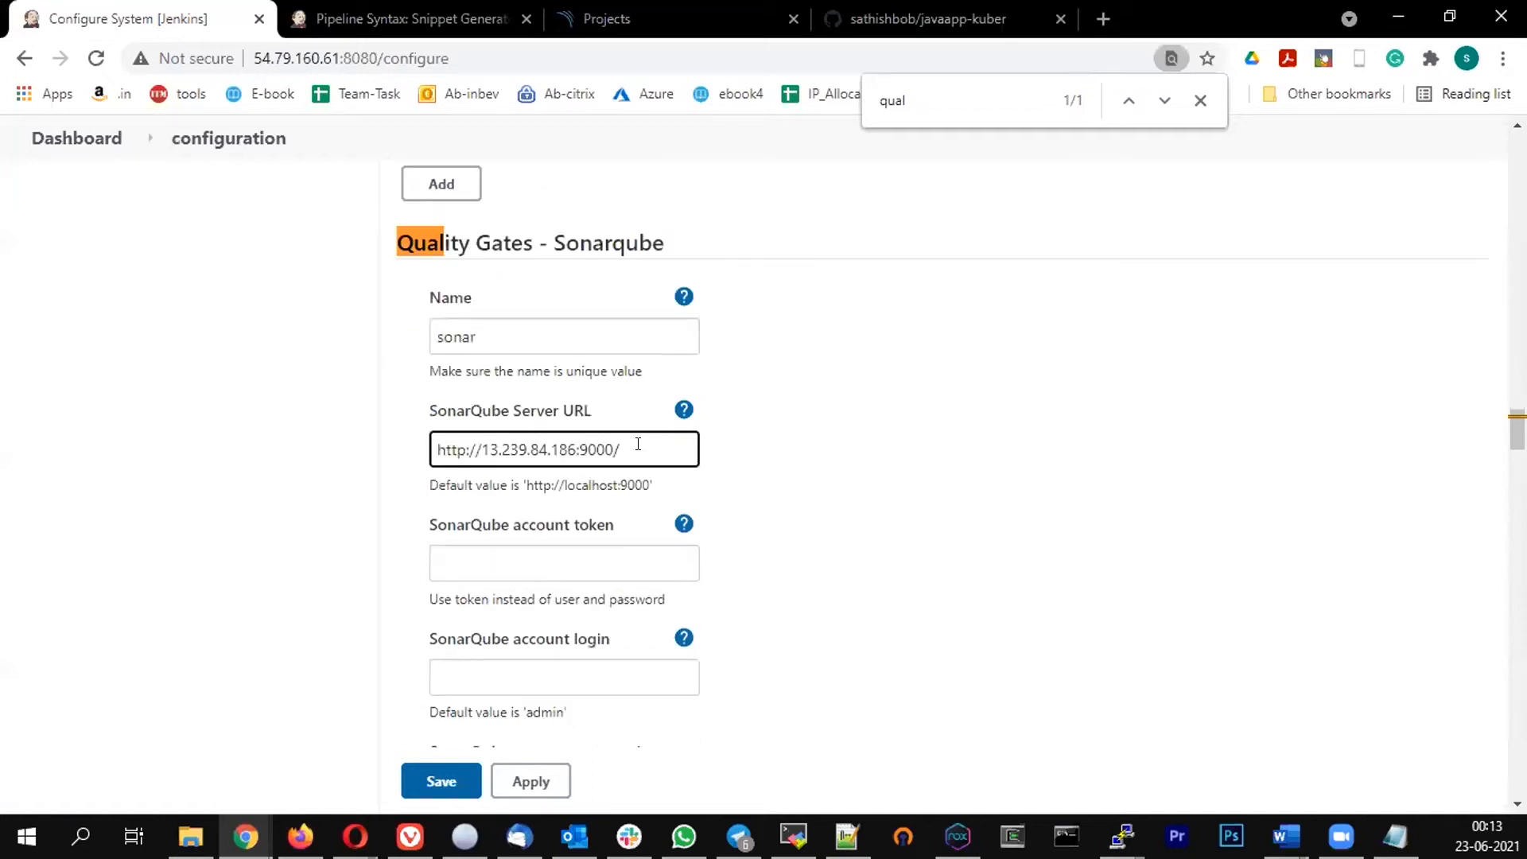
key("BackSpace")
scroll(557, 439, "down", 1)
left_click(575, 445)
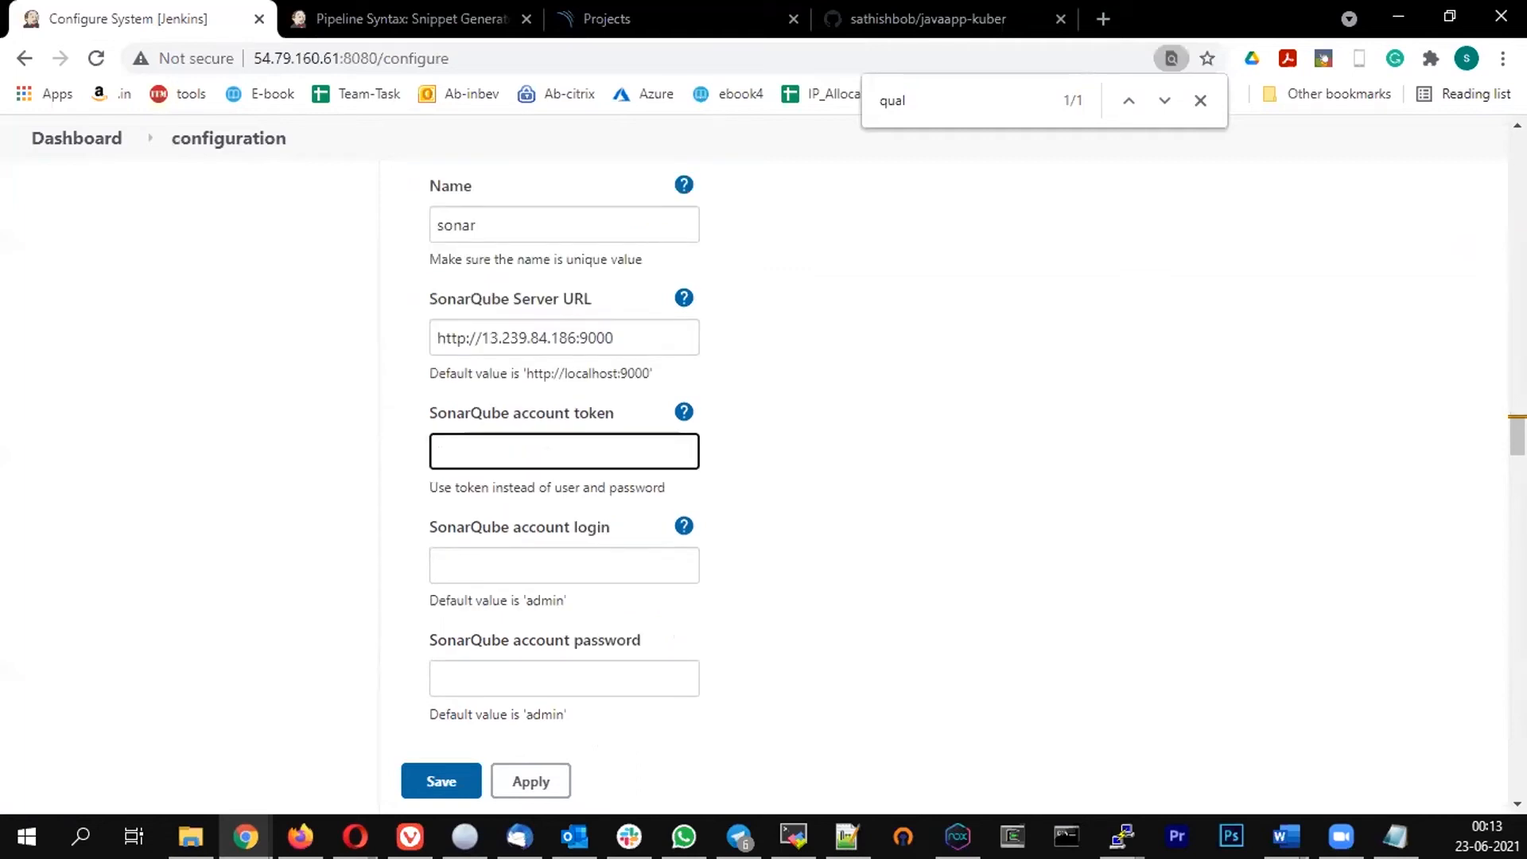
Copy the SonarQube token from Notepad and paste it into the SonarQube account token field
key("alt+Tab")
left_click(202, 58)
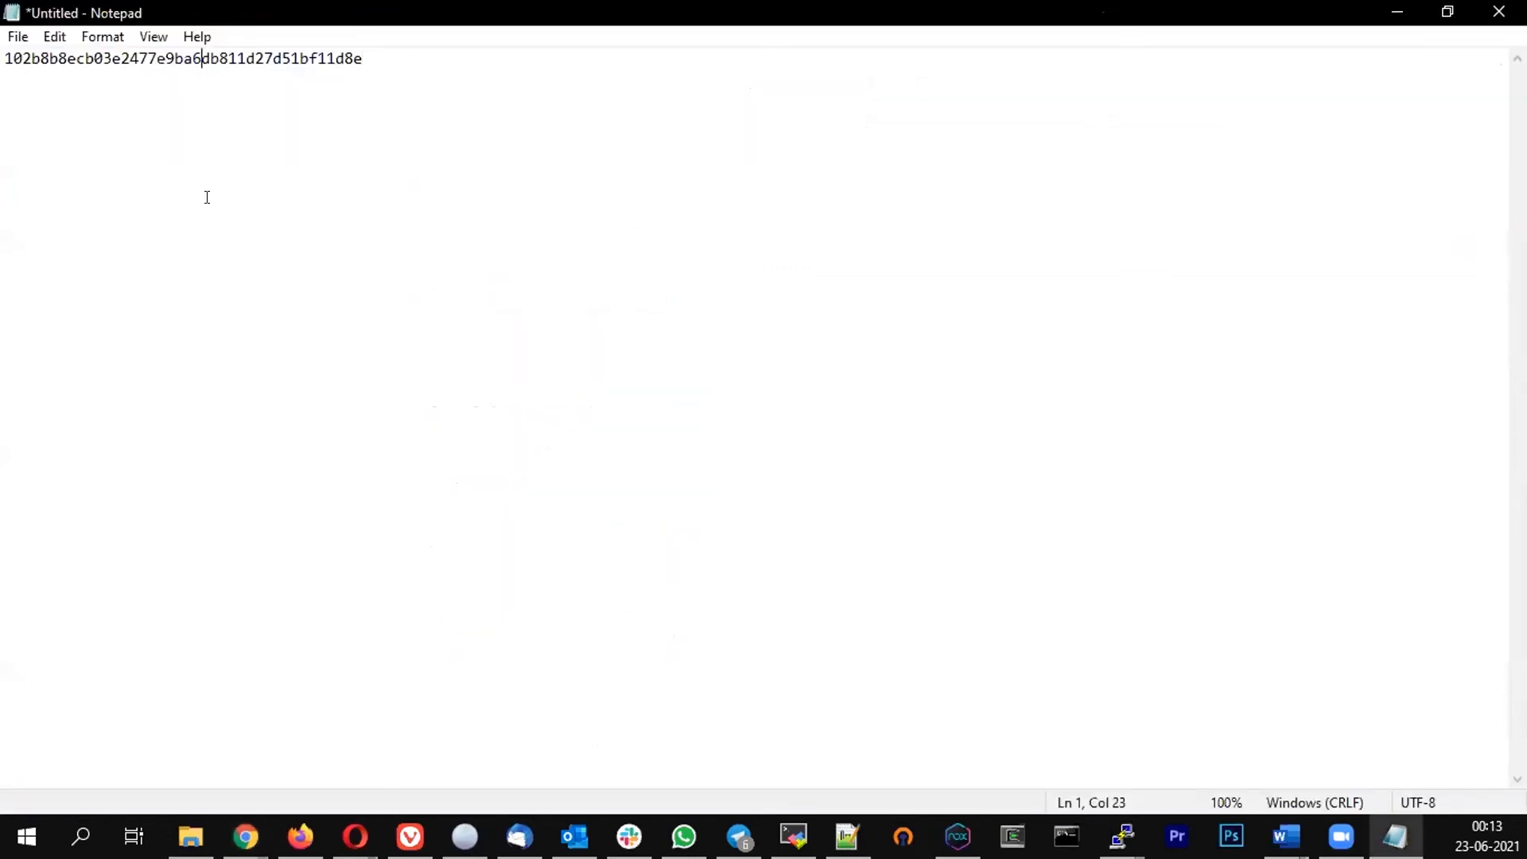
key("ctrl+a")
key("ctrl+c")
key("alt+Tab")
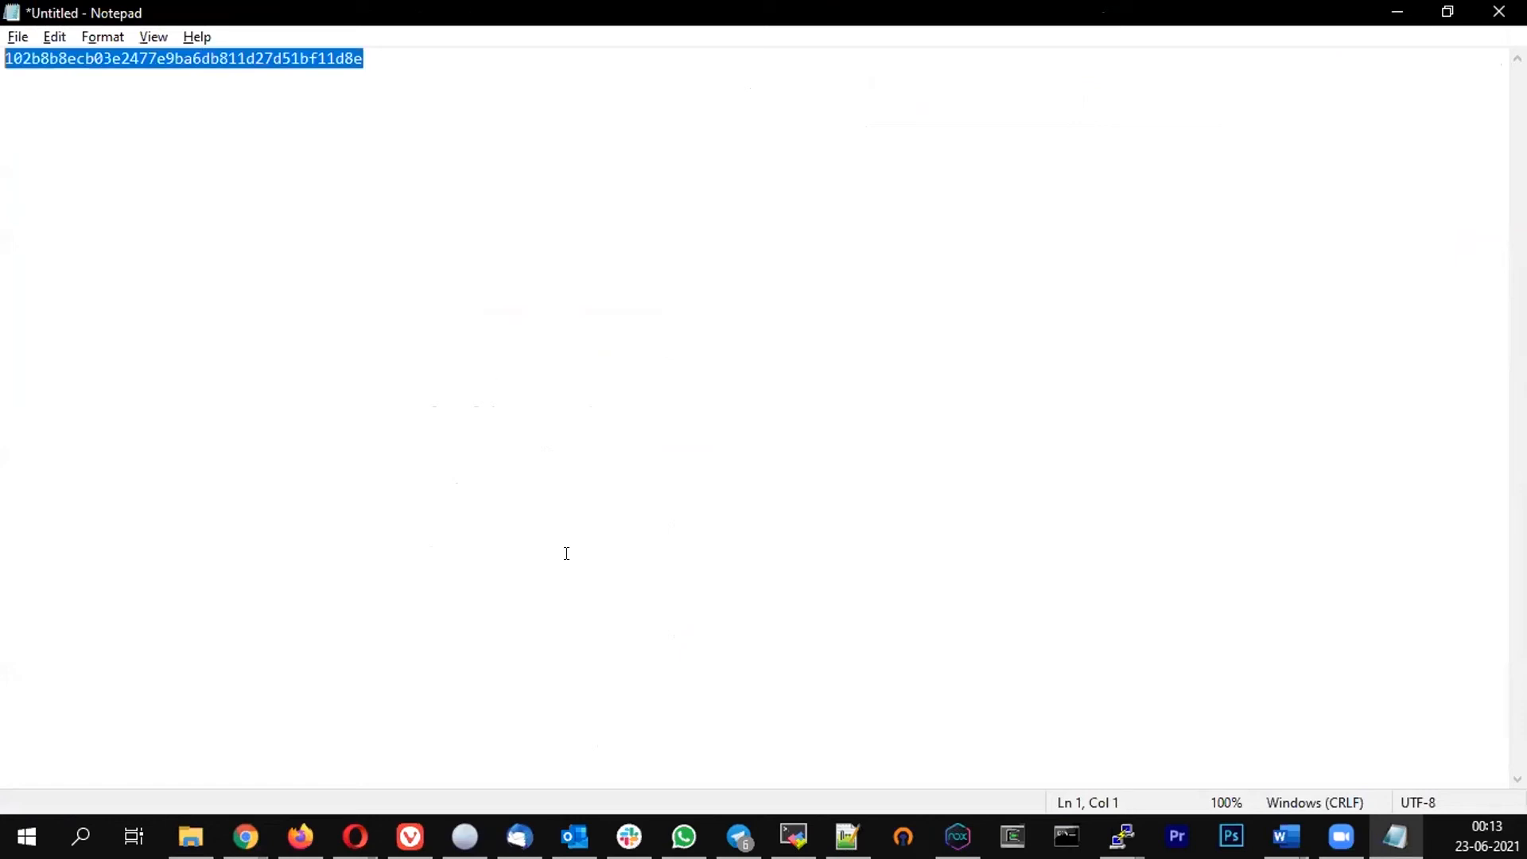
key("ctrl+v")
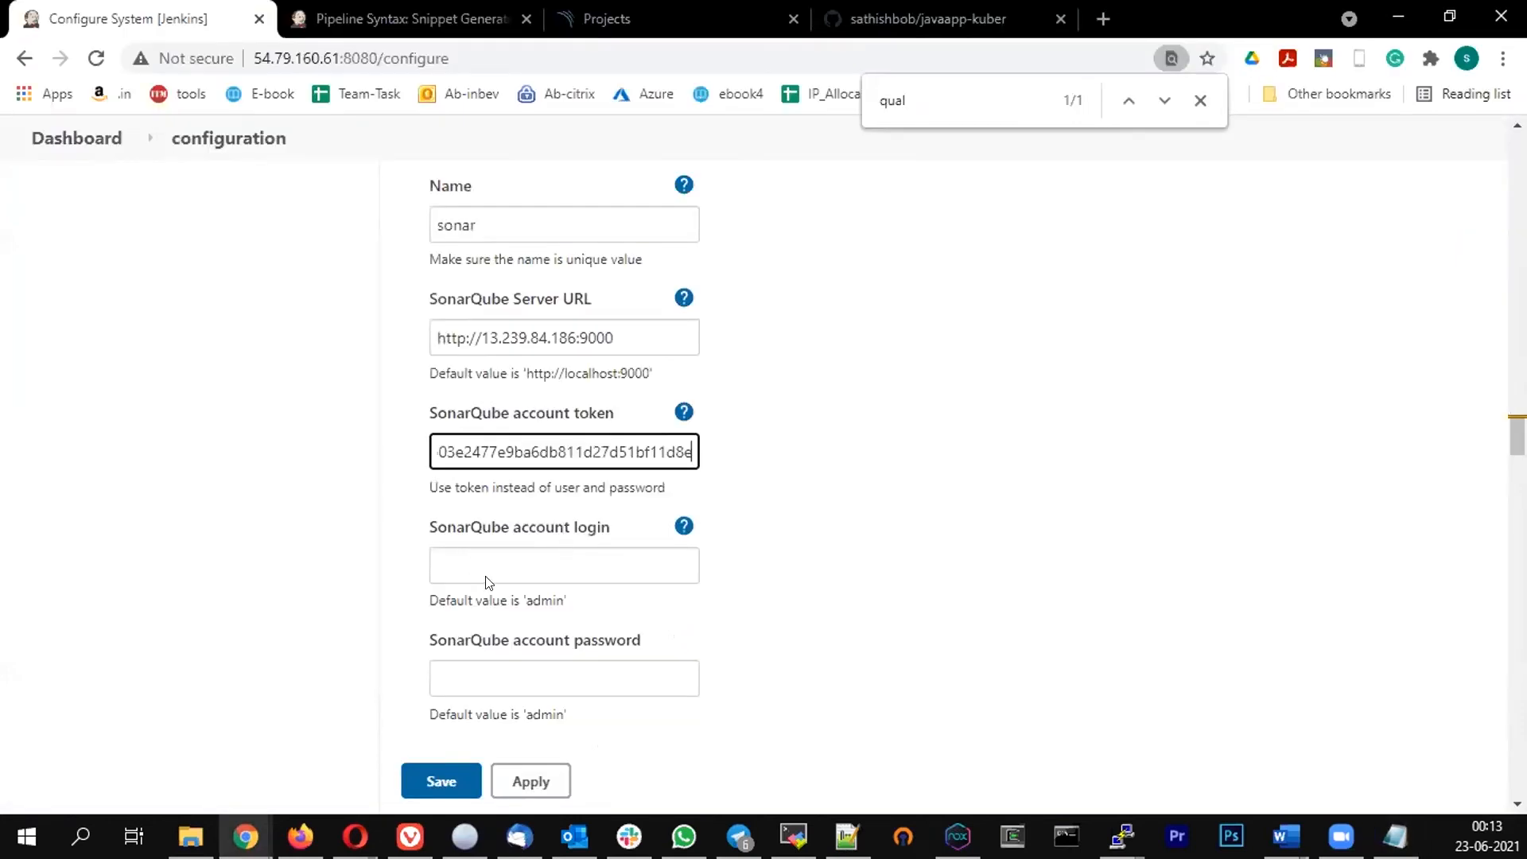
Enter admin as the SonarQube account login
left_click(486, 580)
type("a")
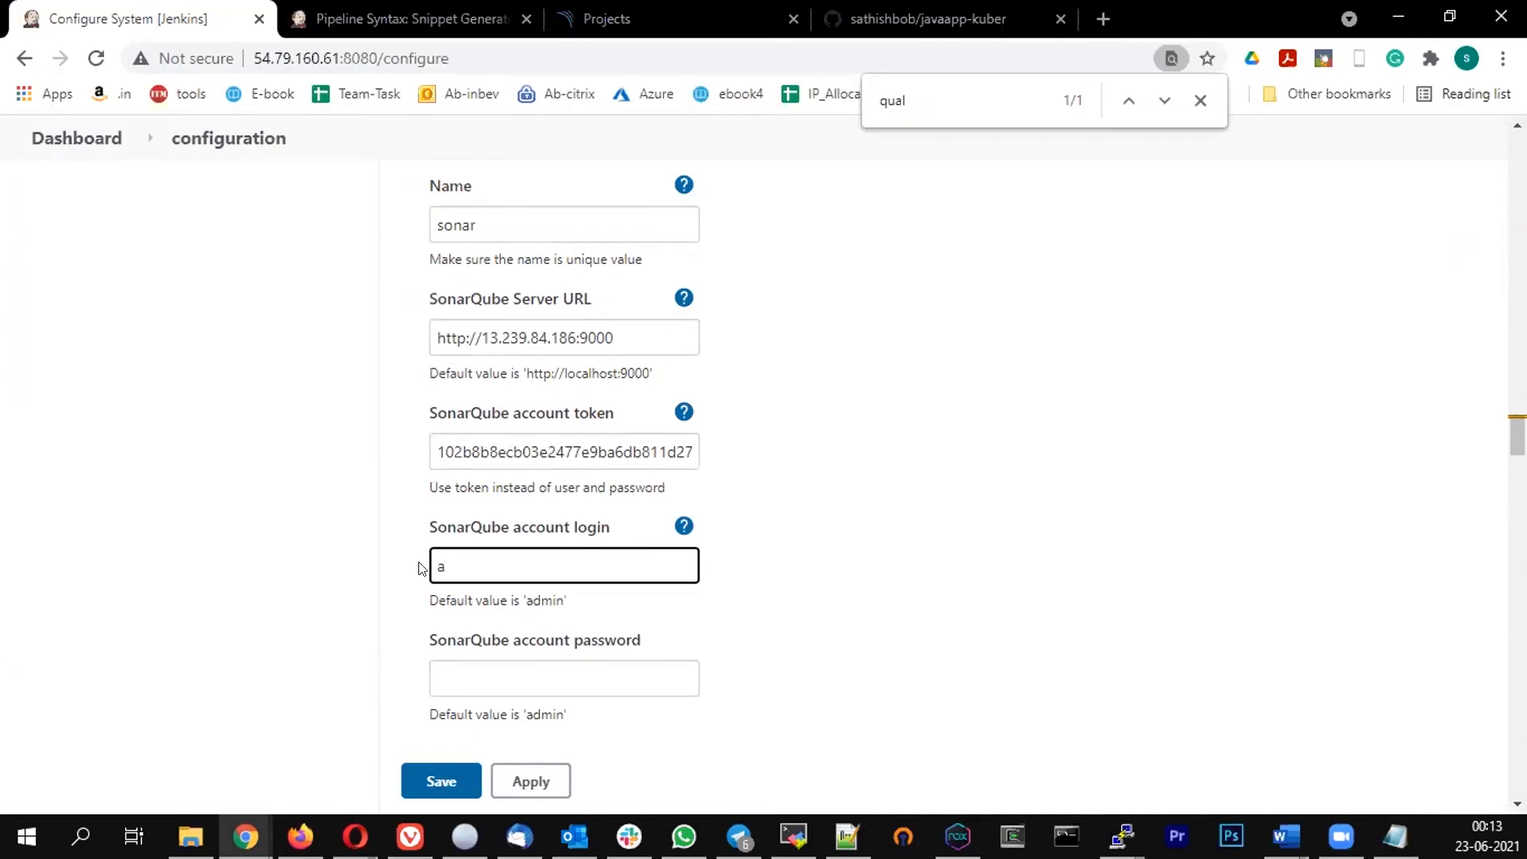
type("dmin")
Scroll through and review the Sonar instance settings in the Quality Gates section
scroll(837, 561, "down", 2)
scroll(837, 560, "down", 3)
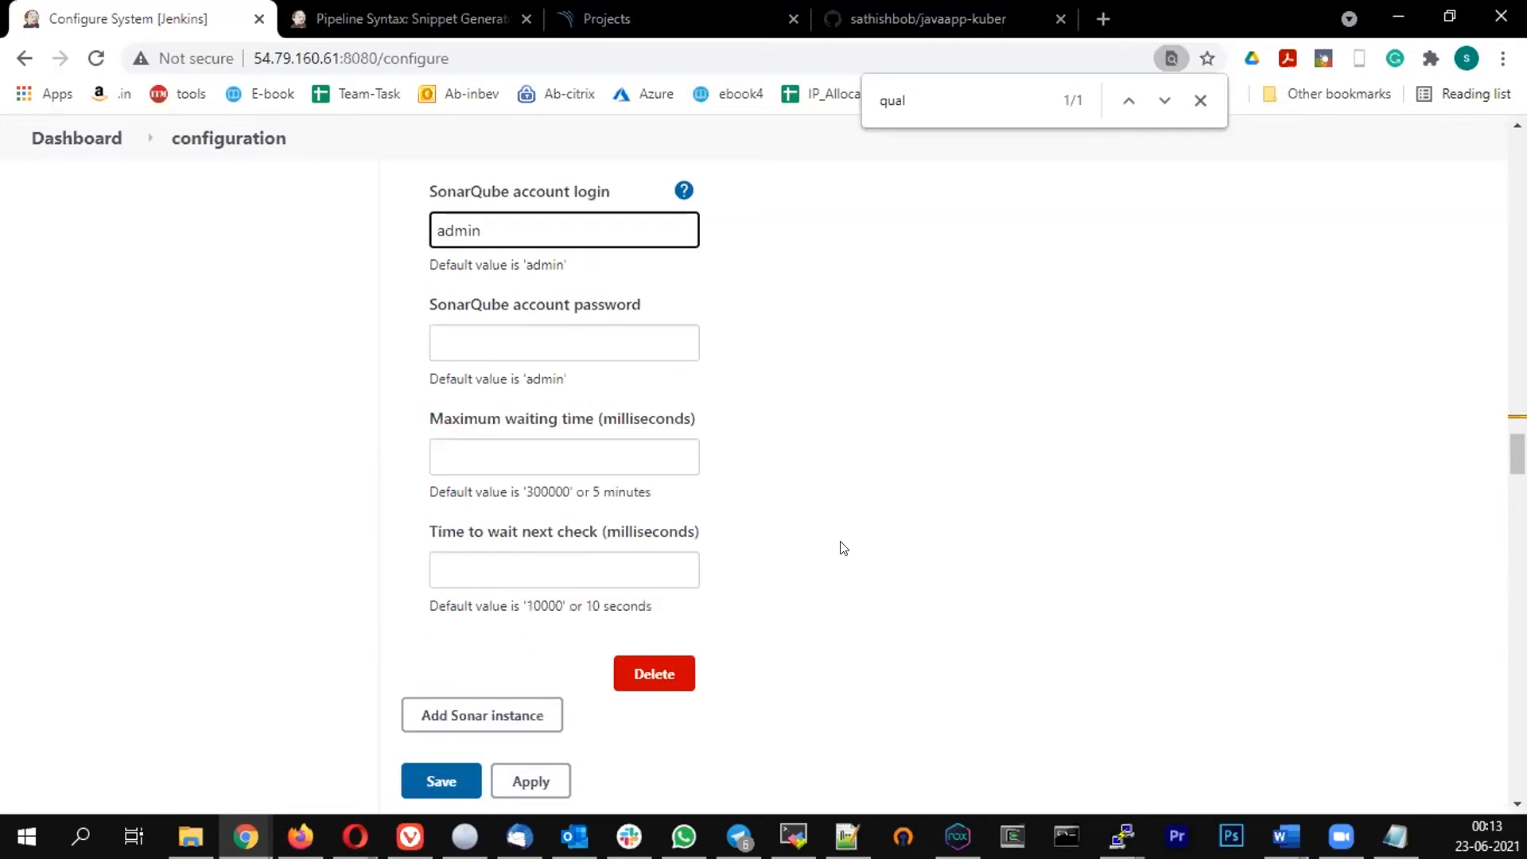
scroll(842, 546, "down", 3)
scroll(442, 467, "up", 4)
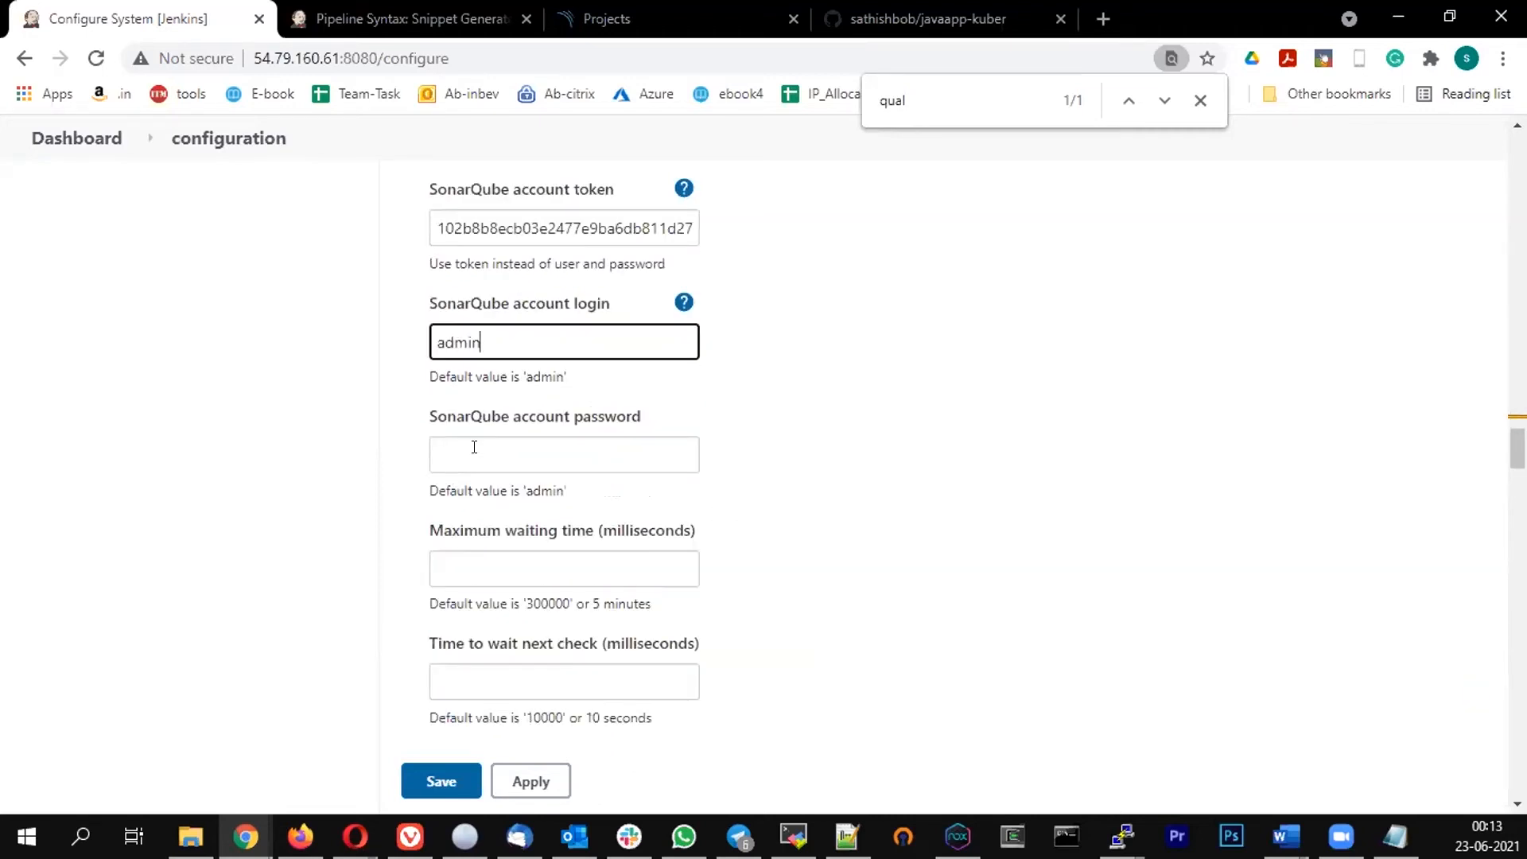
scroll(474, 455, "down", 4)
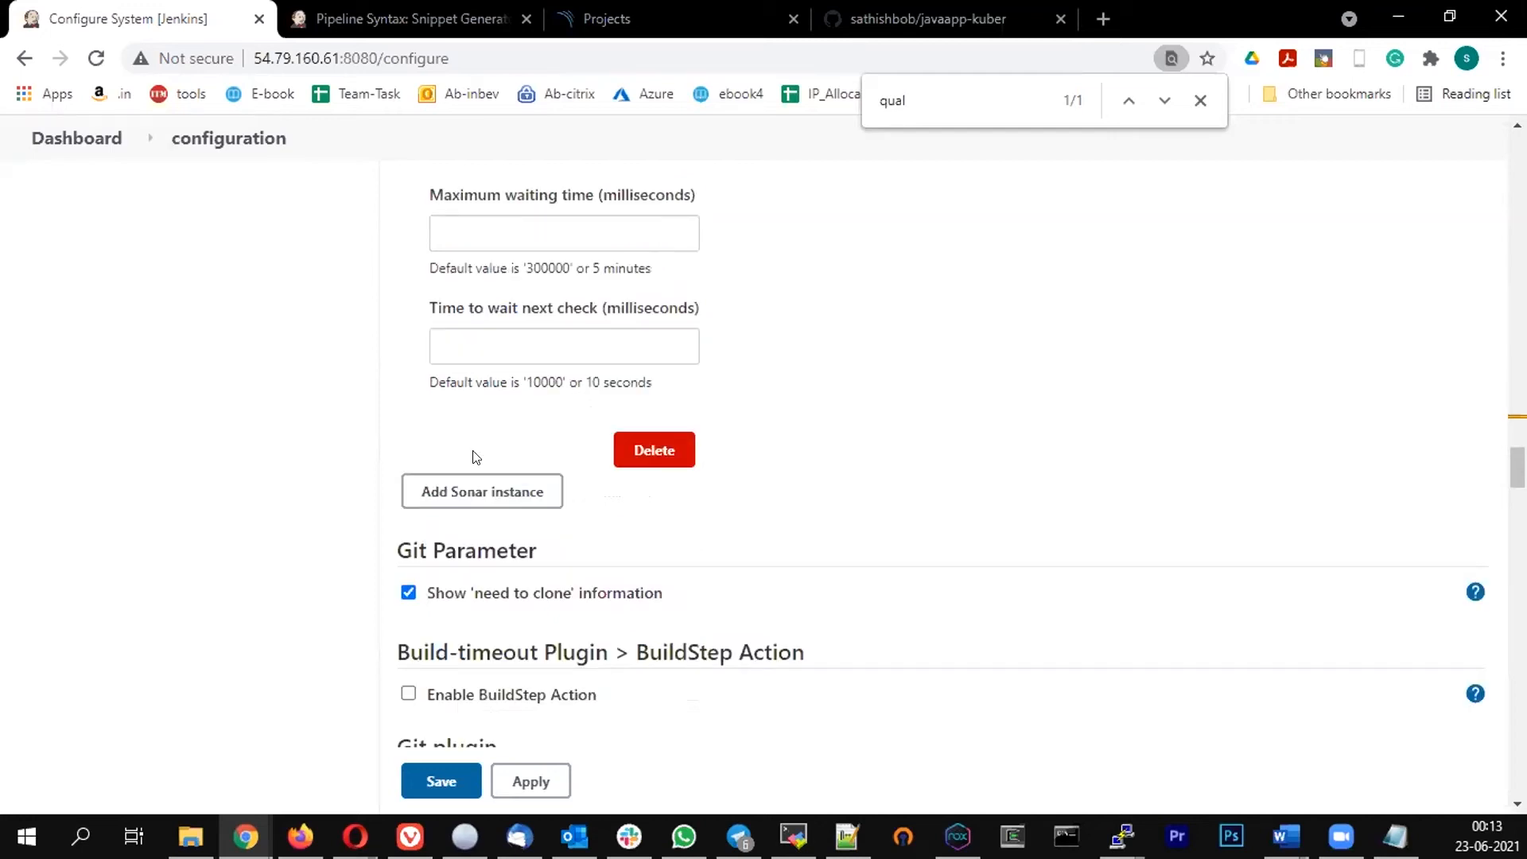
scroll(475, 456, "up", 8)
scroll(471, 454, "down", 1)
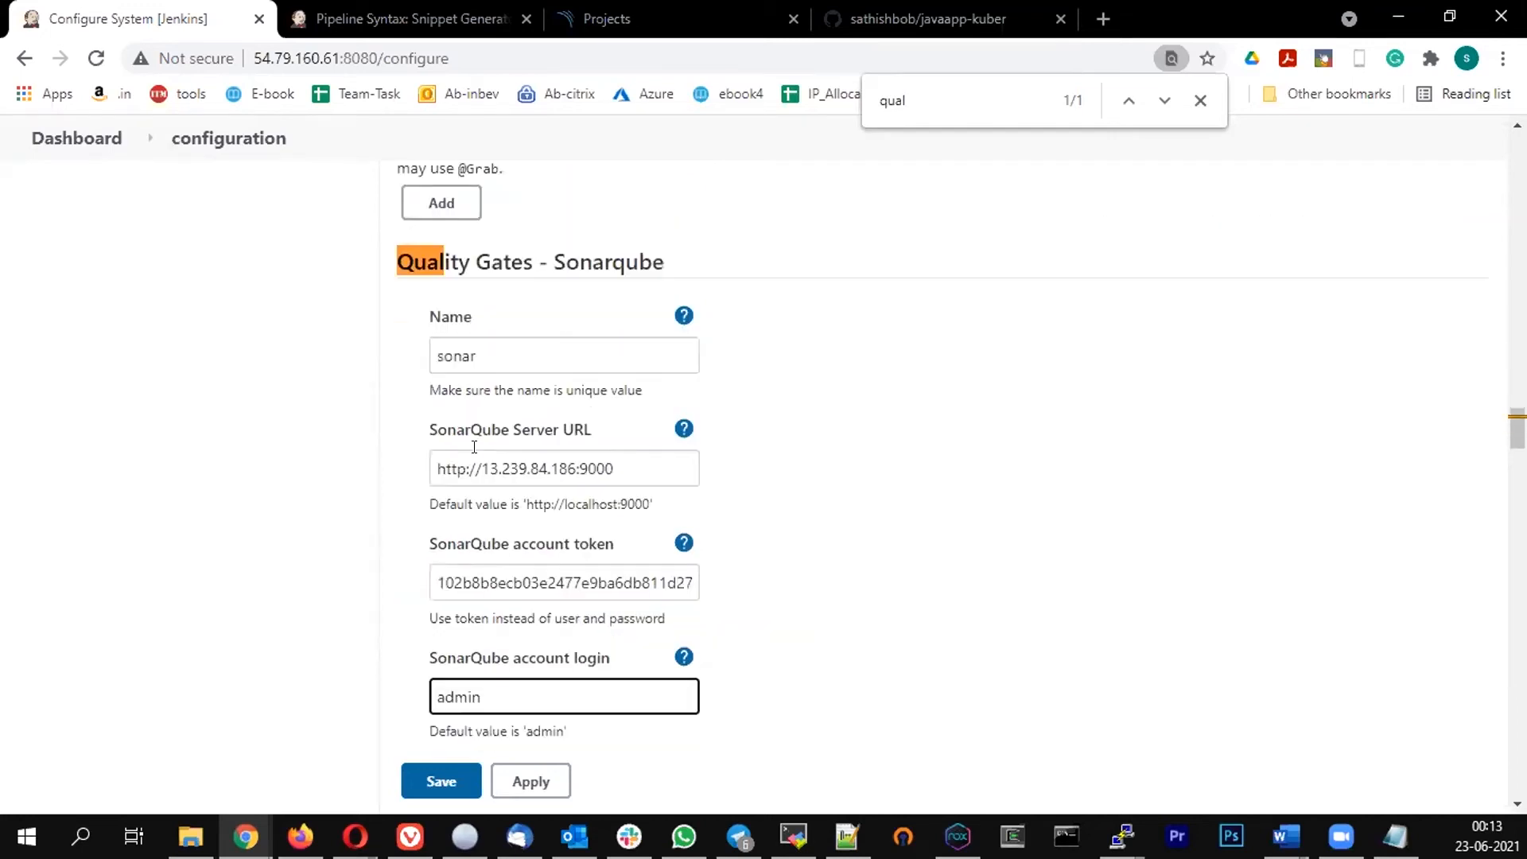
scroll(493, 438, "down", 2)
scroll(522, 426, "up", 1)
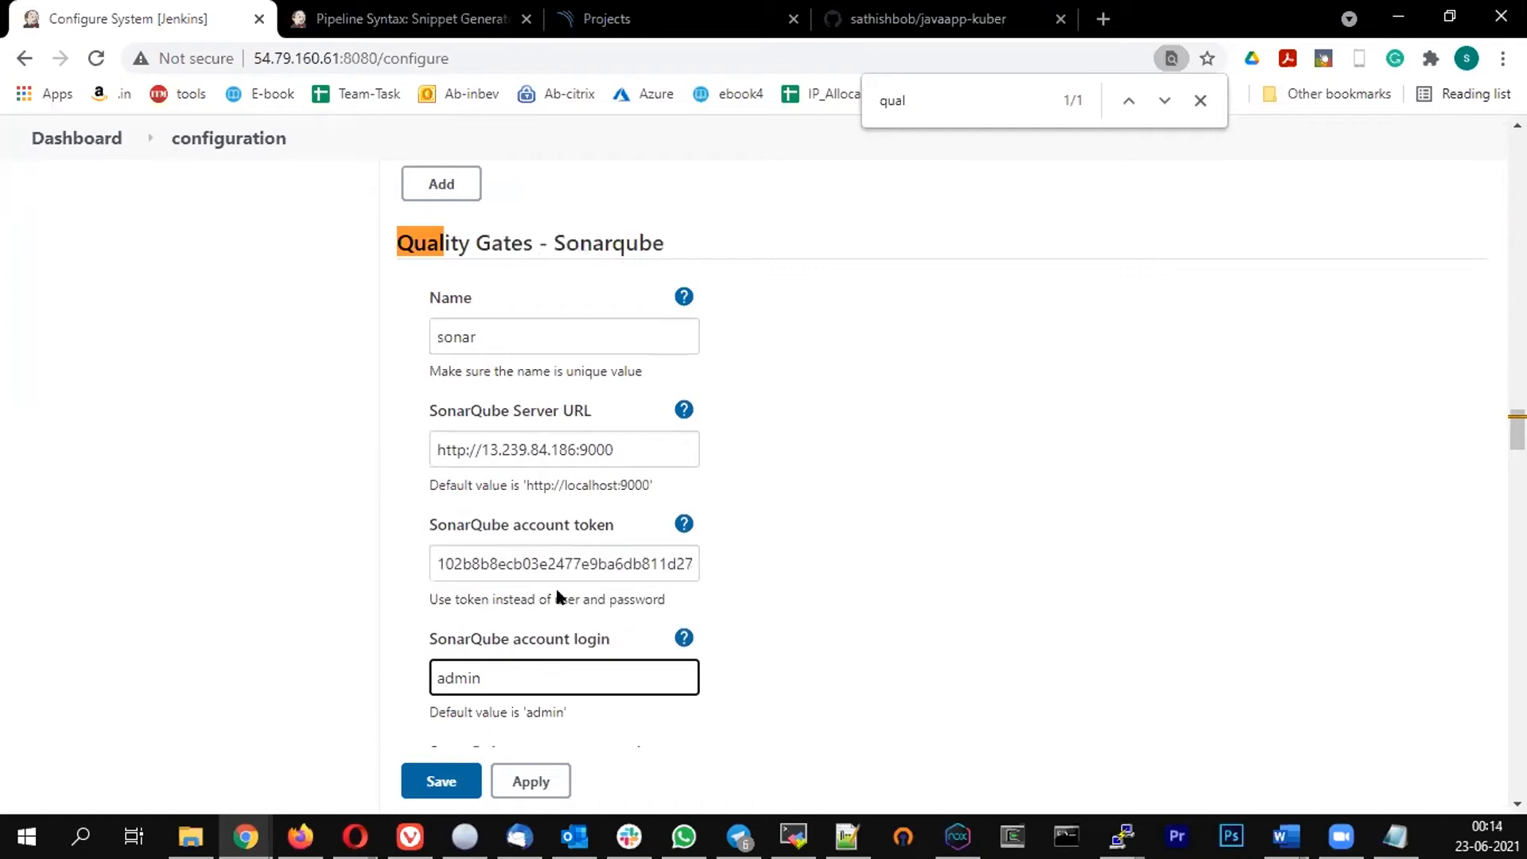
scroll(561, 686, "down", 5)
scroll(493, 246, "up", 3)
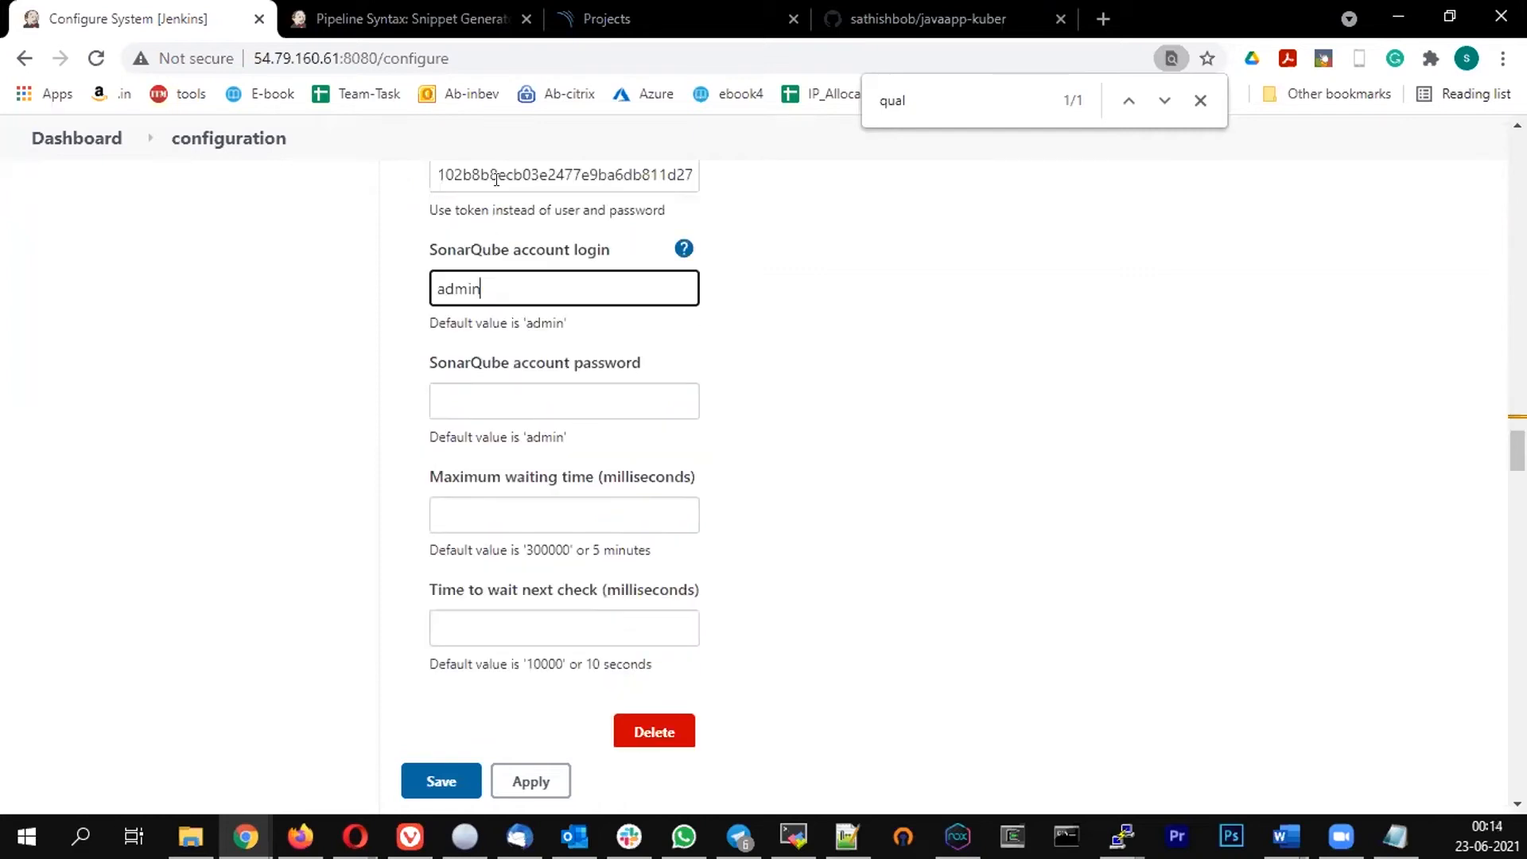
scroll(597, 246, "up", 1)
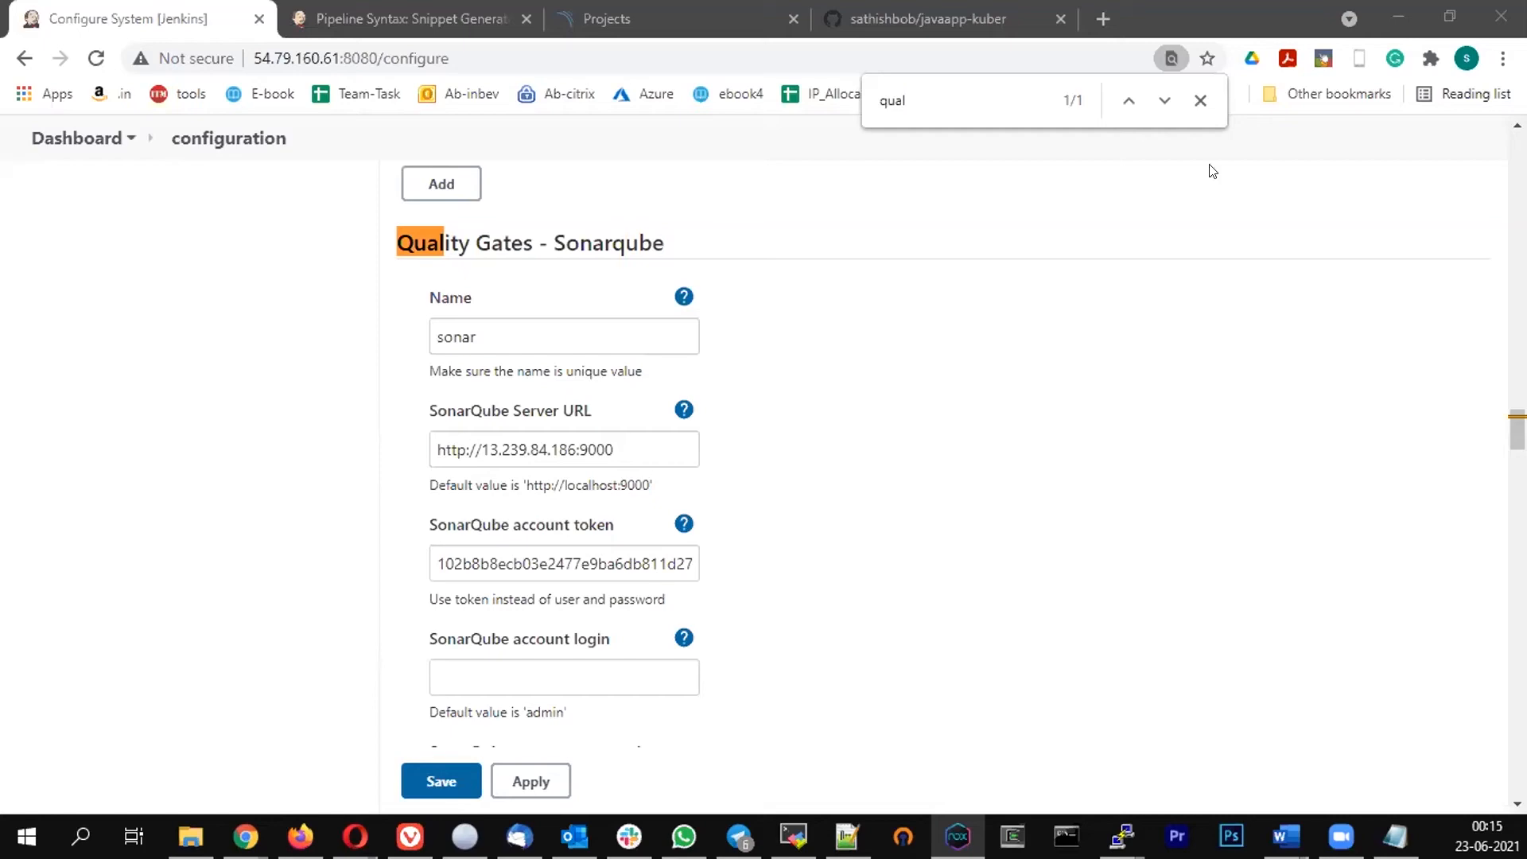
Open the sonar job's configuration, inspect the sonar-scanner line in the sonarscan stage, and switch to the Pipeline Syntax tab
left_click(69, 146)
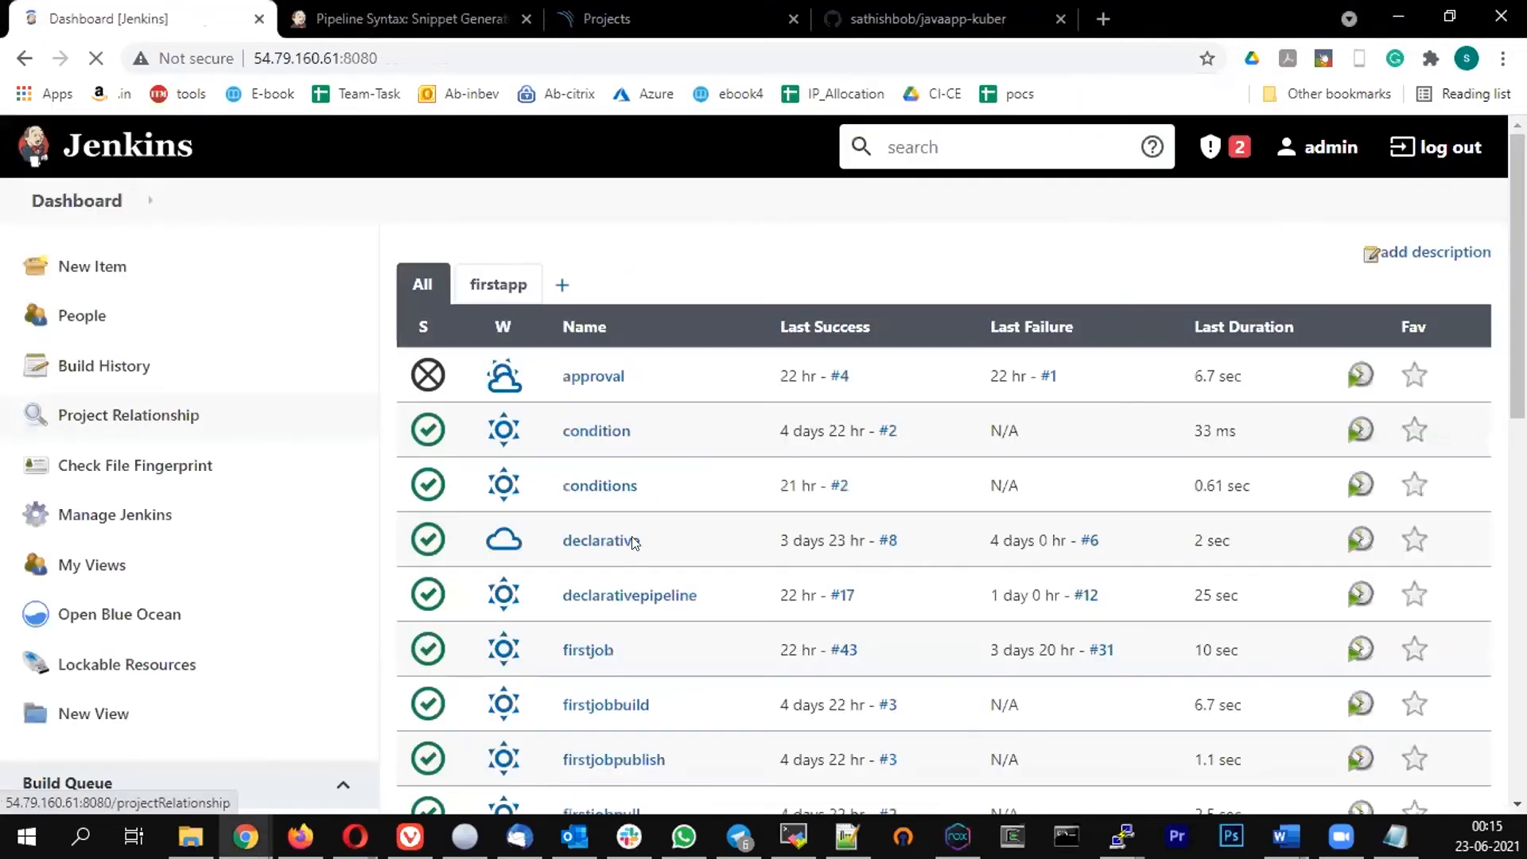
scroll(628, 557, "down", 5)
scroll(605, 604, "down", 2)
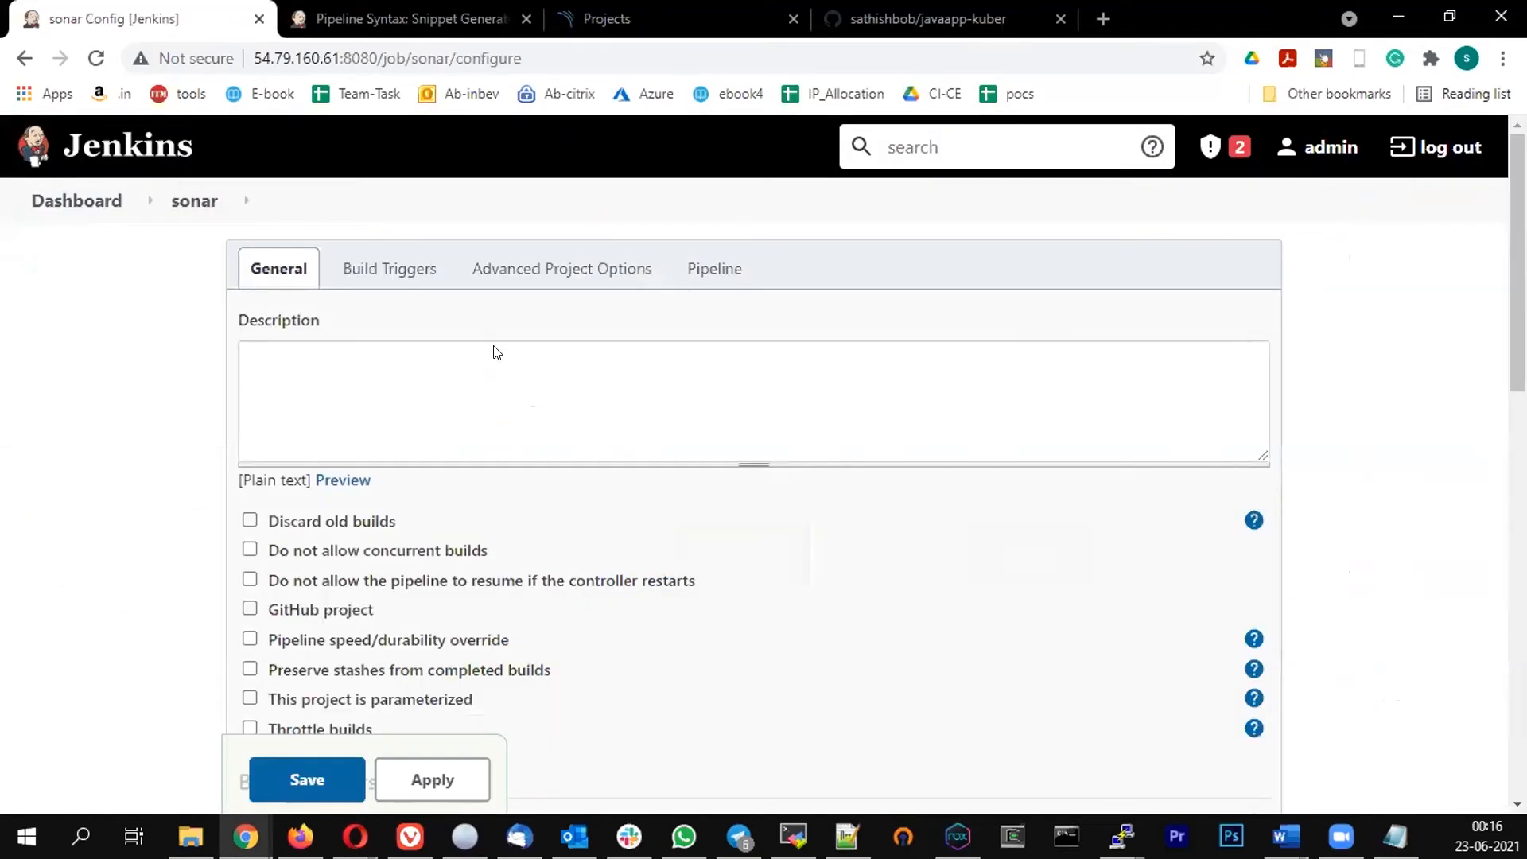
scroll(788, 332, "down", 15)
scroll(651, 319, "down", 4)
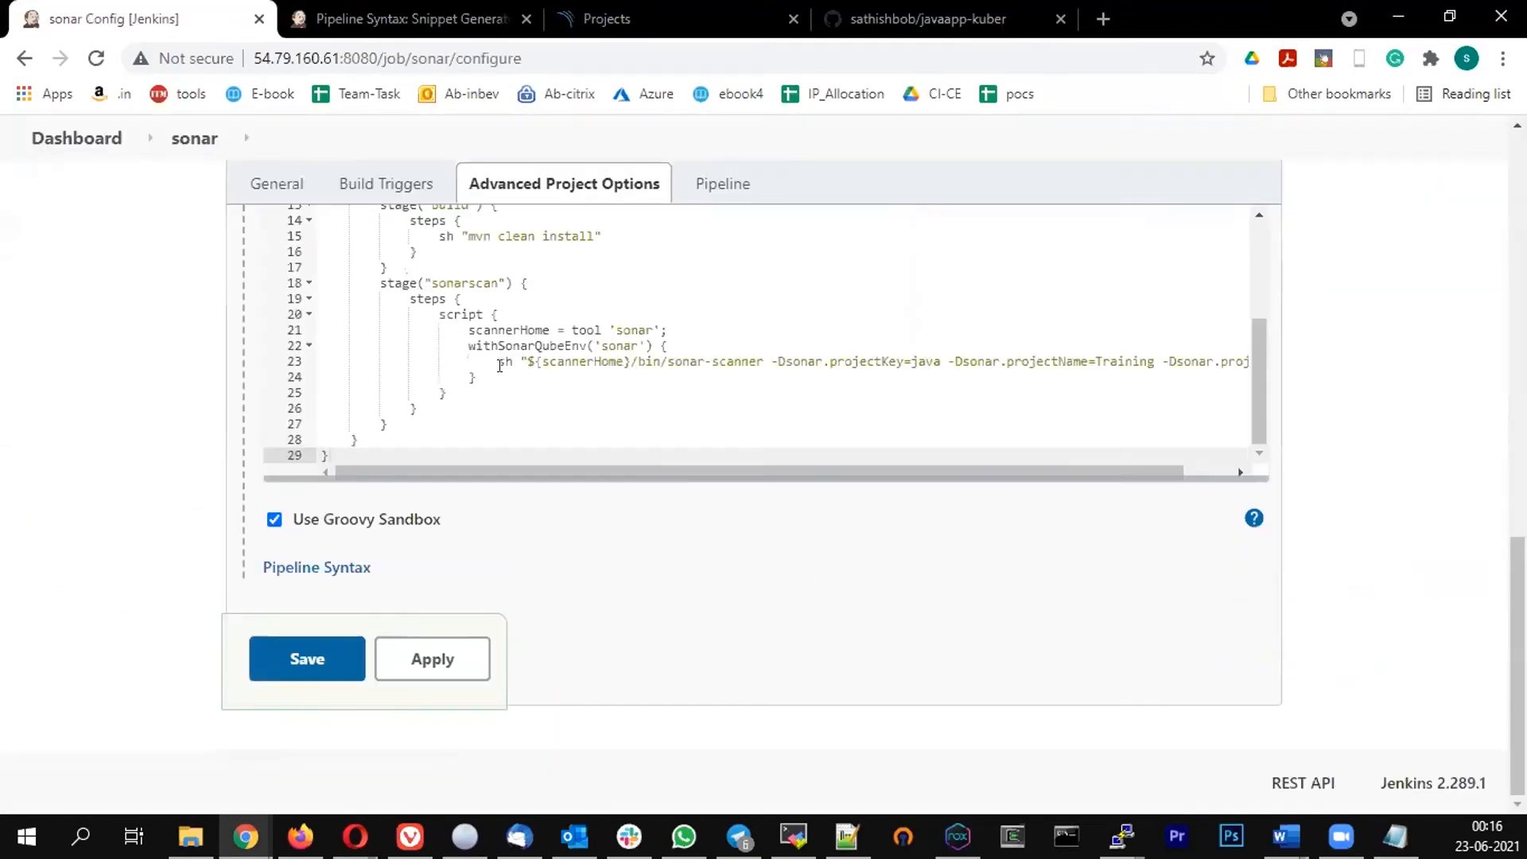
left_click(493, 362)
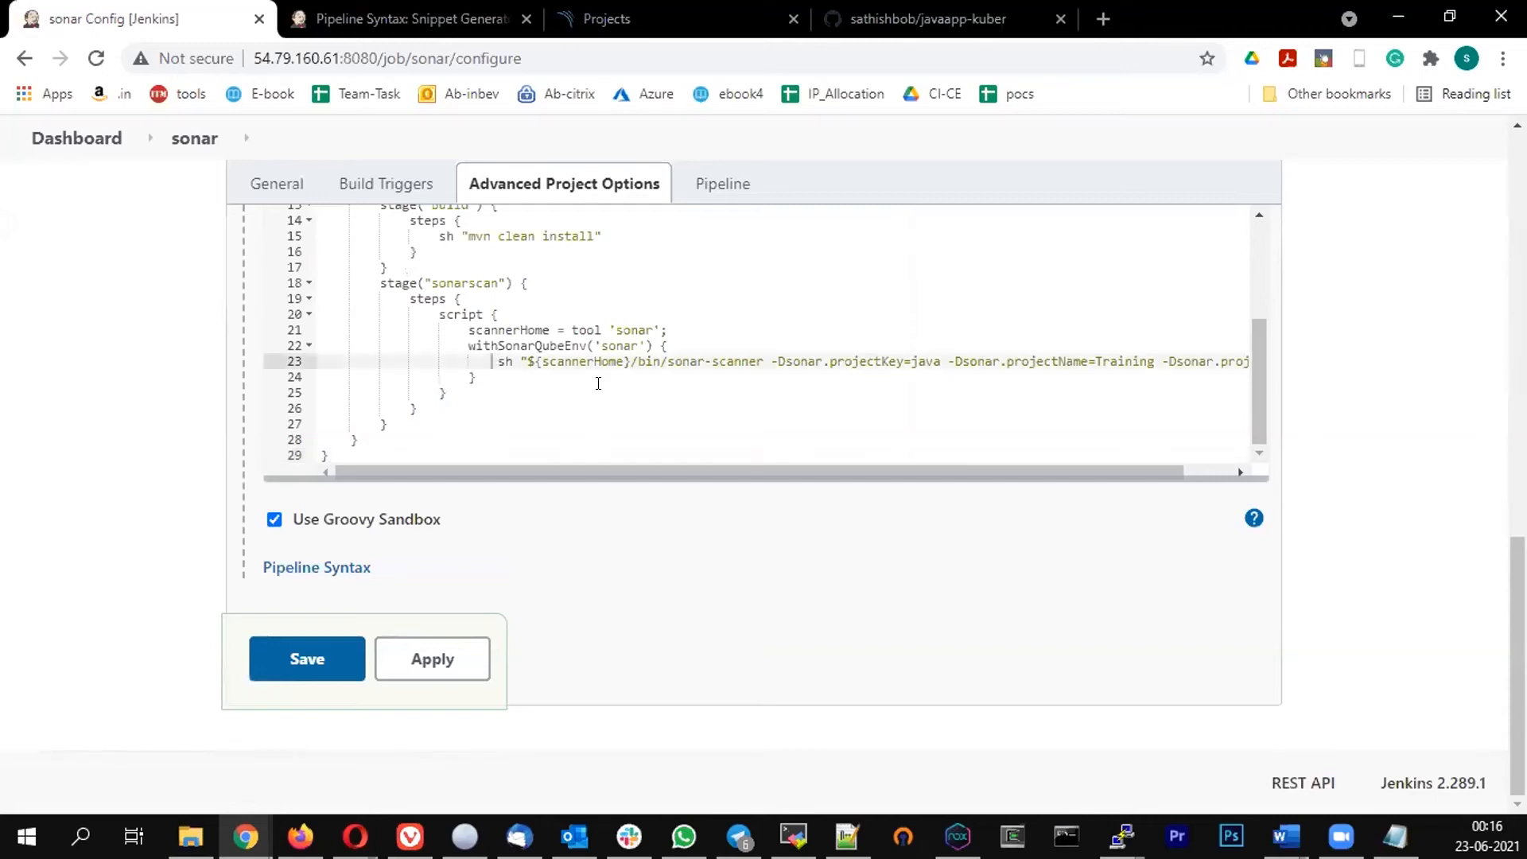
key("Right")
left_click(368, 12)
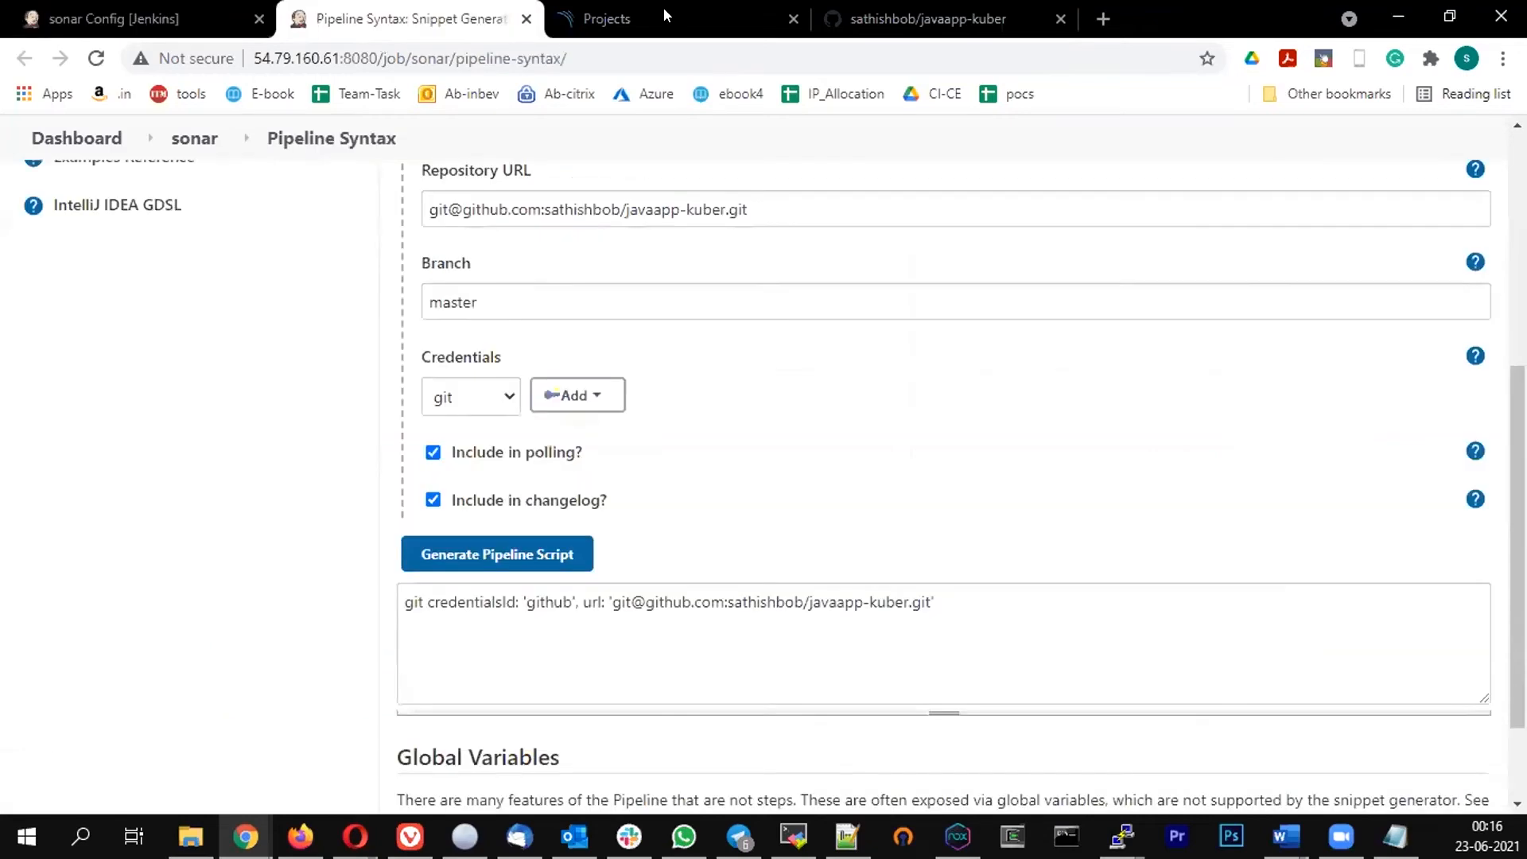
Open the SonarQube Background Tasks page under project administration and examine the finished analysis task
key("ctrl+Tab")
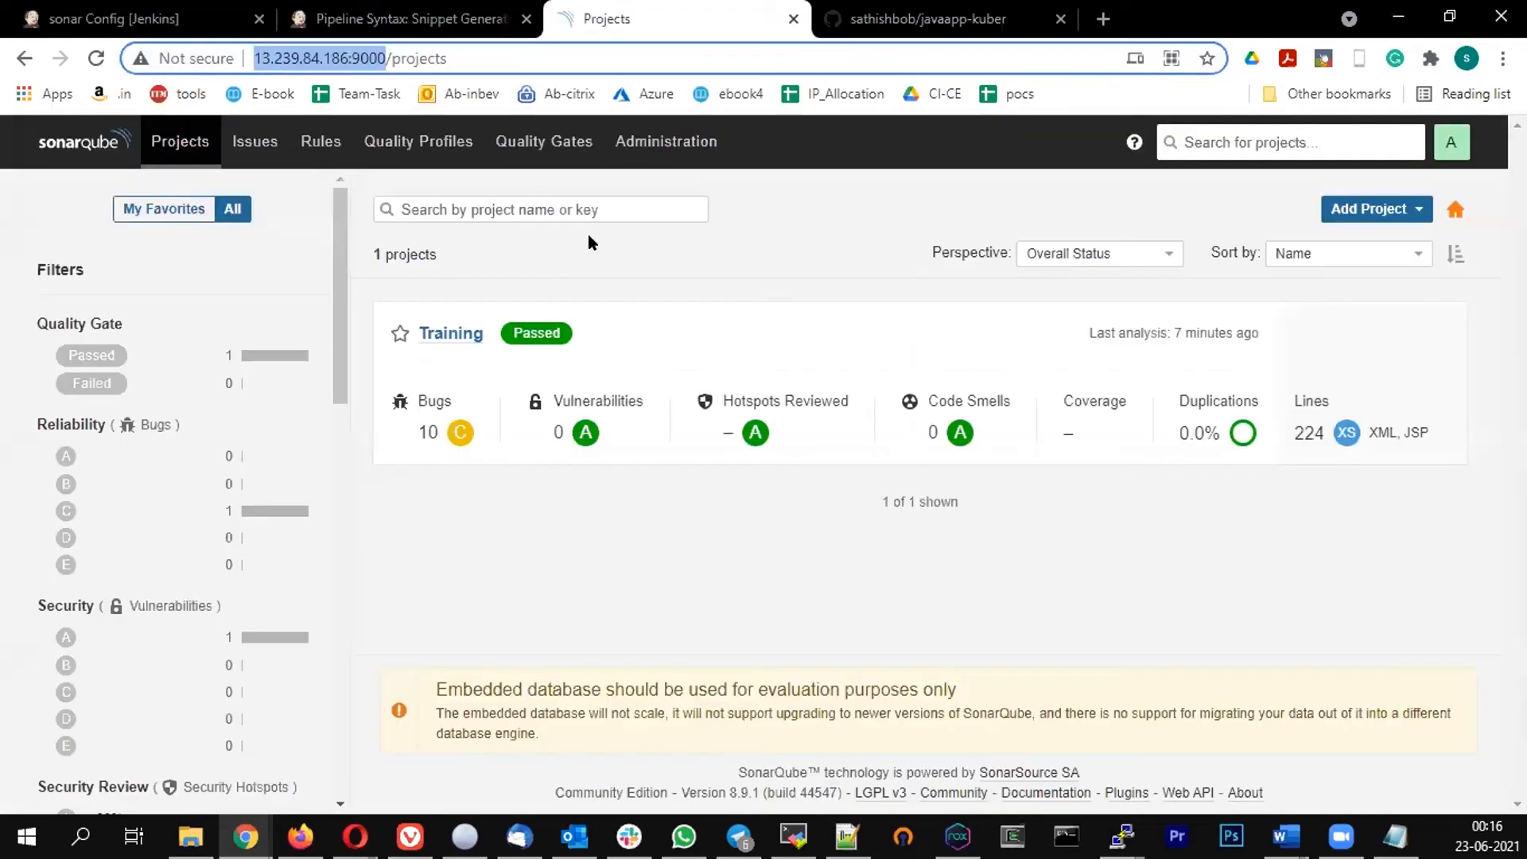
left_click(665, 141)
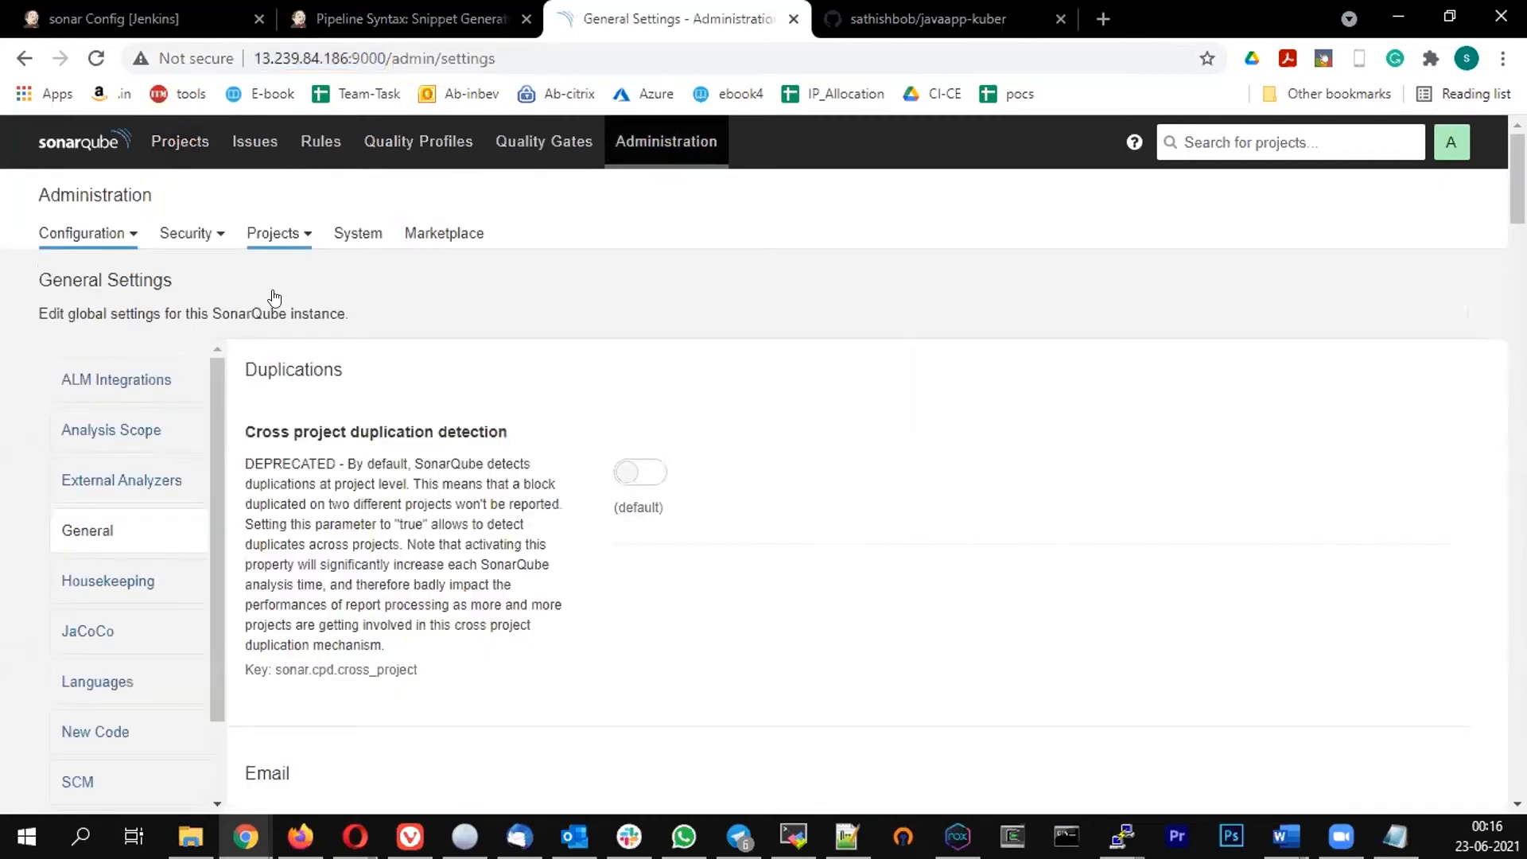
left_click(275, 233)
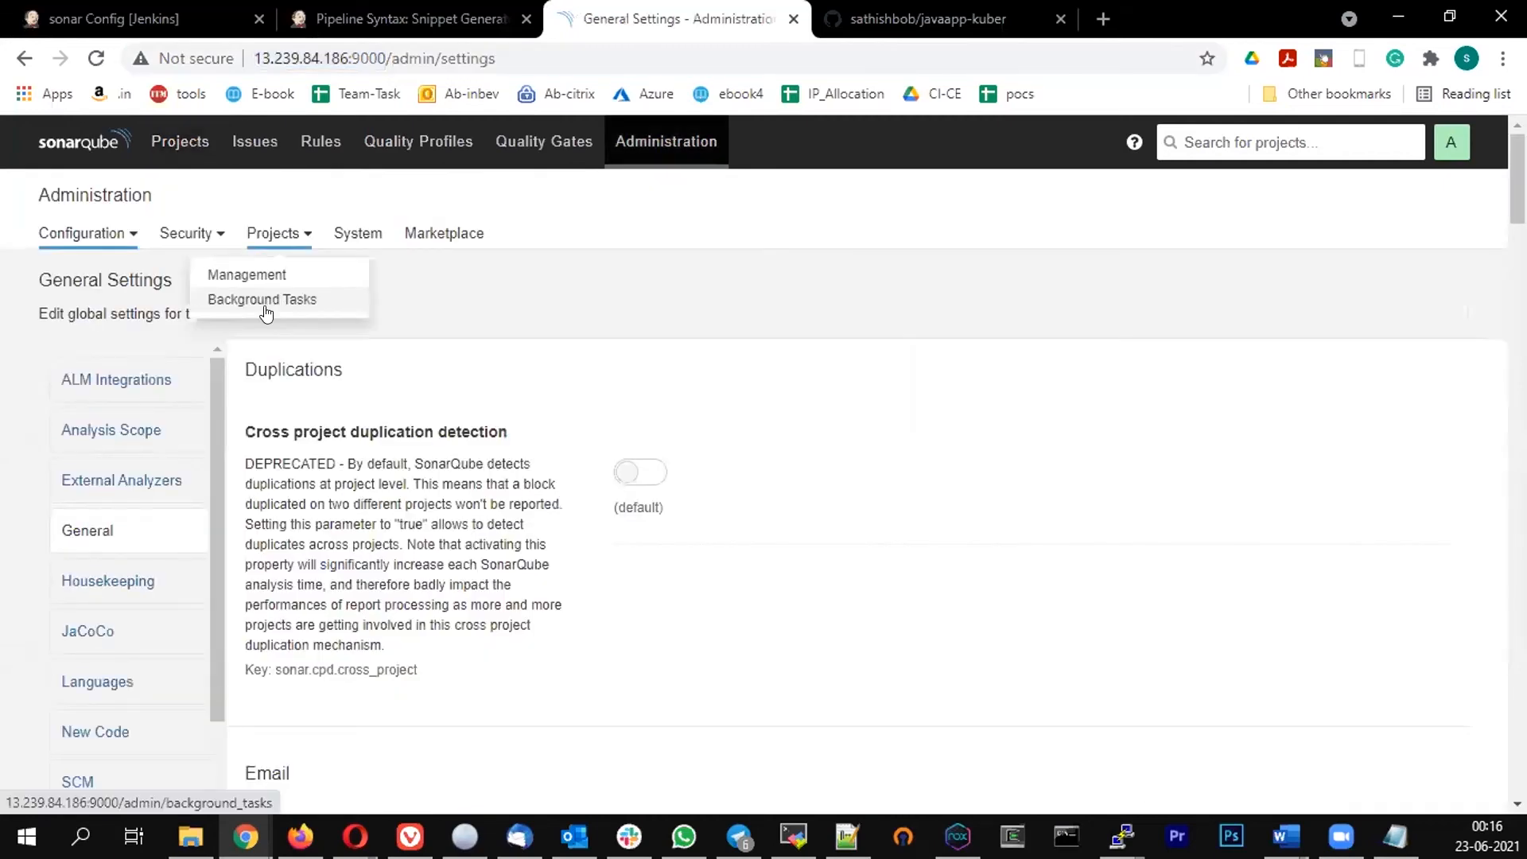
left_click(270, 303)
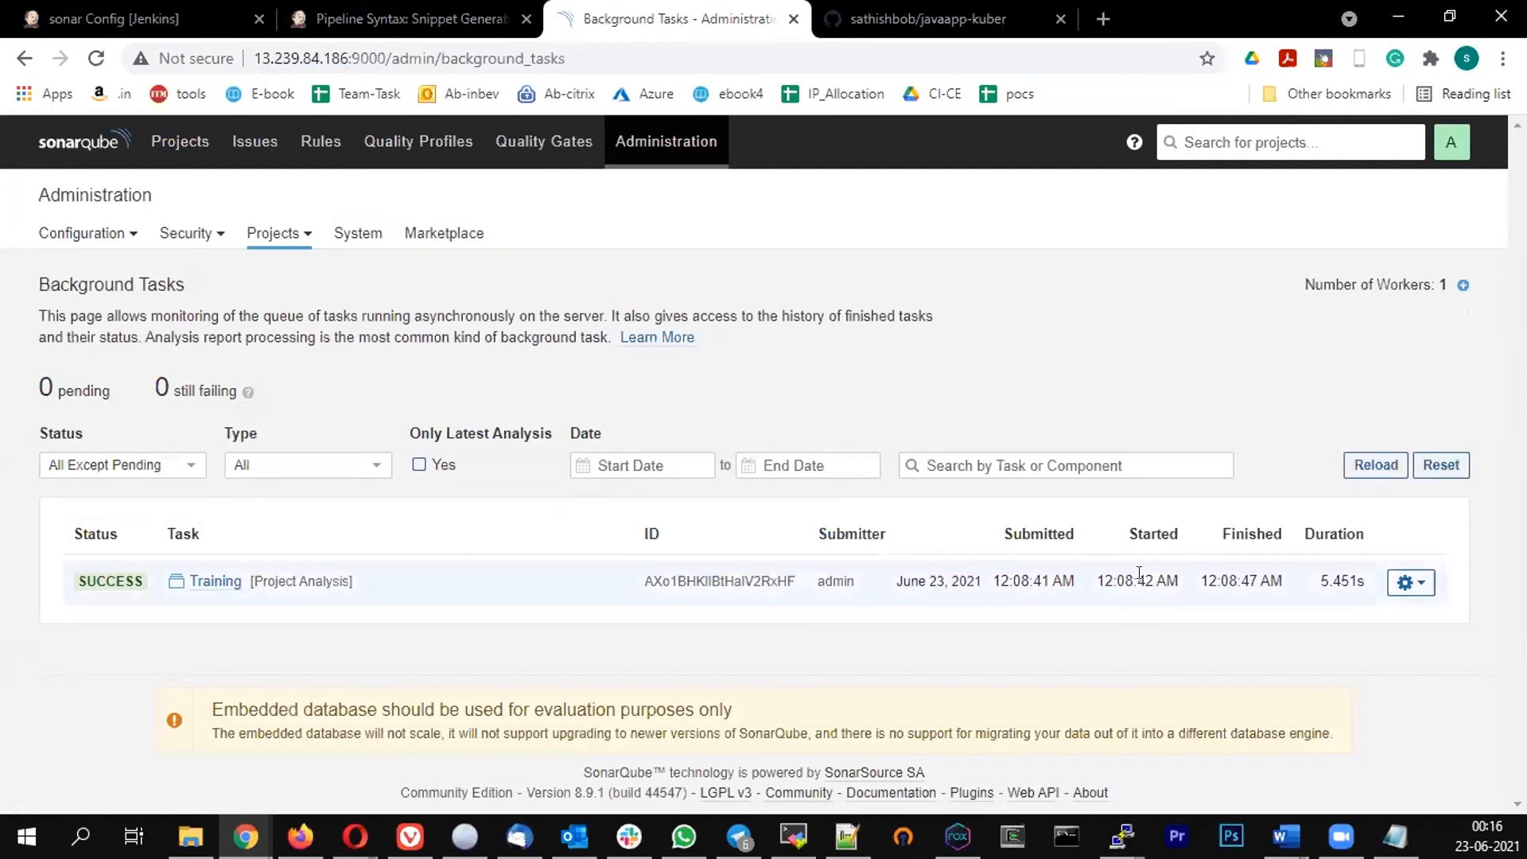
left_click_drag(669, 556, 387, 522)
left_click(270, 611)
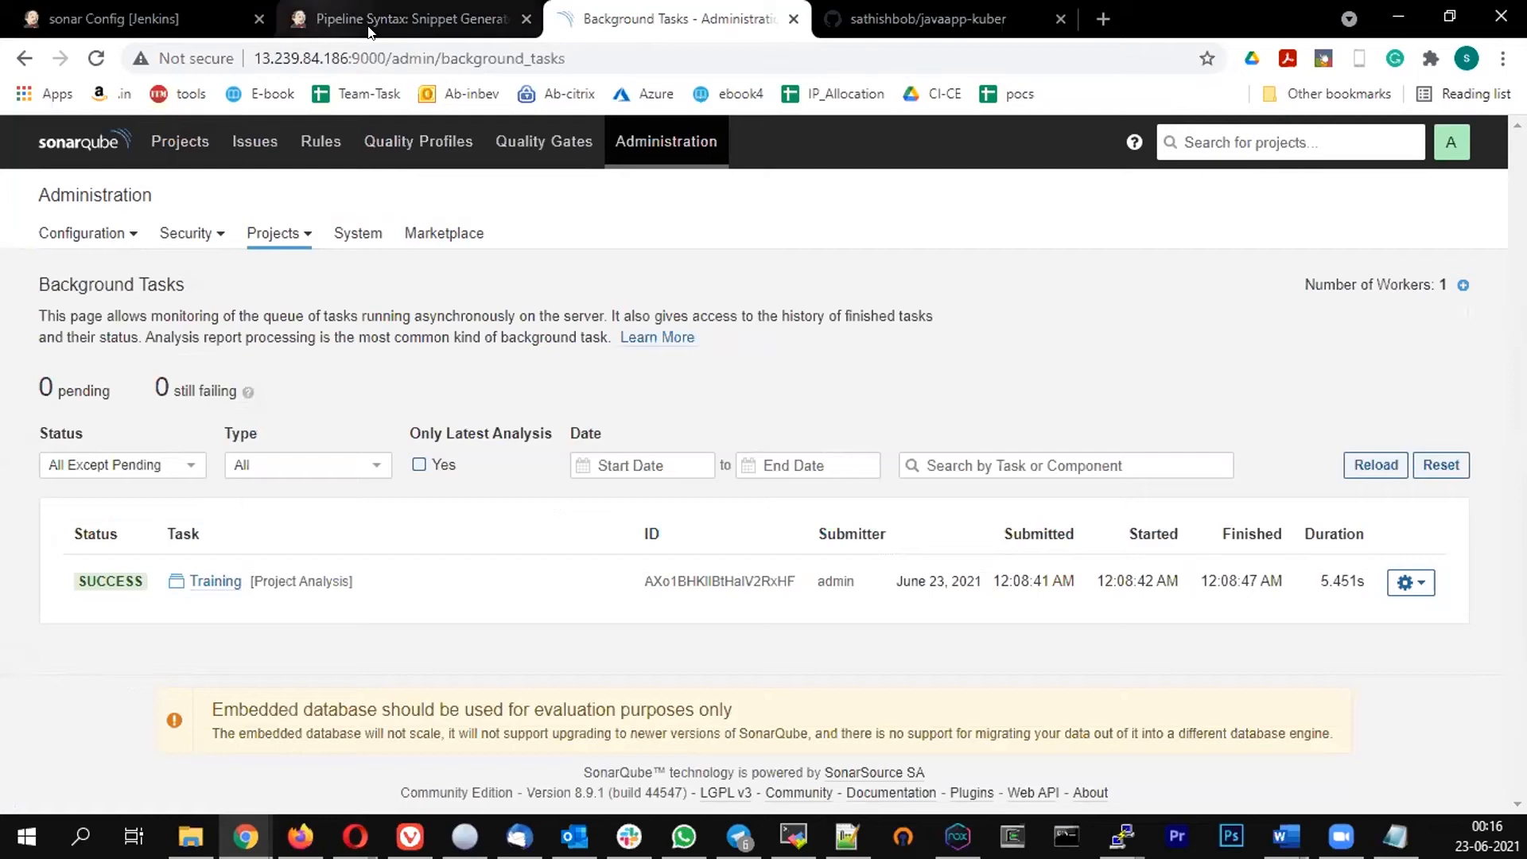
In the sonar job's pipeline script, add an sh "sleep 30" line after the sonar-scanner command in the sonarscan stage
left_click(398, 17)
left_click(93, 14)
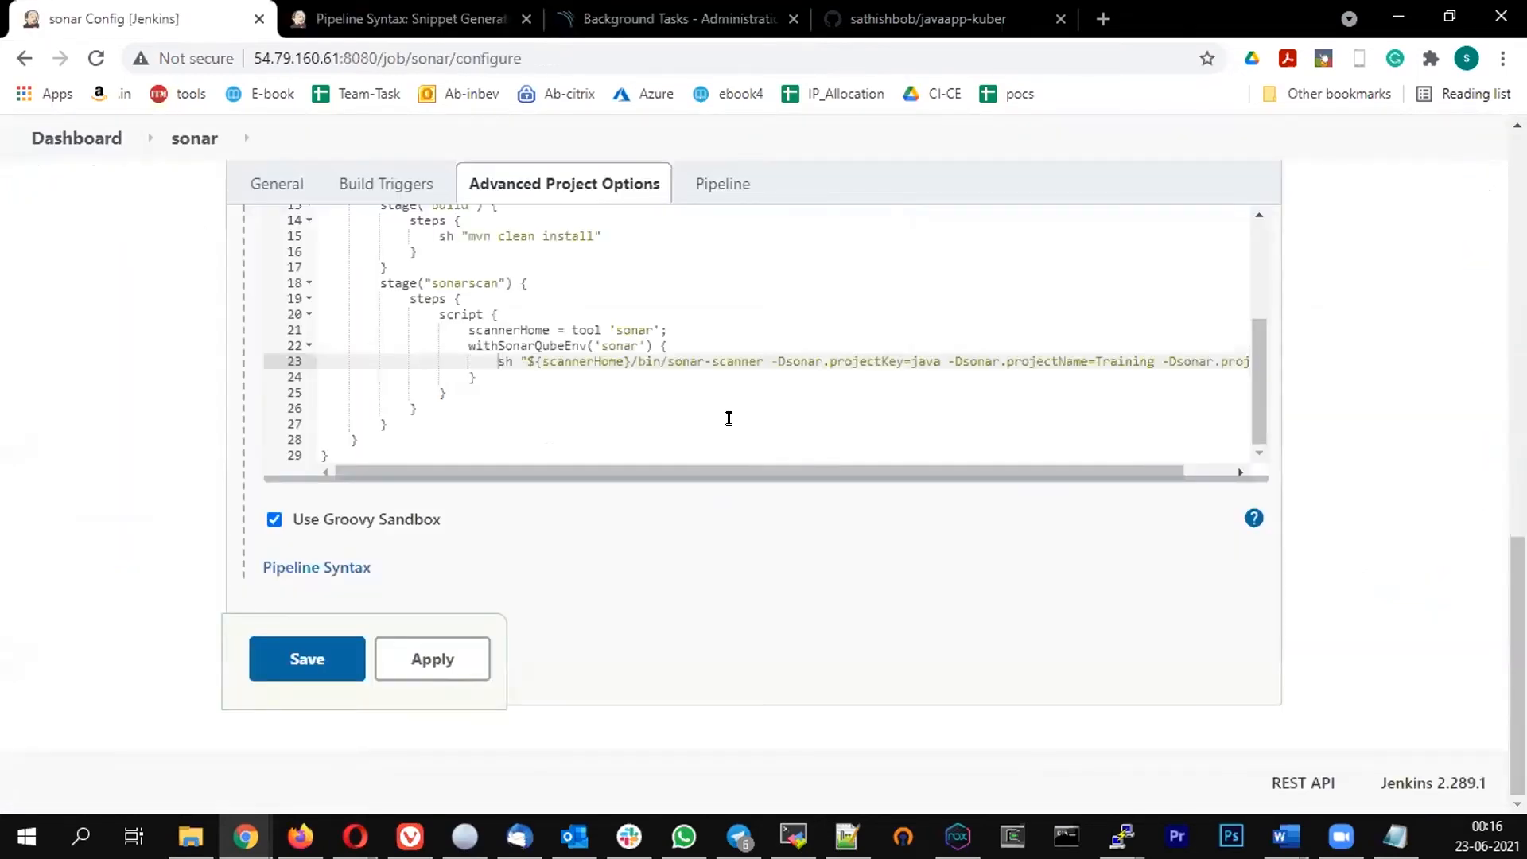
key("shift+End")
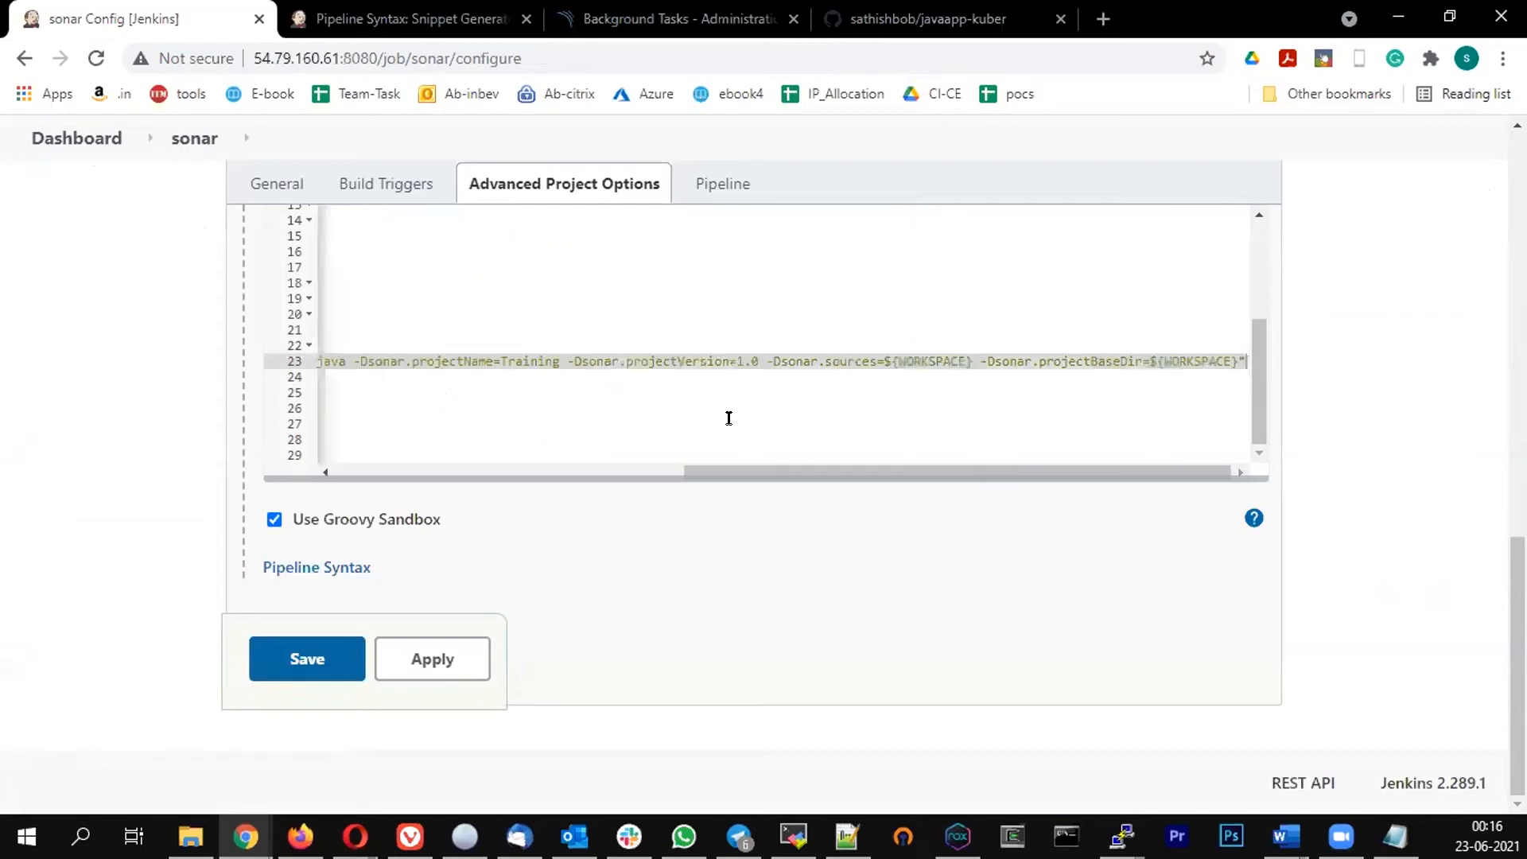
key("End")
key("Return")
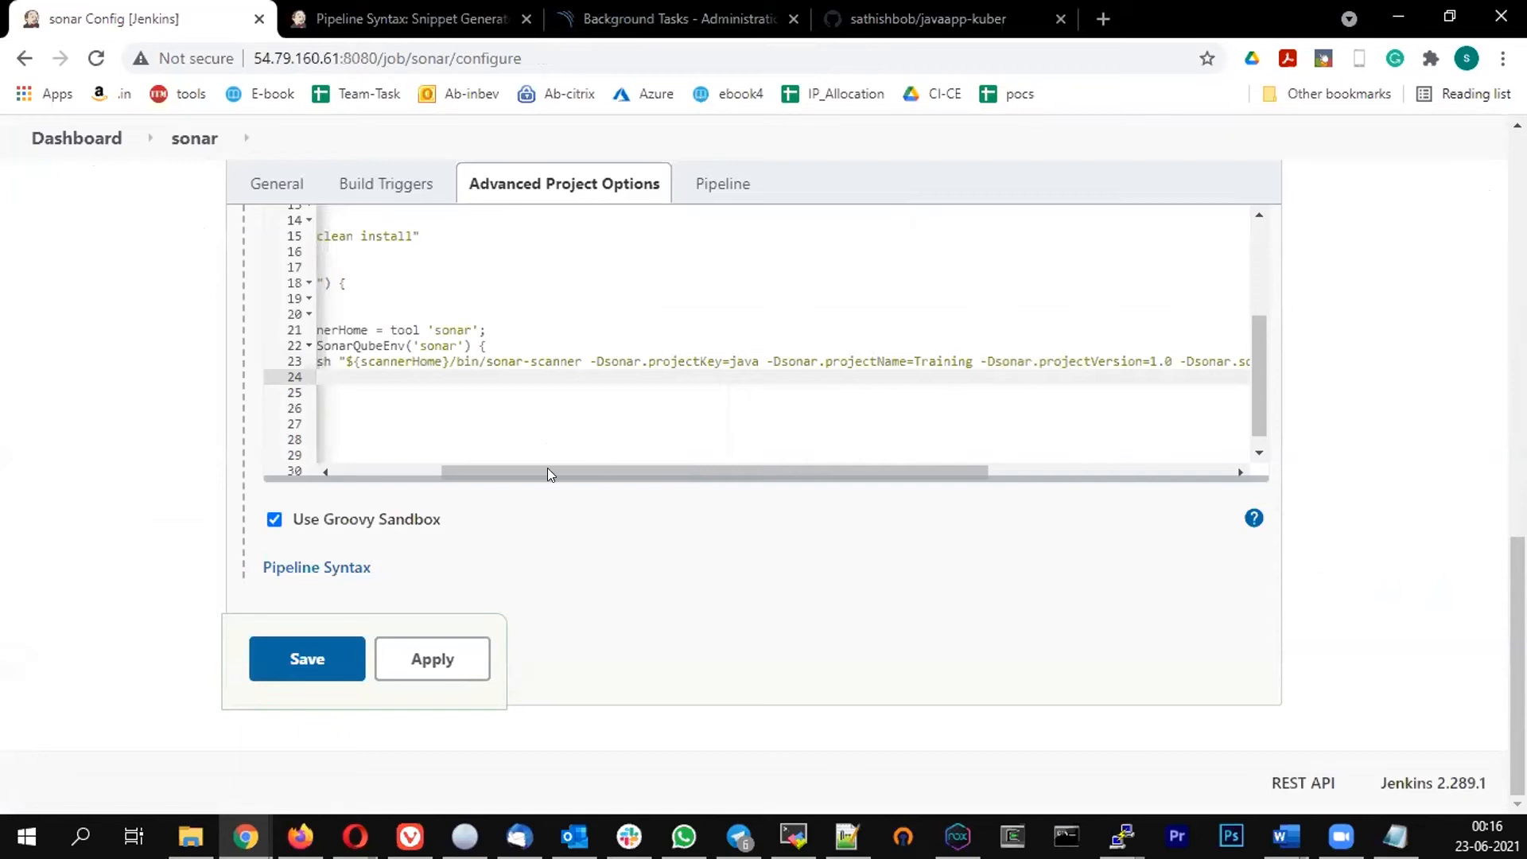
left_click(385, 474)
type("s")
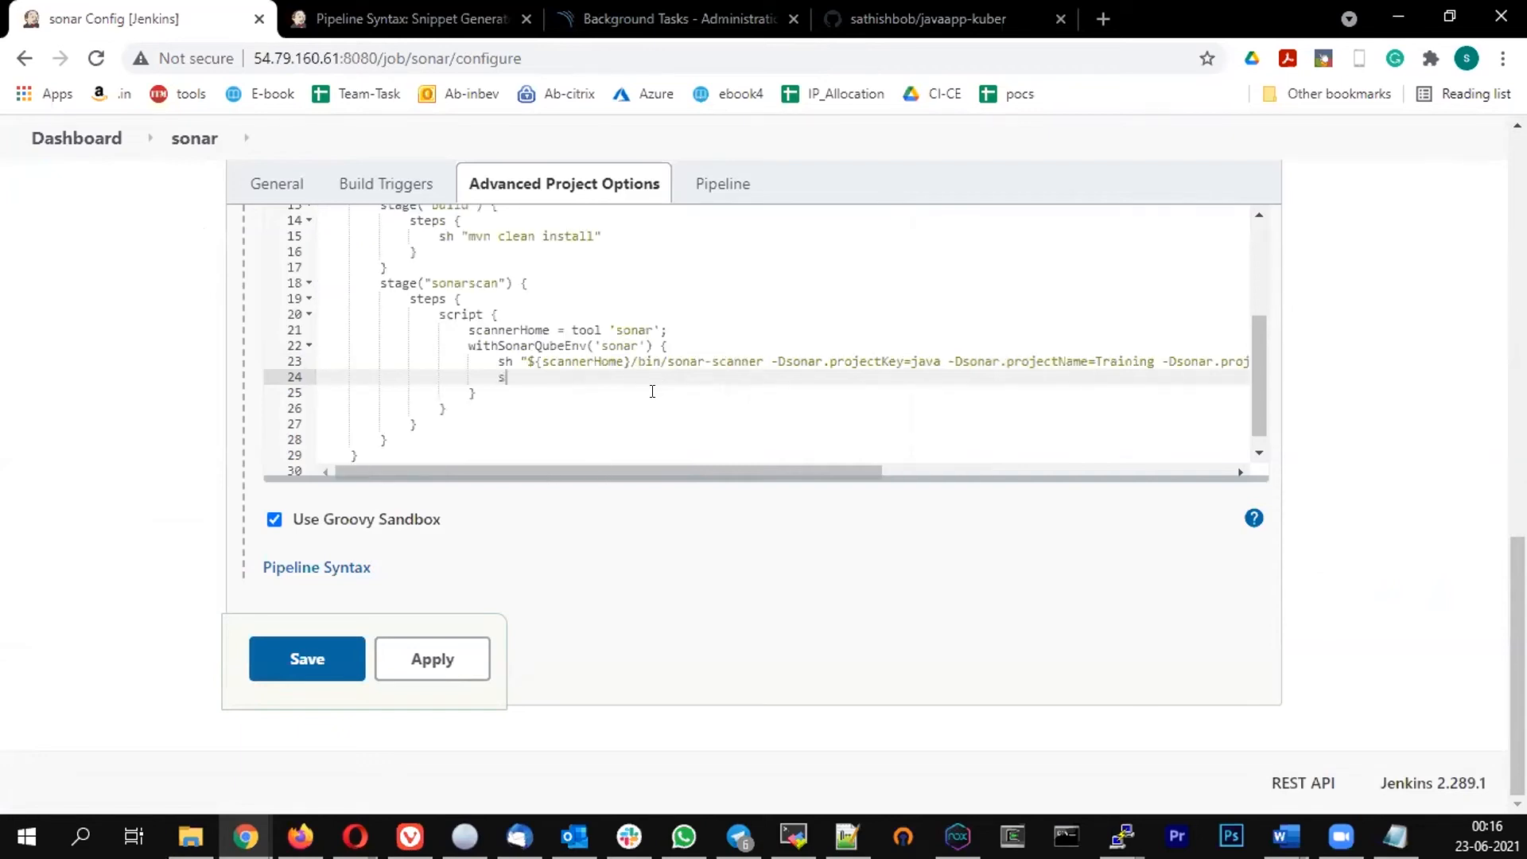
type("h \"sleep 30")
key("Down")
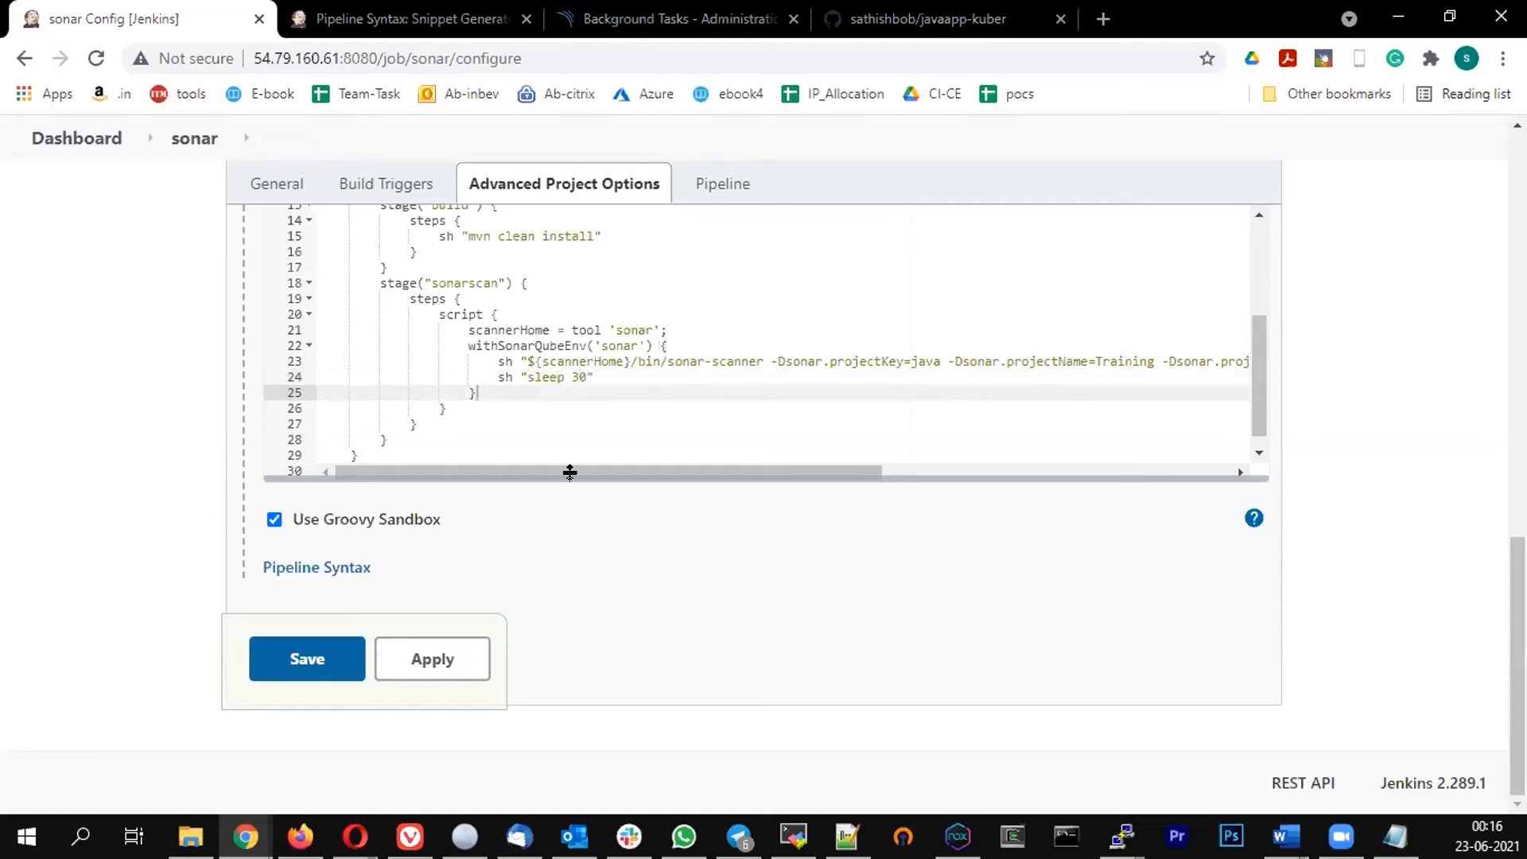
Add a new stage("qualitygate") with an empty steps block after the sonarscan stage
left_click(531, 443)
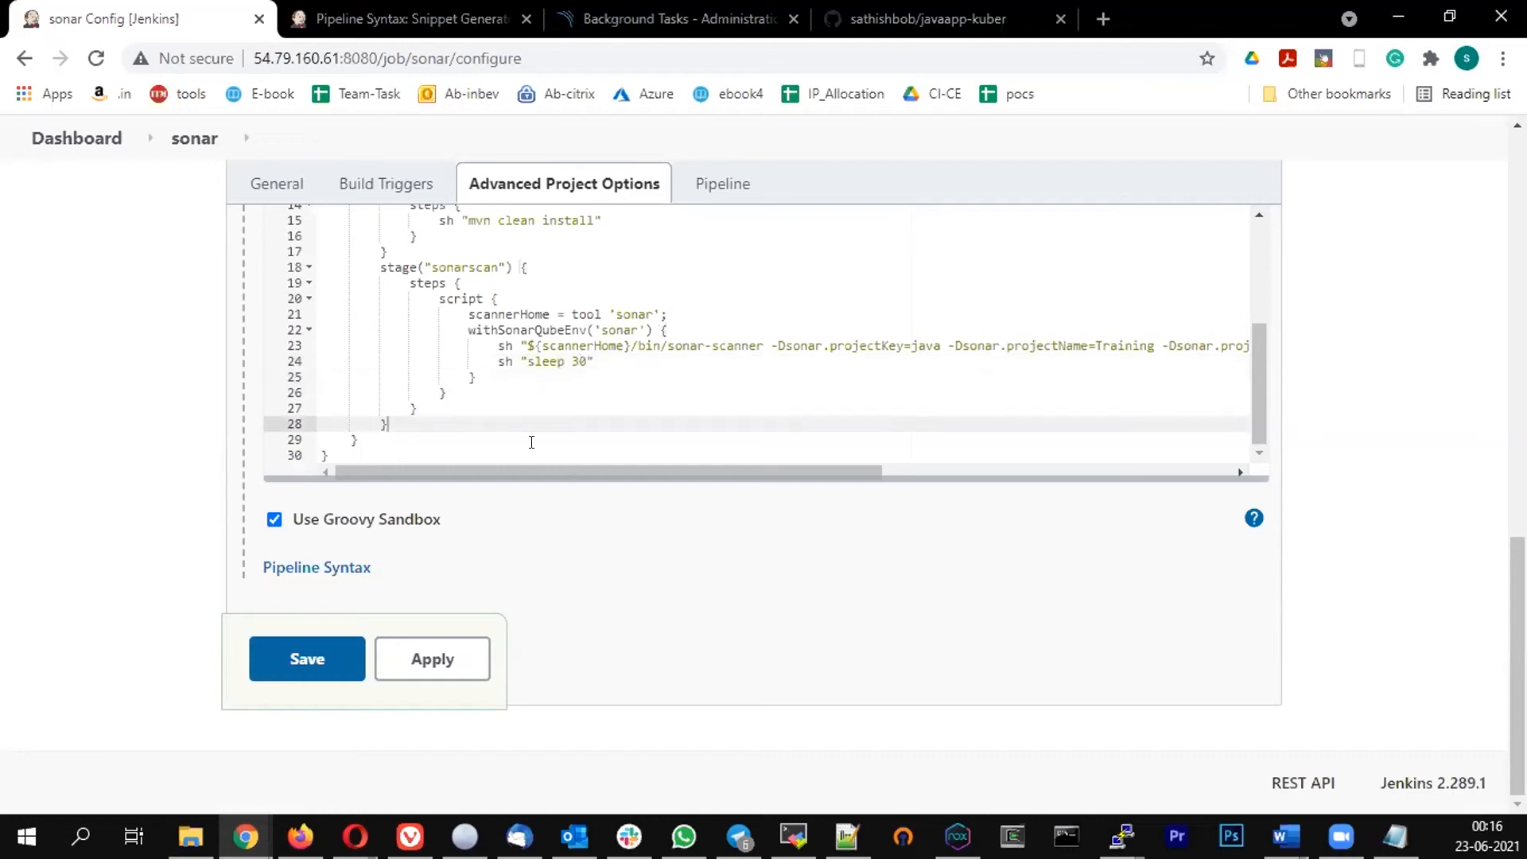
key("Return")
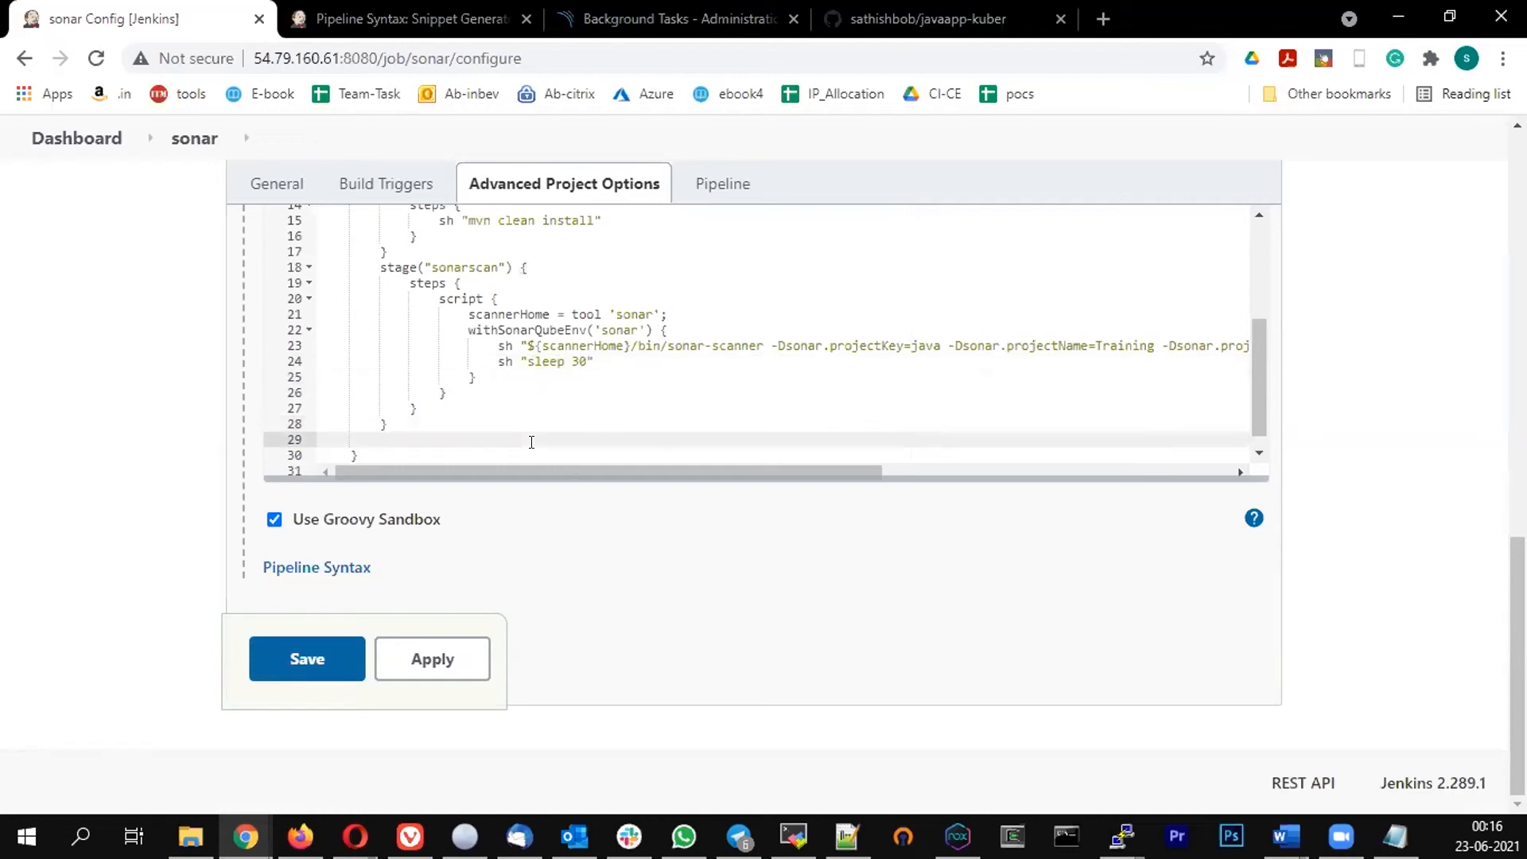
type("stage(\"qualitygate\") {")
key("Return")
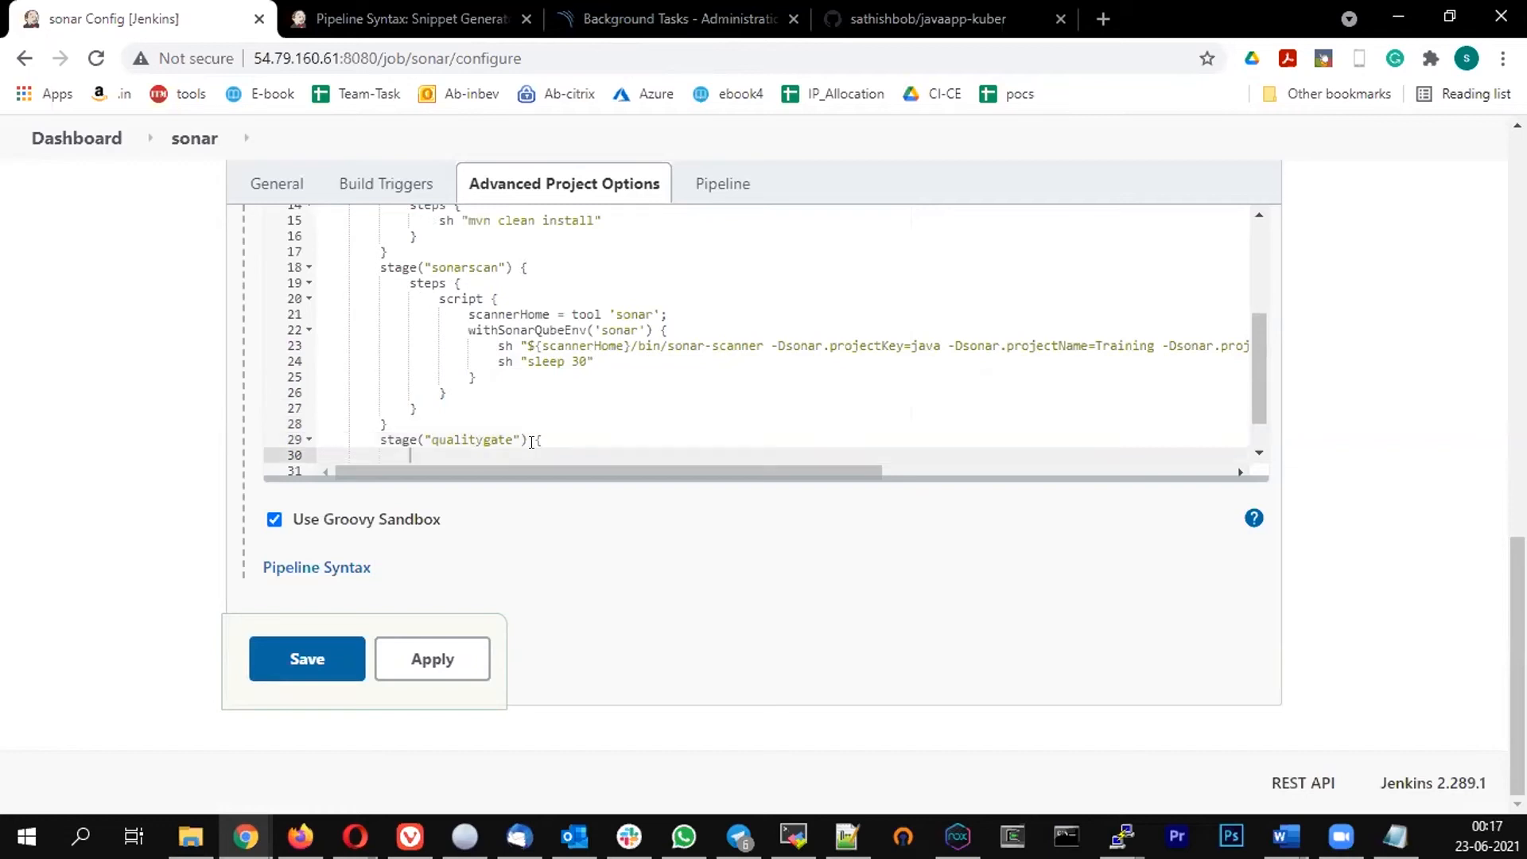
type("steps {")
key("Return")
scroll(590, 353, "down", 1)
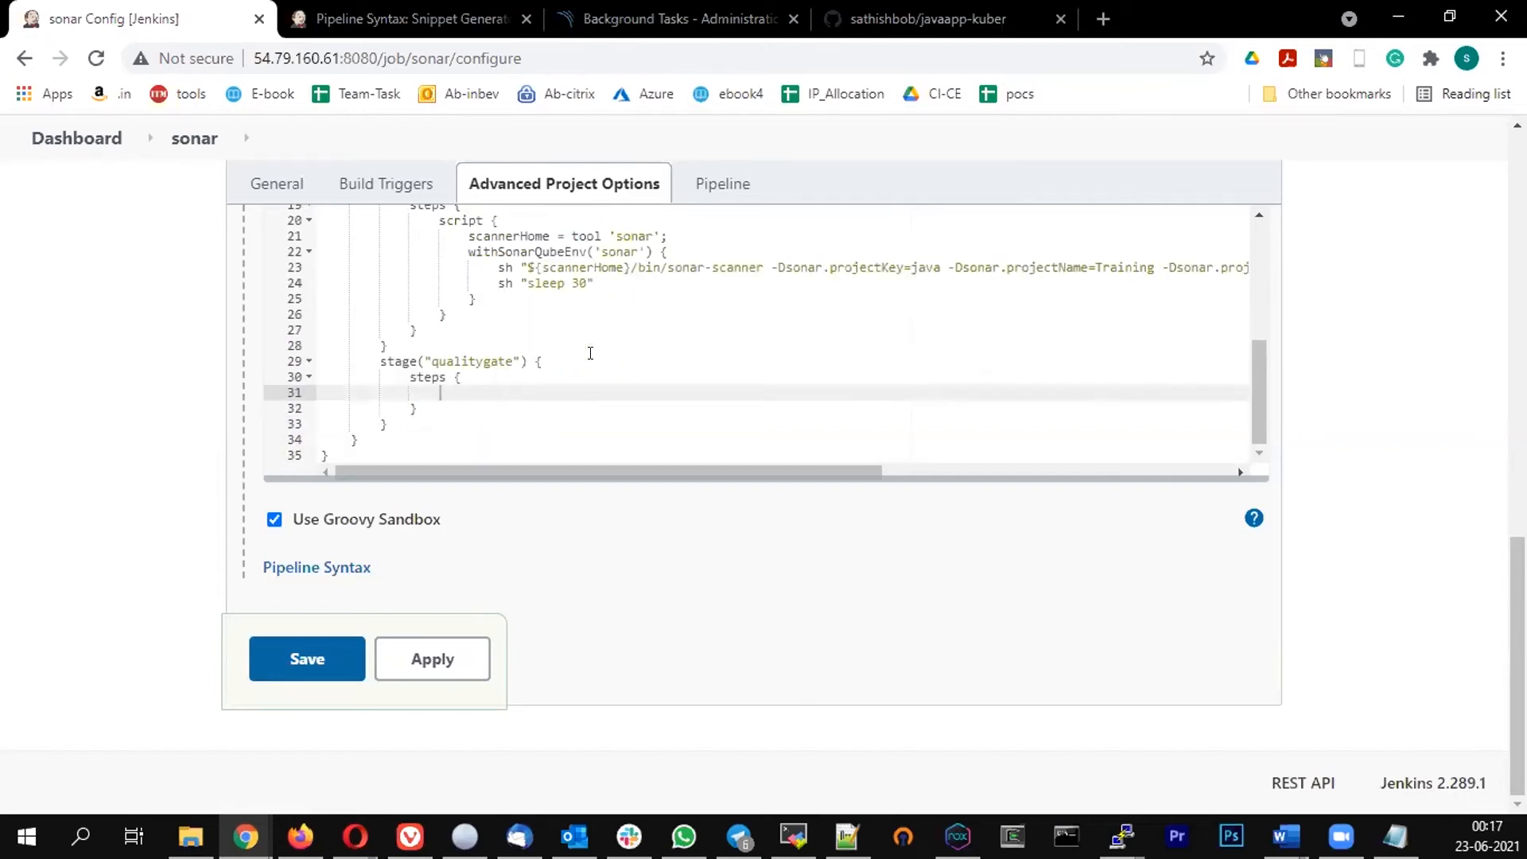
Inside the qualitygate steps, open a timeout(time: 3, unit: 'MINUTES') block
type("time")
key("BackSpace")
type("our")
key("BackSpace")
type("t (time: 3, unit: 'MIN")
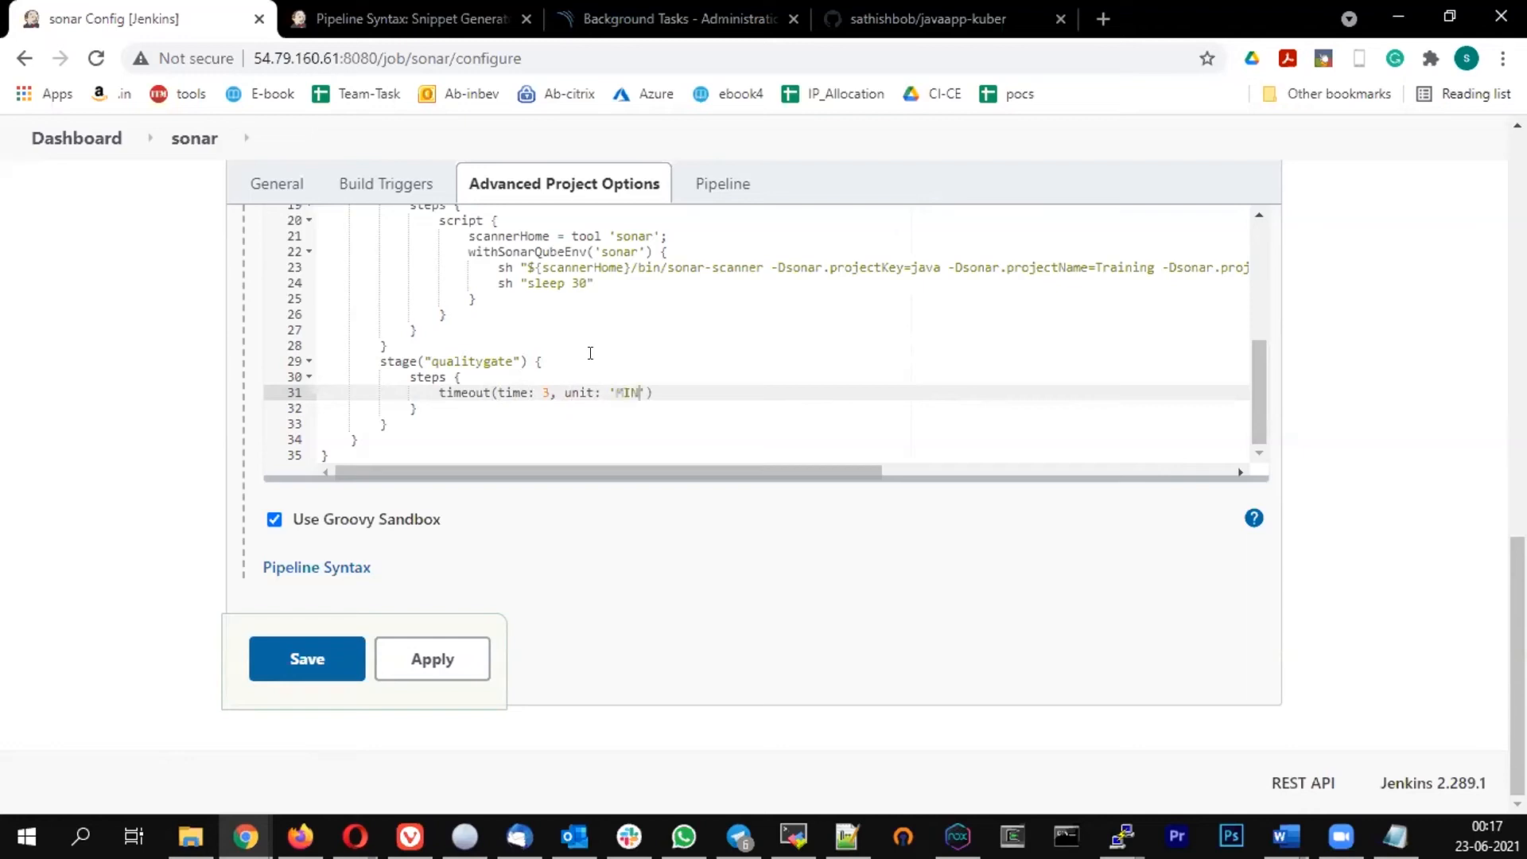
type("UTES")
key("End")
type("{")
key("Return")
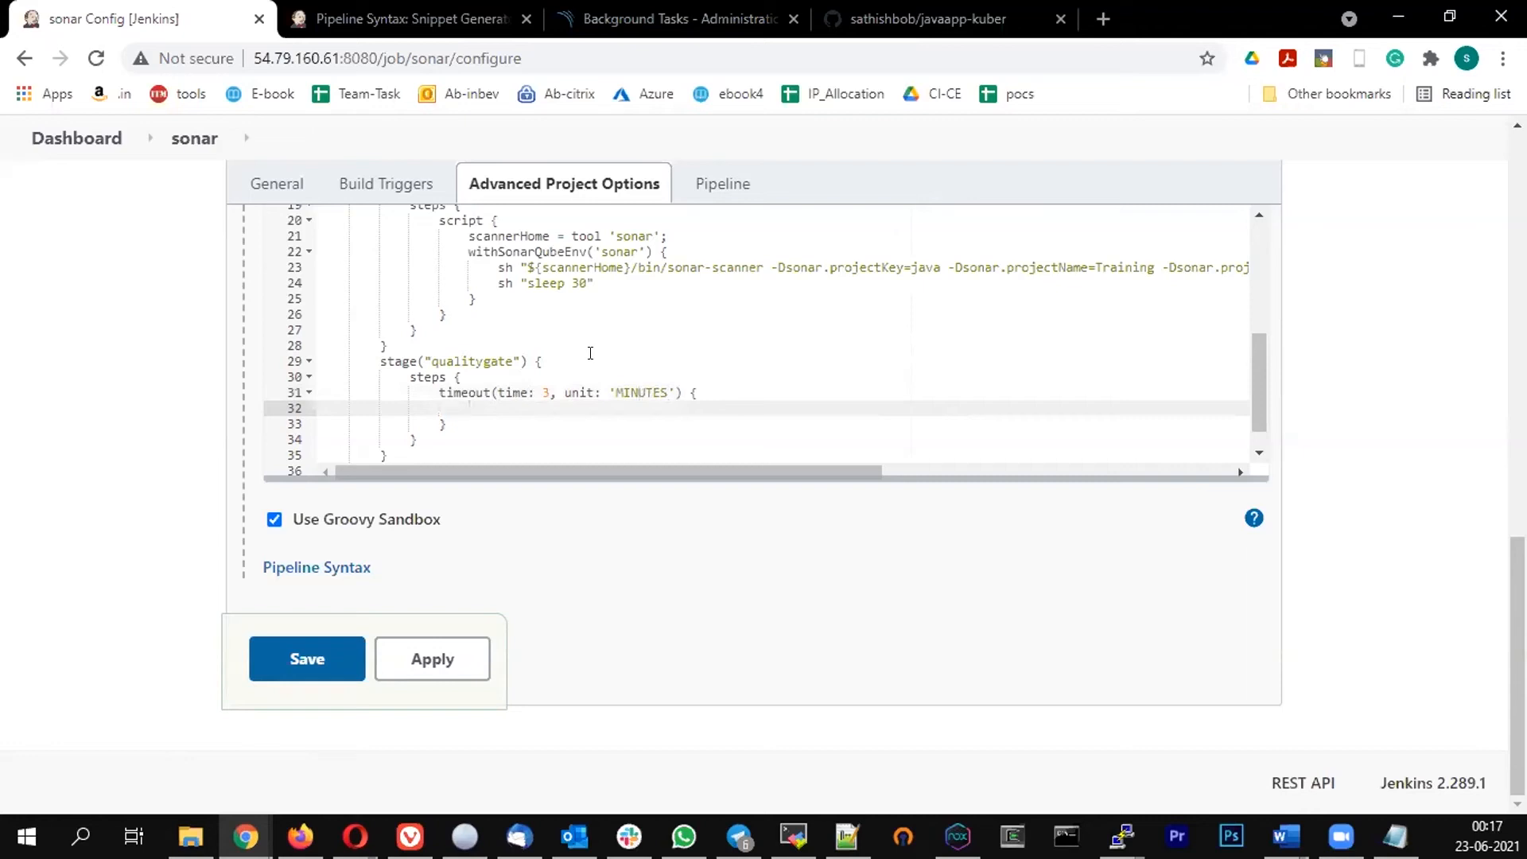
Add waitForQualityGate abortPipeline: true inside the timeout block and save the pipeline configuration
type("waitForQualityGate abort")
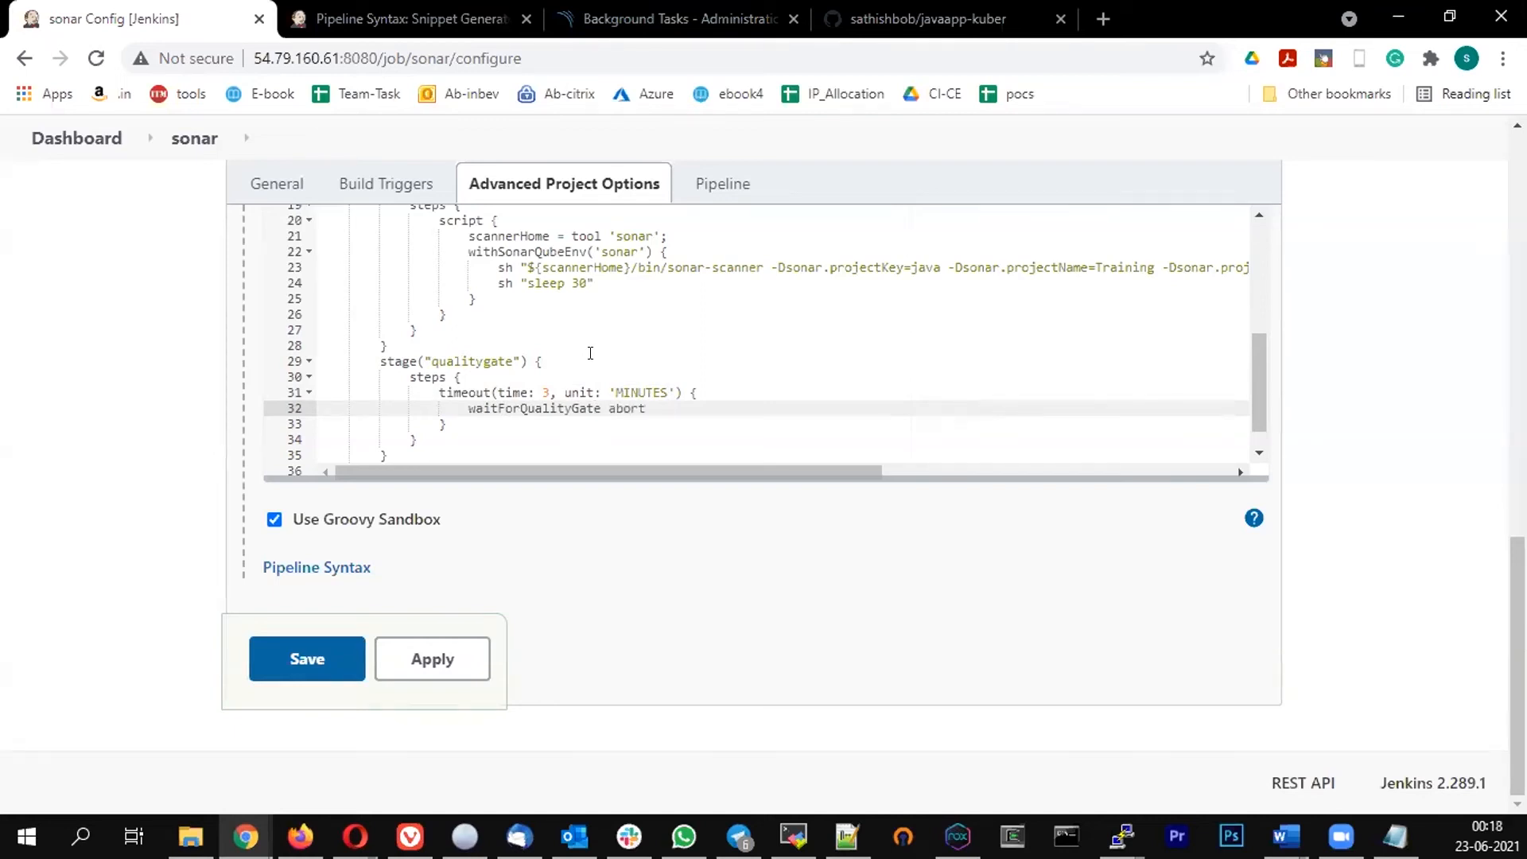
type("Pipeline: true")
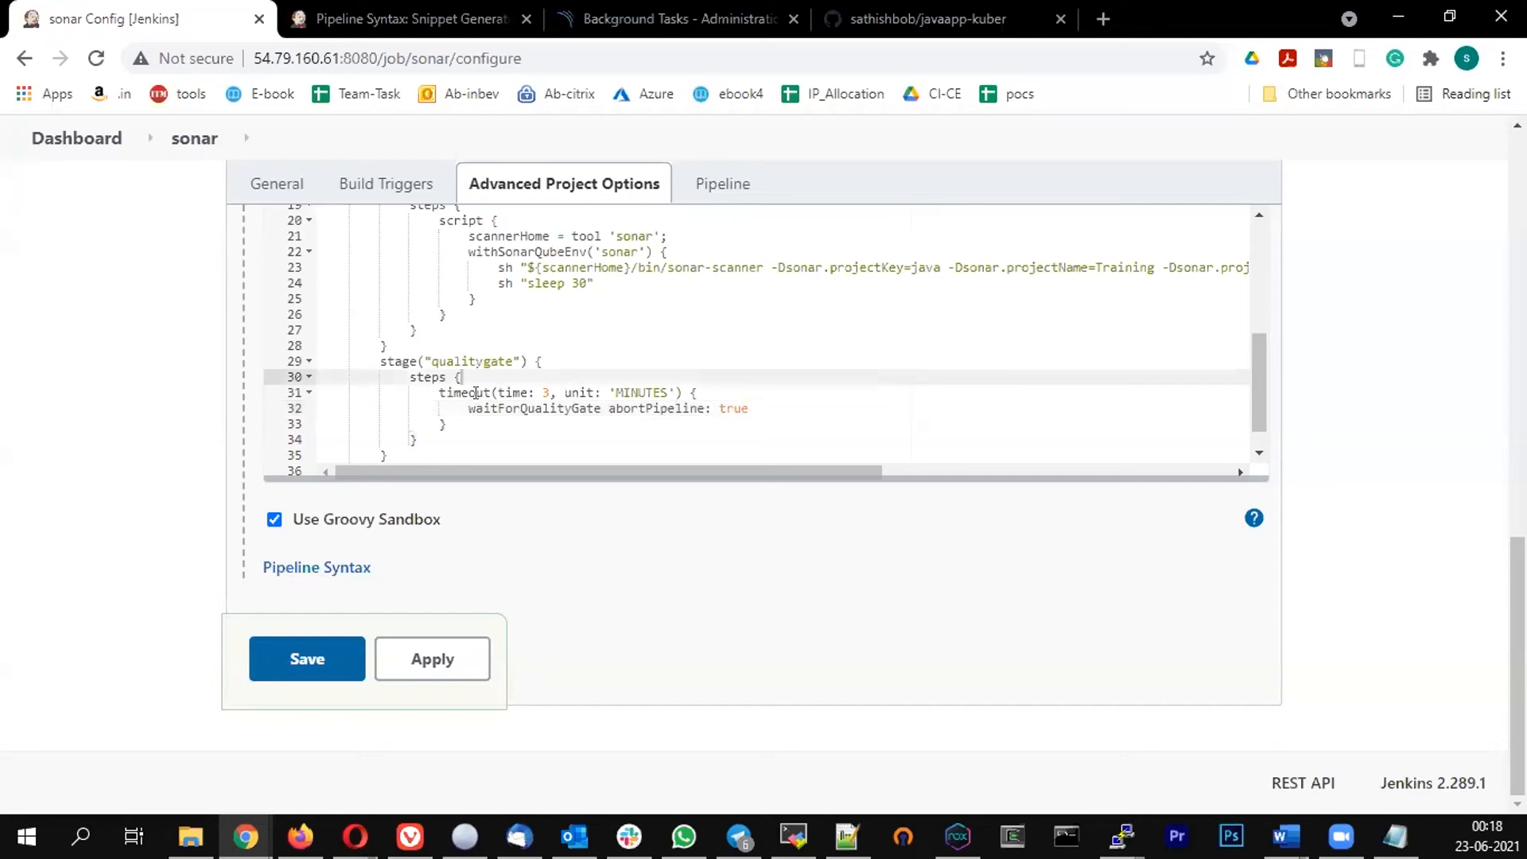
left_click(580, 408)
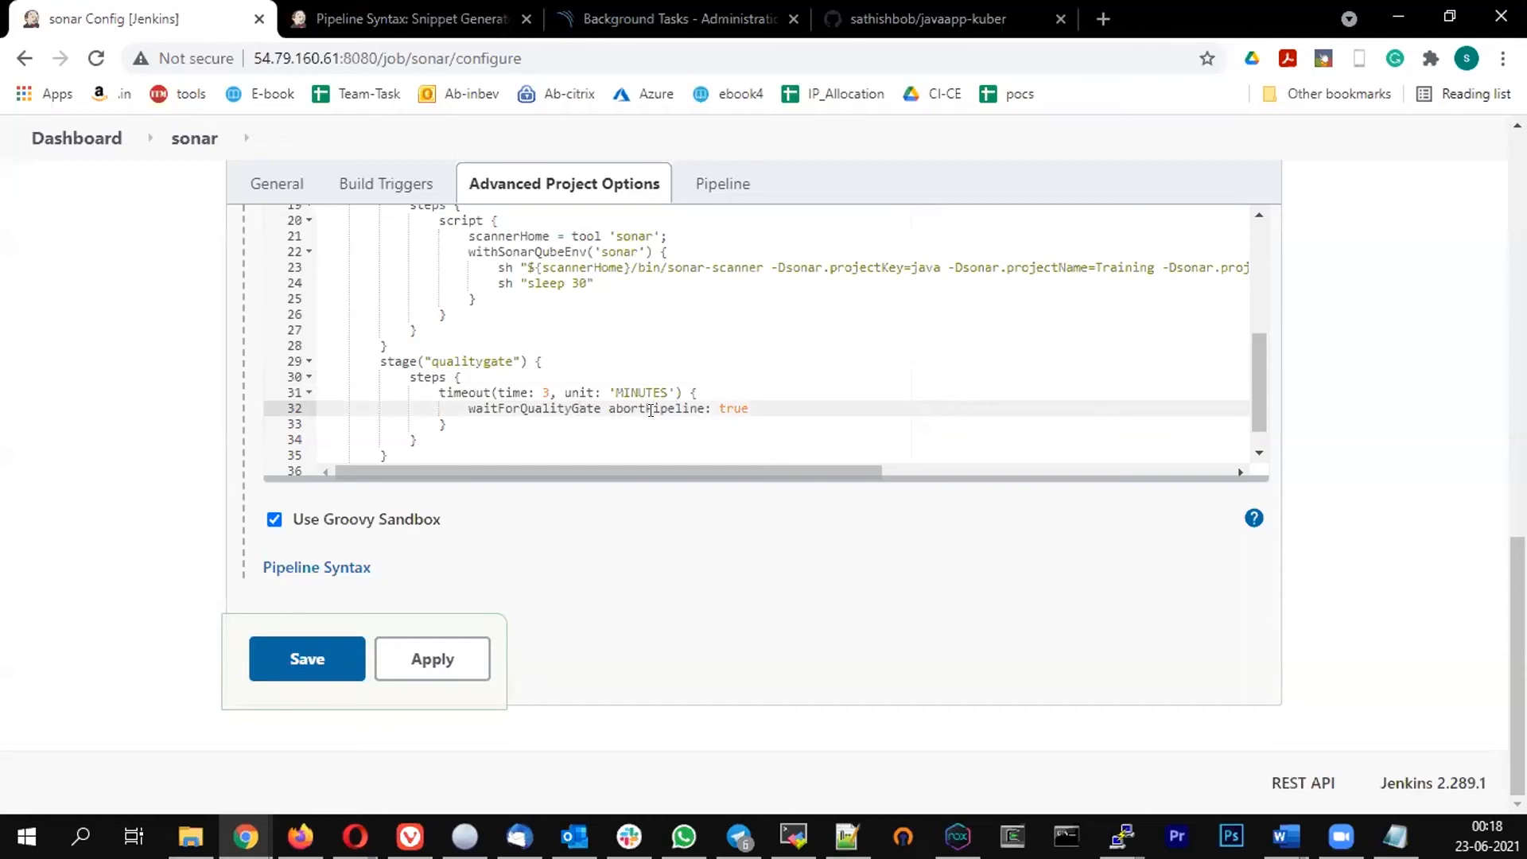
left_click(314, 660)
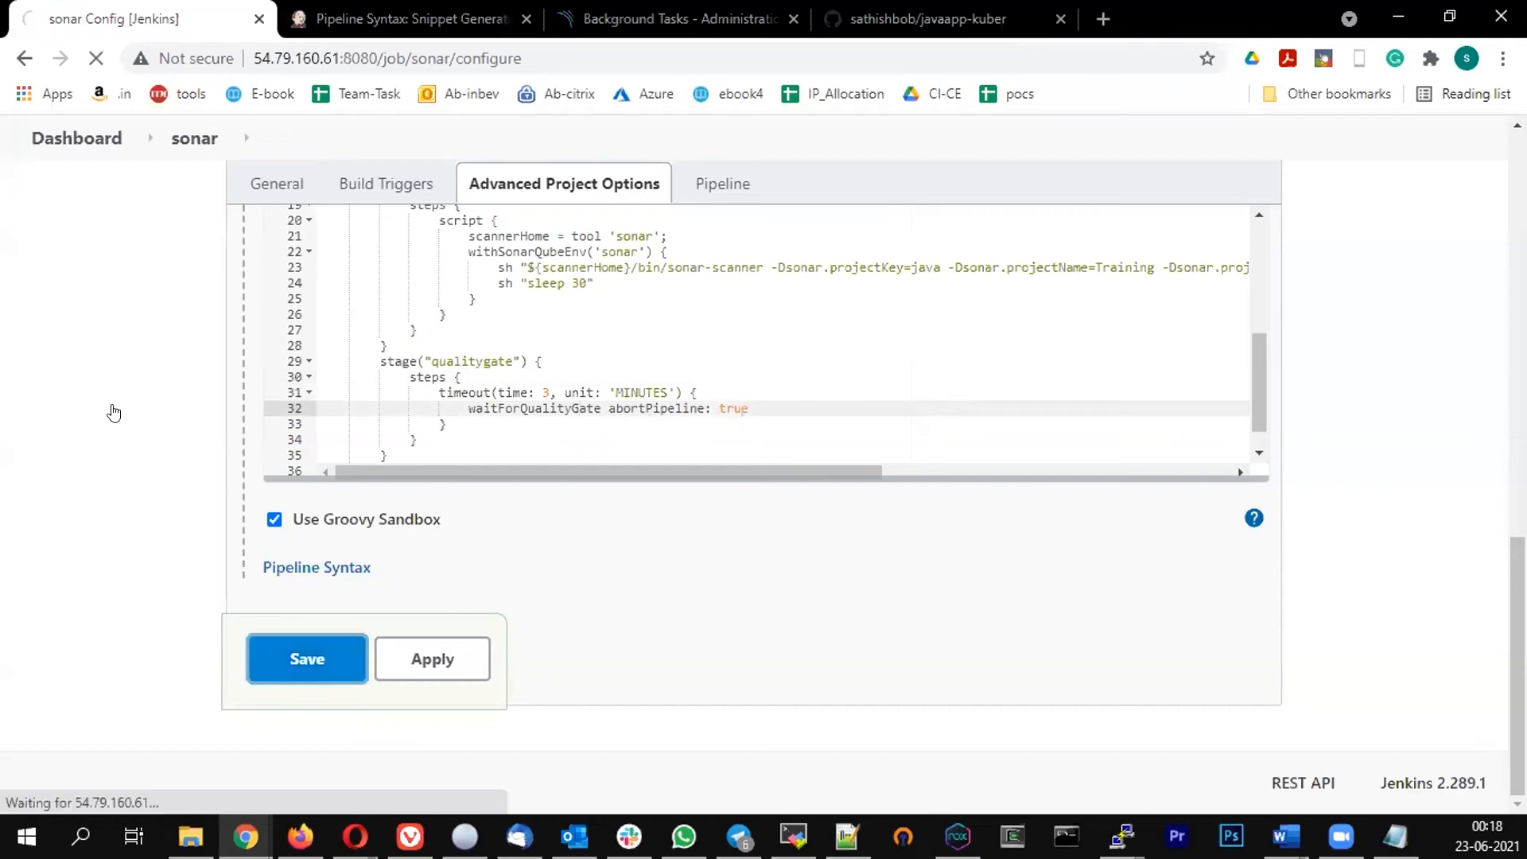
Trigger a new build of the sonar pipeline and follow its stage progress
left_click(113, 415)
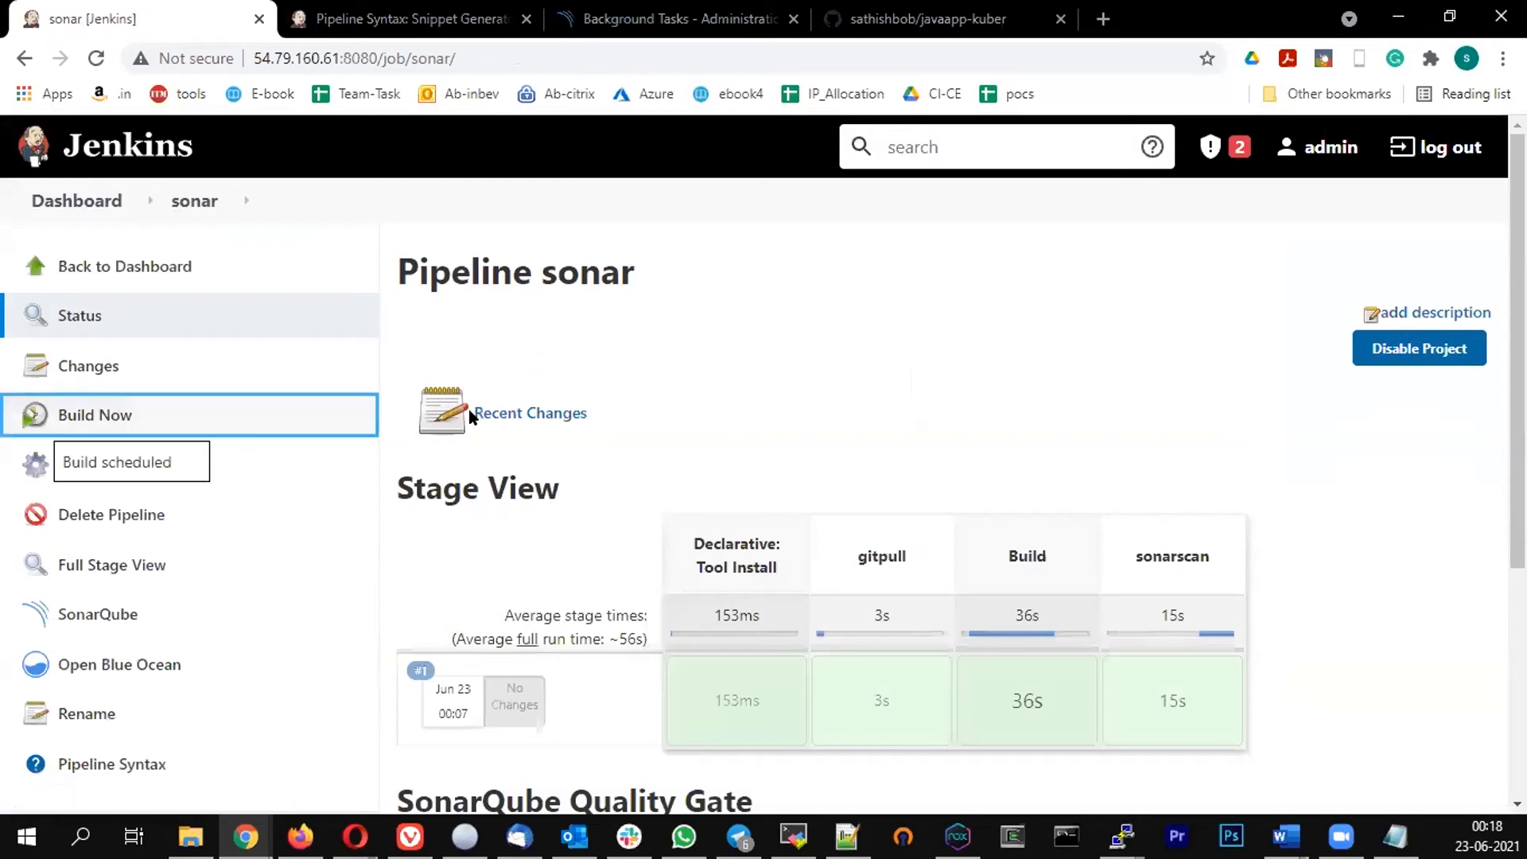
scroll(495, 438, "down", 1)
scroll(494, 437, "down", 1)
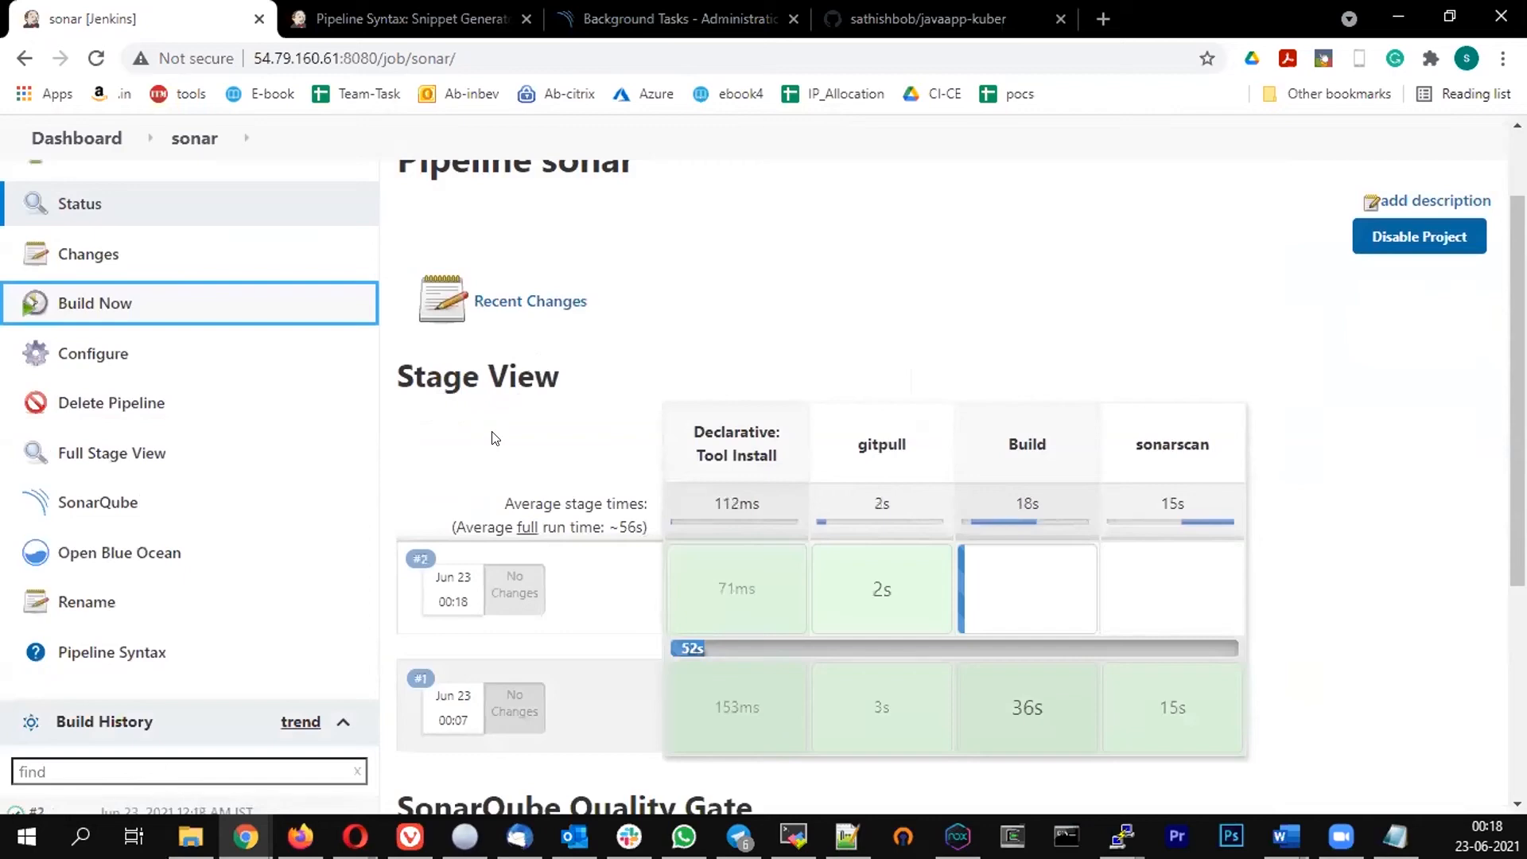
scroll(495, 438, "down", 1)
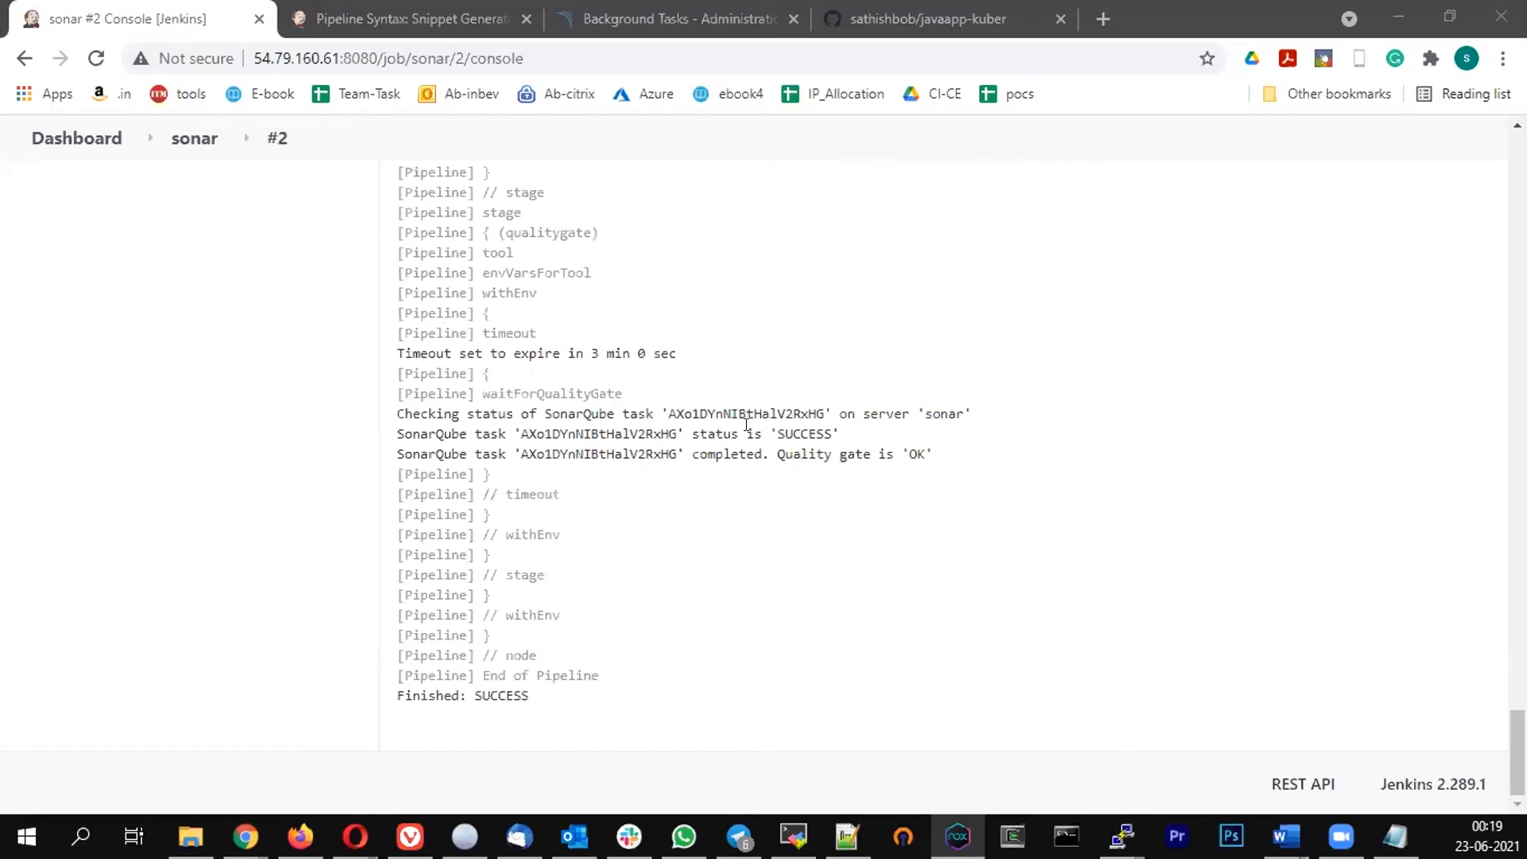
Examine the SonarQube task status and quality gate lines in the build's console output
left_click_drag(840, 455, 940, 430)
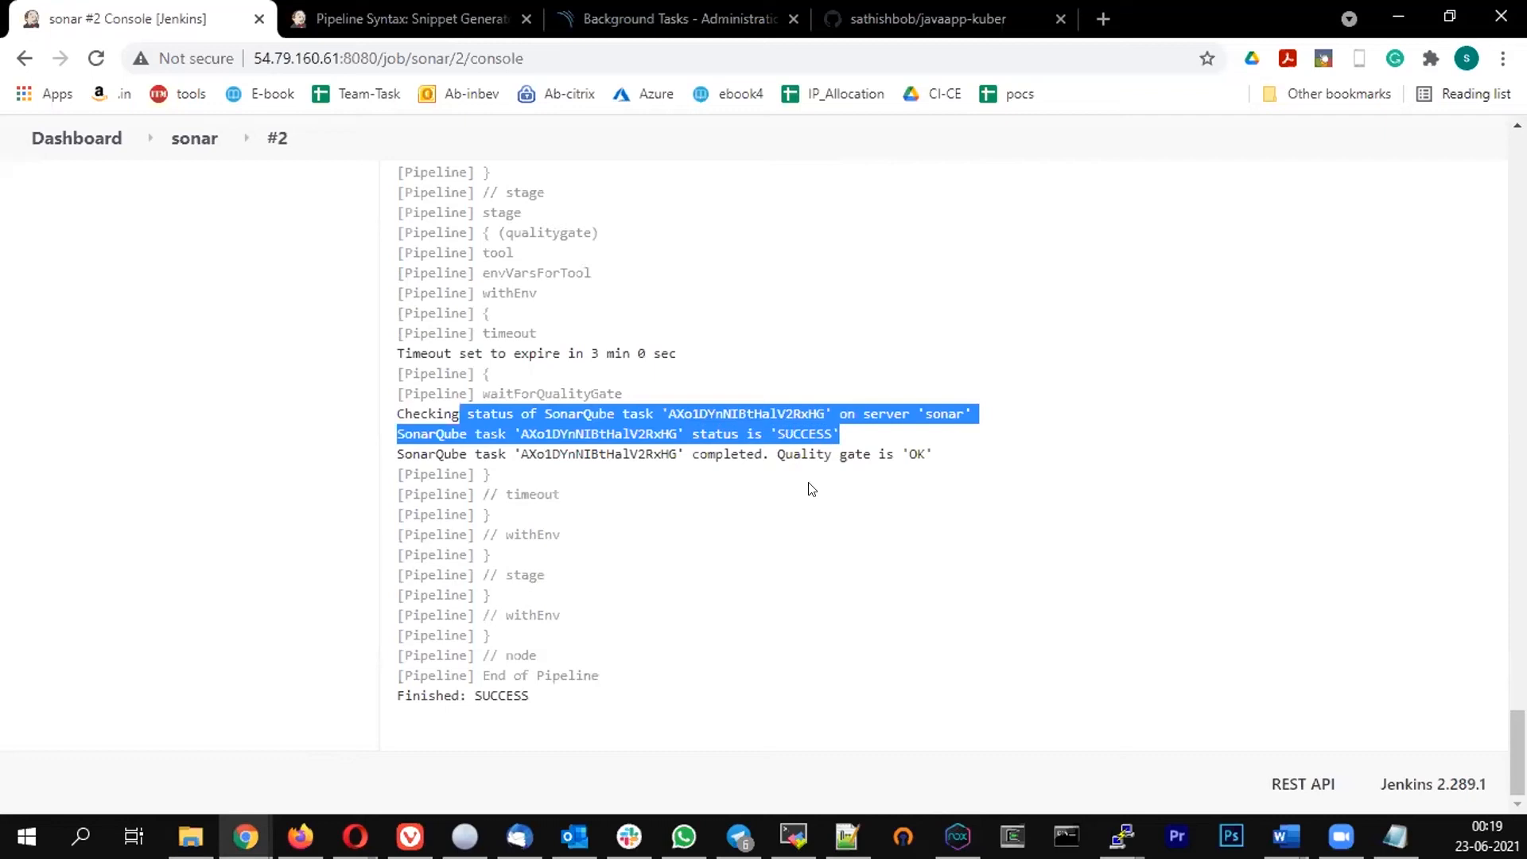
double_click(804, 434)
left_click(861, 479)
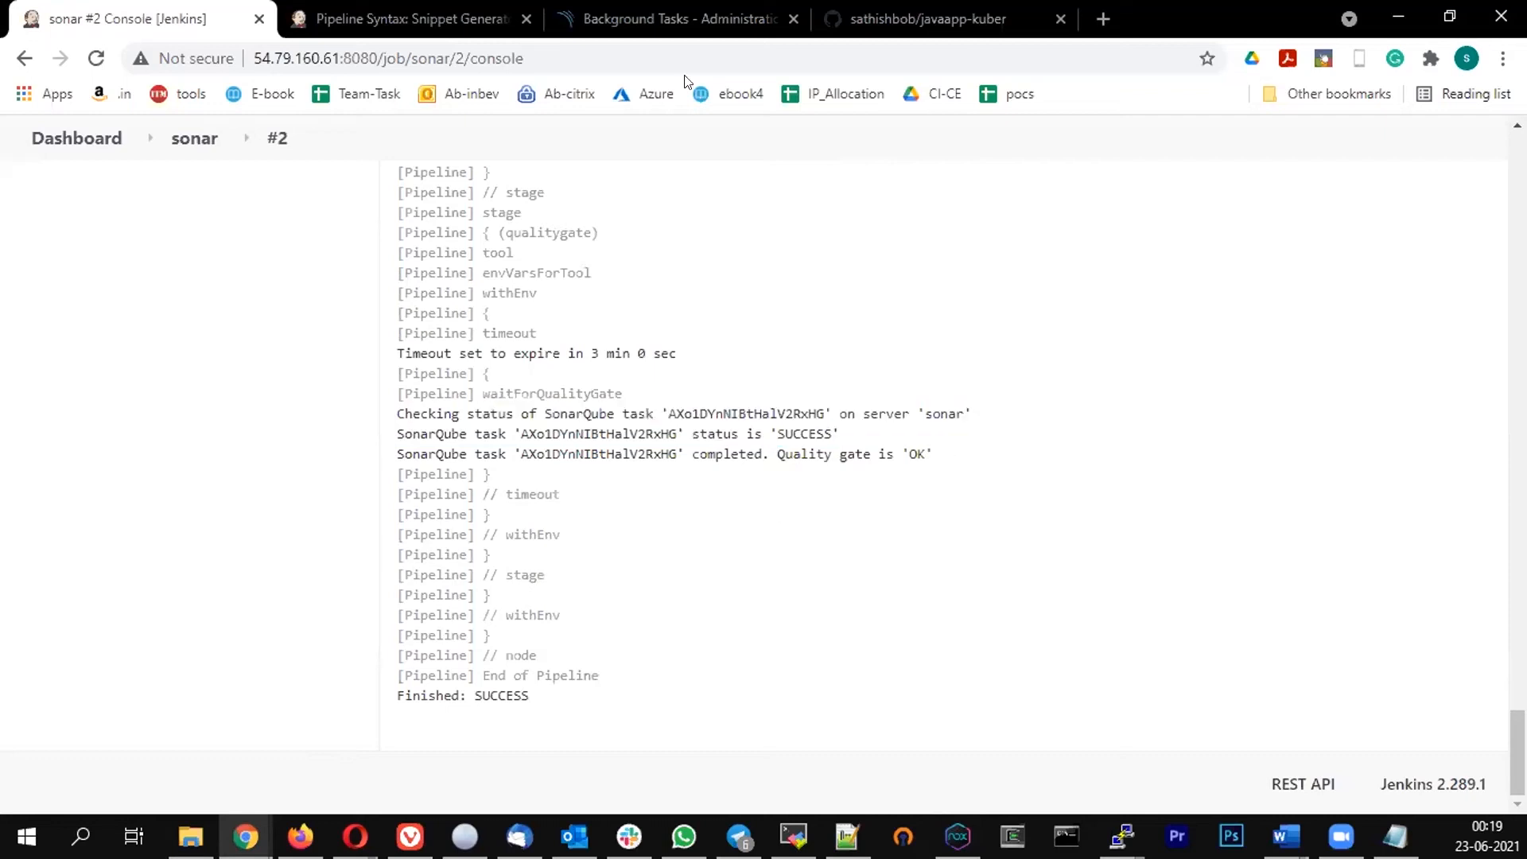
Open the sonar job's configuration and select the entire pipeline script
left_click(168, 138)
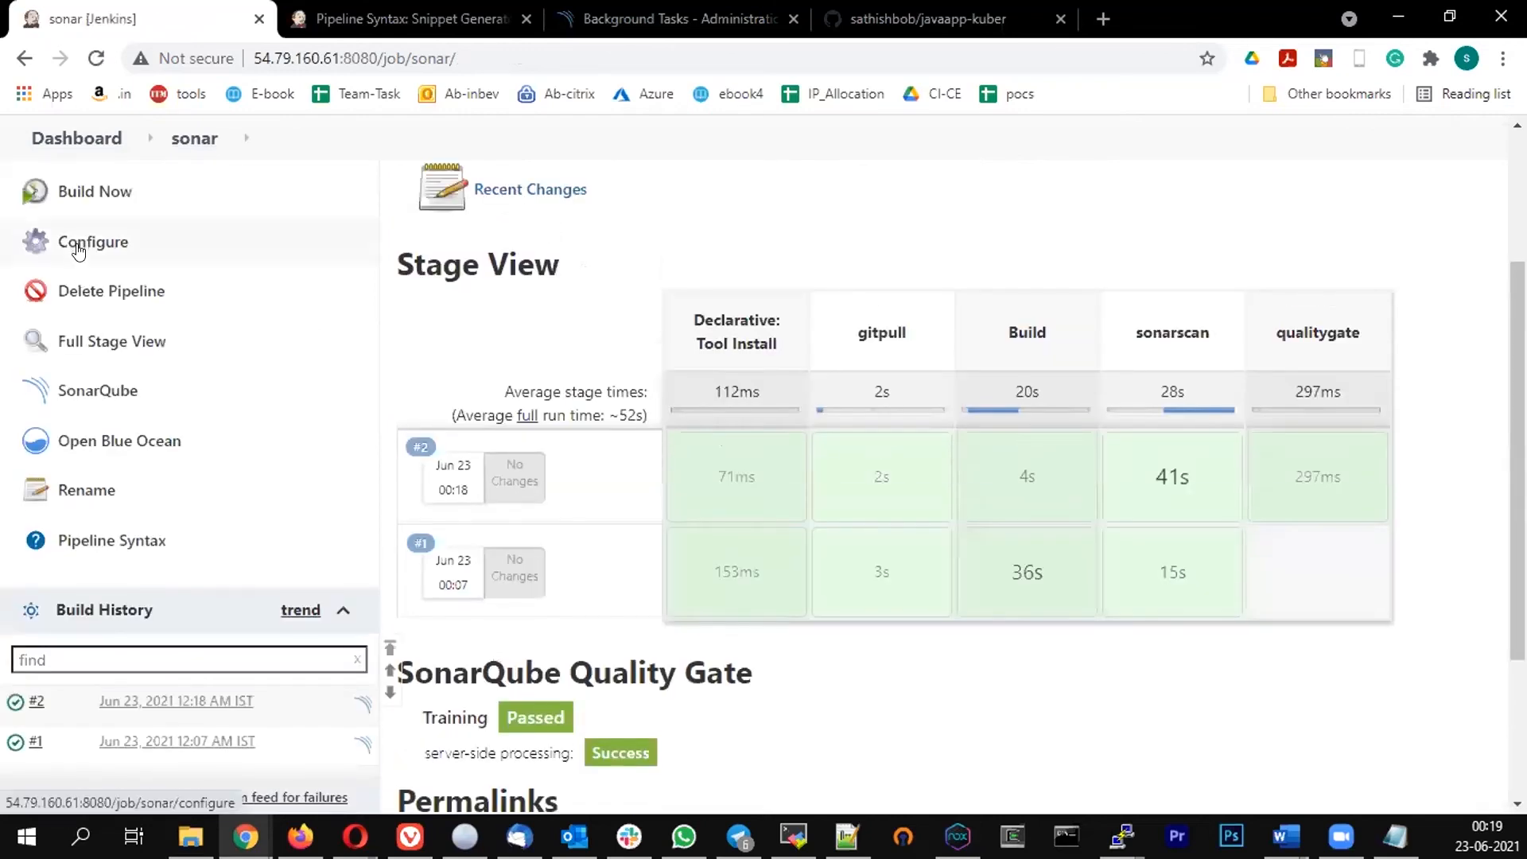
left_click(83, 240)
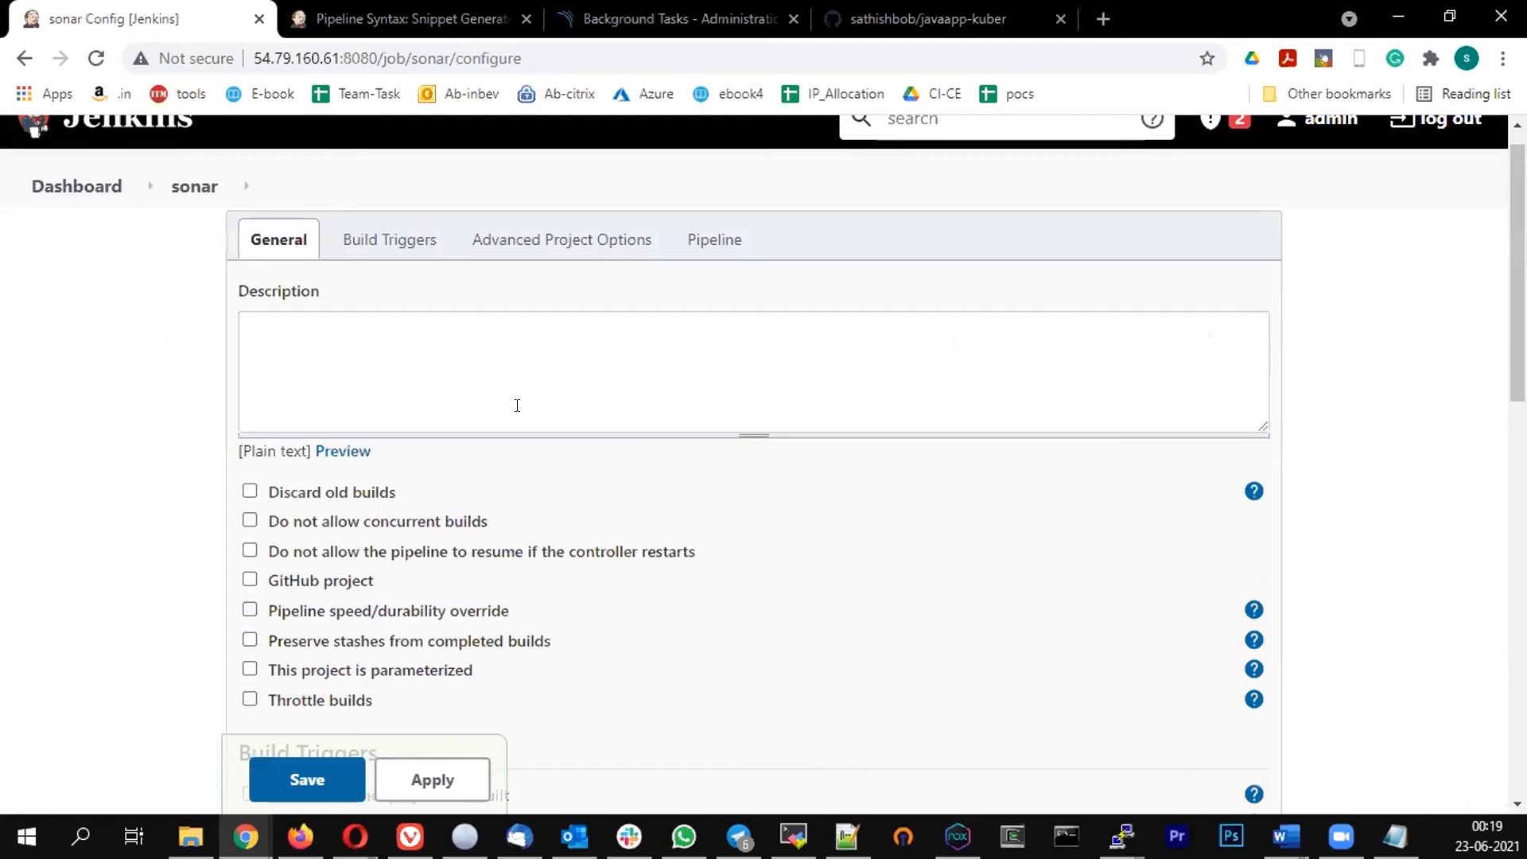
scroll(518, 402, "down", 10)
key("ctrl+a")
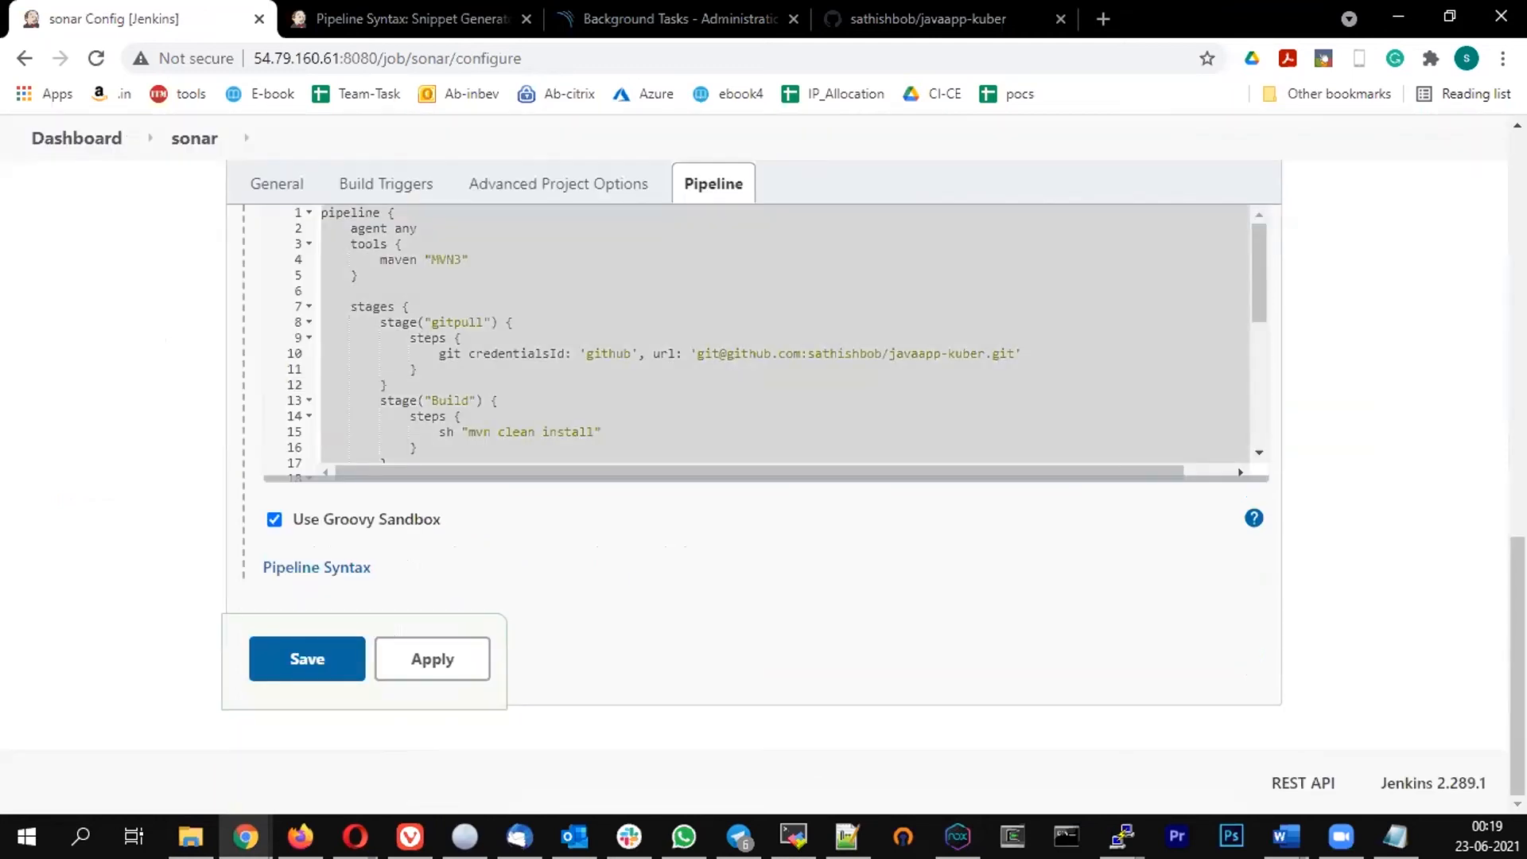
key("alt+Tab")
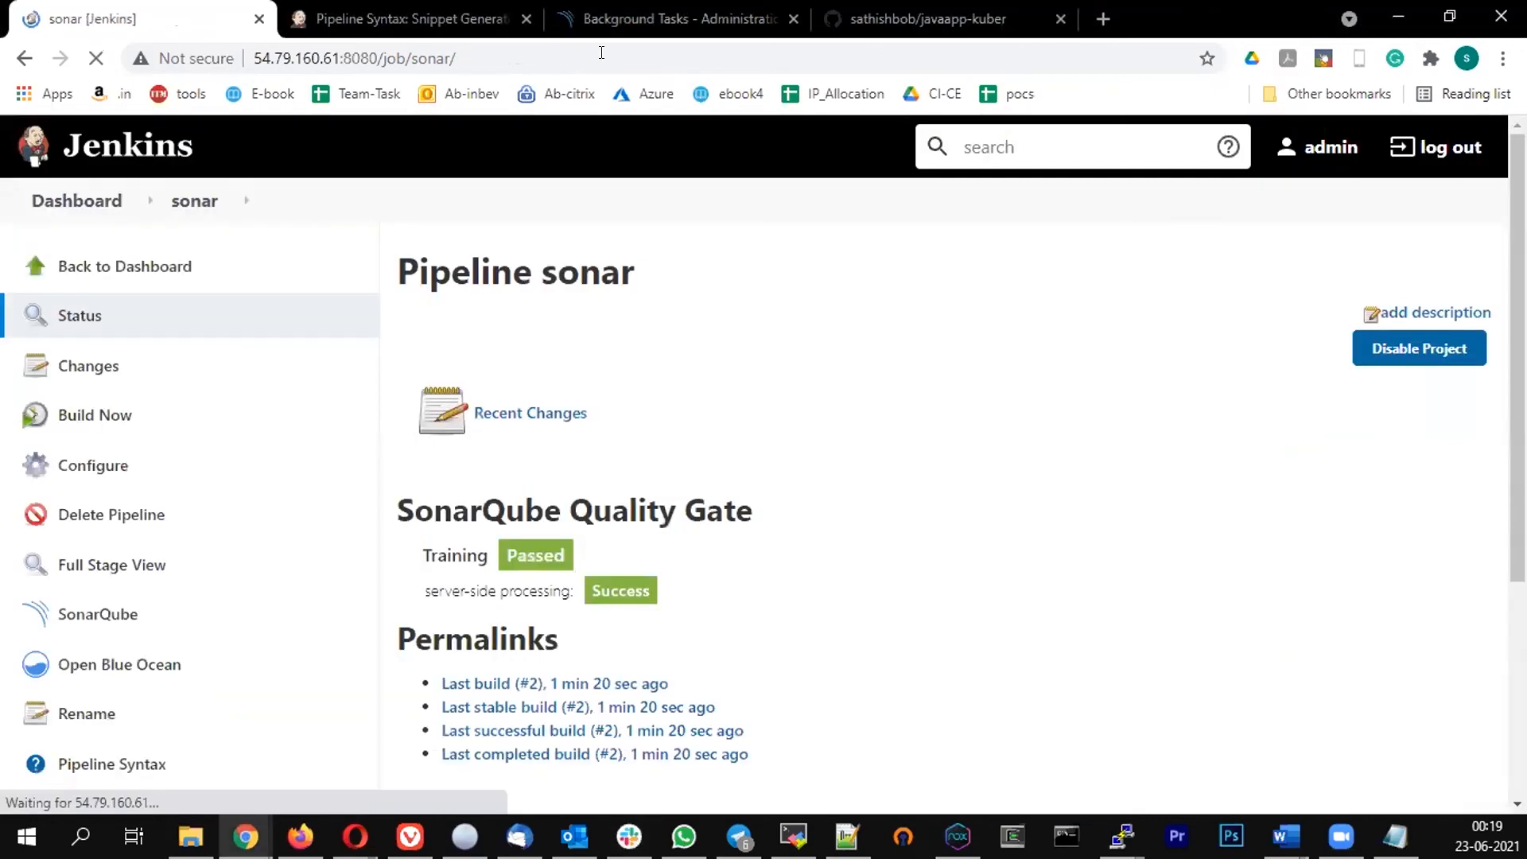
Open SonarQube's Quality Gates page and review the Sonar way gate conditions
left_click(629, 18)
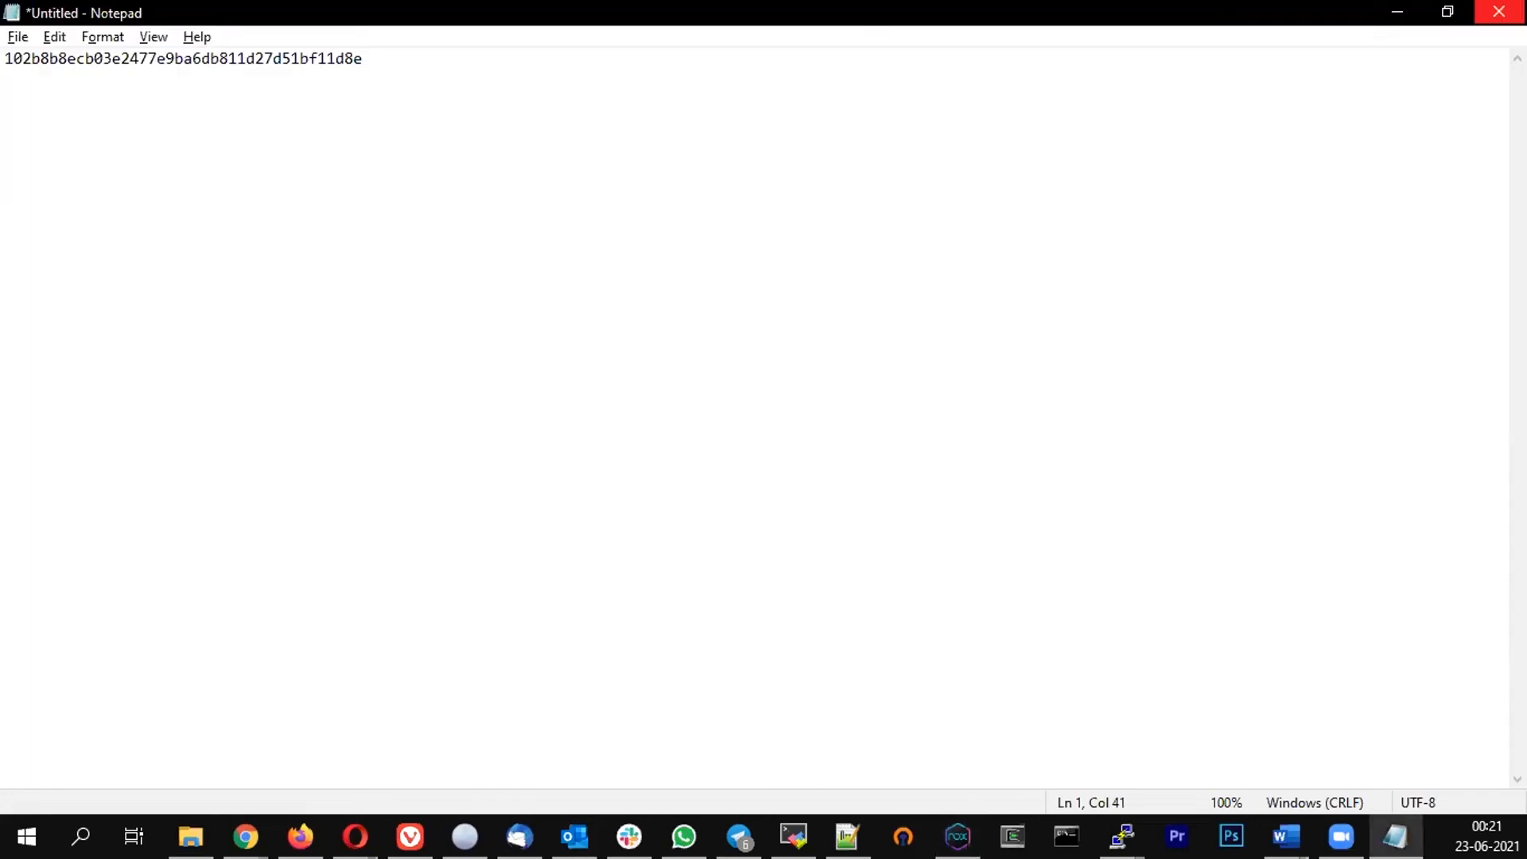
left_click(1398, 11)
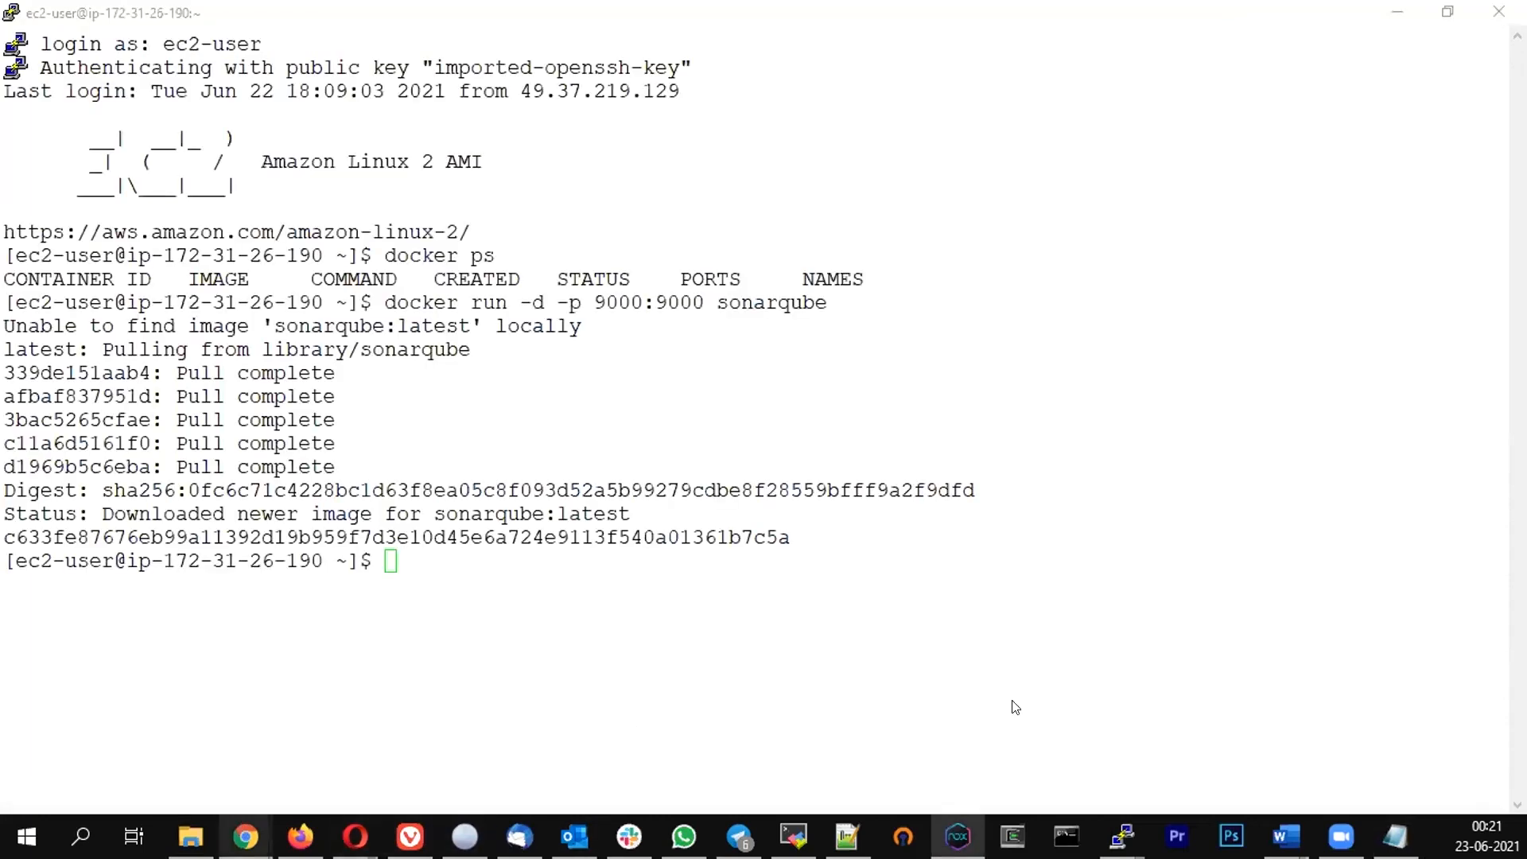
left_click(1312, 750)
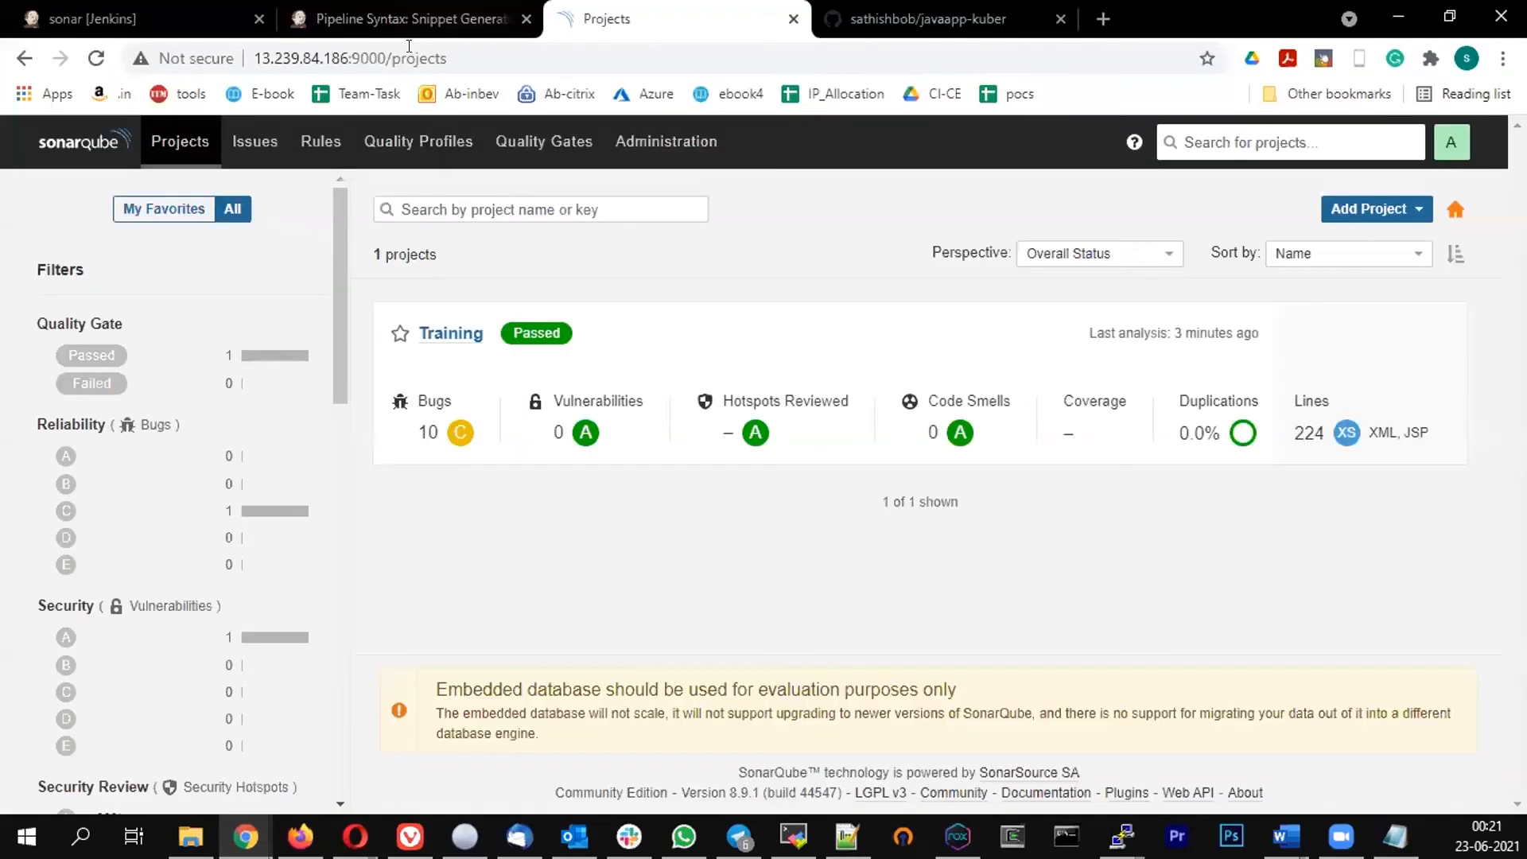
left_click(410, 30)
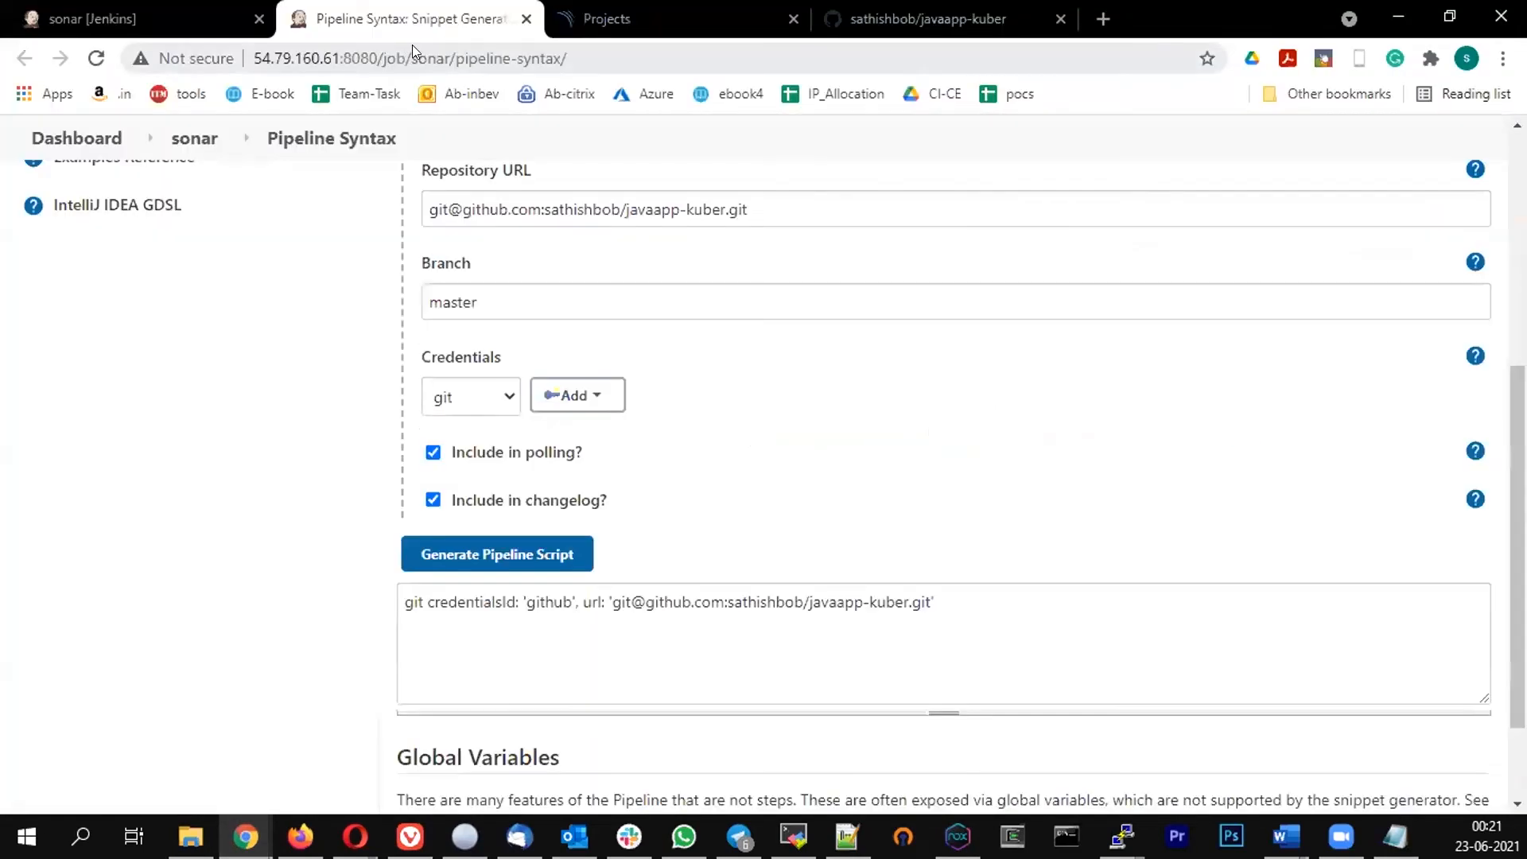
left_click(654, 10)
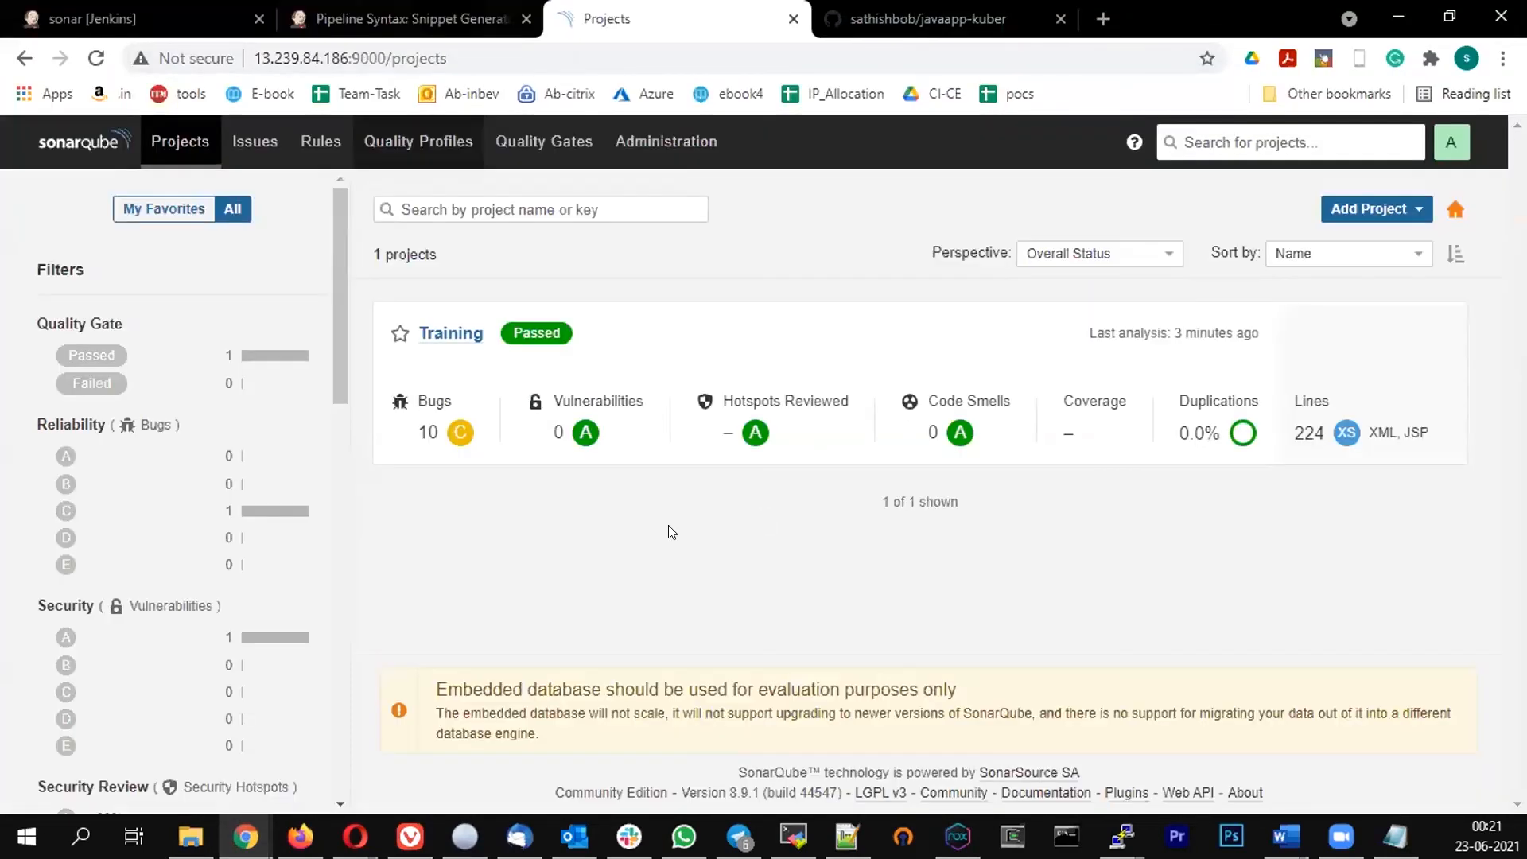
left_click(530, 159)
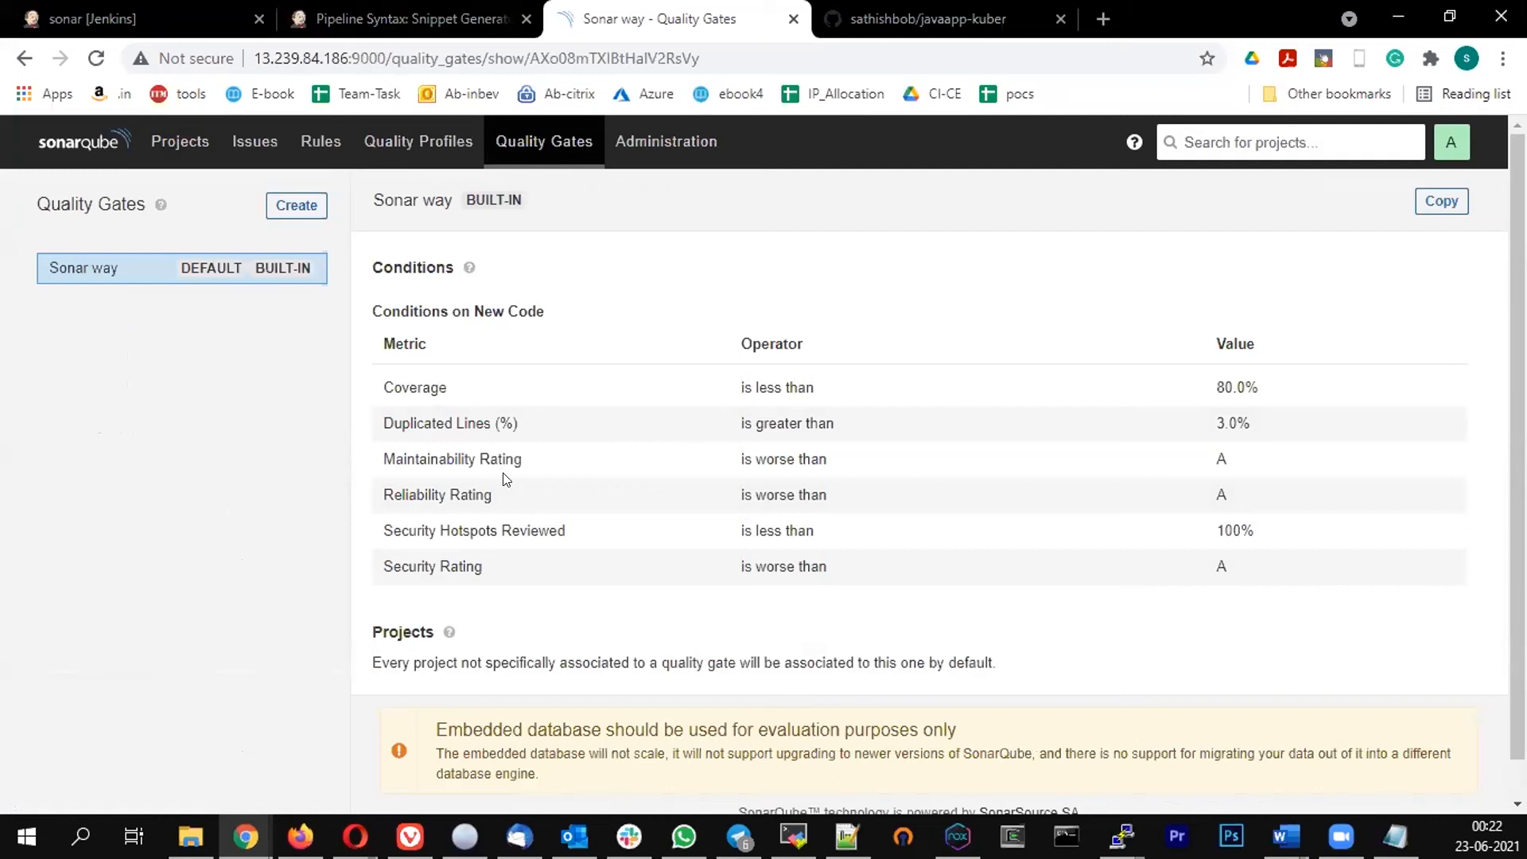
Create a new quality gate named java
left_click_drag(409, 309, 529, 322)
left_click_drag(604, 368, 832, 640)
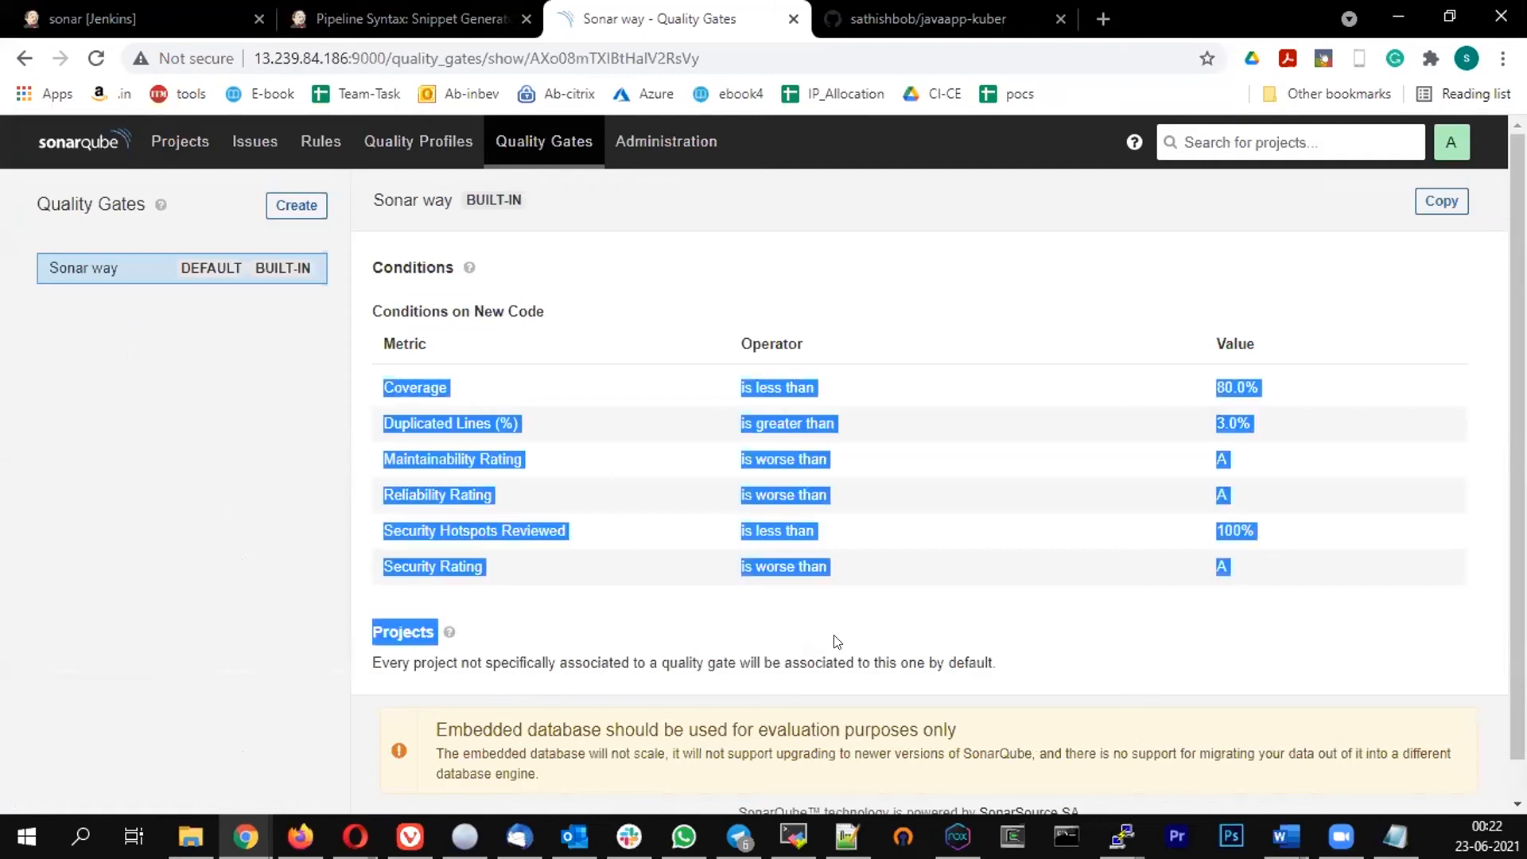
left_click(202, 478)
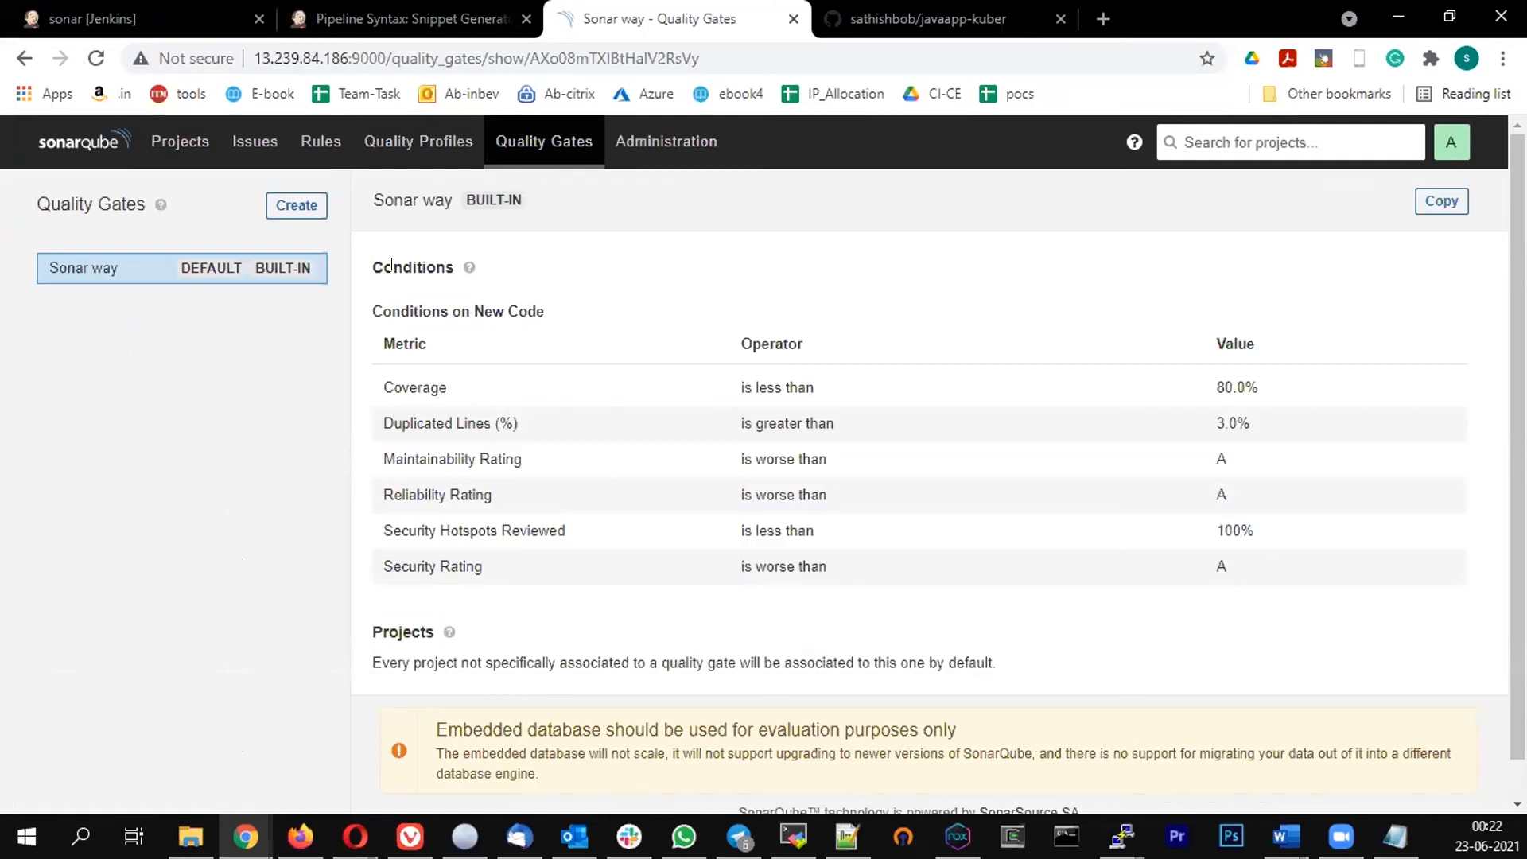
left_click(295, 207)
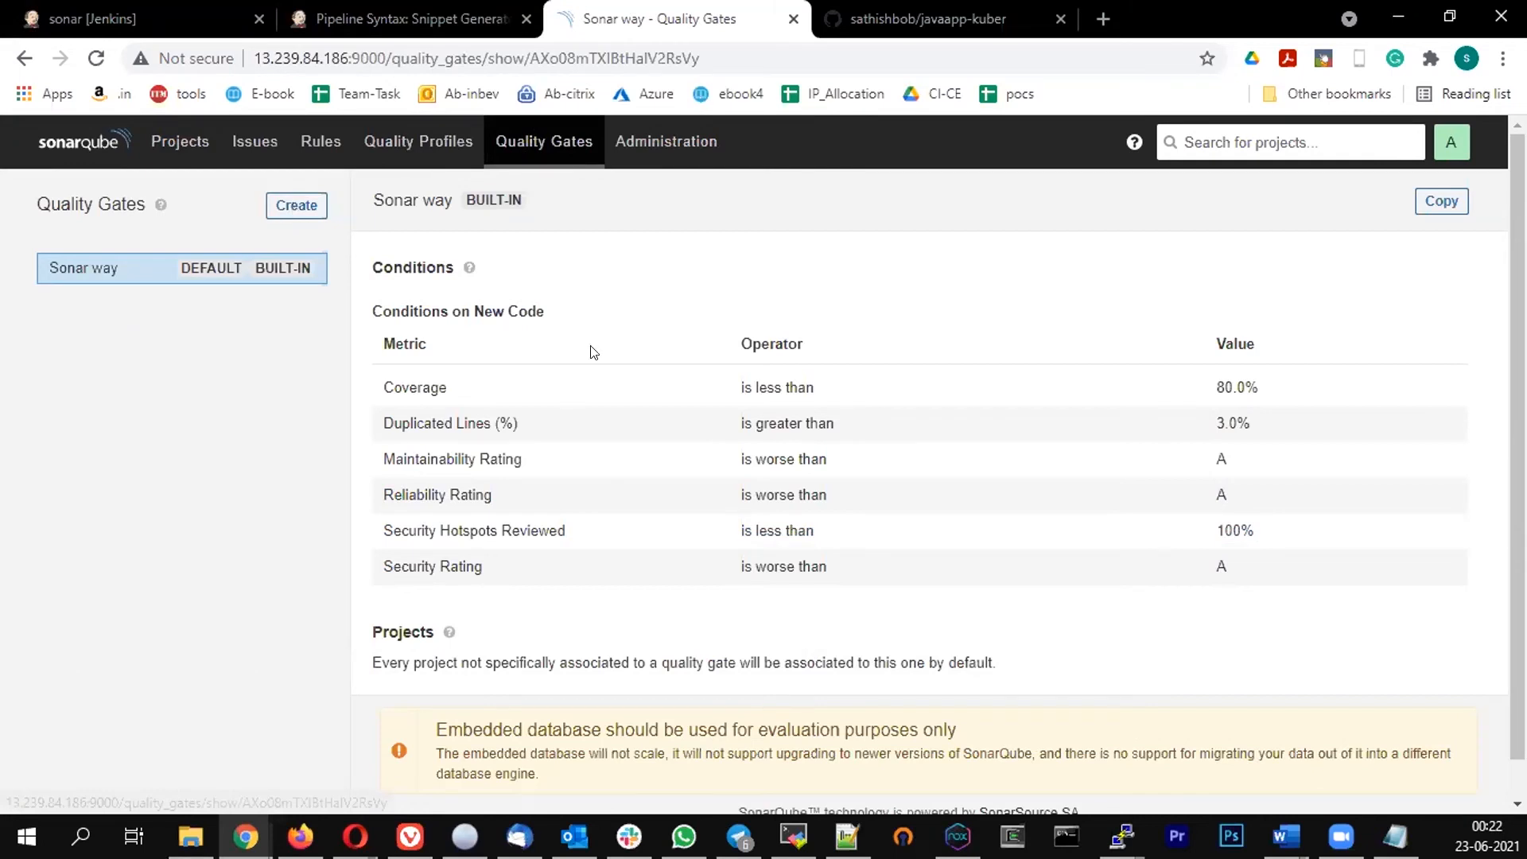
left_click(580, 358)
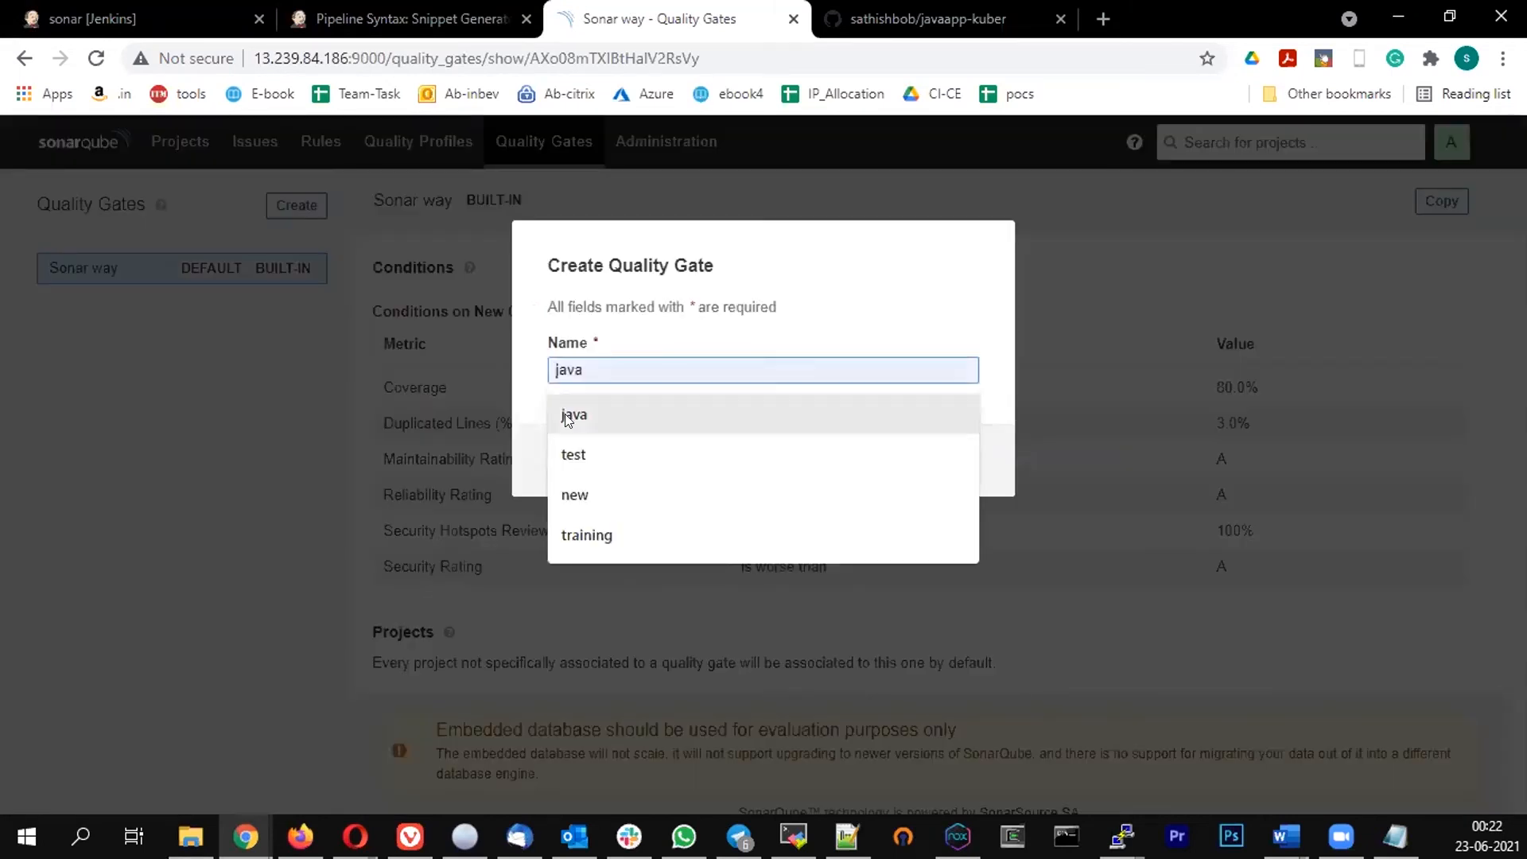
key("Return")
key("Return")
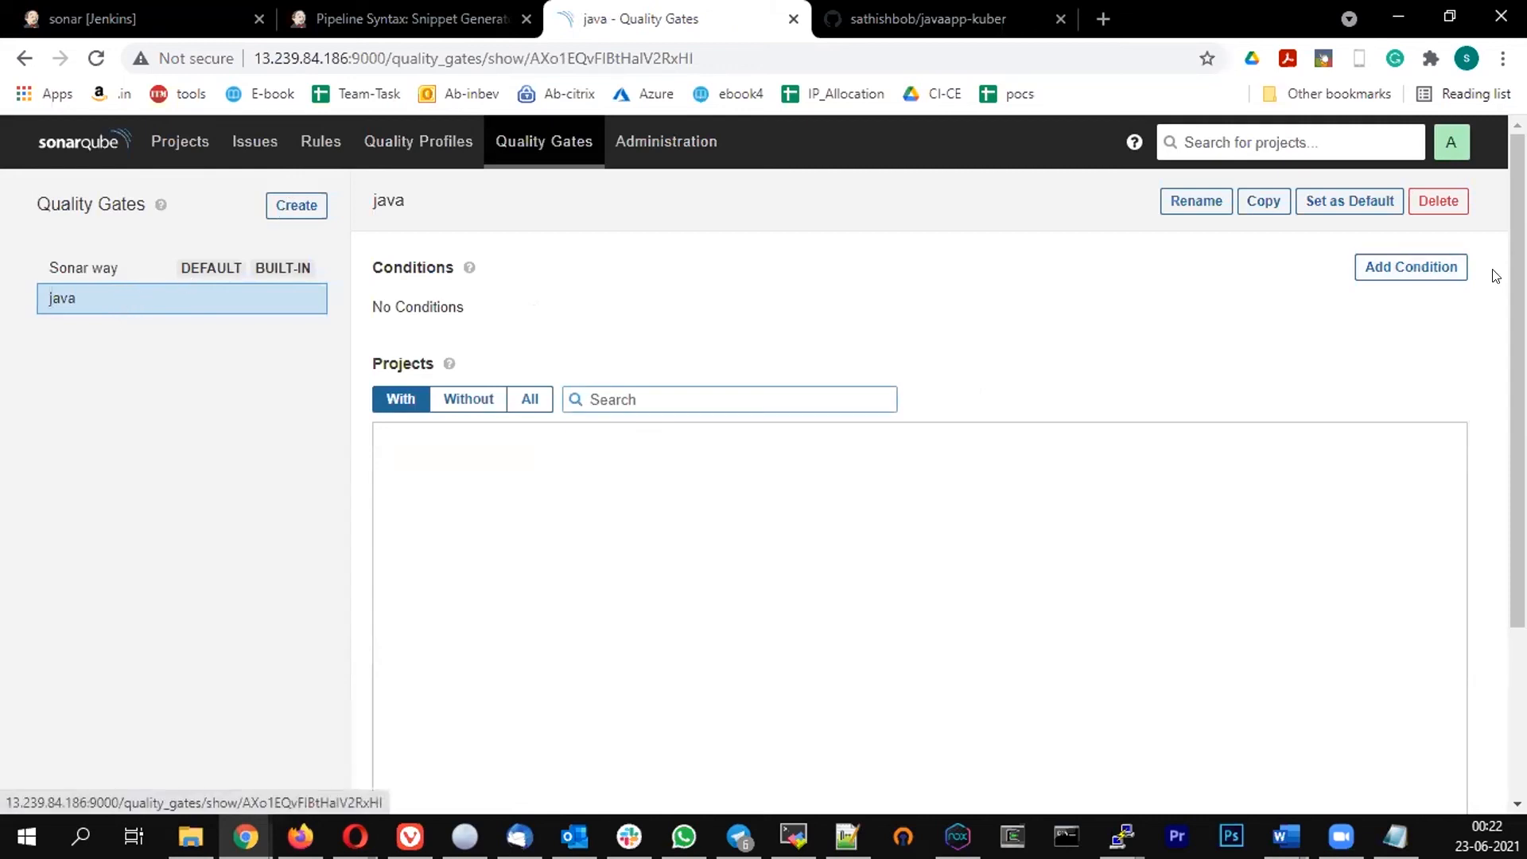
Start adding an overall-code condition on Reliability Rating to the java gate
left_click(1407, 265)
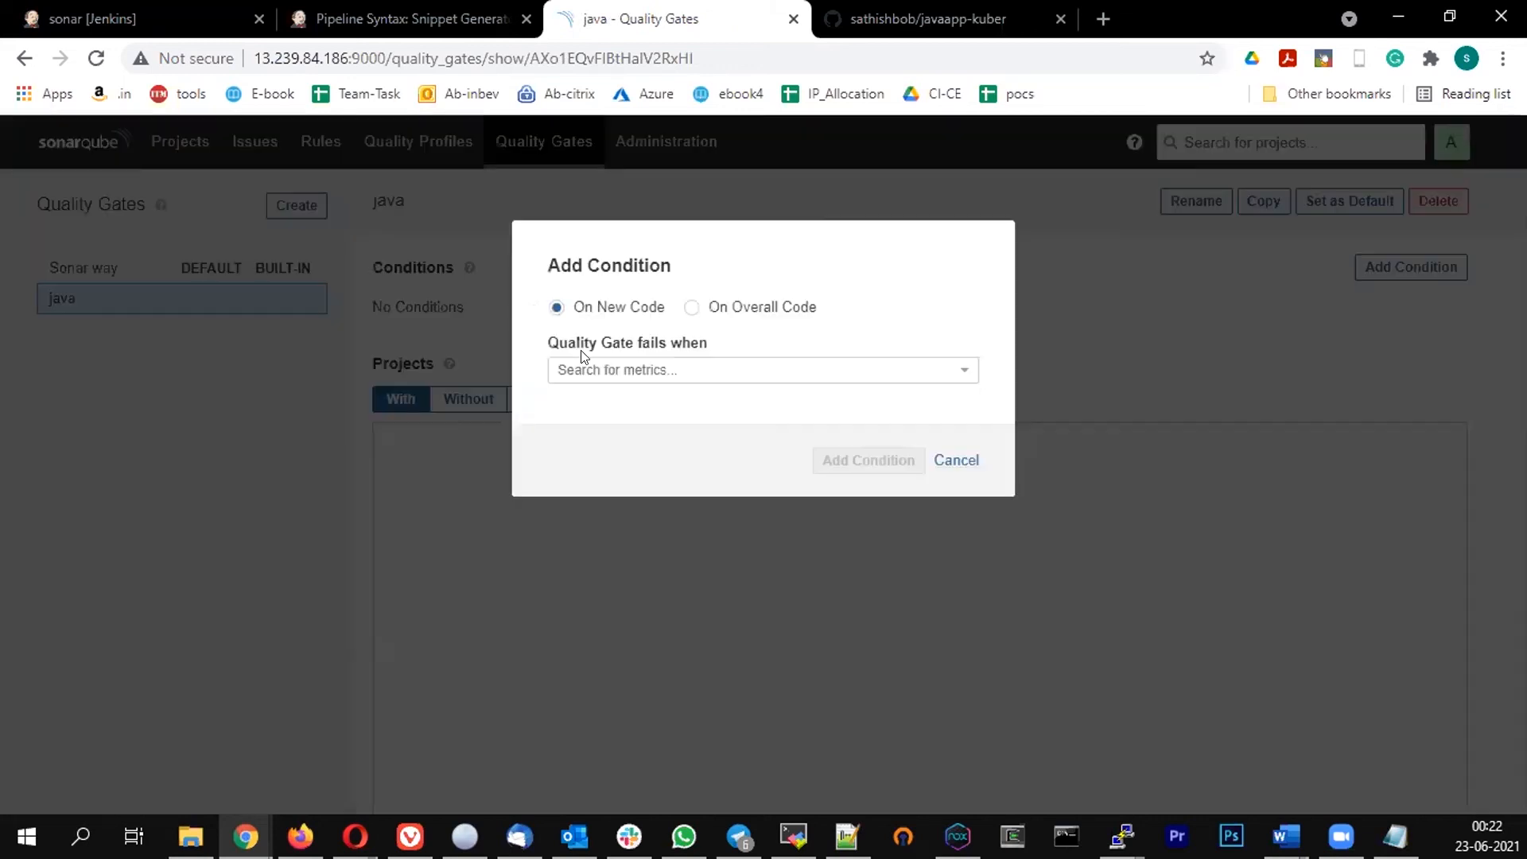
left_click(691, 308)
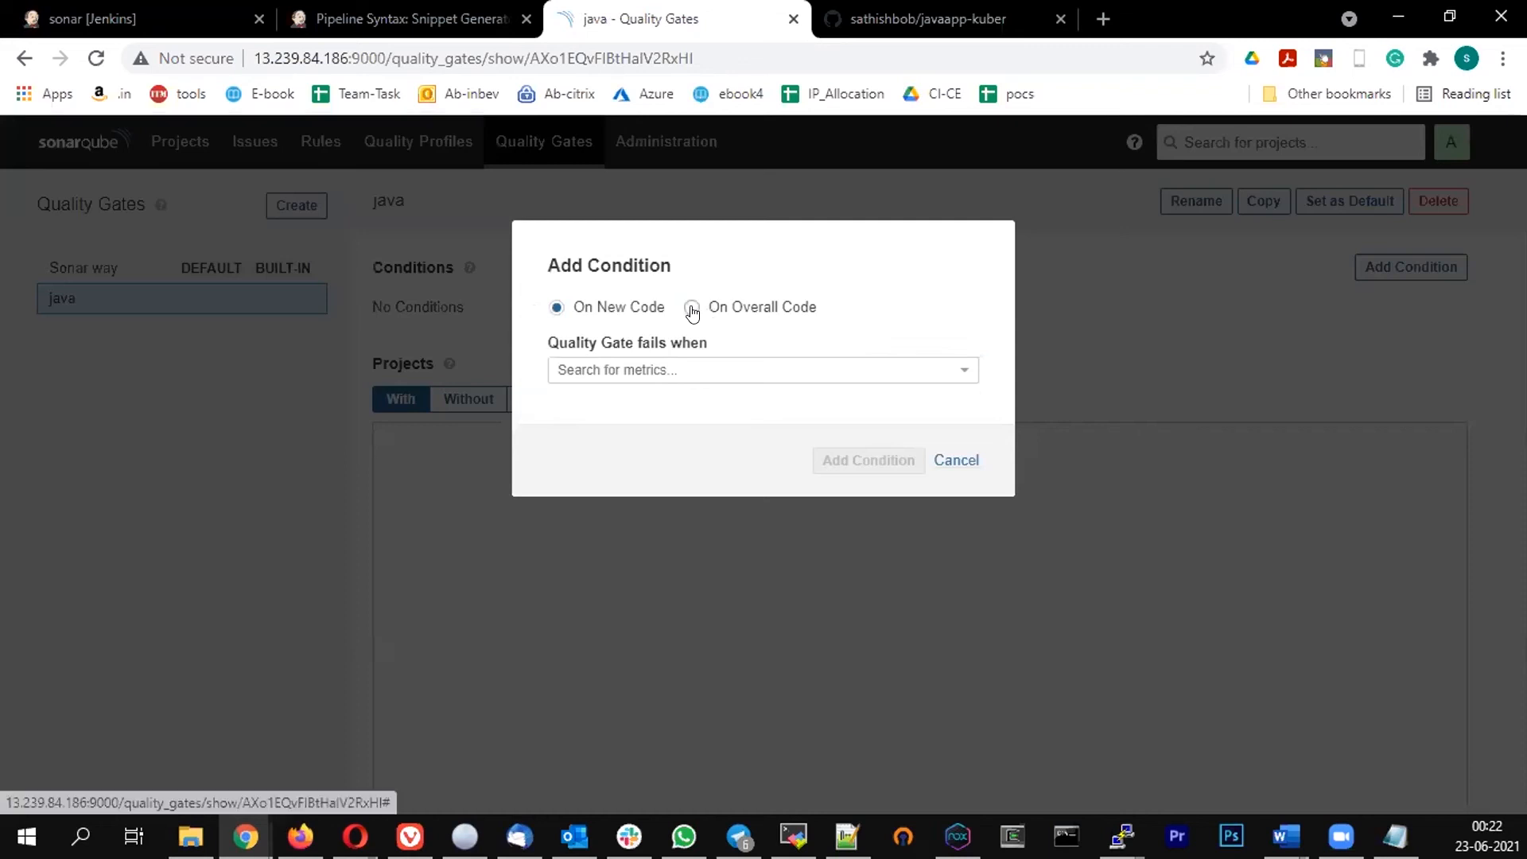
left_click(765, 358)
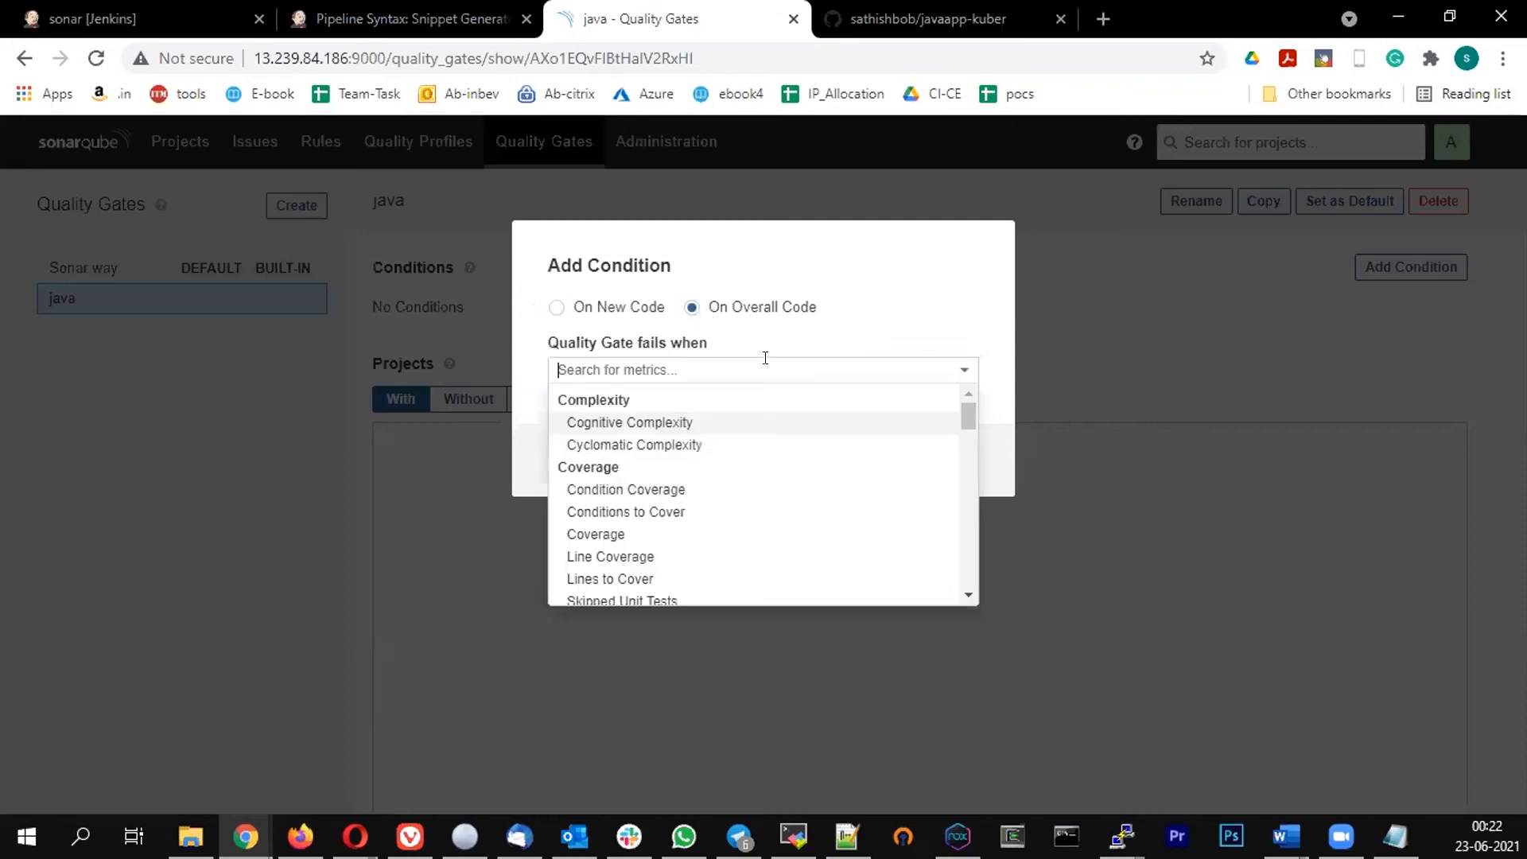
type("re")
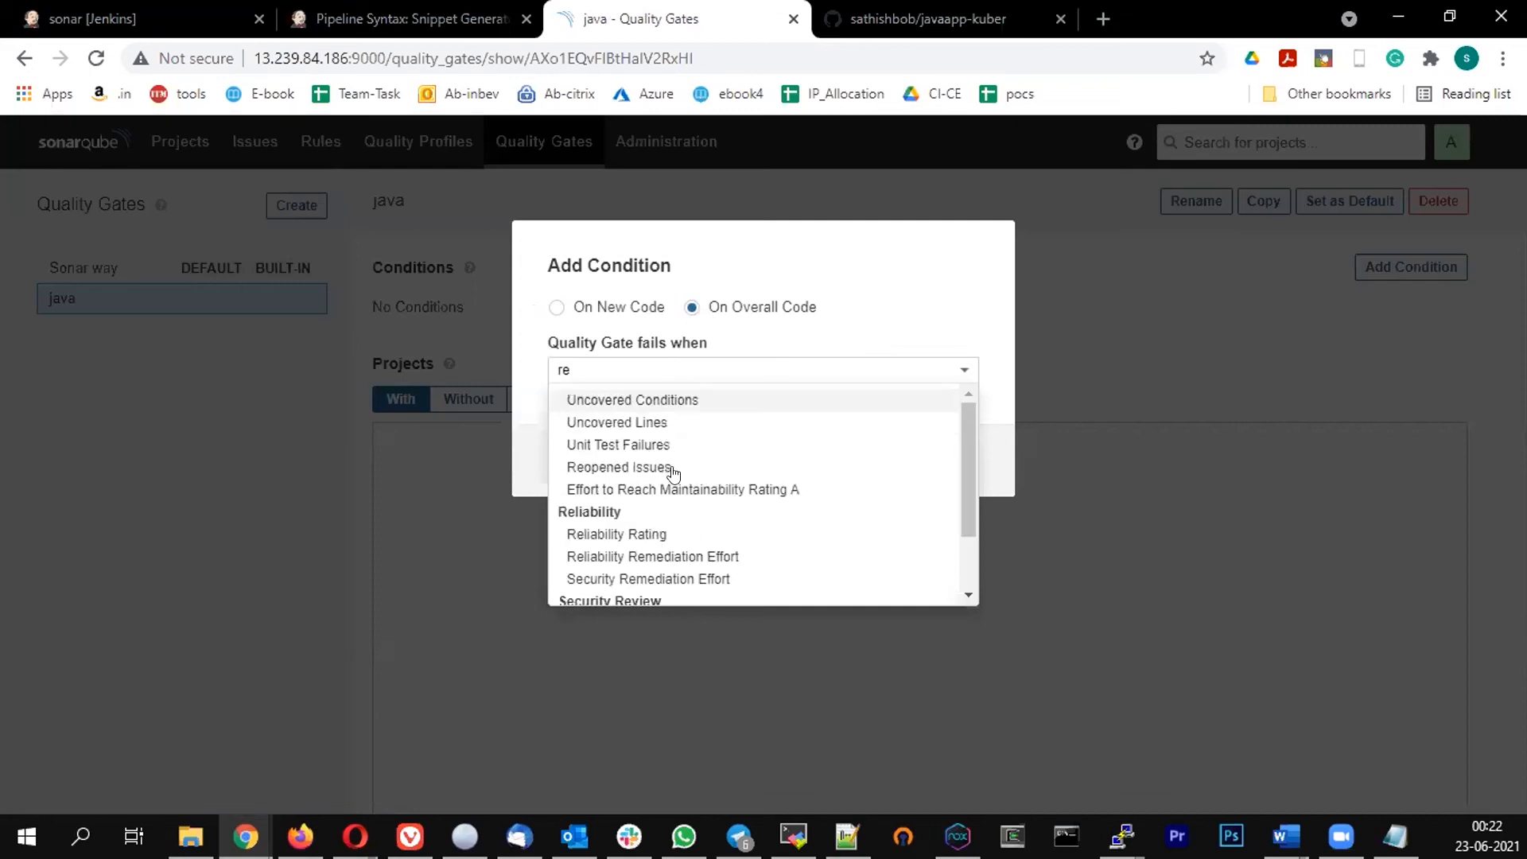
key("Return")
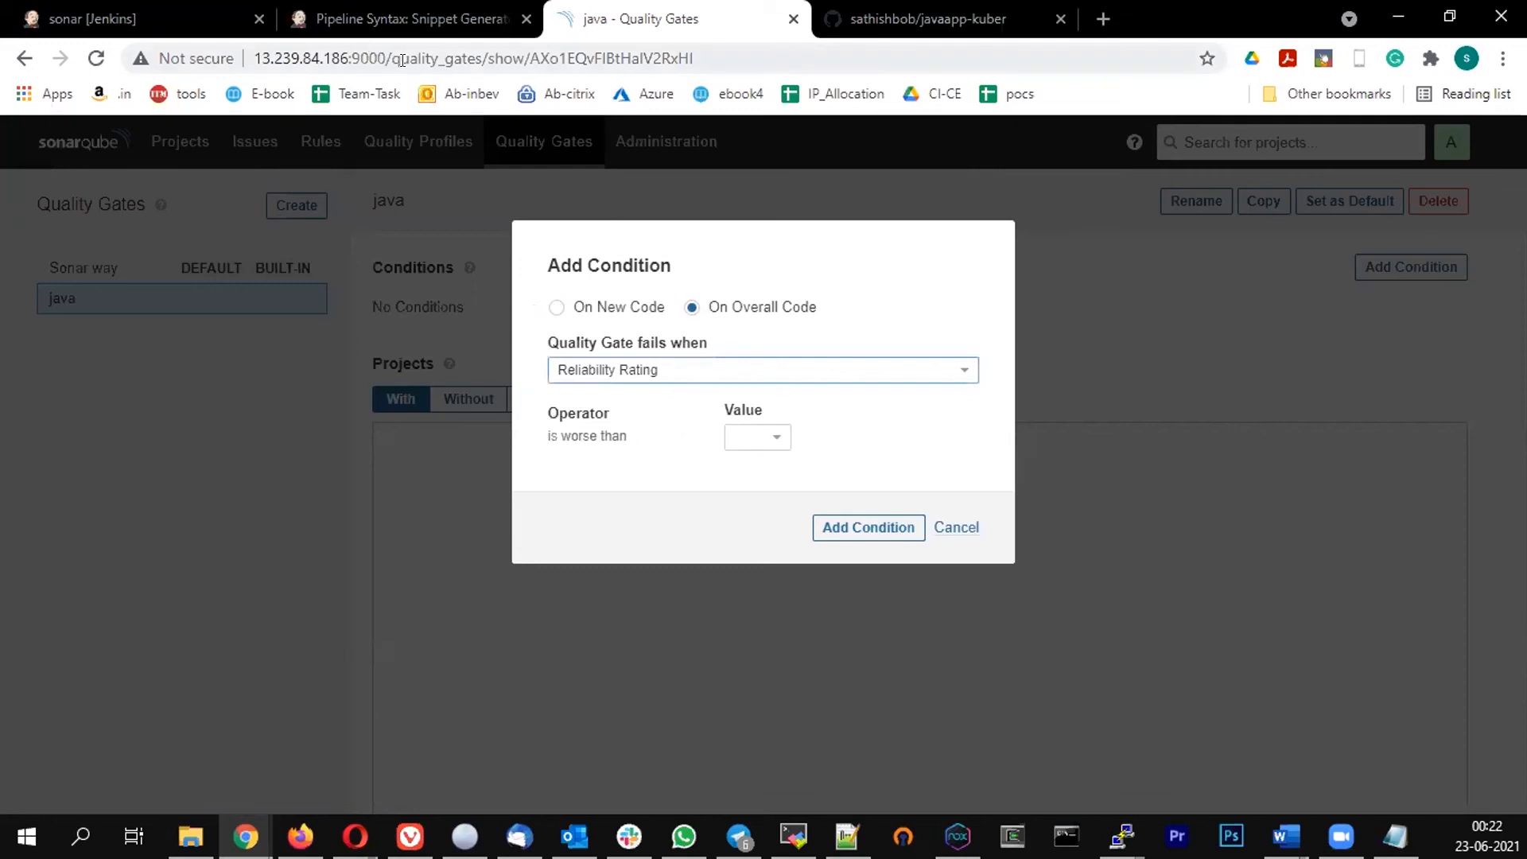
Open the SonarQube server's home page at 13.239.84.186:9000 in a new browser tab
left_click(380, 57)
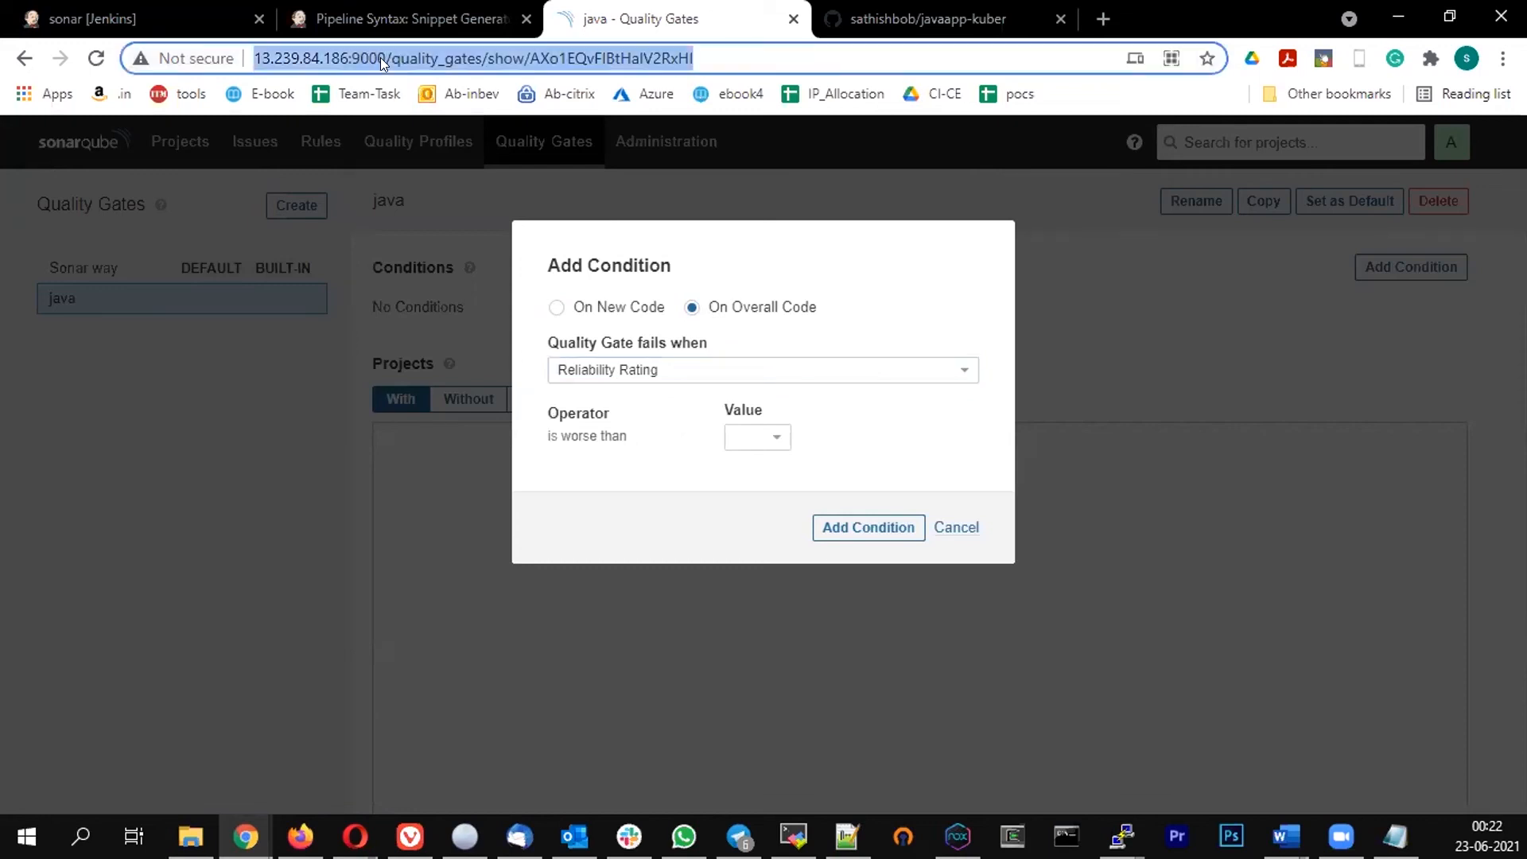
right_click(383, 59)
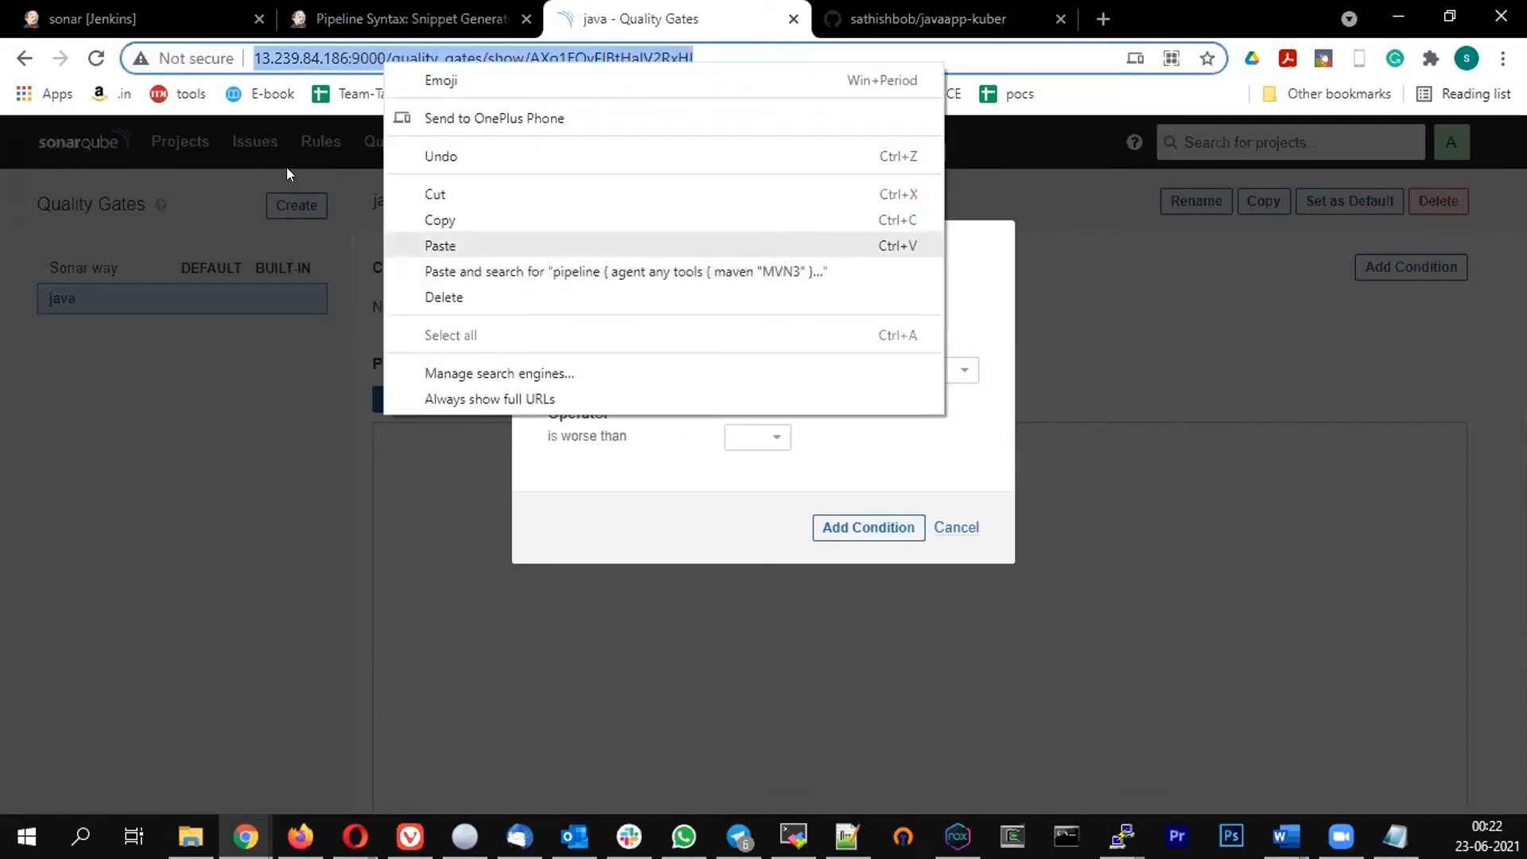
left_click(440, 219)
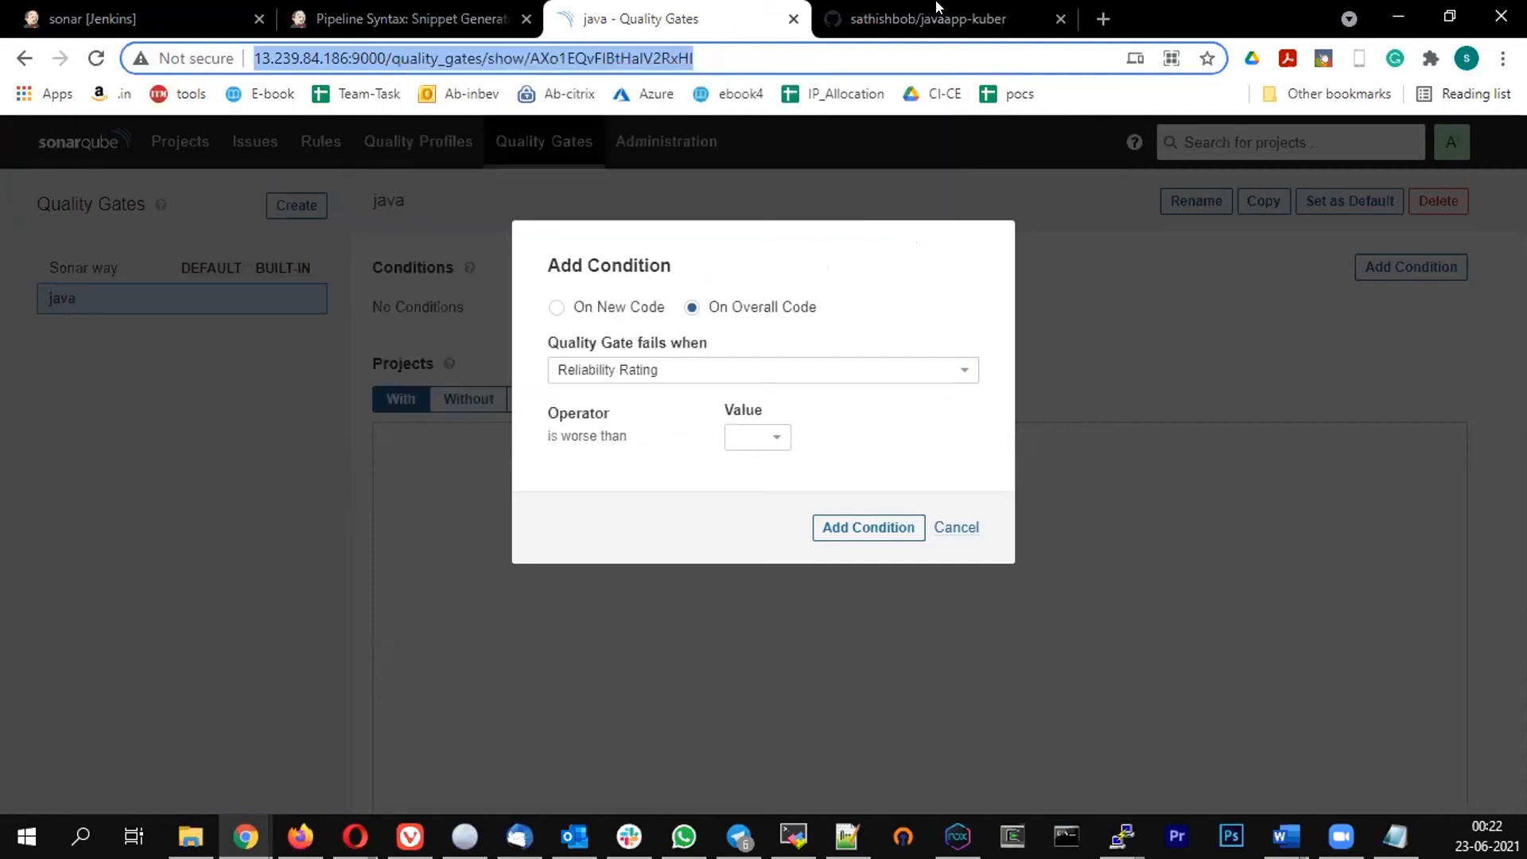
left_click(885, 27)
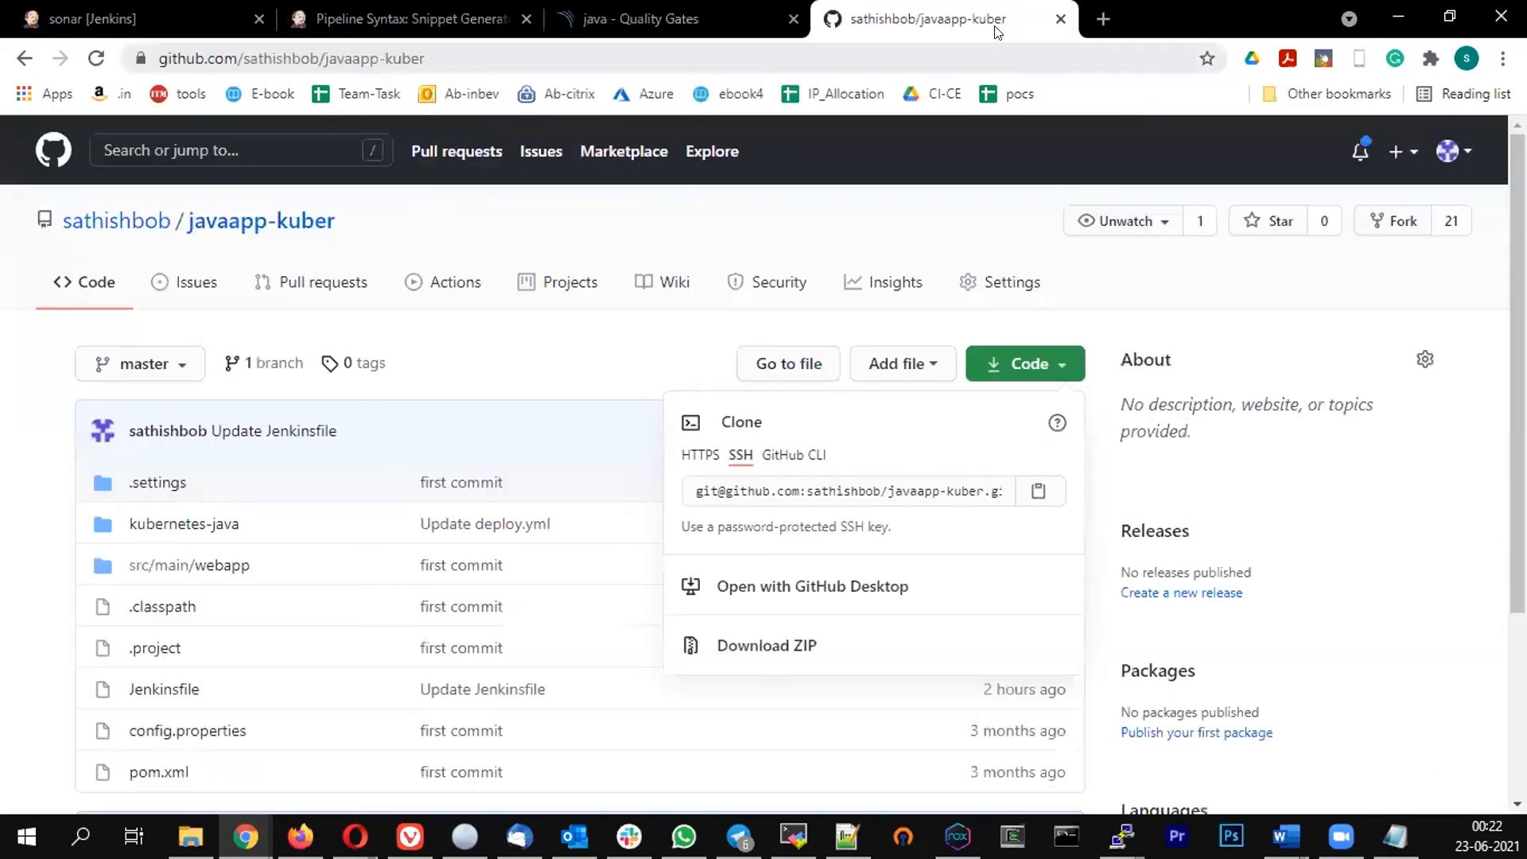
left_click(1102, 19)
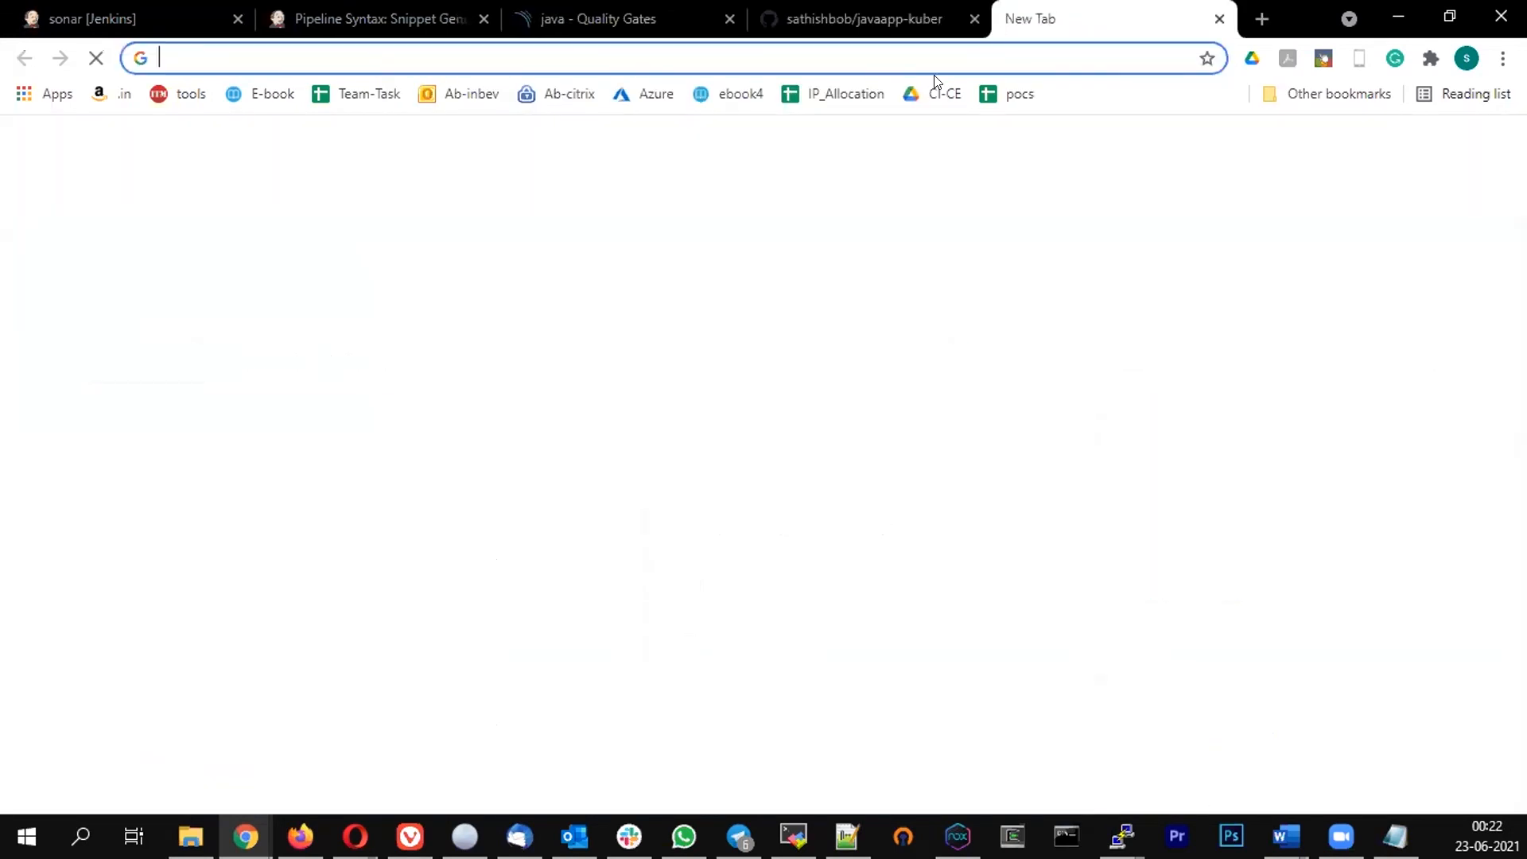
key("ctrl+v")
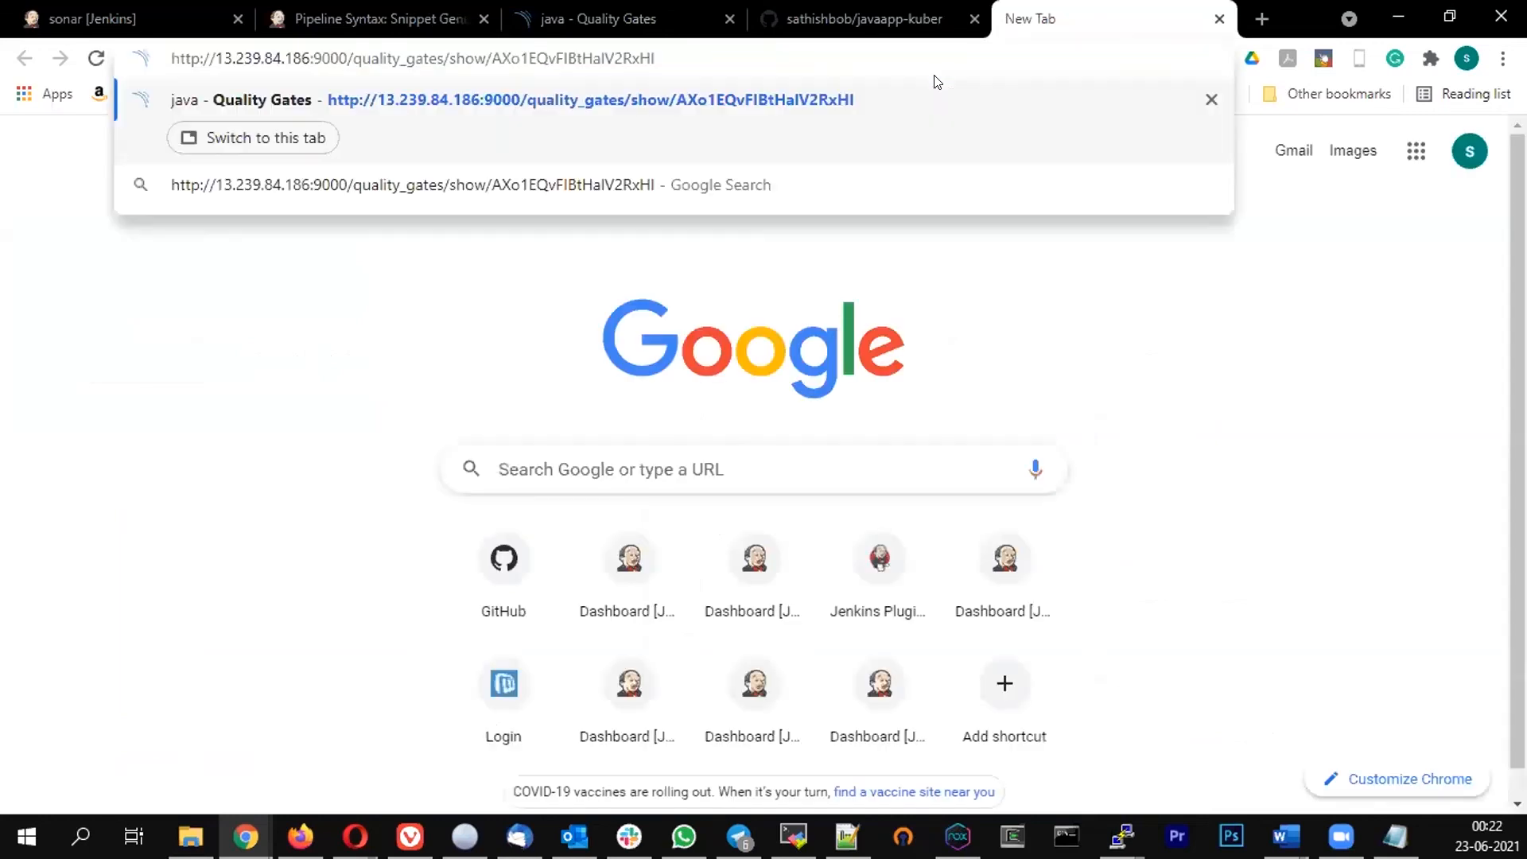
key("BackSpace")
key("BackSpace")
key("BackSpace")
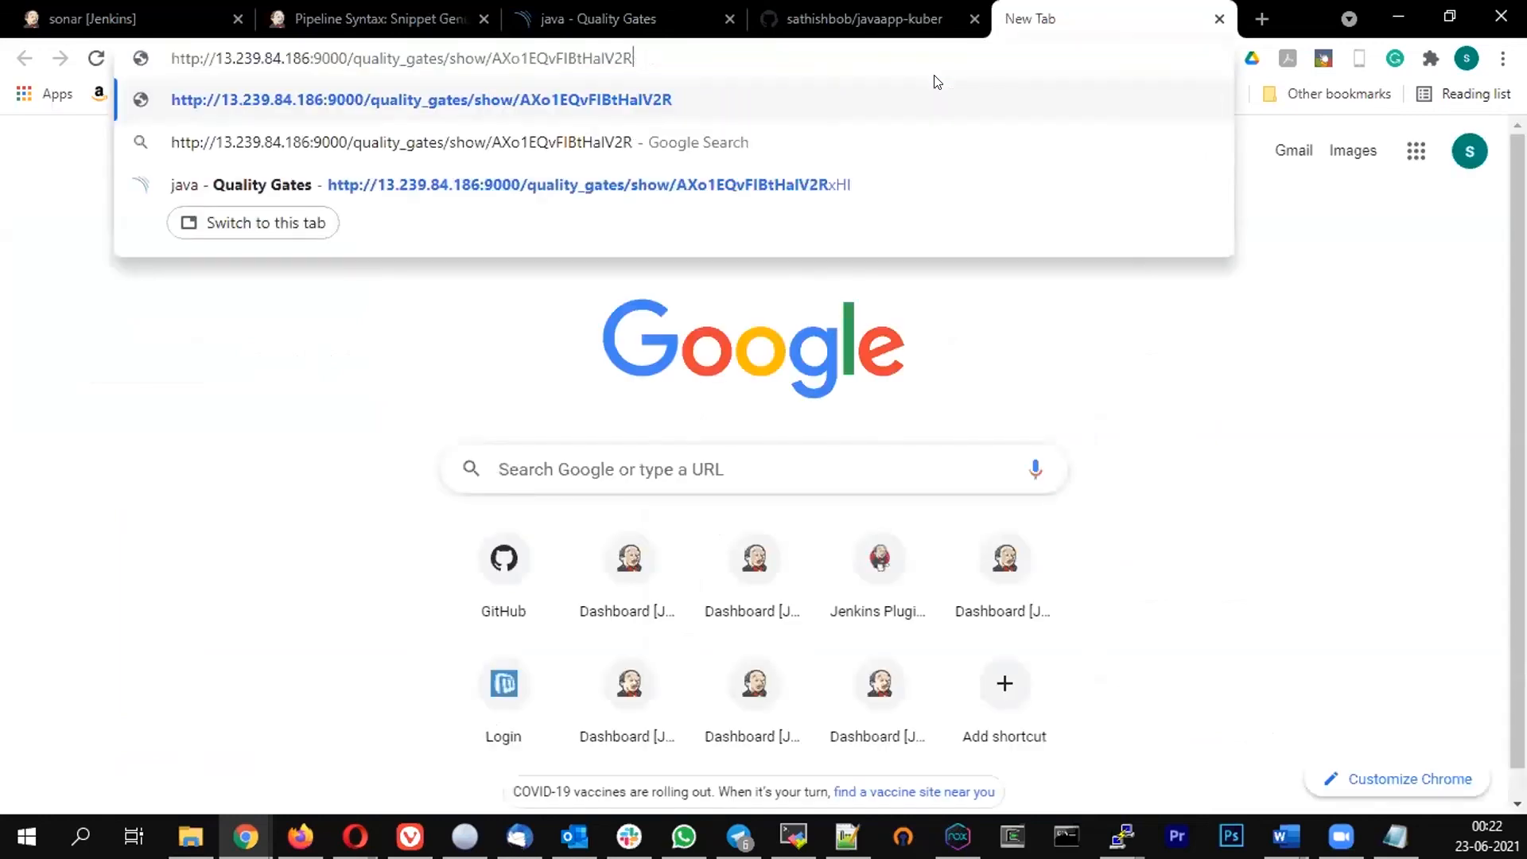
key("BackSpace")
key("BackSpace")
key("BackSpace")
key("BackSpace")
key("BackSpace")
key("BackSpace")
key("BackSpace")
key("BackSpace")
key("BackSpace")
key("BackSpace")
key("BackSpace")
key("BackSpace")
key("BackSpace")
key("BackSpace")
key("BackSpace")
key("BackSpace")
key("BackSpace")
key("BackSpace")
key("BackSpace")
key("BackSpace")
key("BackSpace")
key("BackSpace")
key("BackSpace")
key("BackSpace")
key("BackSpace")
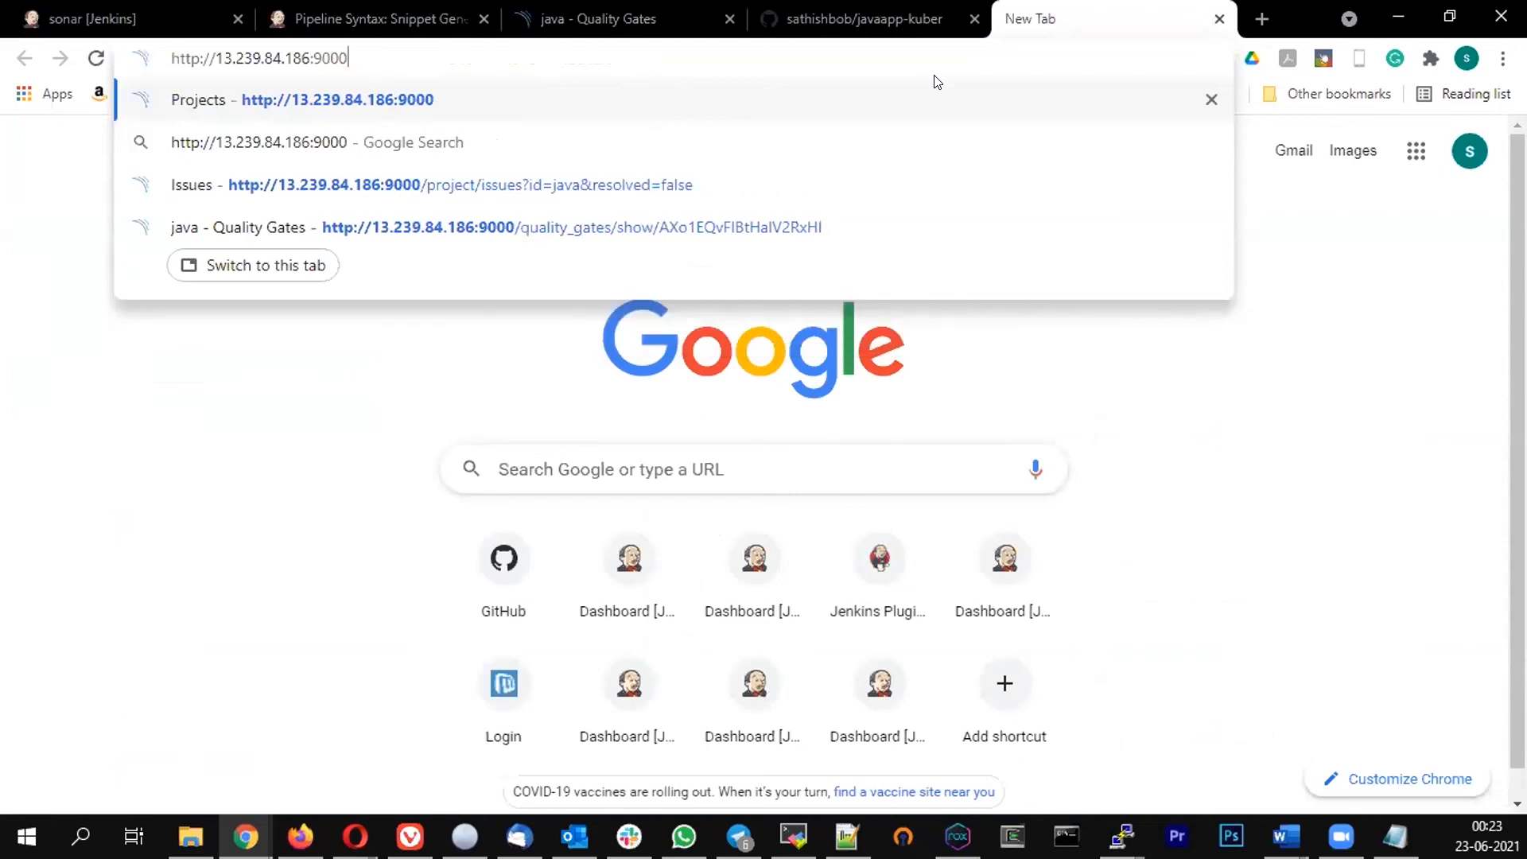
key("Return")
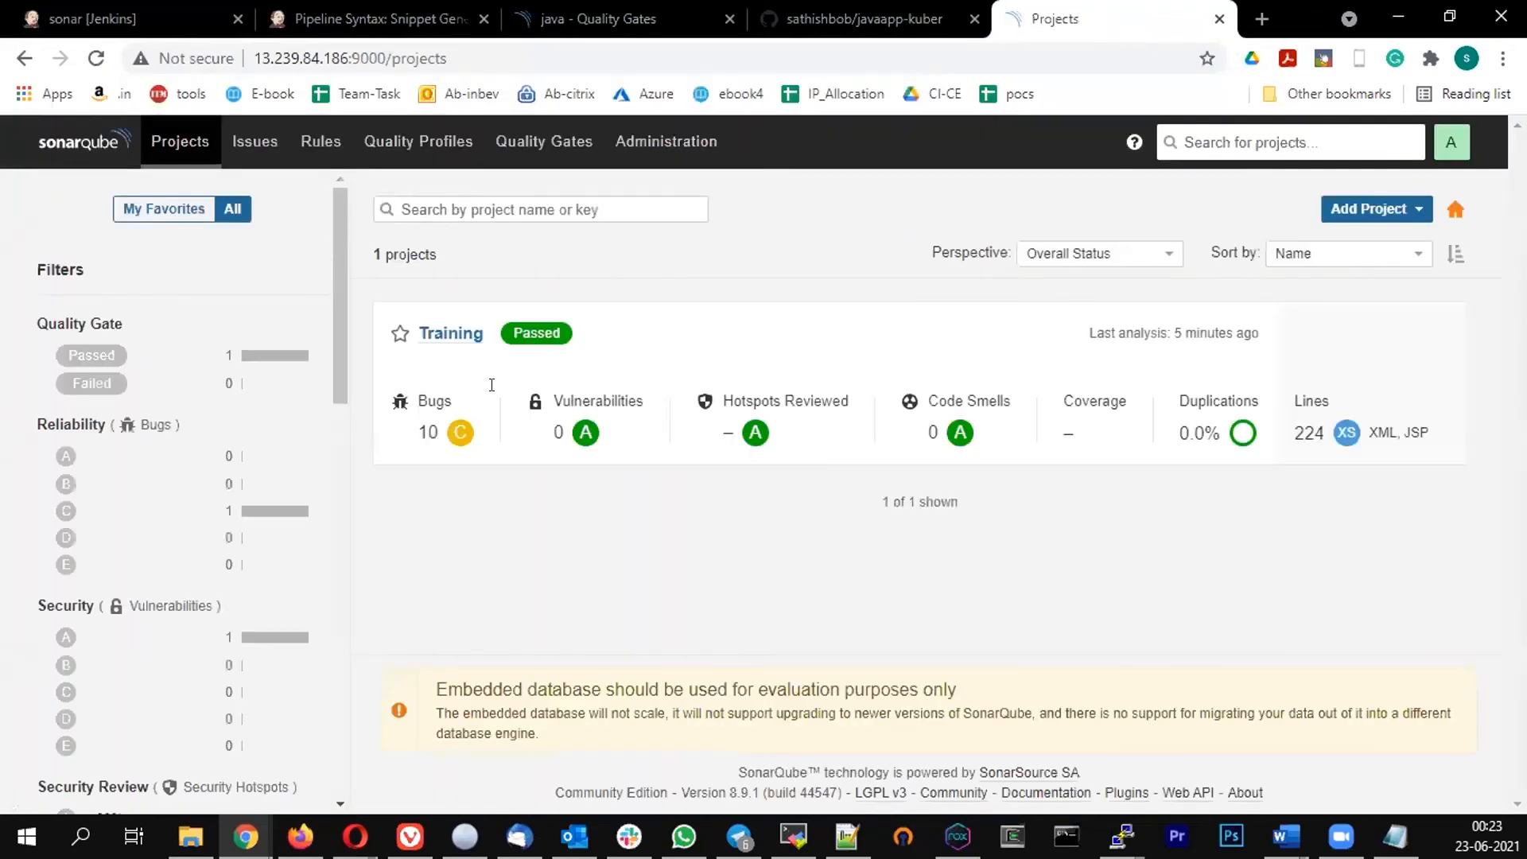
Open the Training project's dashboard and review its Overall Code measures
left_click(451, 335)
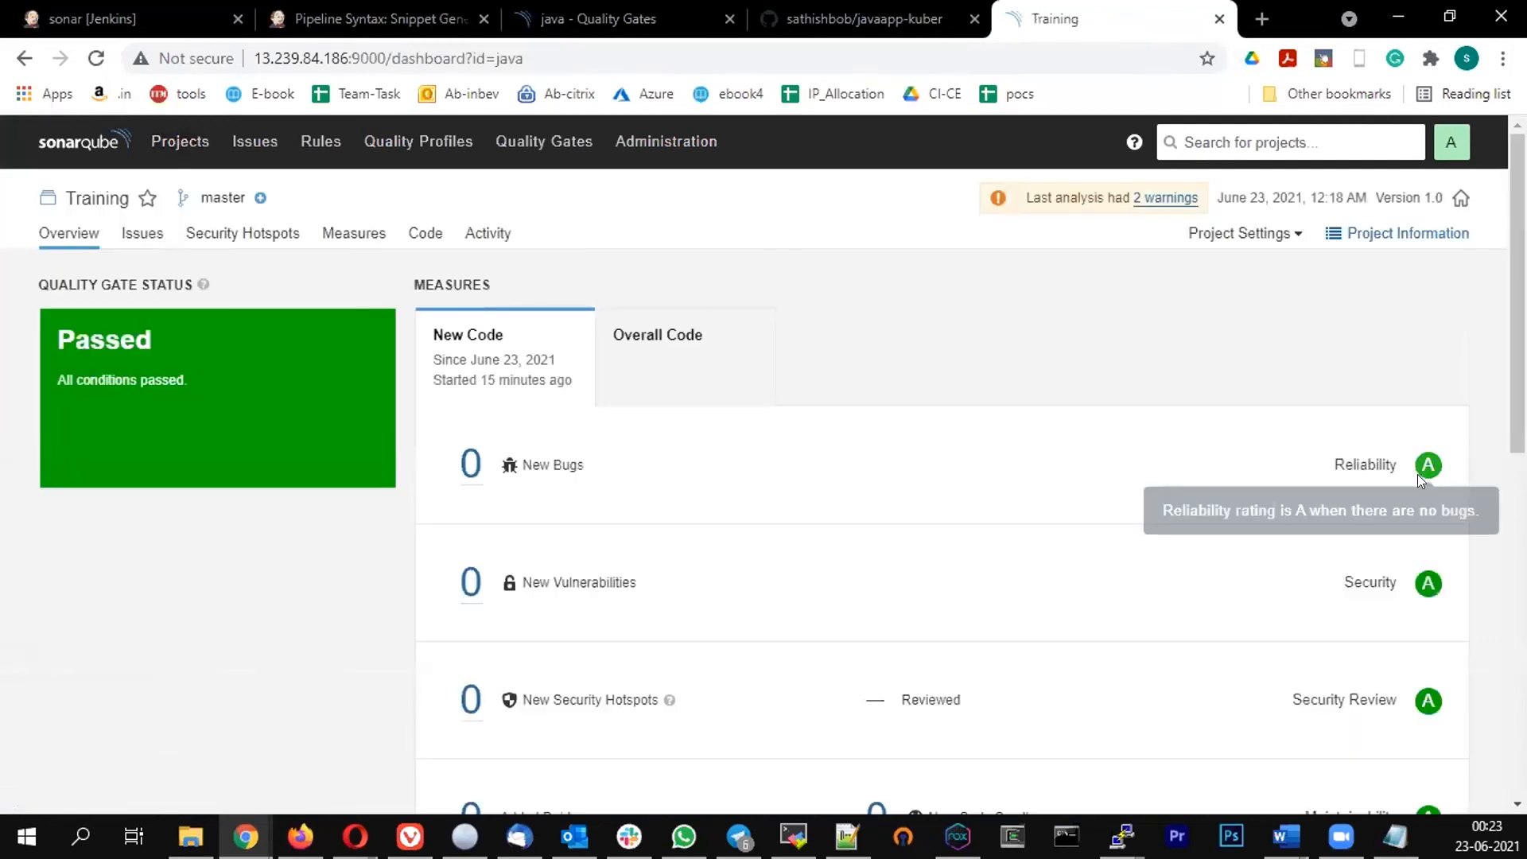
left_click(641, 333)
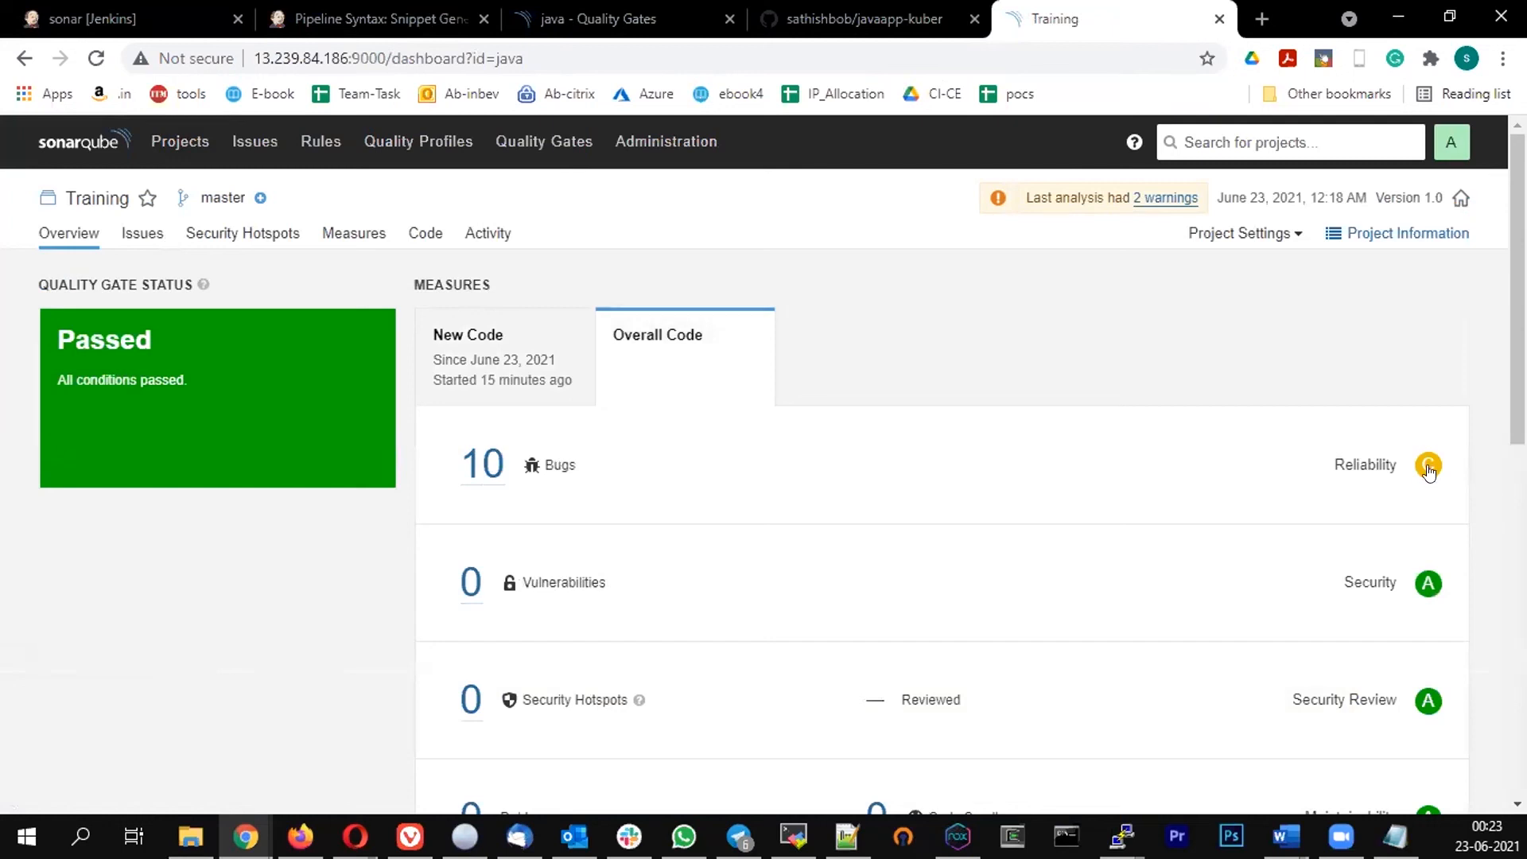
mouse_move(1429, 466)
Set the Reliability Rating condition's value to A and add the condition to the java gate
left_click(600, 8)
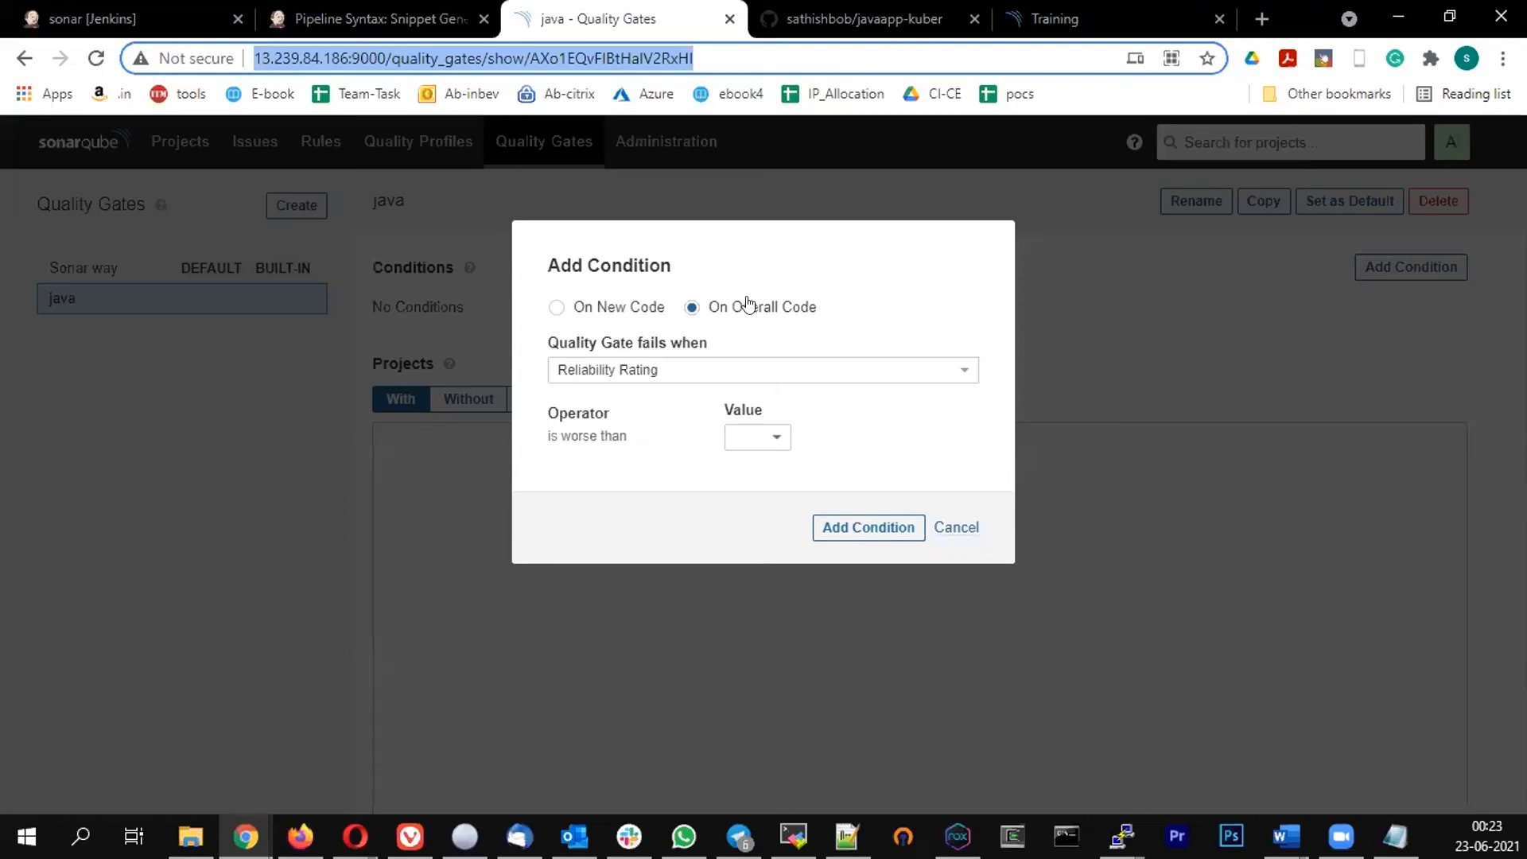
left_click(777, 443)
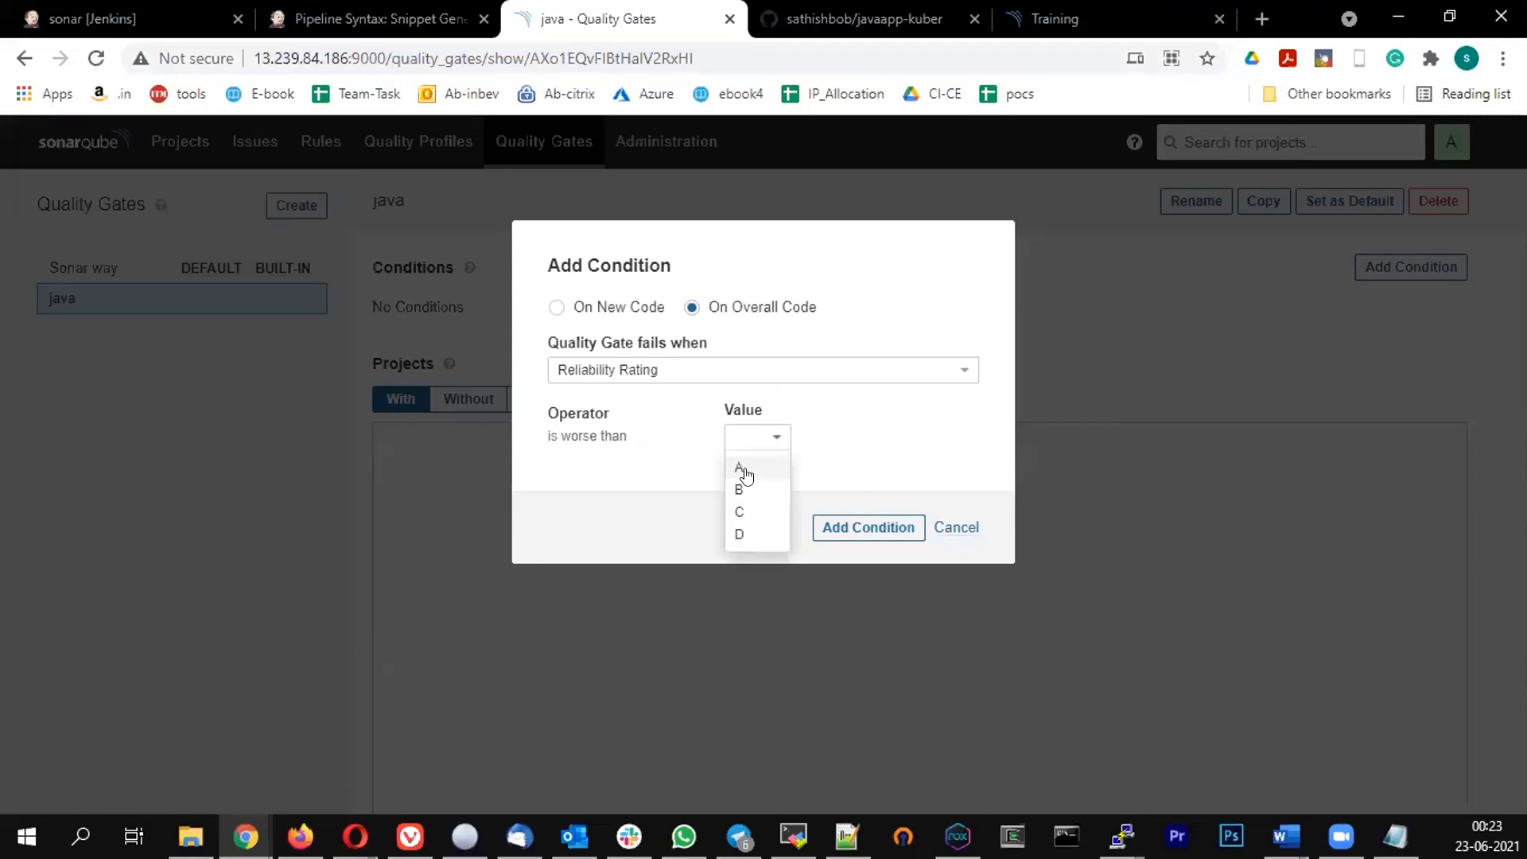
left_click(751, 467)
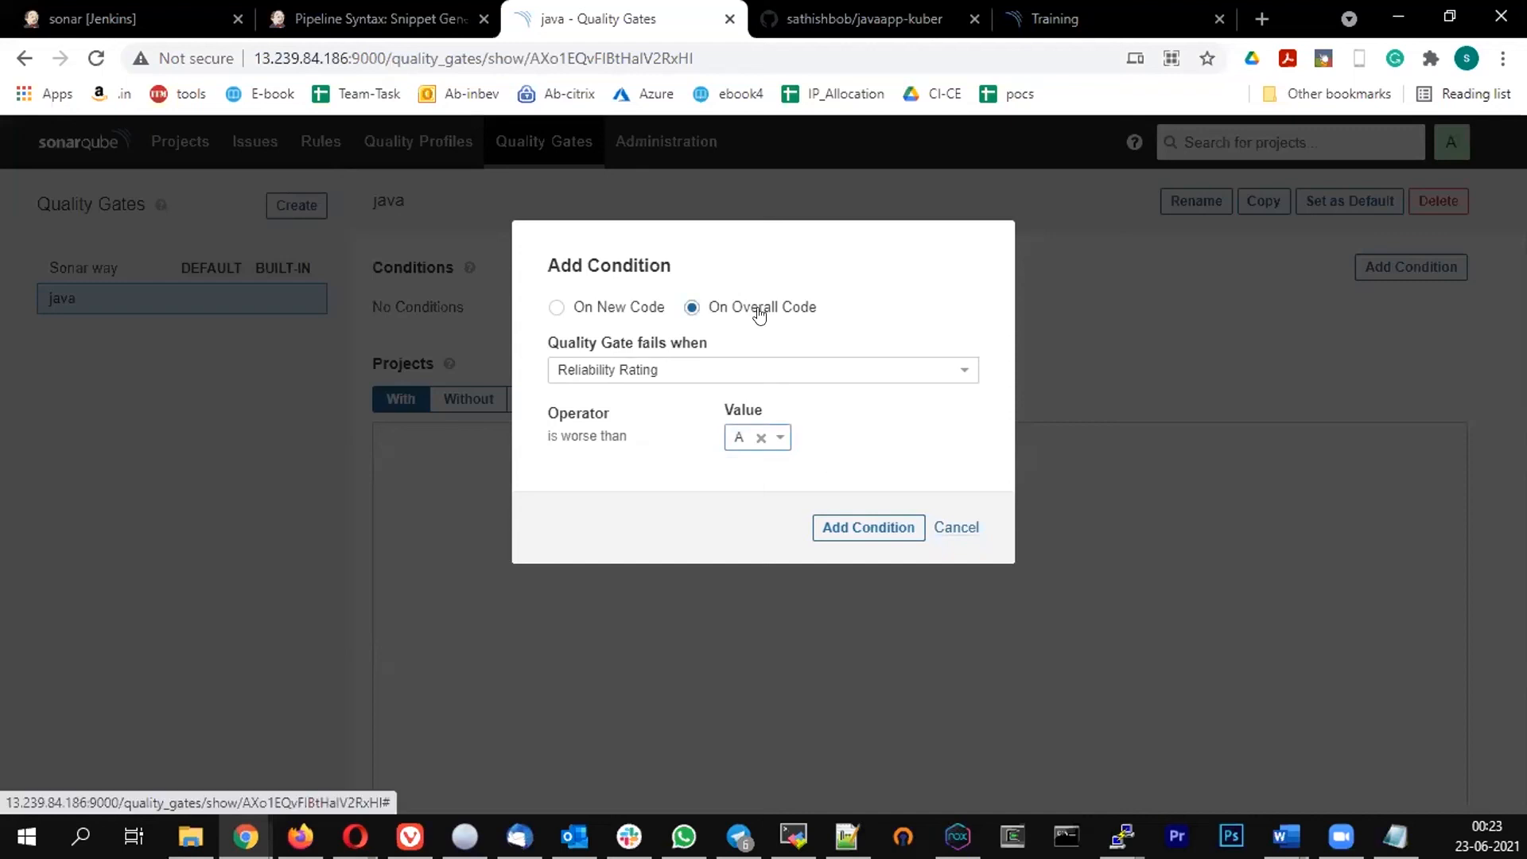
left_click(850, 528)
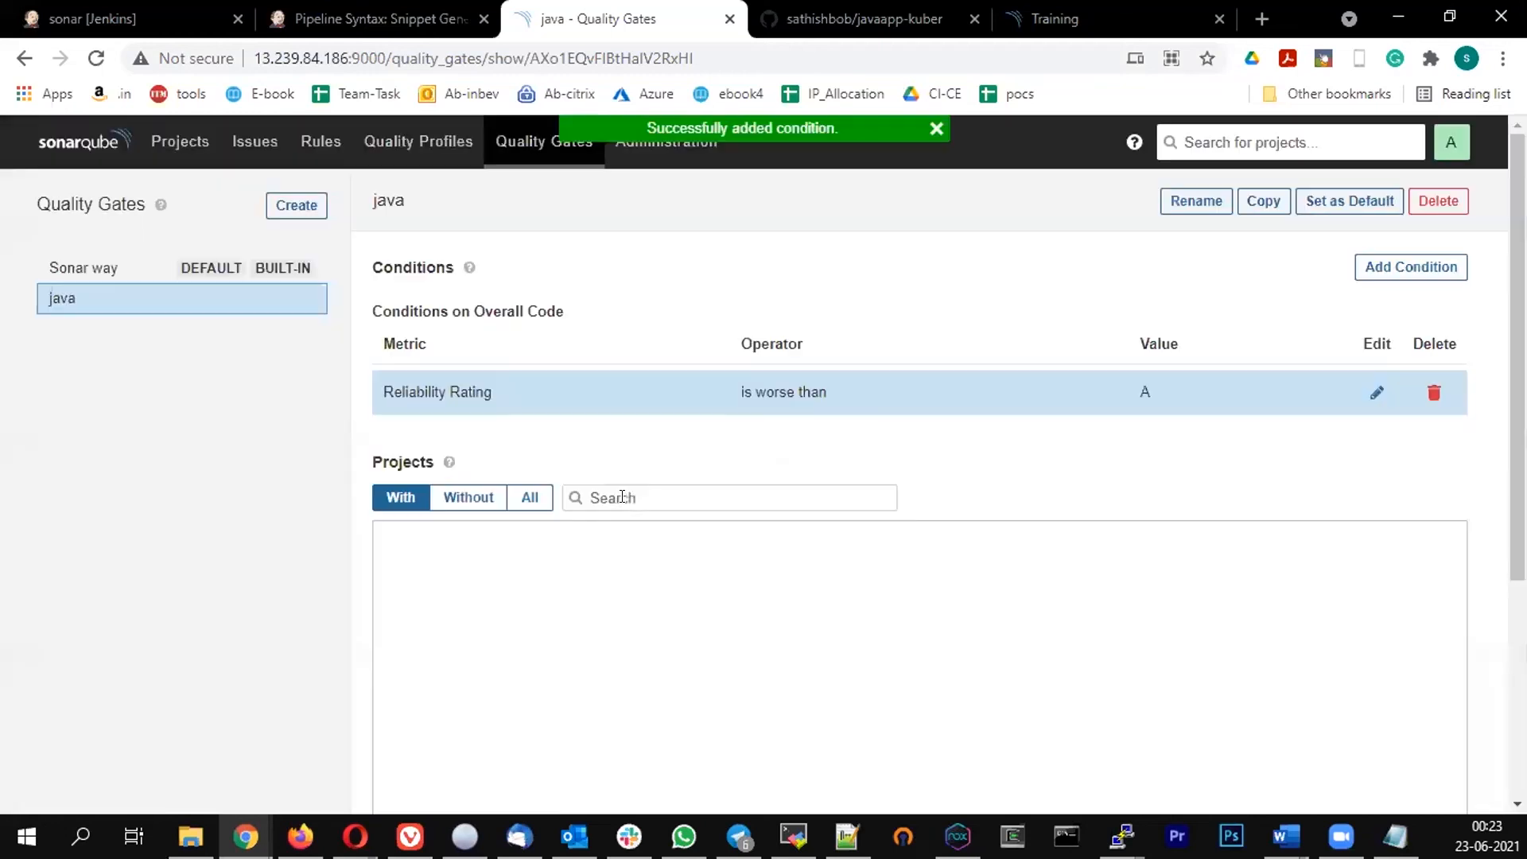
Associate the Training project with the java quality gate
scroll(987, 466, "down", 2)
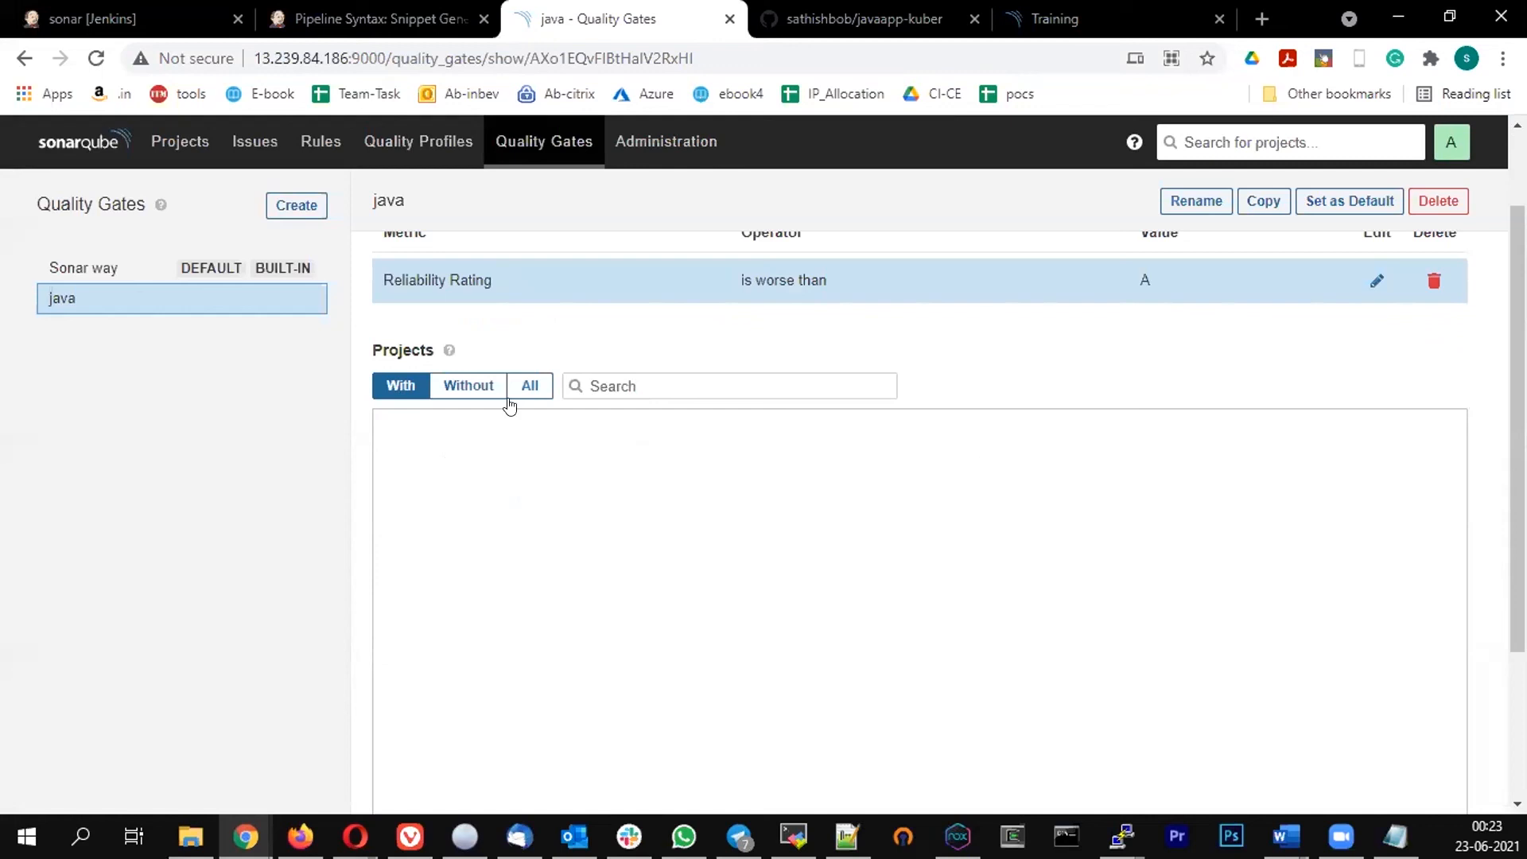
left_click(637, 373)
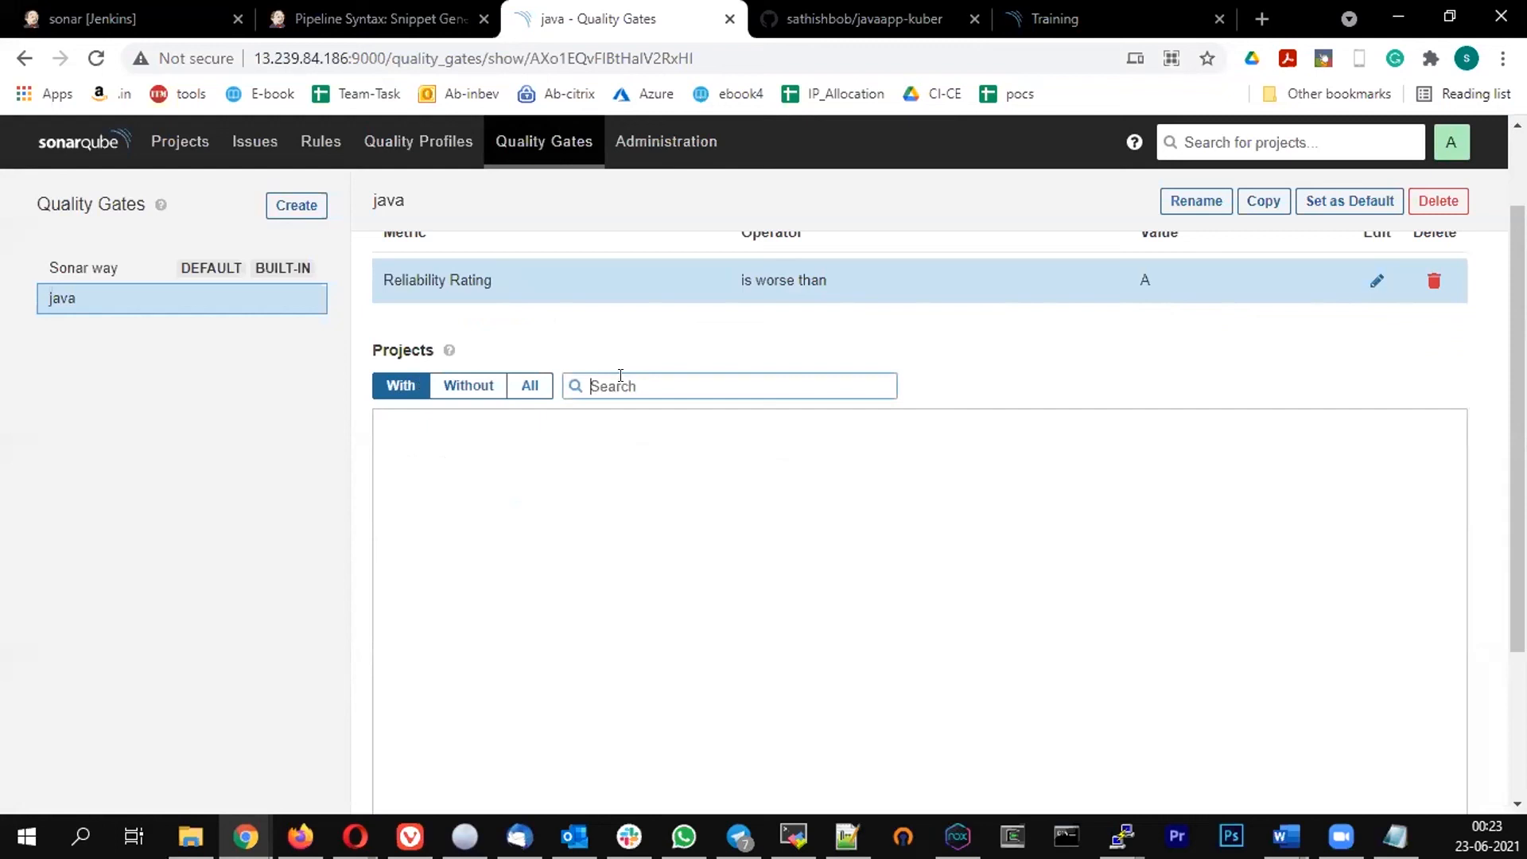
type("tr")
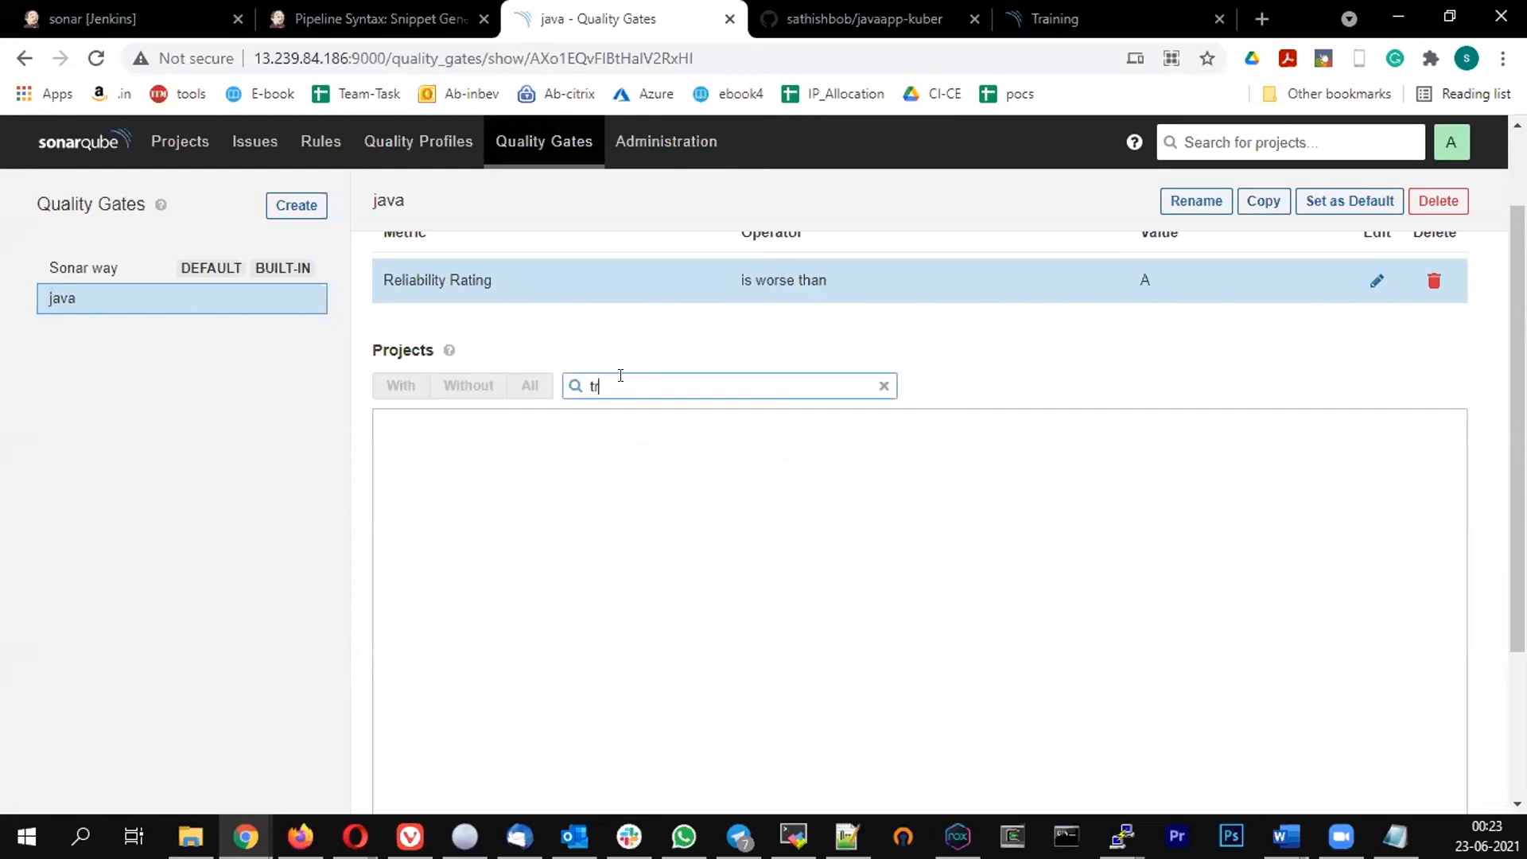
left_click(395, 436)
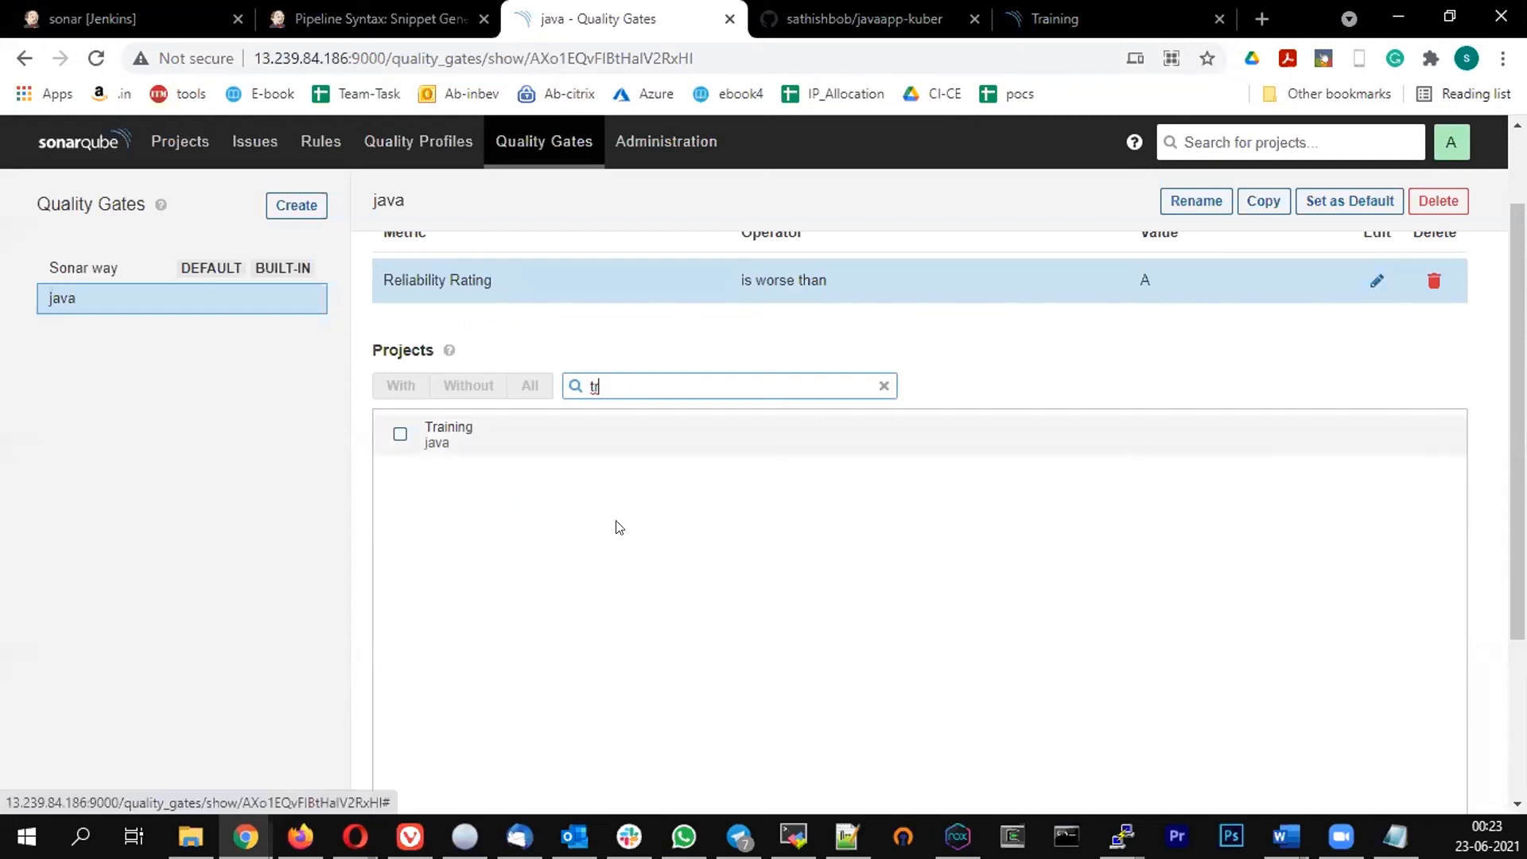
scroll(634, 517, "up", 2)
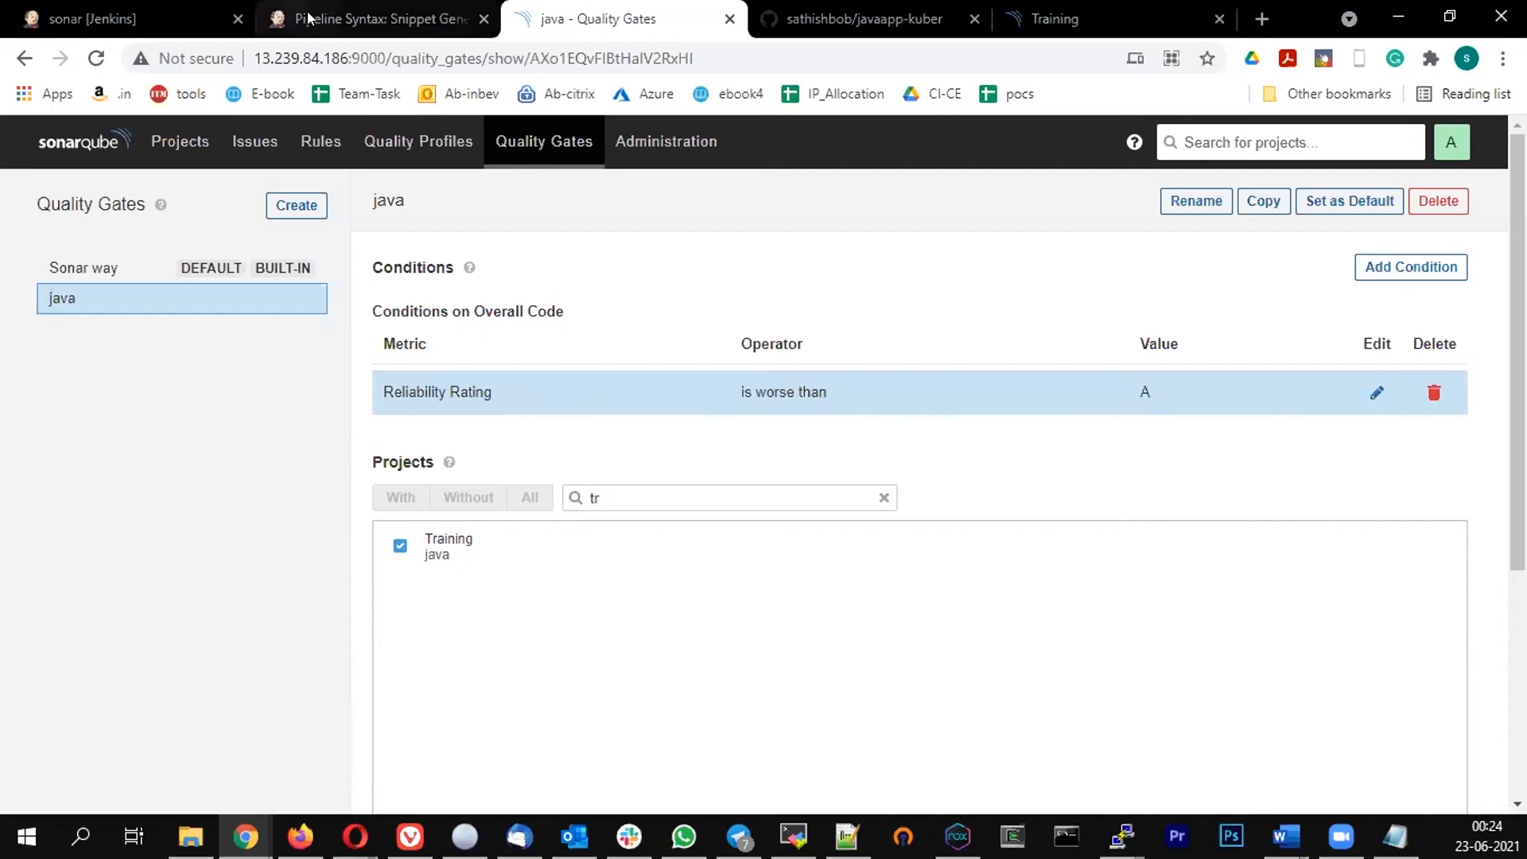
Trigger a new build of the sonar pipeline and open build #3's console output
left_click(287, 29)
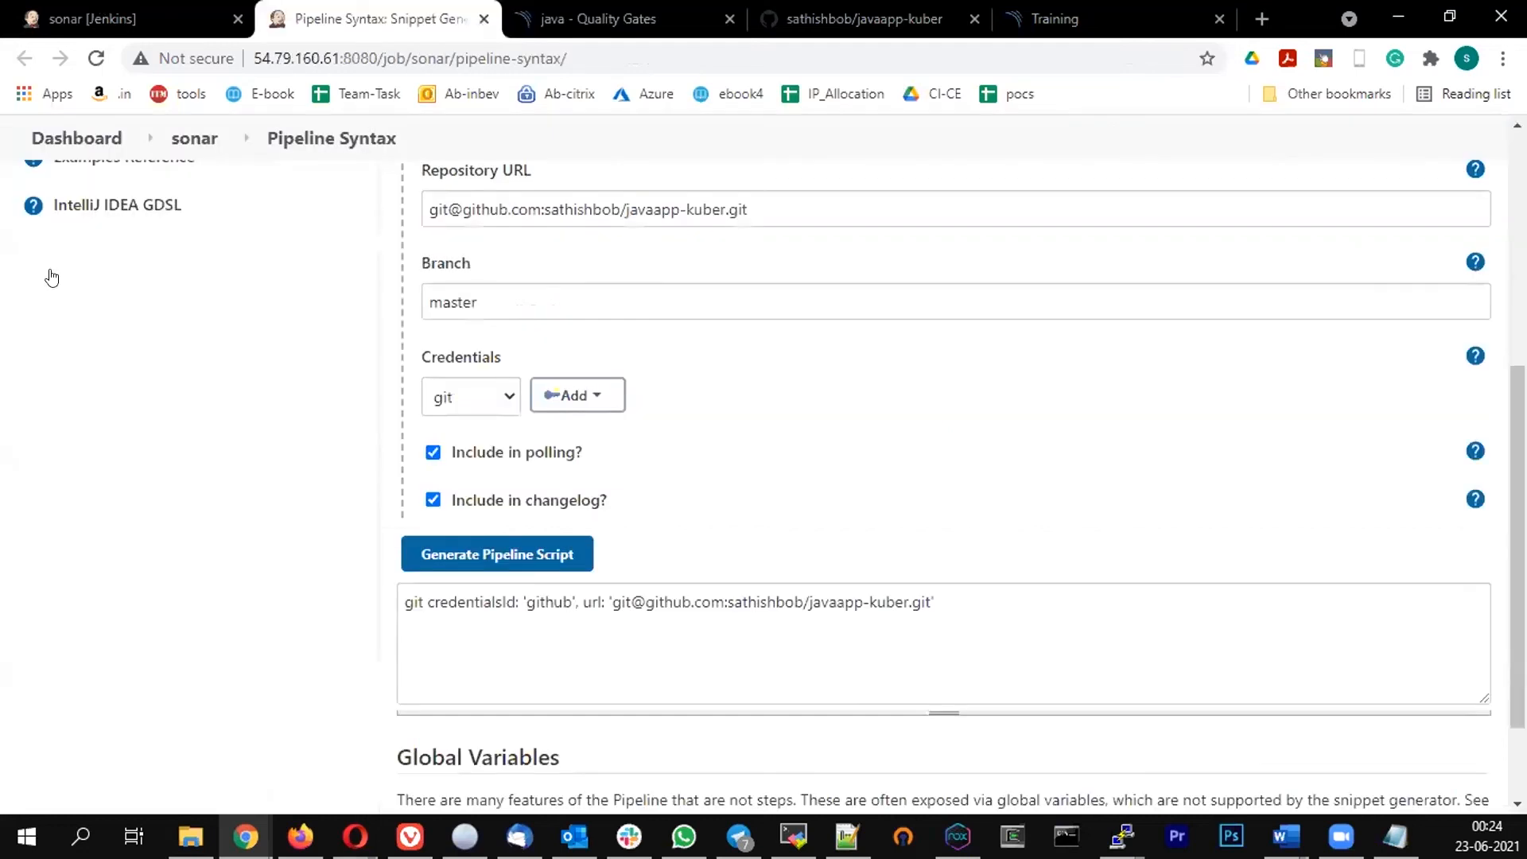
left_click(88, 20)
left_click(97, 422)
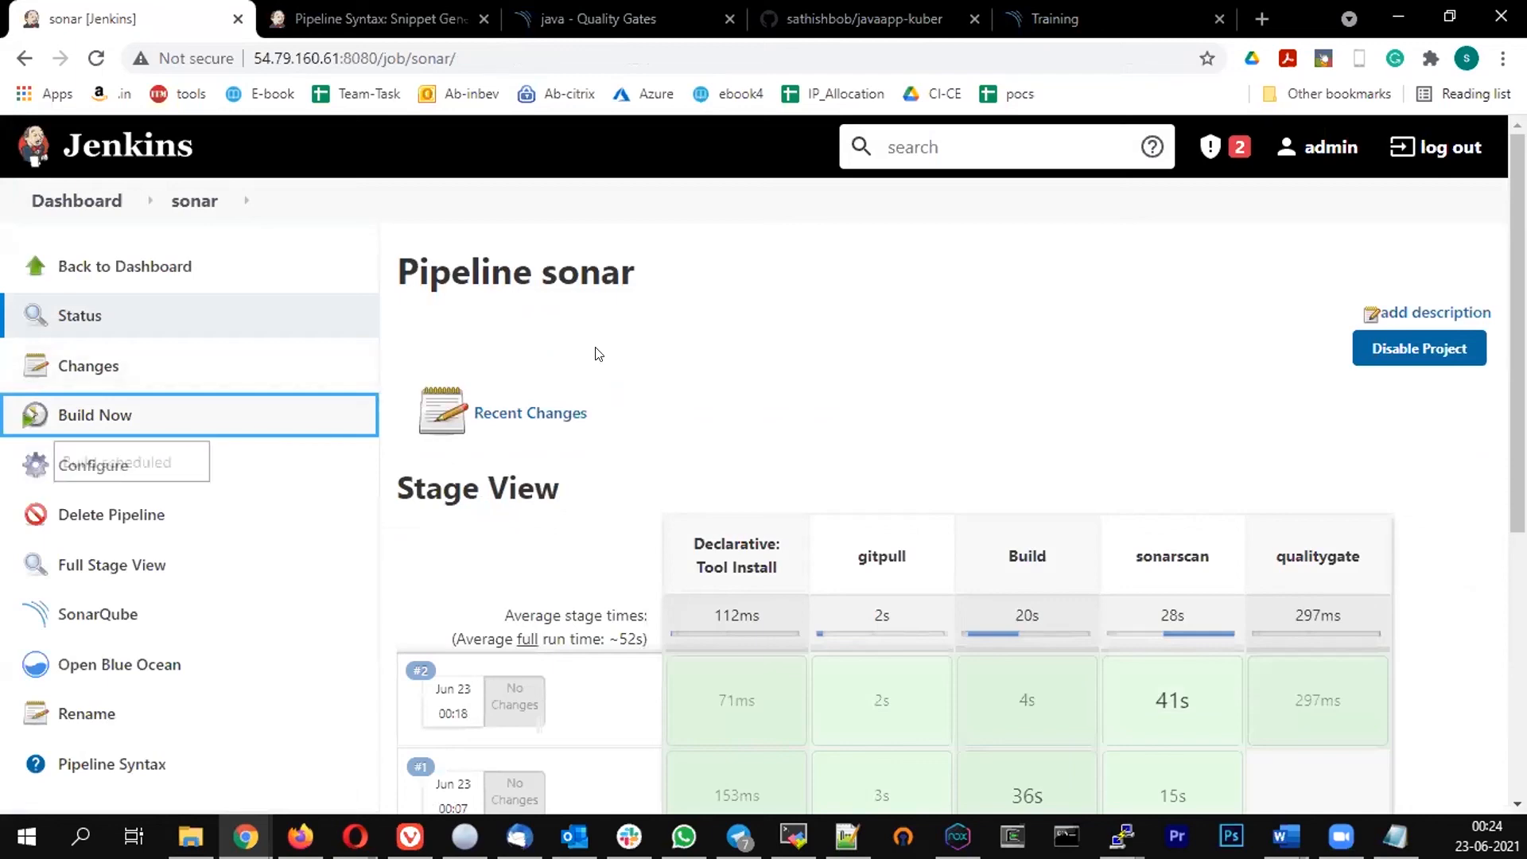
scroll(344, 580, "down", 3)
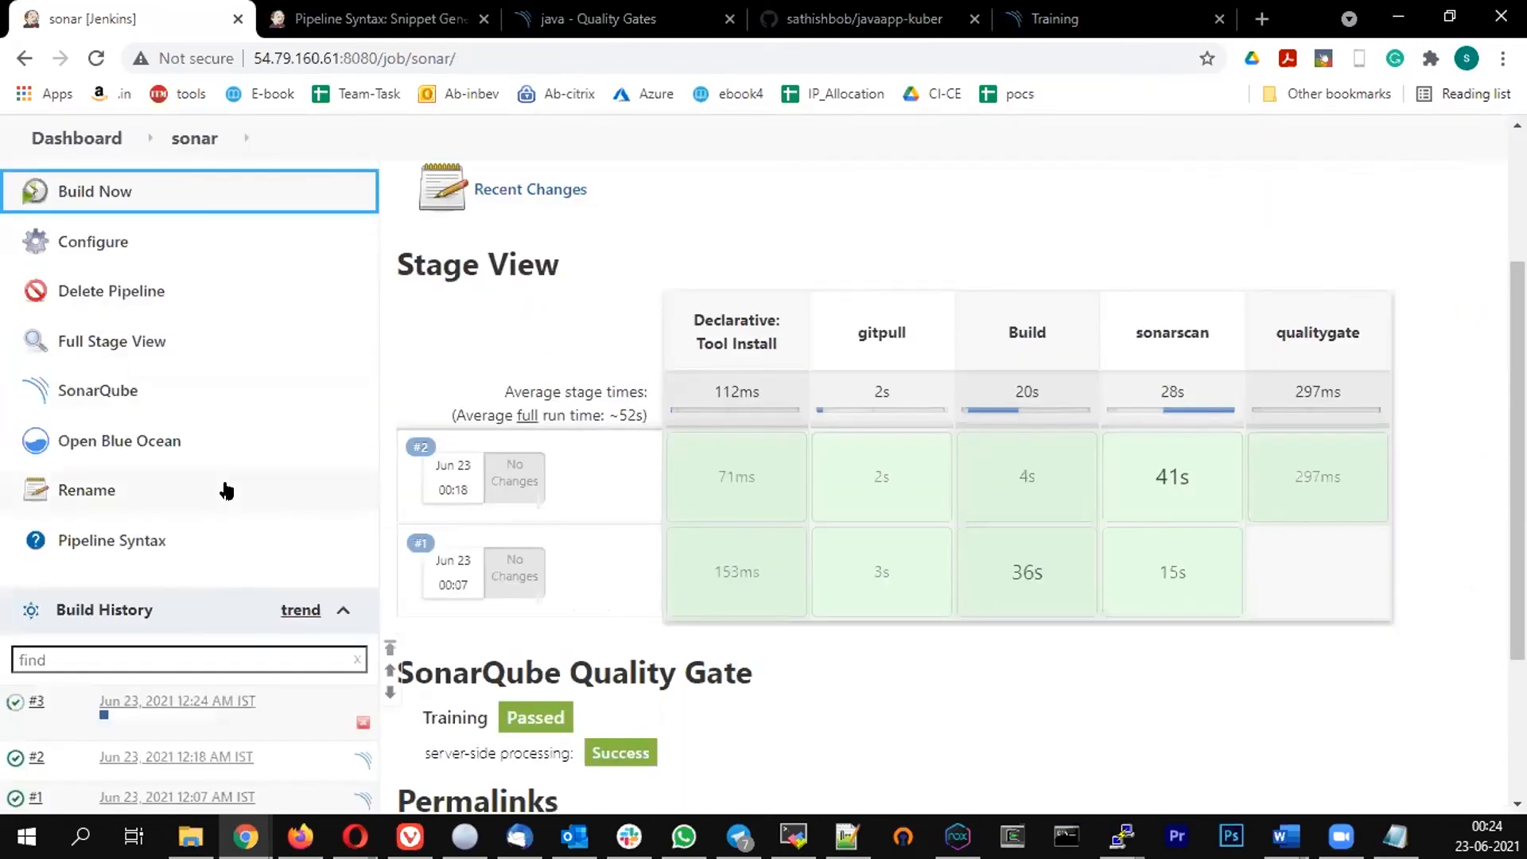
scroll(25, 519, "down", 3)
mouse_move(50, 481)
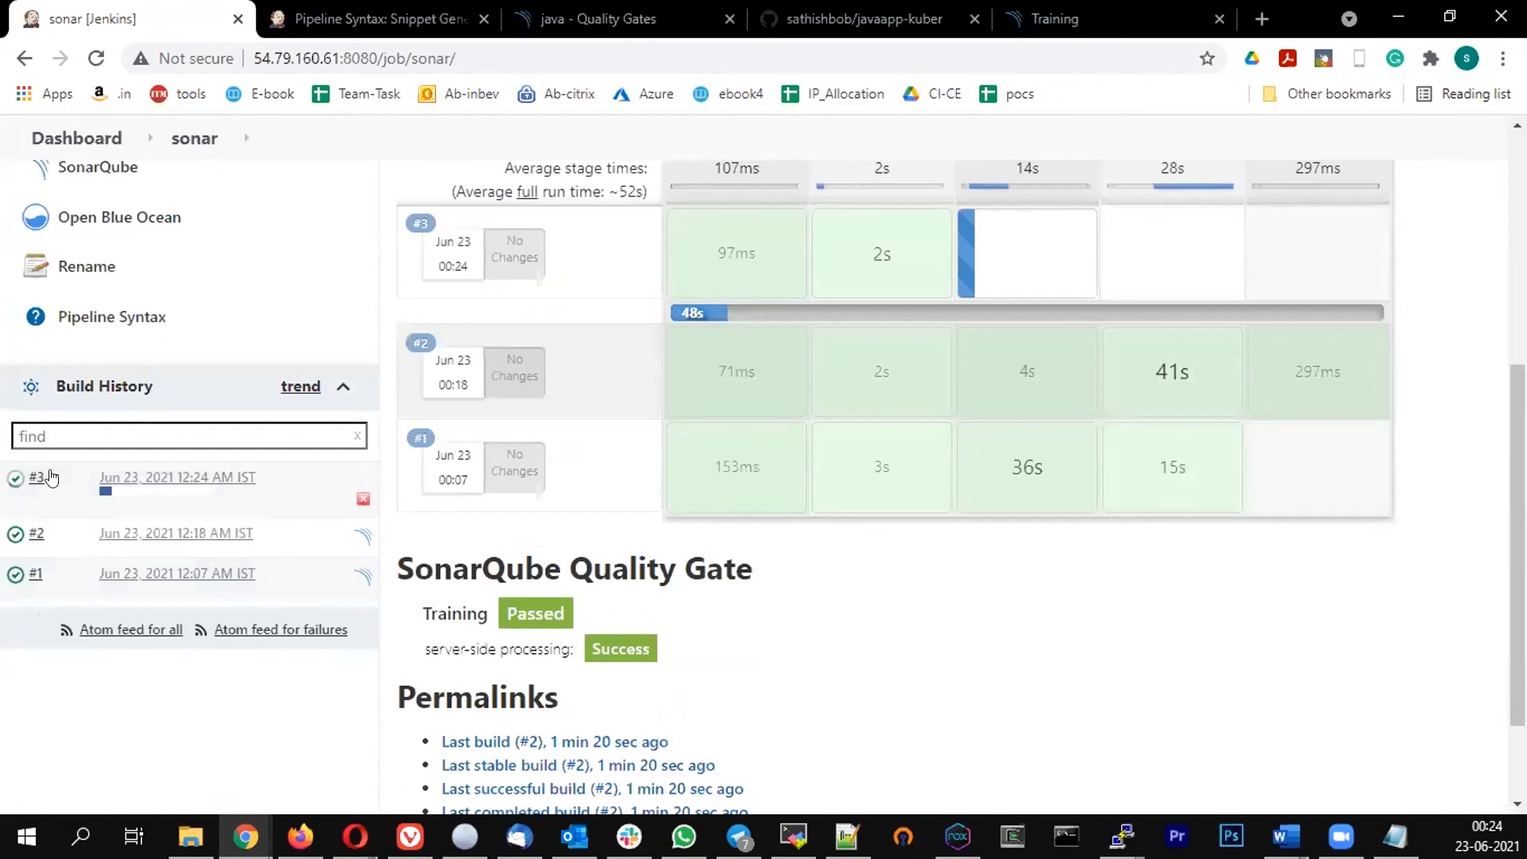
left_click(54, 477)
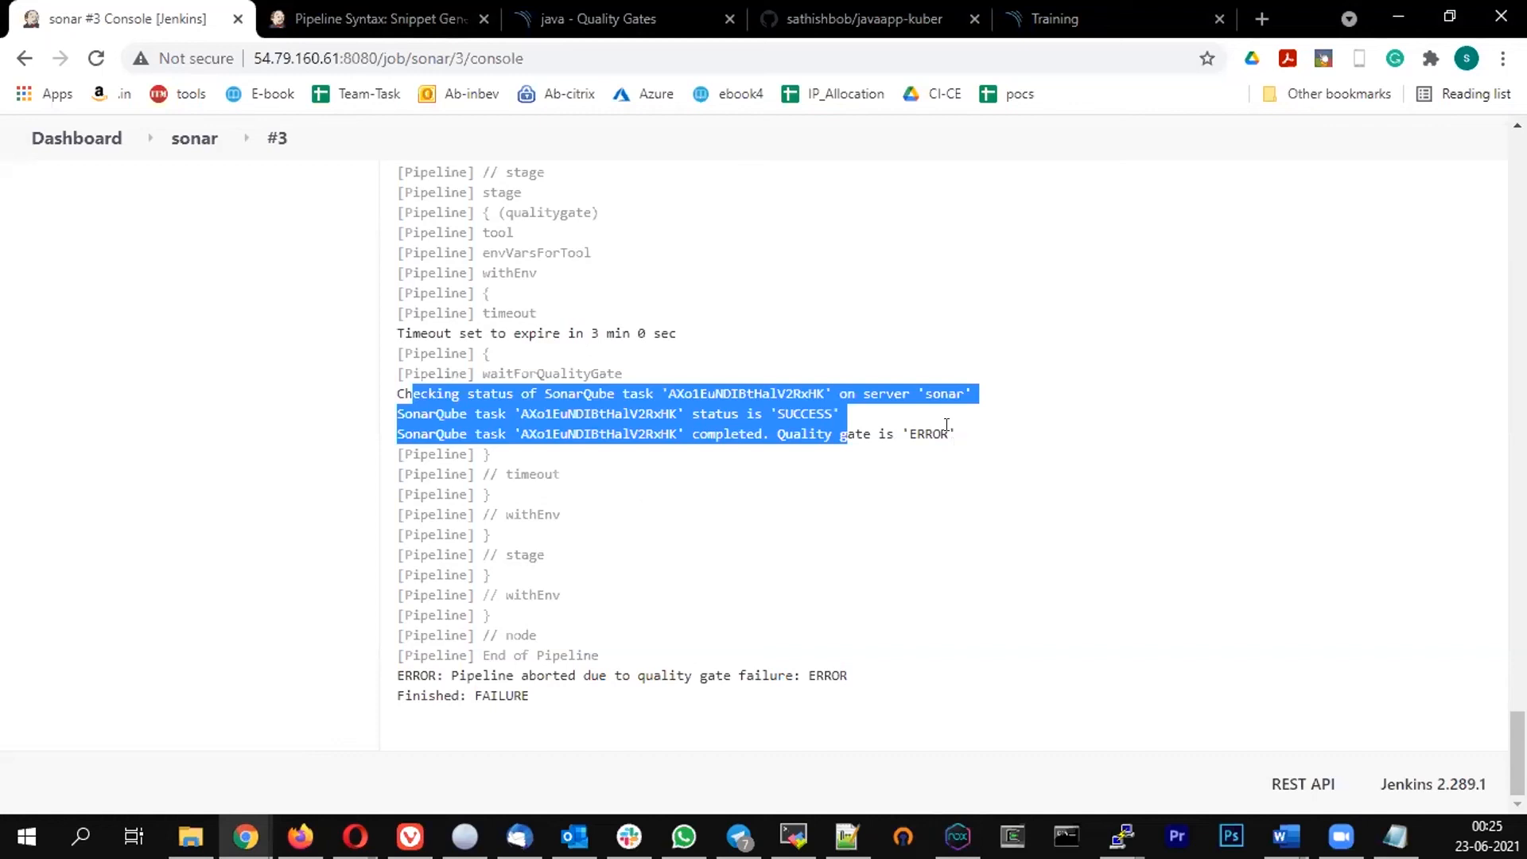
Examine the quality gate status and final result lines in build #3's console output
left_click_drag(955, 436, 779, 426)
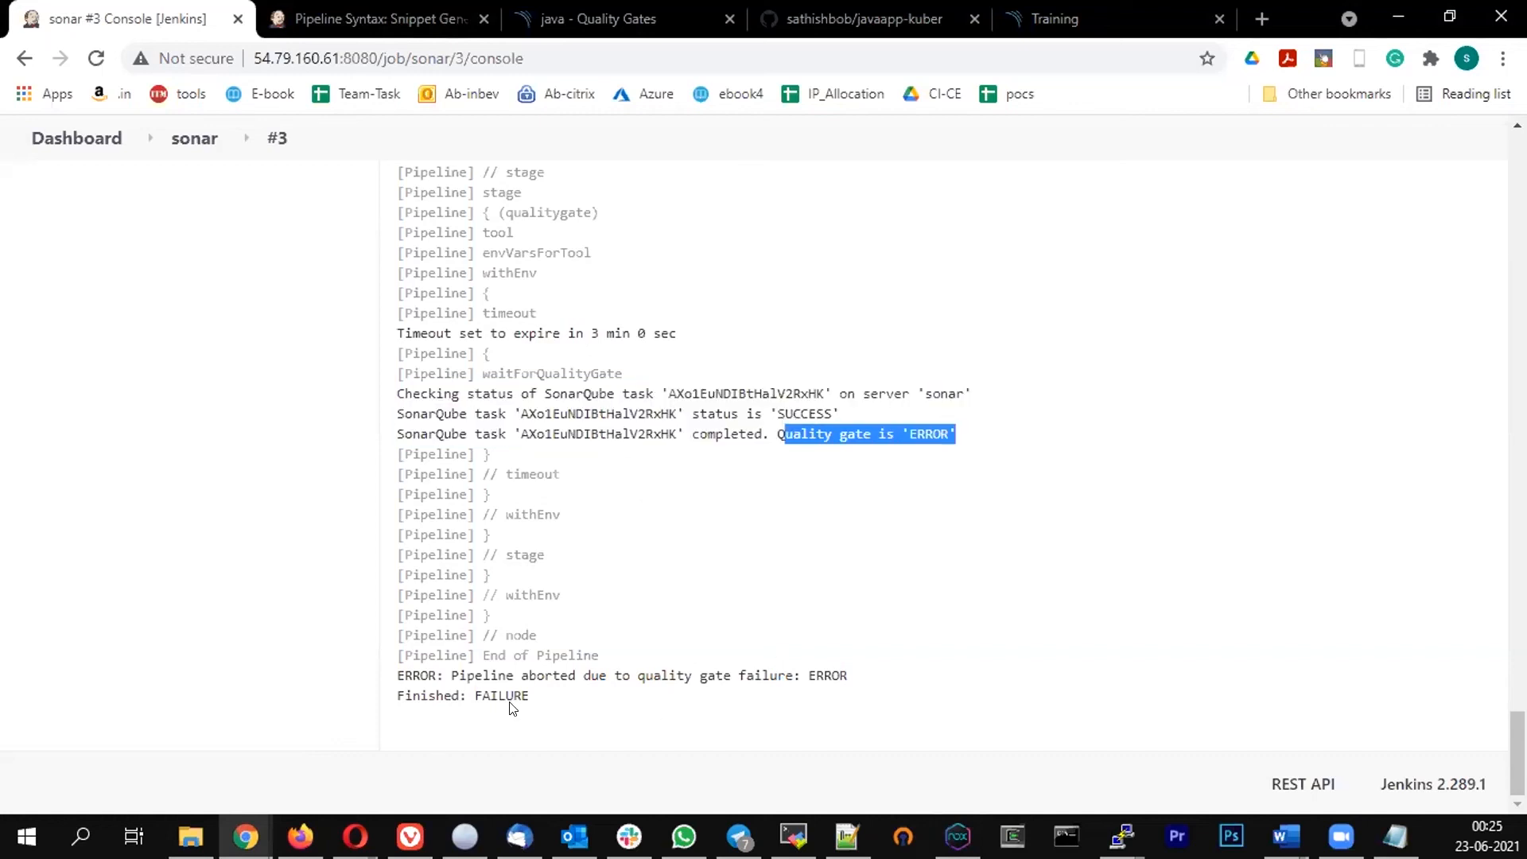
left_click_drag(536, 691, 364, 666)
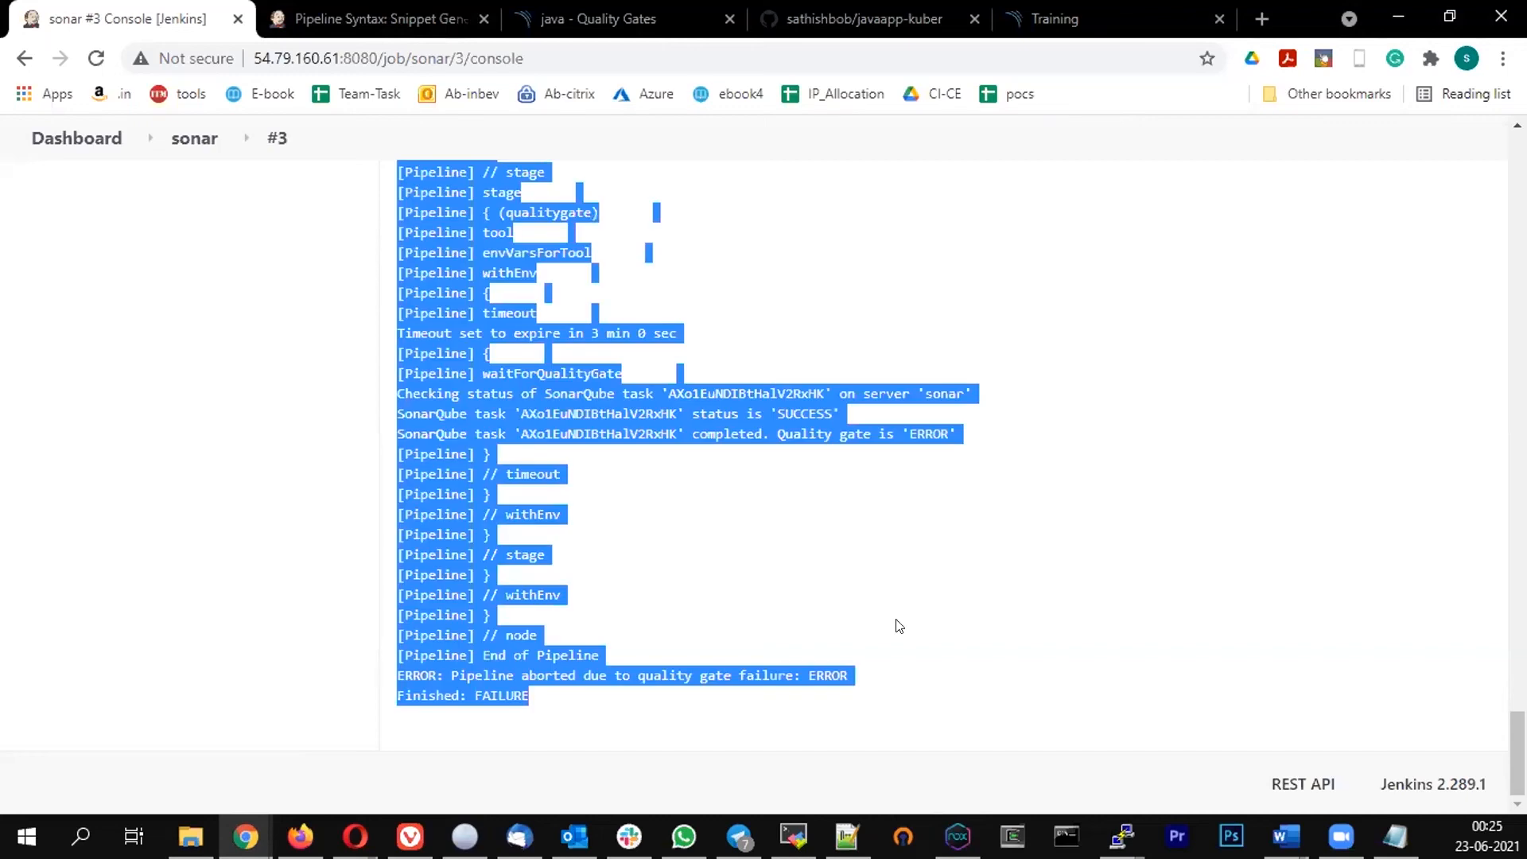
left_click_drag(548, 703, 380, 614)
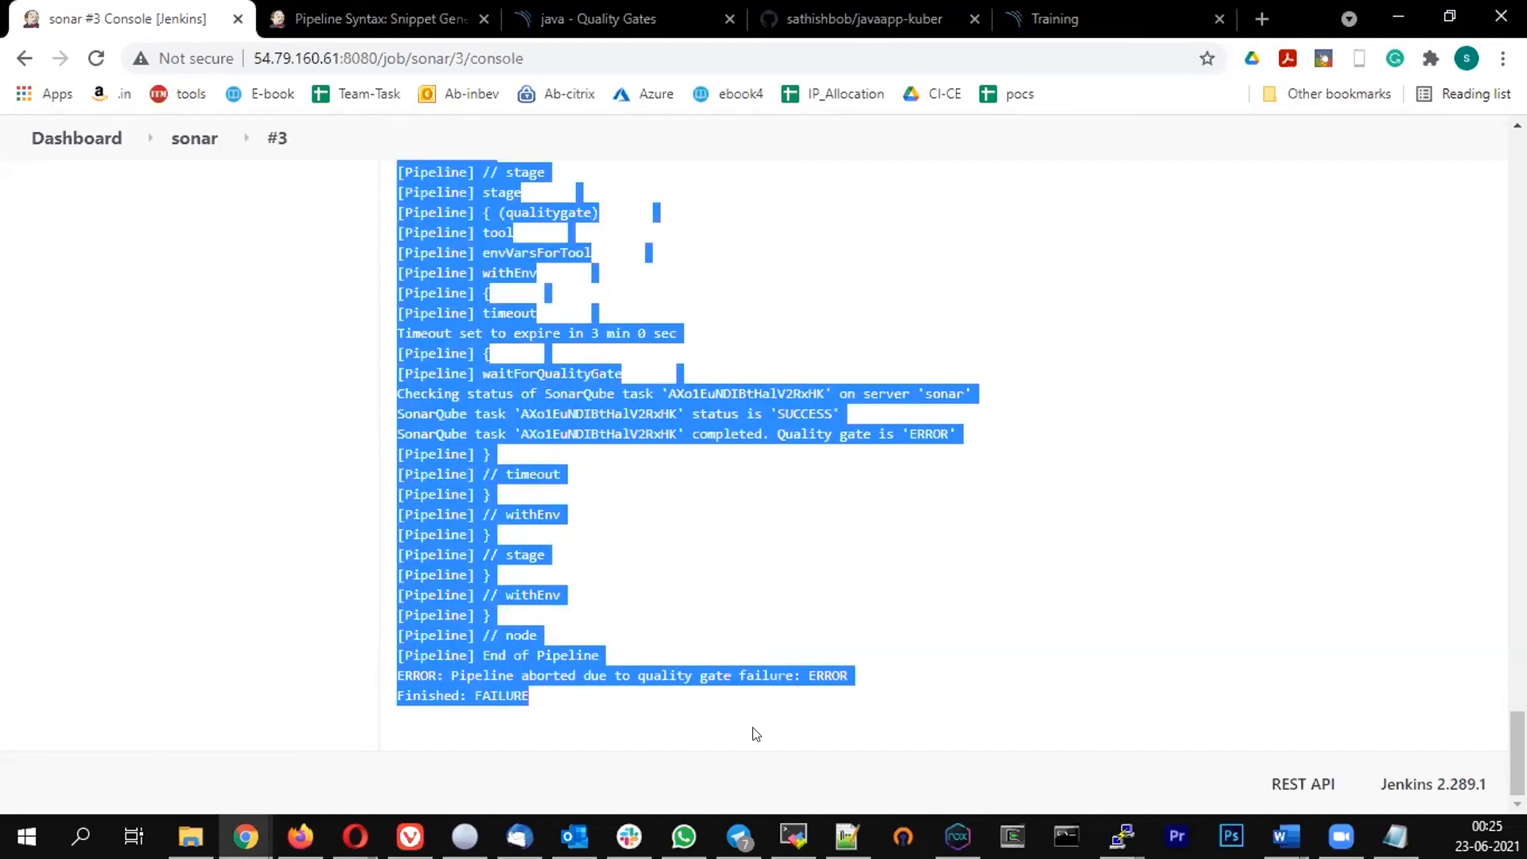